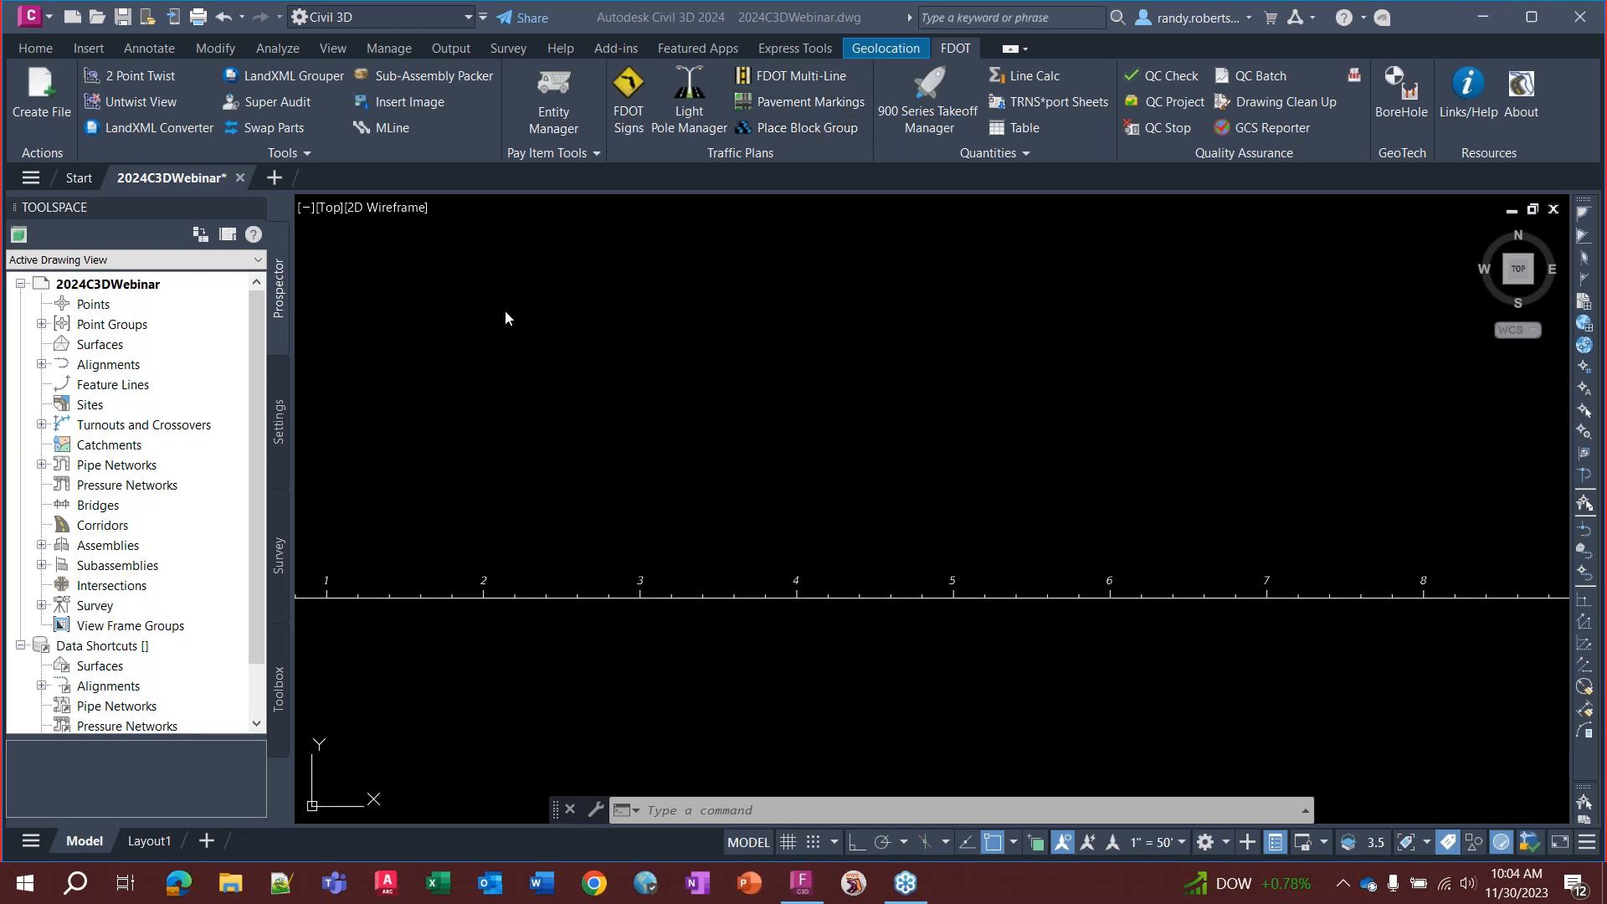
Open FDOT Signs and start a new center-justified sign assembly named sign-001 with a Panel and Post structure
{"action": "left_click", "coordinate": [616, 125]}
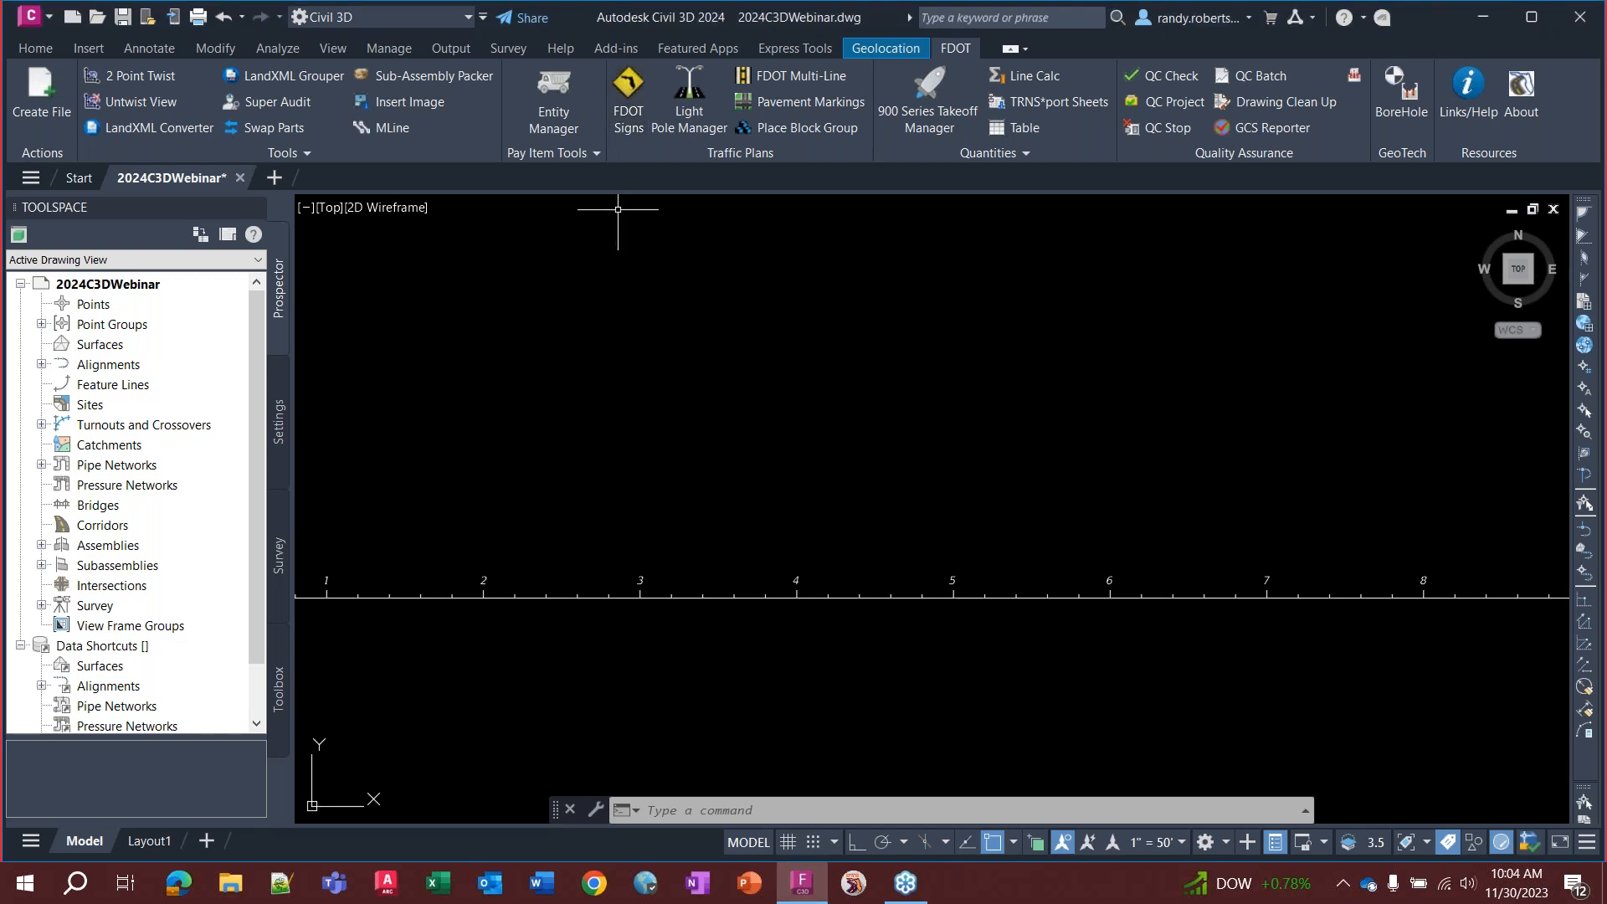
{"action": "left_click", "coordinate": [630, 128]}
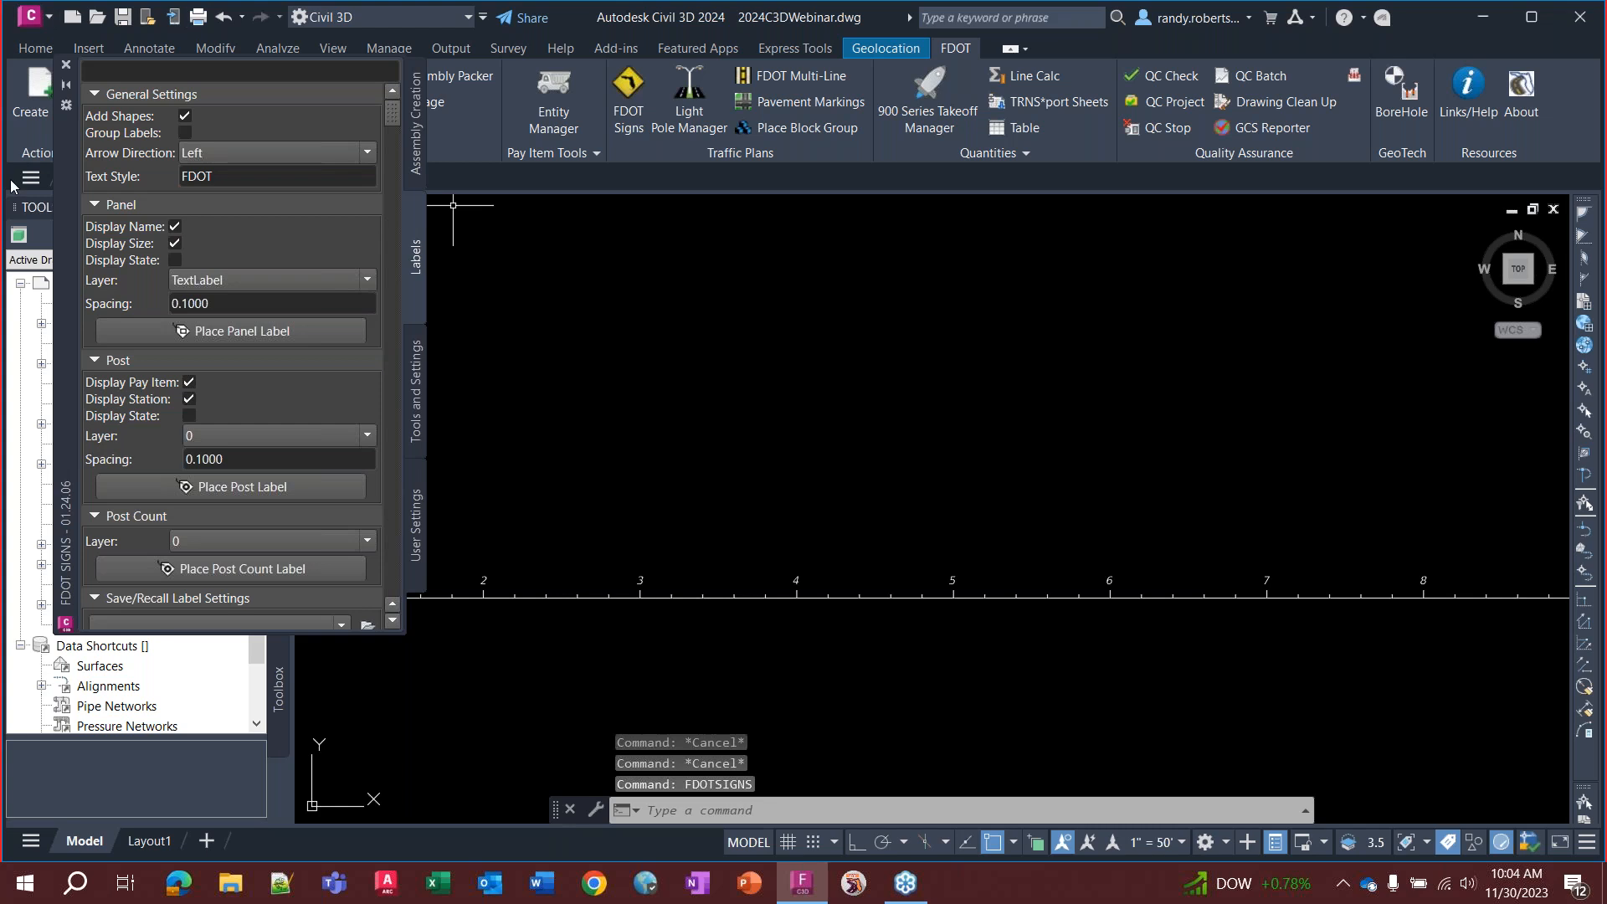
{"action": "left_click_drag", "start_coordinate": [64, 189], "coordinate": [488, 274]}
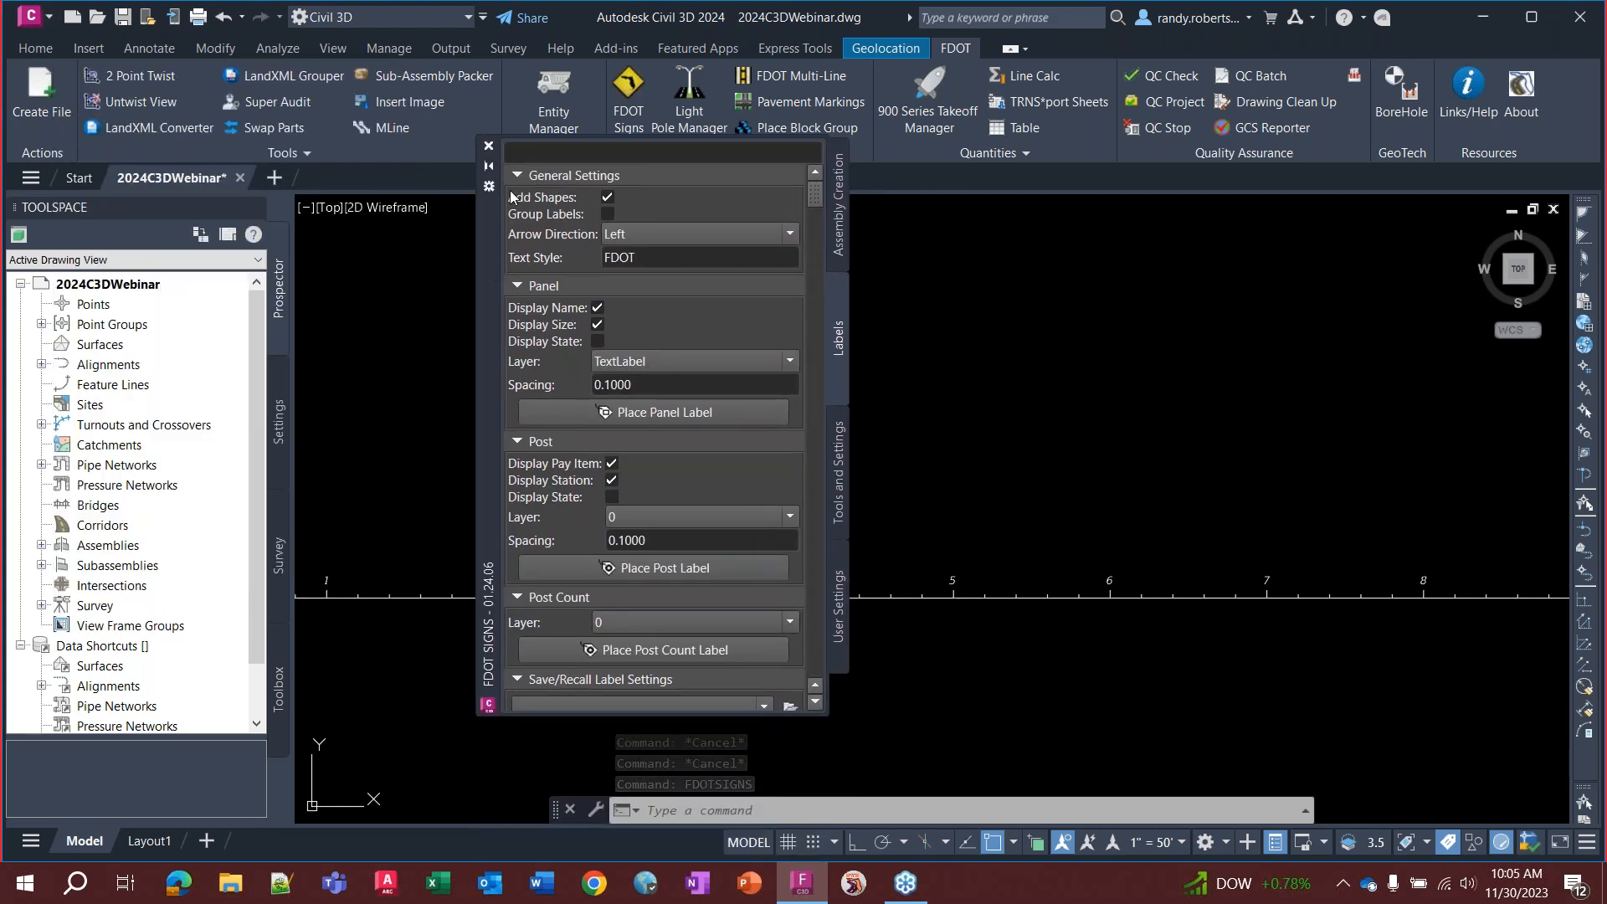
{"action": "left_click", "coordinate": [838, 218]}
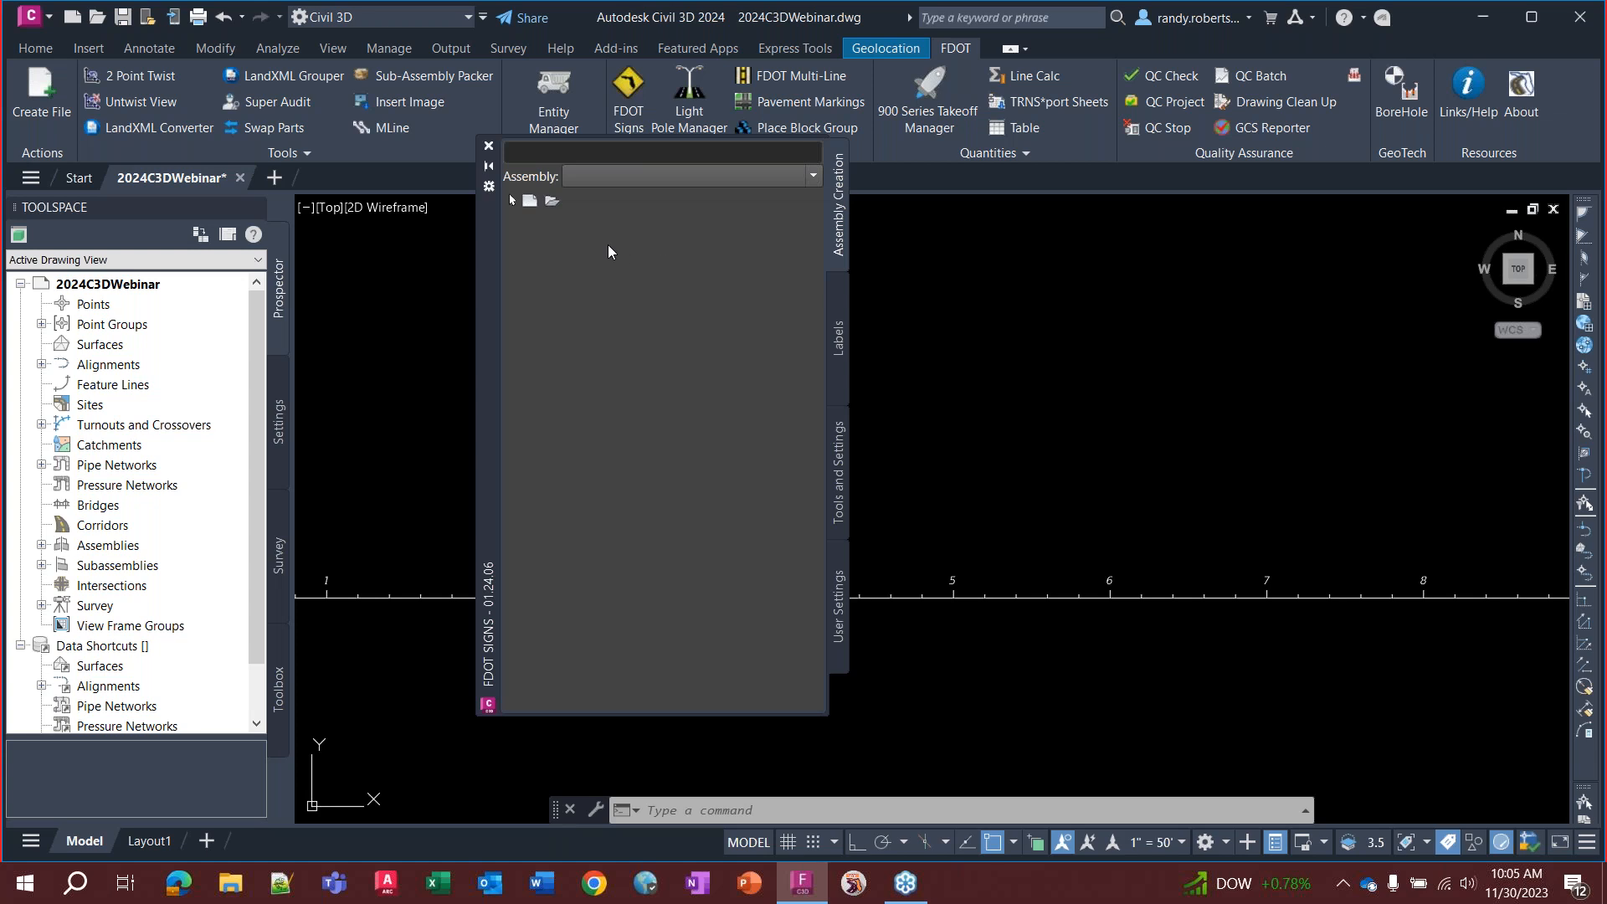
{"action": "left_click", "coordinate": [528, 209]}
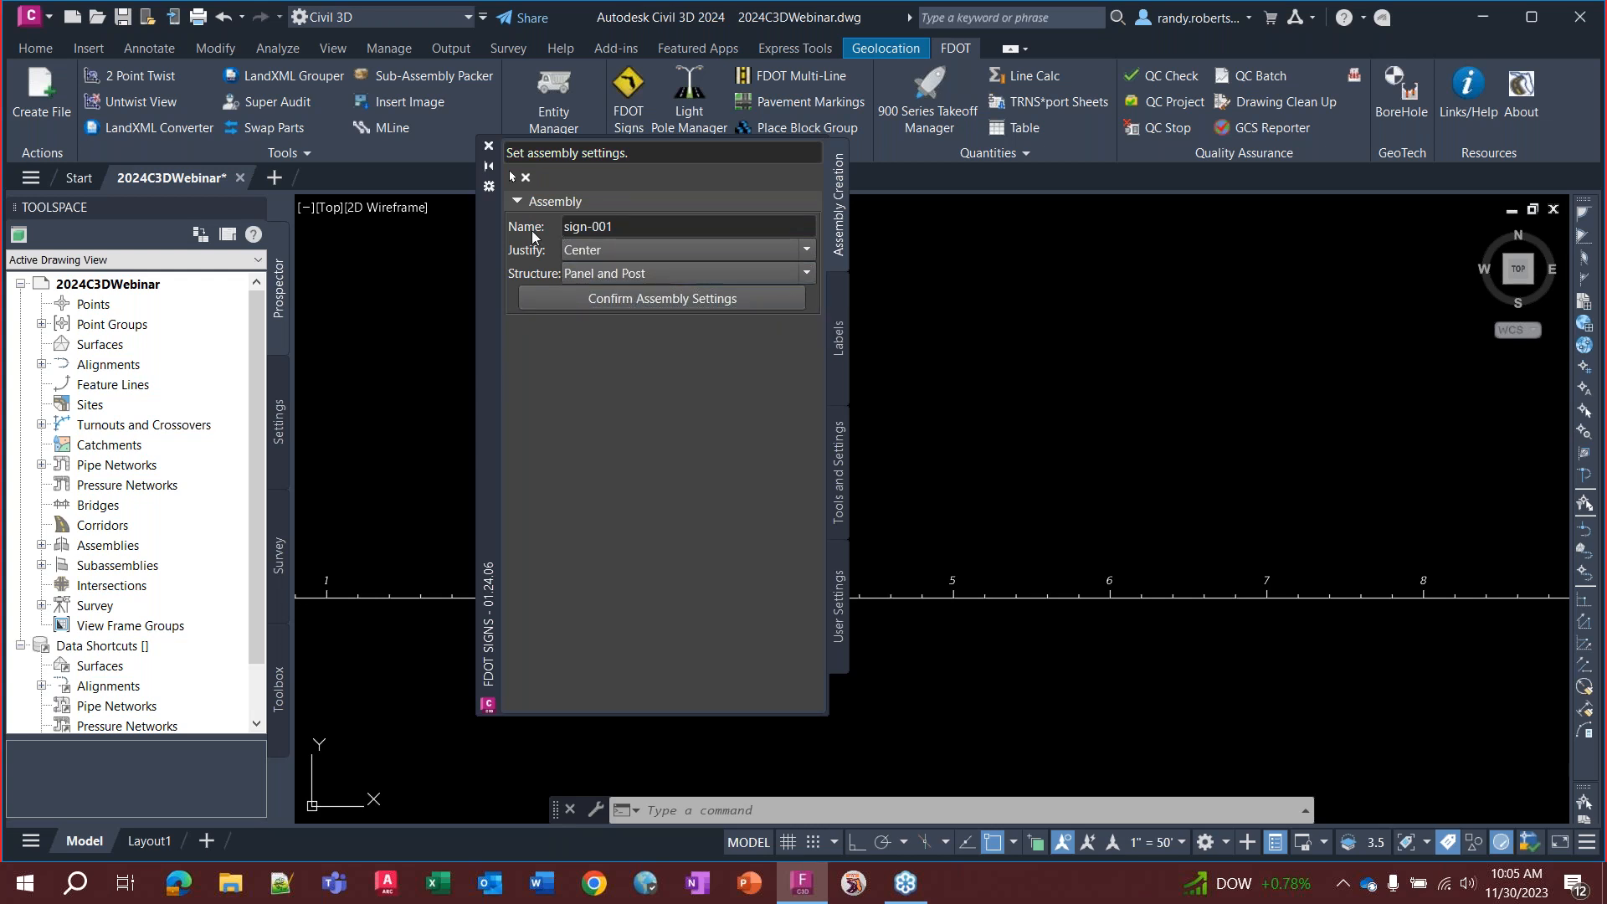
{"action": "left_click", "coordinate": [634, 301]}
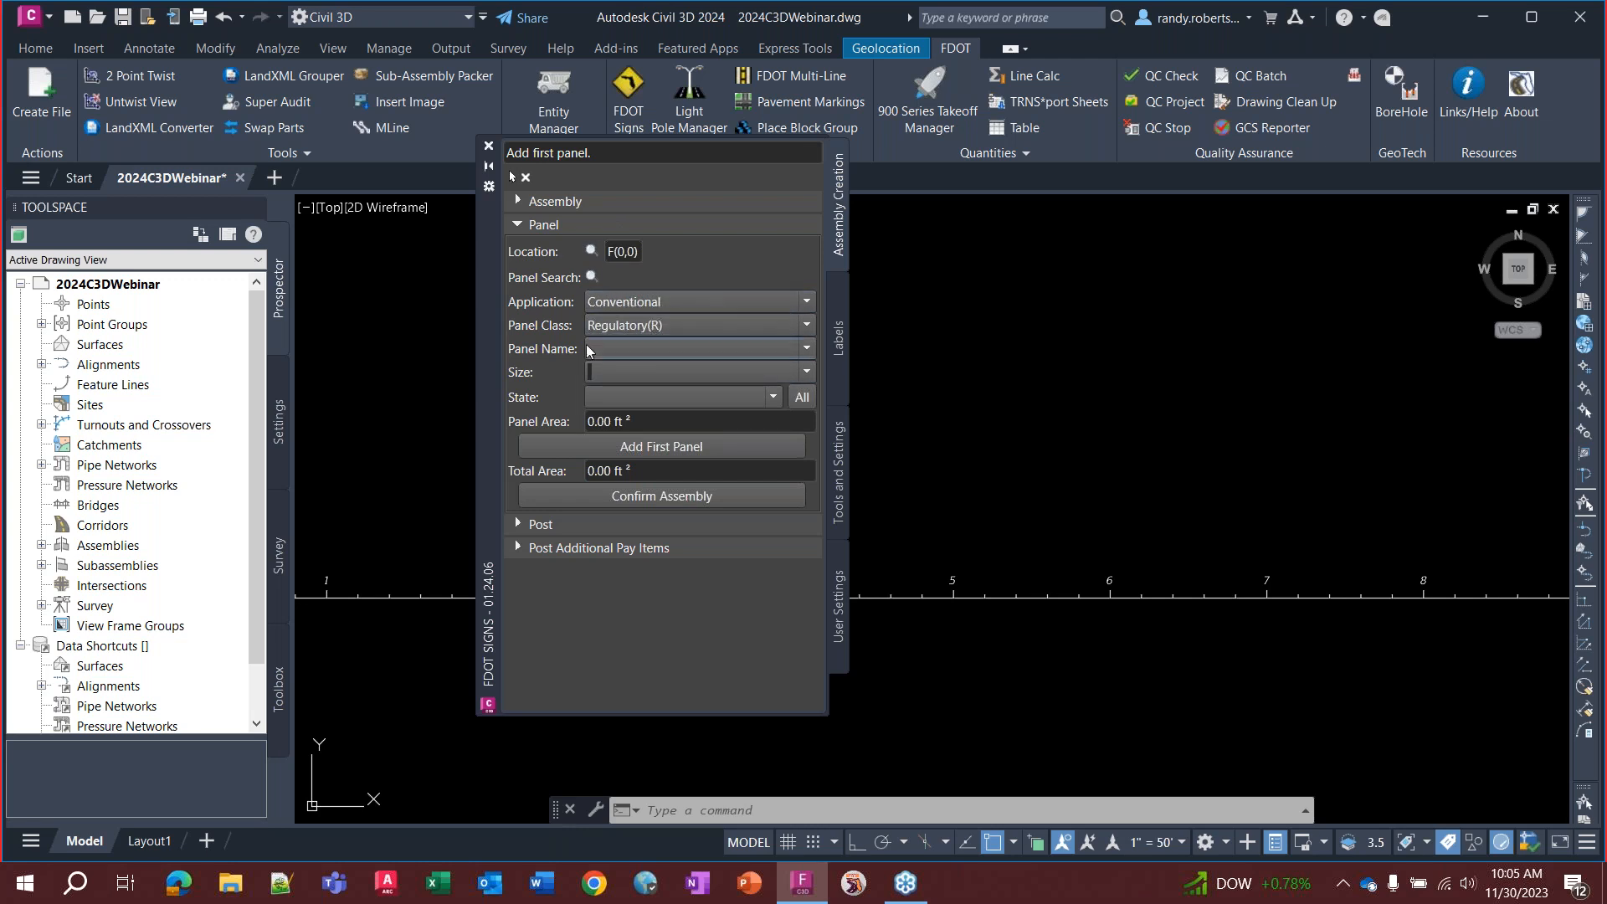
{"action": "left_click", "coordinate": [641, 350]}
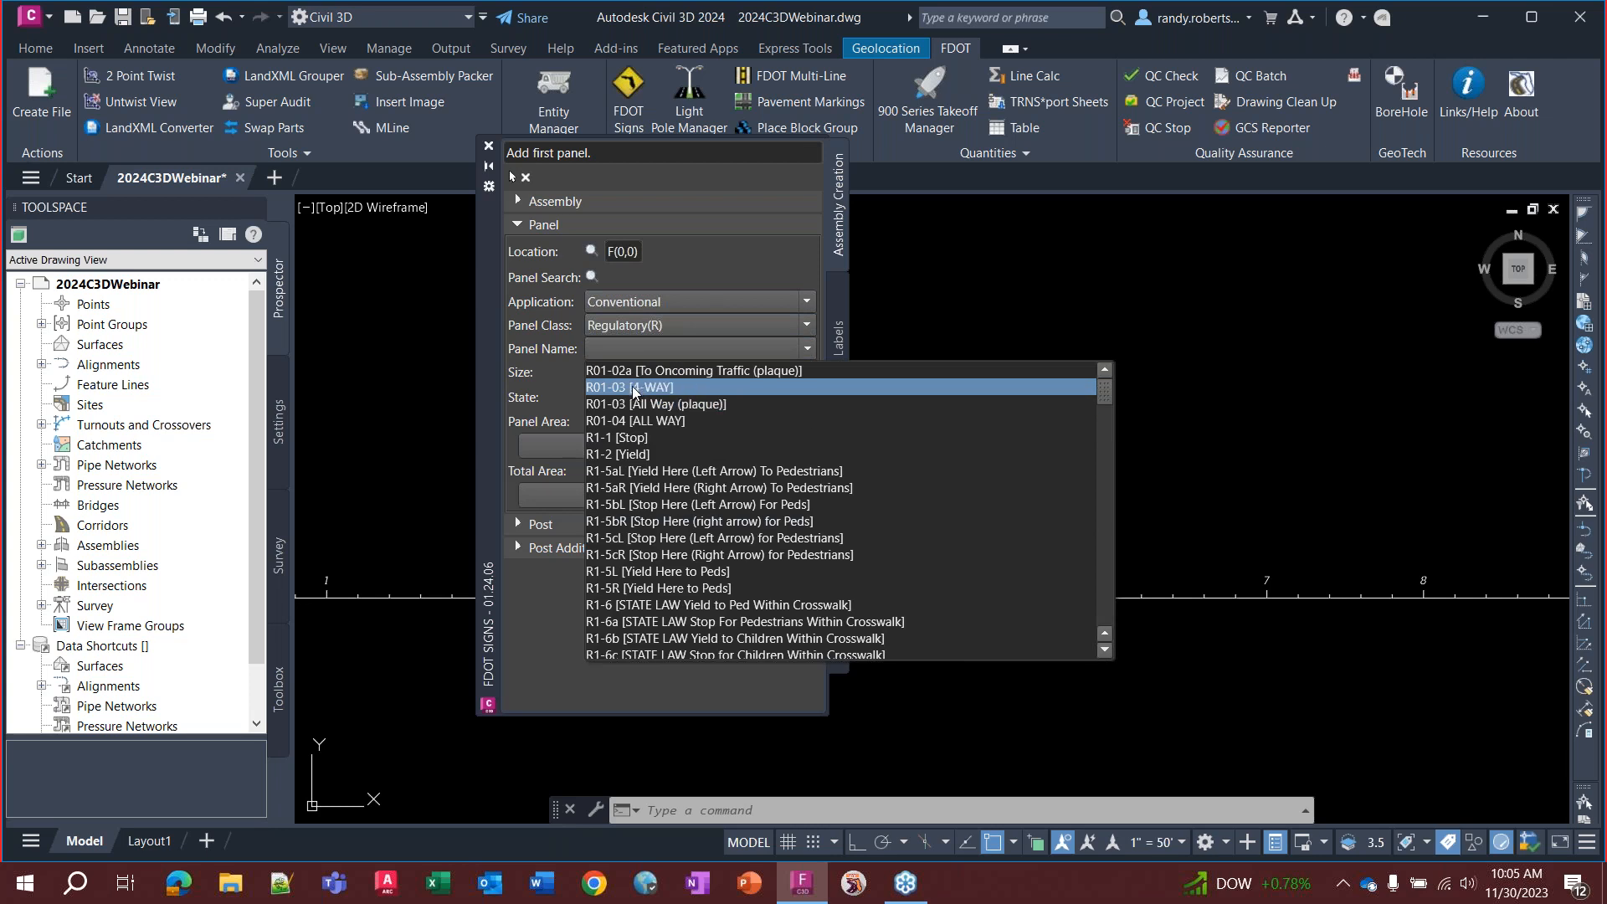
{"action": "left_click", "coordinate": [622, 421]}
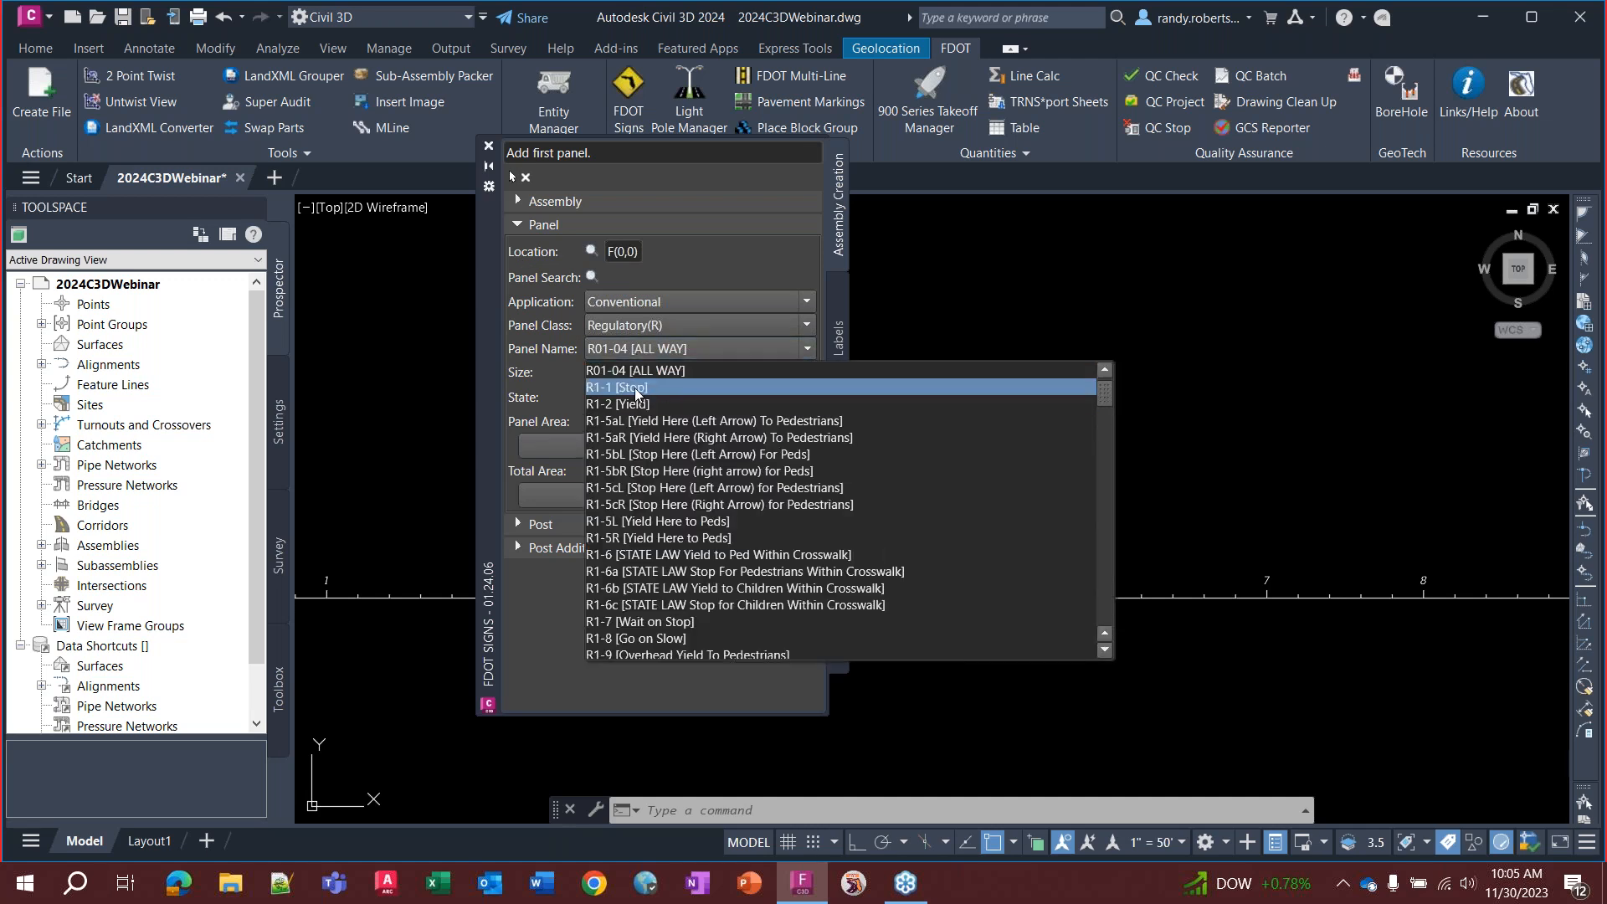
{"action": "left_click", "coordinate": [636, 471]}
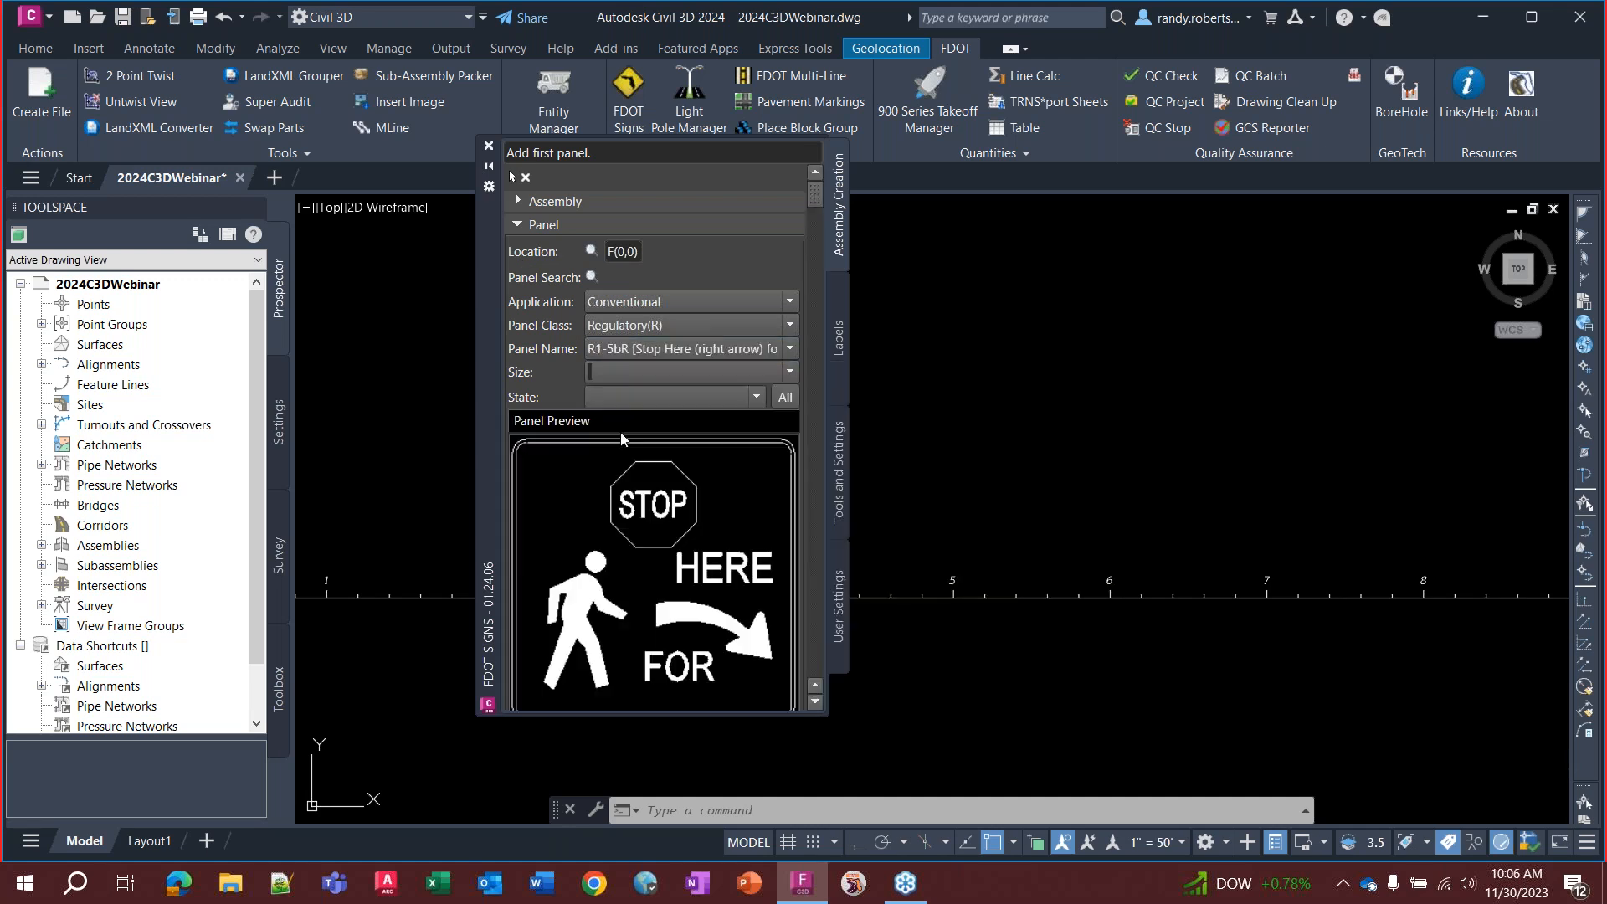
Choose the conventional regulatory sign R01-03 [4-WAY] for the assembly's first panel
{"action": "left_click", "coordinate": [653, 325]}
{"action": "left_click", "coordinate": [624, 326]}
{"action": "left_click", "coordinate": [646, 350]}
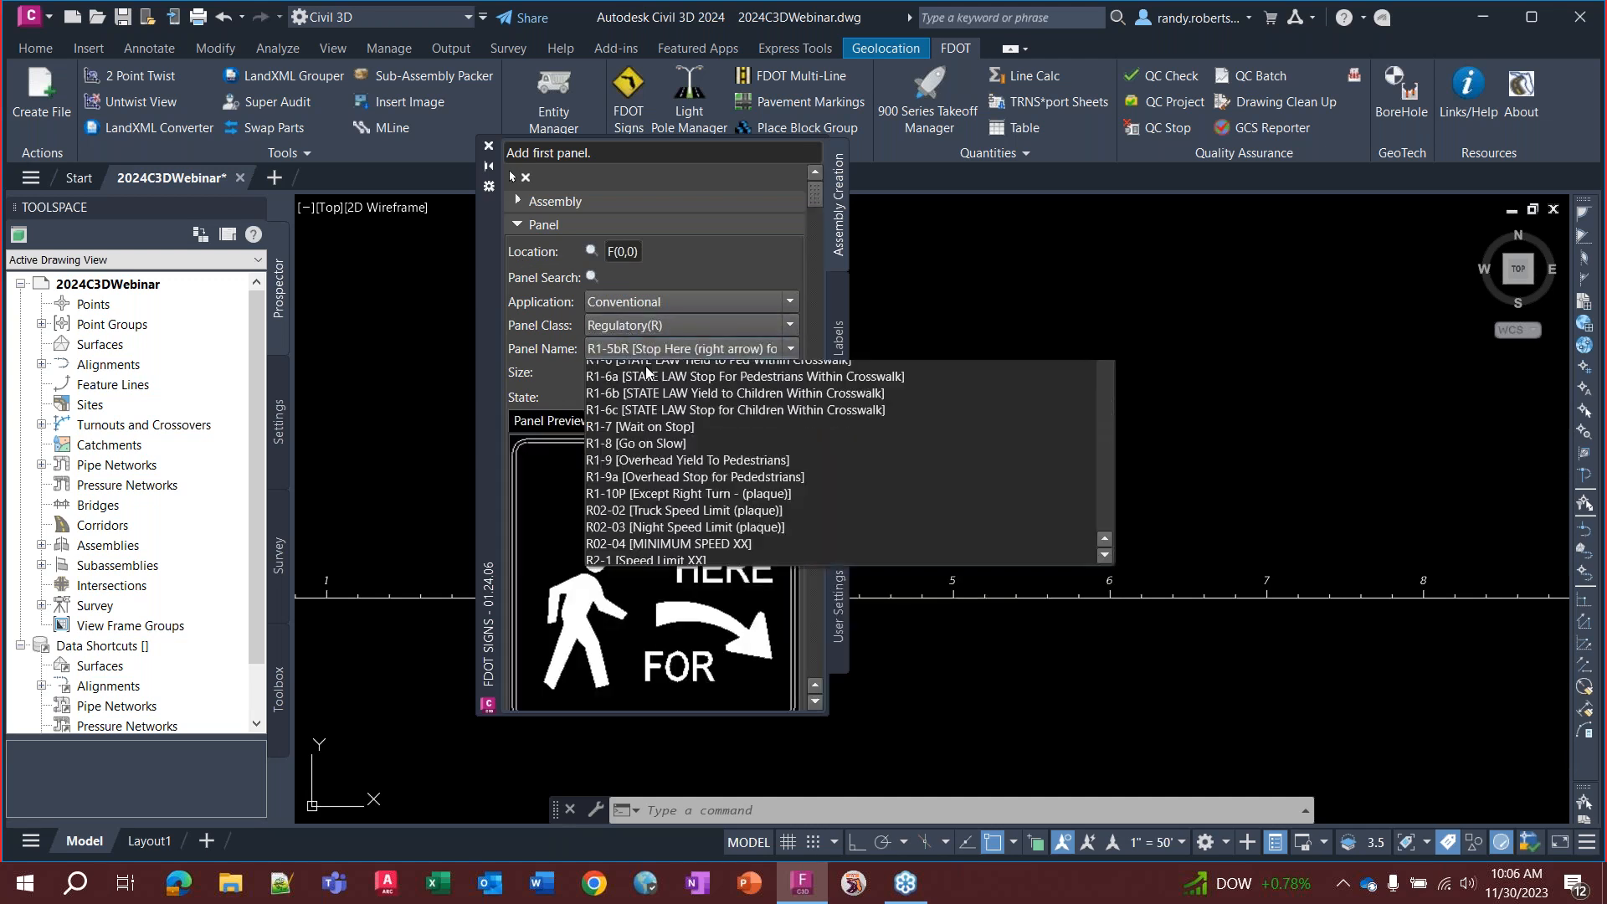
{"action": "scroll", "coordinate": [639, 427], "scroll_direction": "up", "scroll_amount": 3}
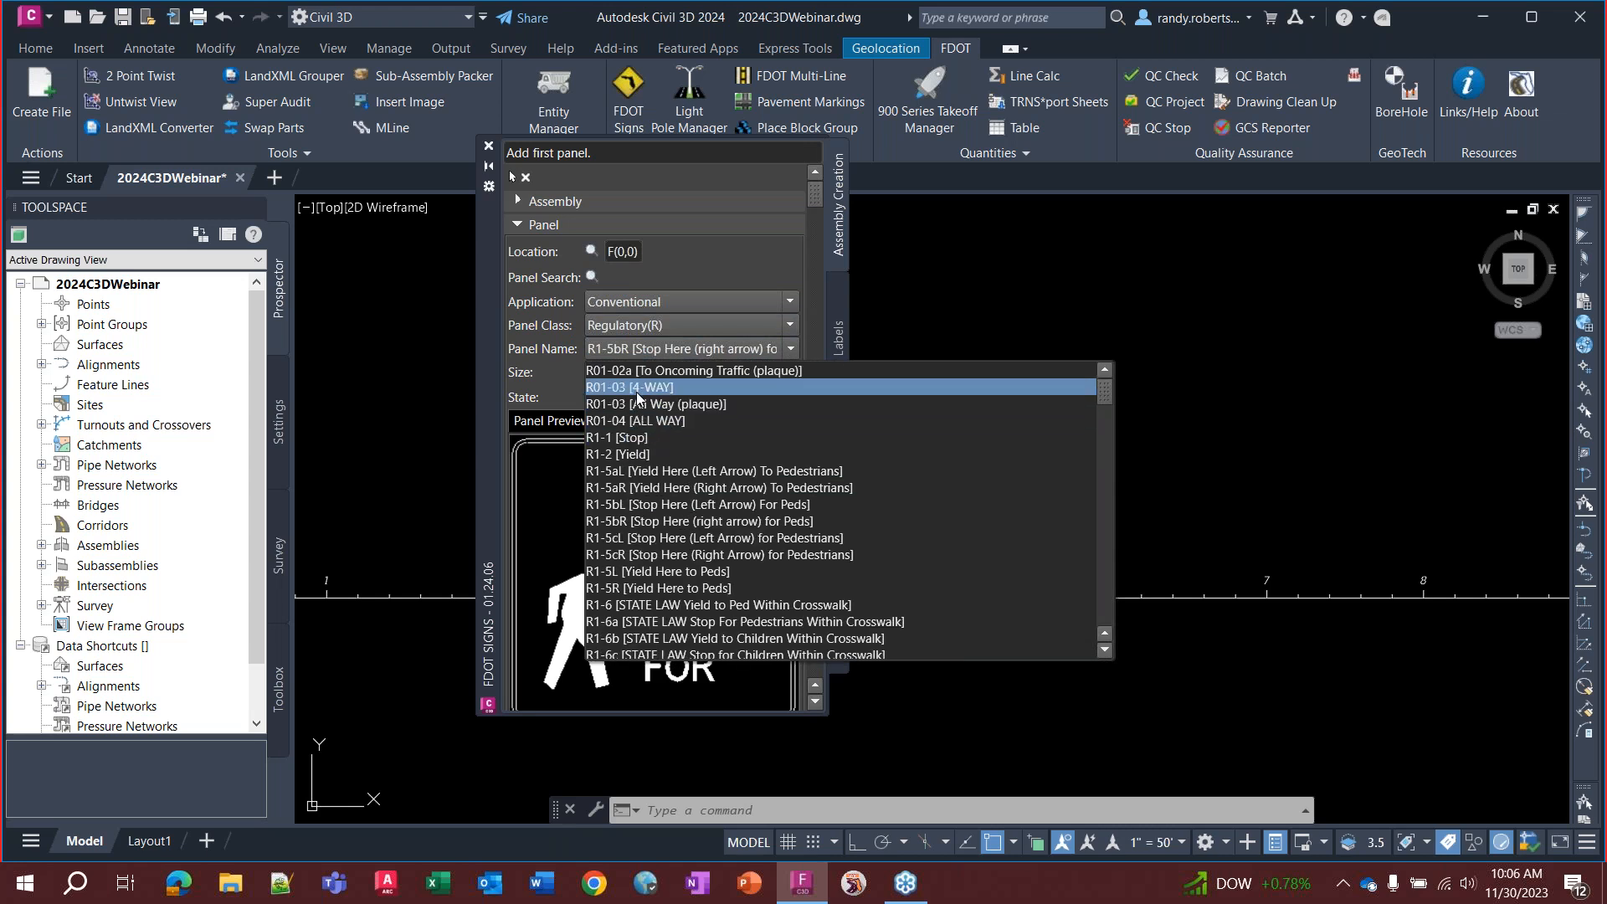
{"action": "left_click", "coordinate": [644, 386]}
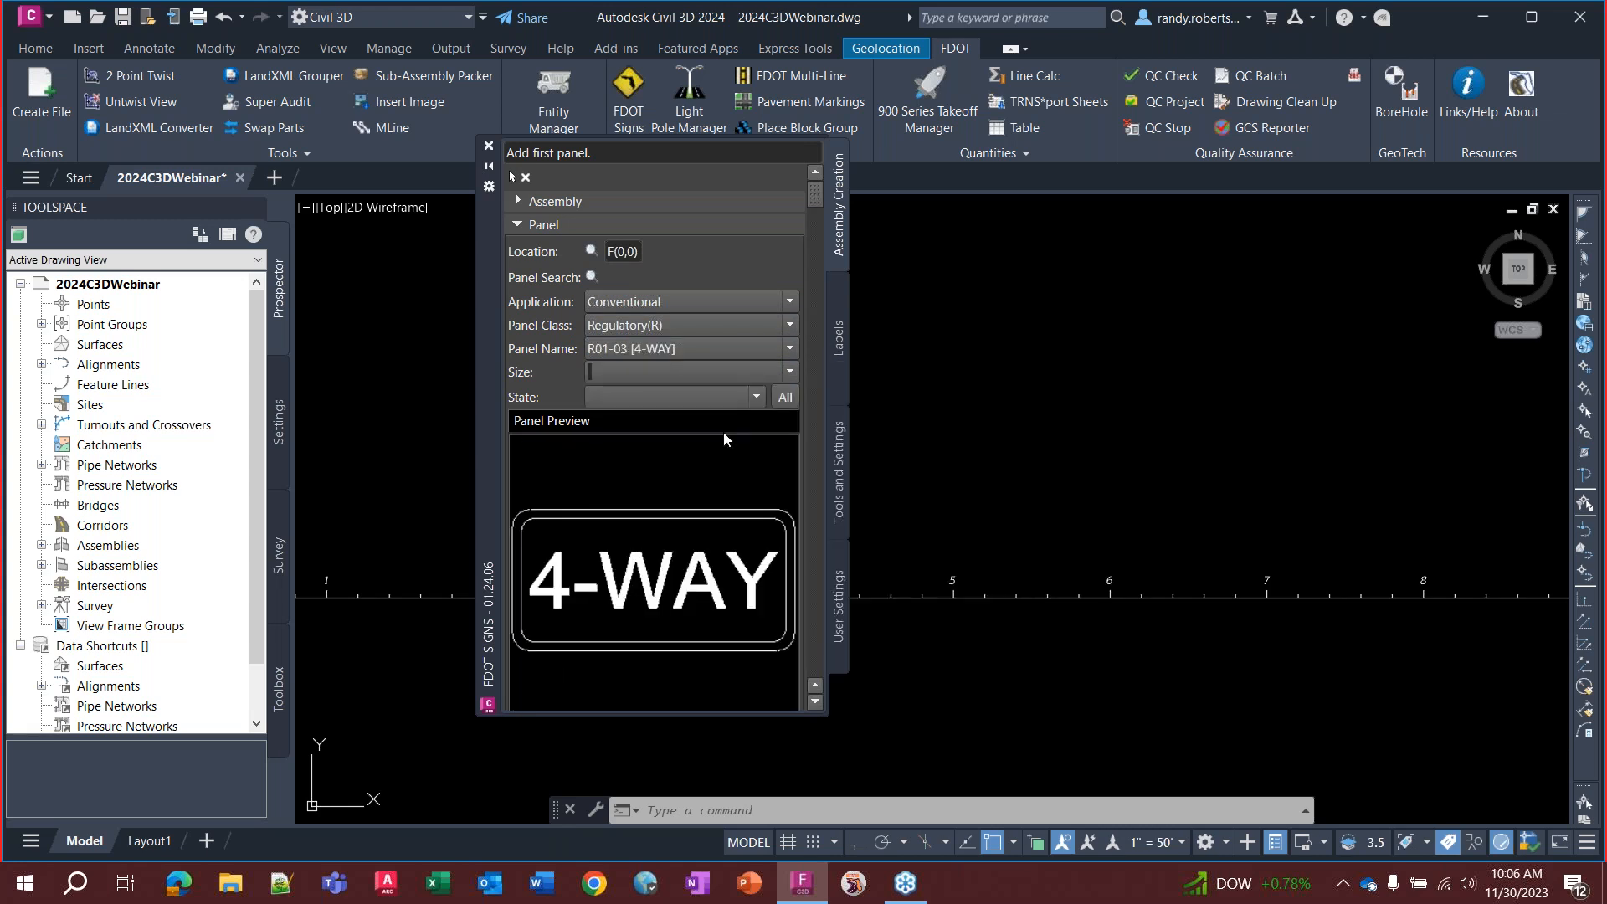
Set the 4-WAY panel's size to 30"x15" and its state to PROPOSED, and add it as the first panel
{"action": "left_click", "coordinate": [621, 379]}
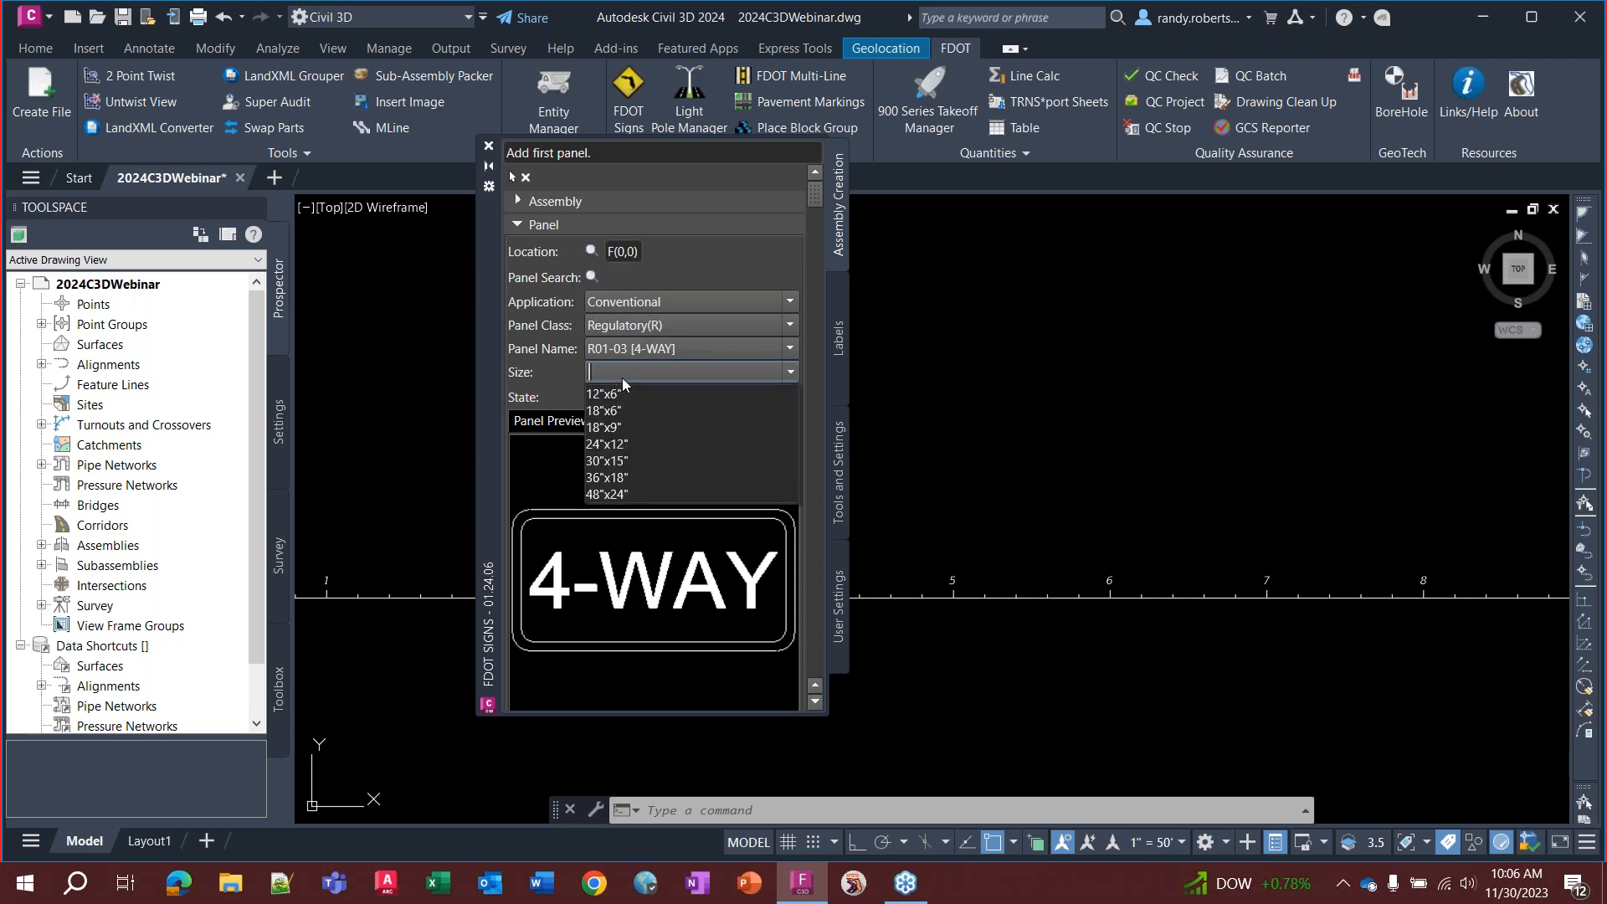
{"action": "left_click", "coordinate": [617, 461]}
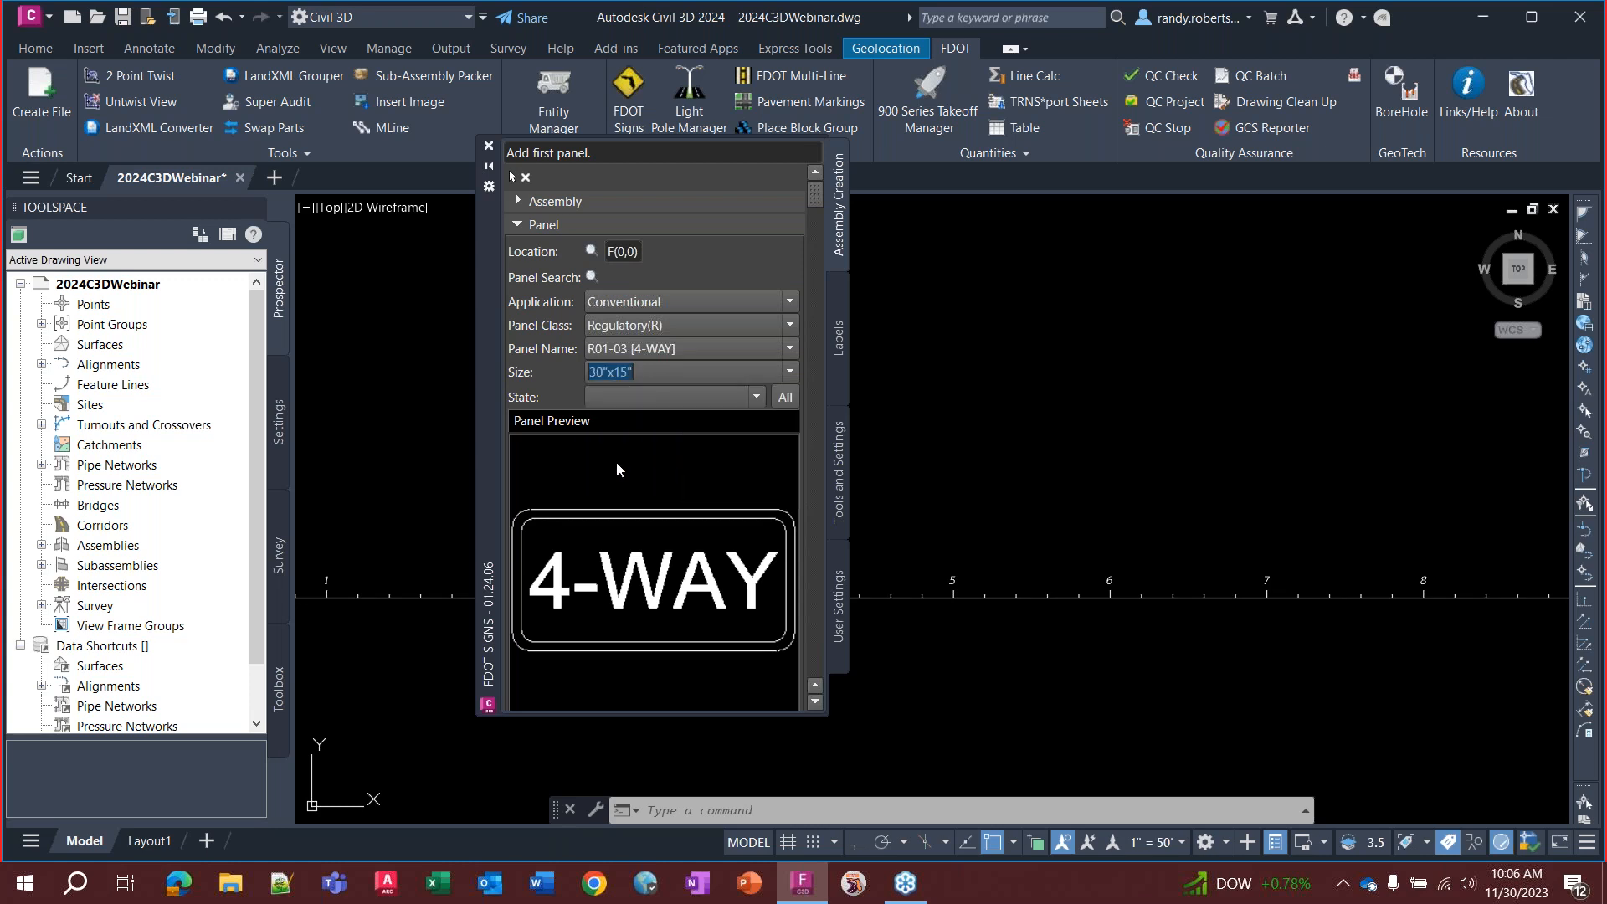
{"action": "left_click", "coordinate": [628, 399]}
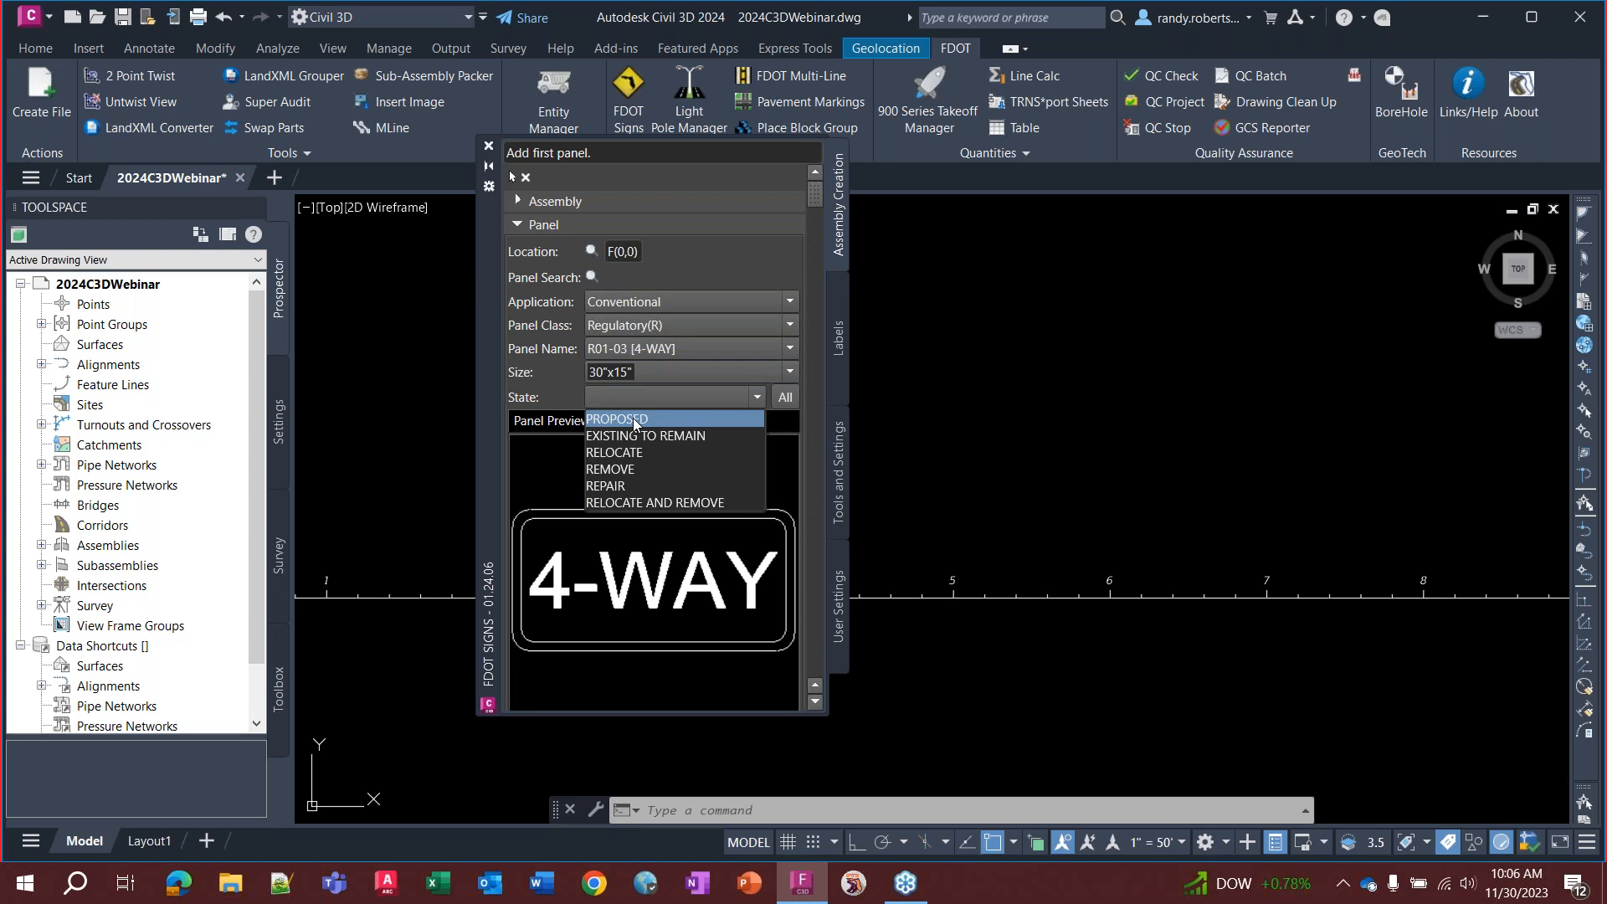
{"action": "left_click", "coordinate": [633, 419]}
{"action": "scroll", "coordinate": [617, 426], "scroll_direction": "down", "scroll_amount": 3}
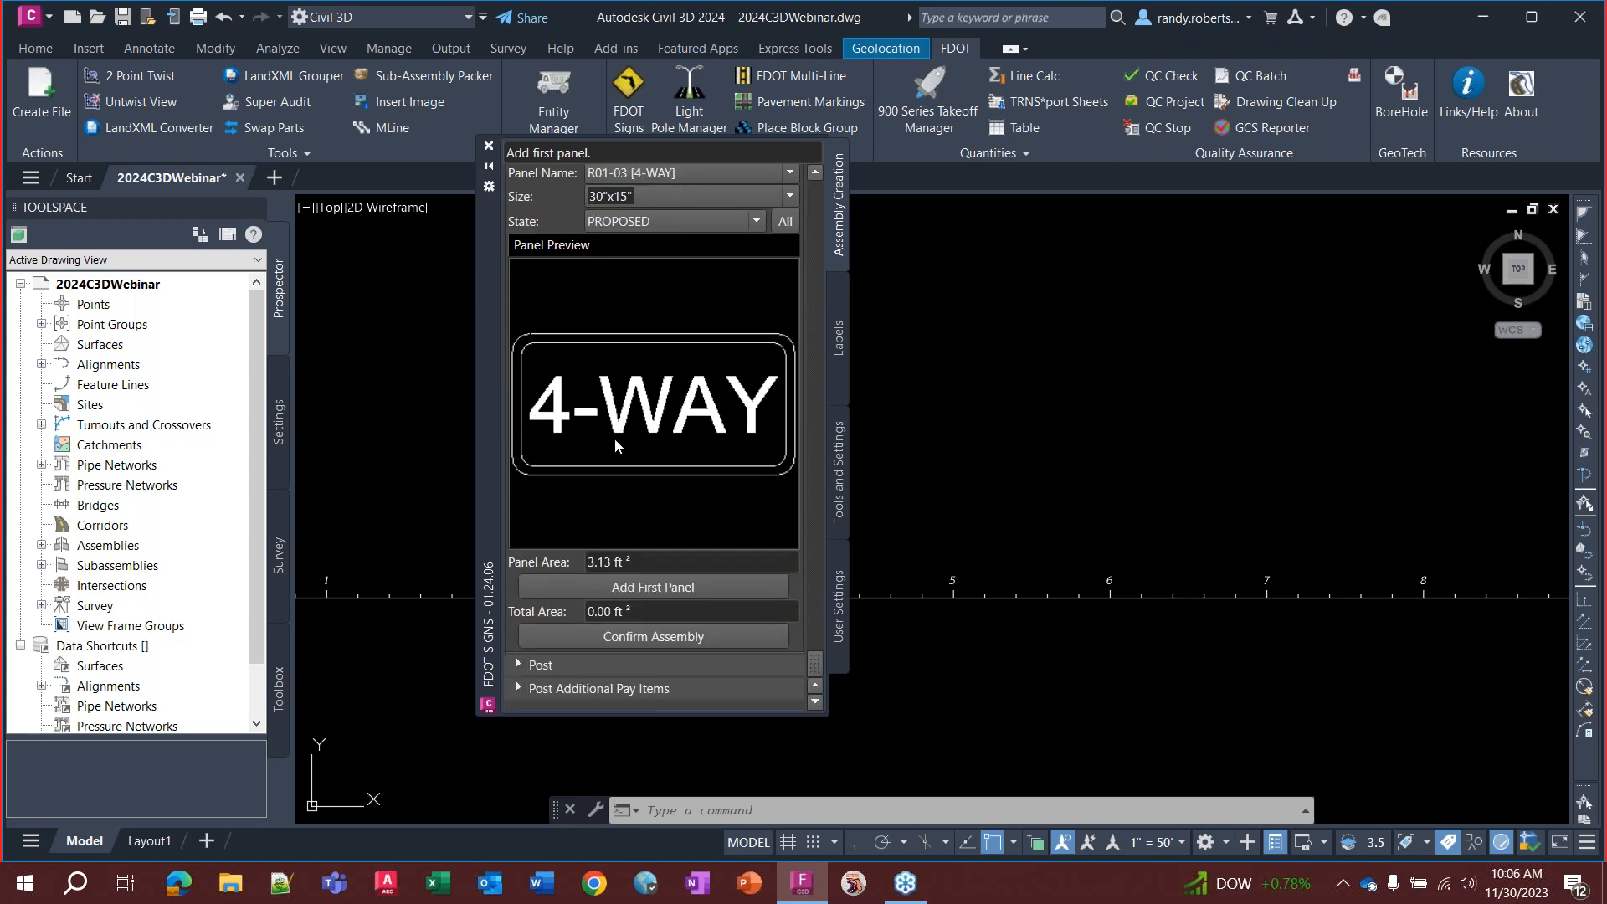
{"action": "left_click", "coordinate": [656, 587]}
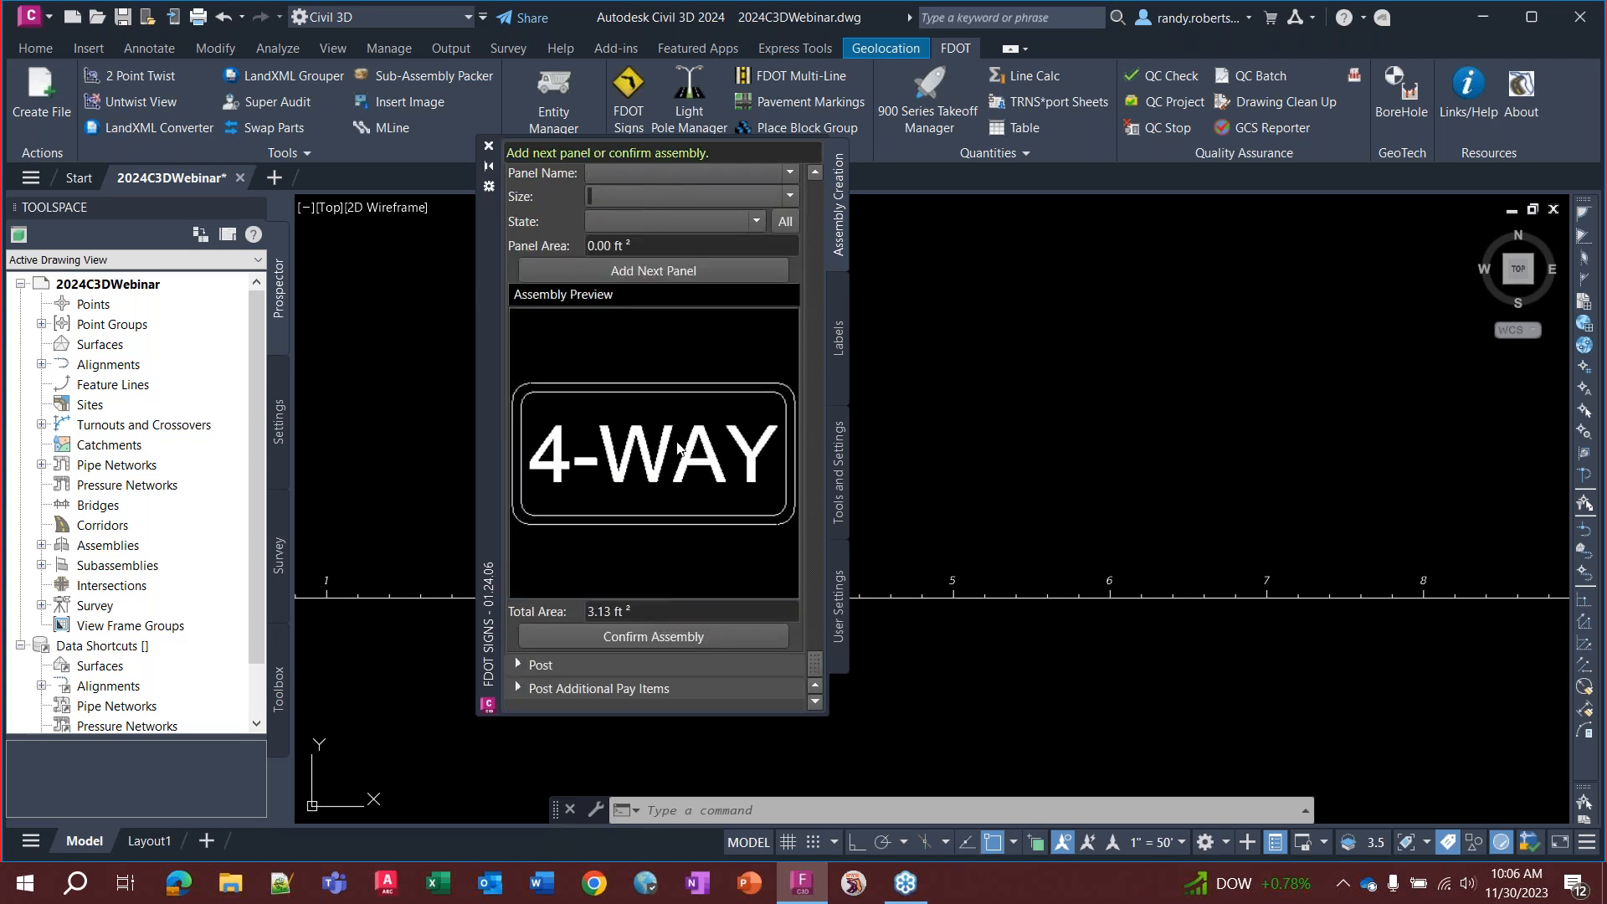
Confirm the sign assembly with the 4-WAY sign as its only panel
{"action": "scroll", "coordinate": [668, 414], "scroll_direction": "up", "scroll_amount": 3}
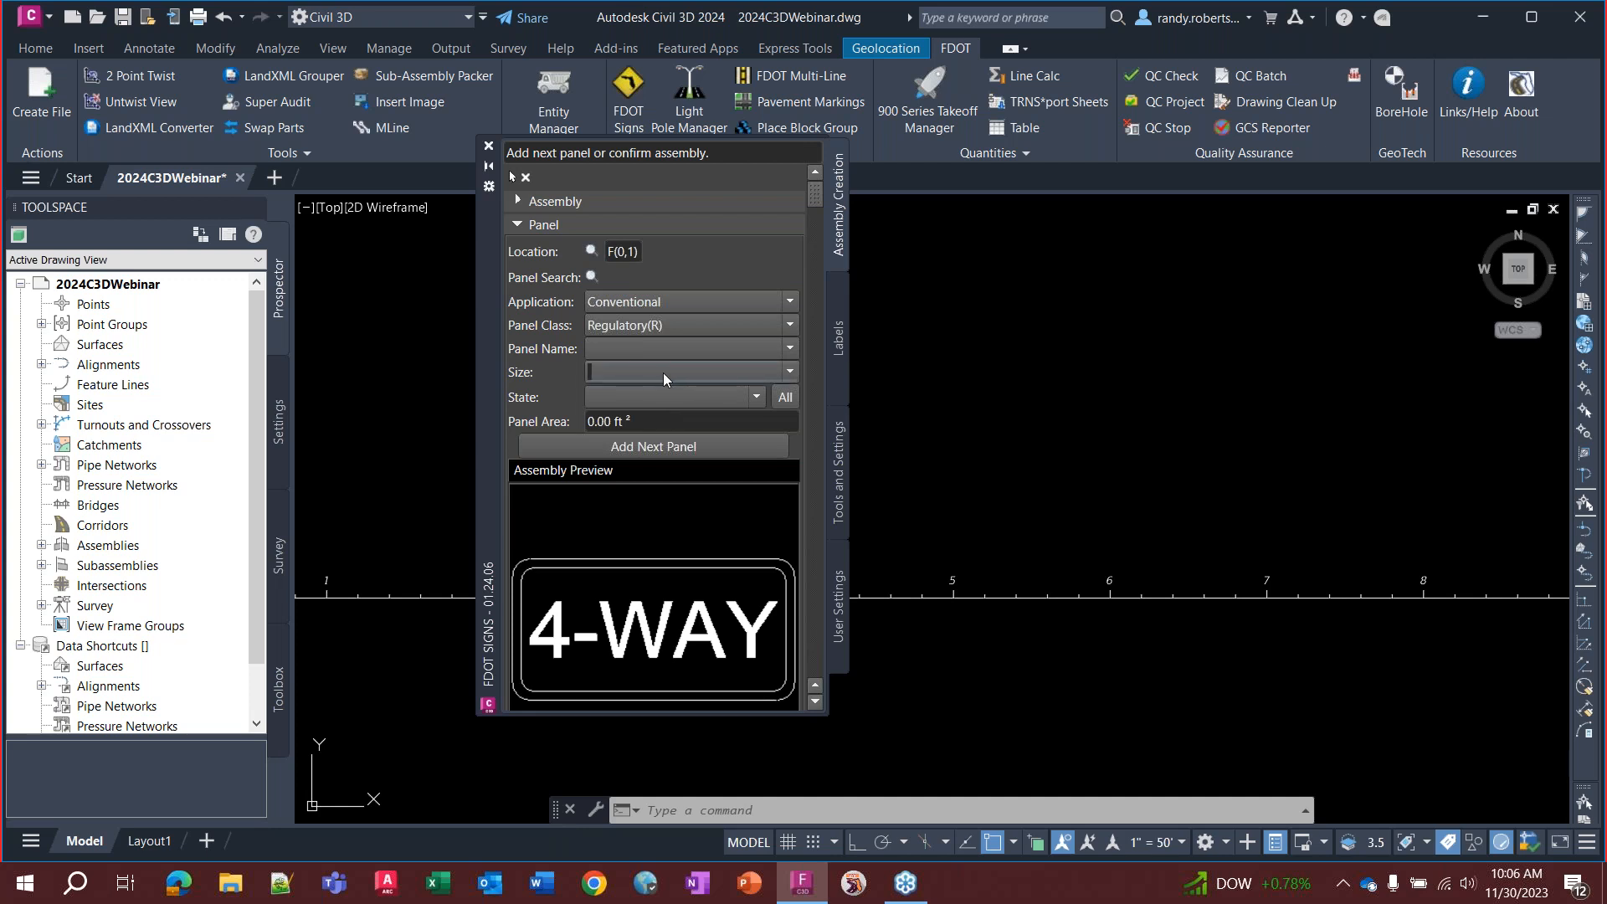
{"action": "left_click", "coordinate": [670, 448]}
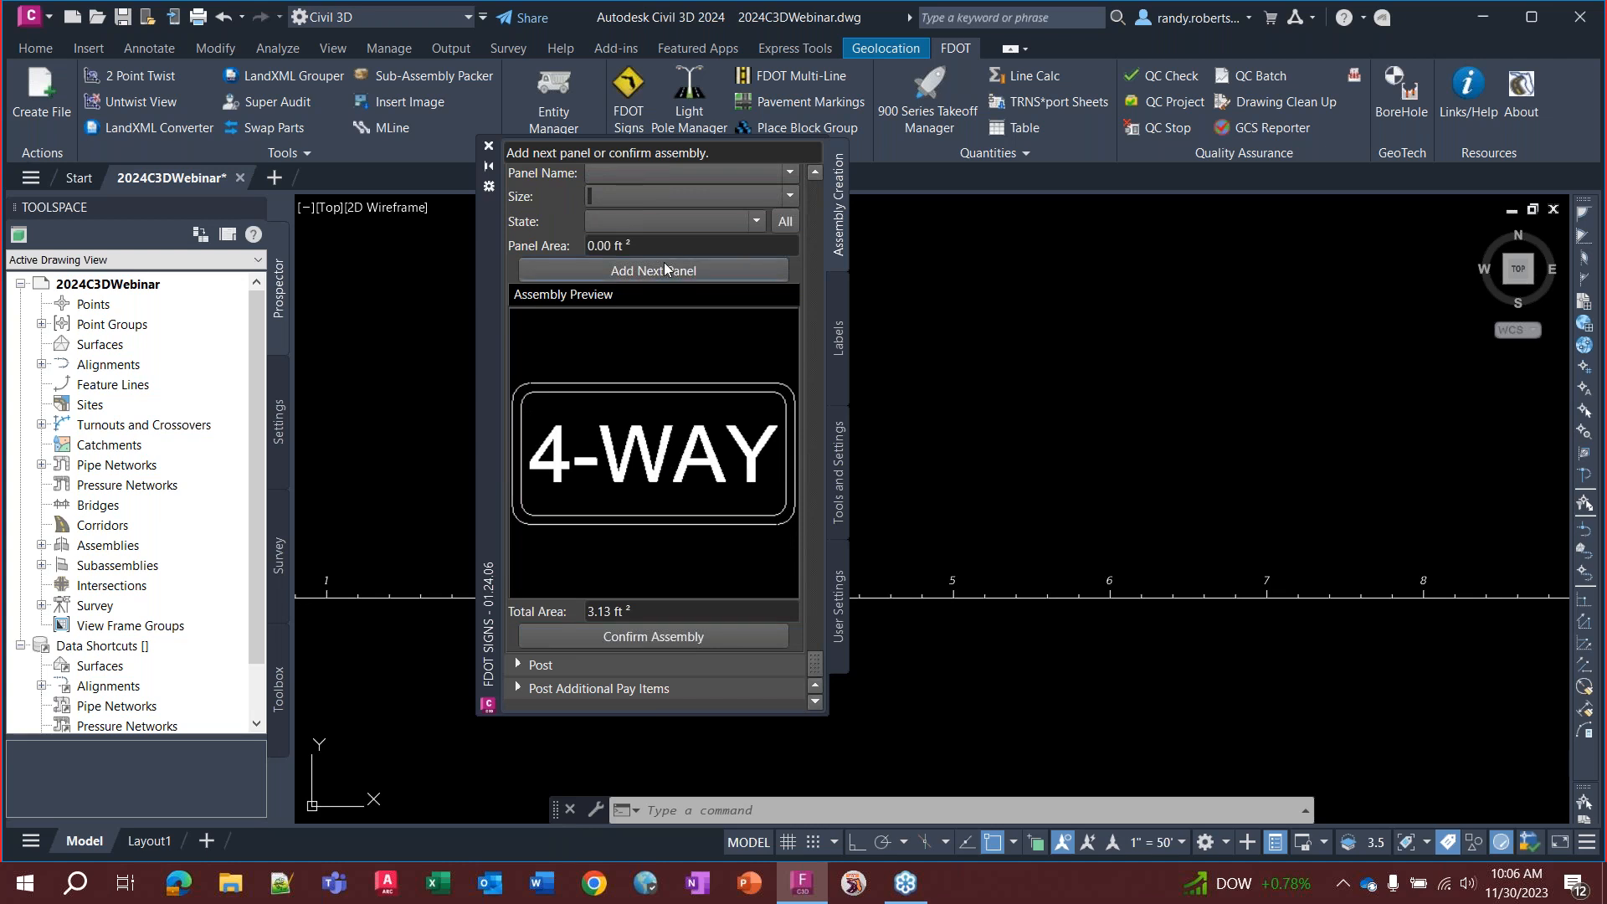
{"action": "left_click", "coordinate": [650, 643]}
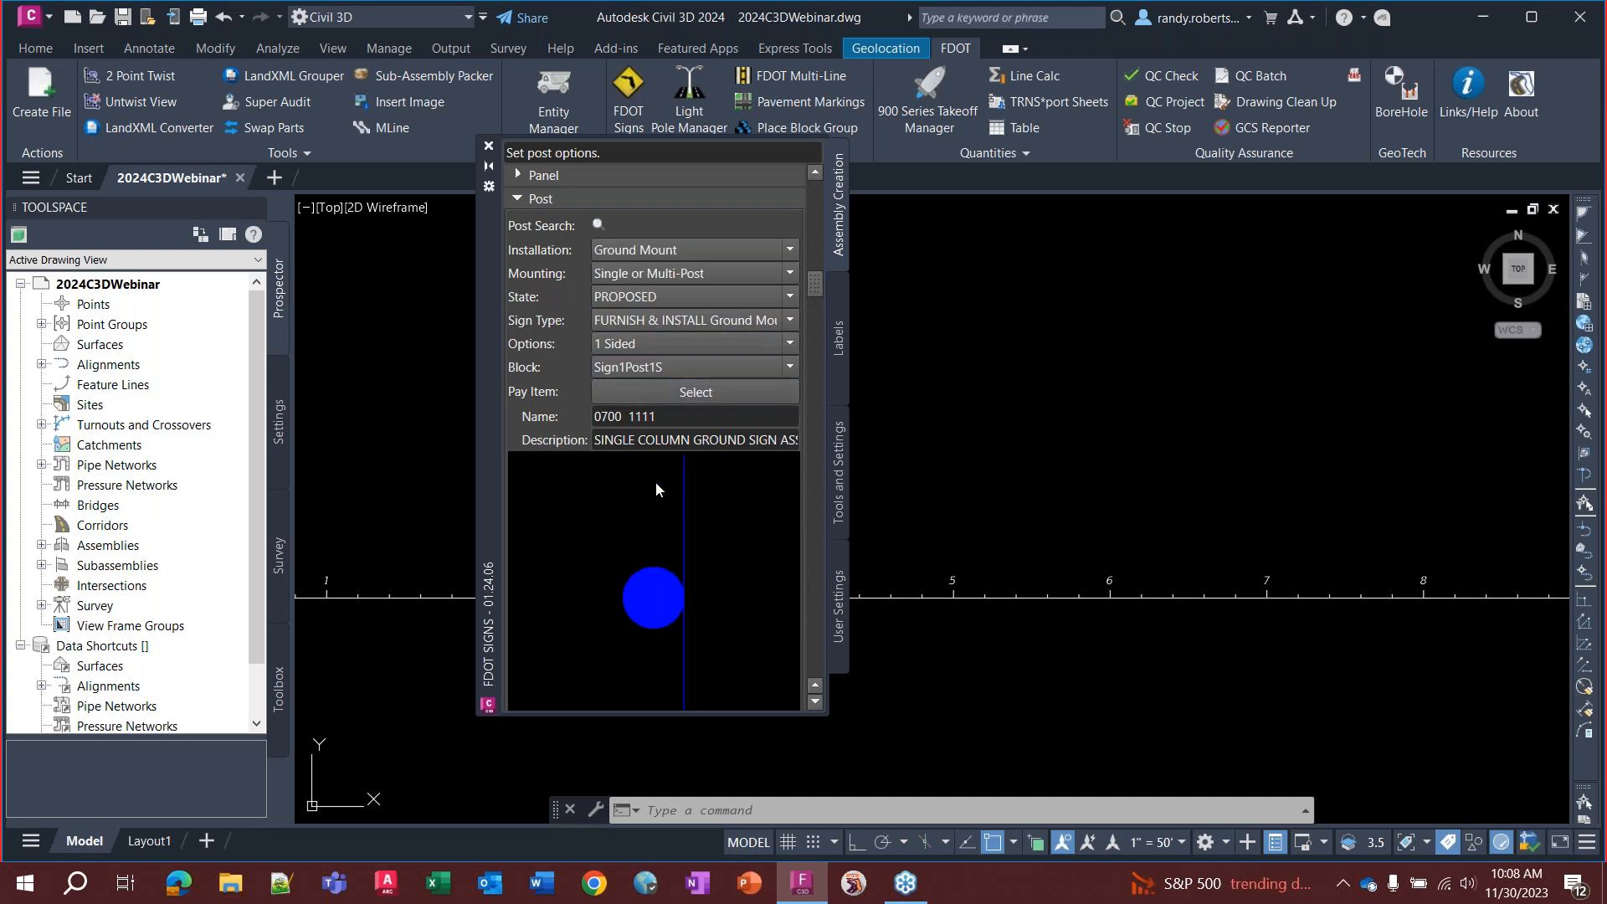
Append pay item 0700 13 10, the Retroreflective Sign Strip for the back of railroad crossbucks, to the post and confirm the post
{"action": "scroll", "coordinate": [569, 350], "scroll_direction": "down", "scroll_amount": 5}
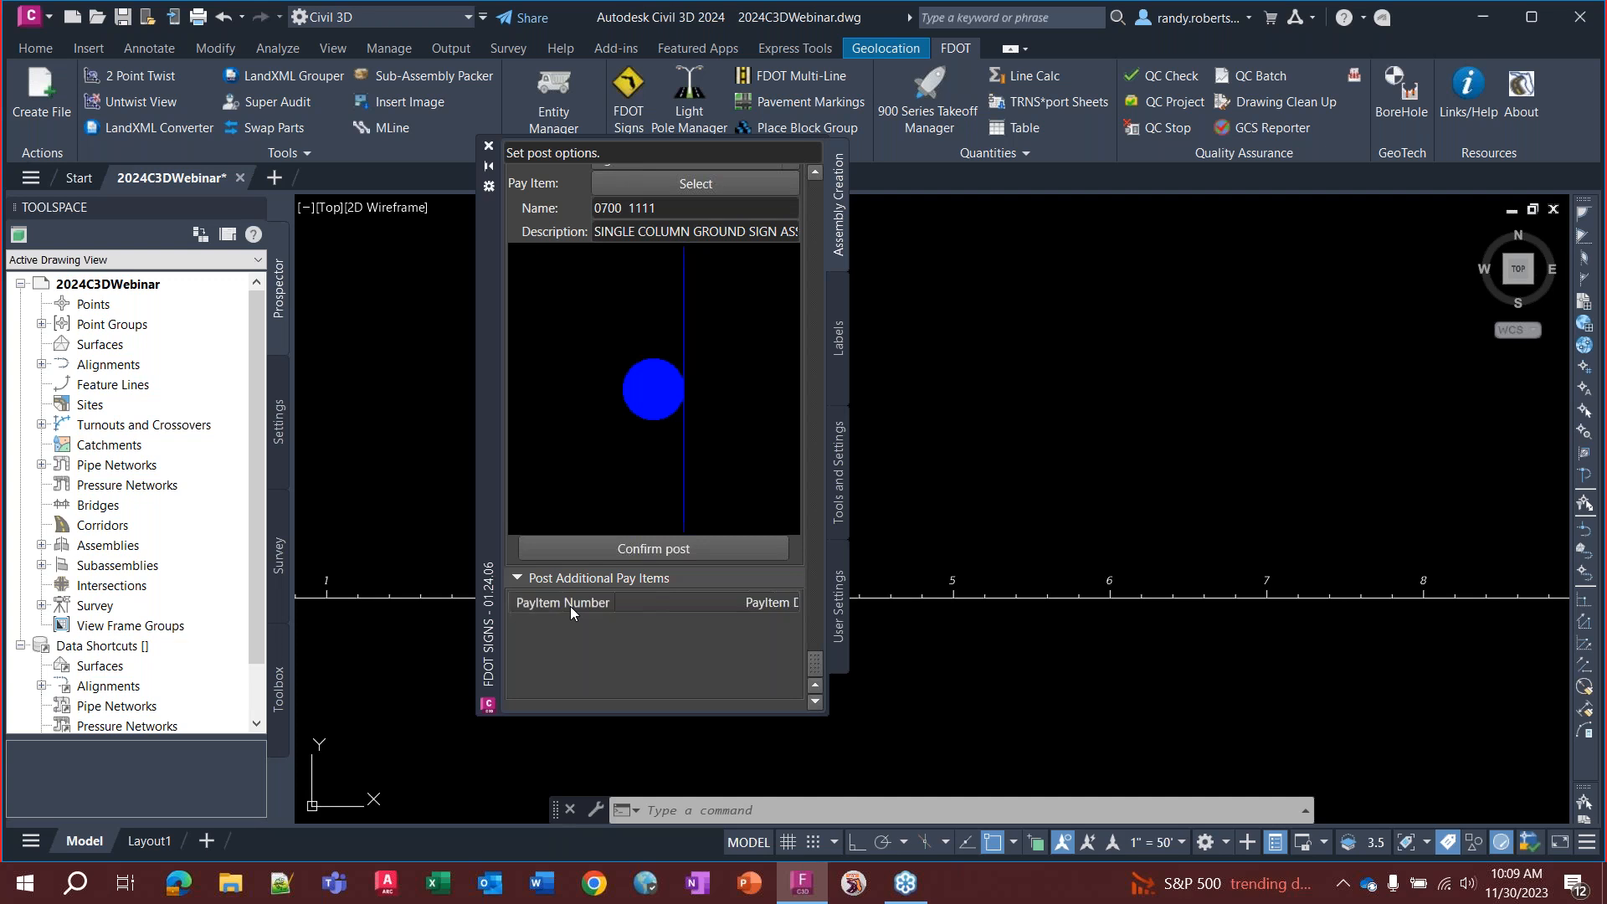
{"action": "scroll", "coordinate": [575, 443], "scroll_direction": "up", "scroll_amount": 5}
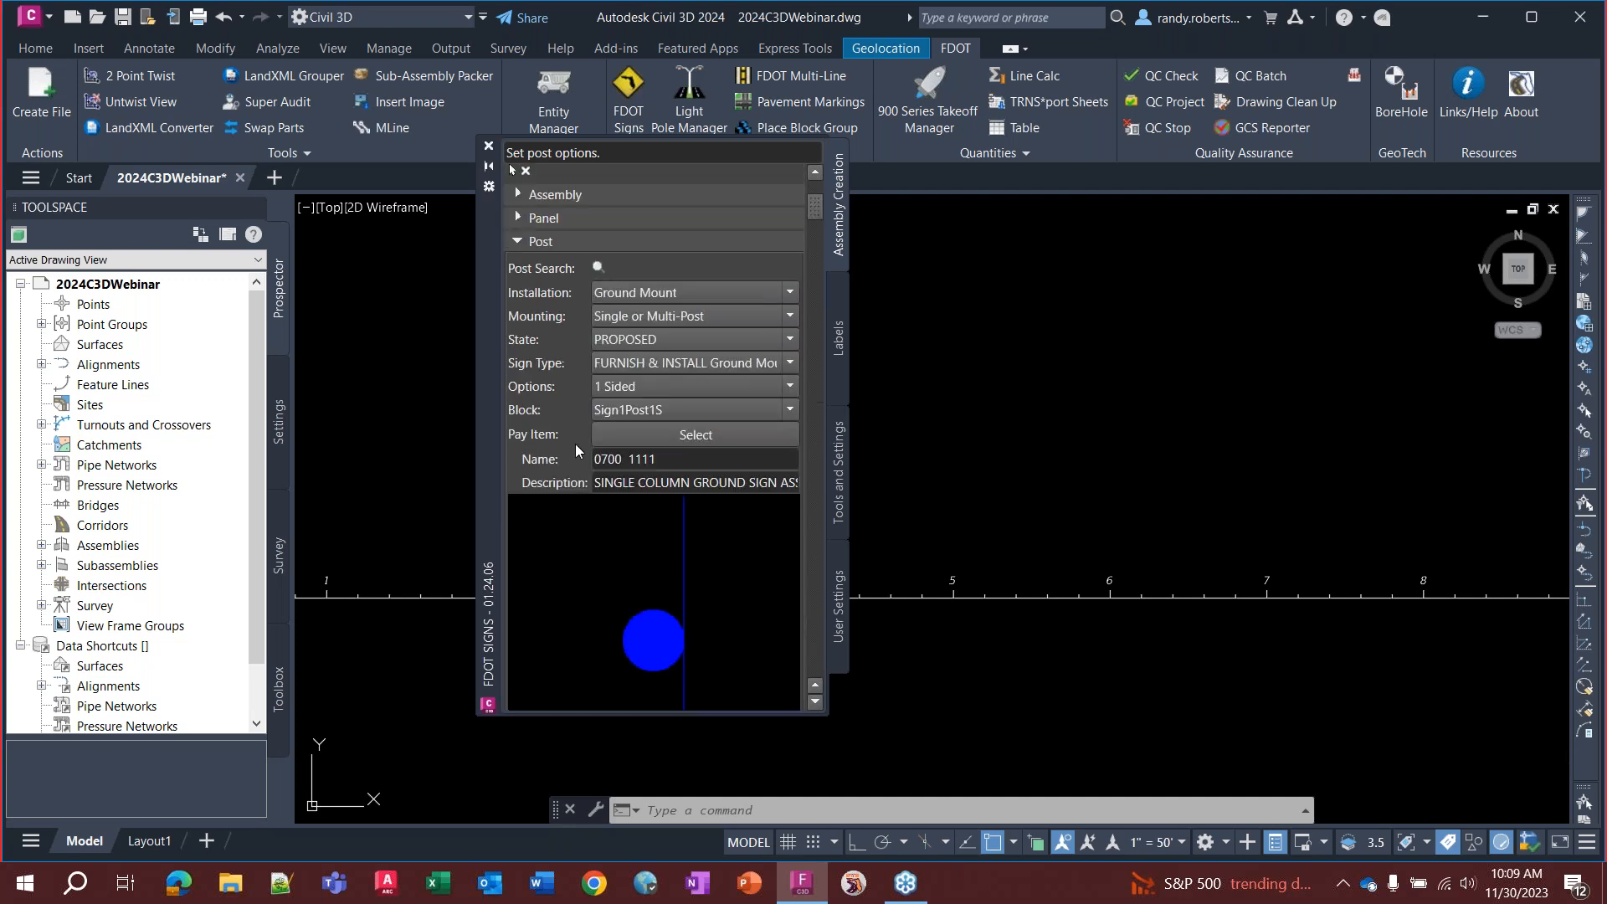
{"action": "scroll", "coordinate": [575, 444], "scroll_direction": "down", "scroll_amount": 5}
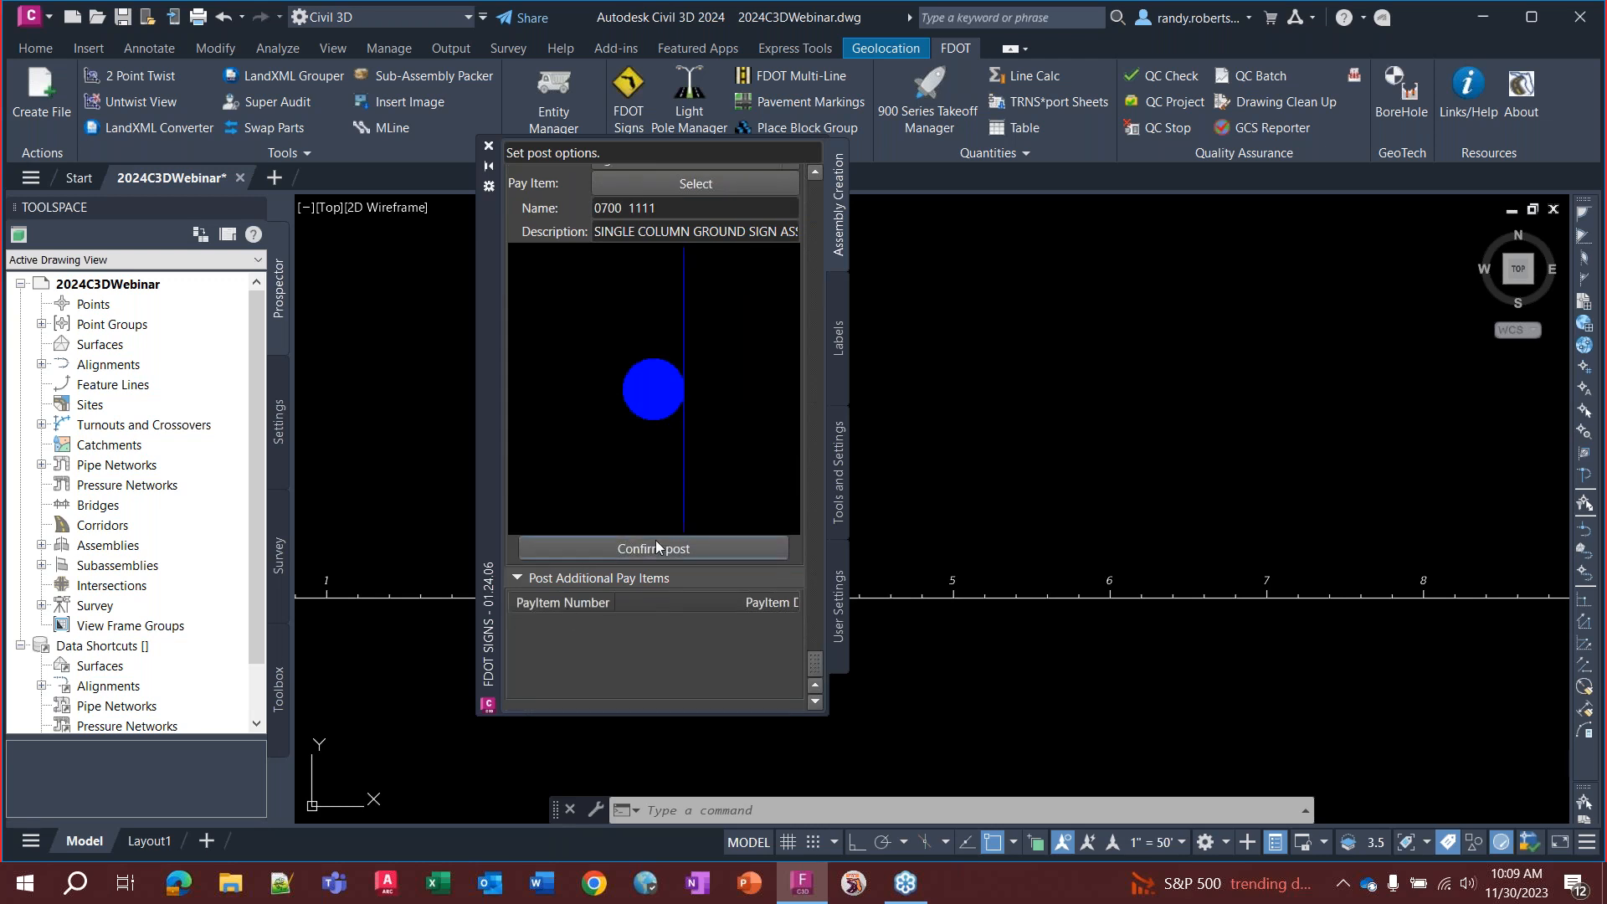
{"action": "right_click", "coordinate": [559, 601]}
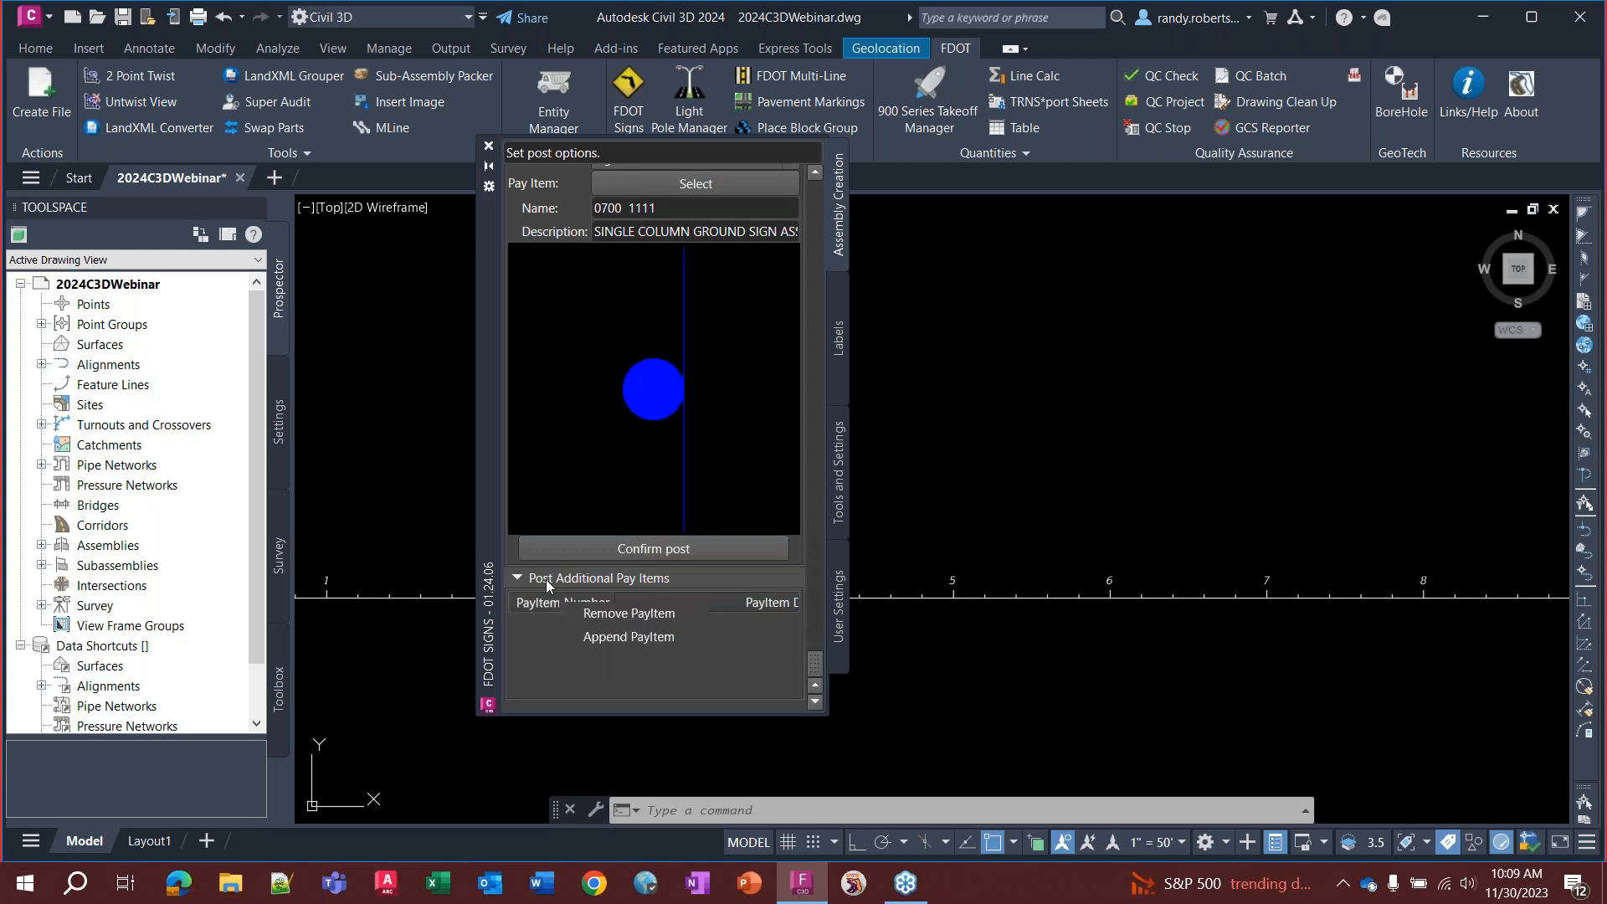
{"action": "left_click", "coordinate": [613, 641]}
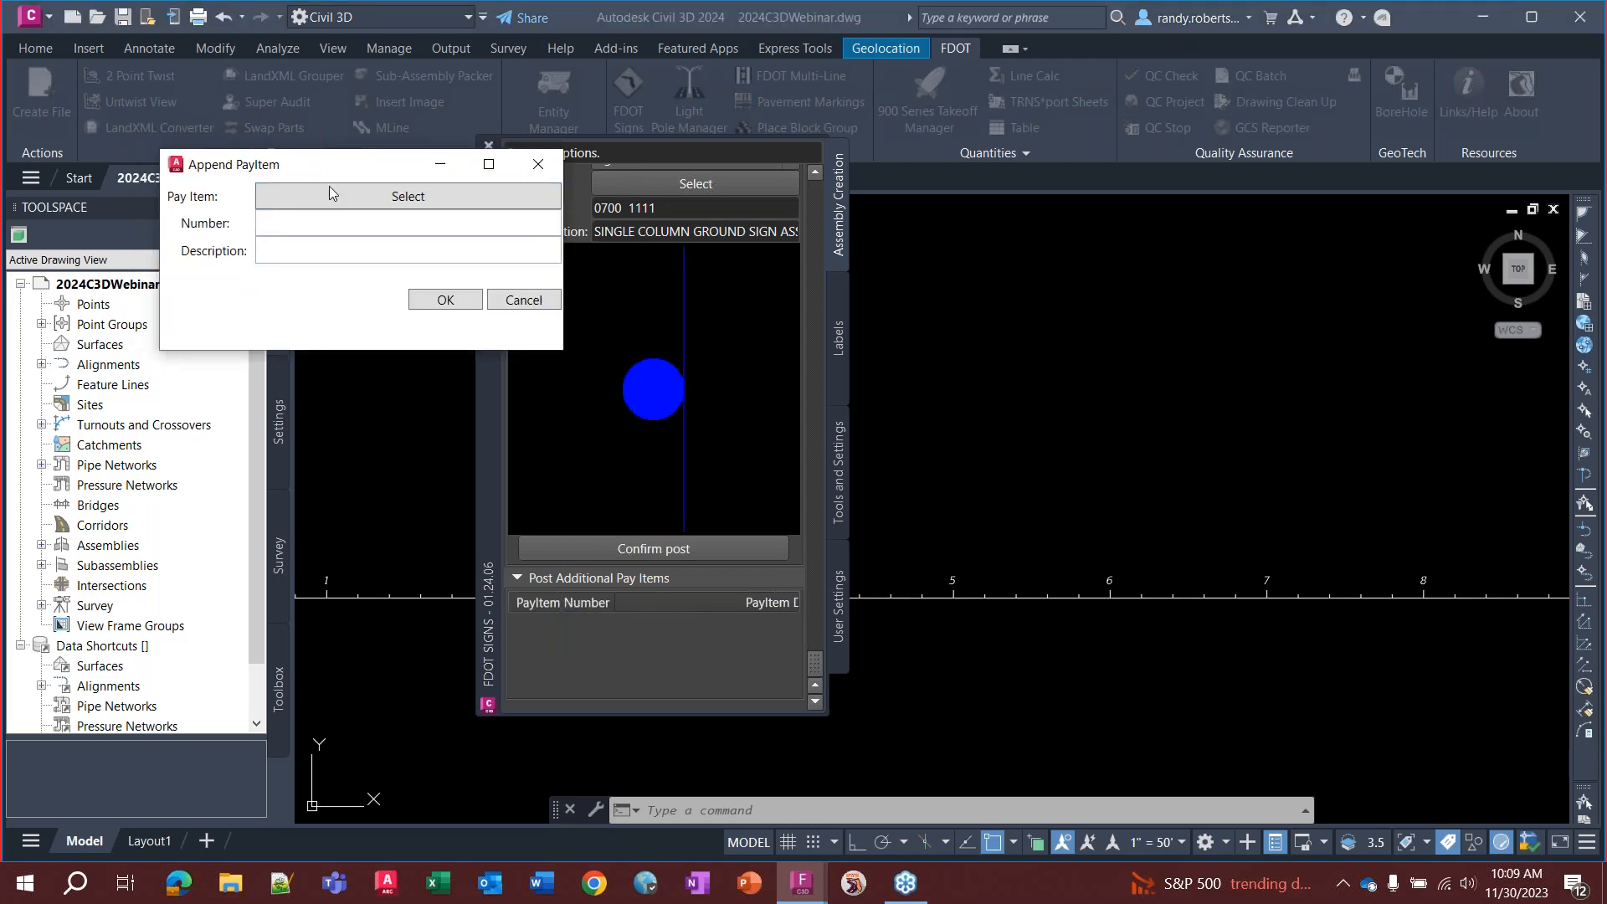
{"action": "left_click", "coordinate": [430, 240]}
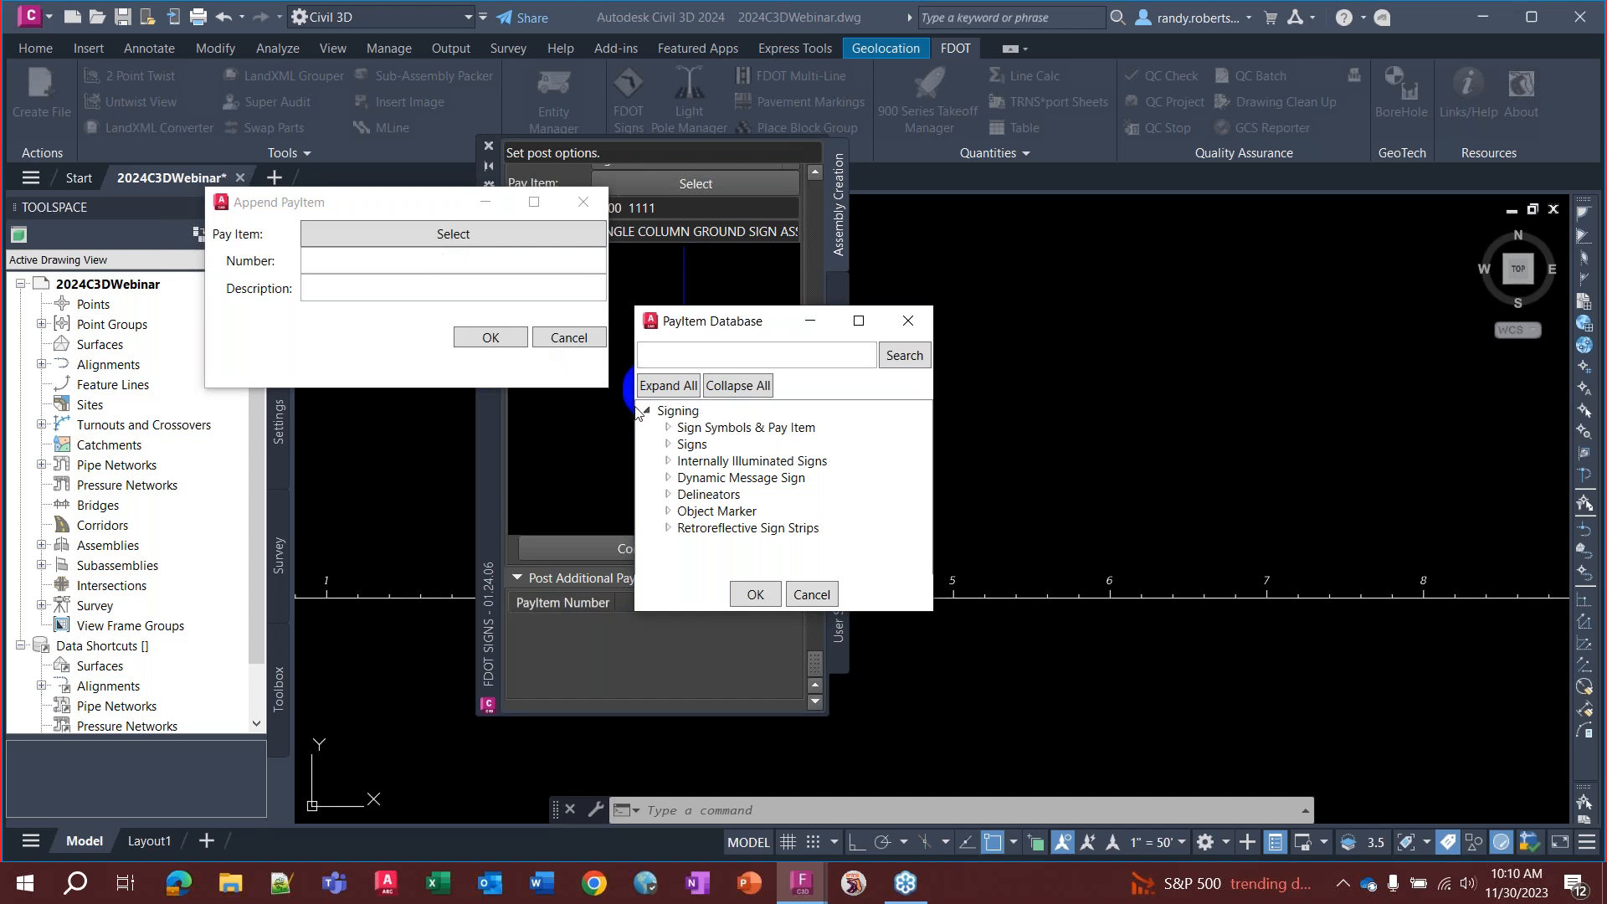
{"action": "left_click", "coordinate": [668, 528]}
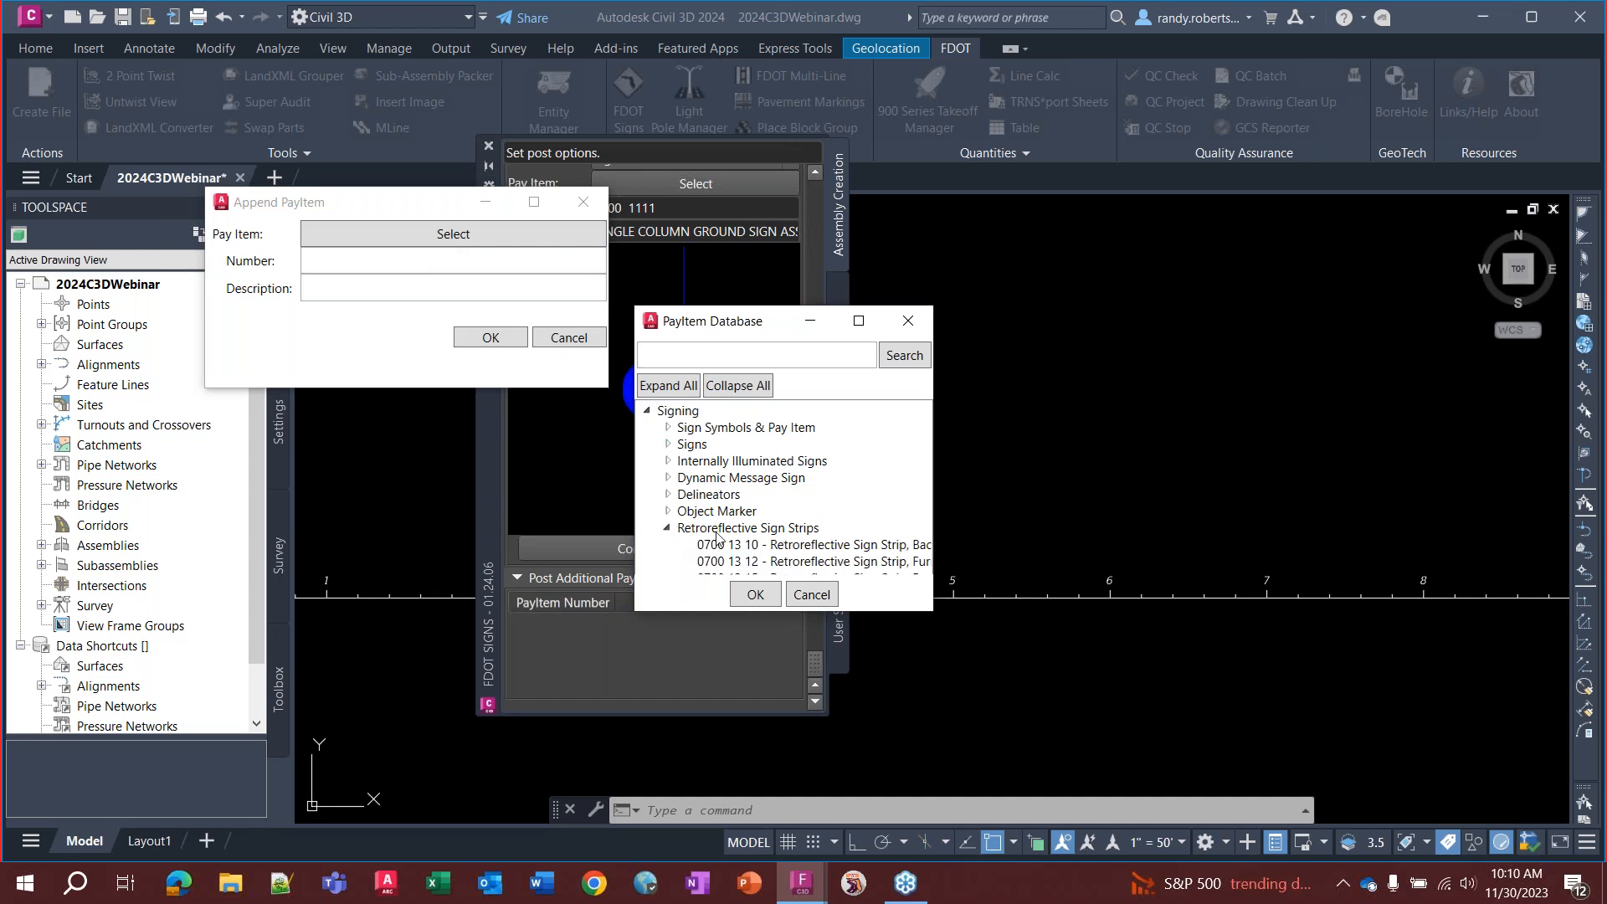
{"action": "left_click", "coordinate": [771, 545]}
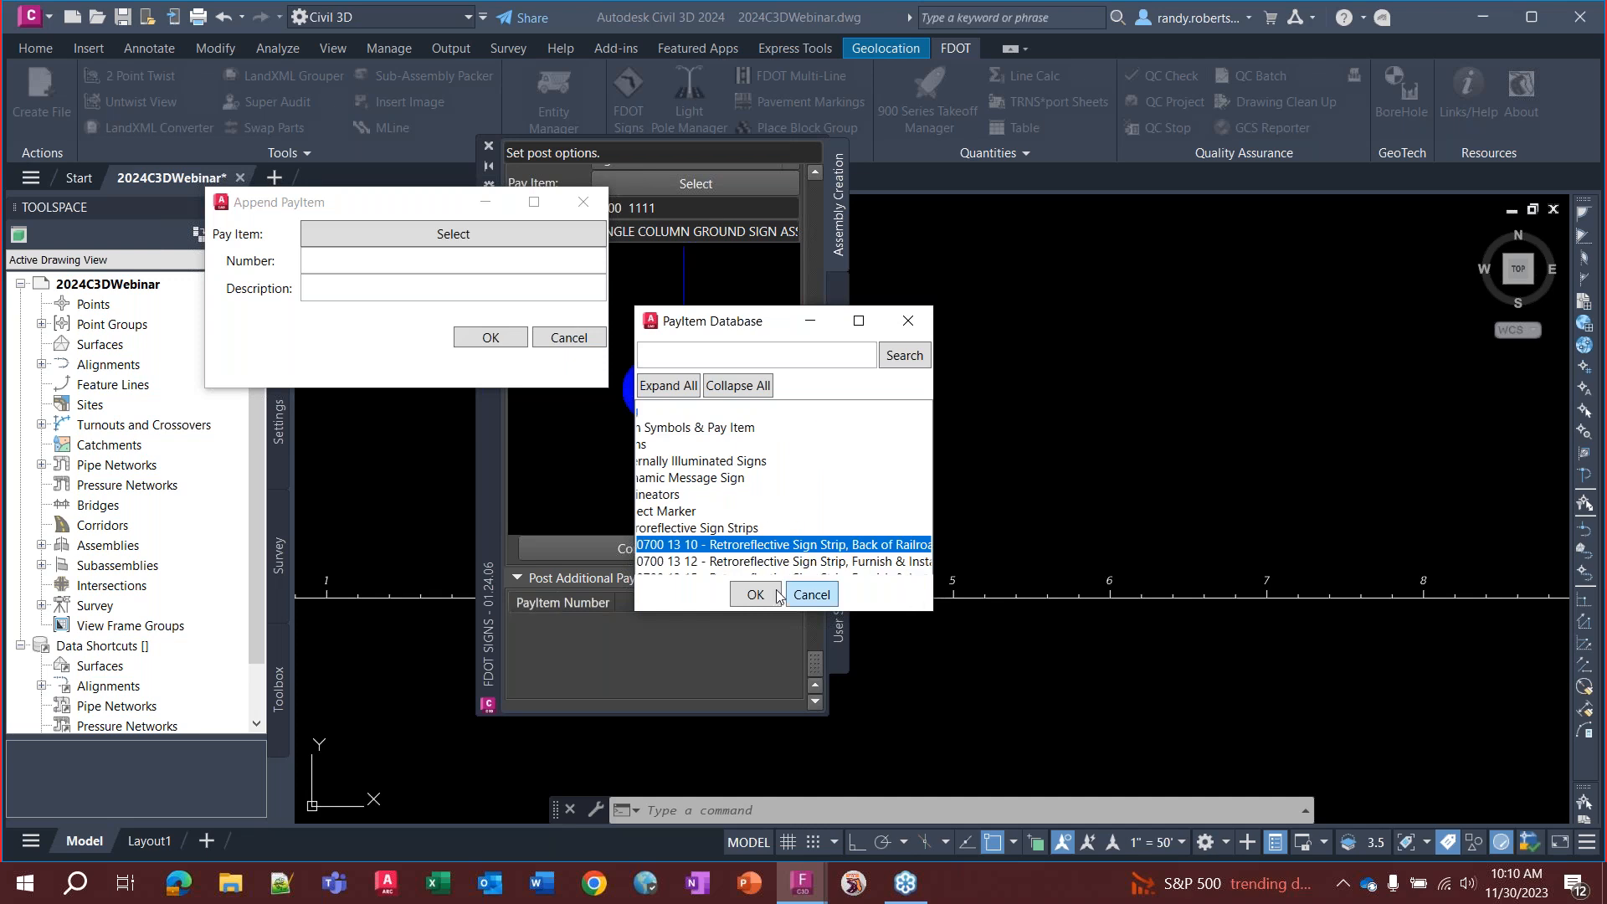
{"action": "left_click", "coordinate": [756, 594]}
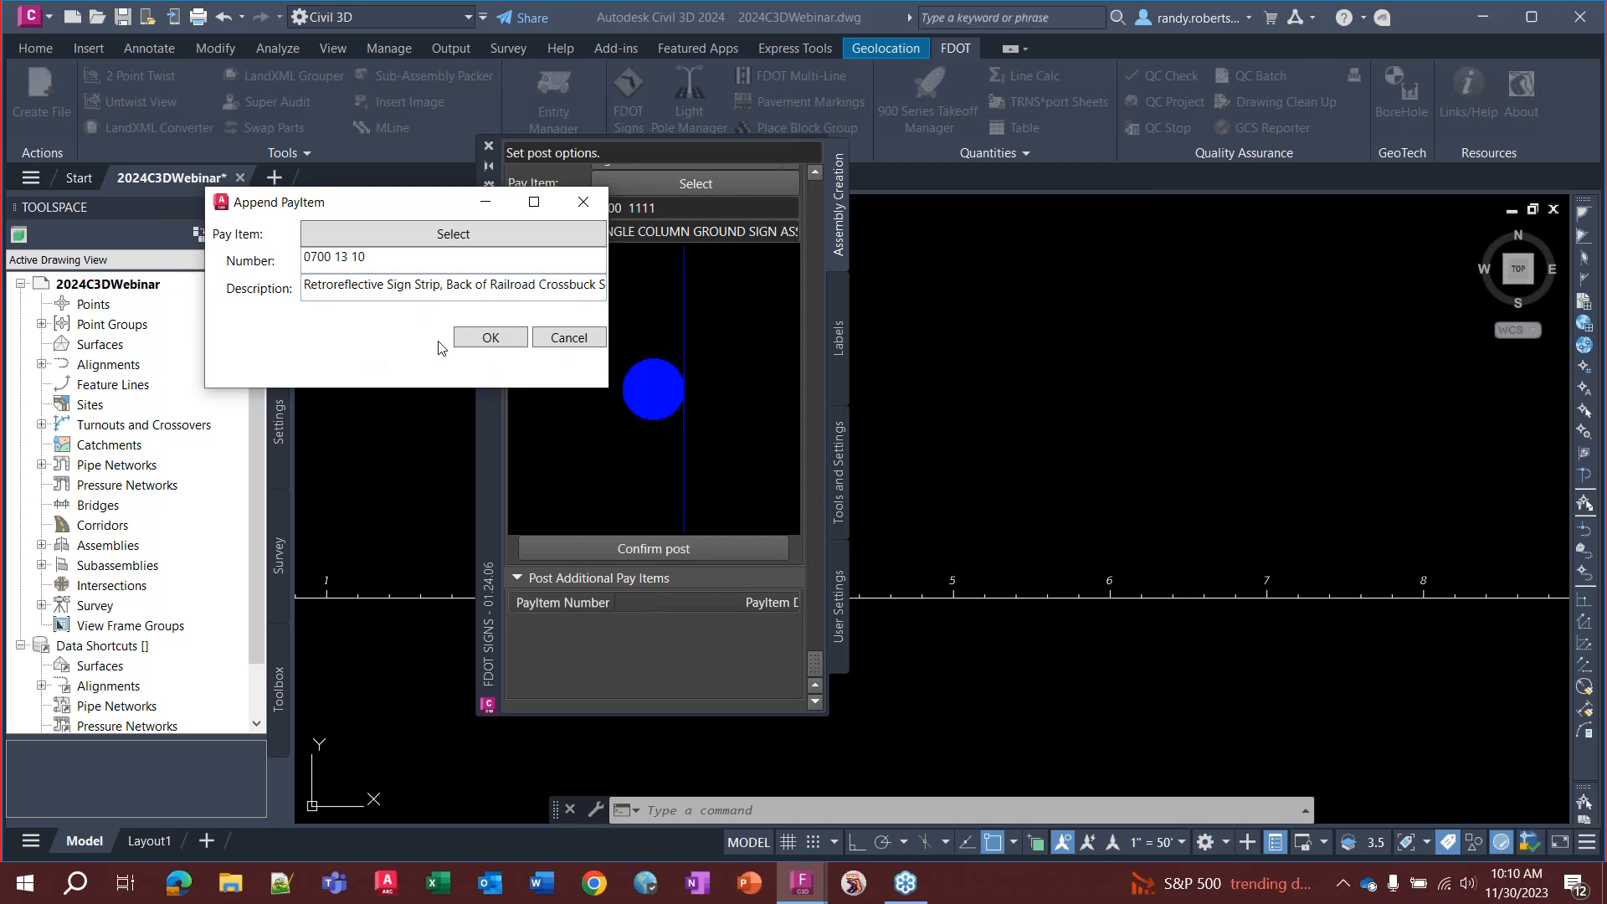
{"action": "left_click", "coordinate": [491, 341]}
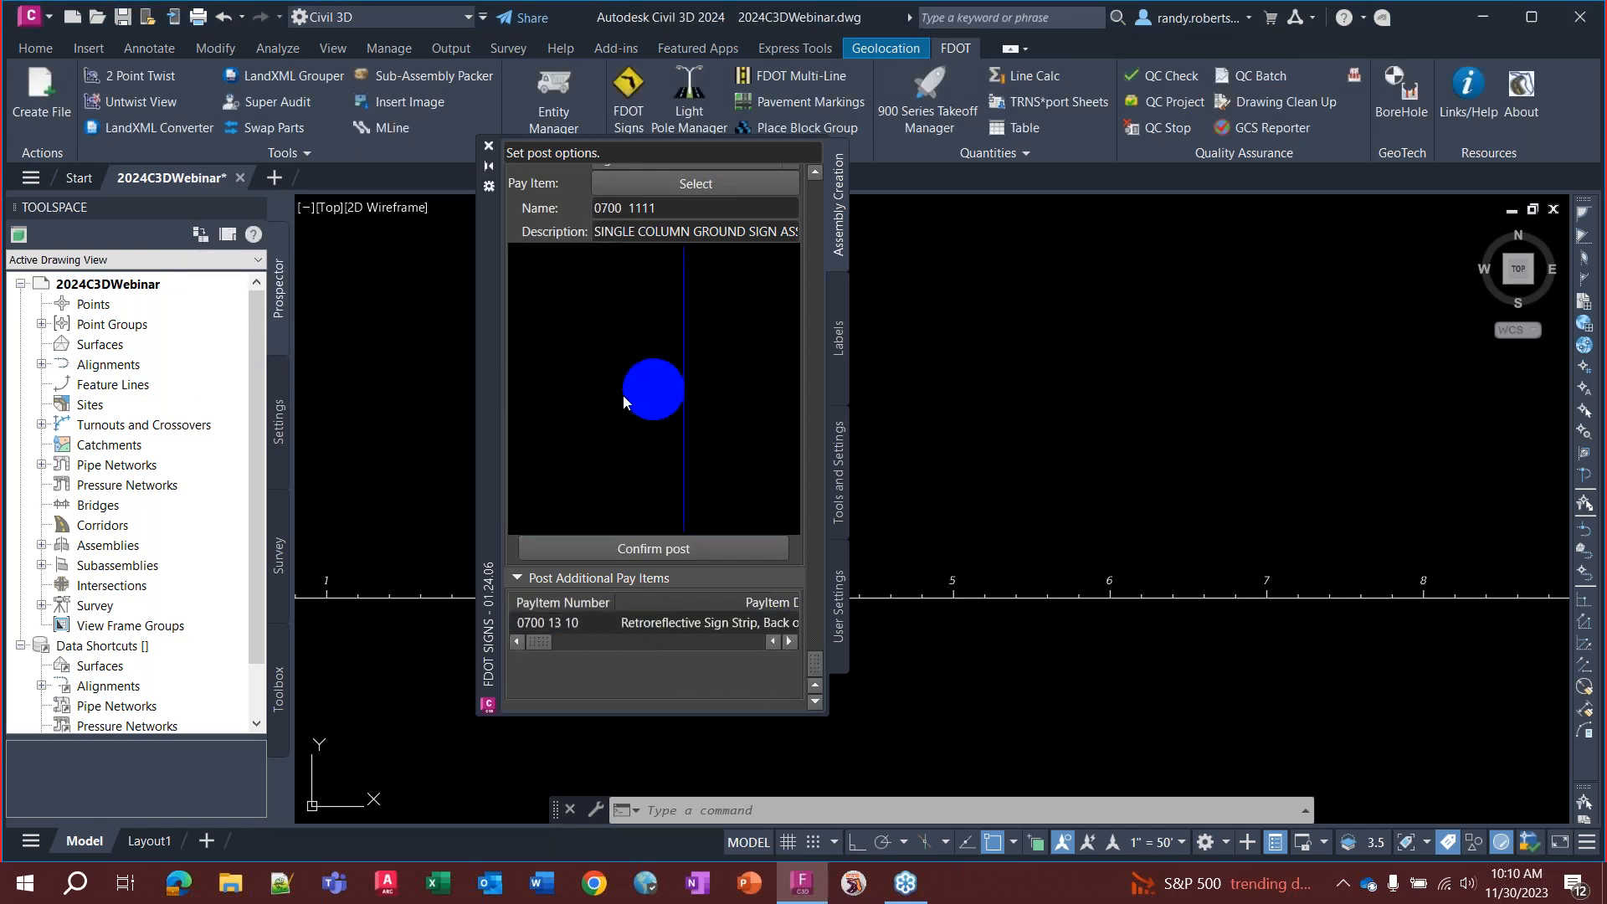
{"action": "left_click", "coordinate": [631, 550]}
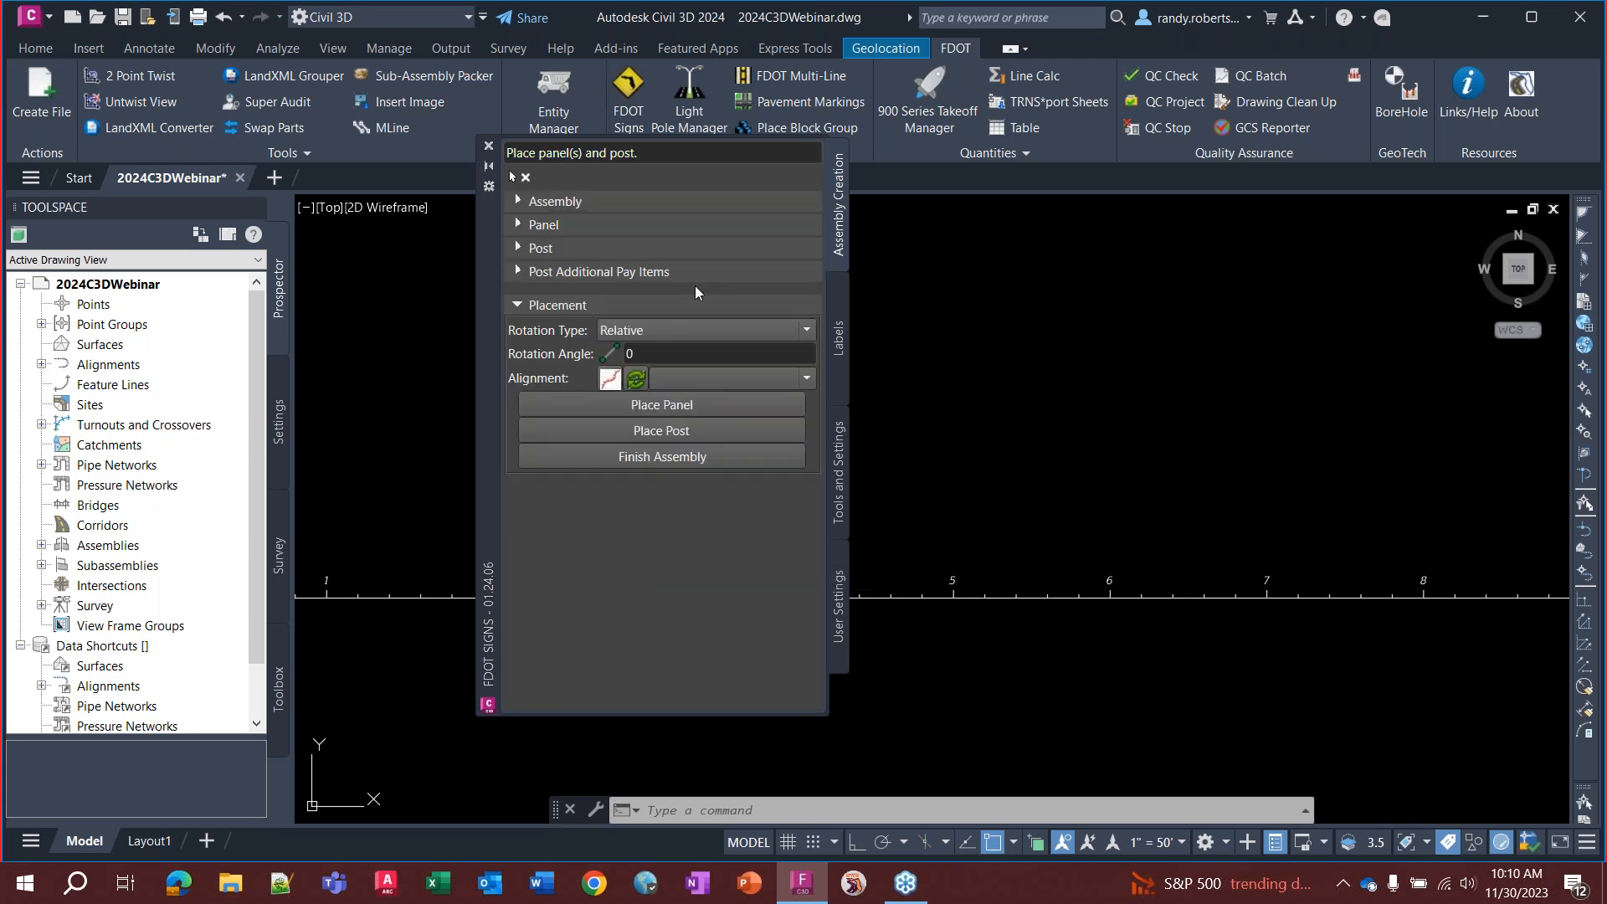
Set SR61 as the placement alignment and place the 4-WAY panel above it, just past station 5
{"action": "left_click", "coordinate": [681, 383]}
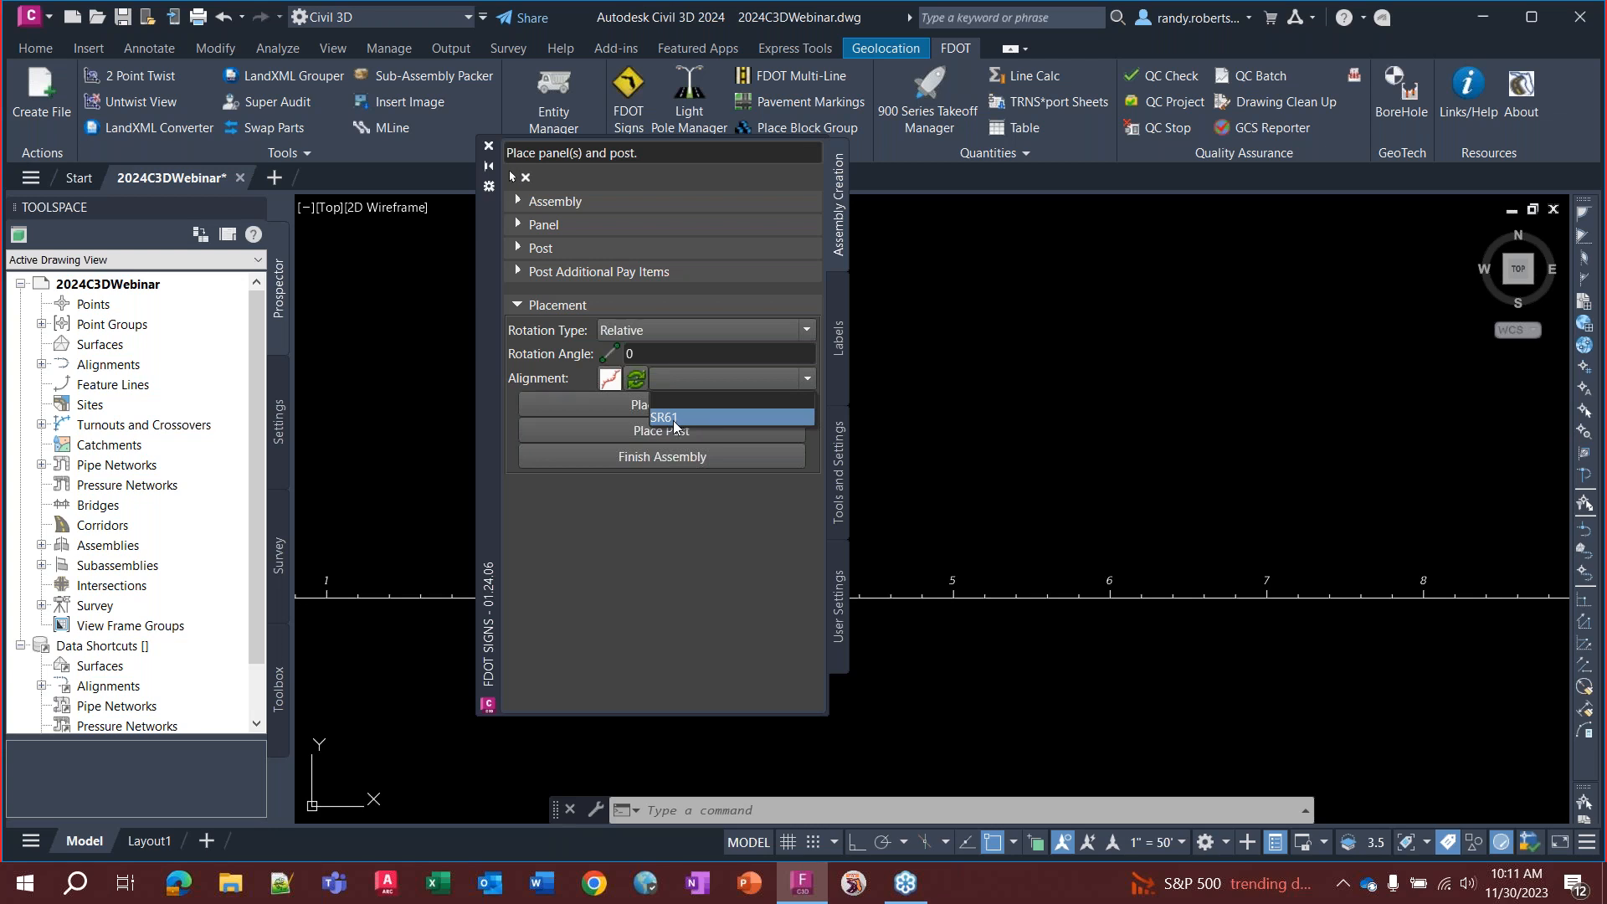
{"action": "left_click", "coordinate": [673, 417]}
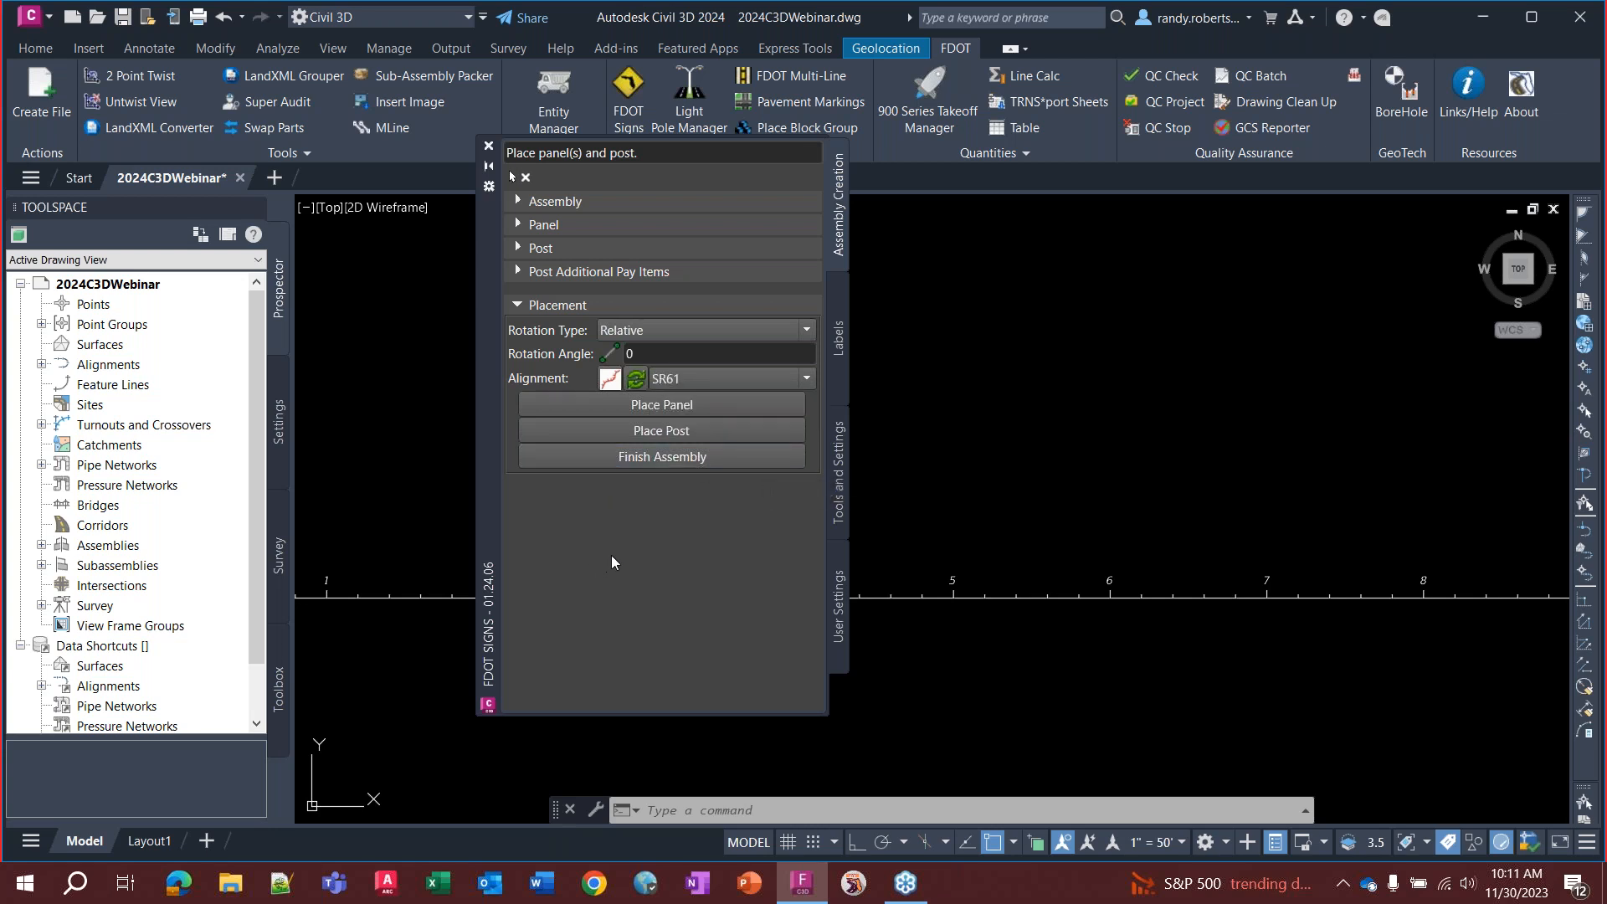
{"action": "left_click", "coordinate": [604, 406]}
{"action": "scroll", "coordinate": [996, 510], "scroll_direction": "up", "scroll_amount": 5}
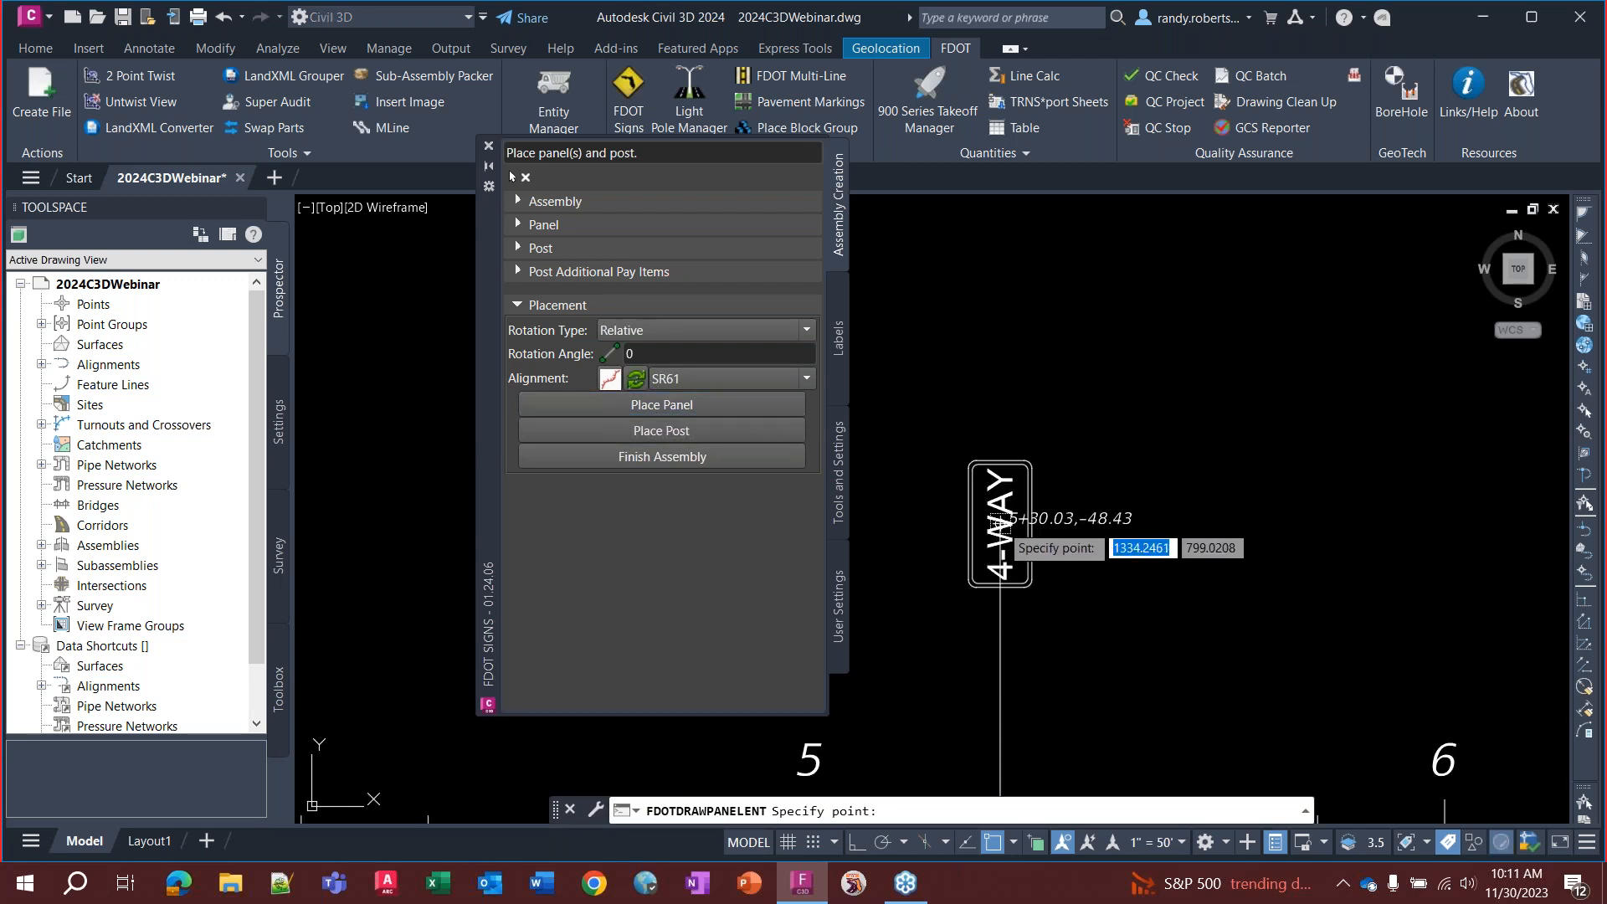
{"action": "scroll", "coordinate": [996, 519], "scroll_direction": "down", "scroll_amount": 2}
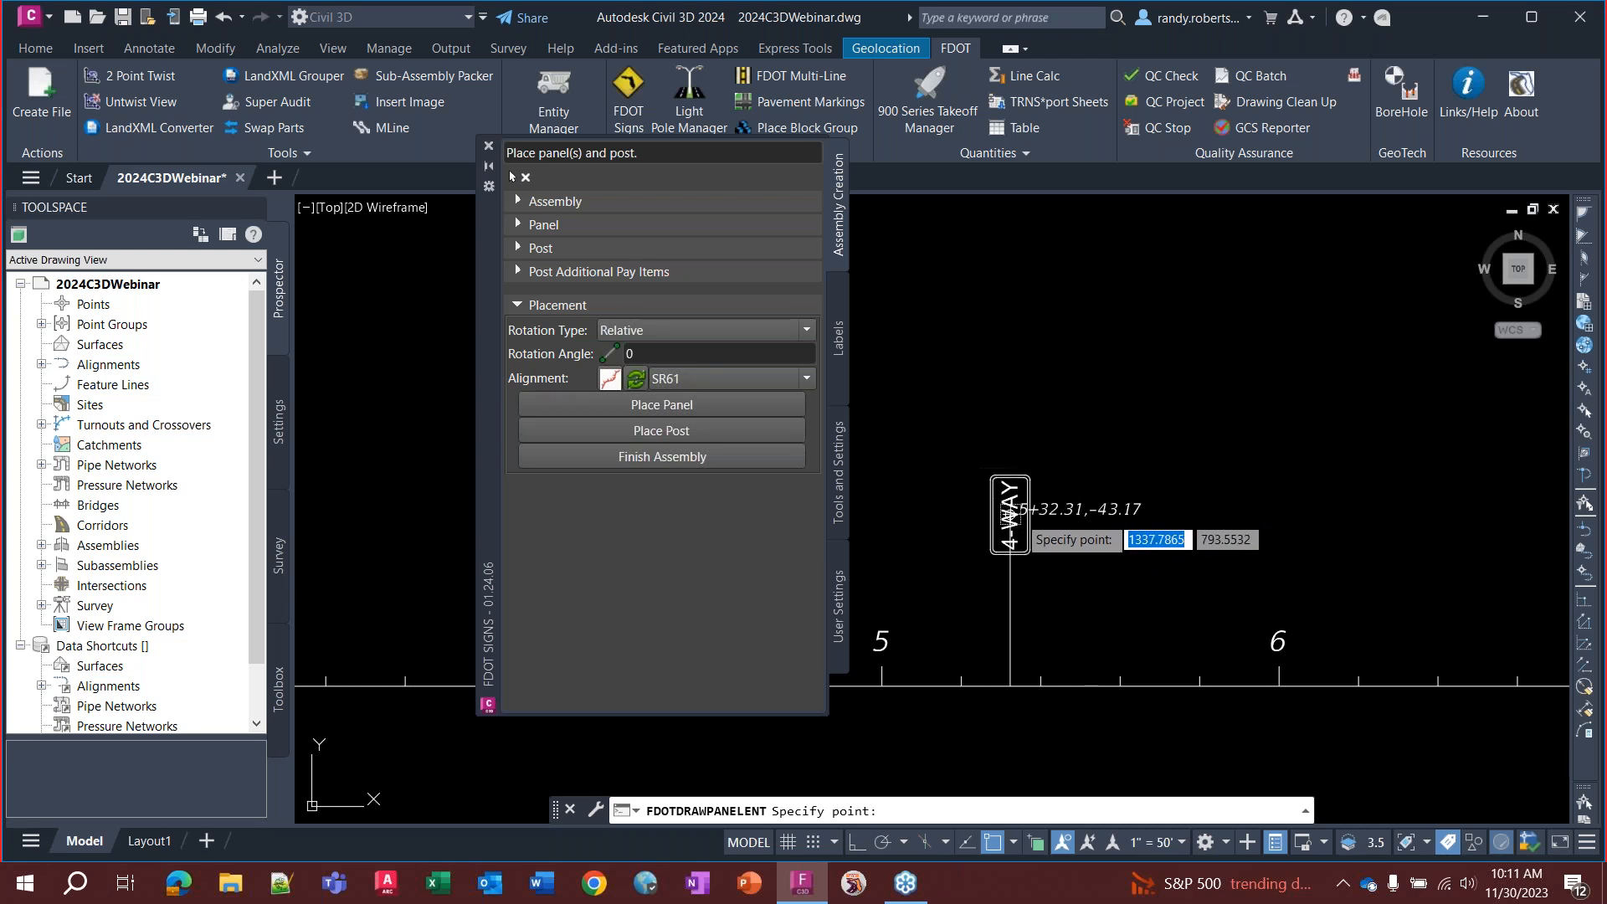
{"action": "scroll", "coordinate": [1007, 523], "scroll_direction": "down", "scroll_amount": 3}
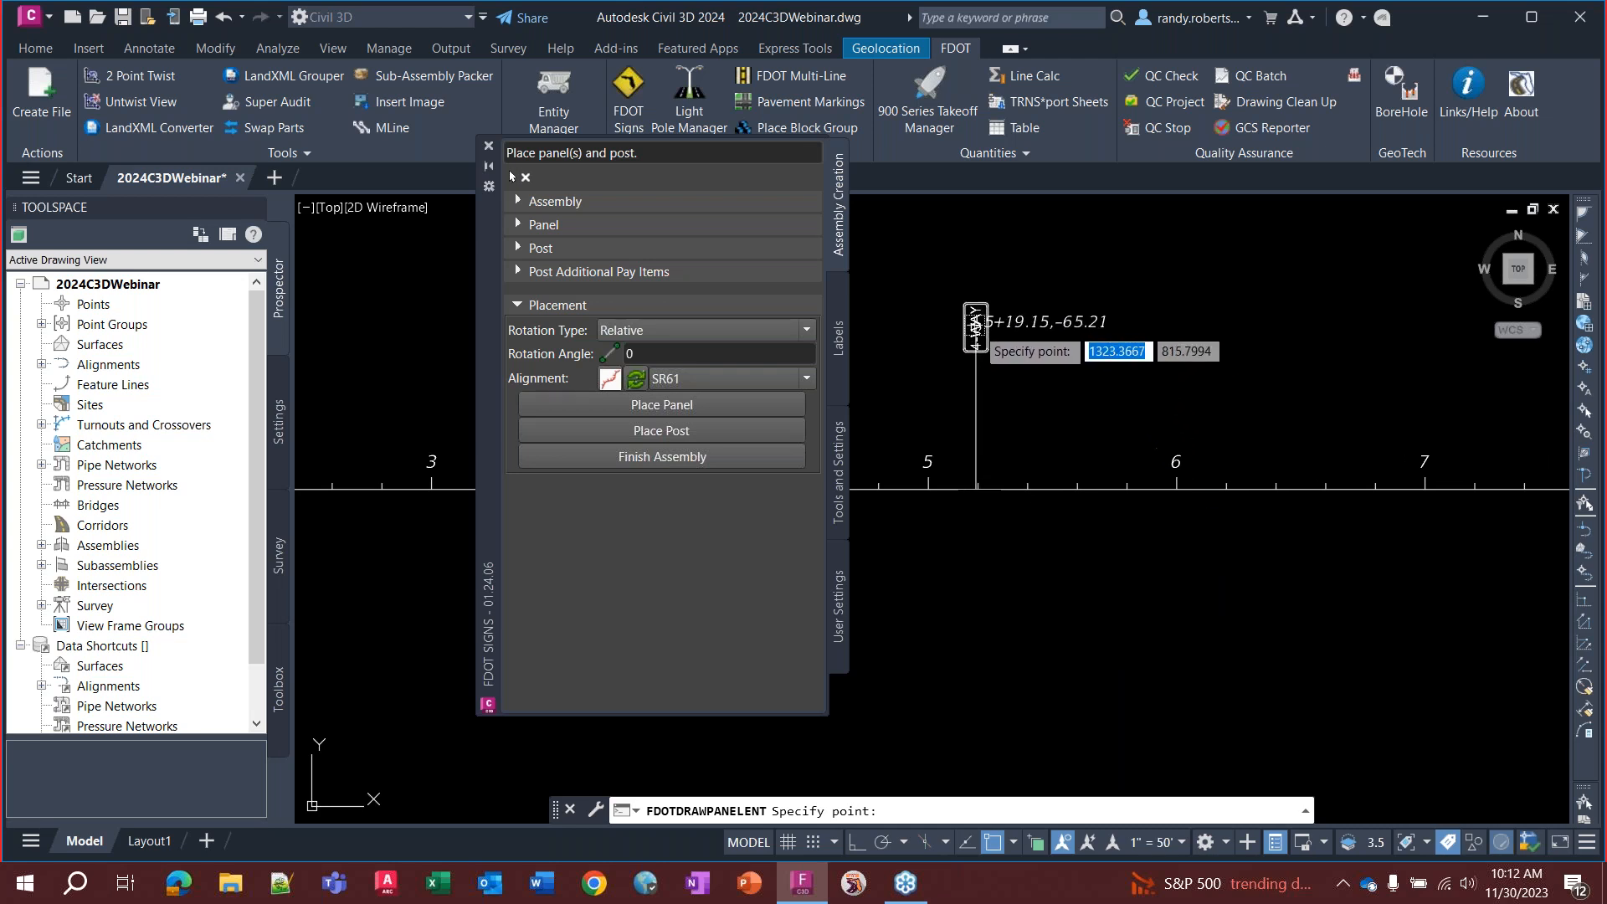
{"action": "left_click", "coordinate": [968, 288]}
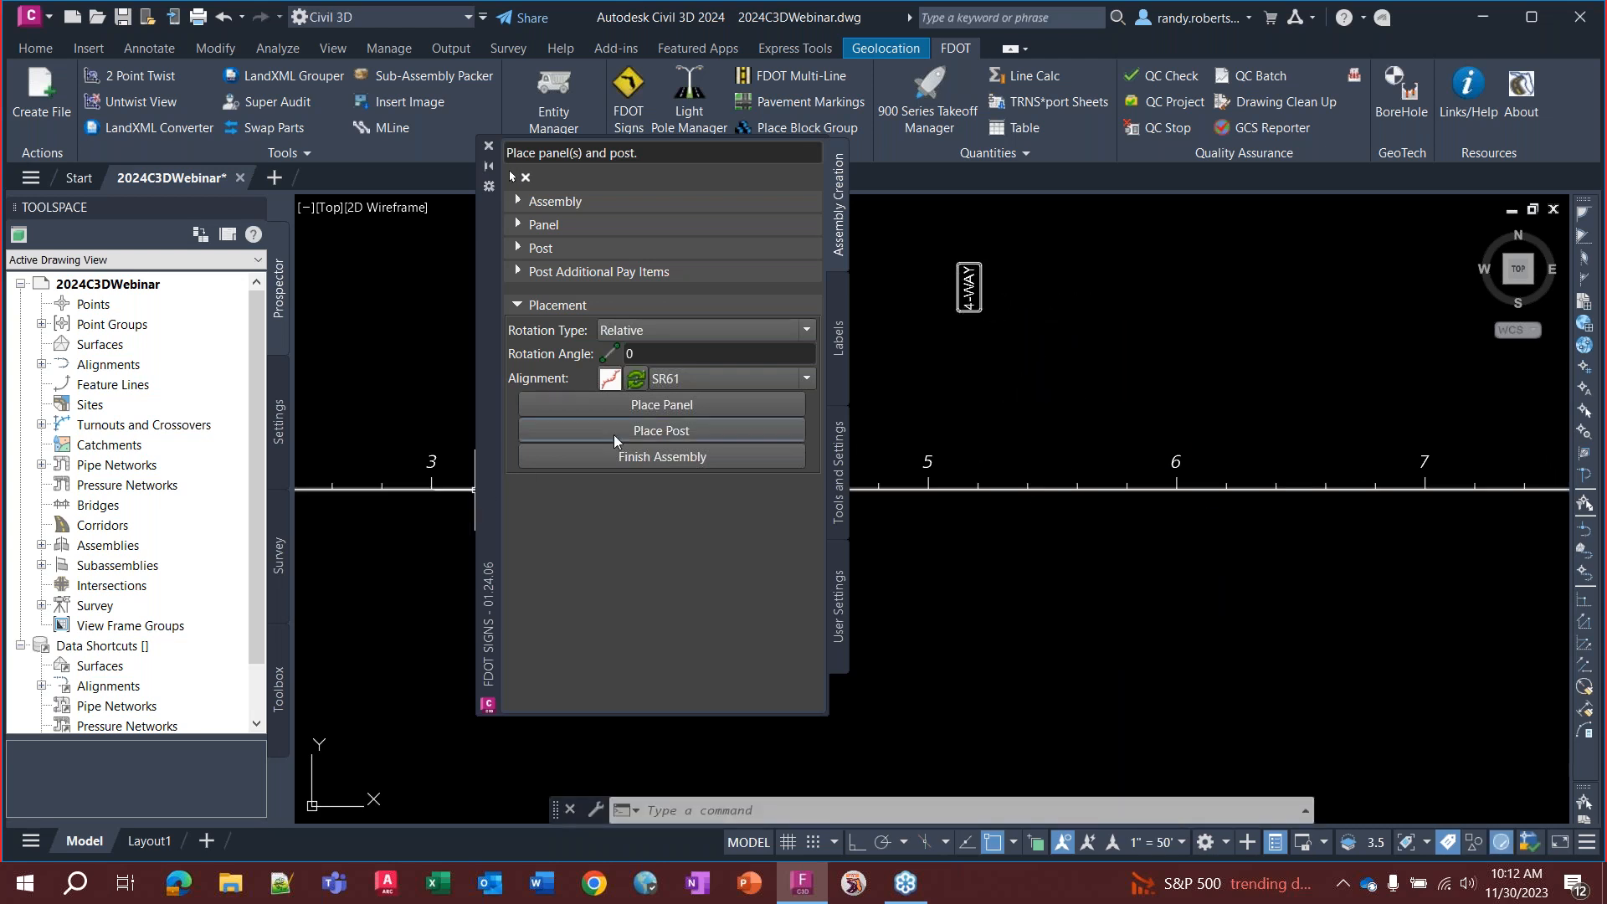
Try to place the sign post by station and offset from the SR61 alignment, entering station 6+00
{"action": "left_click", "coordinate": [656, 430]}
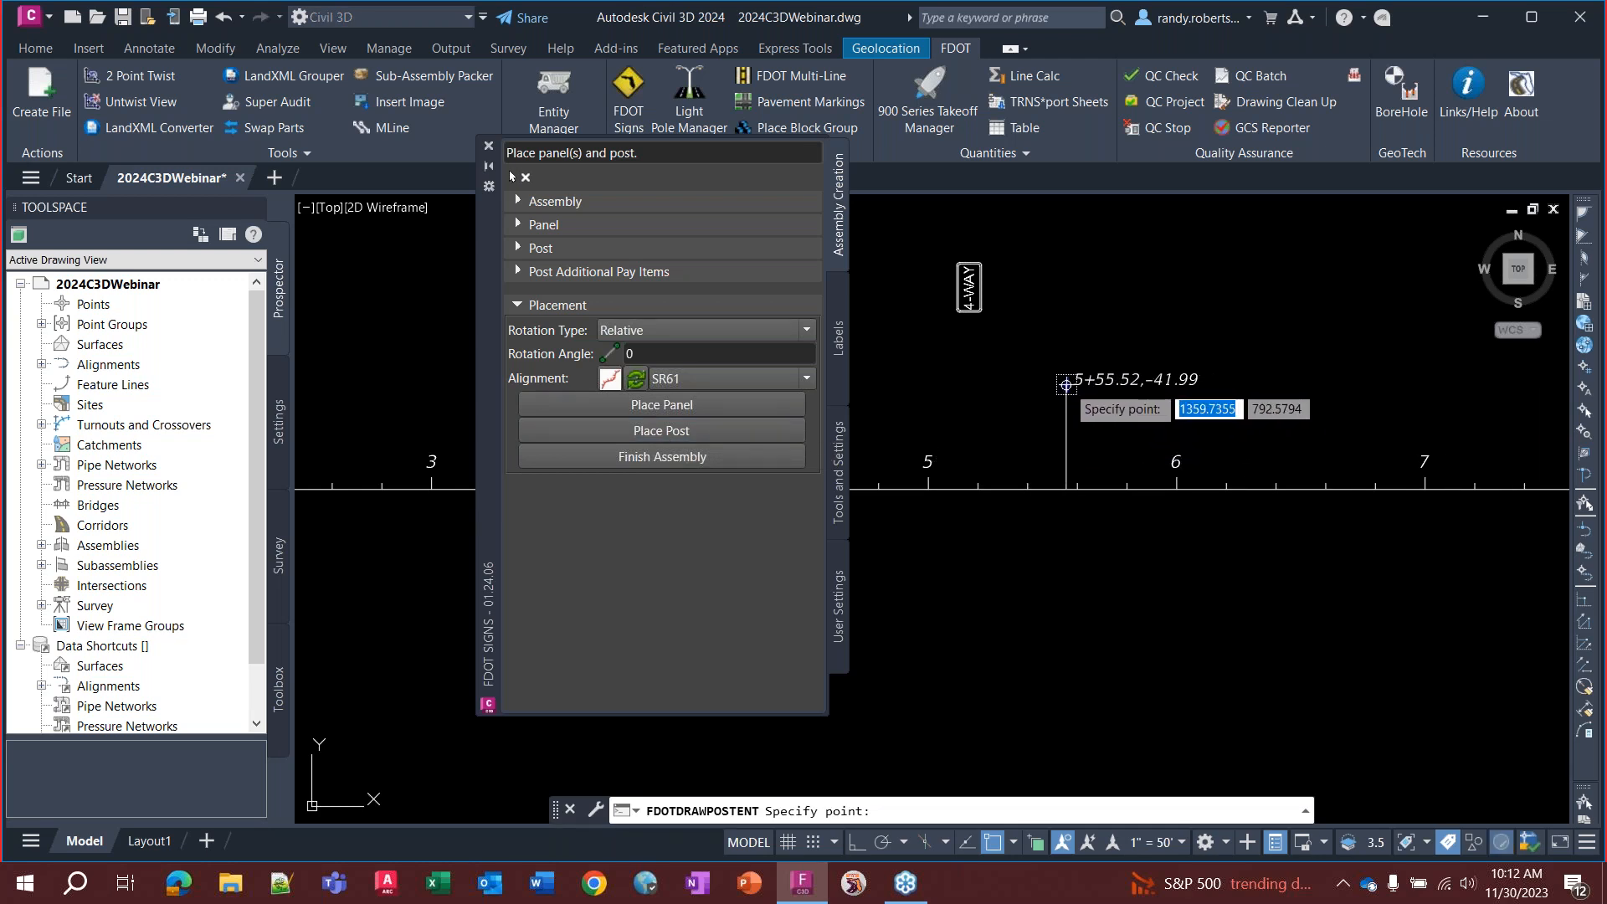
{"action": "scroll", "coordinate": [1066, 385], "scroll_direction": "down", "scroll_amount": 2}
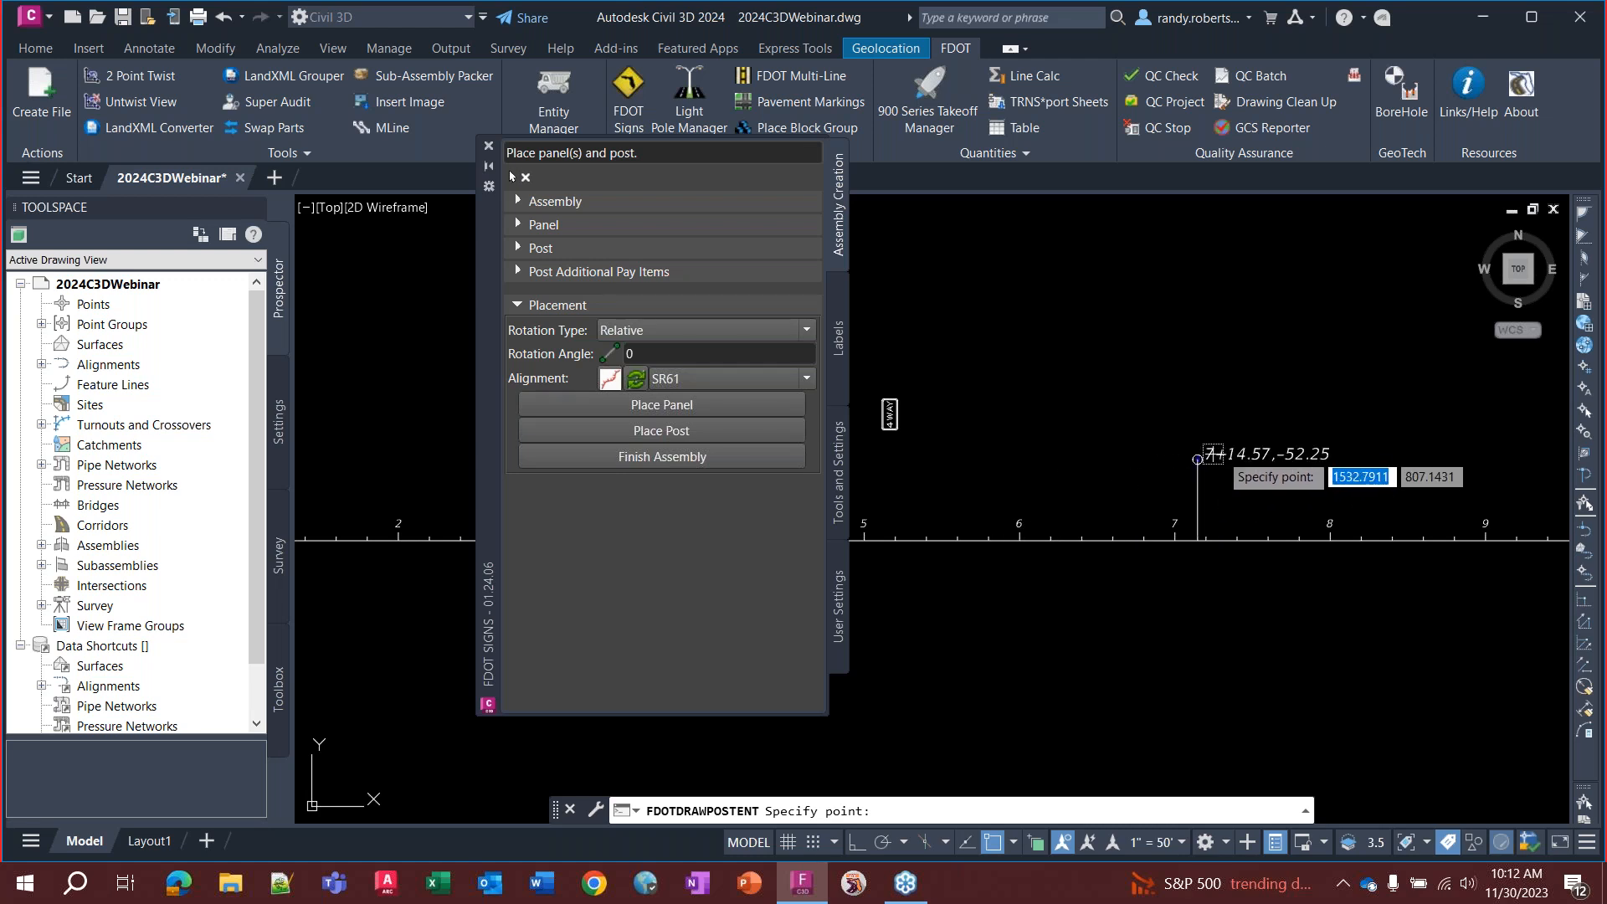
{"action": "left_click", "coordinate": [1587, 483]}
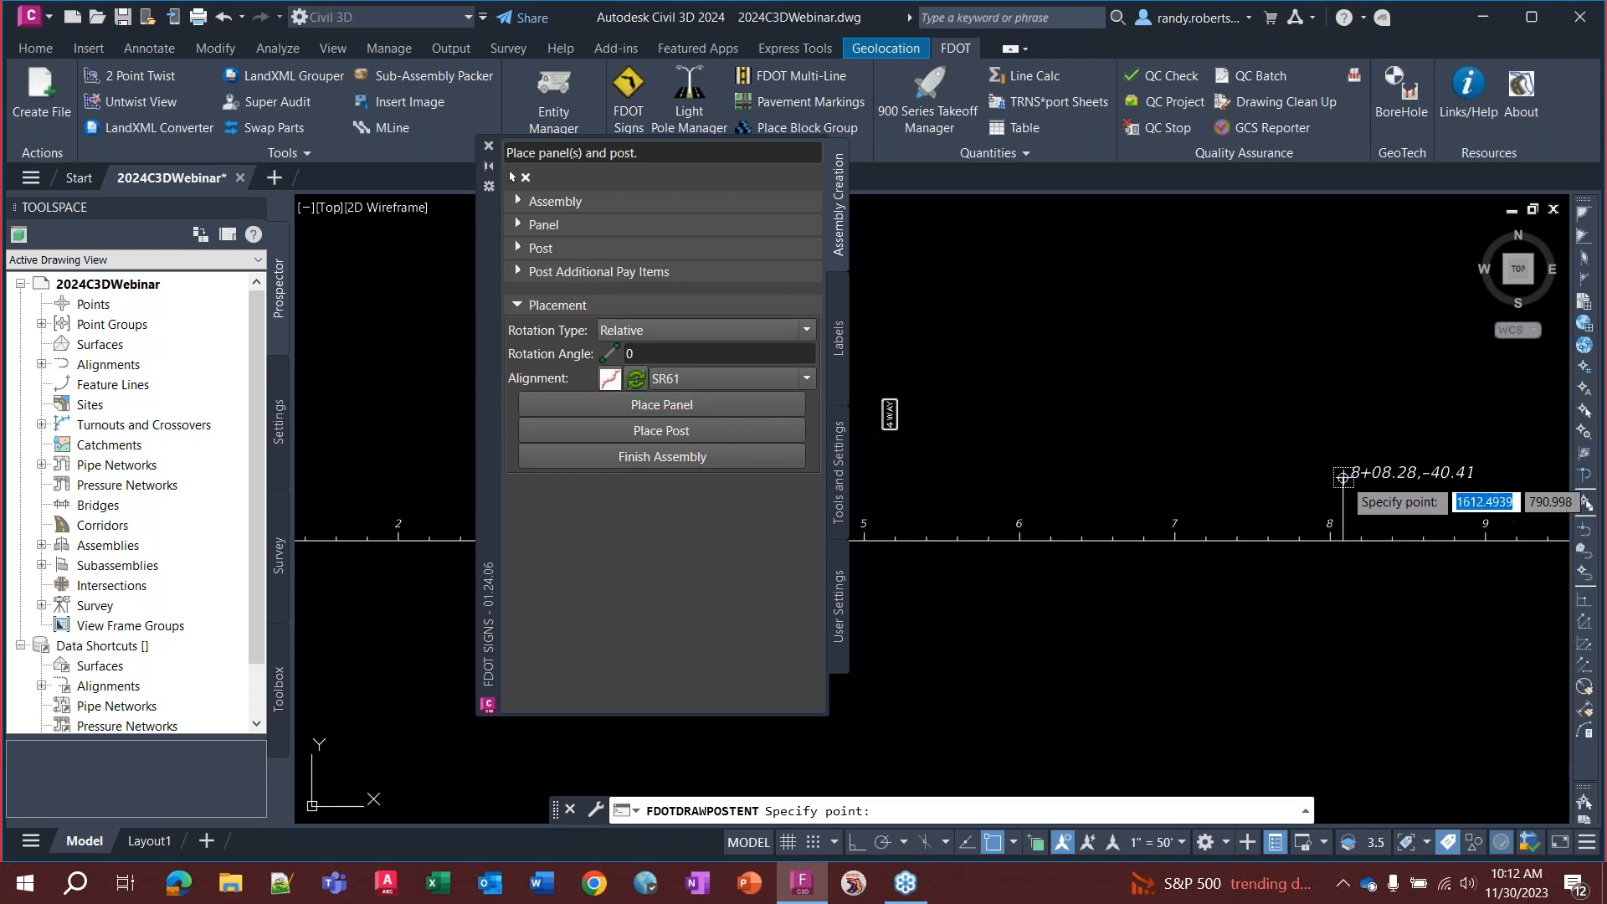
{"action": "left_click", "coordinate": [1585, 477]}
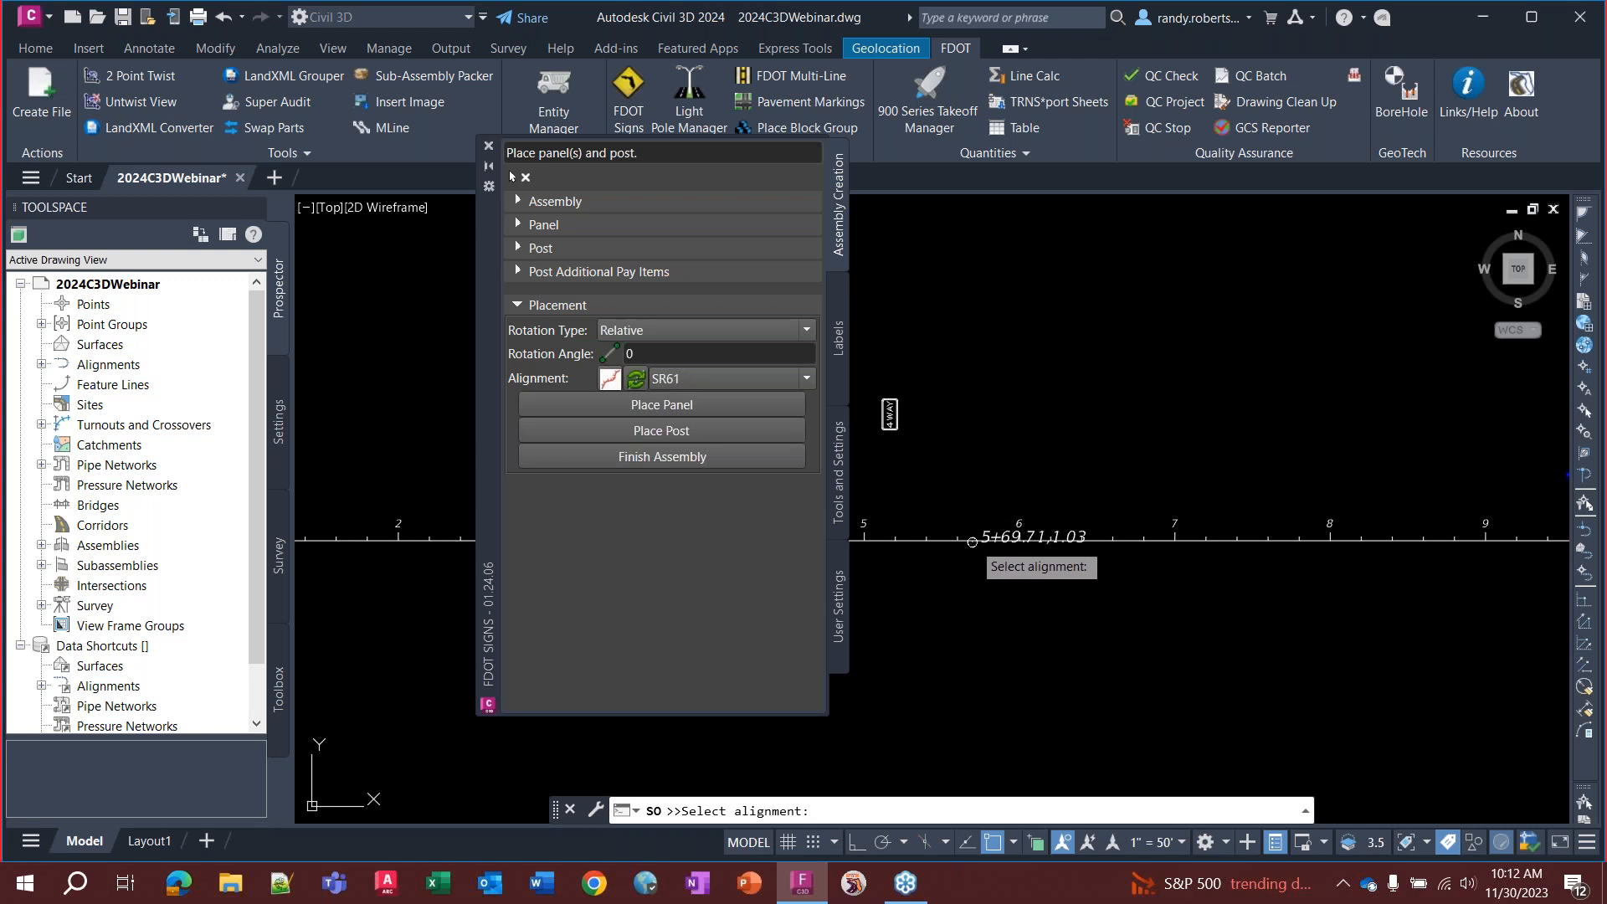
{"action": "left_click", "coordinate": [971, 541]}
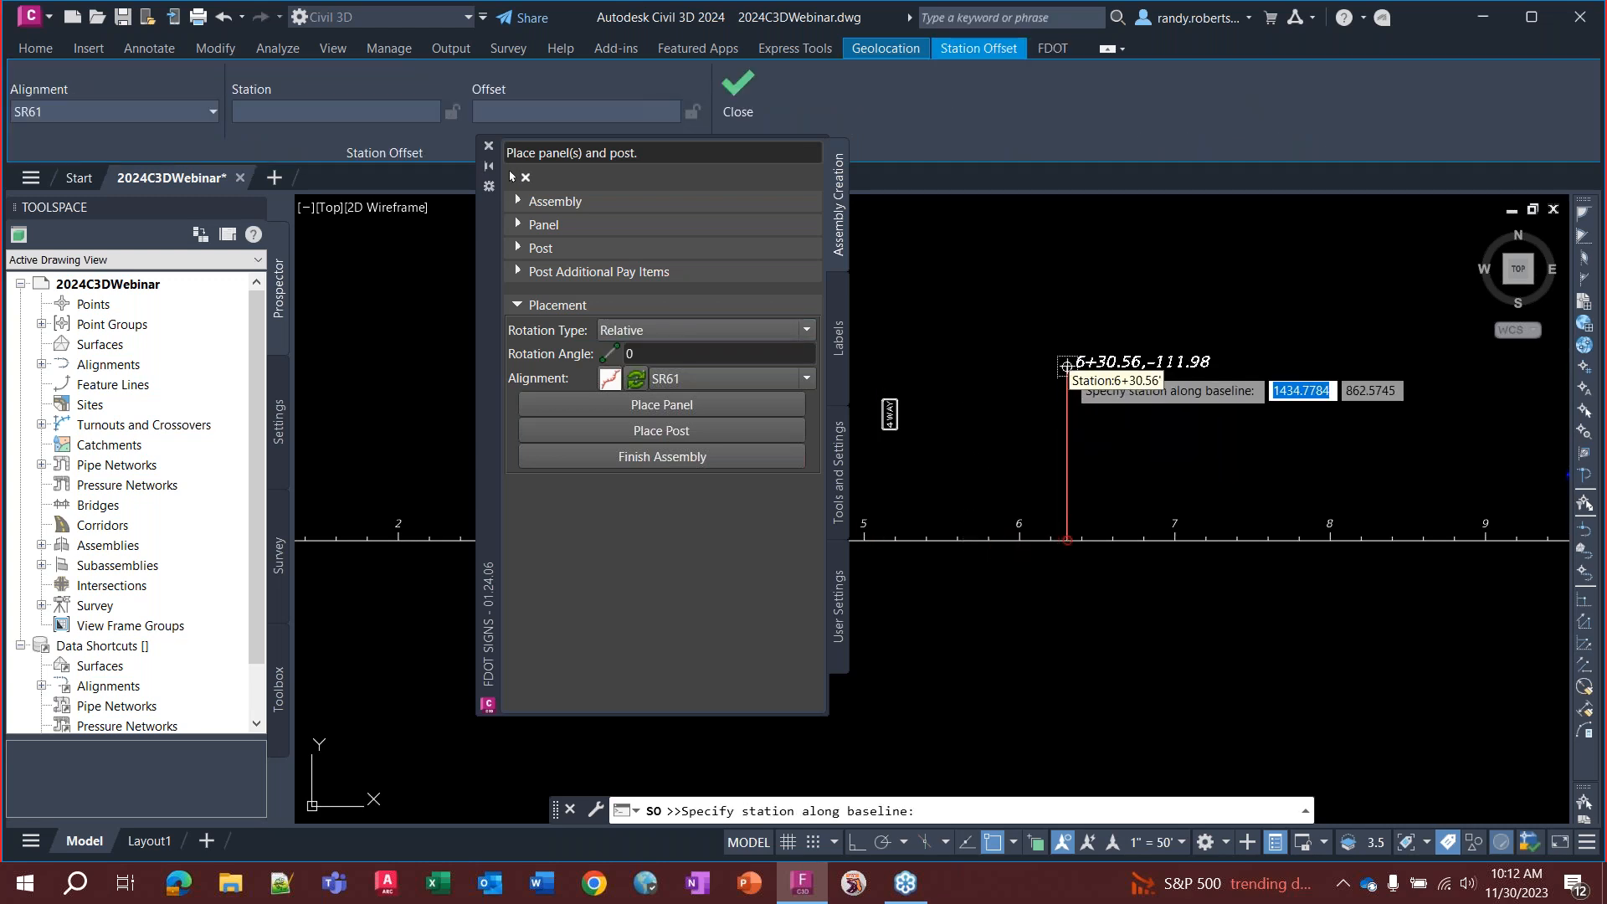
{"action": "type", "text": "6+"}
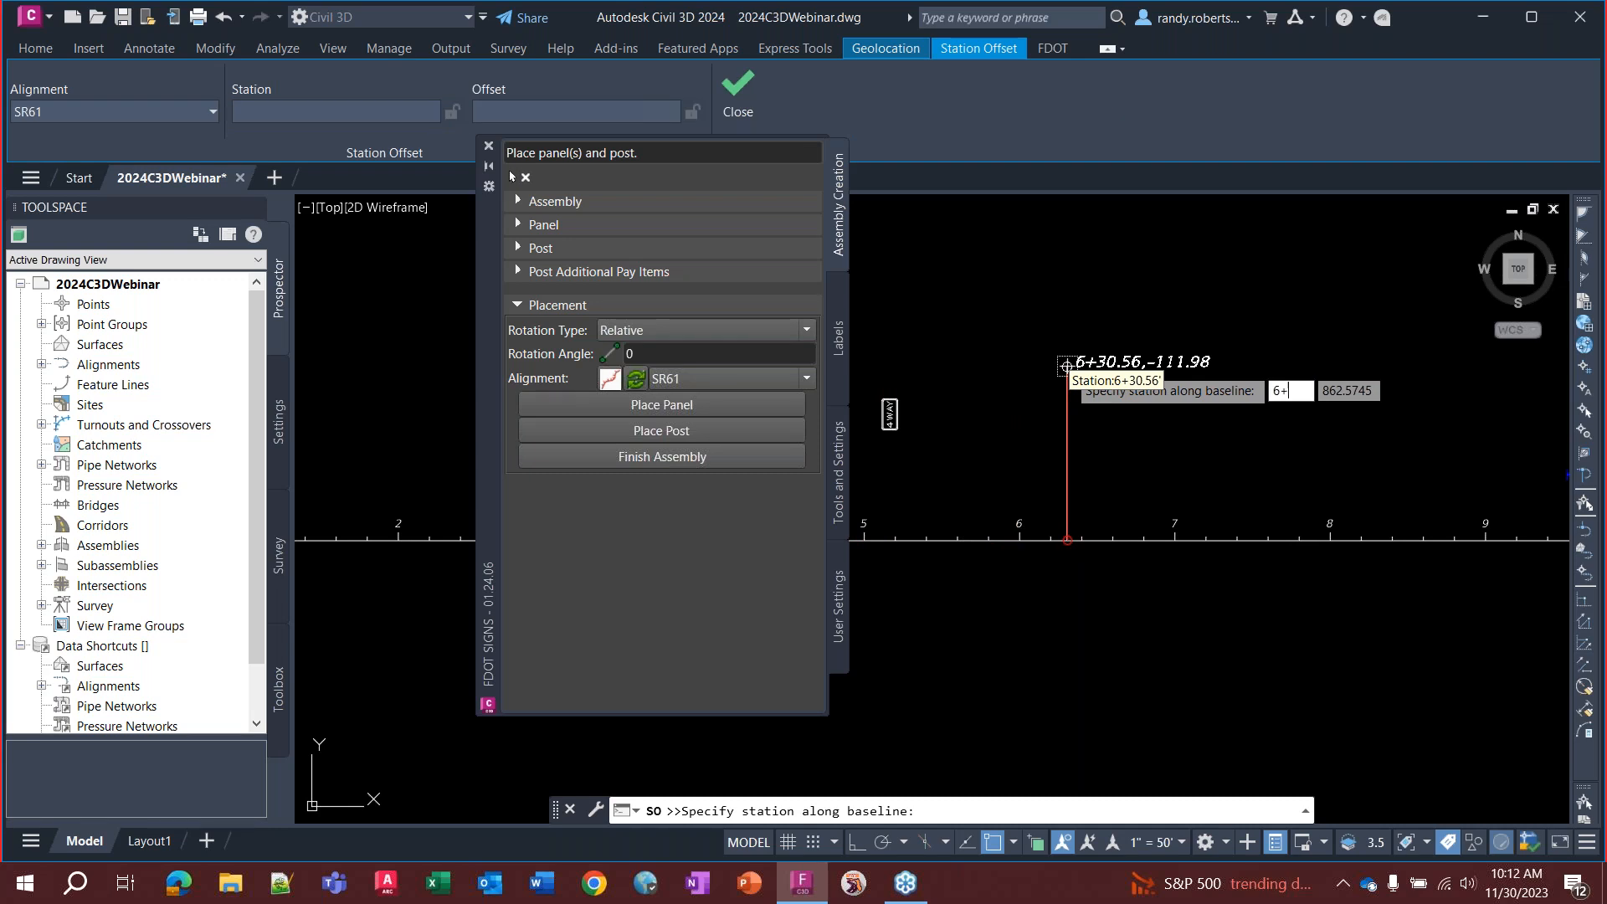
{"action": "type", "text": "00"}
{"action": "key", "text": "Return"}
{"action": "left_click", "coordinate": [1006, 334]}
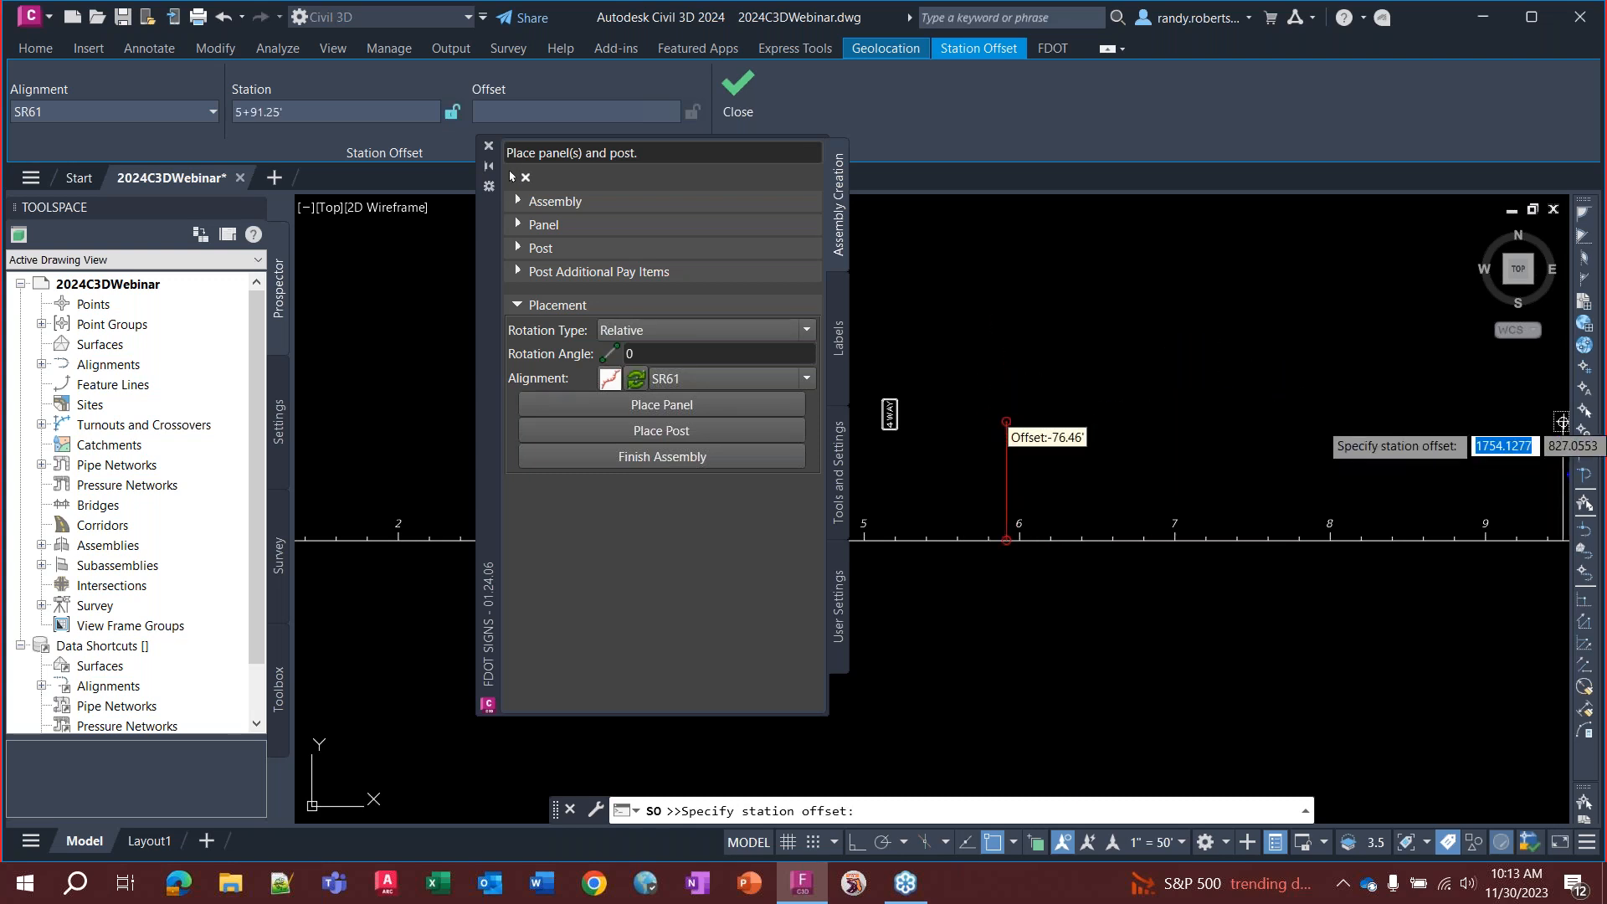
Place the post freehand above SR61 just before station 6, up and to the right of the 4-WAY panel
{"action": "left_click", "coordinate": [1584, 476]}
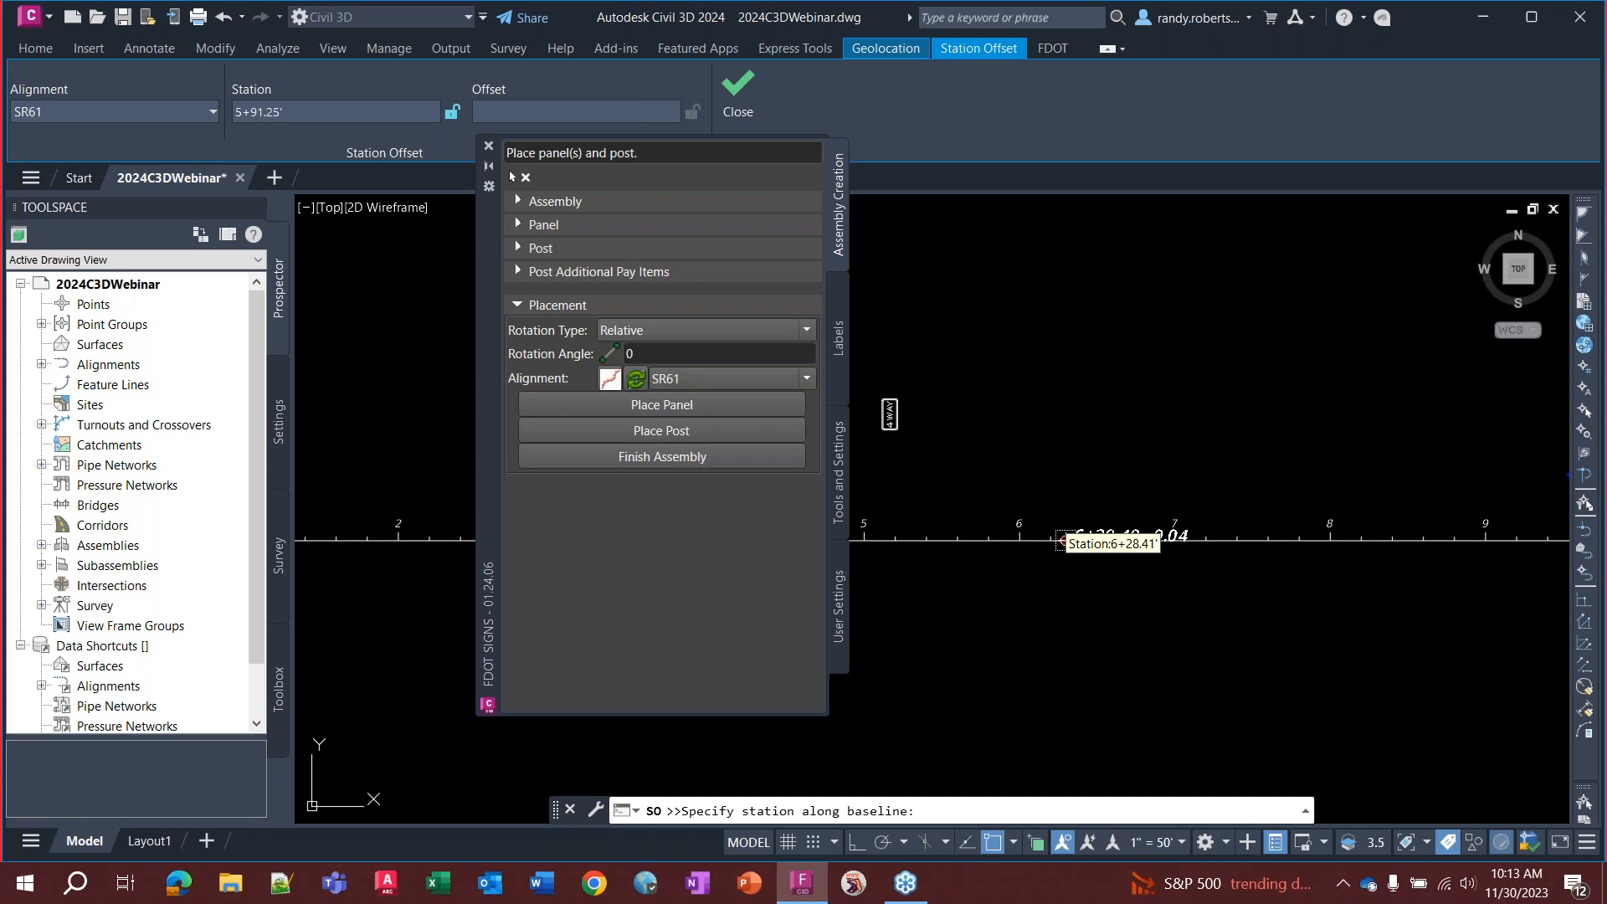
{"action": "left_click", "coordinate": [1051, 540]}
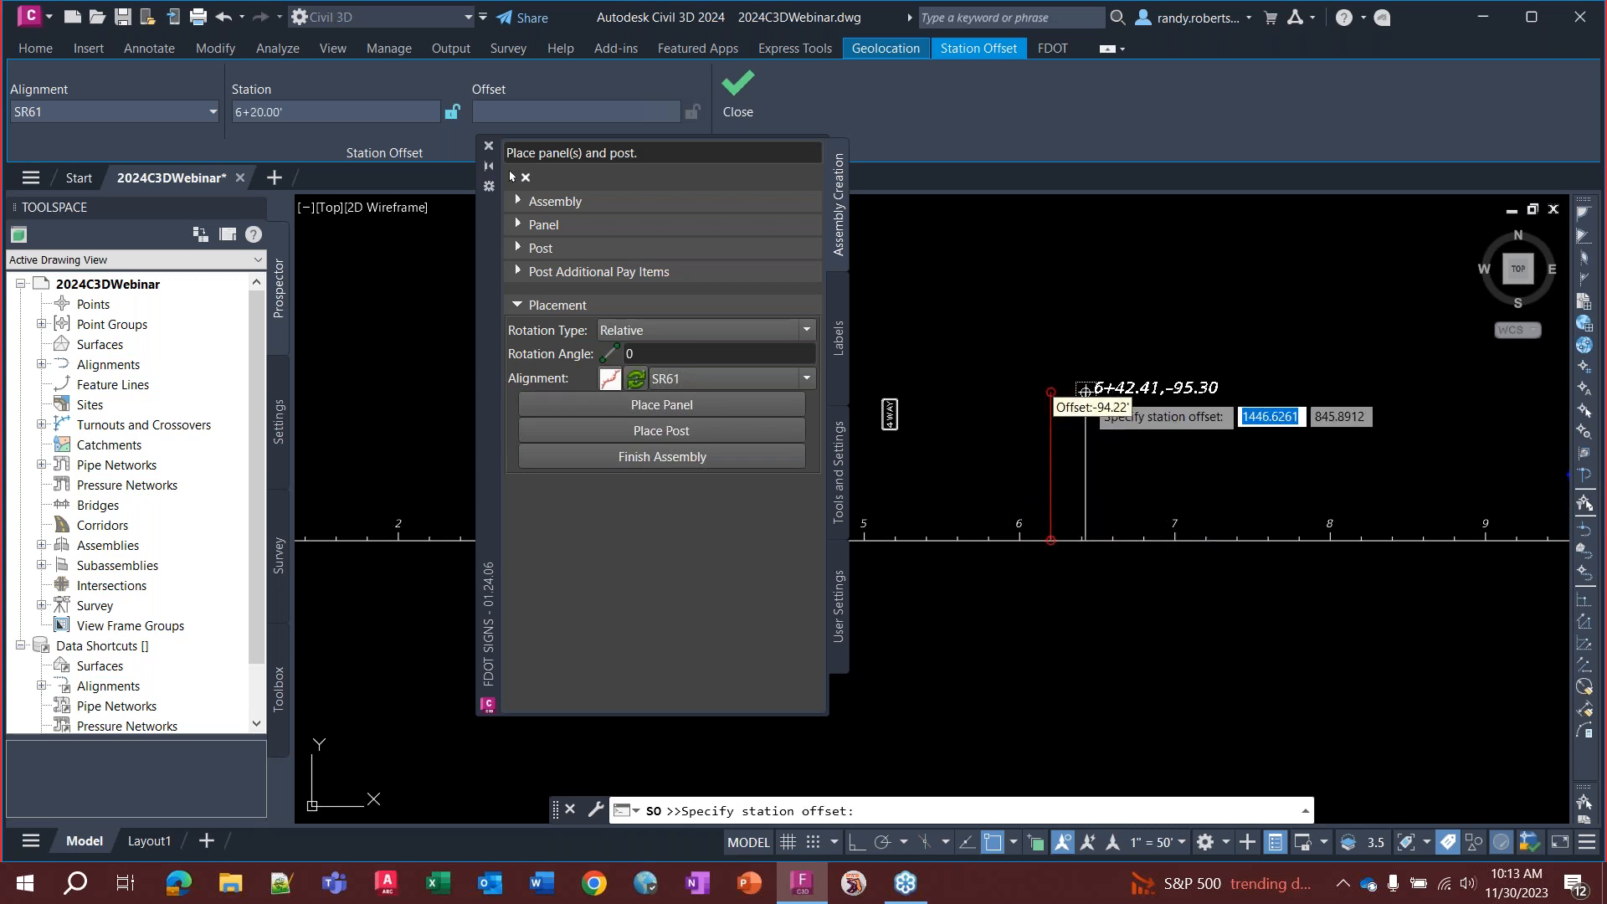
{"action": "type", "text": "6+00"}
{"action": "key", "text": "Return"}
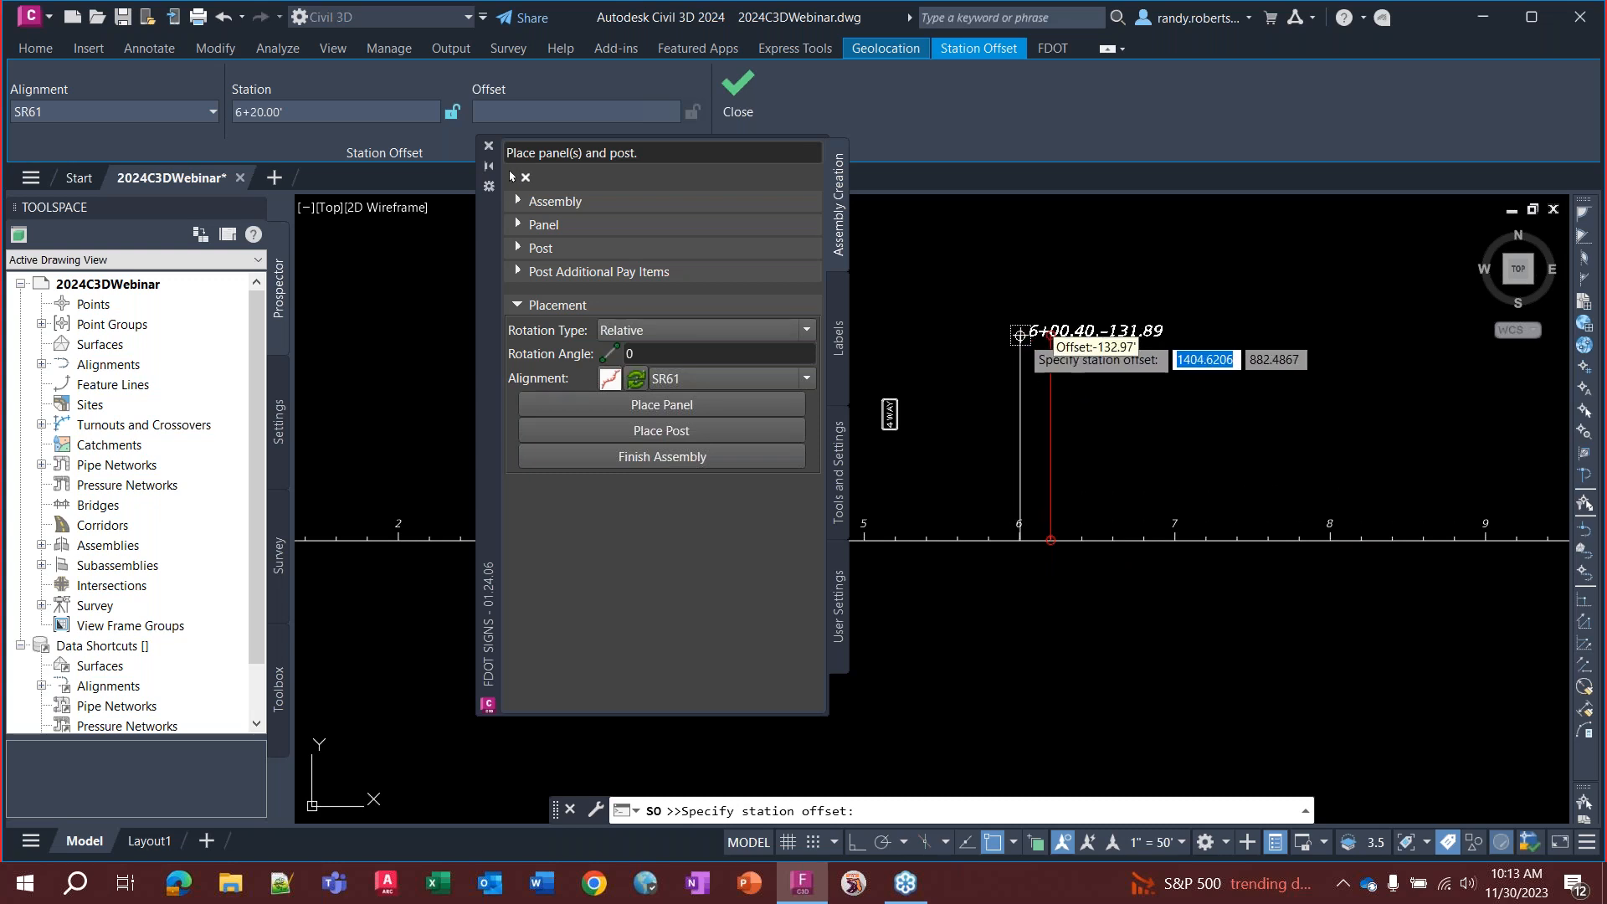
{"action": "left_click", "coordinate": [1007, 337]}
{"action": "left_click", "coordinate": [1048, 308]}
{"action": "left_click", "coordinate": [1035, 383]}
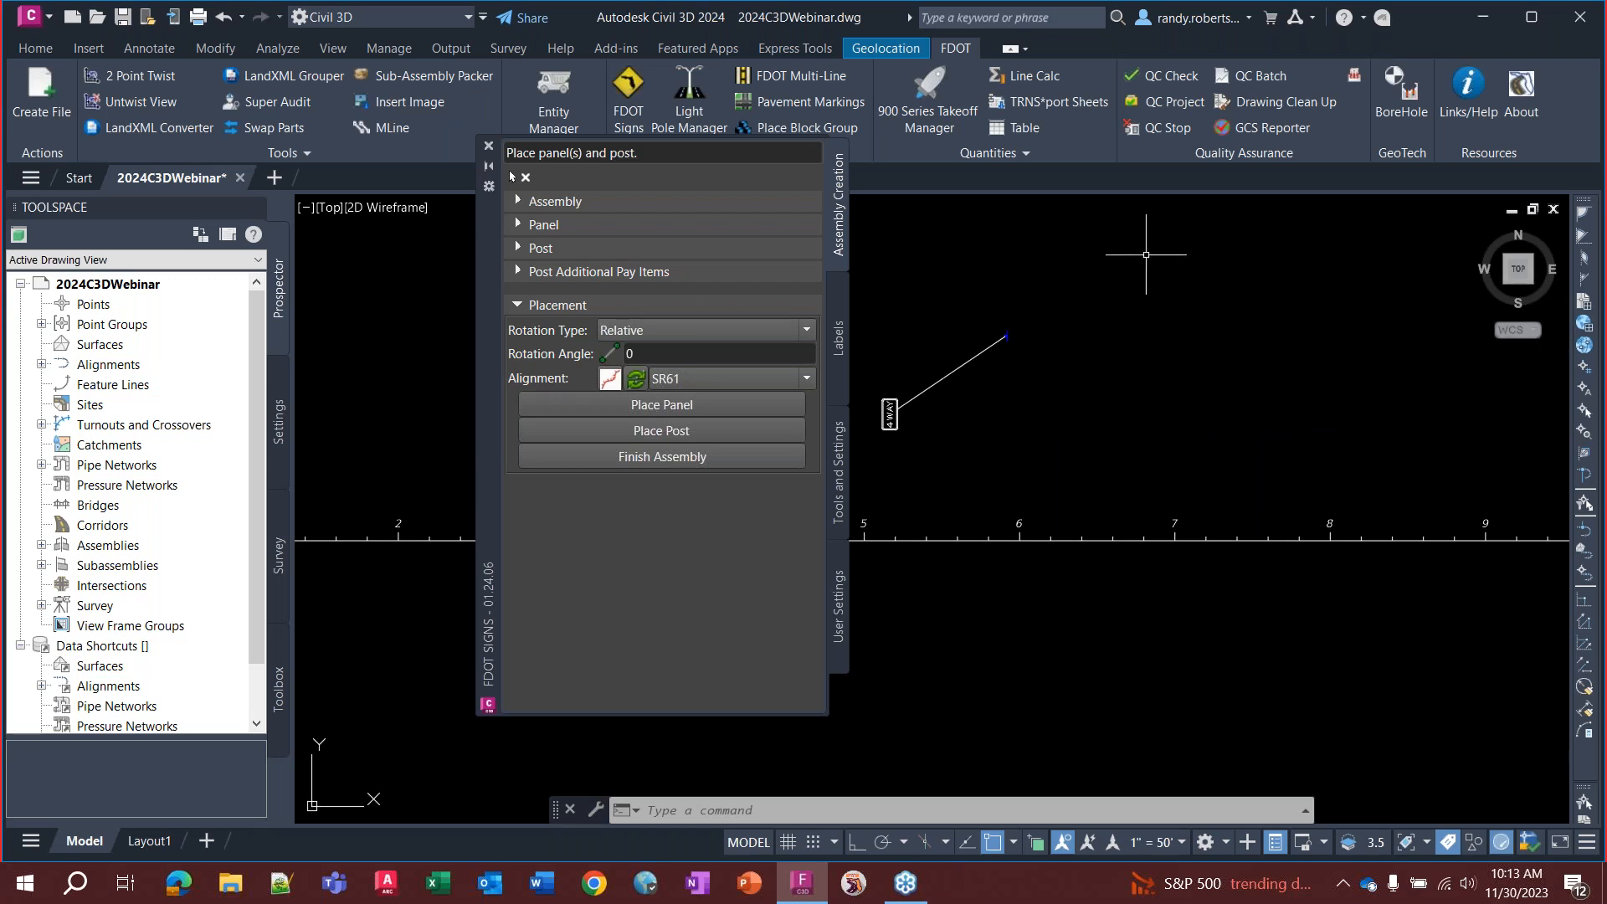
Place the post again by station offset along SR61, at about station 6+00.94 with offset -50, and finish the assembly
{"action": "left_click", "coordinate": [649, 430]}
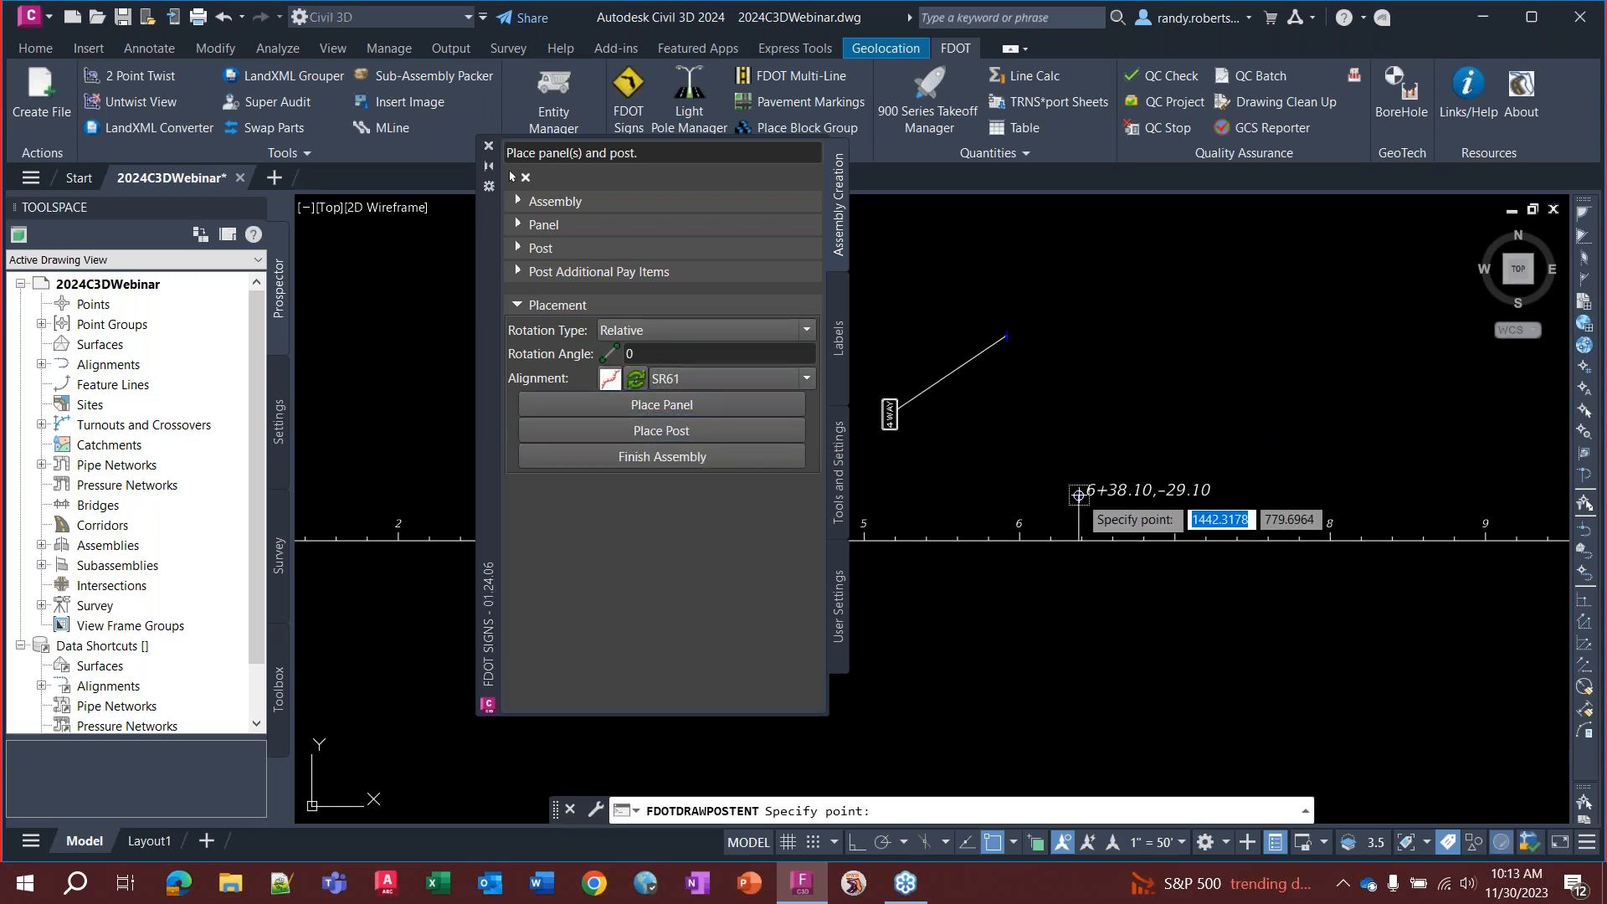
{"action": "left_click", "coordinate": [1579, 478]}
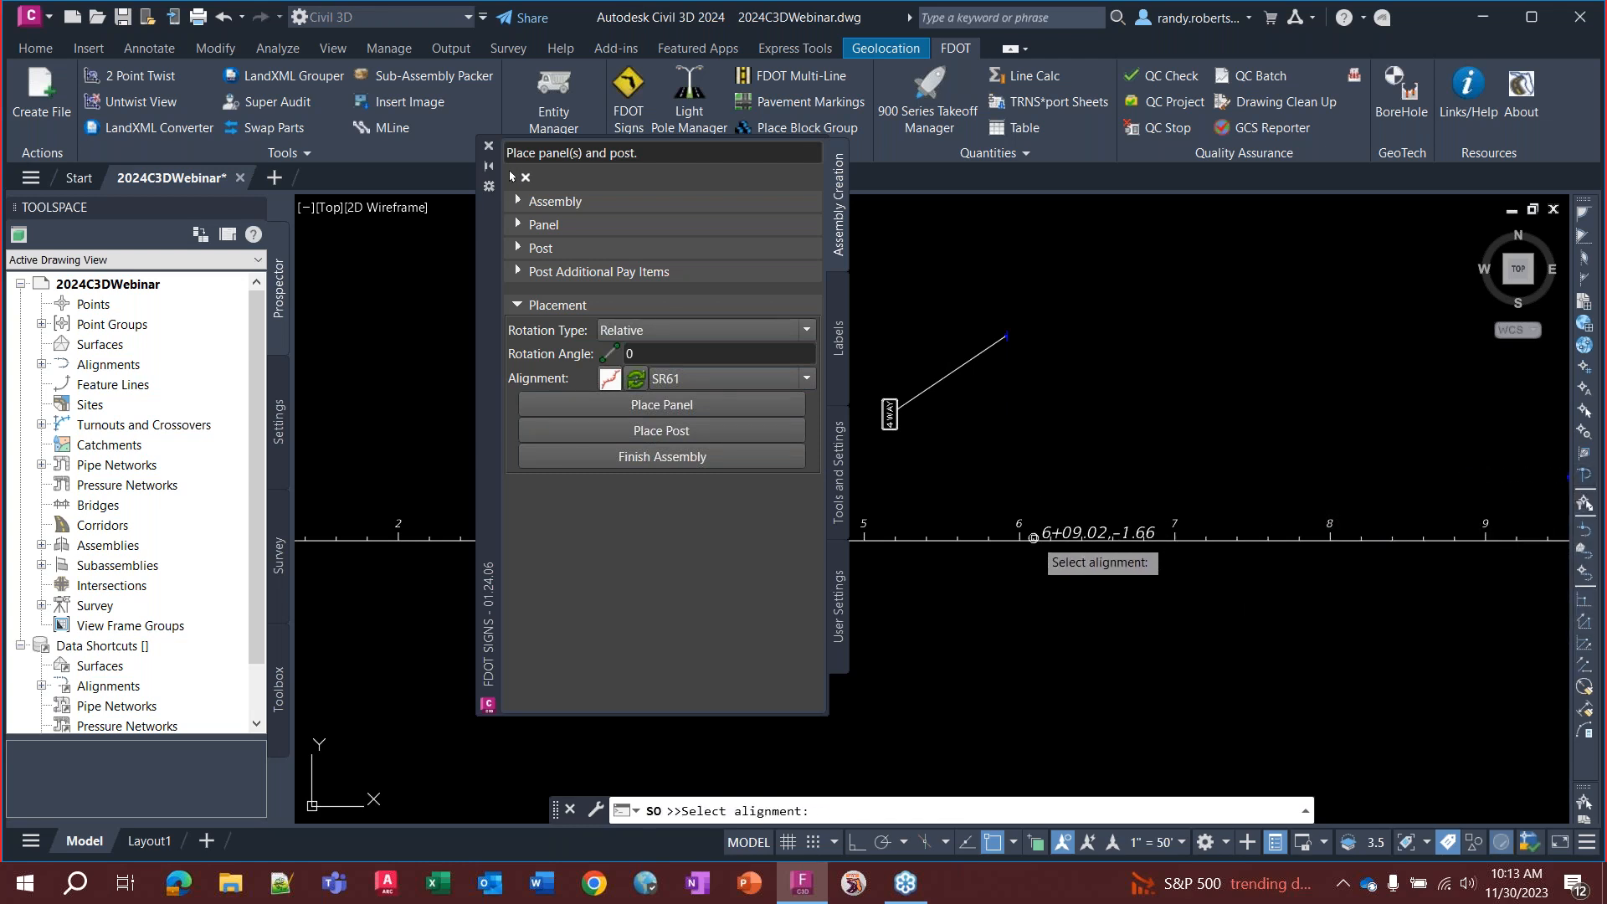
{"action": "left_click", "coordinate": [1042, 540]}
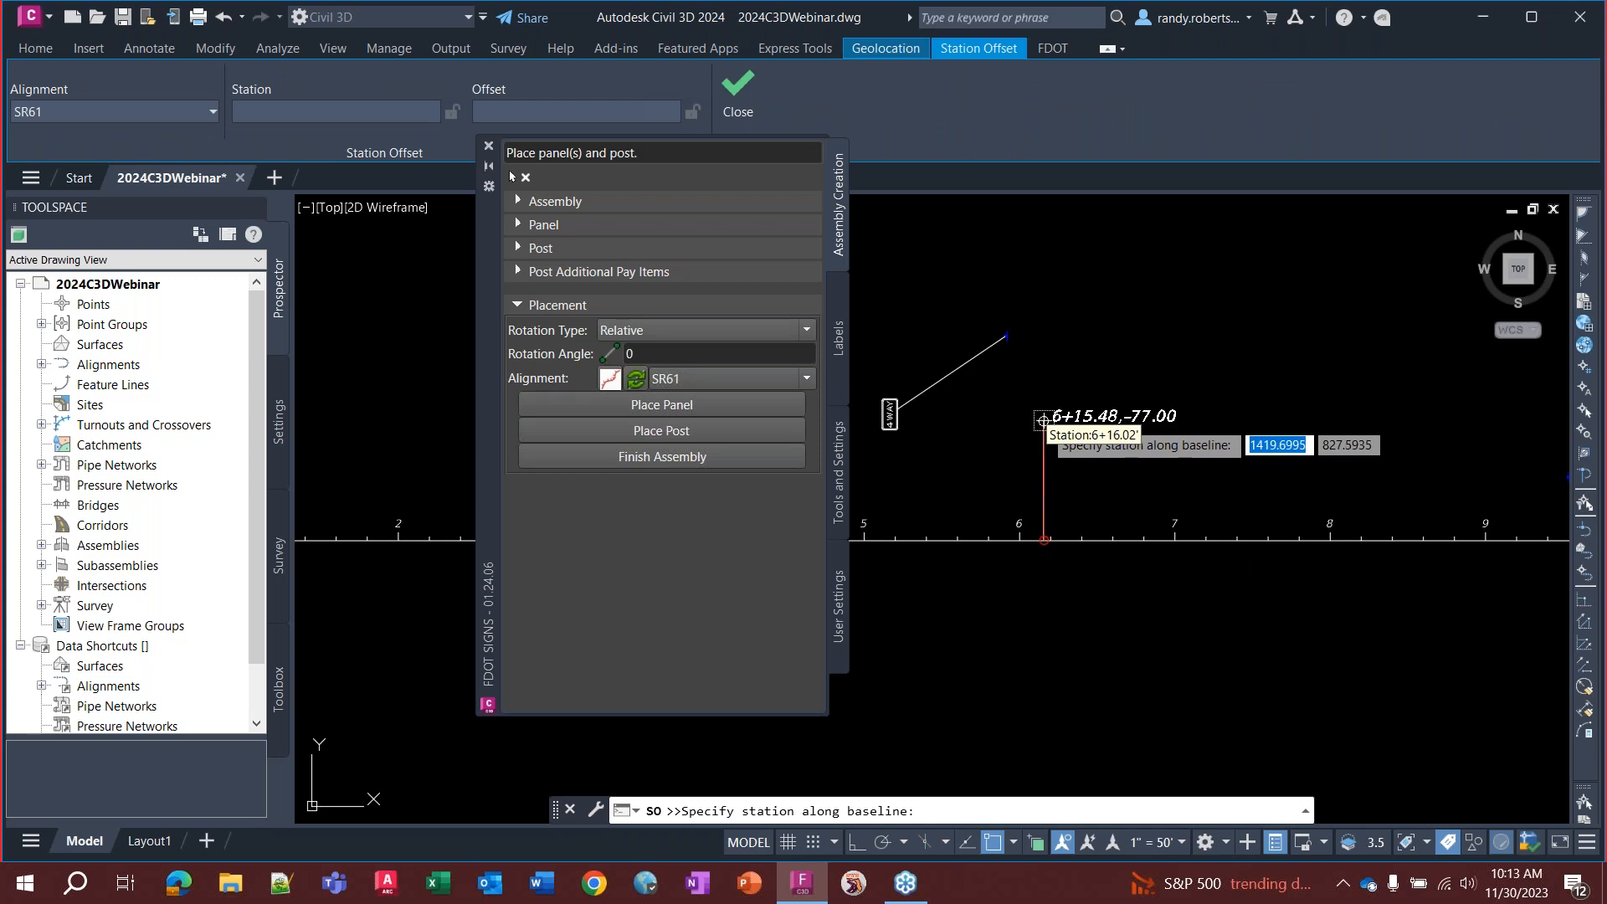
{"action": "type", "text": "+"}
{"action": "key", "text": "BackSpace"}
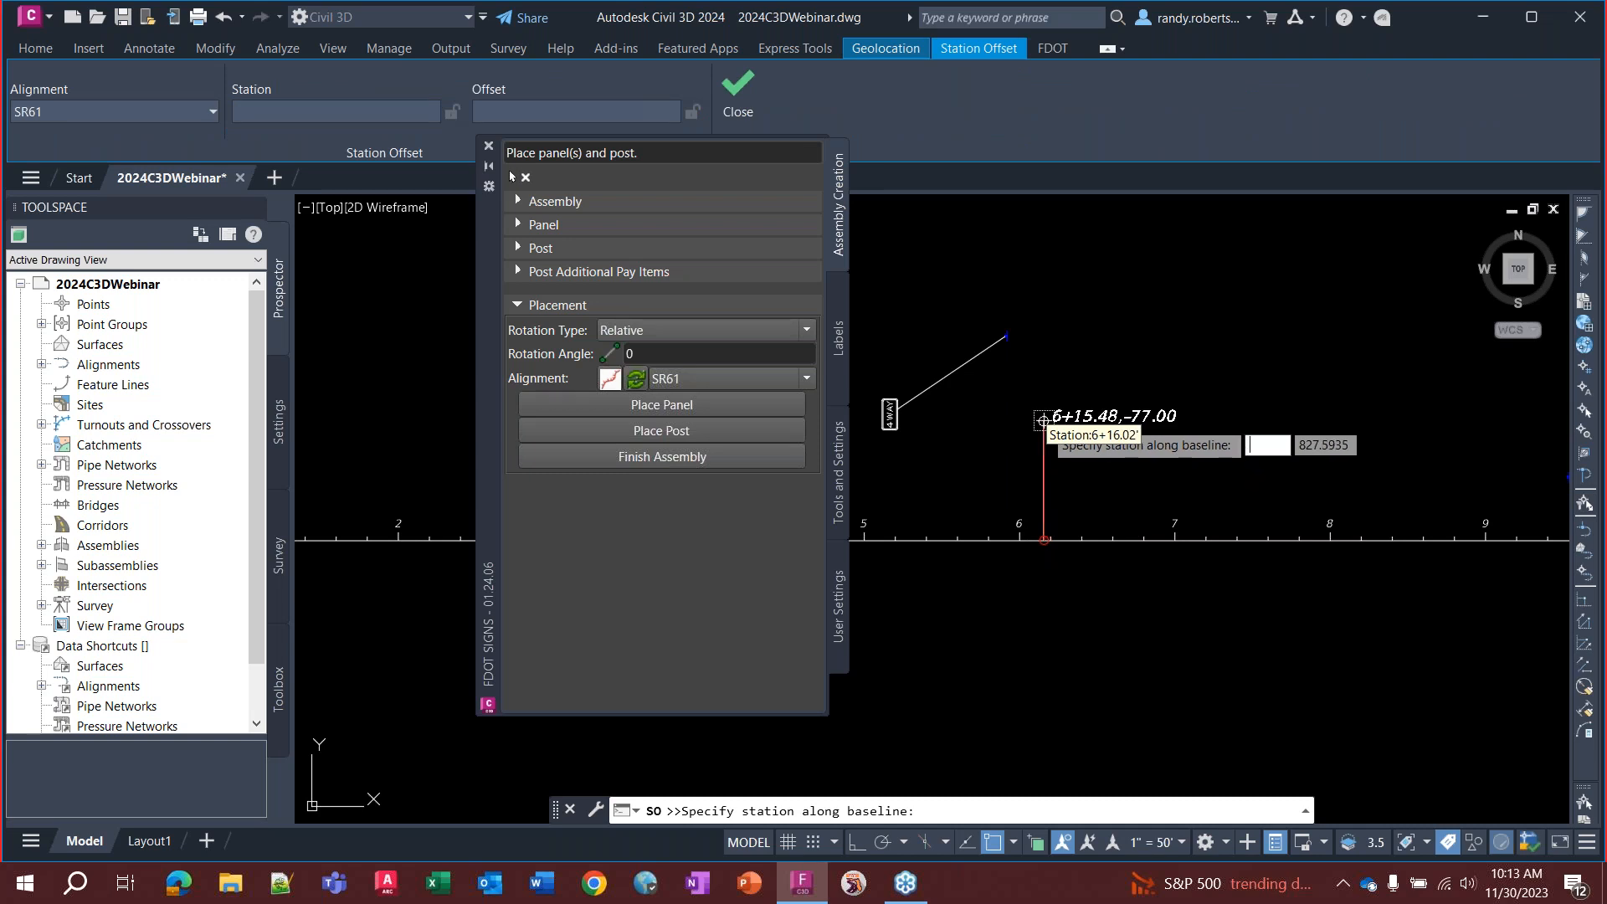
{"action": "type", "text": "6+00"}
{"action": "key", "text": "Return"}
{"action": "left_click", "coordinate": [1021, 338]}
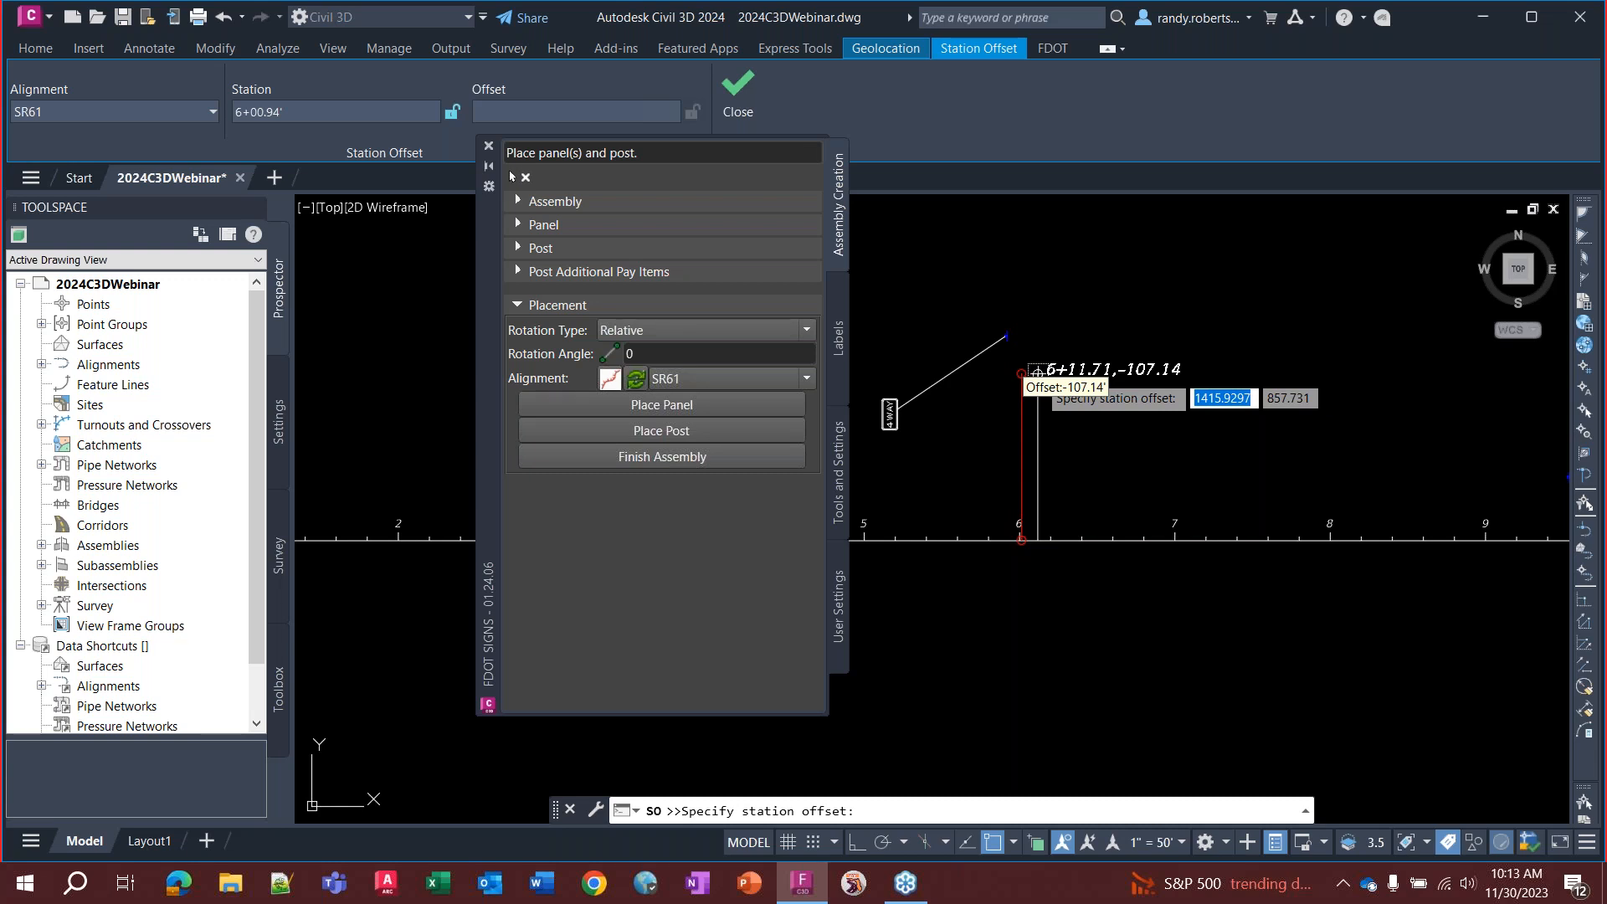
{"action": "type", "text": "-50"}
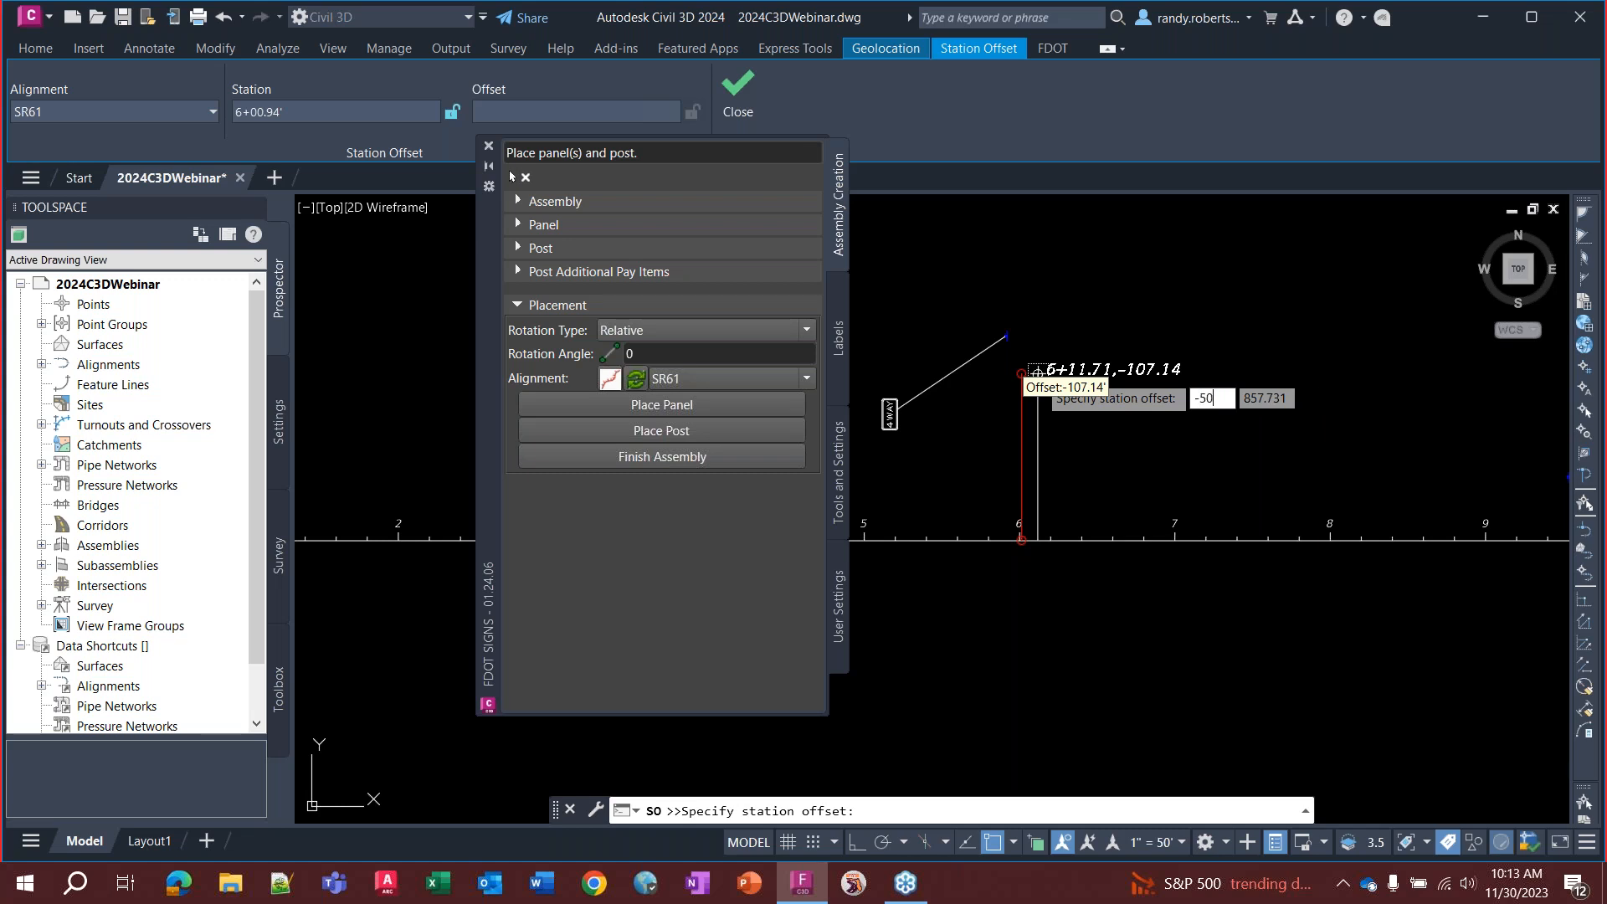
{"action": "key", "text": "Return"}
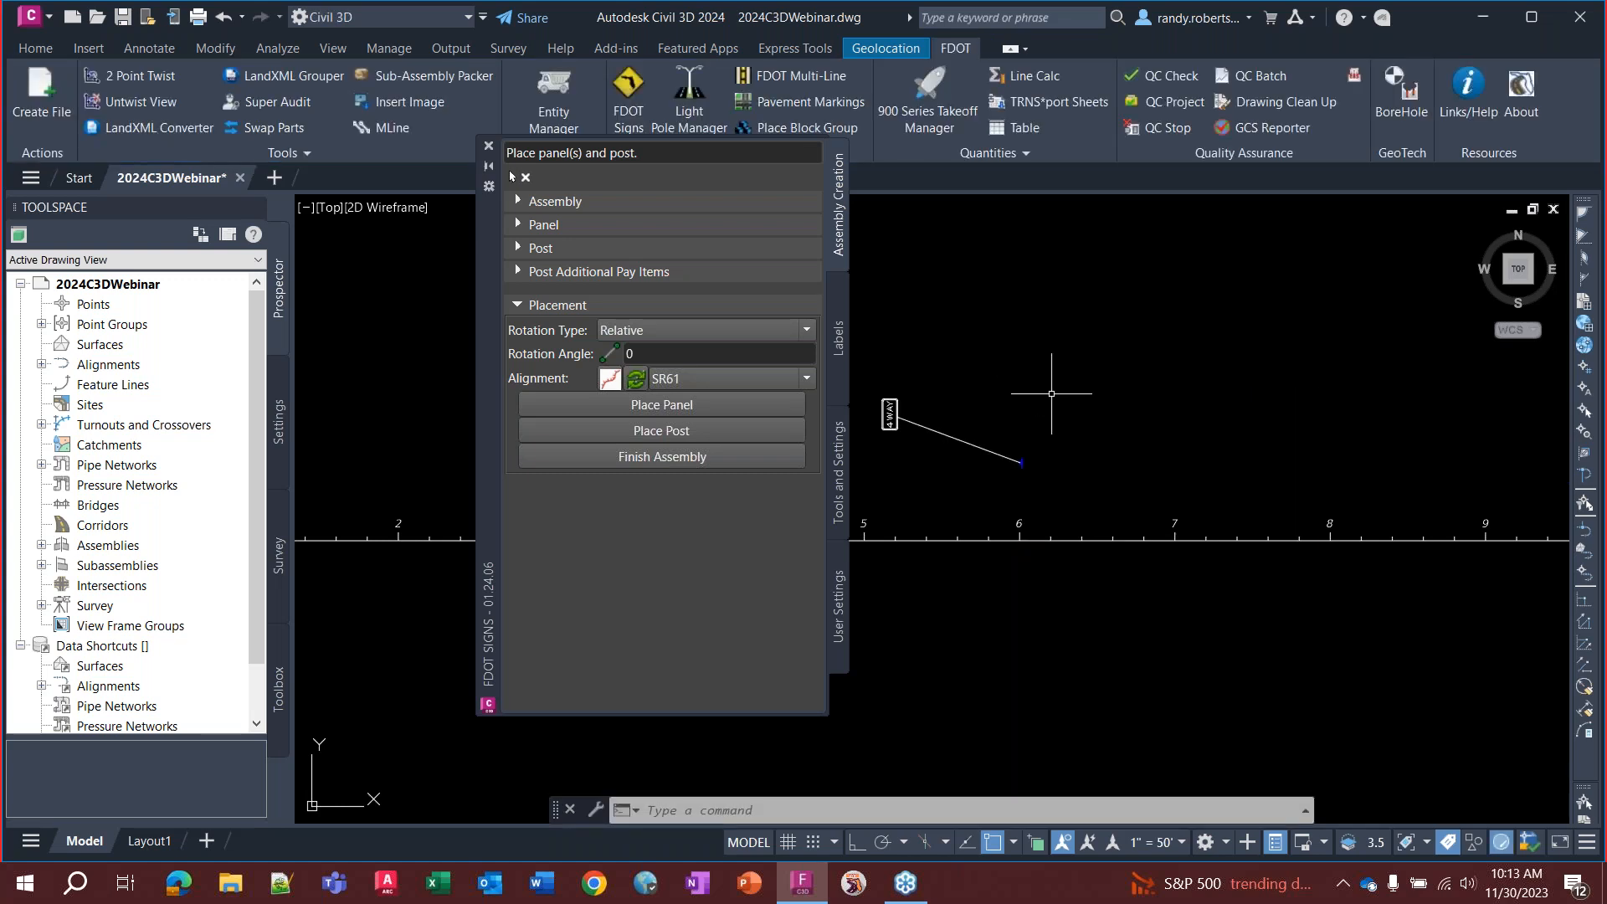
{"action": "scroll", "coordinate": [1080, 424], "scroll_direction": "down", "scroll_amount": 1}
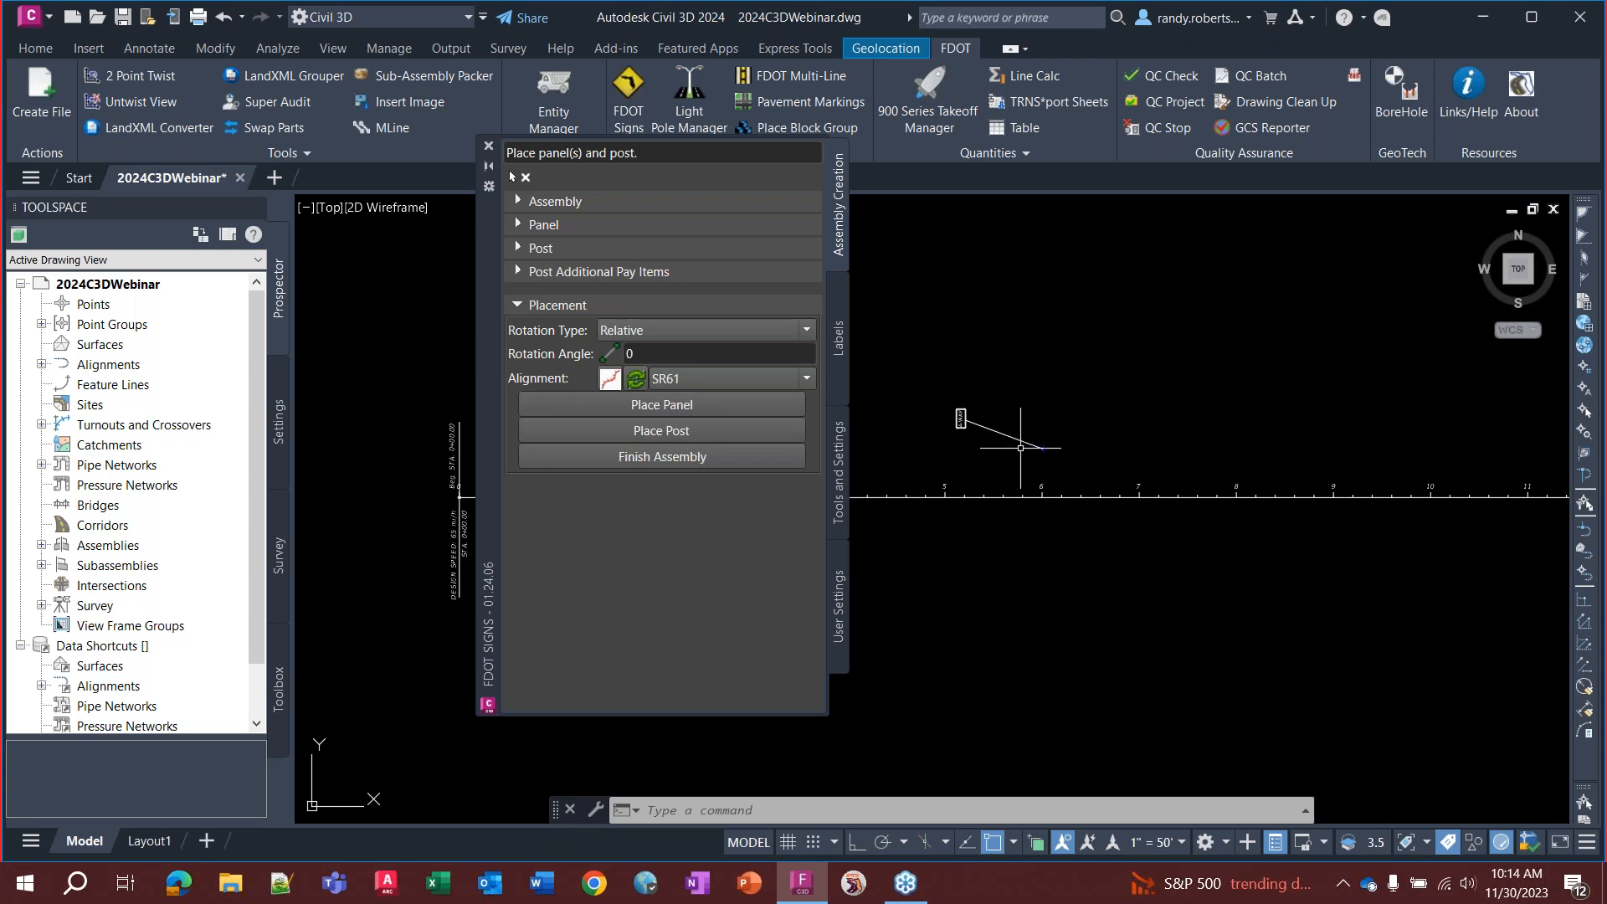
{"action": "left_click", "coordinate": [658, 468]}
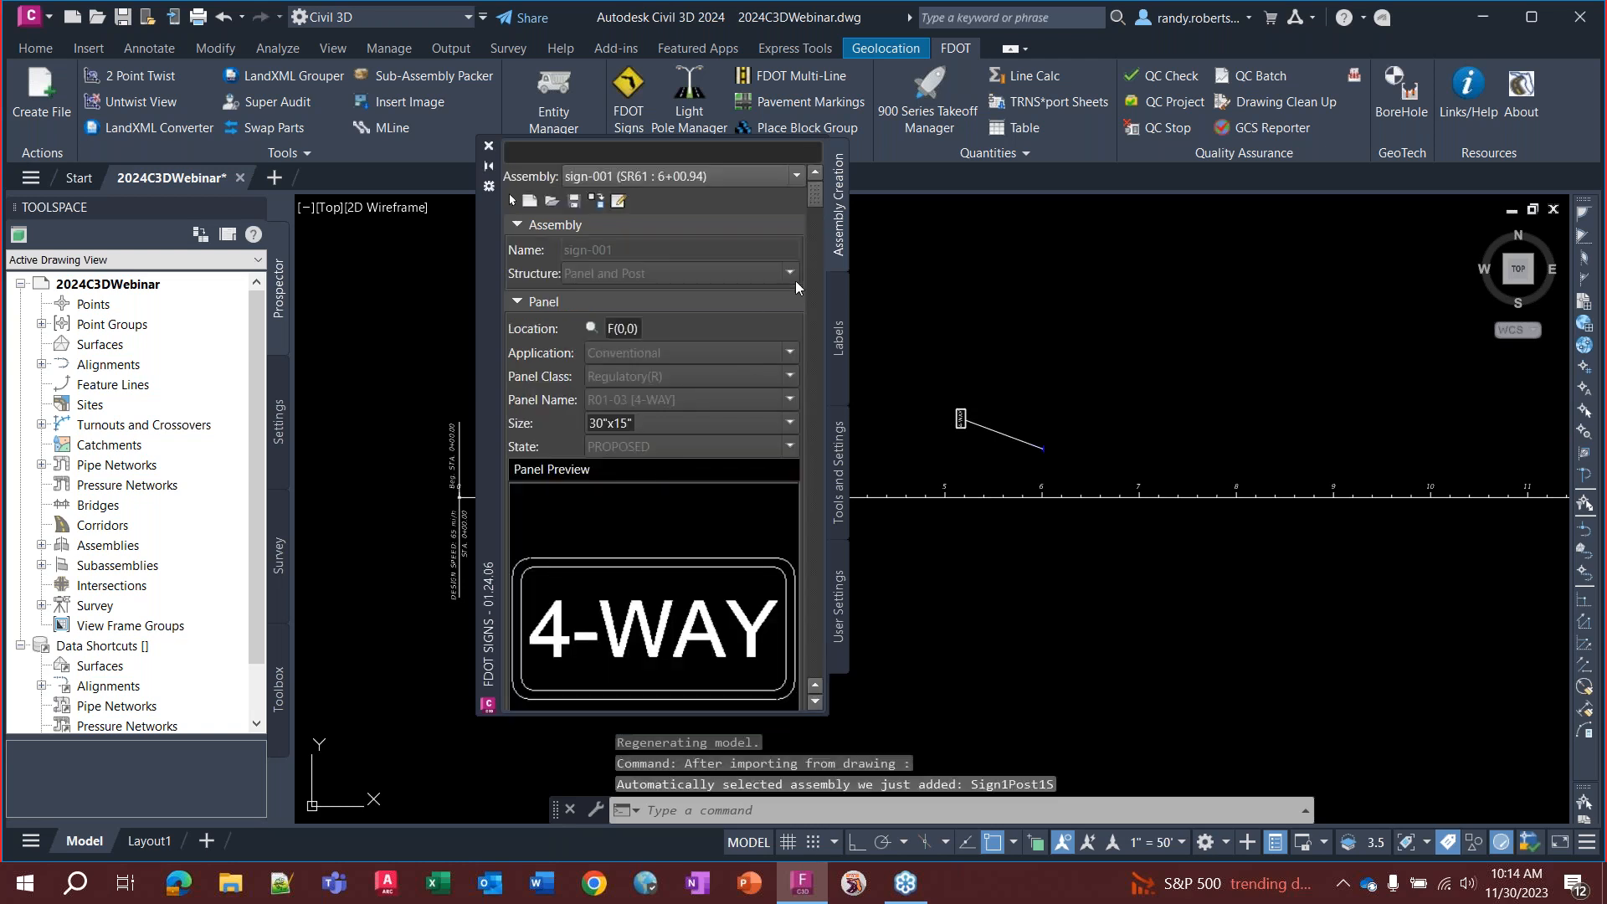
Examine the panel and post label options and the user settings, including the spacing, file paths and admin-only entries
{"action": "left_click", "coordinate": [835, 342]}
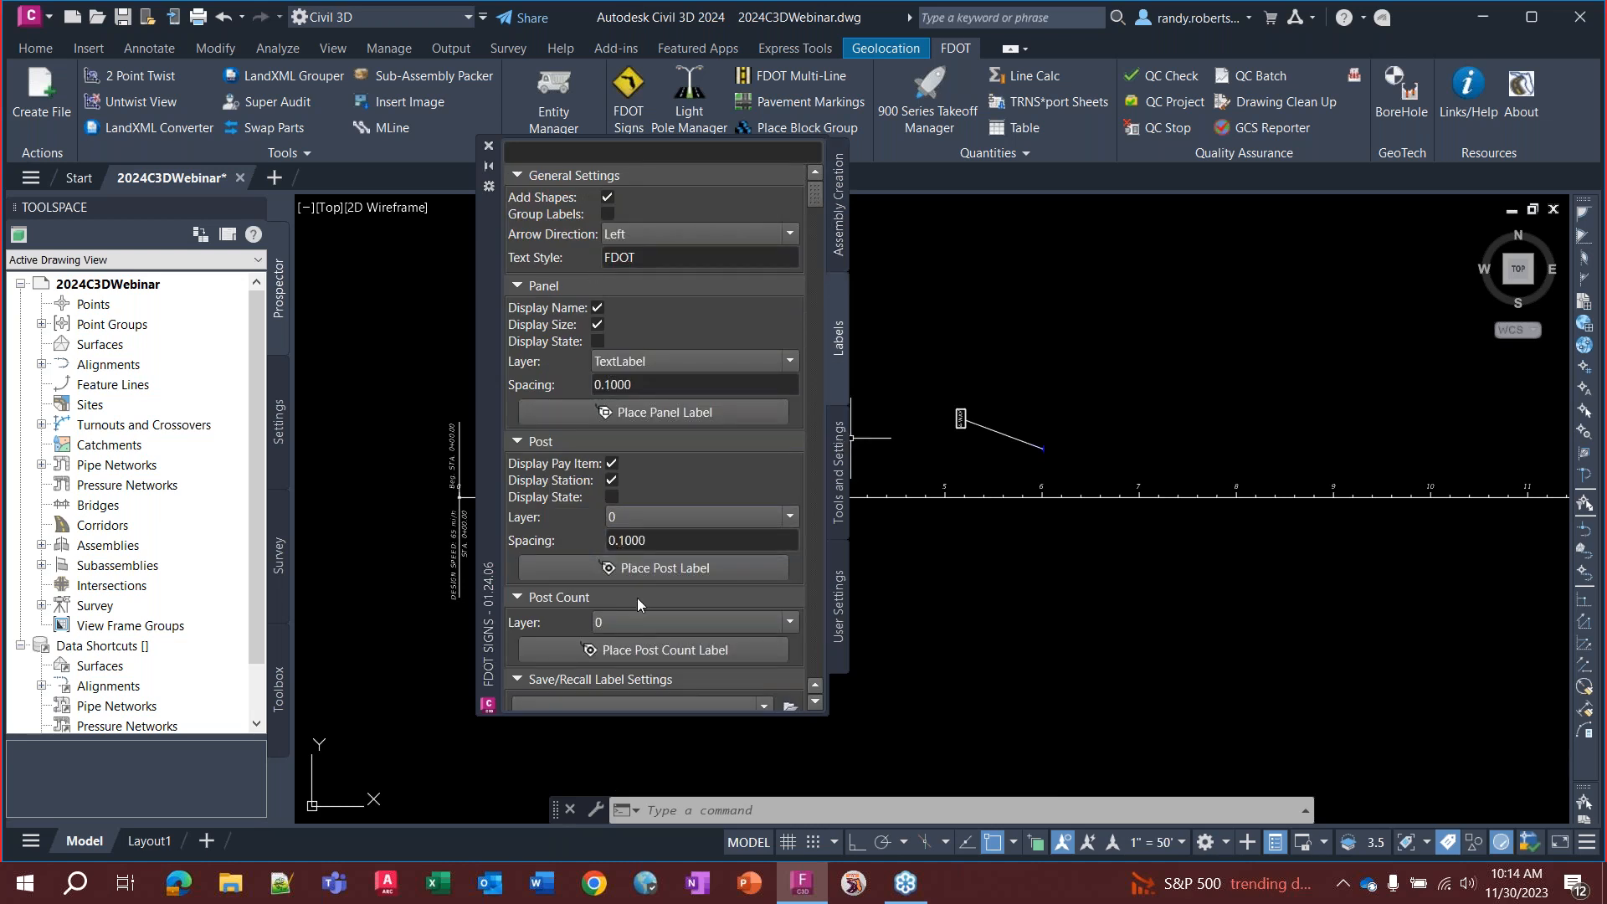
{"action": "scroll", "coordinate": [746, 491], "scroll_direction": "down", "scroll_amount": 1}
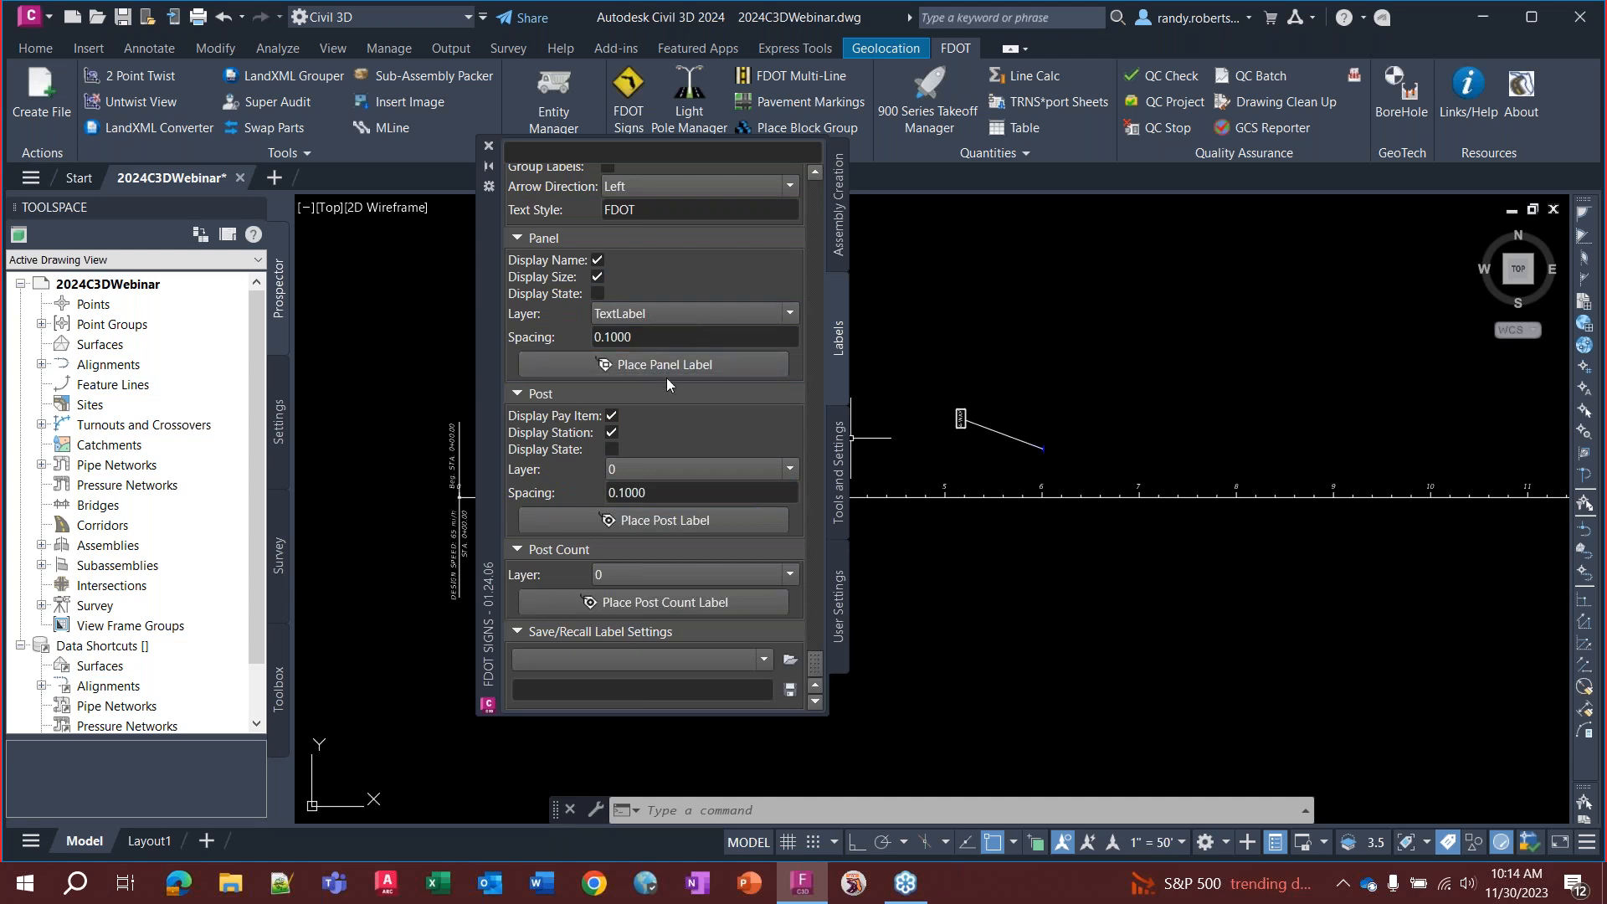
{"action": "left_click", "coordinate": [837, 610]}
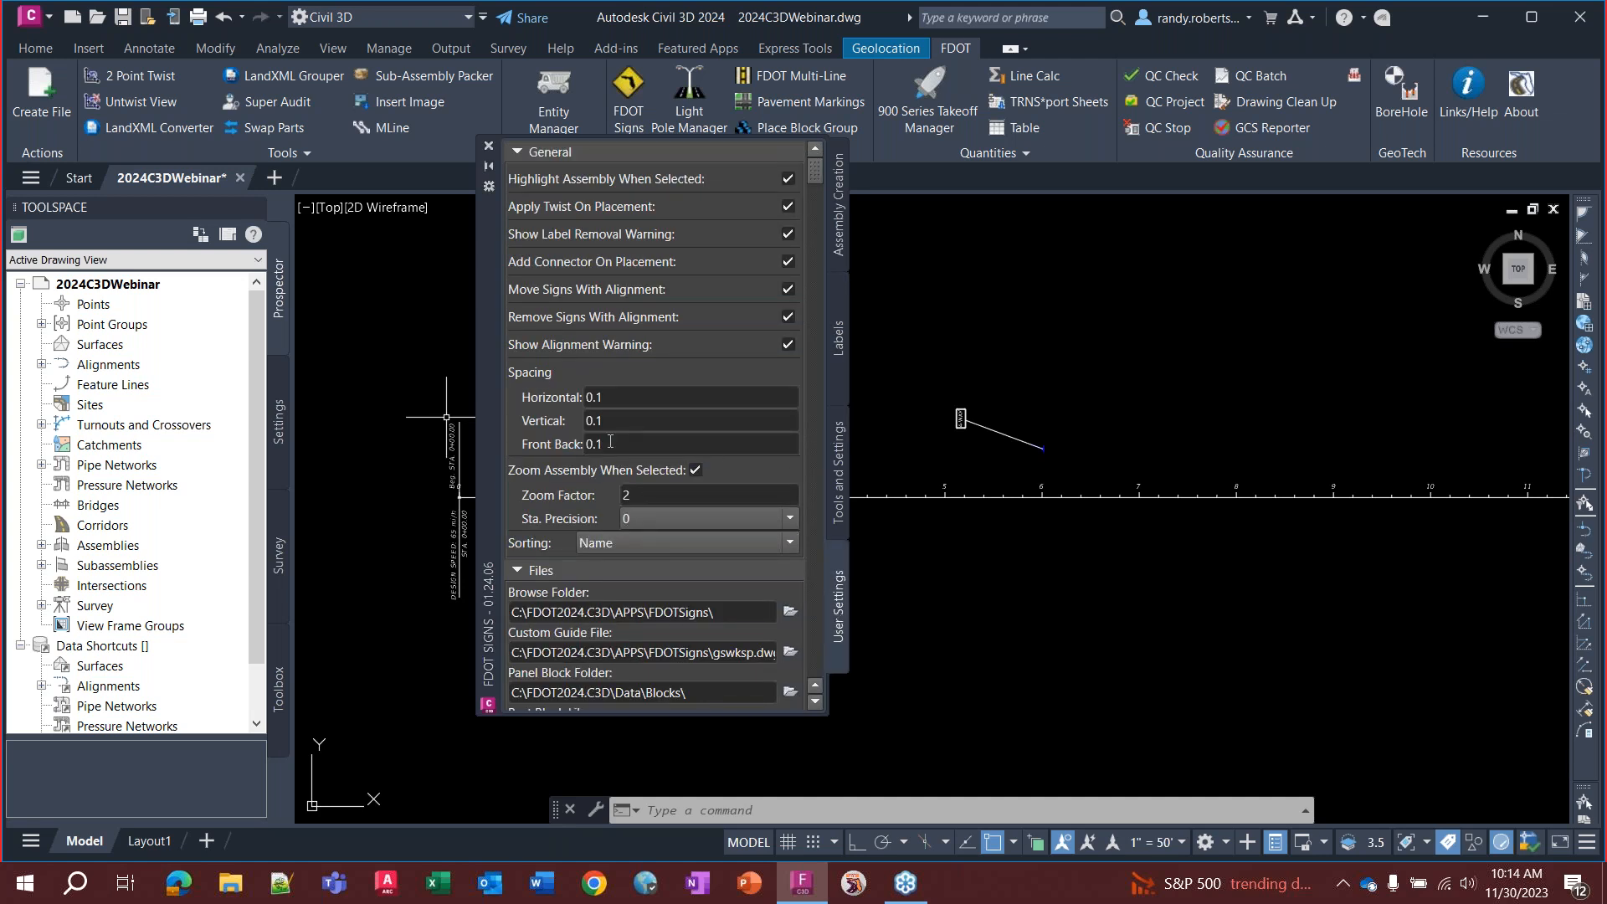
{"action": "scroll", "coordinate": [620, 444], "scroll_direction": "down", "scroll_amount": 3}
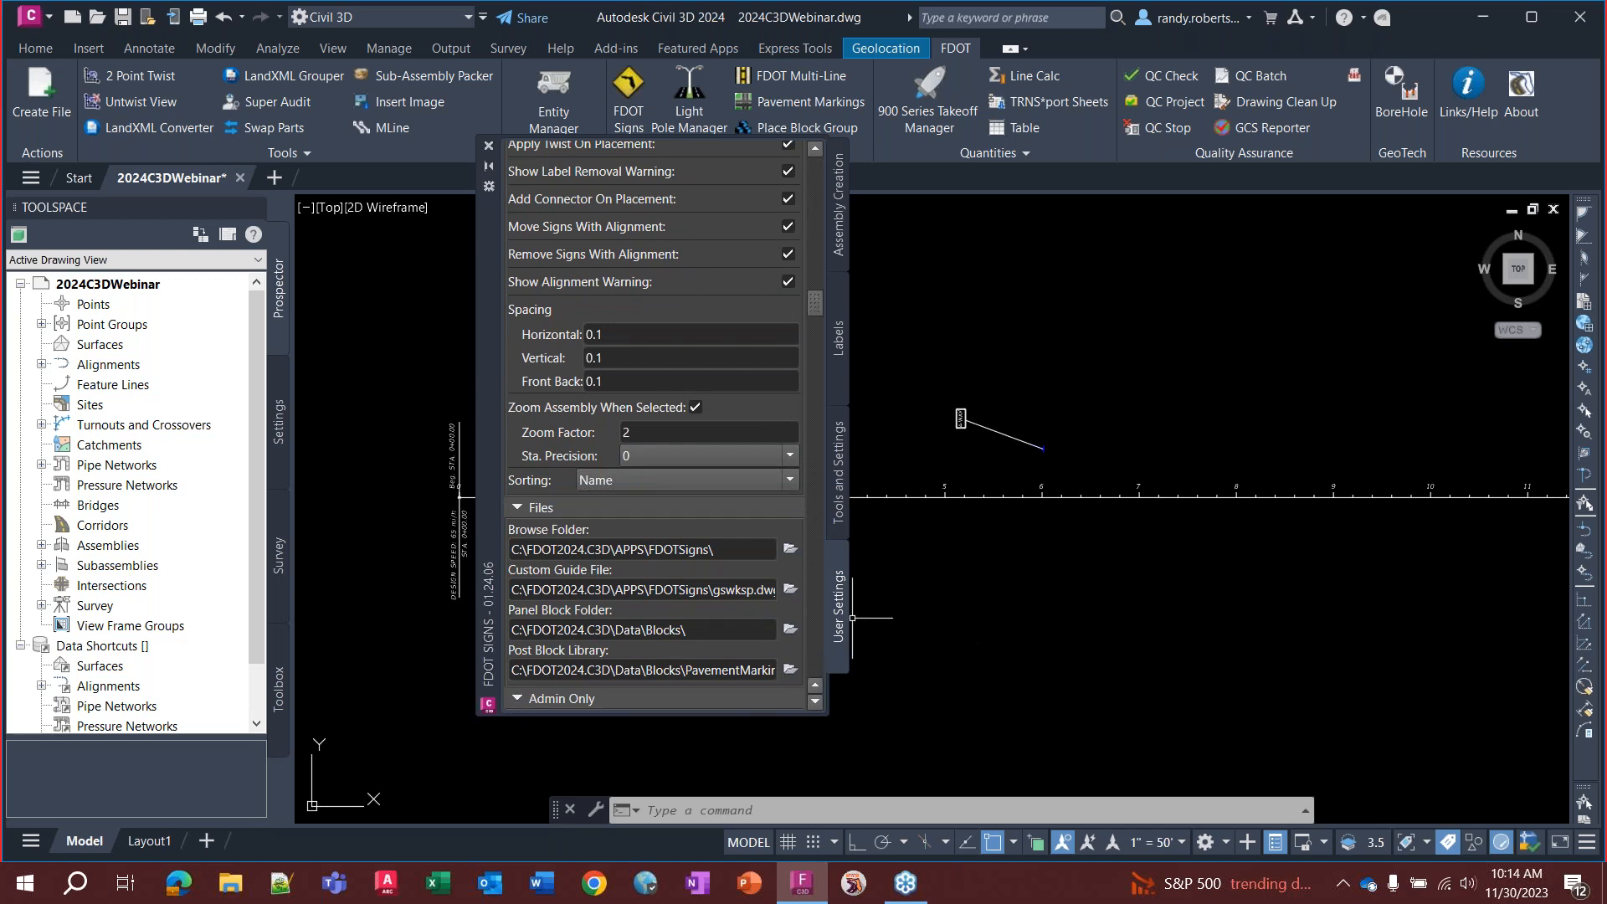
{"action": "left_click", "coordinate": [516, 699]}
{"action": "scroll", "coordinate": [575, 502], "scroll_direction": "down", "scroll_amount": 4}
{"action": "scroll", "coordinate": [576, 454], "scroll_direction": "down", "scroll_amount": 1}
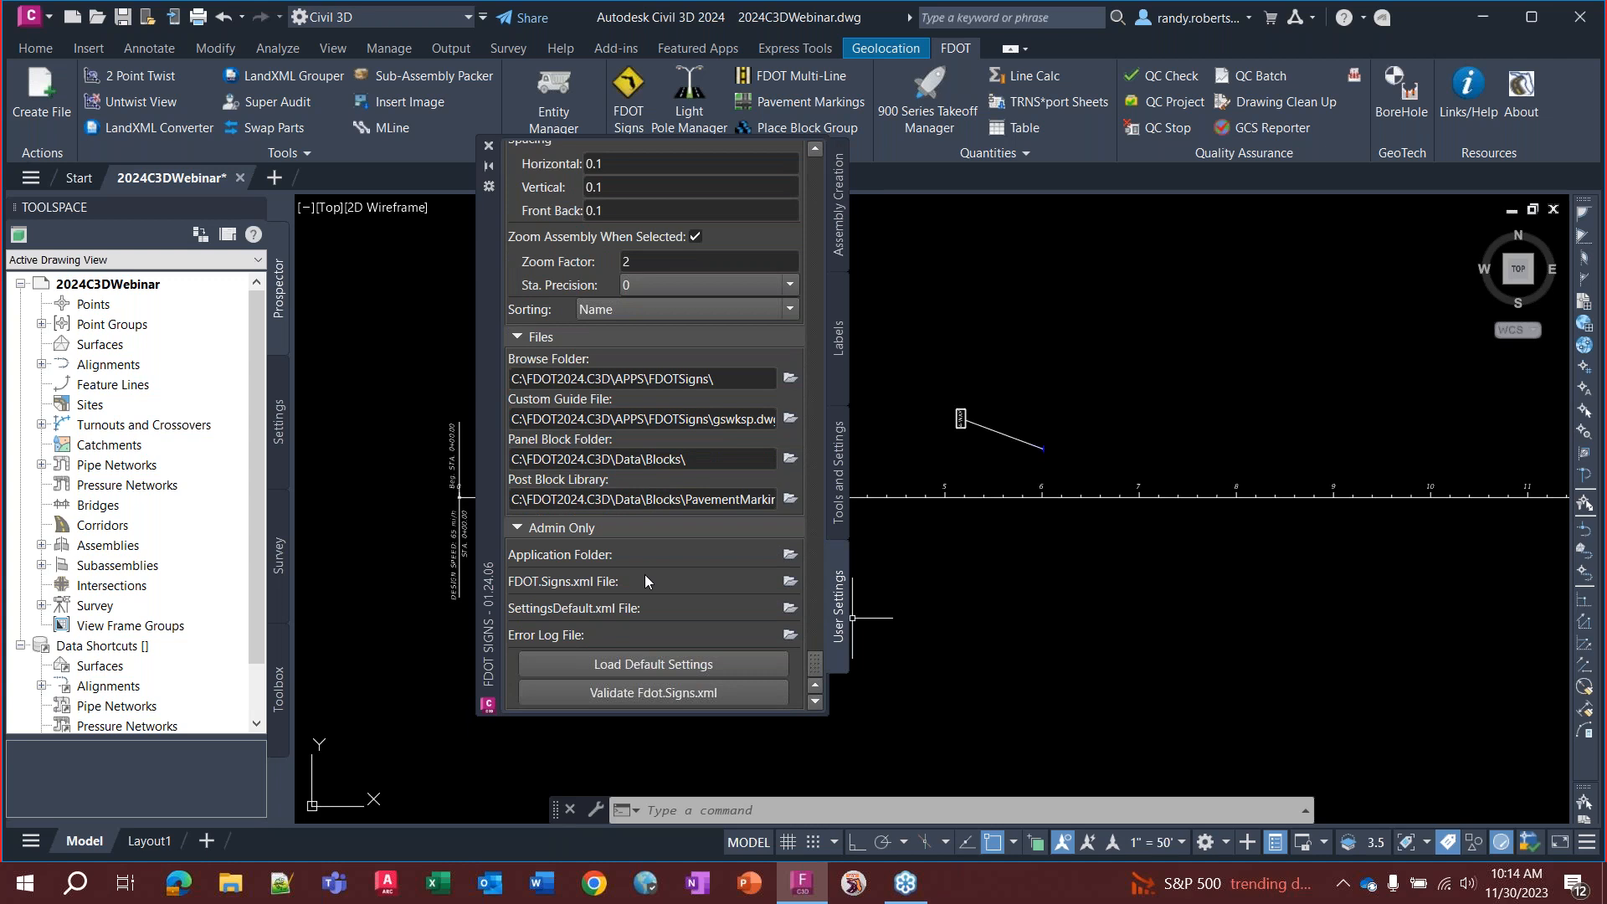
Load the default settings for the sign tool and review the general user settings
{"action": "left_click", "coordinate": [630, 665]}
{"action": "left_click", "coordinate": [762, 479]}
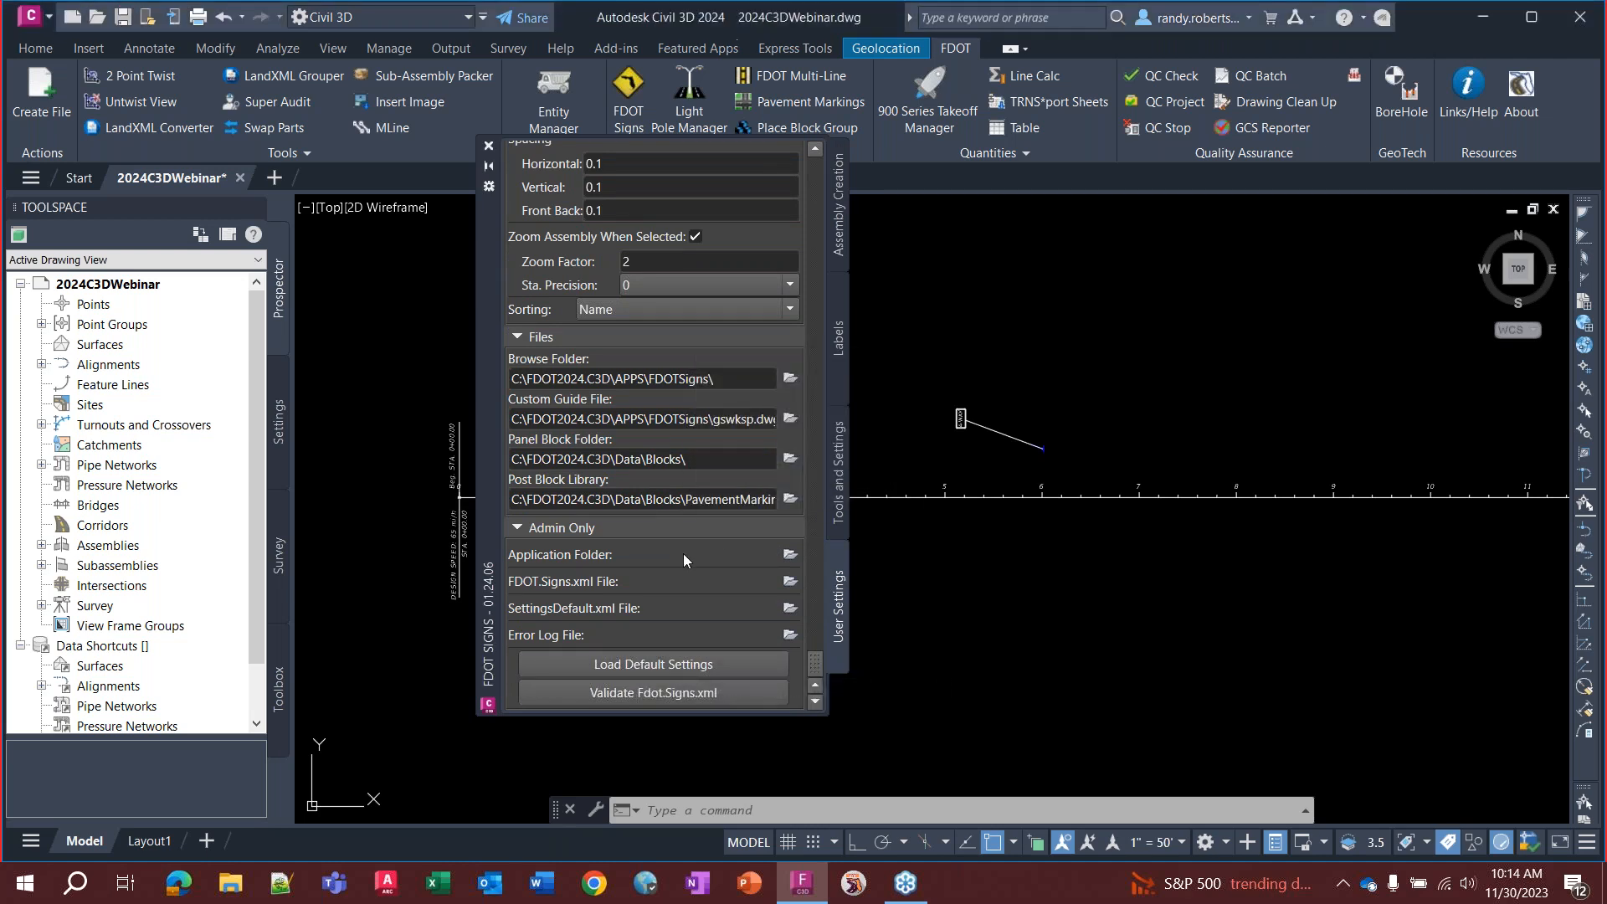
{"action": "scroll", "coordinate": [617, 580], "scroll_direction": "up", "scroll_amount": 6}
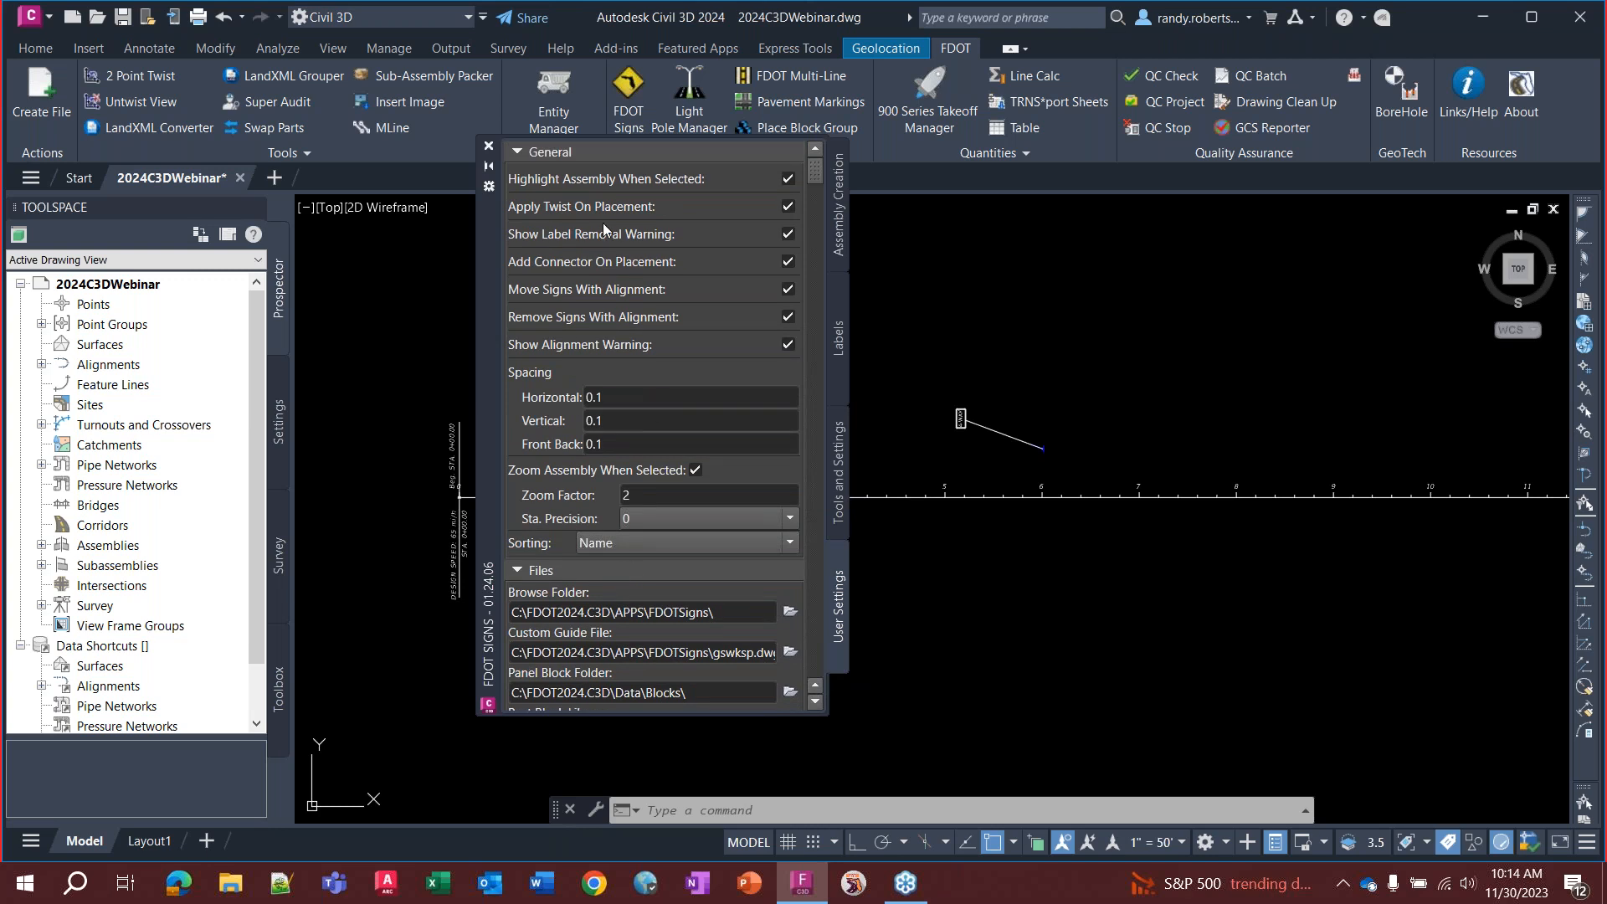
Set the layer for the post label to PayItem_dp
{"action": "left_click", "coordinate": [836, 224]}
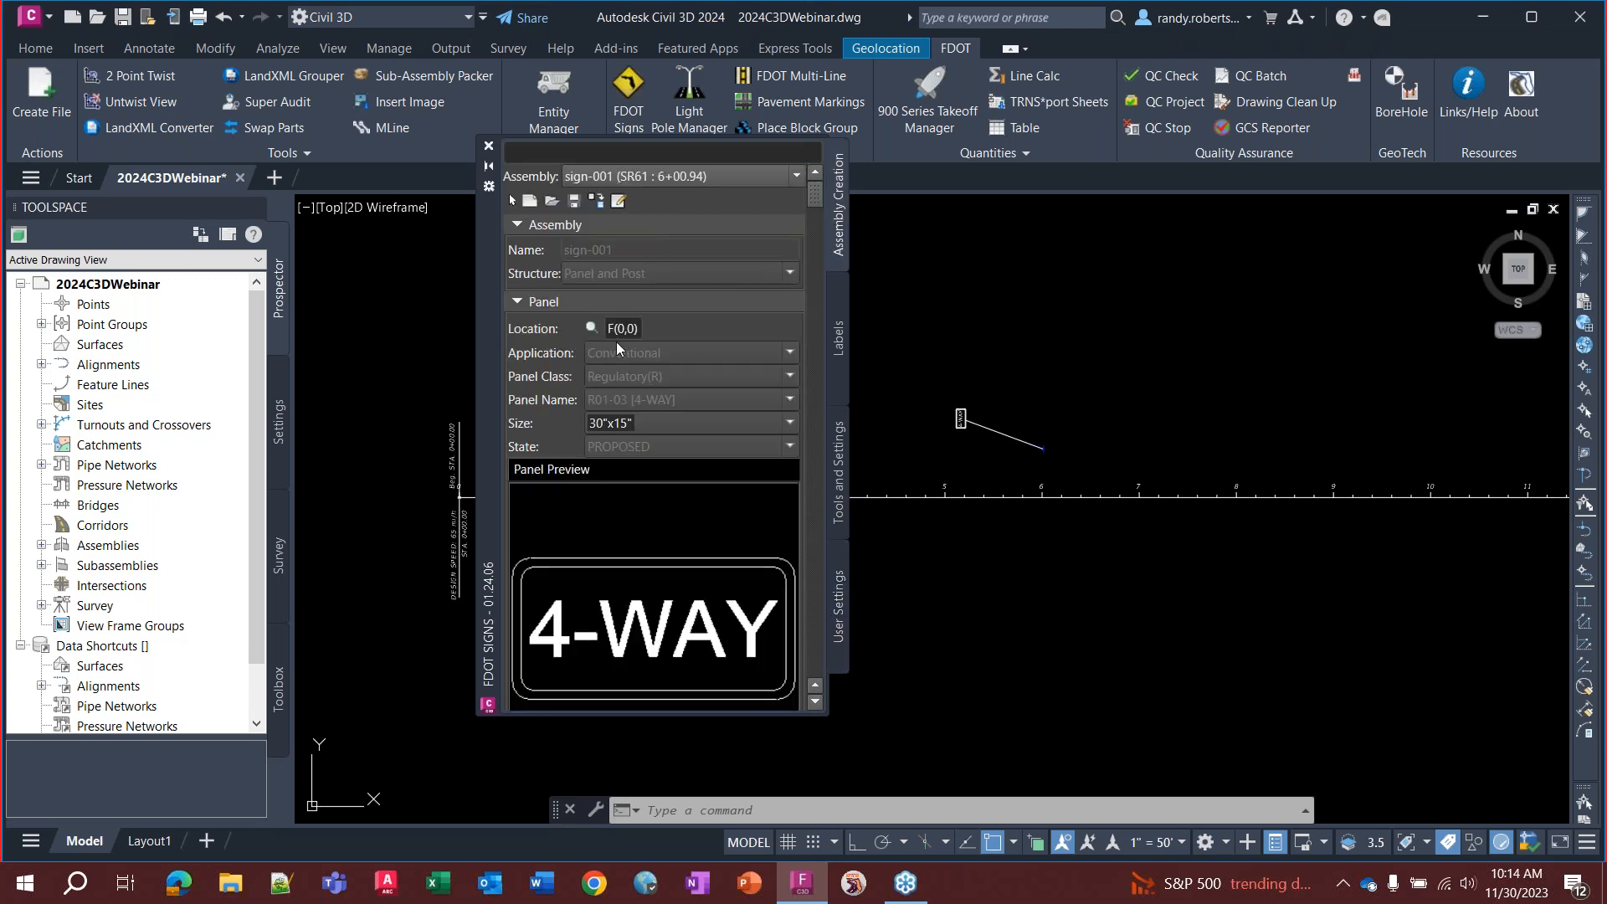
{"action": "left_click", "coordinate": [836, 341]}
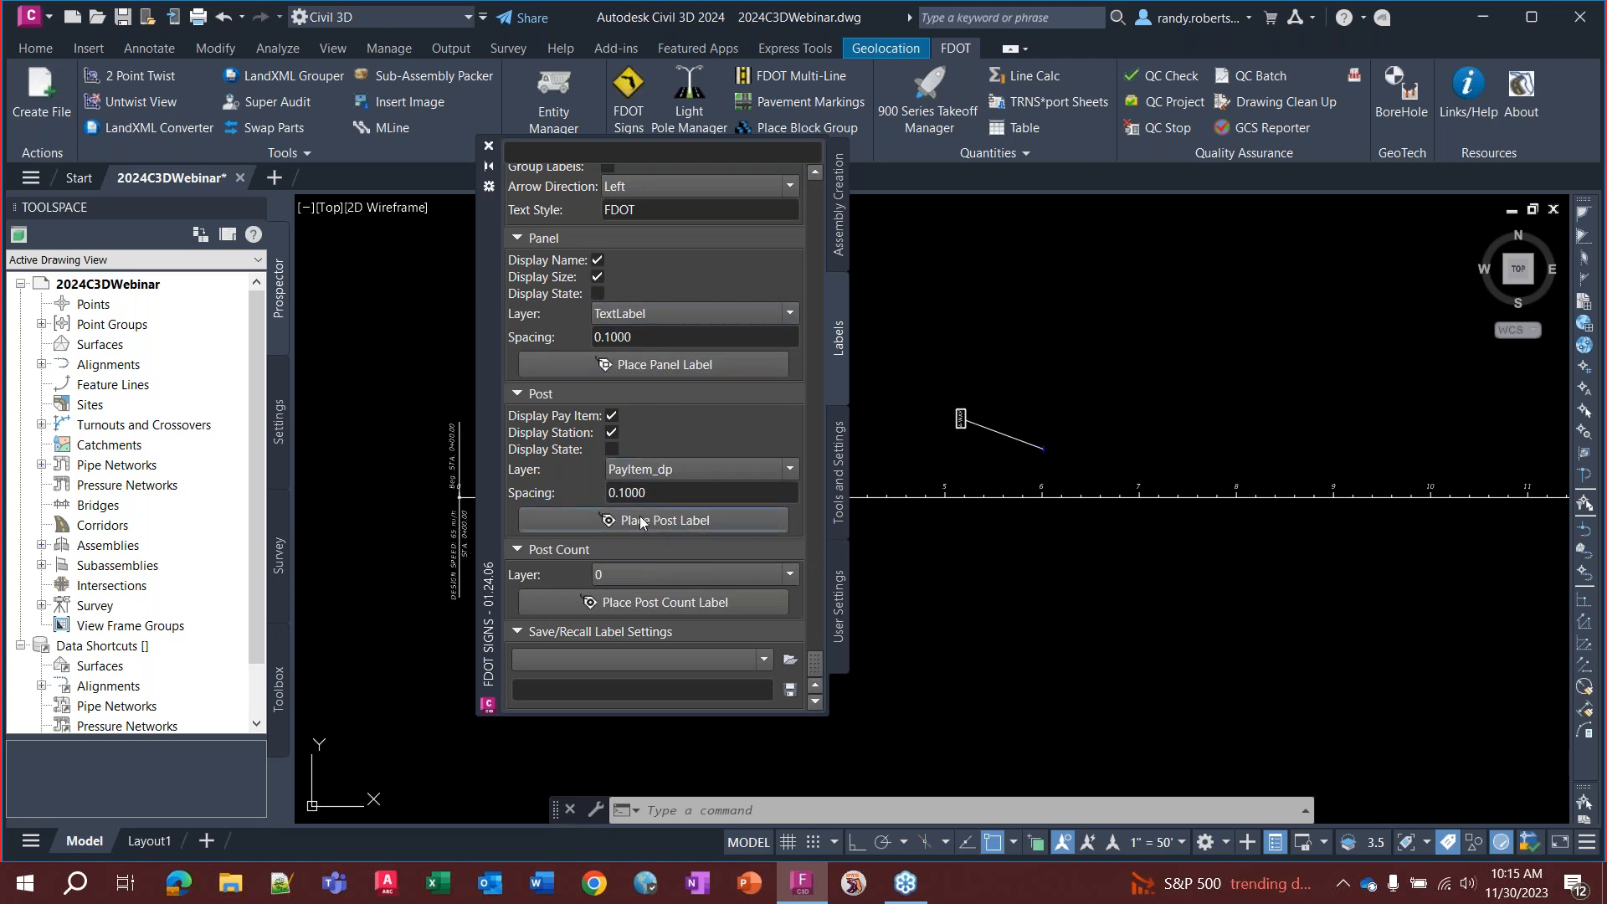
Place the panel label for the 4-WAY sign panel in the open area above the post
{"action": "left_click", "coordinate": [653, 360]}
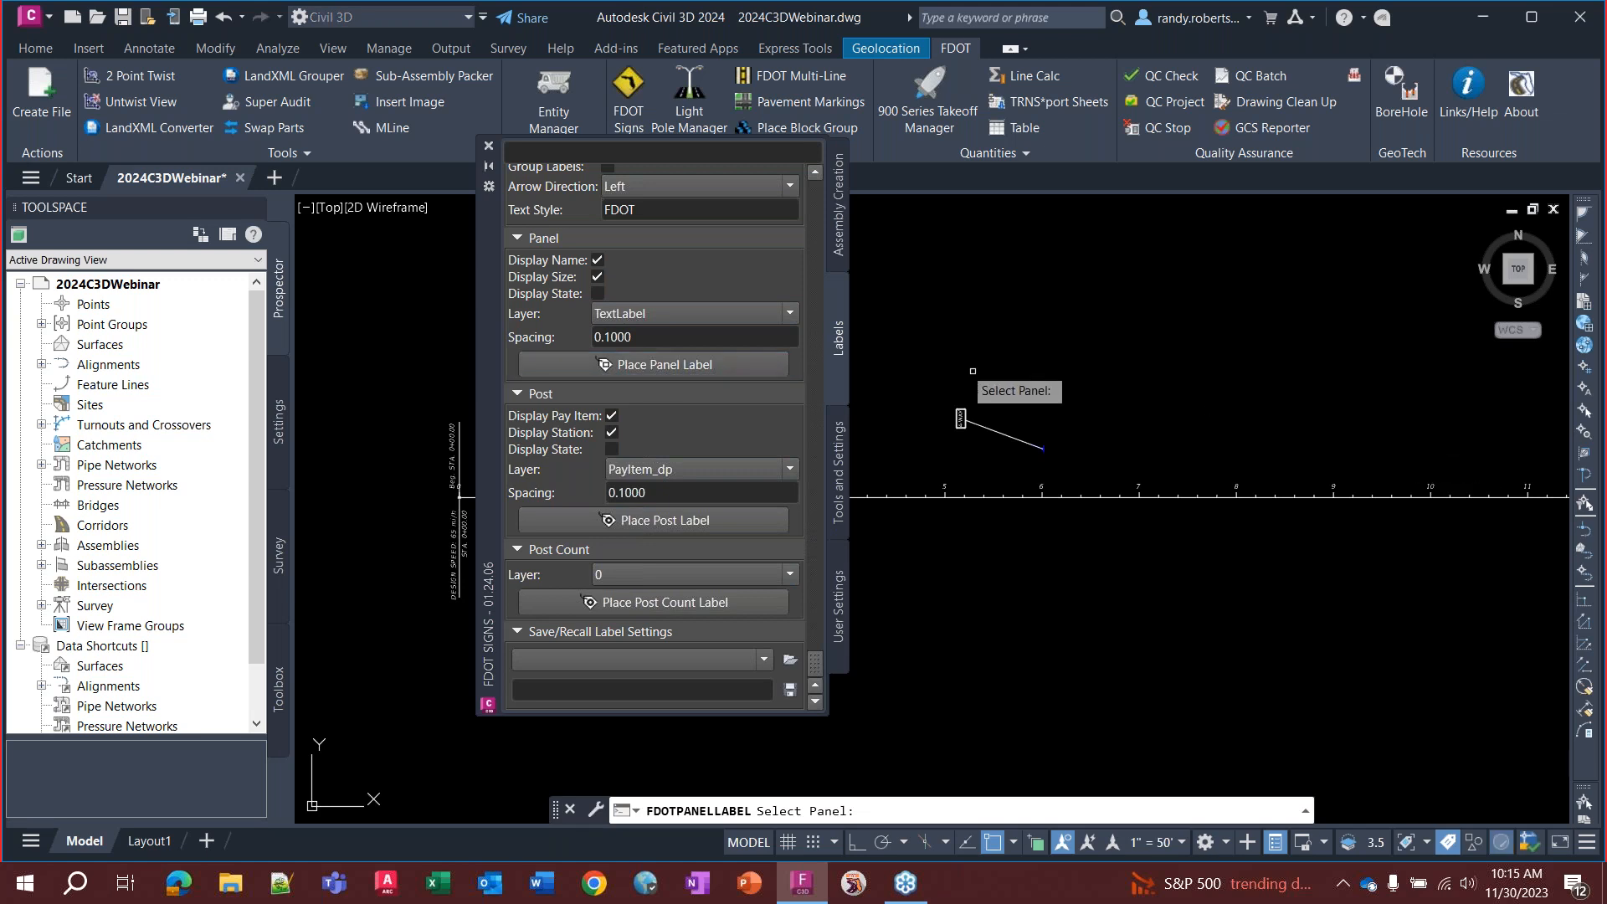
{"action": "left_click", "coordinate": [961, 419]}
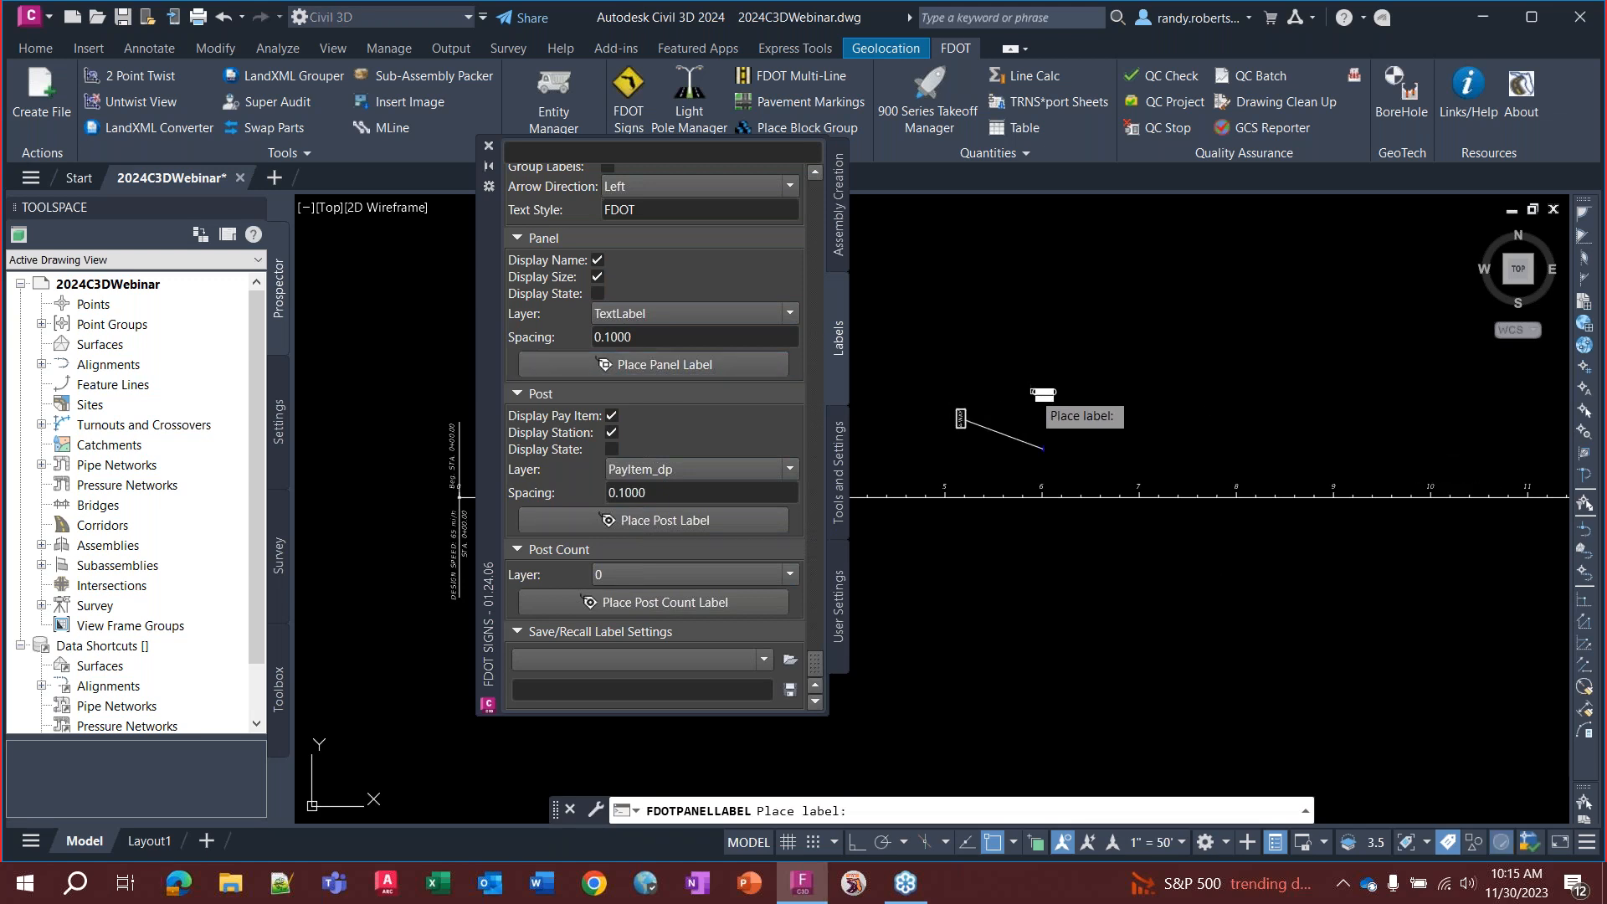
{"action": "scroll", "coordinate": [950, 415], "scroll_direction": "up", "scroll_amount": 5}
{"action": "left_click", "coordinate": [1287, 372]}
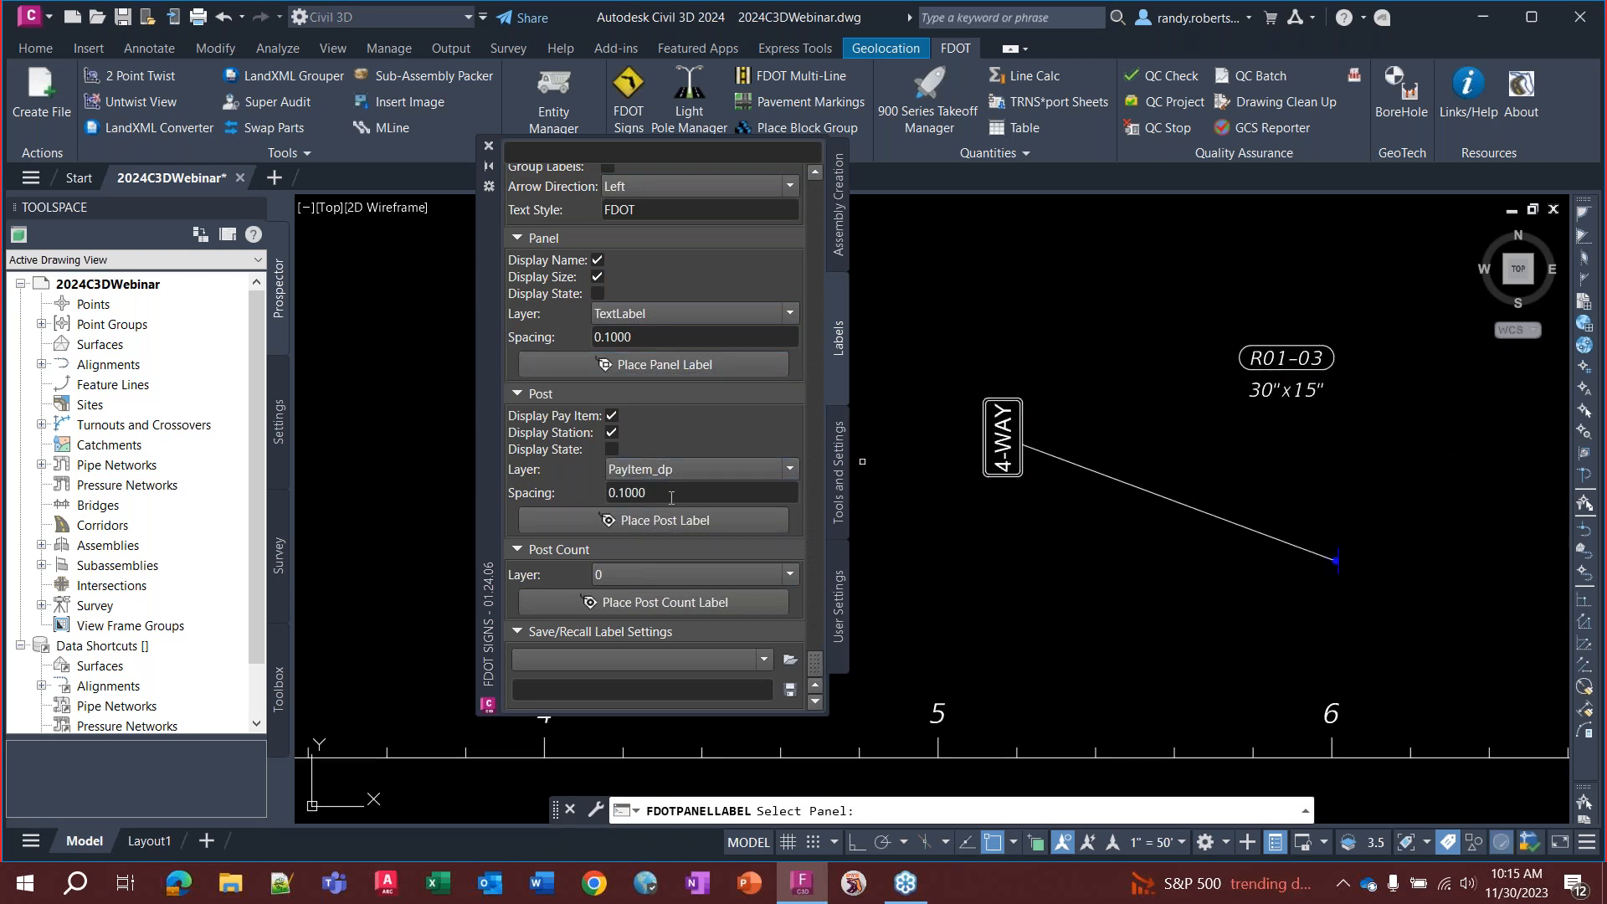
Place the post label with pay items and station directly below the panel label, close the sign palette and end the labeling command
{"action": "left_click", "coordinate": [665, 521]}
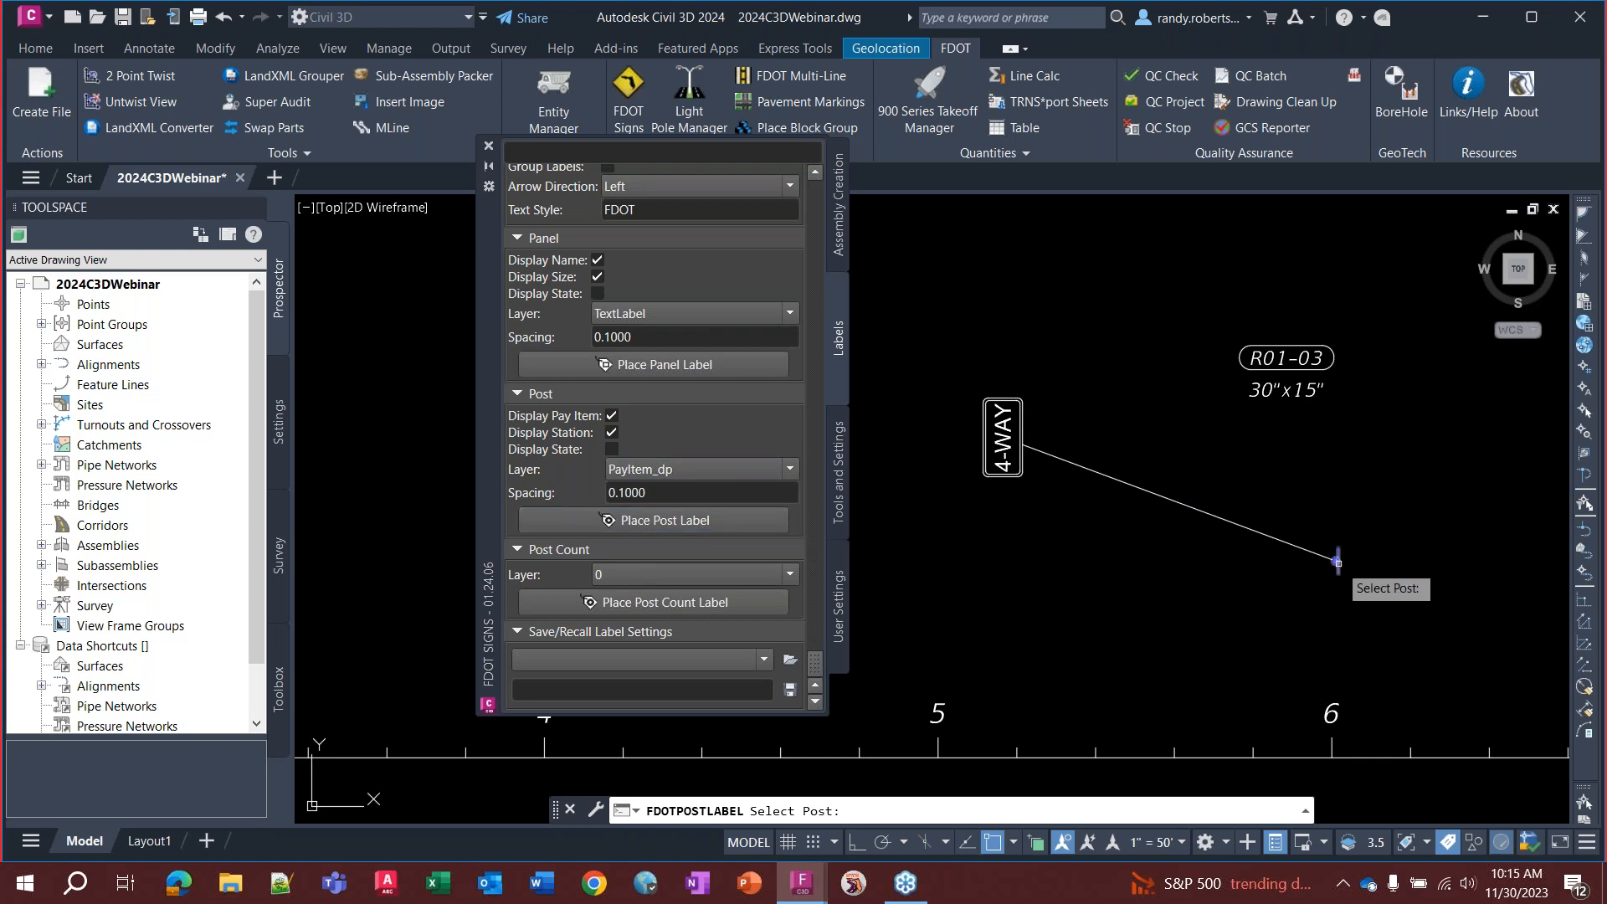
{"action": "scroll", "coordinate": [1337, 562], "scroll_direction": "up", "scroll_amount": 5}
{"action": "left_click", "coordinate": [1286, 566]}
{"action": "scroll", "coordinate": [1147, 469], "scroll_direction": "down", "scroll_amount": 5}
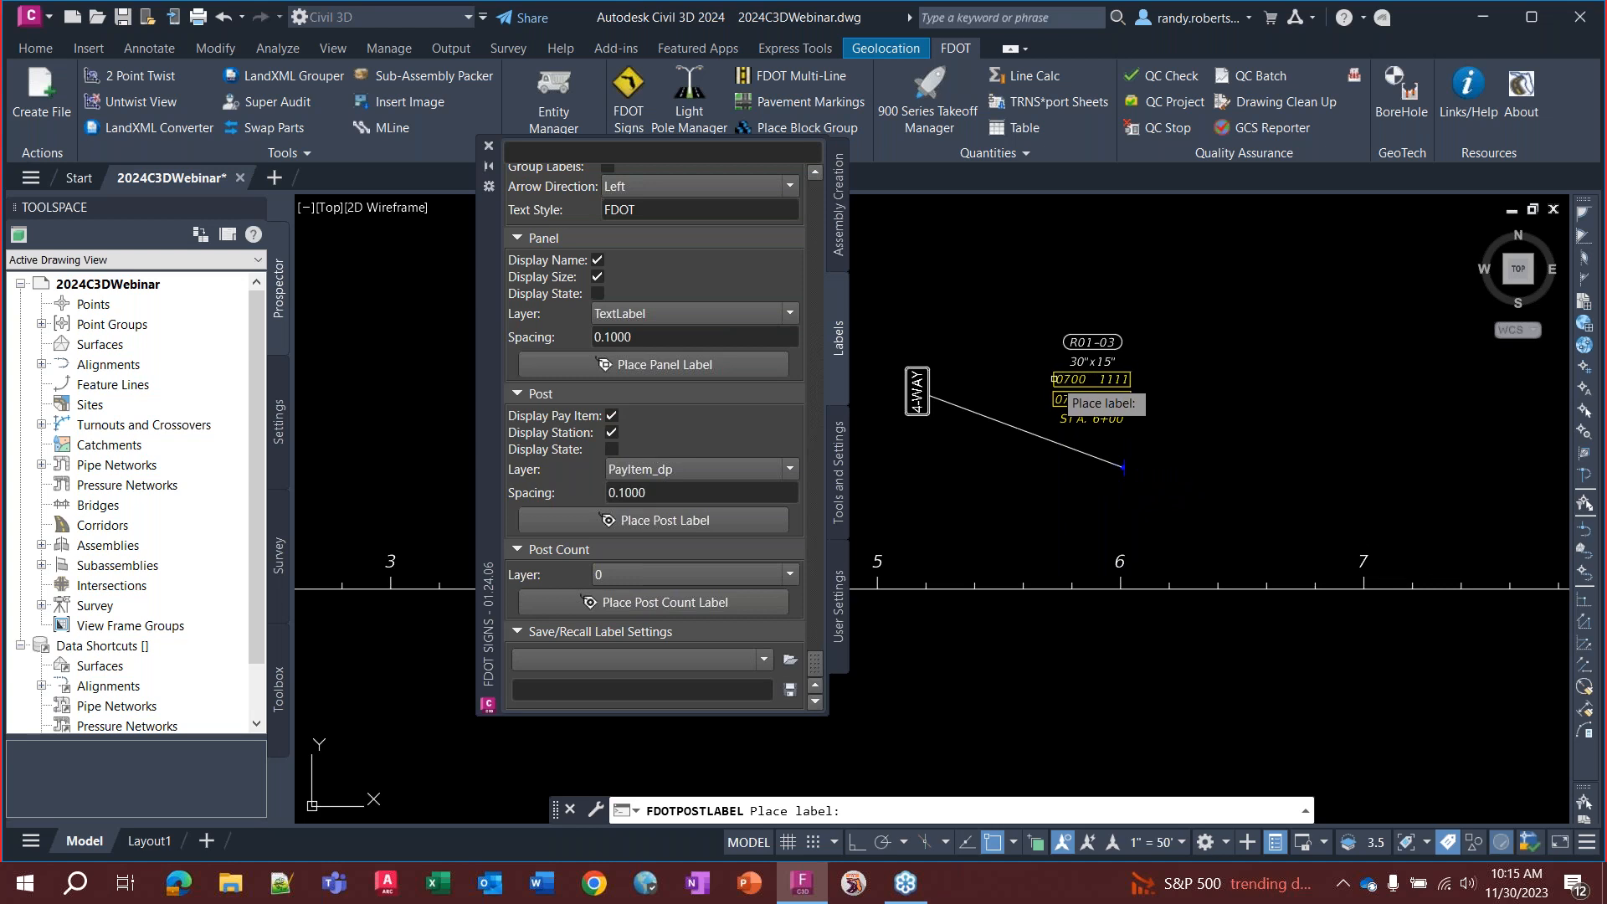
{"action": "left_click", "coordinate": [1054, 379]}
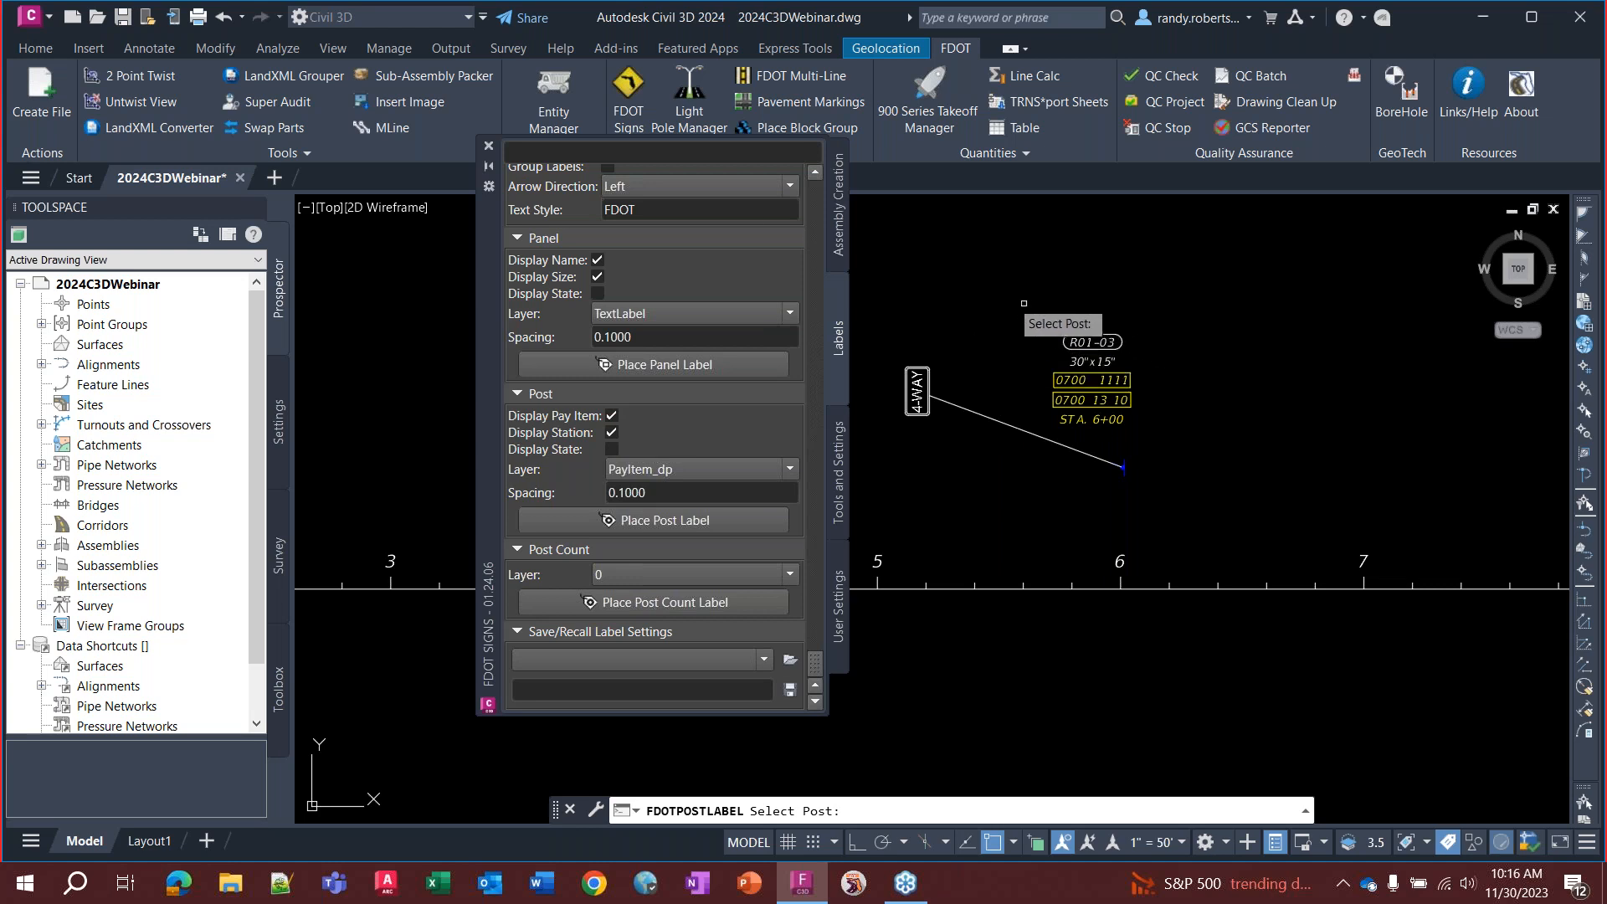
{"action": "left_click", "coordinate": [489, 146]}
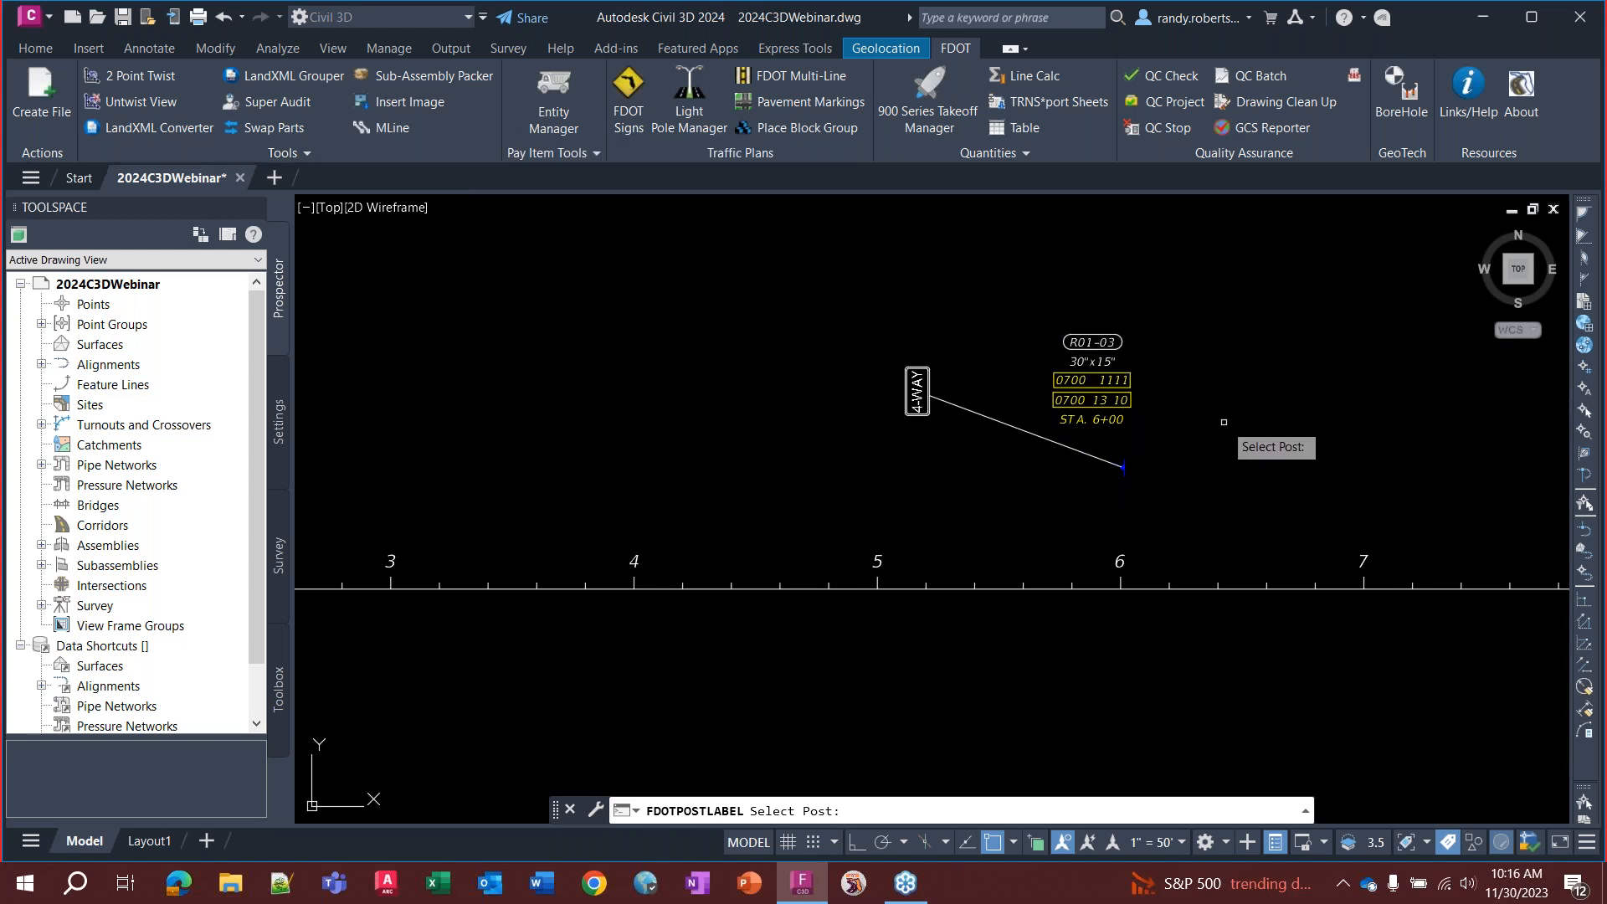
{"action": "key", "text": "Escape"}
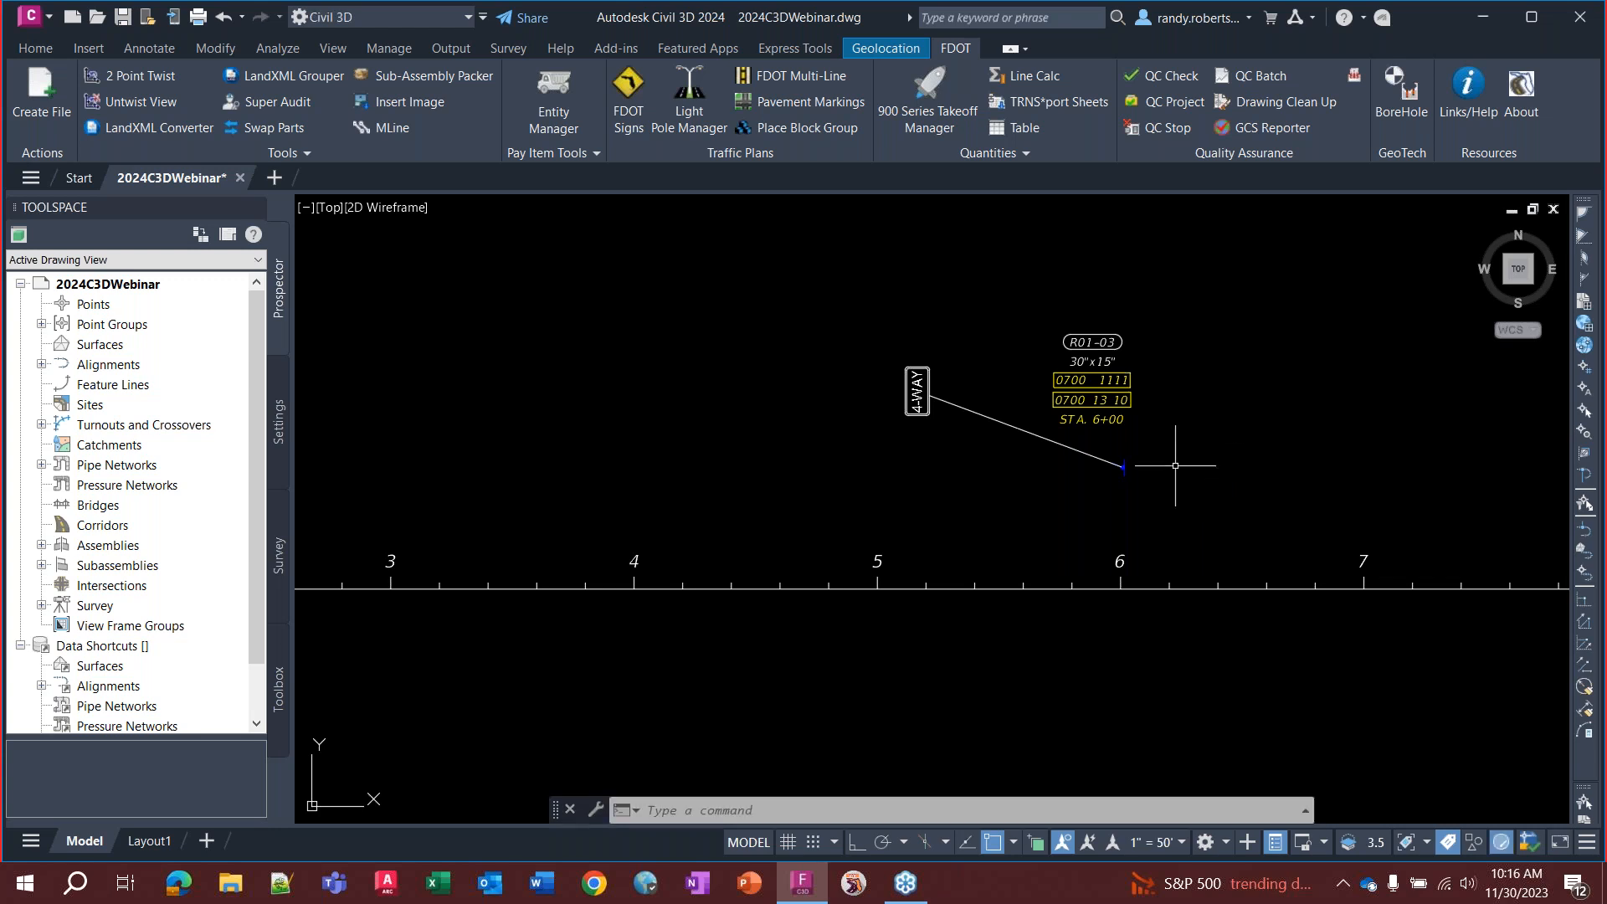
Relabel the sign post with the FDOT Signs Label command, replacing its existing label just below the 30"x15" panel text
{"action": "scroll", "coordinate": [1119, 485], "scroll_direction": "up", "scroll_amount": 2}
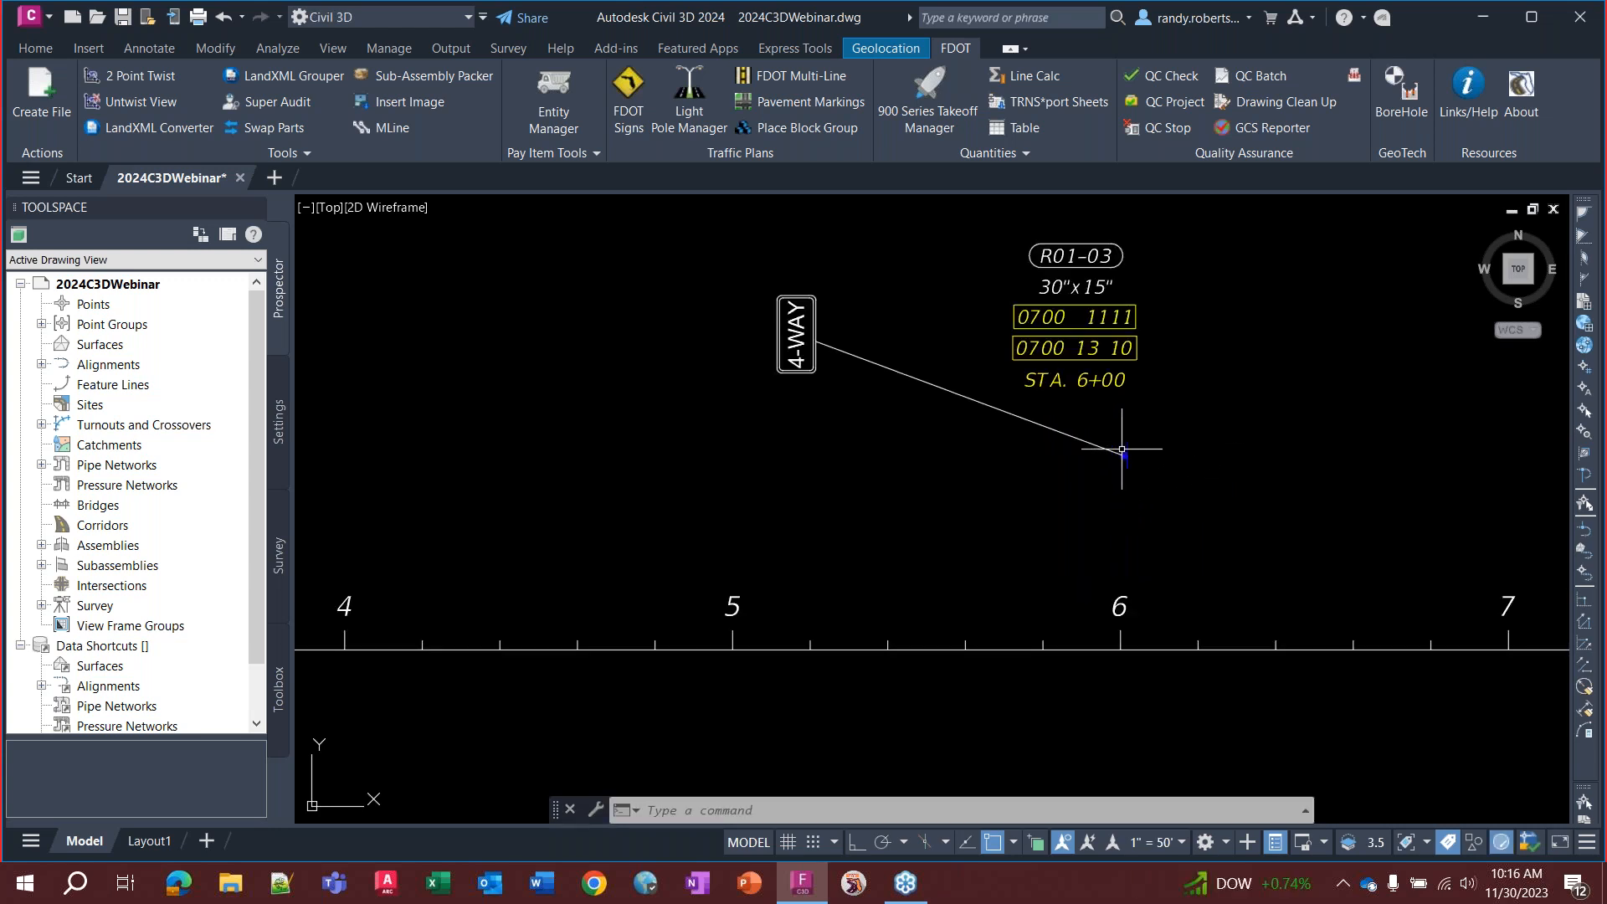
{"action": "left_click", "coordinate": [1125, 452]}
{"action": "right_click", "coordinate": [1238, 524]}
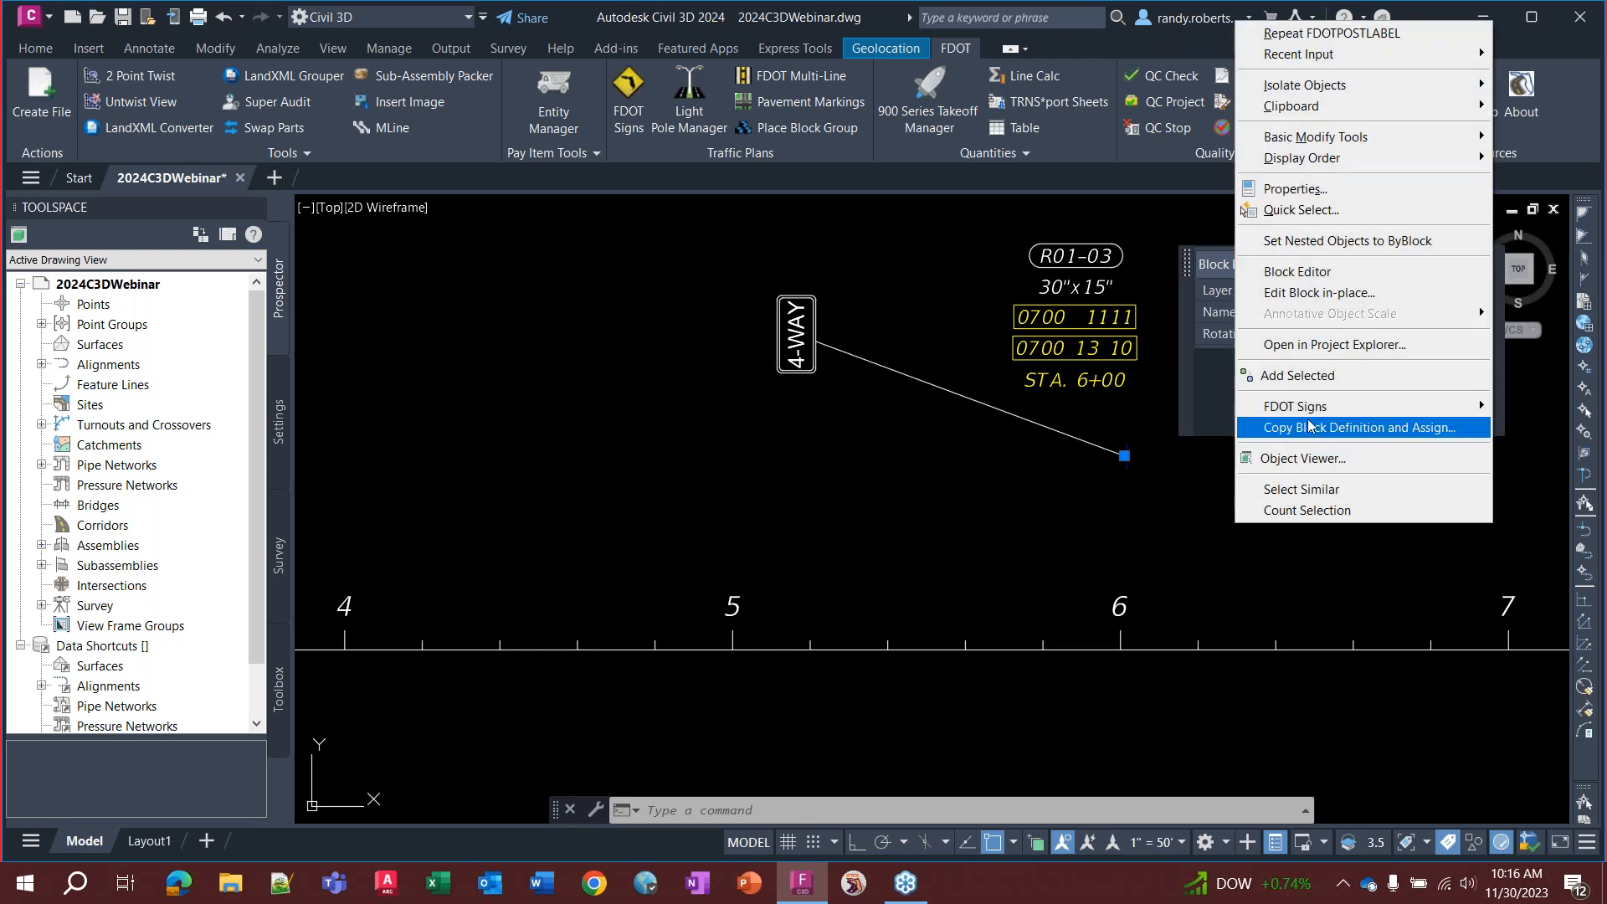
{"action": "mouse_move", "coordinate": [1313, 415]}
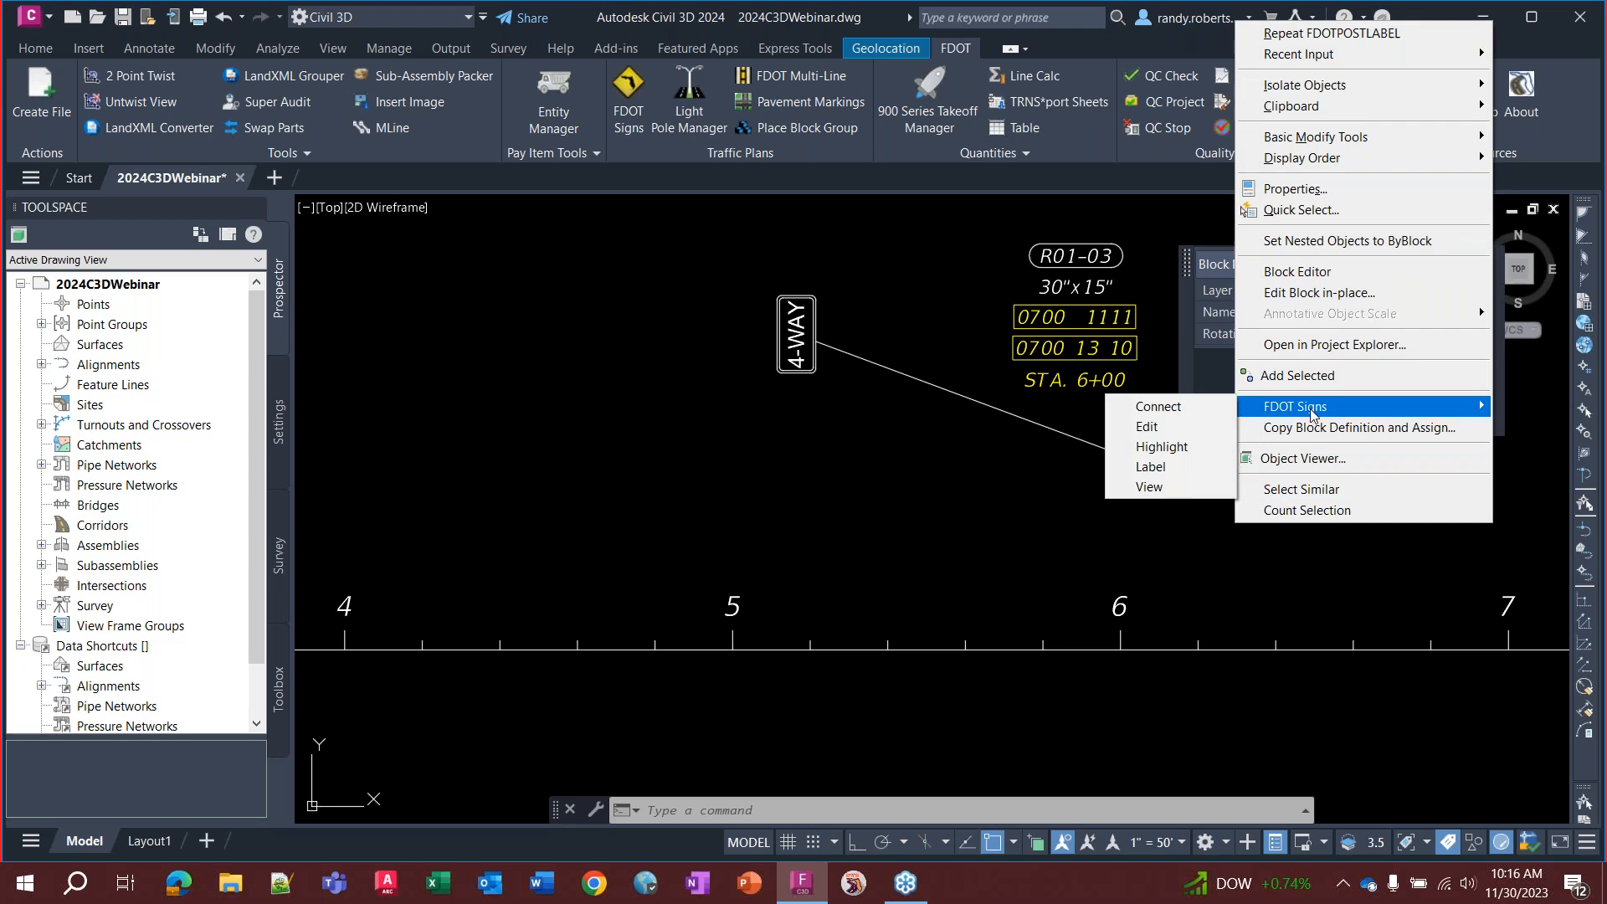
{"action": "left_click", "coordinate": [1145, 471]}
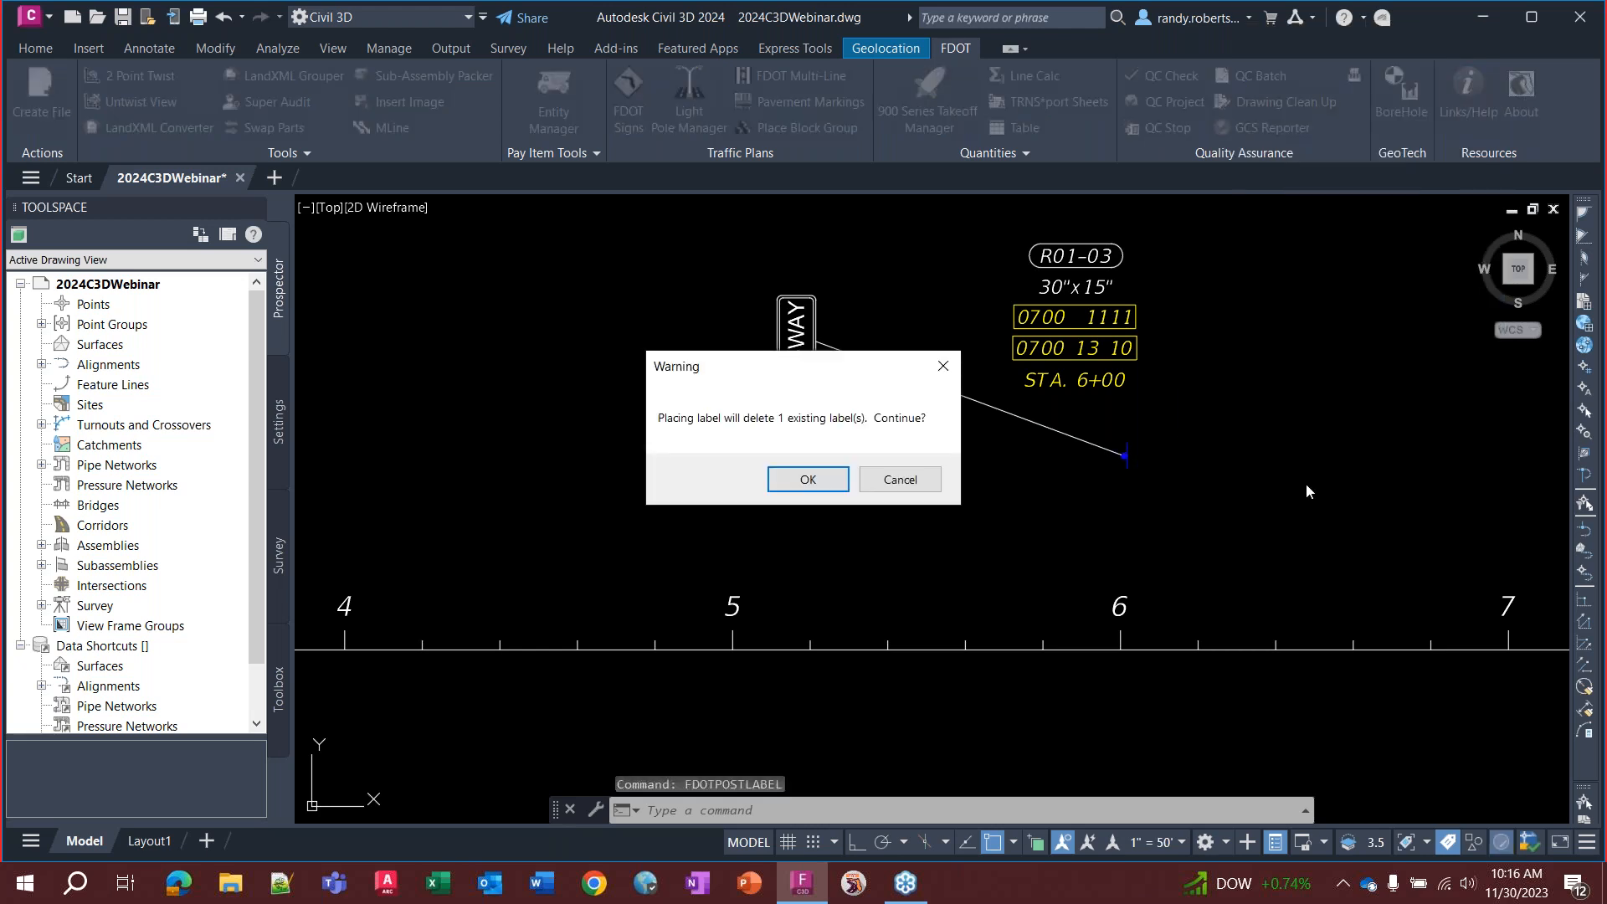
{"action": "left_click", "coordinate": [802, 479]}
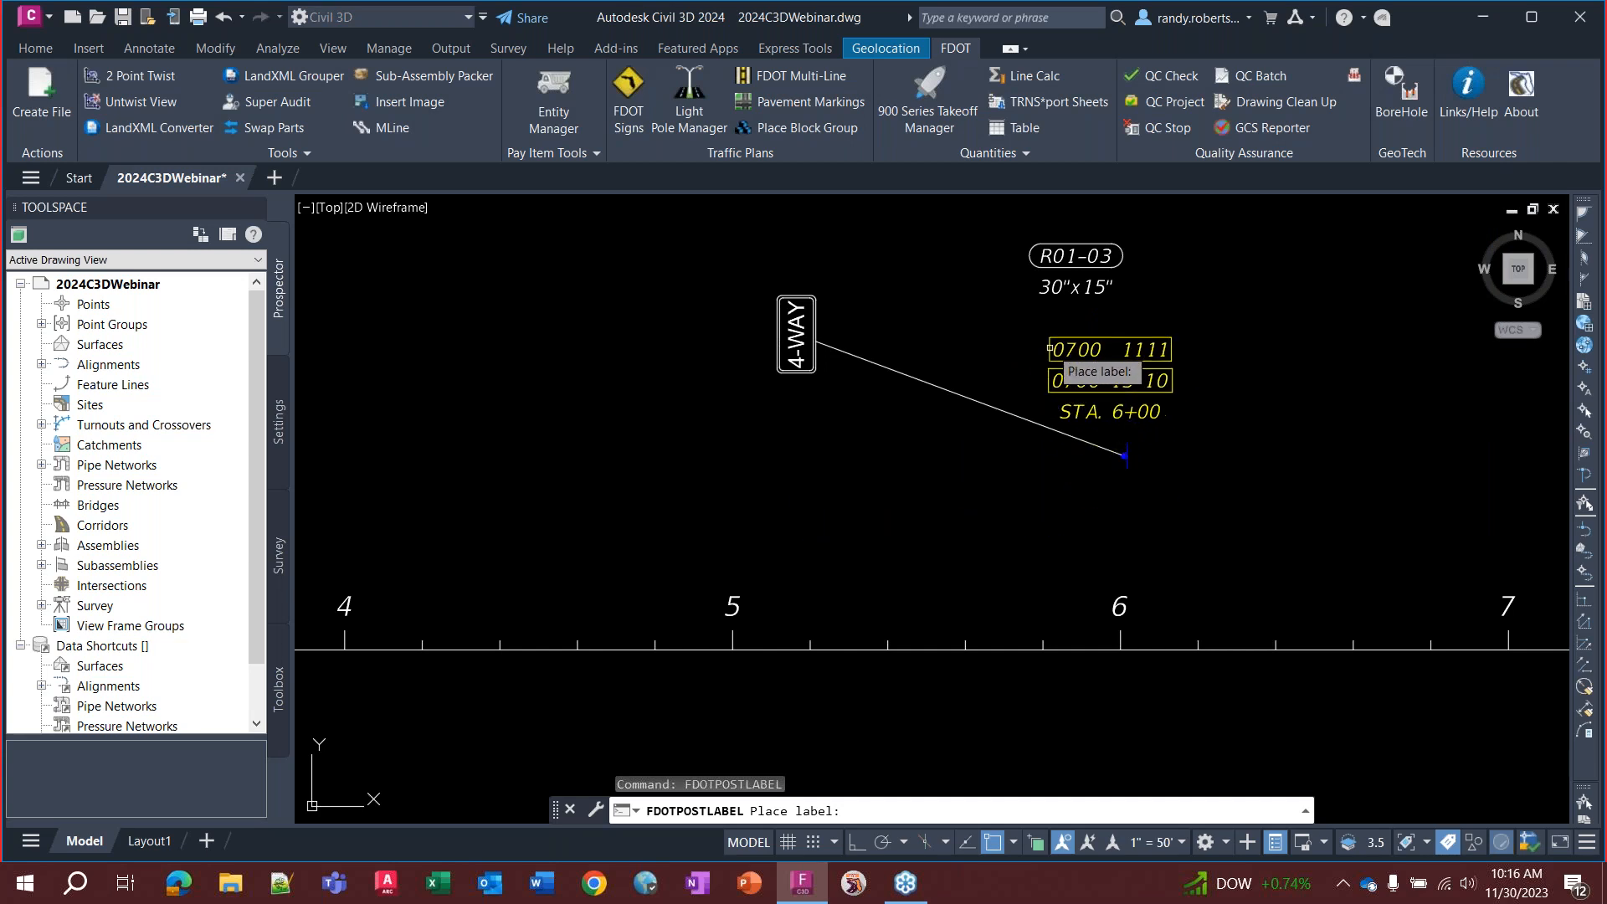
{"action": "left_click", "coordinate": [1027, 325]}
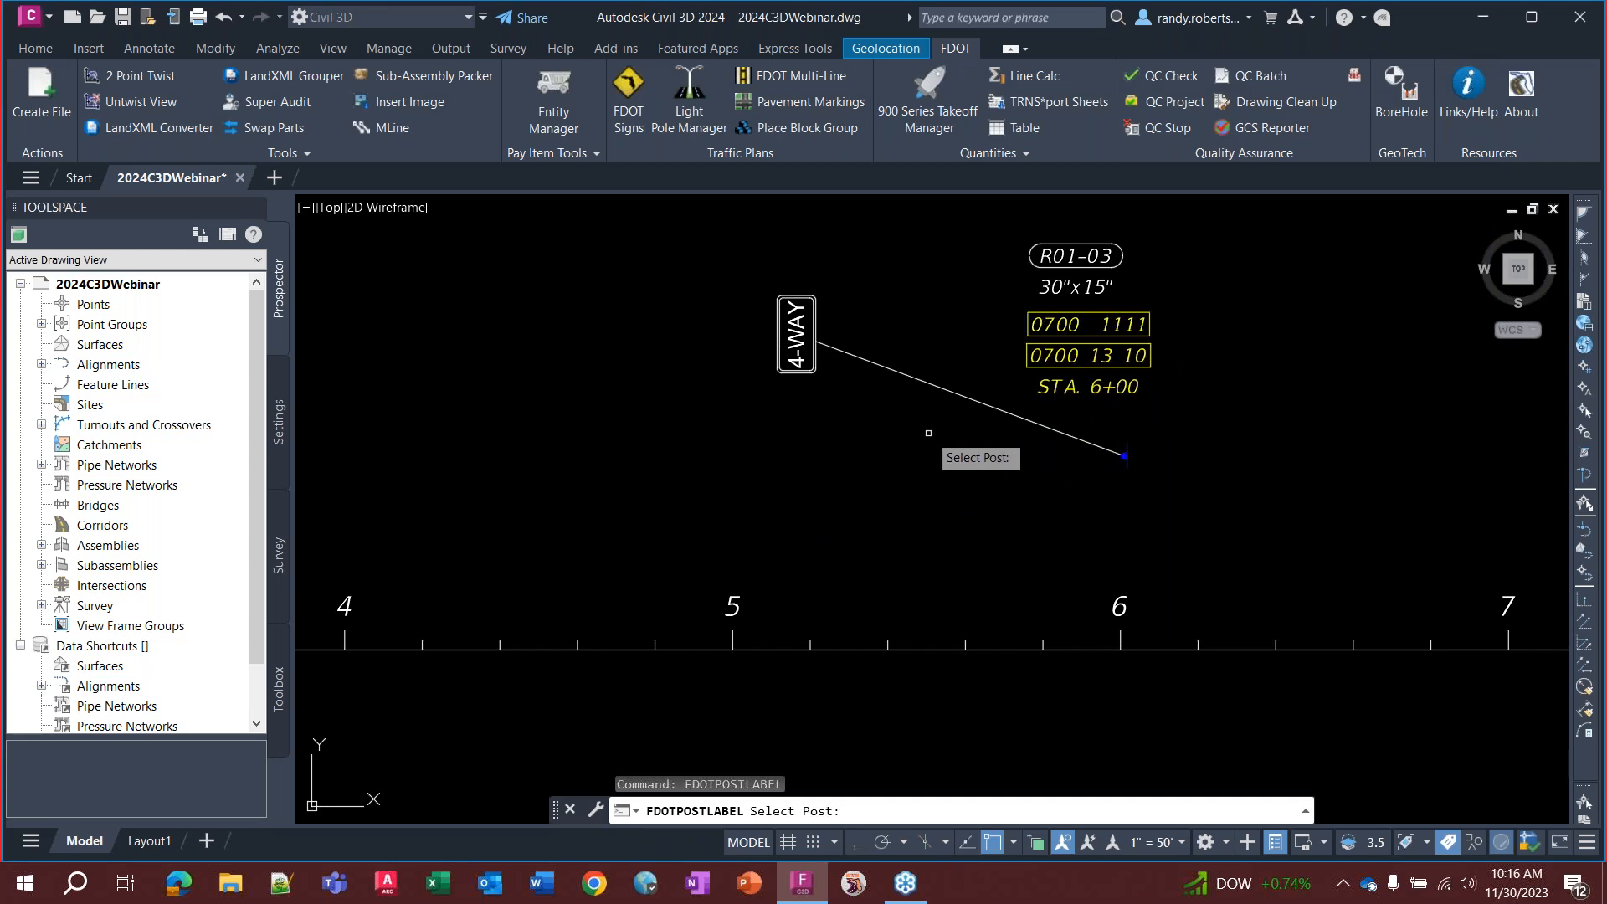
{"action": "key", "text": "Escape"}
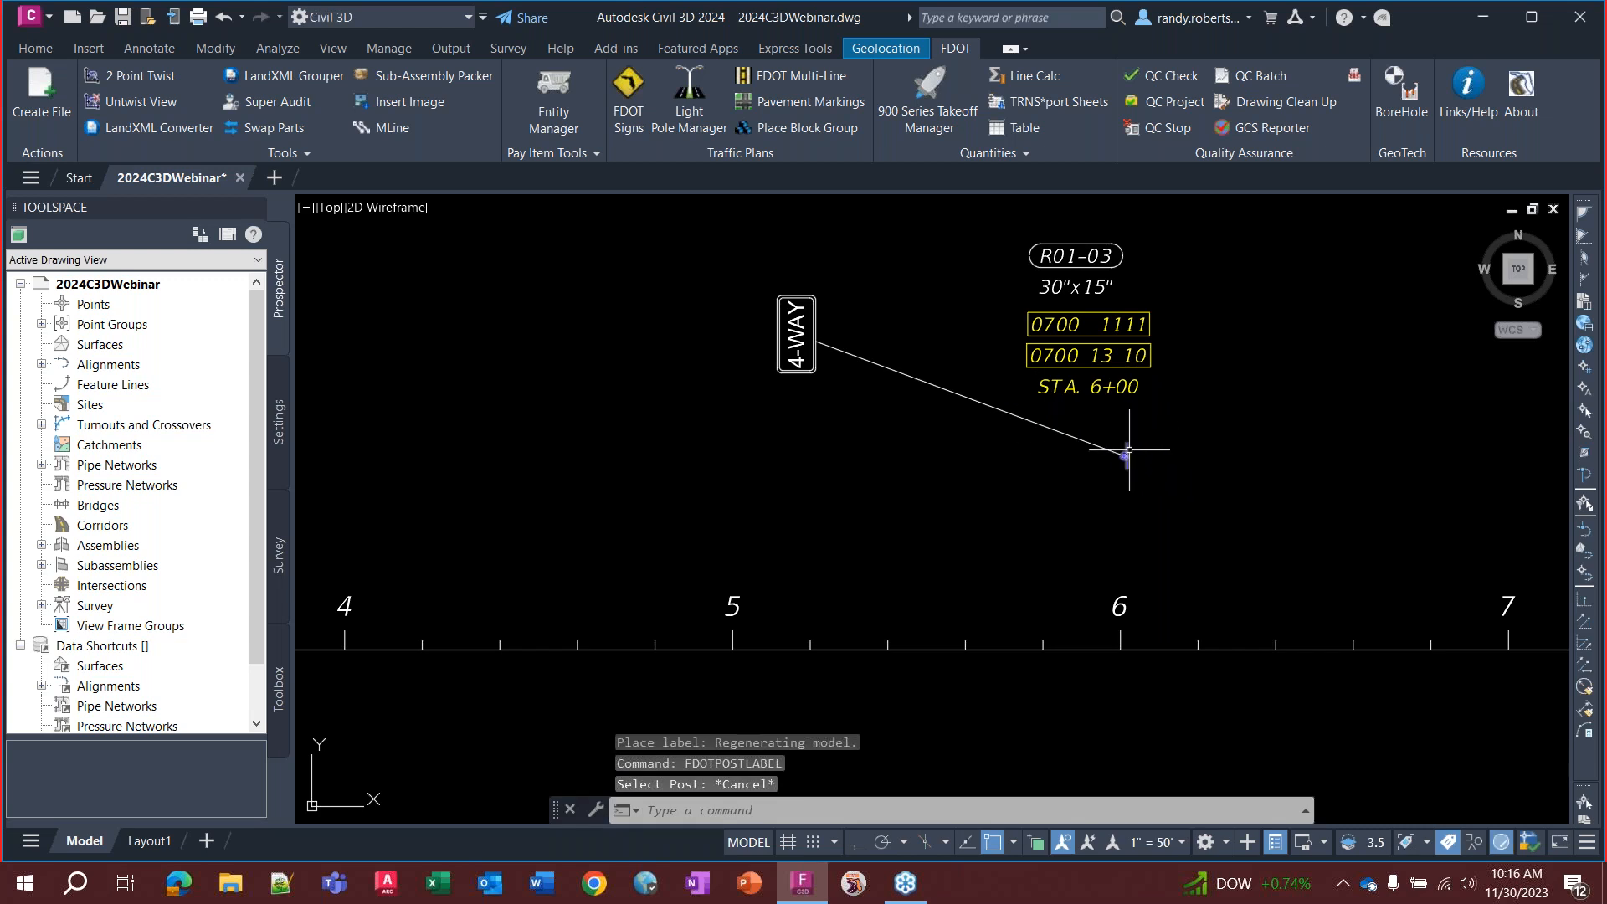
Open the sign-001 assembly for editing from its post in the drawing
{"action": "left_click", "coordinate": [1124, 456]}
{"action": "right_click", "coordinate": [1124, 456]}
{"action": "mouse_move", "coordinate": [1179, 753]}
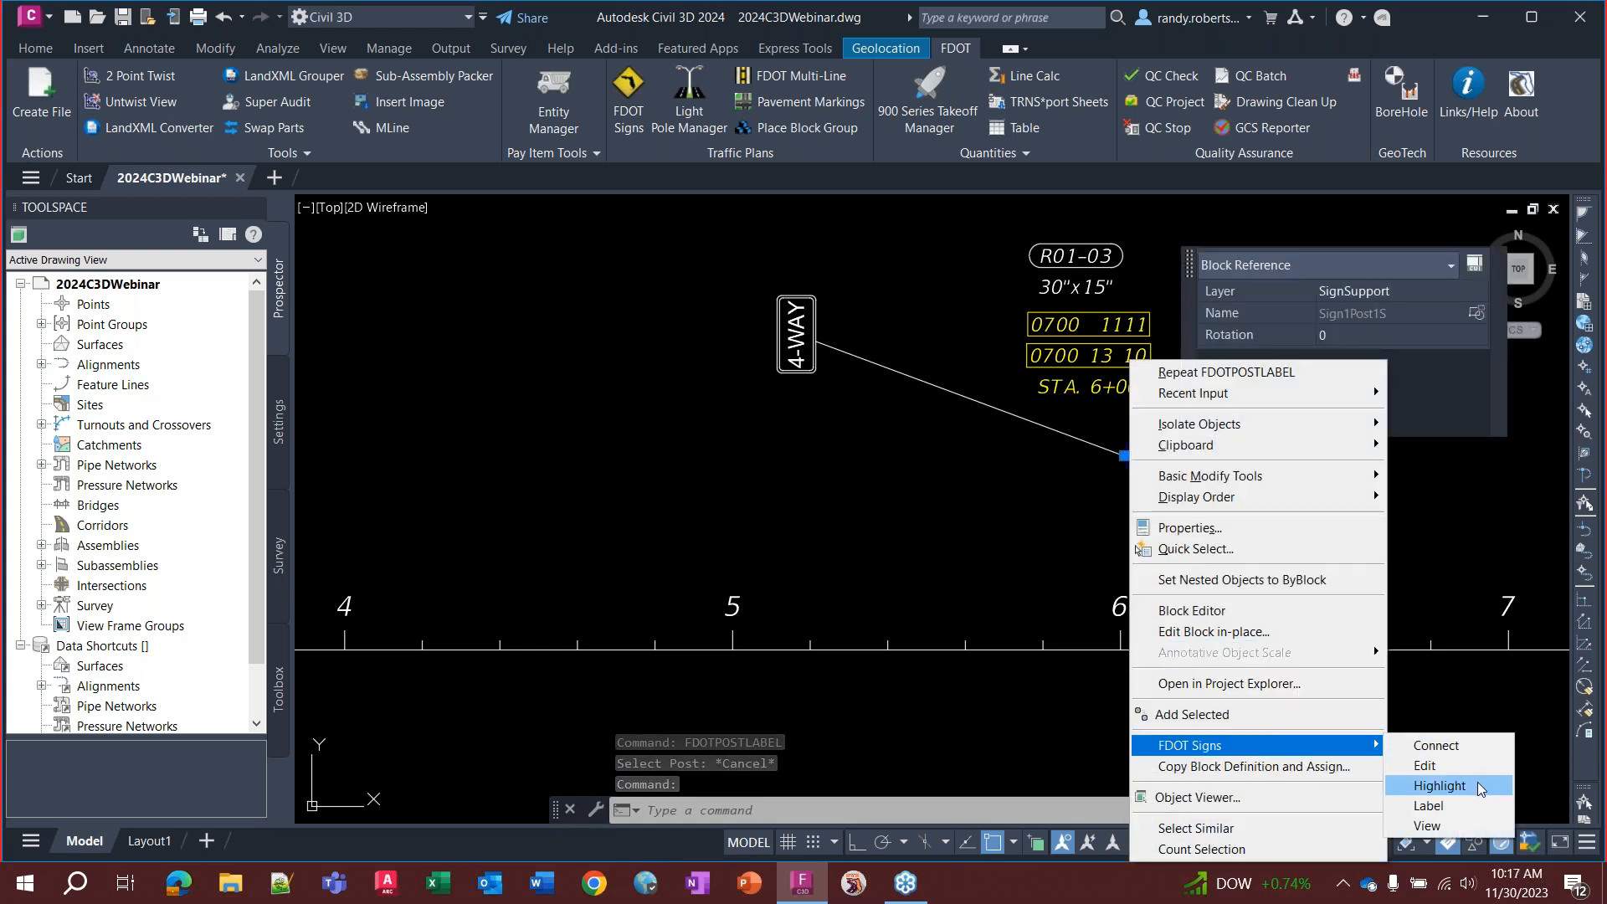
{"action": "left_click", "coordinate": [1425, 765]}
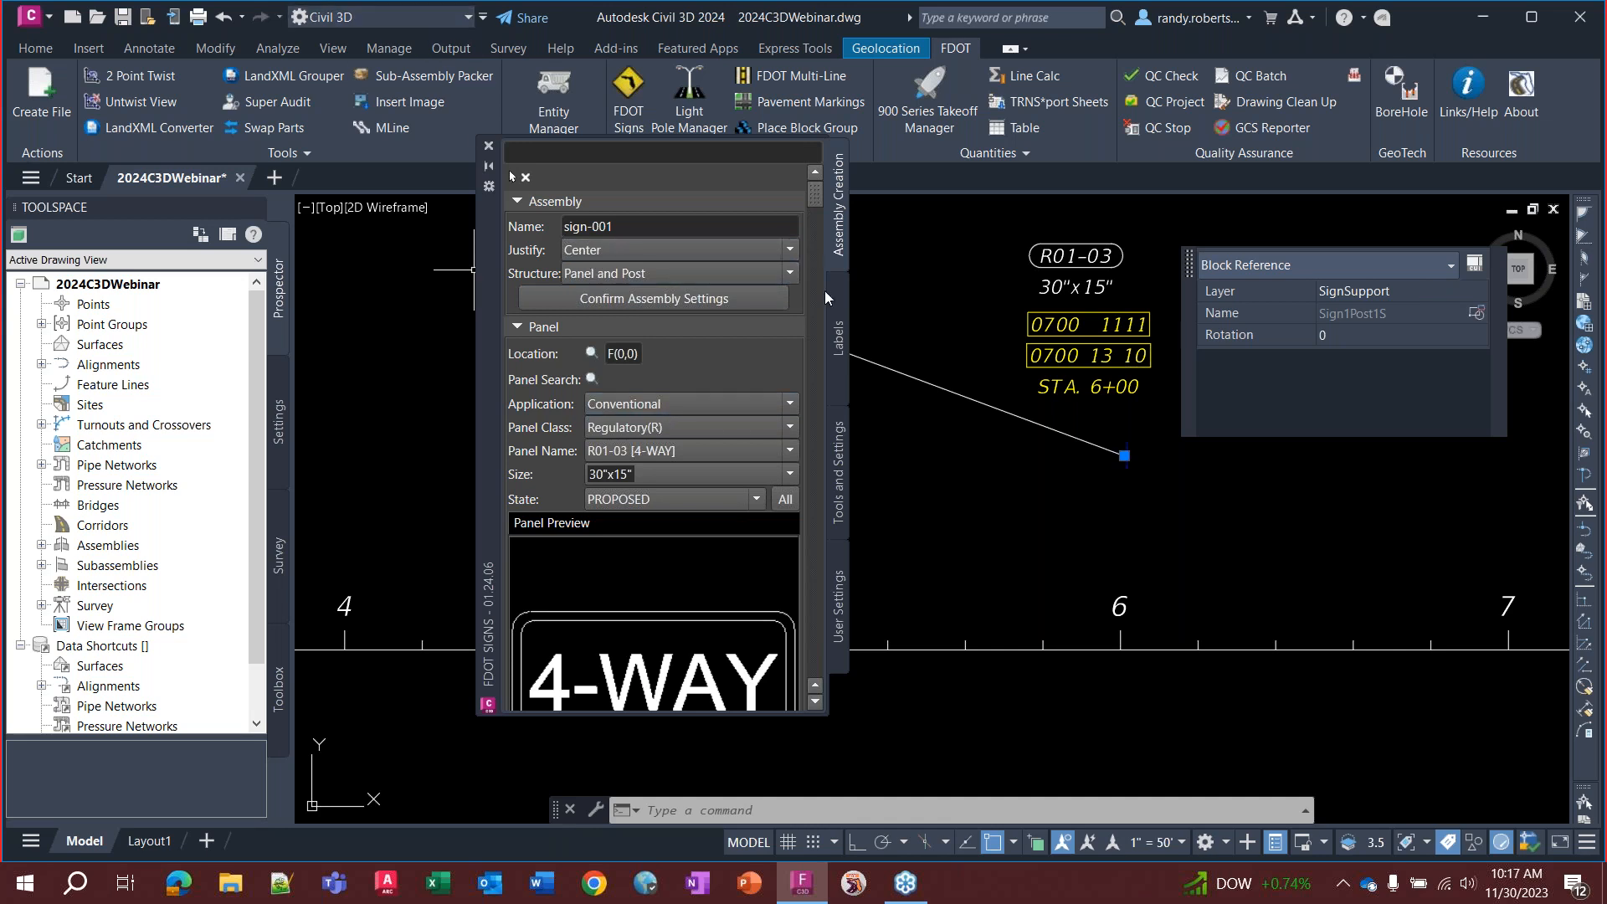
{"action": "left_click", "coordinate": [1128, 525]}
{"action": "left_click", "coordinate": [946, 465]}
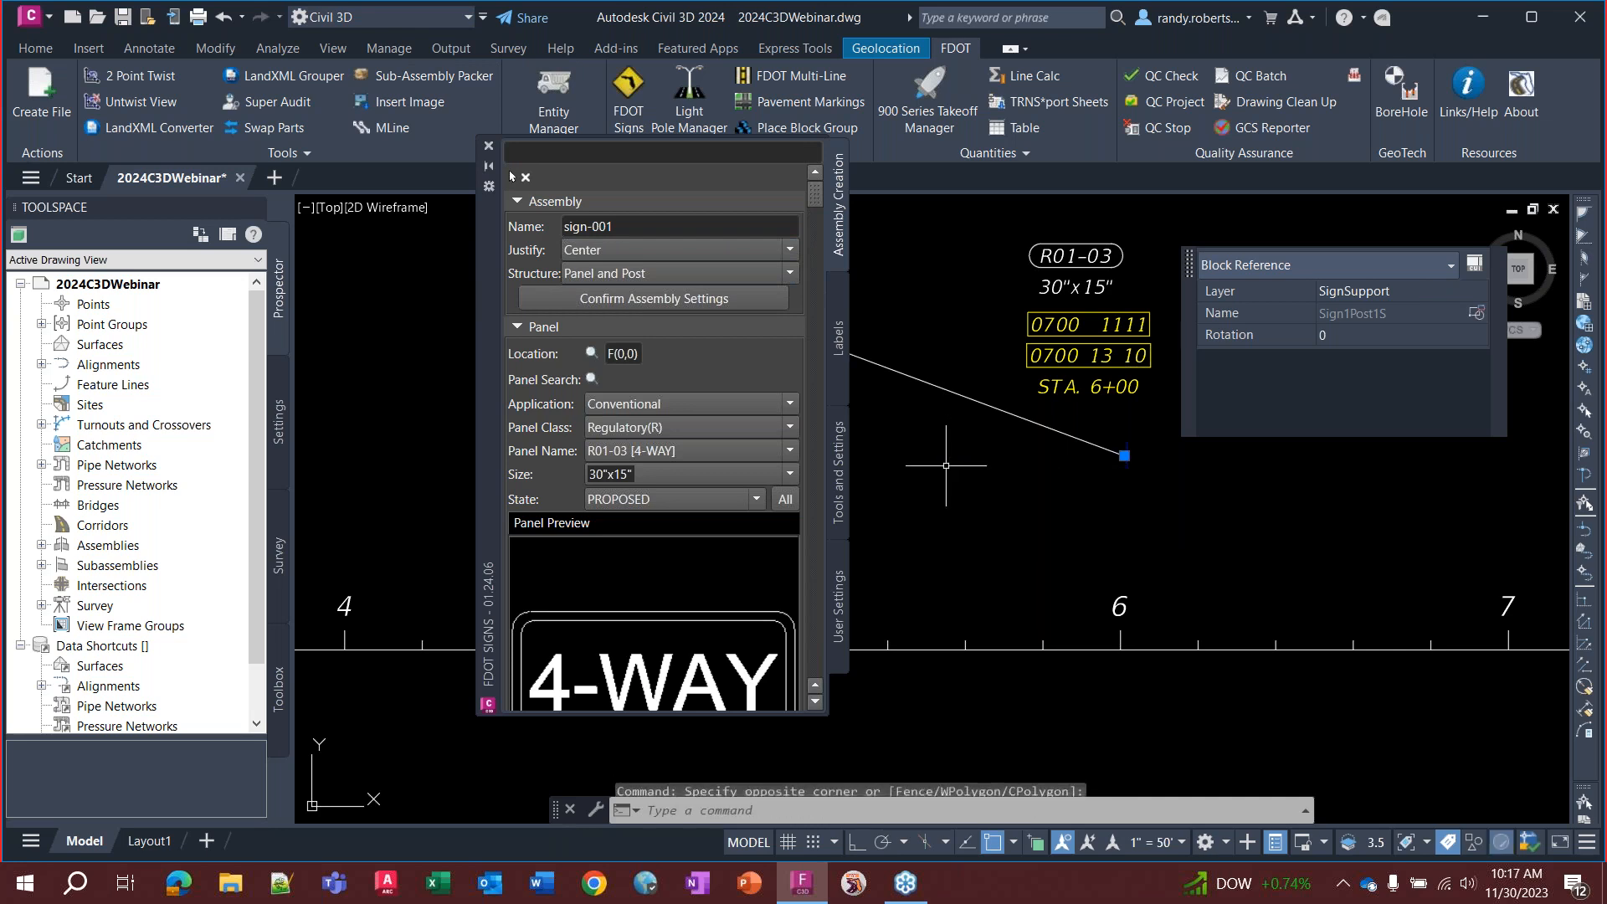
{"action": "scroll", "coordinate": [946, 466], "scroll_direction": "down", "scroll_amount": 4}
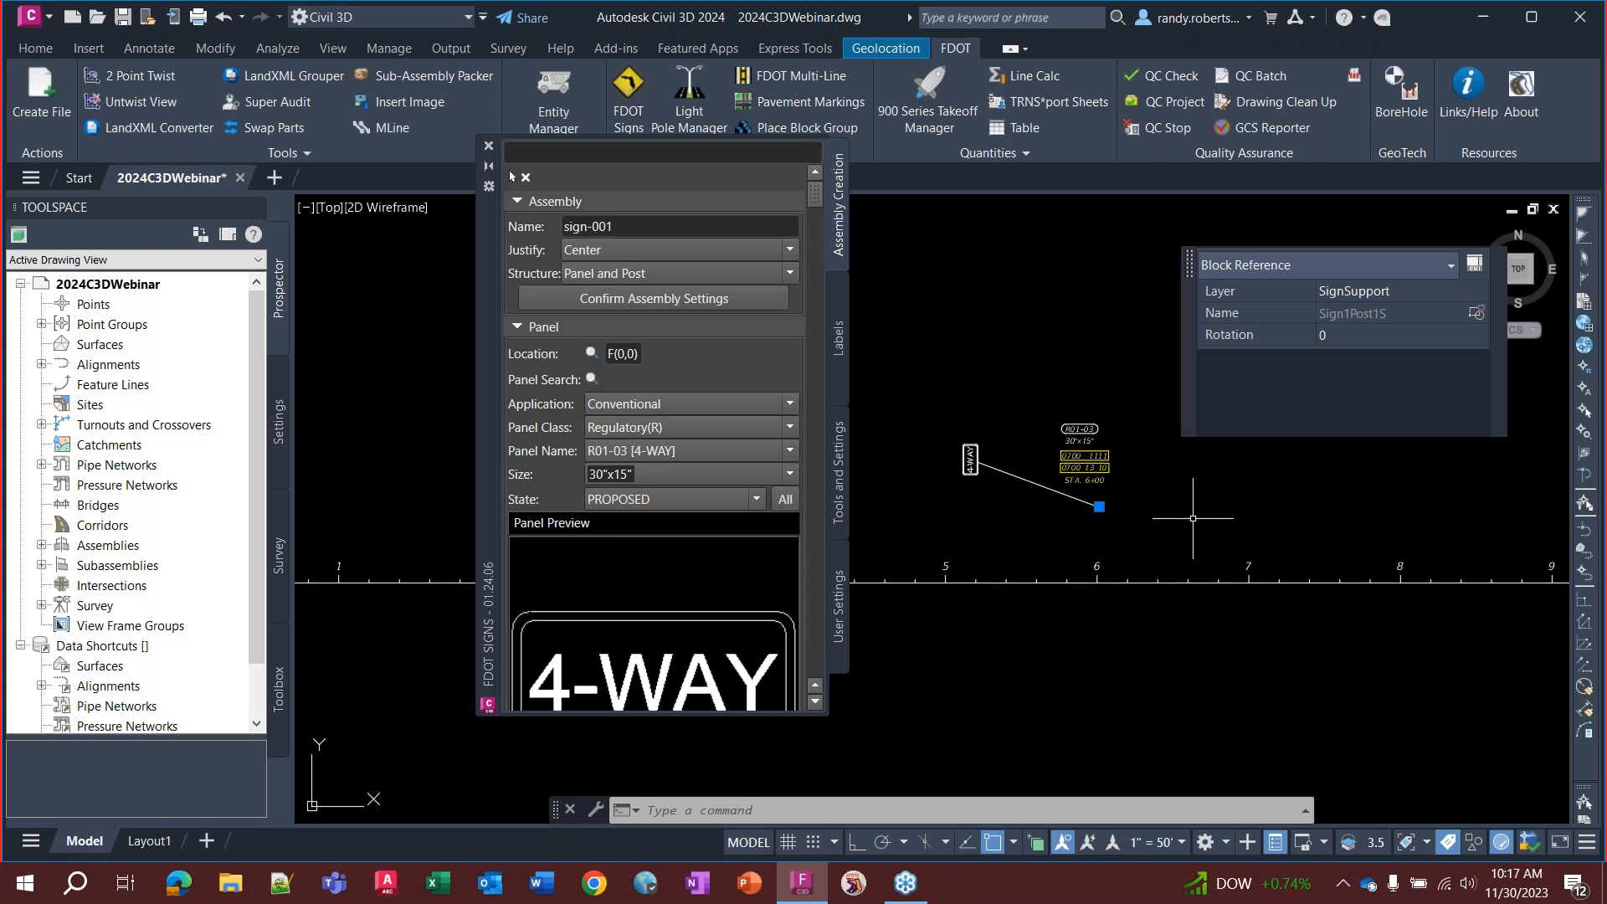
{"action": "scroll", "coordinate": [1129, 519], "scroll_direction": "up", "scroll_amount": 3}
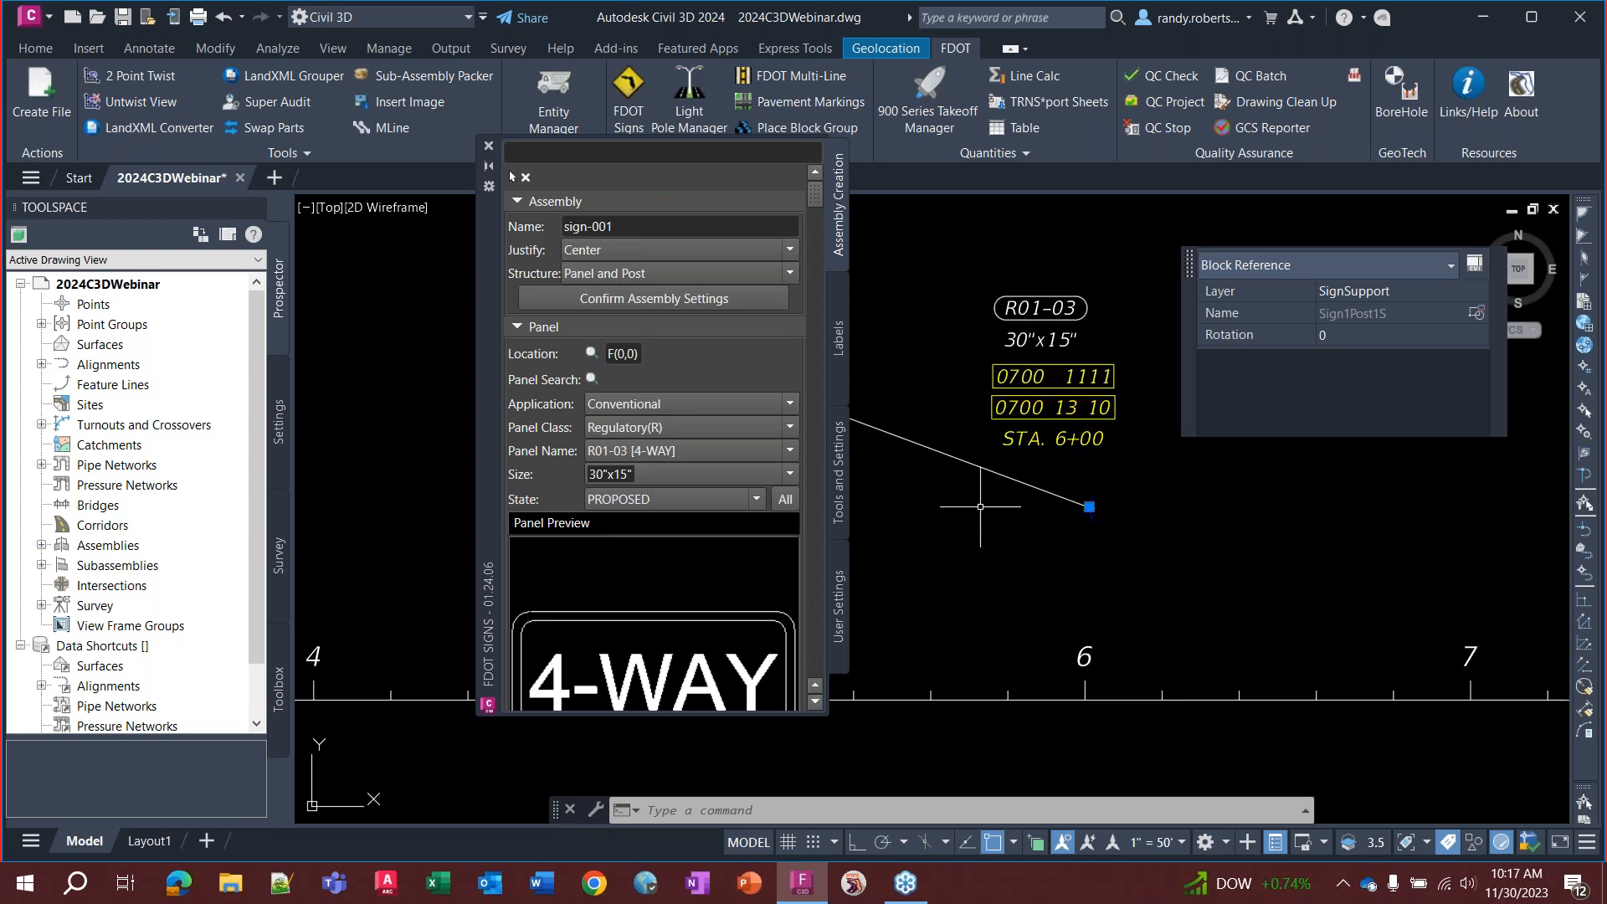
{"action": "scroll", "coordinate": [1021, 502], "scroll_direction": "up", "scroll_amount": 2}
{"action": "middle_click_drag", "start_coordinate": [979, 524], "coordinate": [1111, 634]}
{"action": "left_click", "coordinate": [1061, 517]}
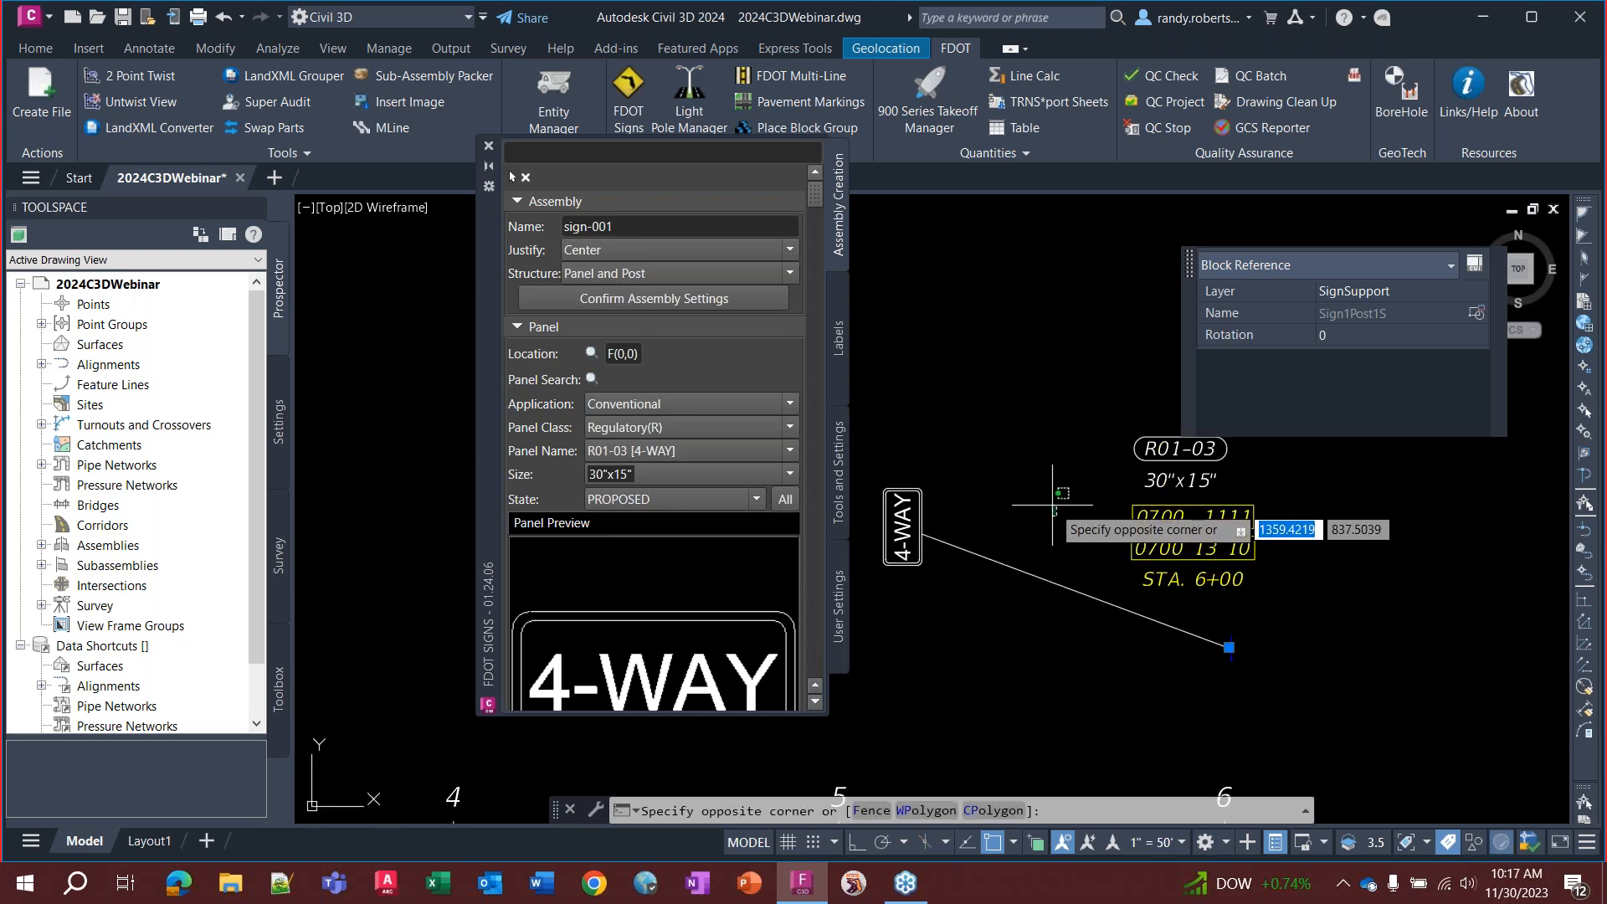
{"action": "key", "text": "Escape"}
{"action": "key", "text": "Escape"}
{"action": "key", "text": "Escape"}
{"action": "mouse_move", "coordinate": [1043, 591]}
{"action": "middle_mouse_down"}
{"action": "mouse_move", "coordinate": [1039, 524]}
{"action": "mouse_move", "coordinate": [1065, 522]}
{"action": "middle_mouse_up"}
{"action": "scroll", "coordinate": [1064, 522], "scroll_direction": "down", "scroll_amount": 2}
{"action": "scroll", "coordinate": [1130, 576], "scroll_direction": "up", "scroll_amount": 4}
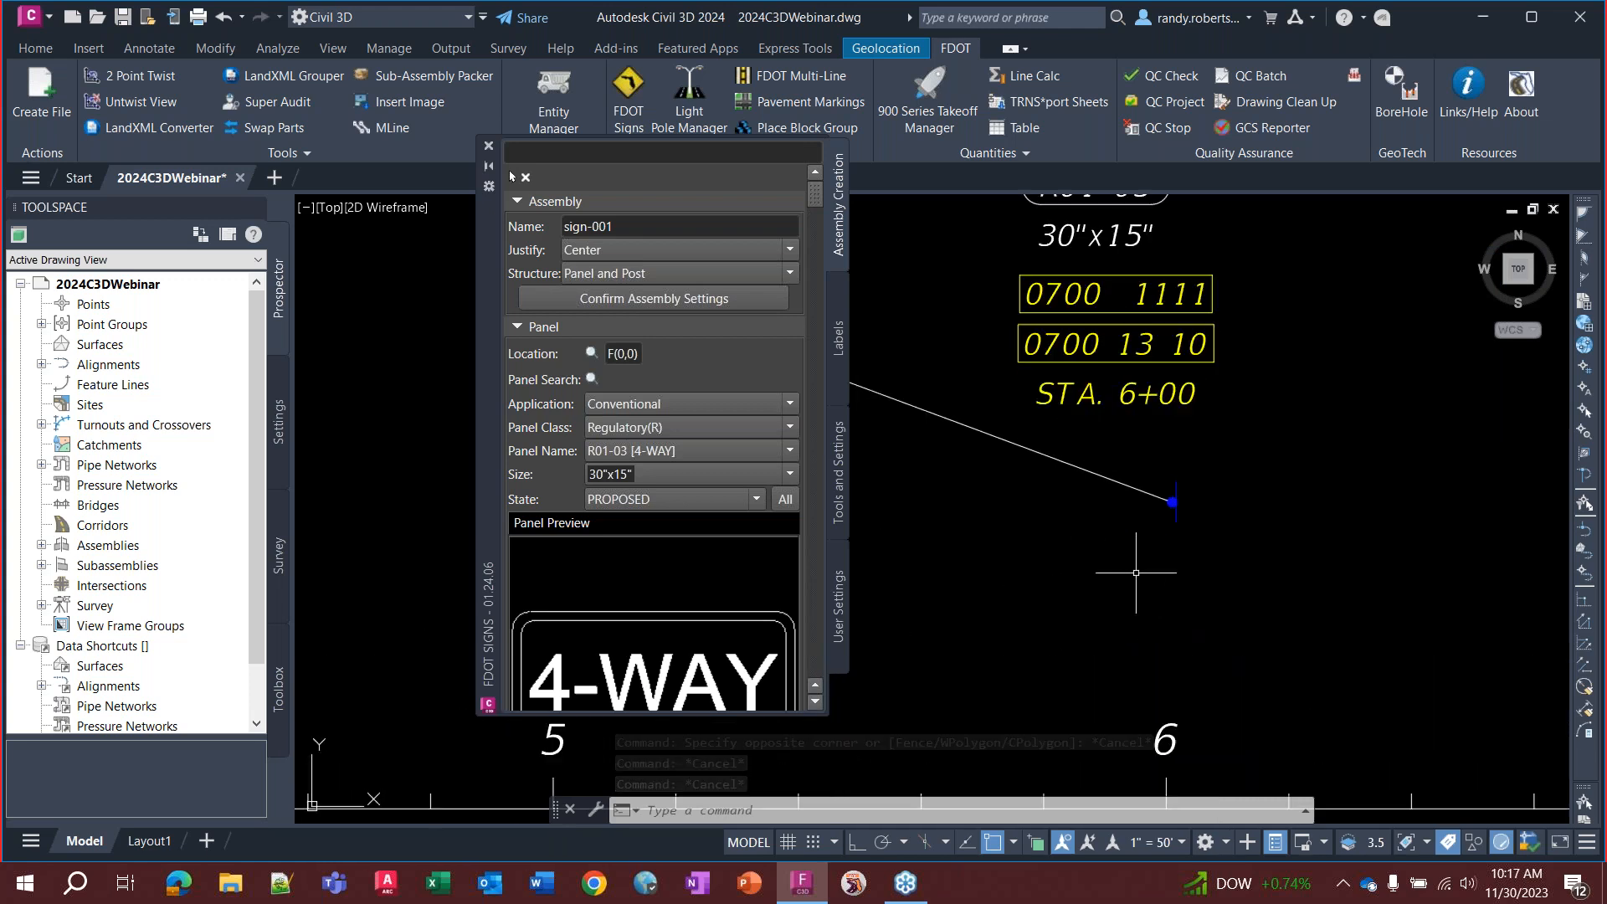
Move the sign post farther along the alignment to about station 6+17
{"action": "left_click", "coordinate": [1136, 556]}
{"action": "left_click", "coordinate": [1306, 417]}
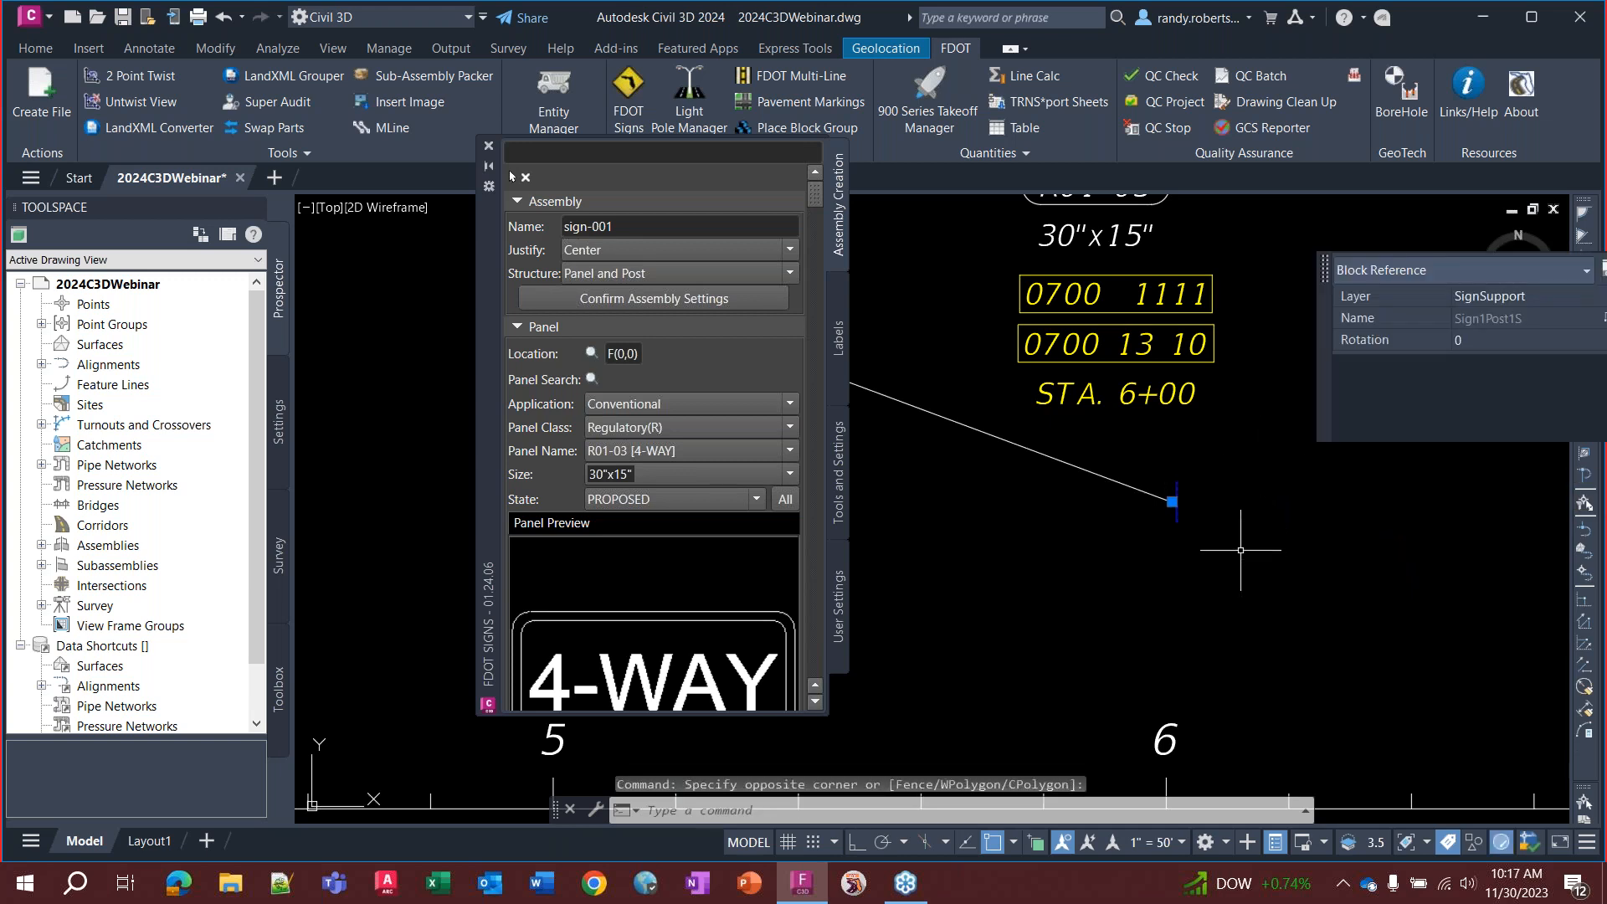
{"action": "right_click", "coordinate": [1243, 551]}
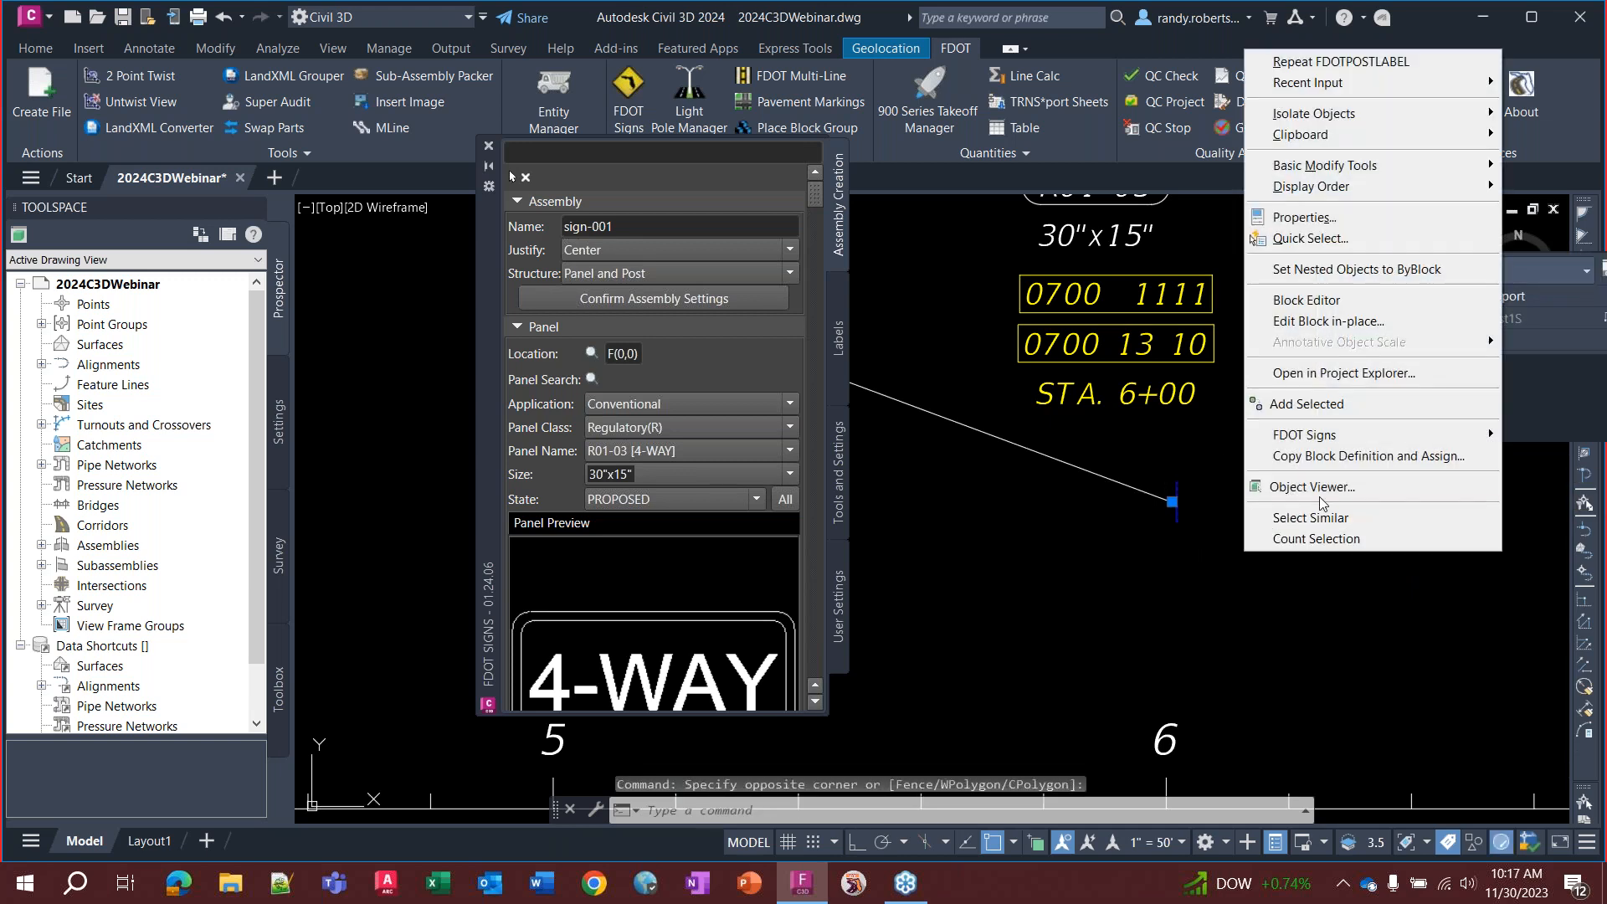
{"action": "mouse_move", "coordinate": [1323, 166]}
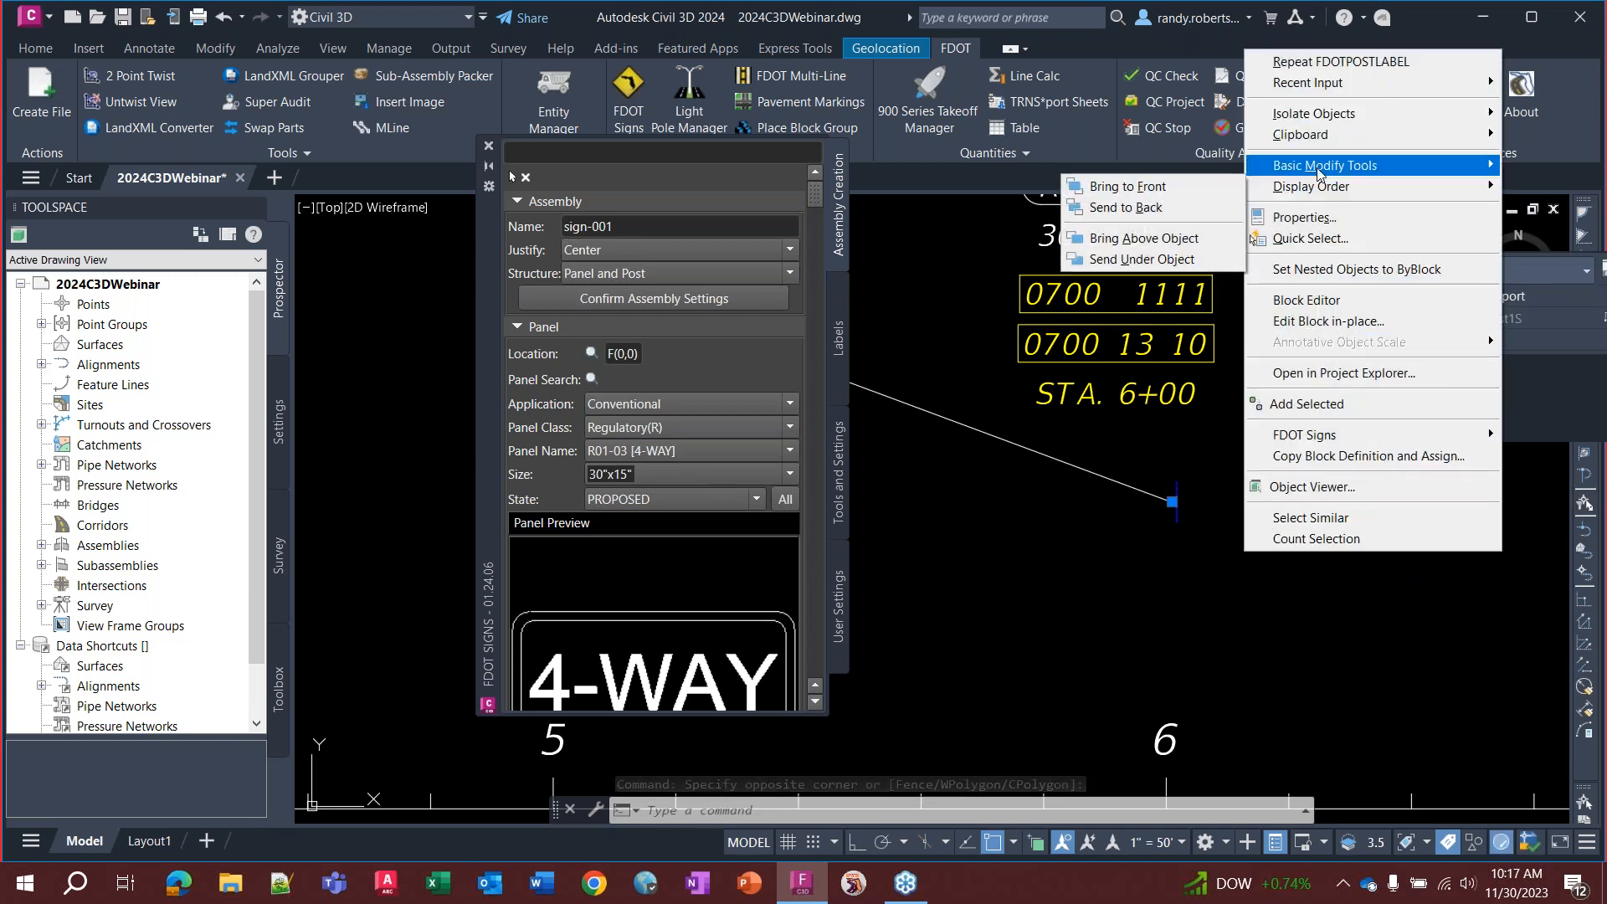
{"action": "left_click", "coordinate": [1188, 168]}
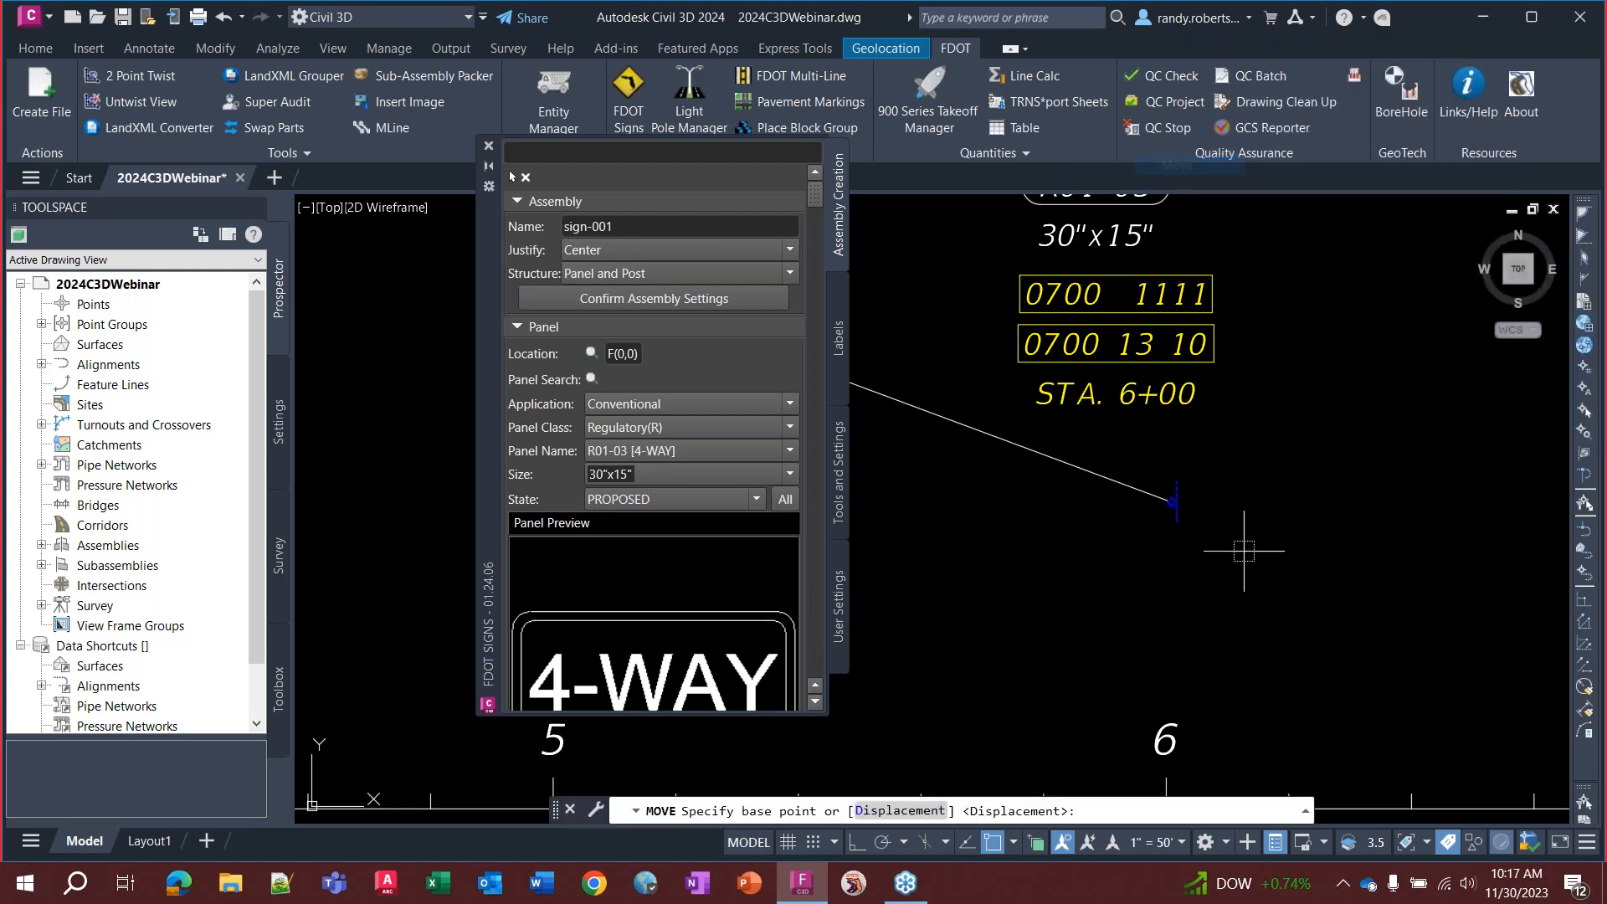
{"action": "left_click", "coordinate": [1049, 578]}
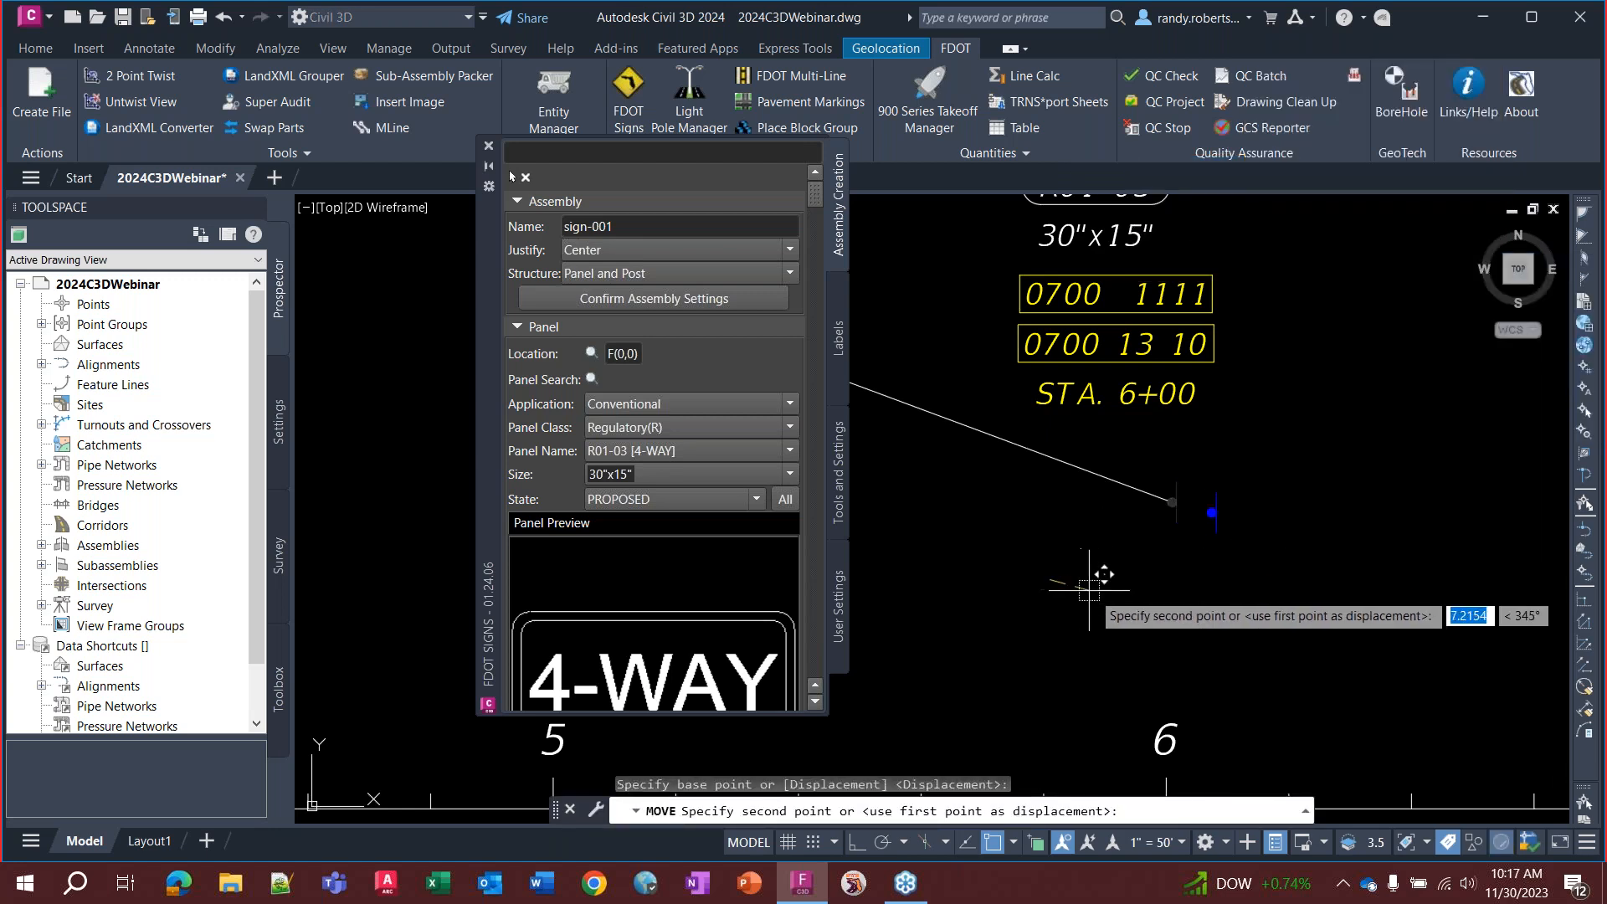
{"action": "left_click", "coordinate": [1146, 611]}
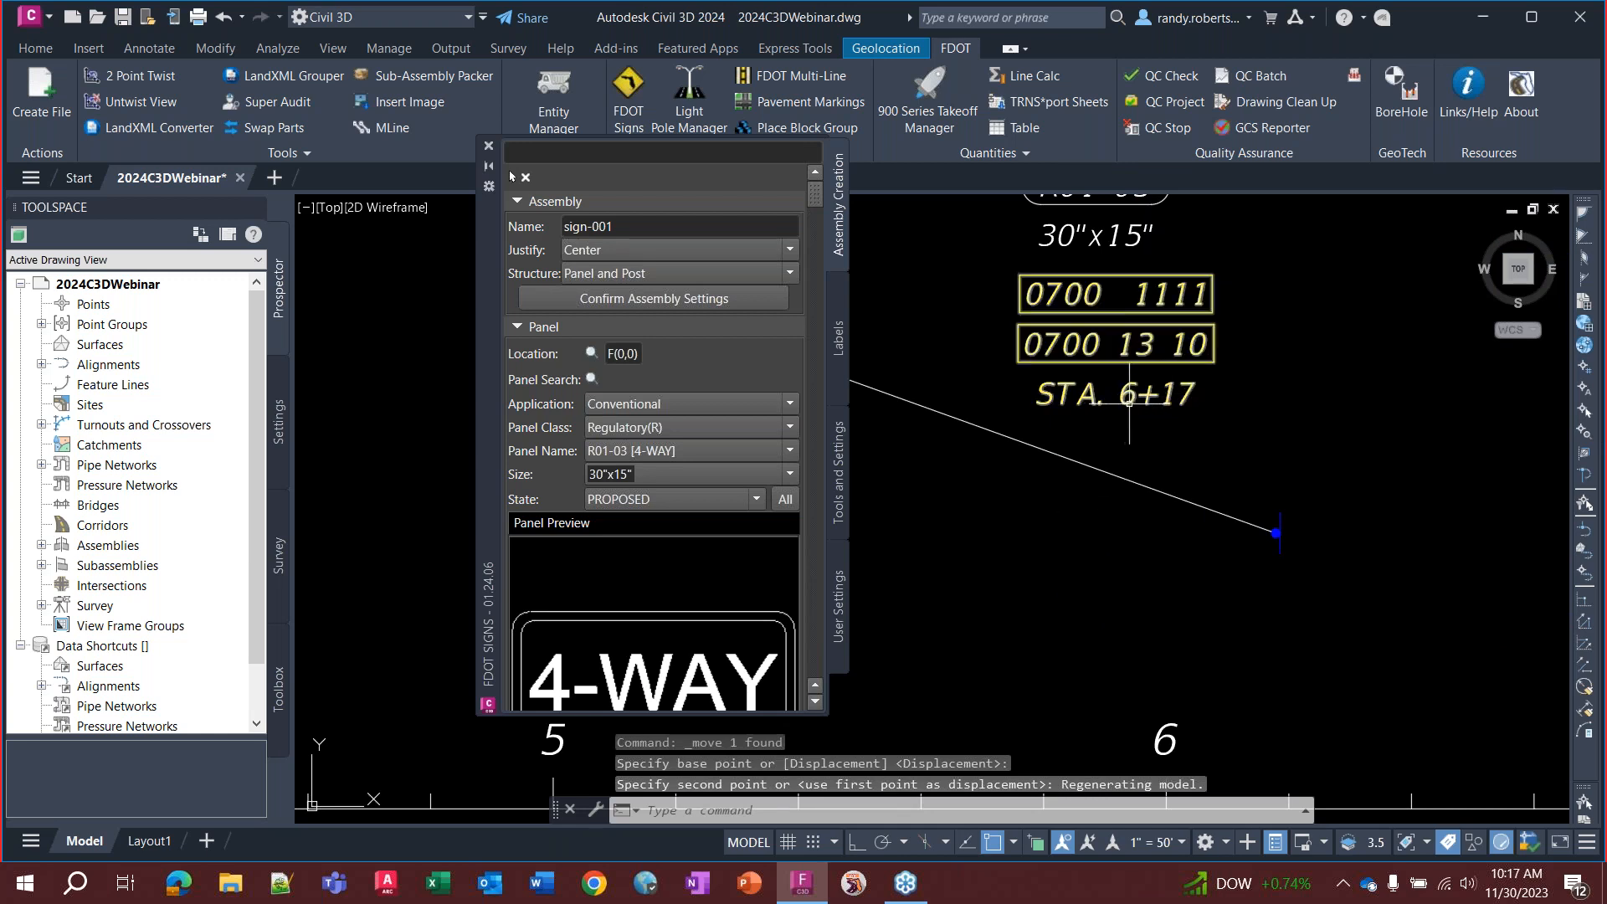
{"action": "scroll", "coordinate": [1094, 555], "scroll_direction": "down", "scroll_amount": 4}
{"action": "middle_click_drag", "start_coordinate": [1023, 564], "coordinate": [1055, 525]}
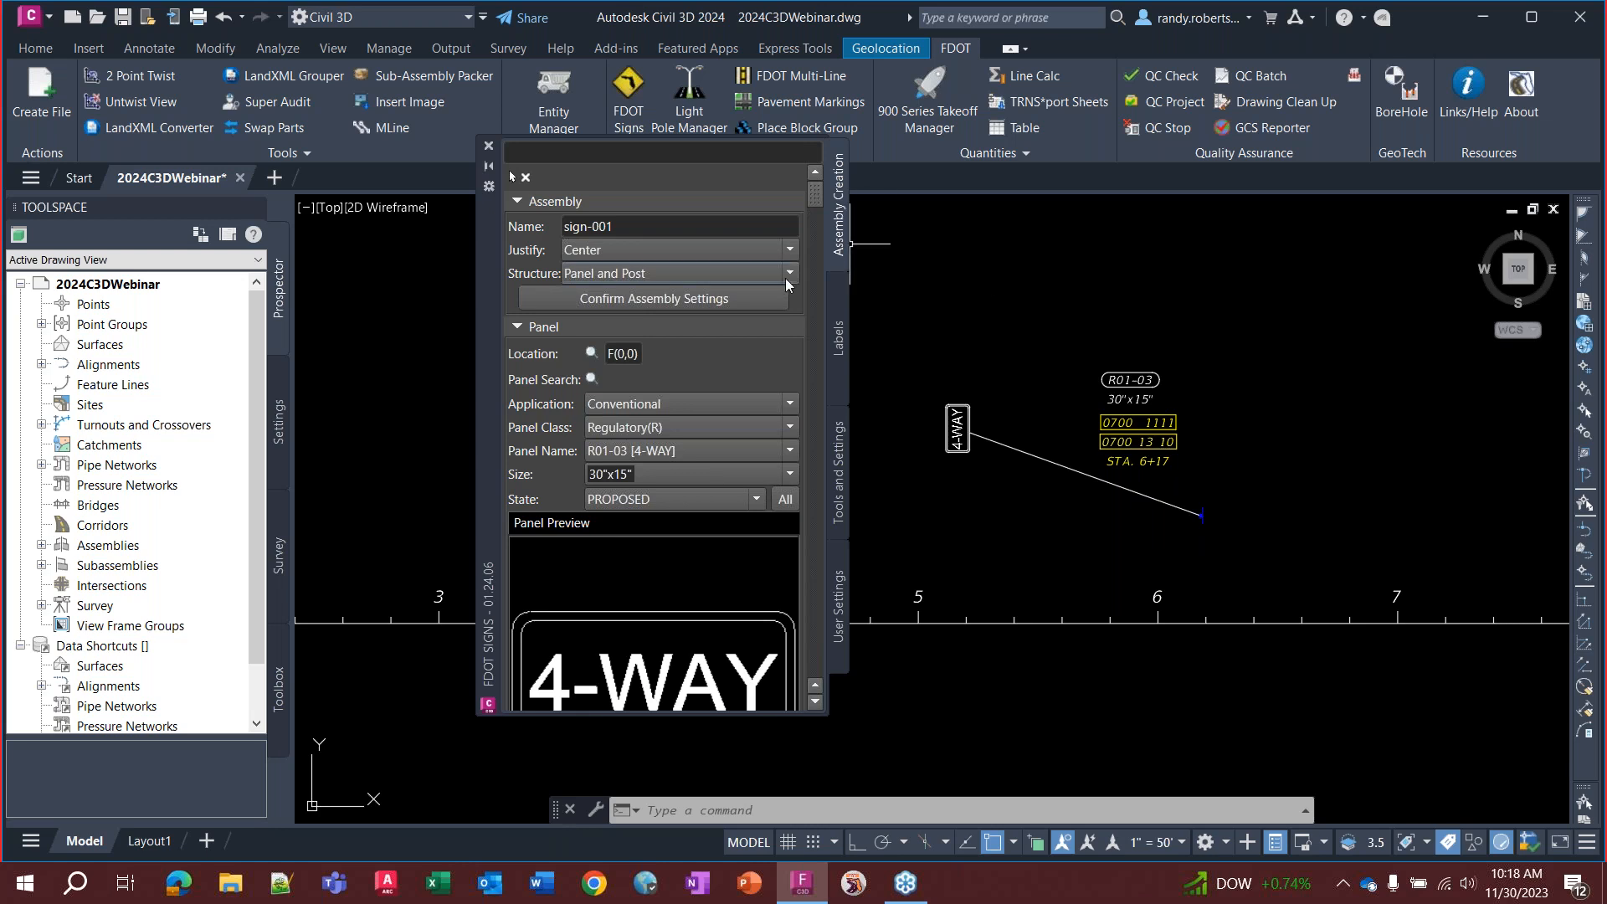
Review the assembly's post settings and the label placement and save/recall settings
{"action": "scroll", "coordinate": [611, 330], "scroll_direction": "down", "scroll_amount": 6}
{"action": "scroll", "coordinate": [628, 358], "scroll_direction": "down", "scroll_amount": 5}
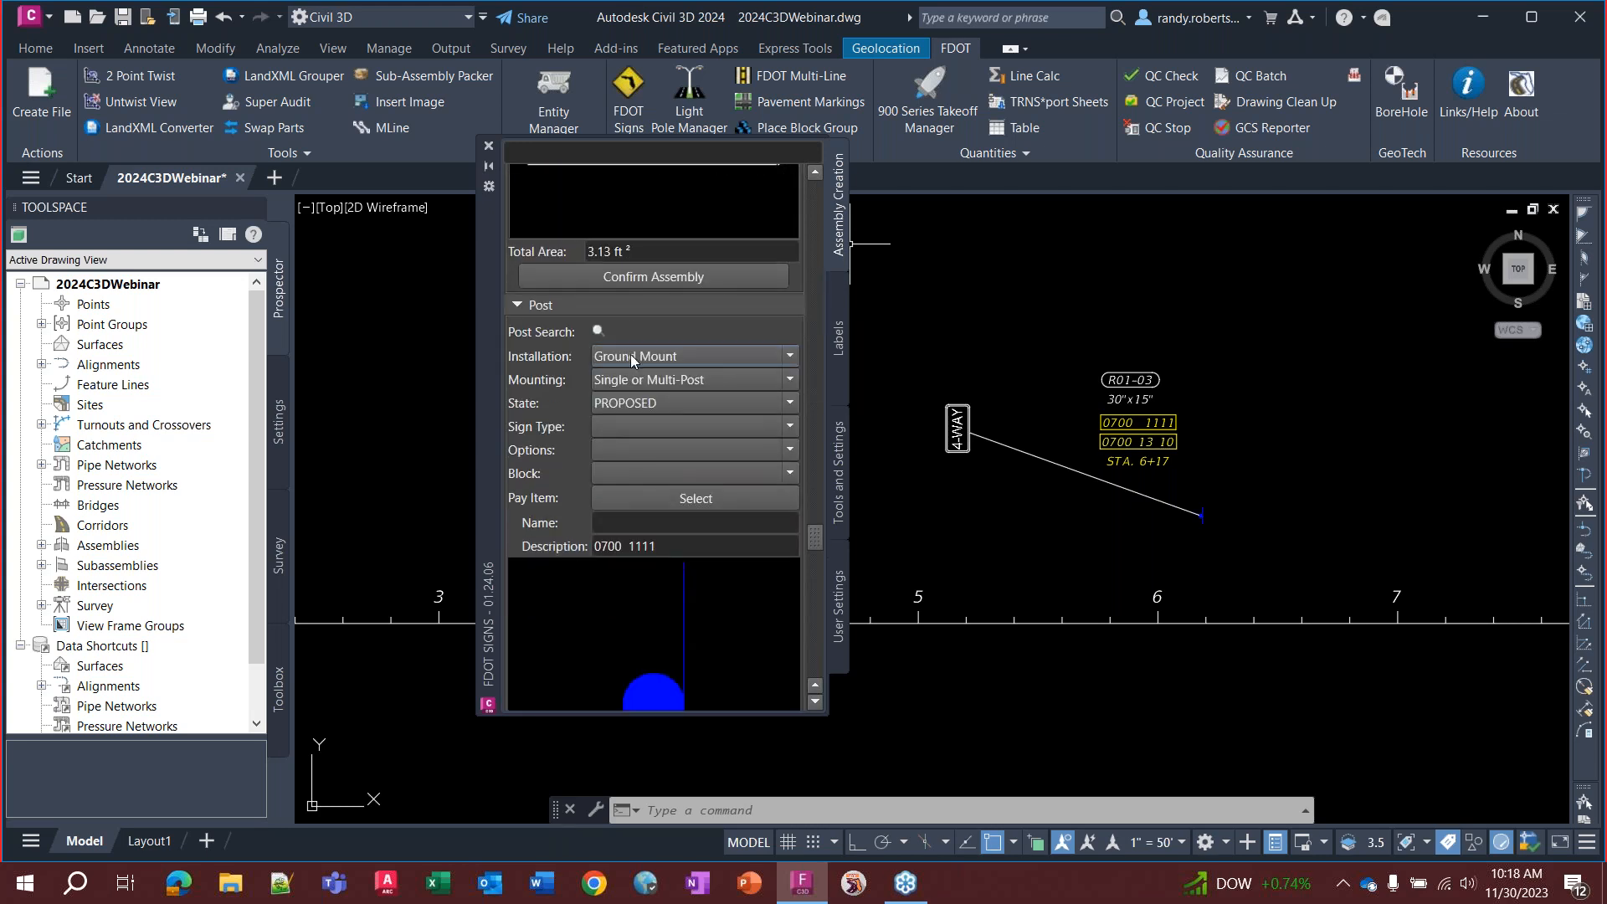
{"action": "left_click", "coordinate": [837, 350]}
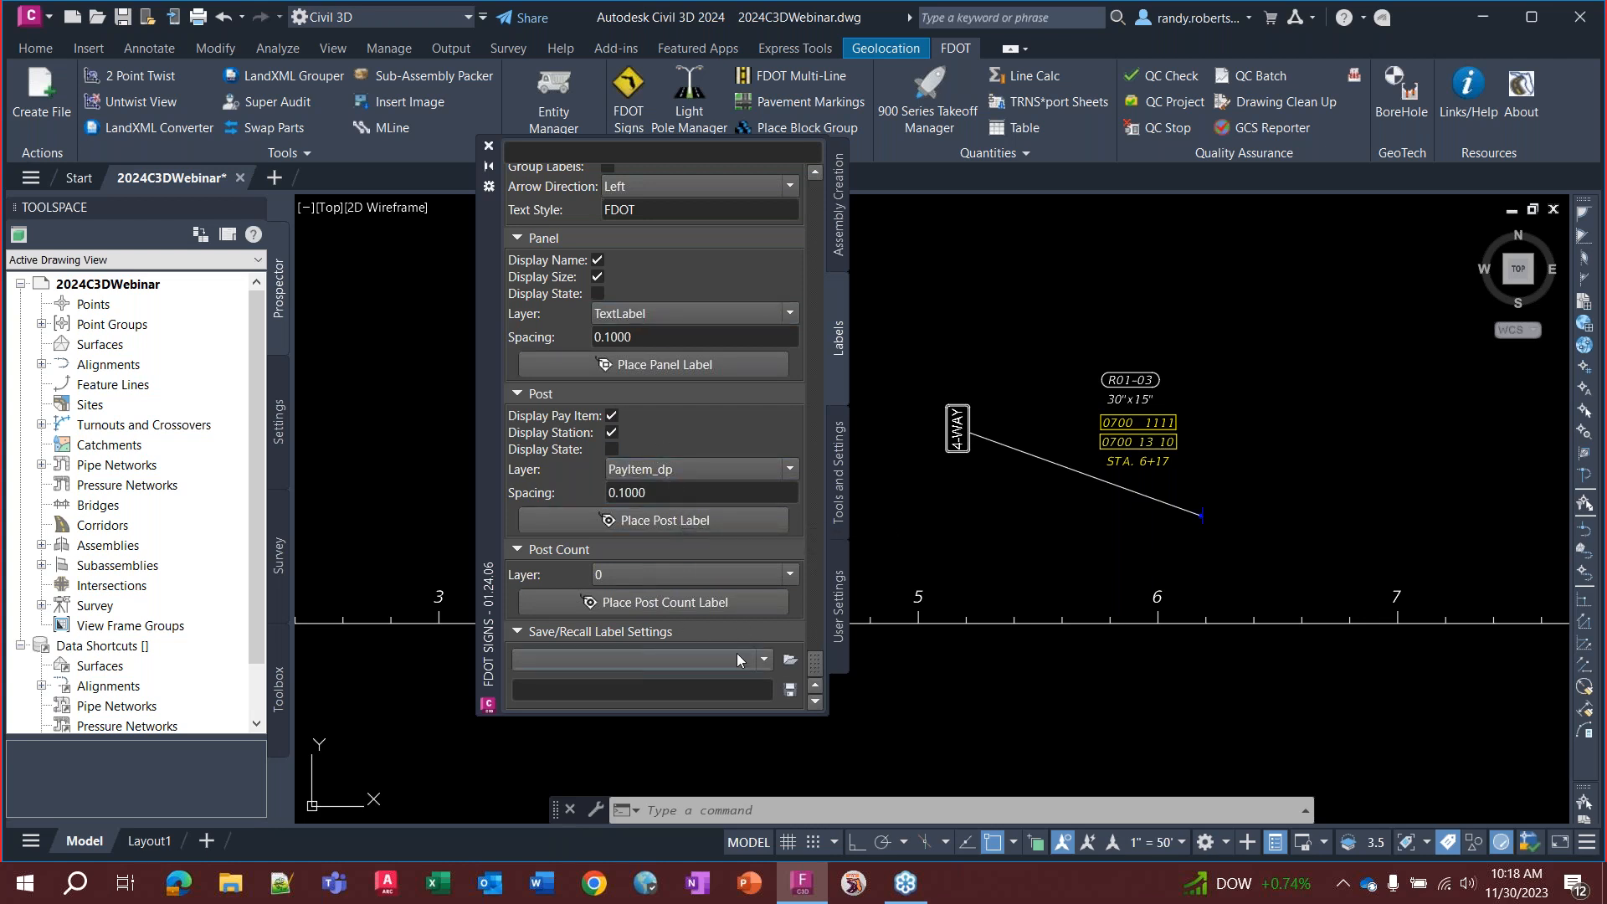
Switch the sign tools to the quick bar, close it, and return to the general user settings in the full FDOT Signs palette
{"action": "left_click", "coordinate": [839, 502]}
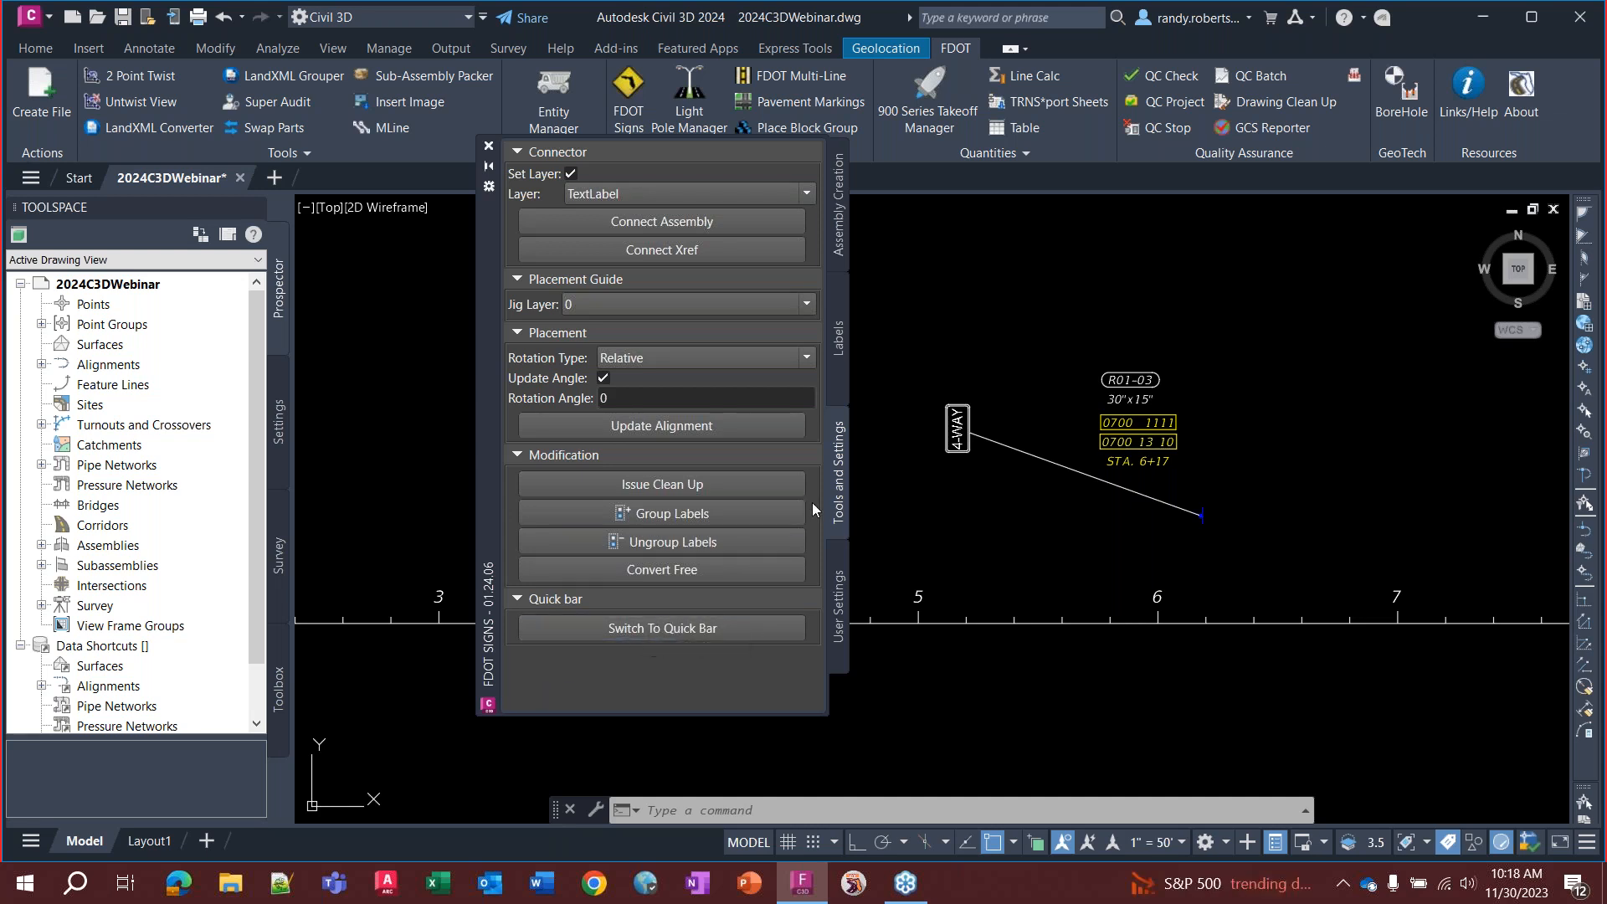
{"action": "left_click", "coordinate": [636, 636]}
{"action": "mouse_move", "coordinate": [125, 128]}
{"action": "left_mouse_down"}
{"action": "mouse_move", "coordinate": [376, 272]}
{"action": "mouse_move", "coordinate": [446, 286]}
{"action": "left_mouse_up"}
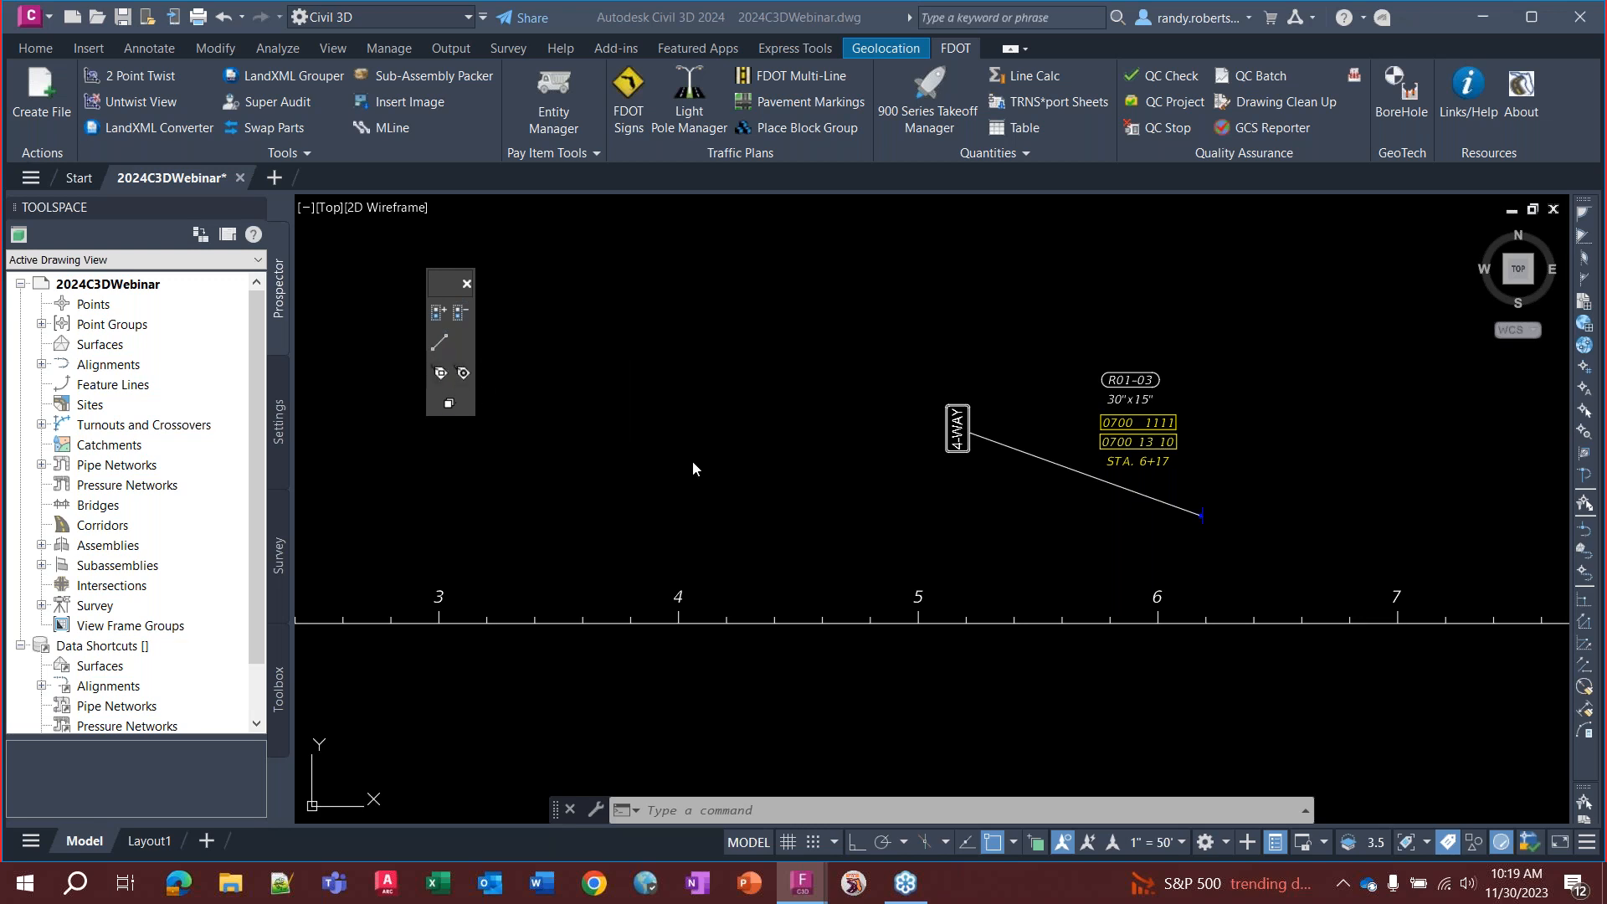
{"action": "left_click", "coordinate": [467, 283]}
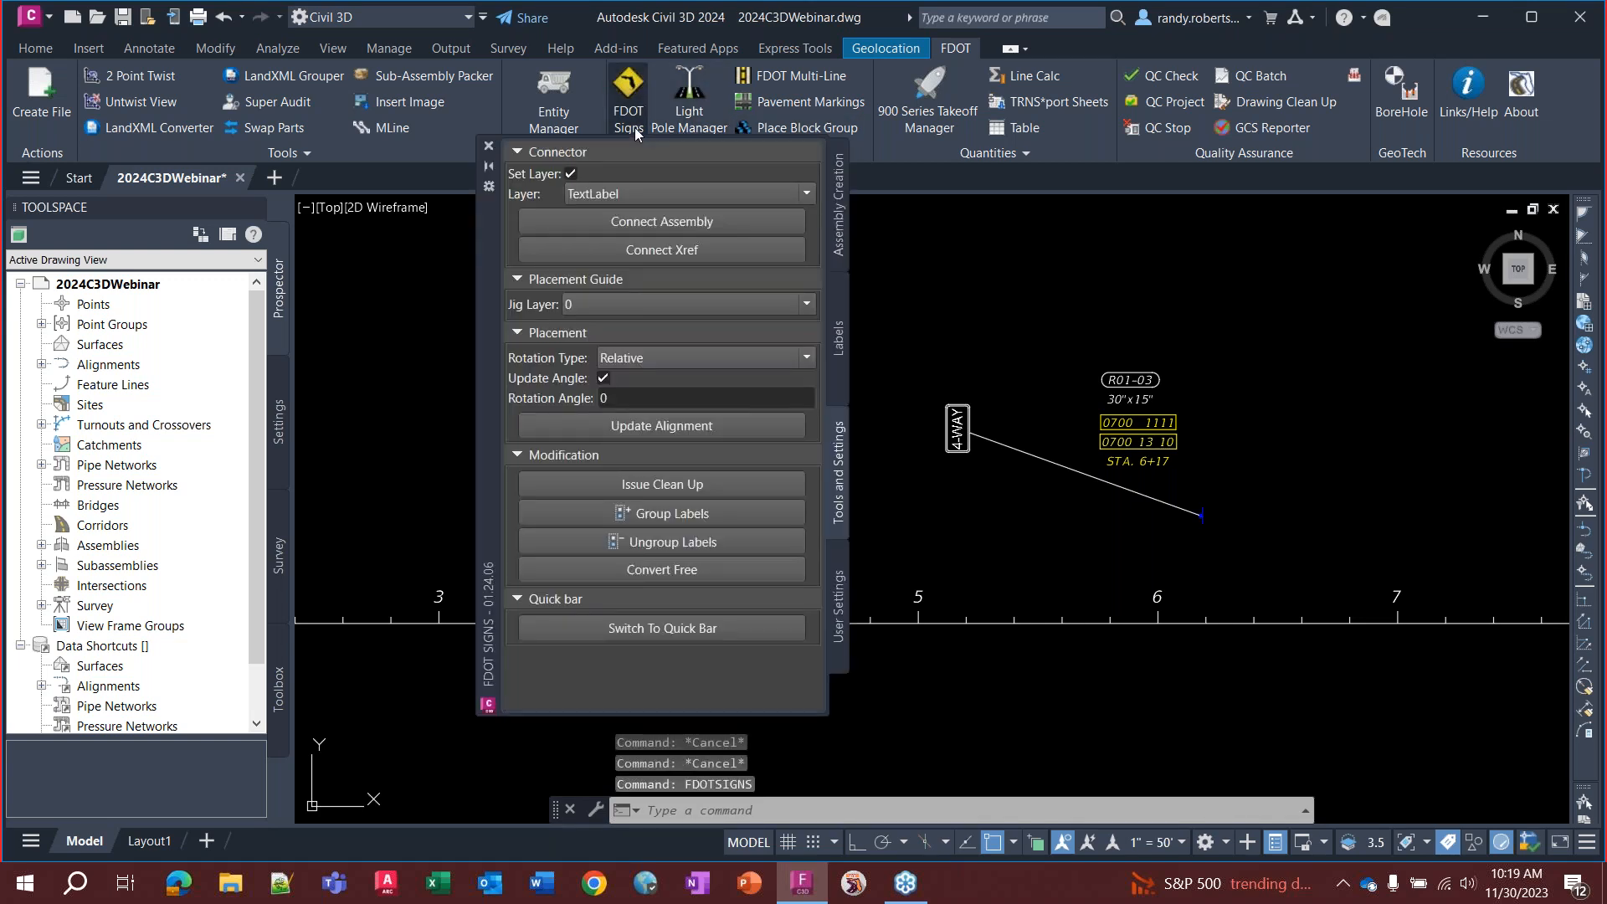
{"action": "left_click", "coordinate": [840, 586]}
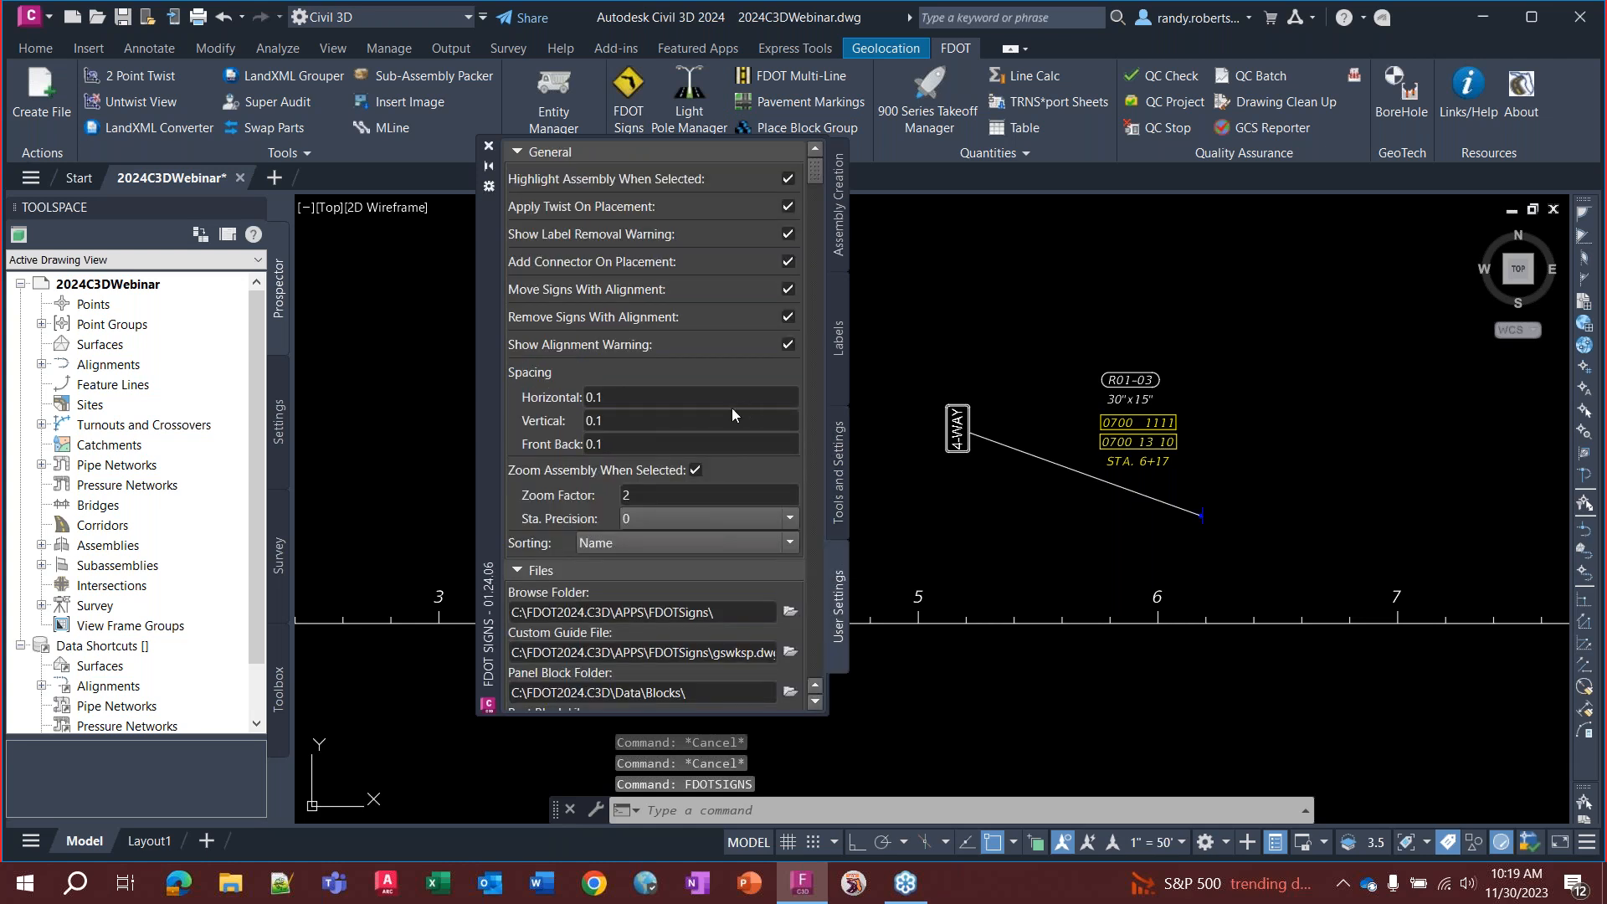
Review the file path, admin and default-loading settings in the FDOT Signs user settings, and close the palette
{"action": "scroll", "coordinate": [613, 390], "scroll_direction": "down", "scroll_amount": 3}
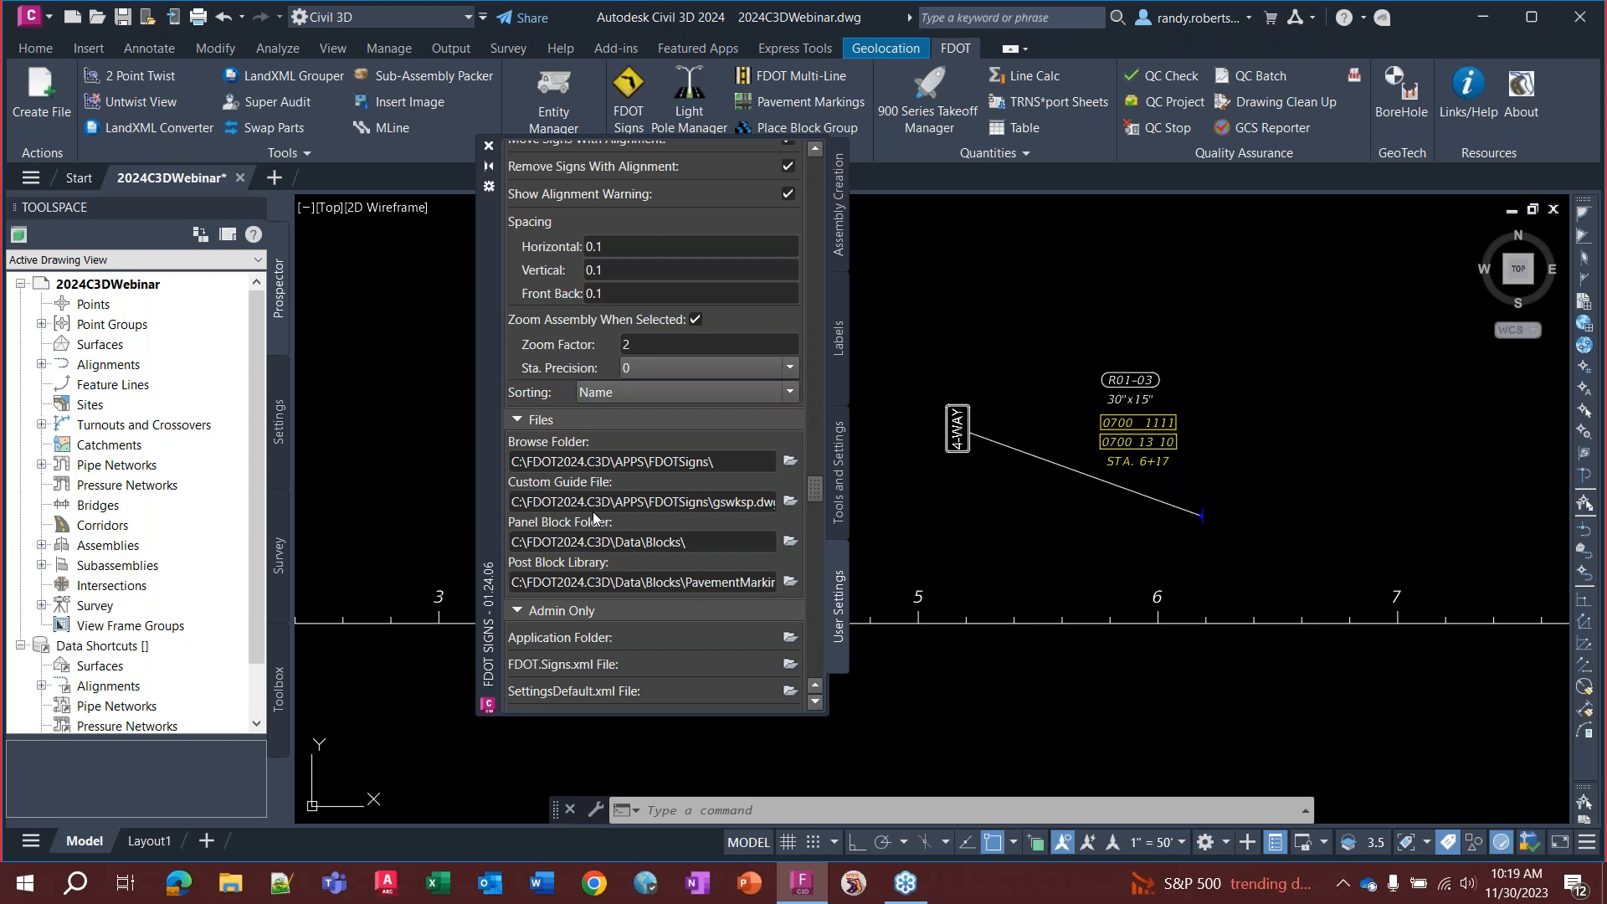
{"action": "scroll", "coordinate": [623, 519], "scroll_direction": "down", "scroll_amount": 2}
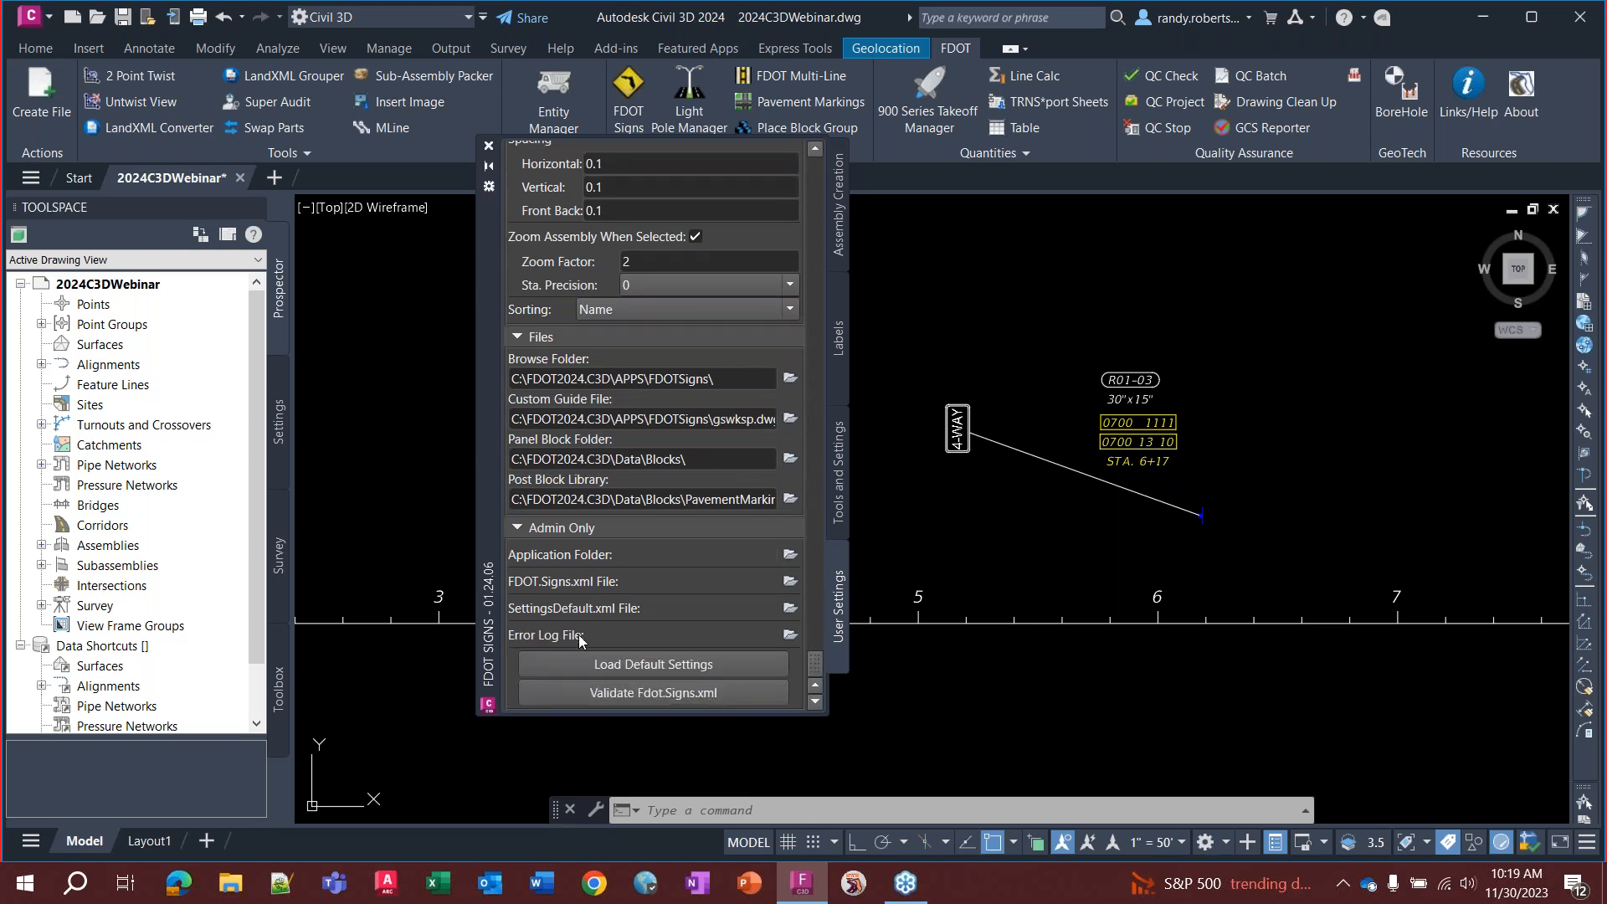
{"action": "scroll", "coordinate": [578, 515], "scroll_direction": "up", "scroll_amount": 1}
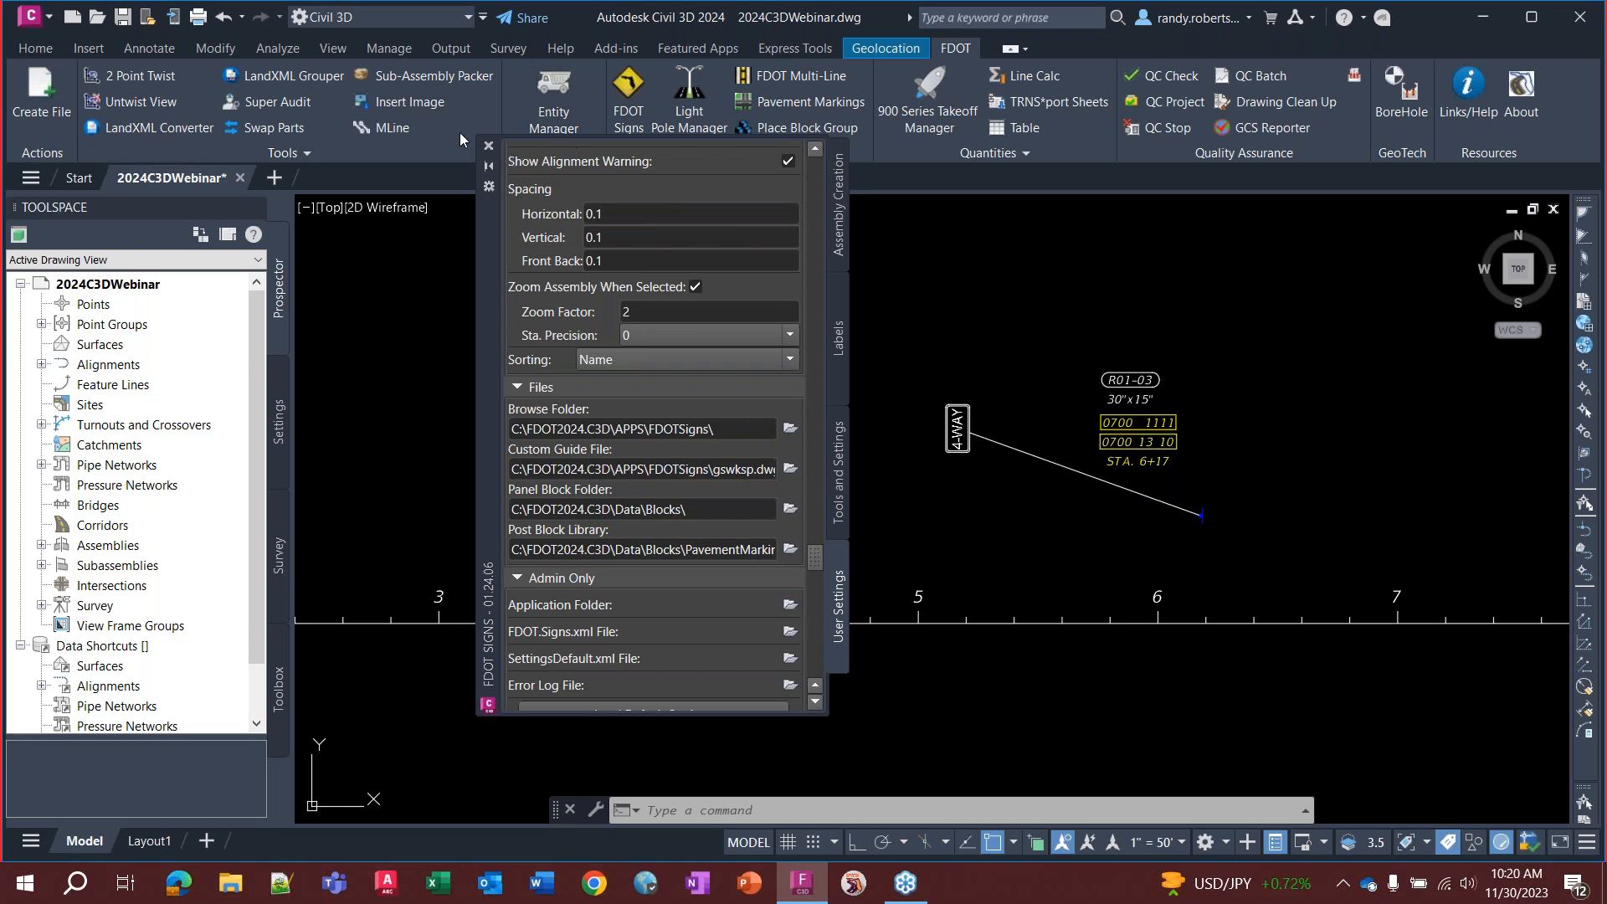
{"action": "left_click", "coordinate": [488, 146]}
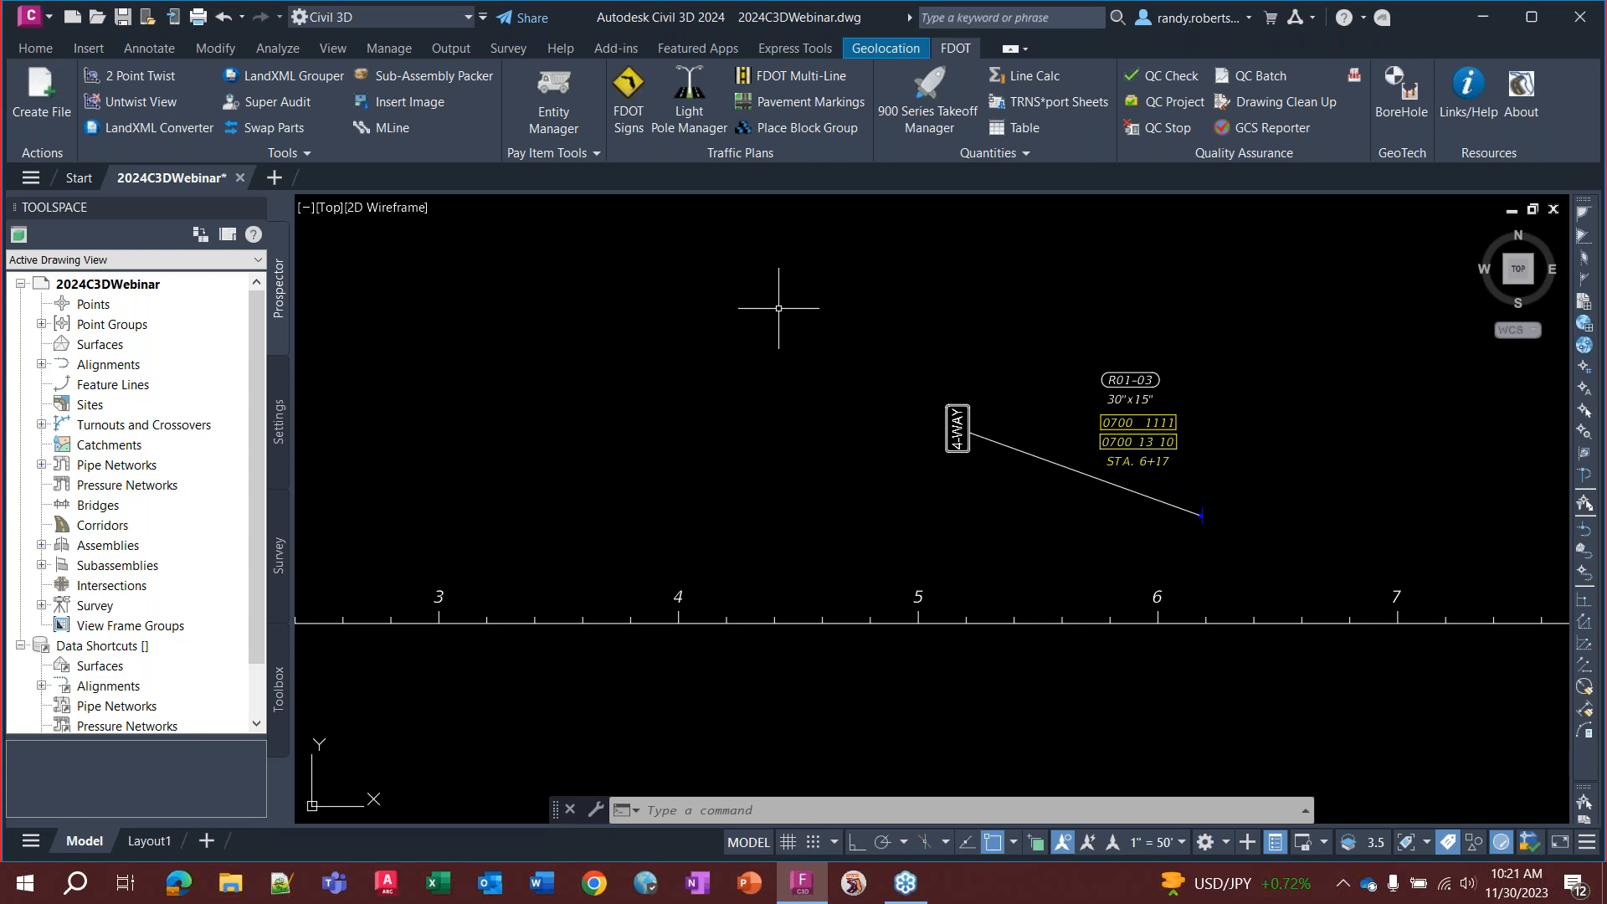
Open the FDOT Pavement Marking Tool and check the list of available inside stripe patterns
{"action": "left_click", "coordinate": [776, 102]}
{"action": "left_click_drag", "start_coordinate": [200, 49], "coordinate": [361, 63]}
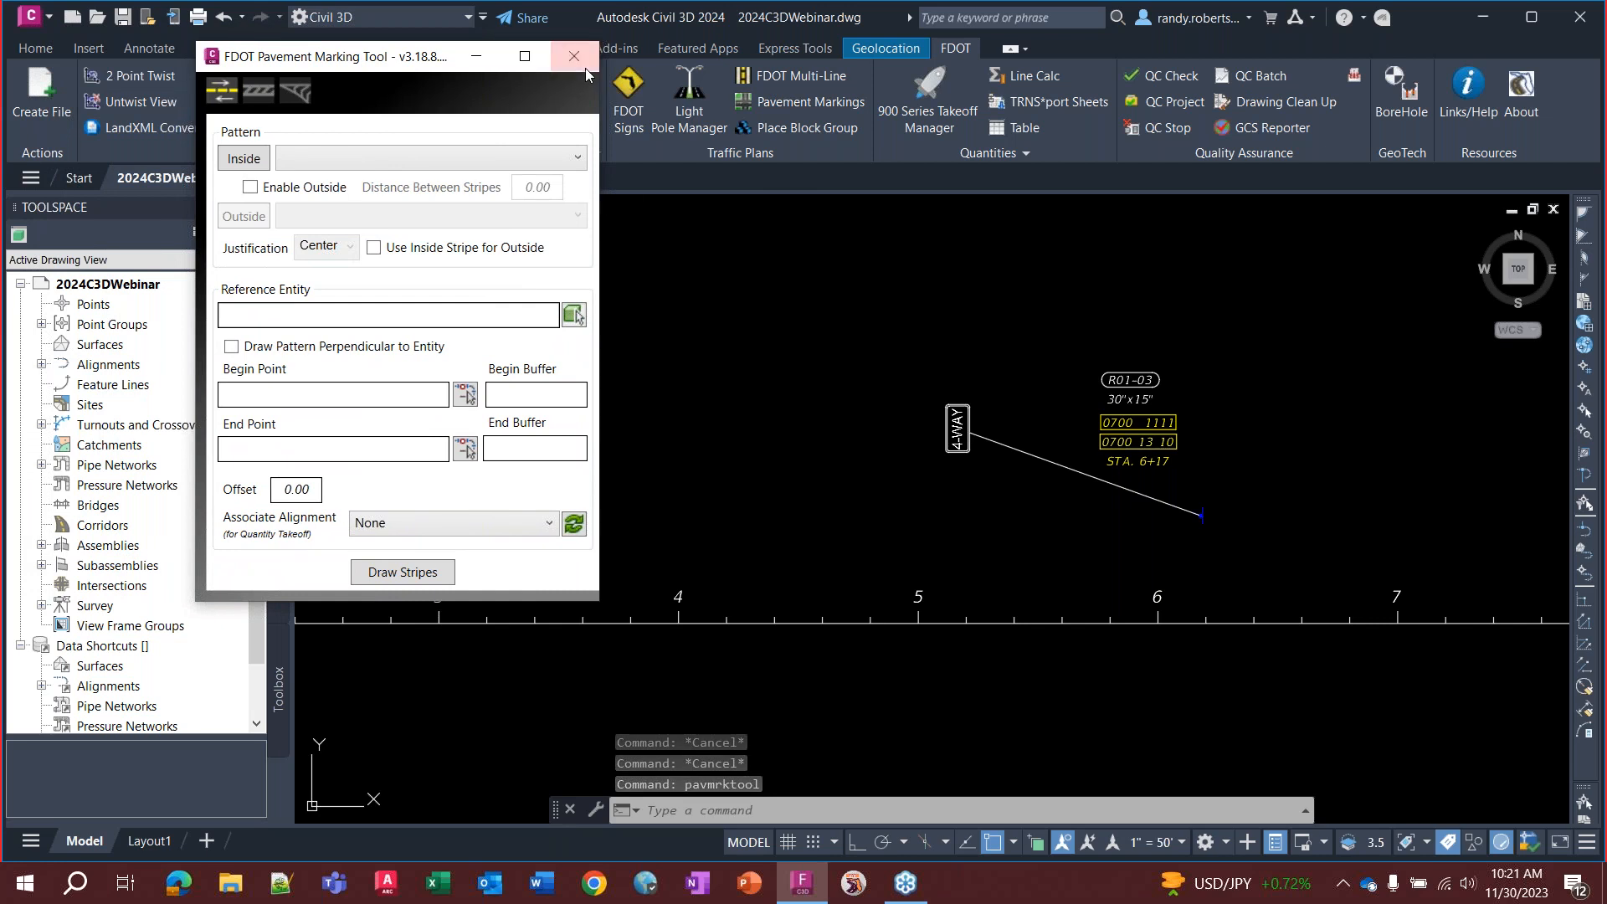
{"action": "left_click_drag", "start_coordinate": [371, 75], "coordinate": [465, 75]}
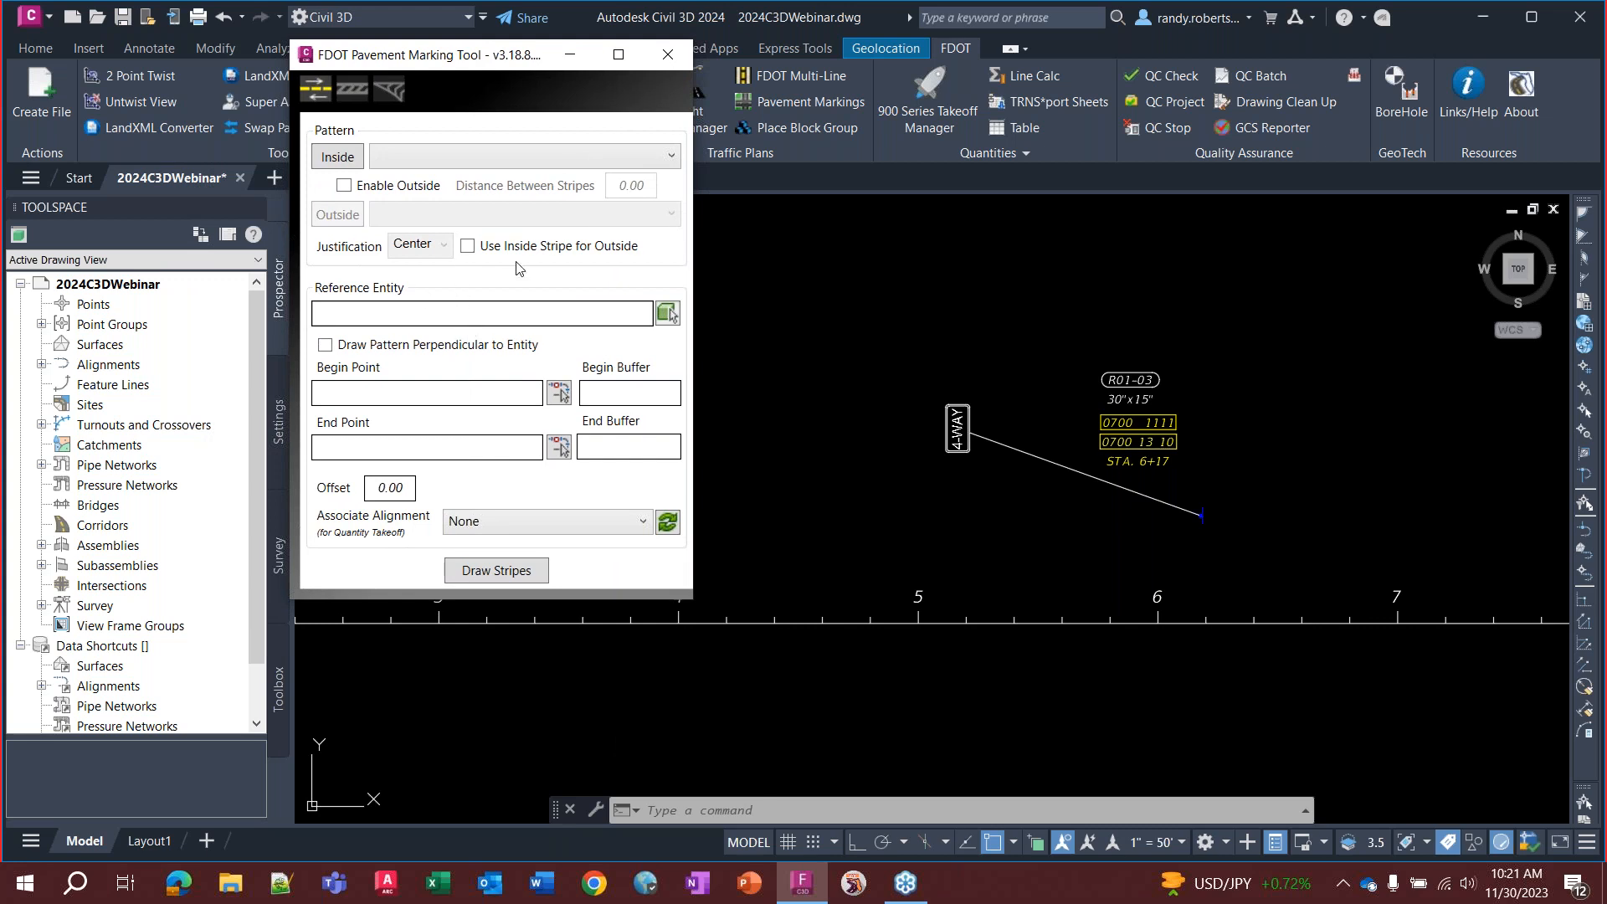
{"action": "left_click", "coordinate": [468, 164]}
{"action": "left_click", "coordinate": [491, 166]}
{"action": "left_click", "coordinate": [494, 164]}
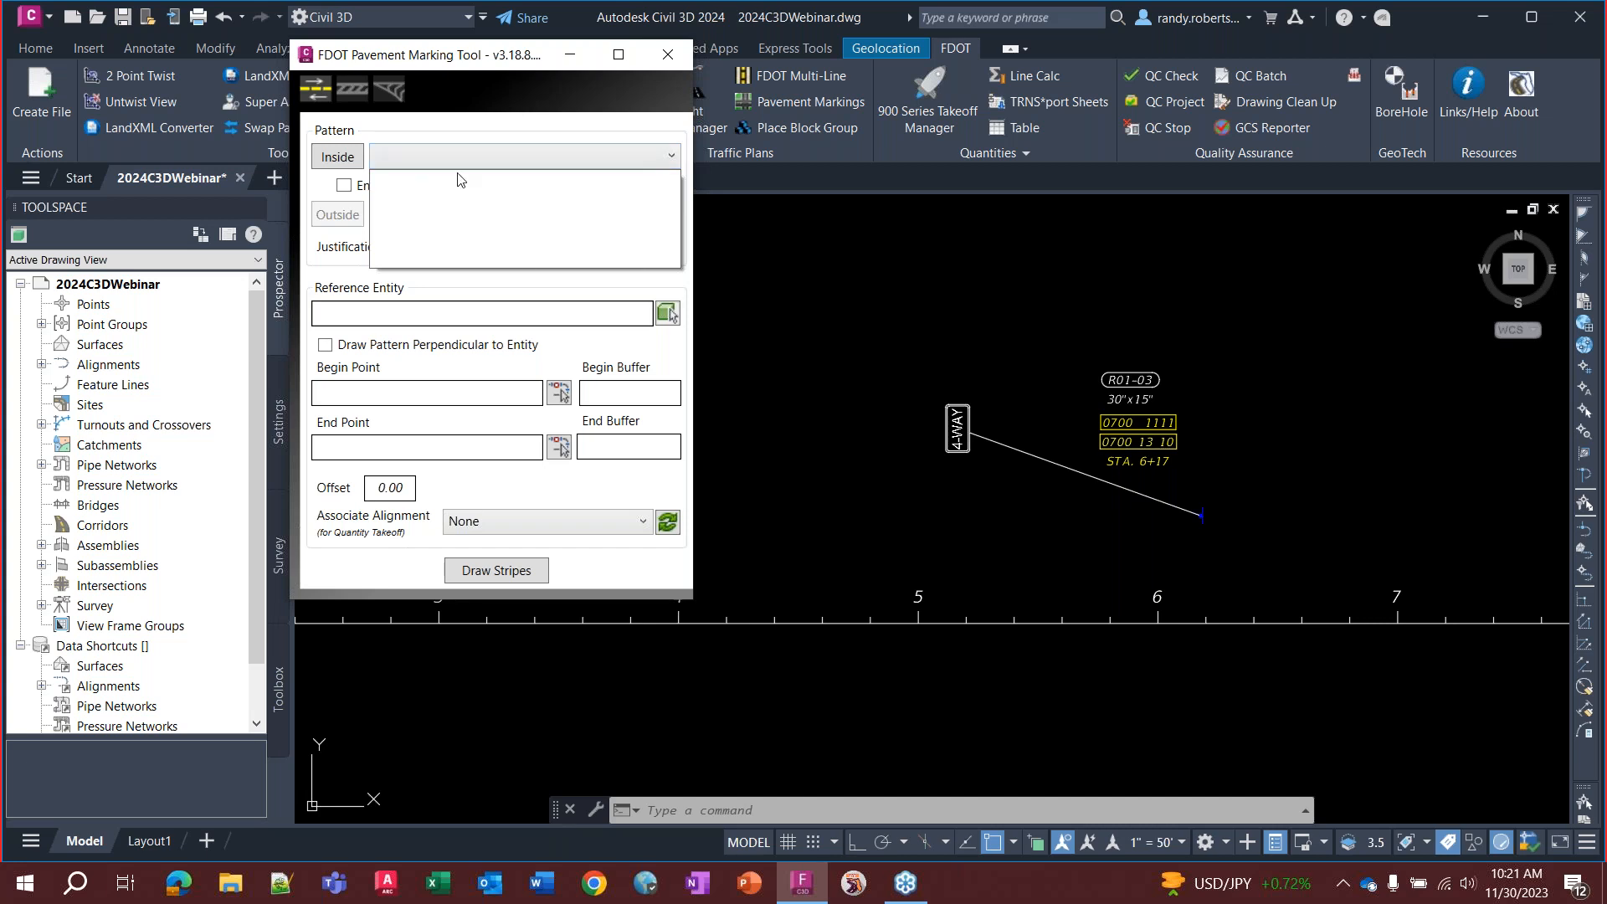
{"action": "left_click", "coordinate": [458, 176]}
{"action": "left_click", "coordinate": [477, 162]}
{"action": "left_click", "coordinate": [478, 164]}
Set the inside pattern to pay item 0711 14123, preformed thermoplastic, white, solid, 12" (On New Pavement), from the pay item database
{"action": "left_click", "coordinate": [337, 157]}
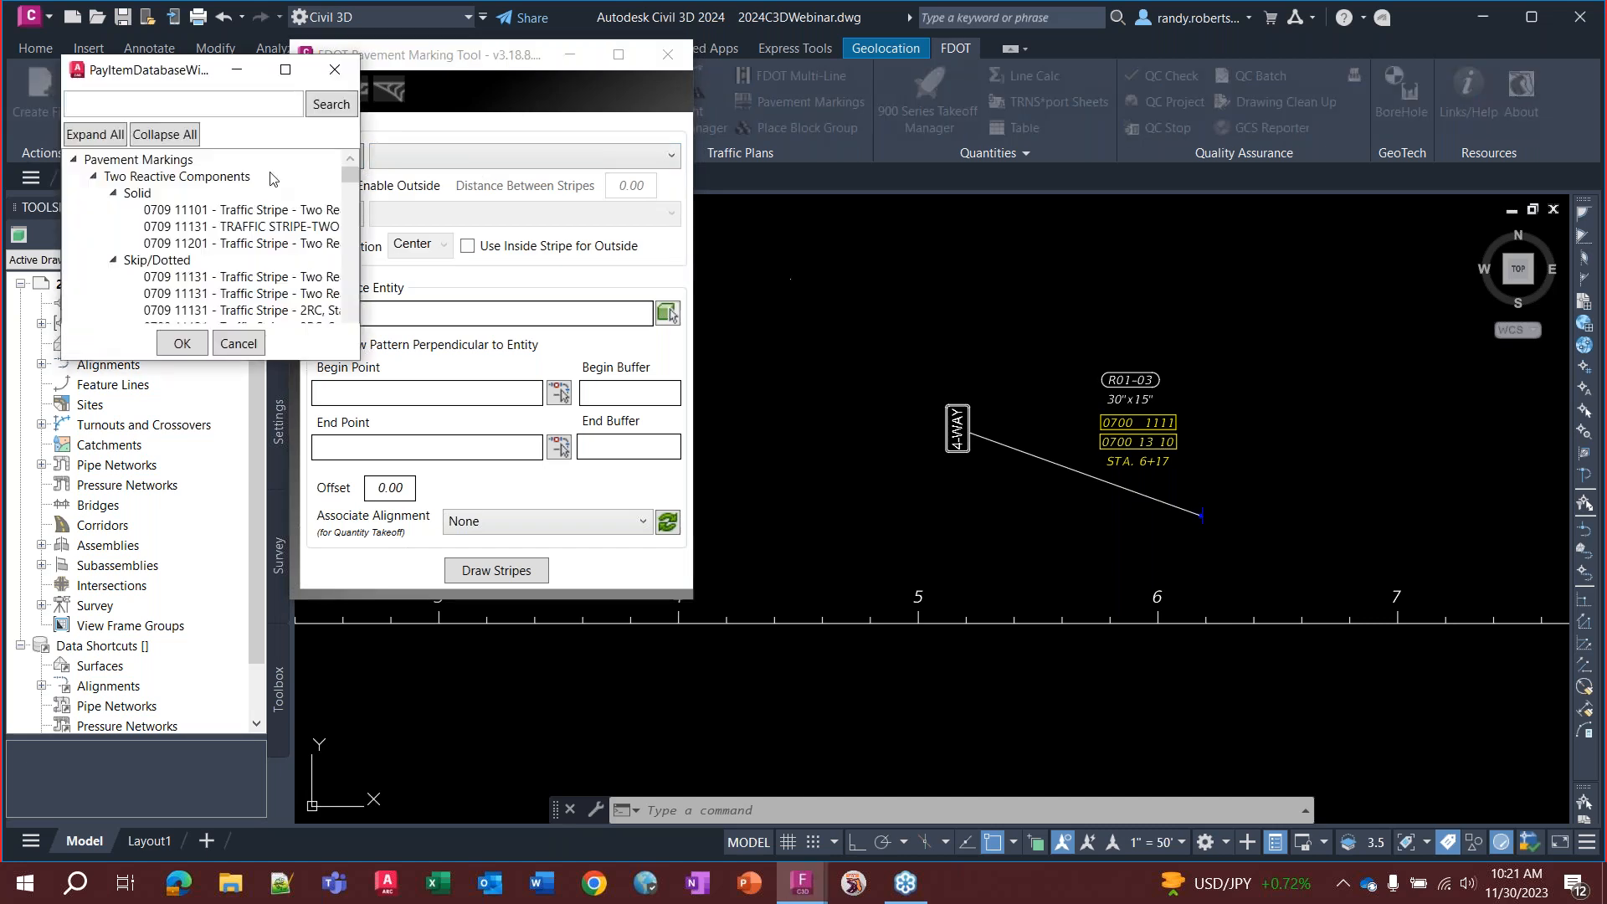
{"action": "left_click_drag", "start_coordinate": [164, 74], "coordinate": [440, 221]}
{"action": "left_click_drag", "start_coordinate": [630, 508], "coordinate": [1058, 778]}
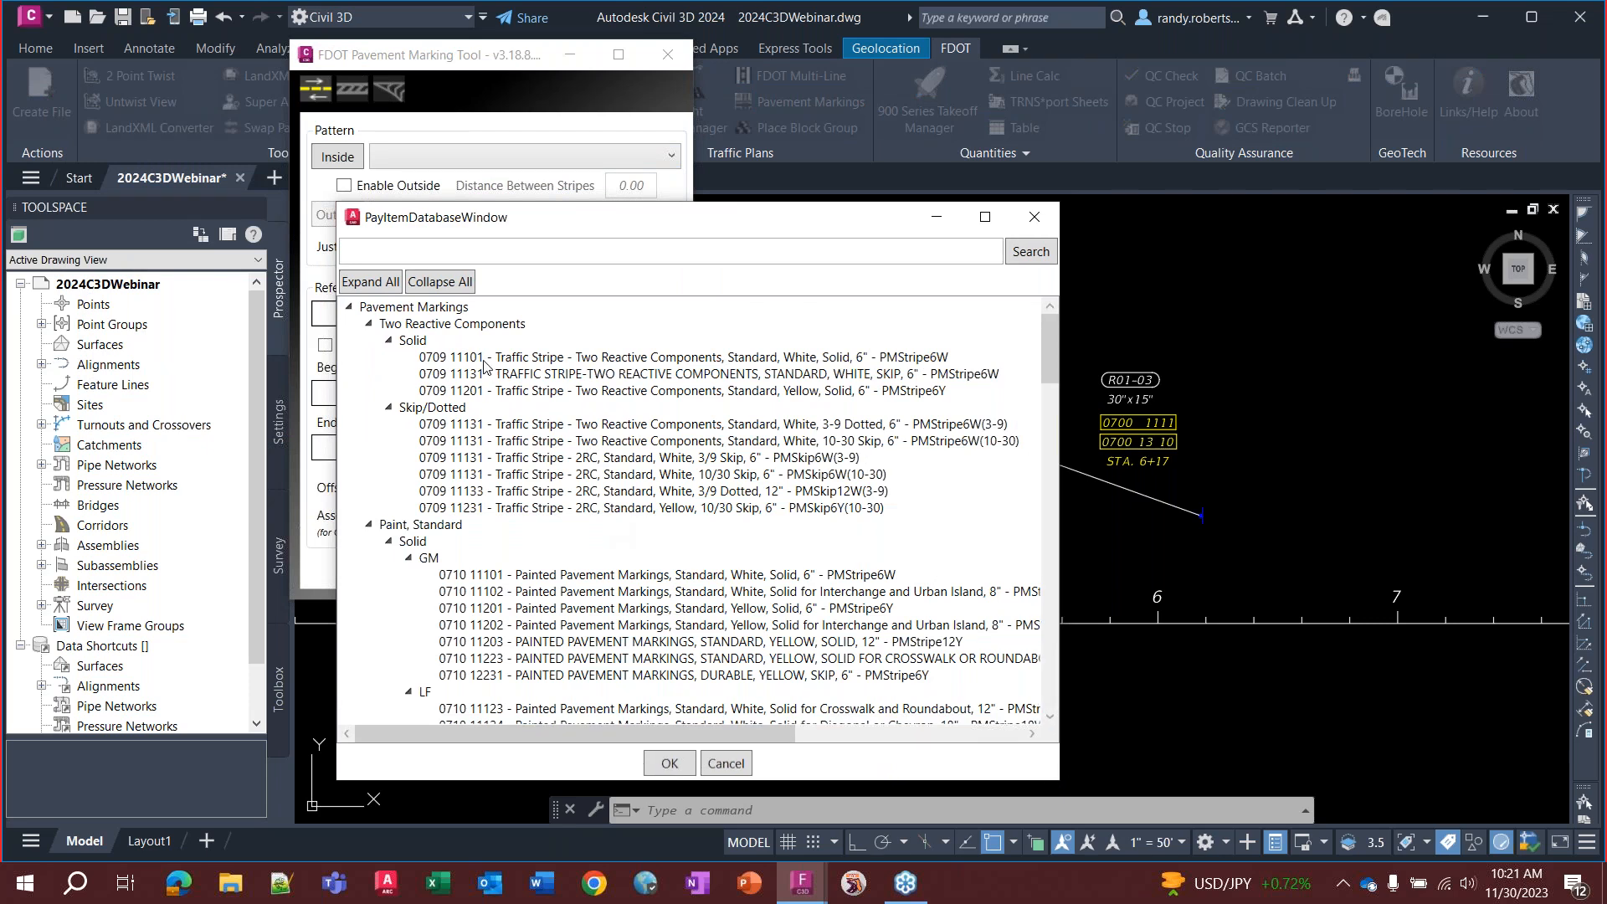
{"action": "left_click", "coordinate": [433, 286]}
{"action": "left_click", "coordinate": [351, 308]}
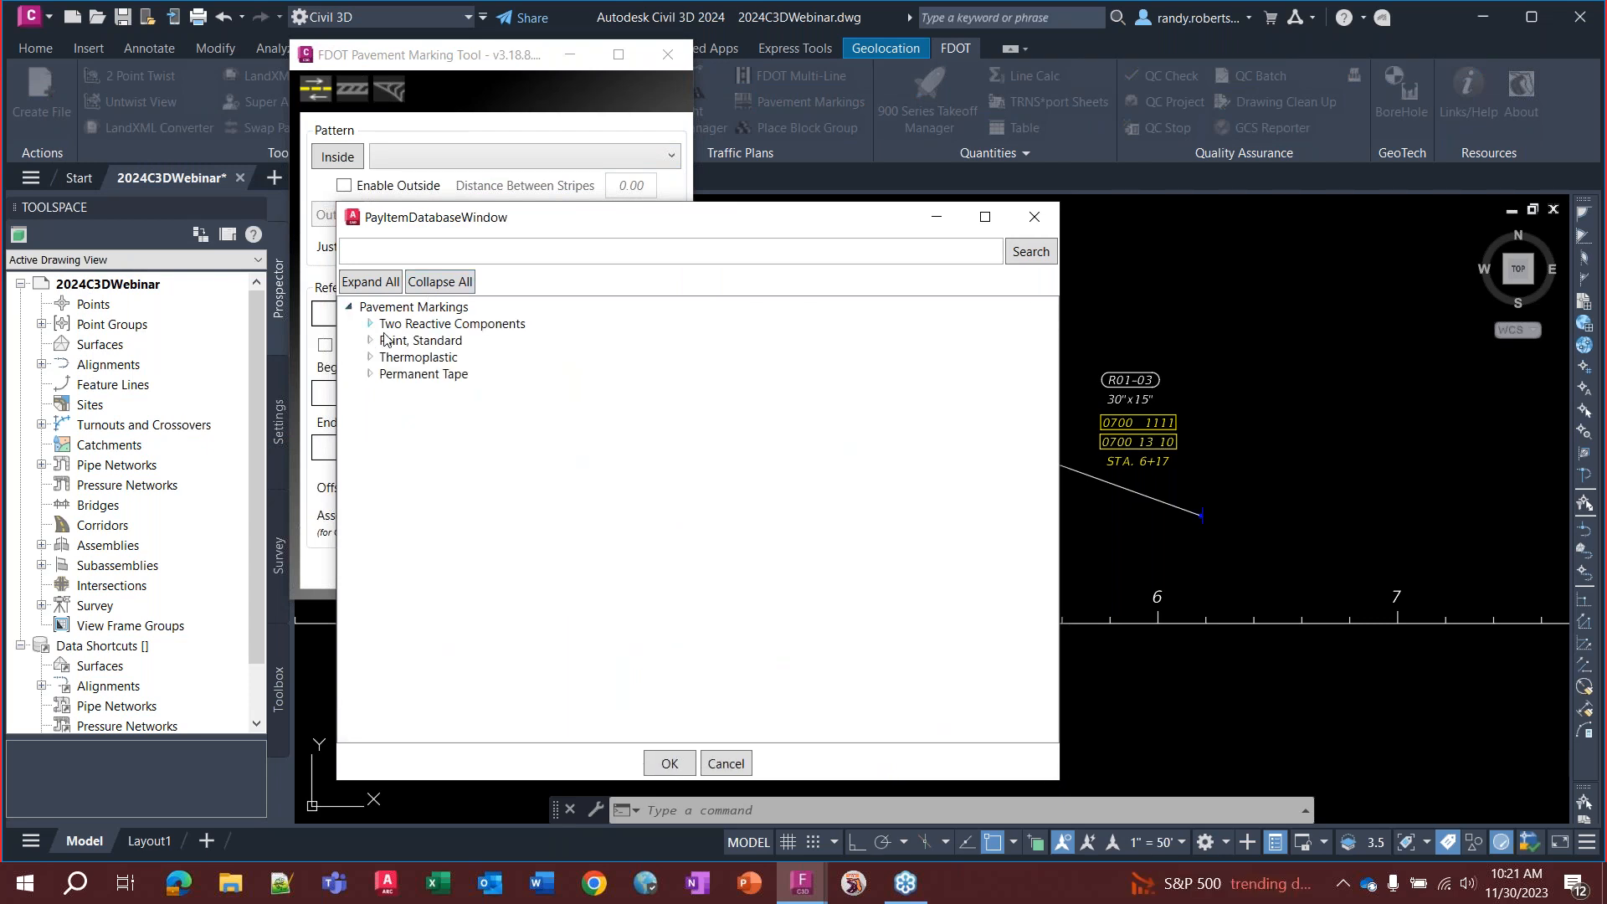
{"action": "left_click", "coordinate": [370, 356]}
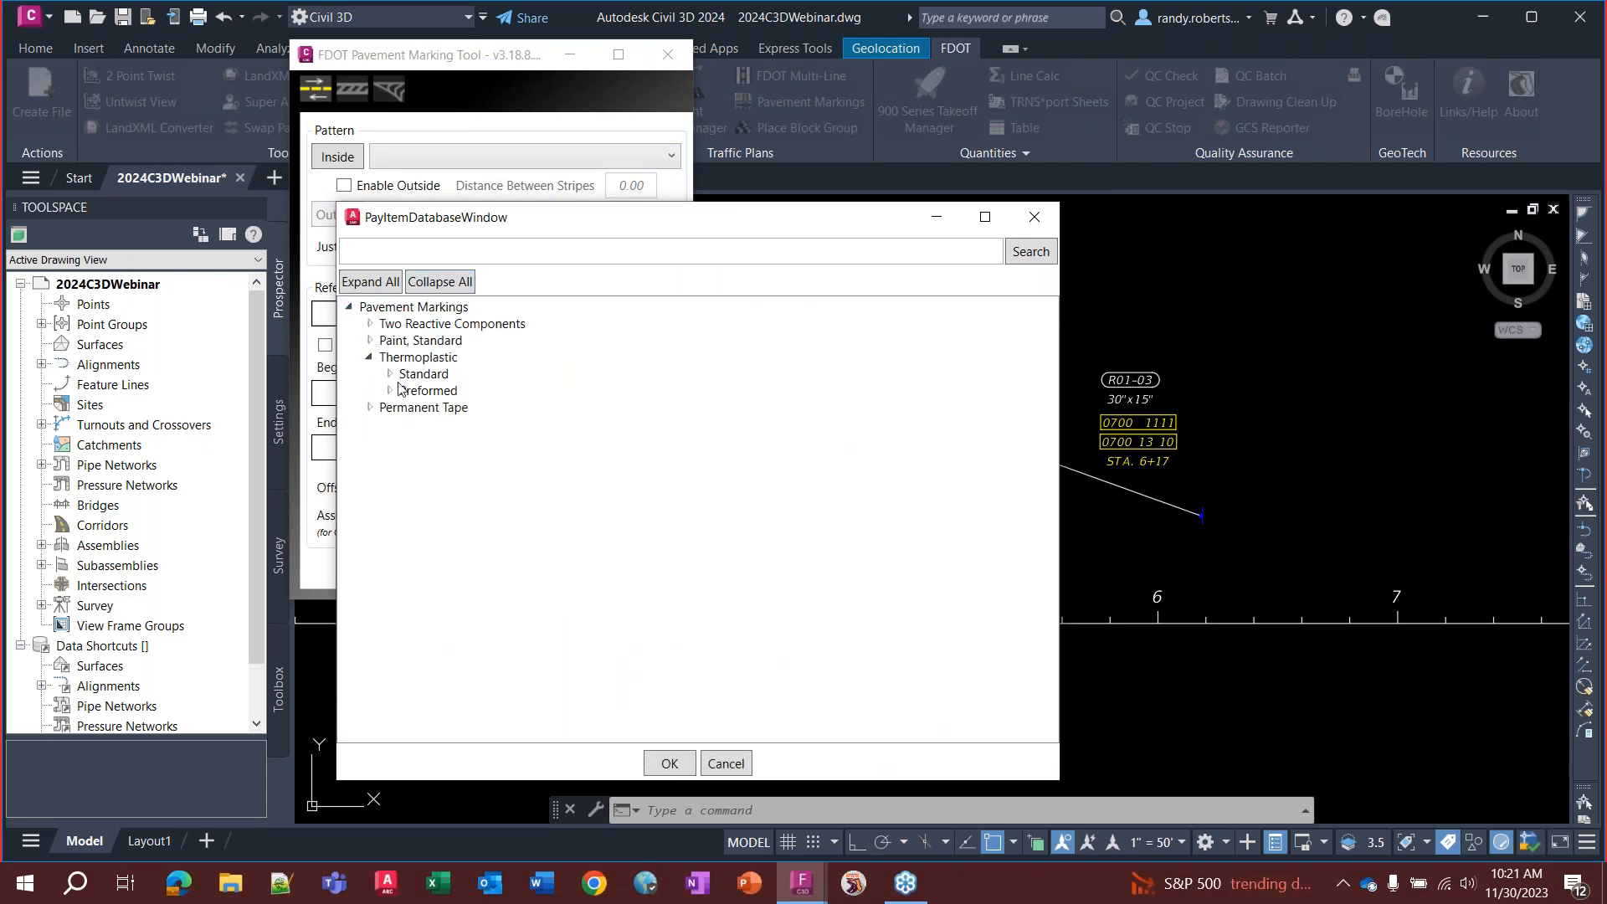
{"action": "left_click", "coordinate": [390, 390]}
{"action": "left_click", "coordinate": [410, 424]}
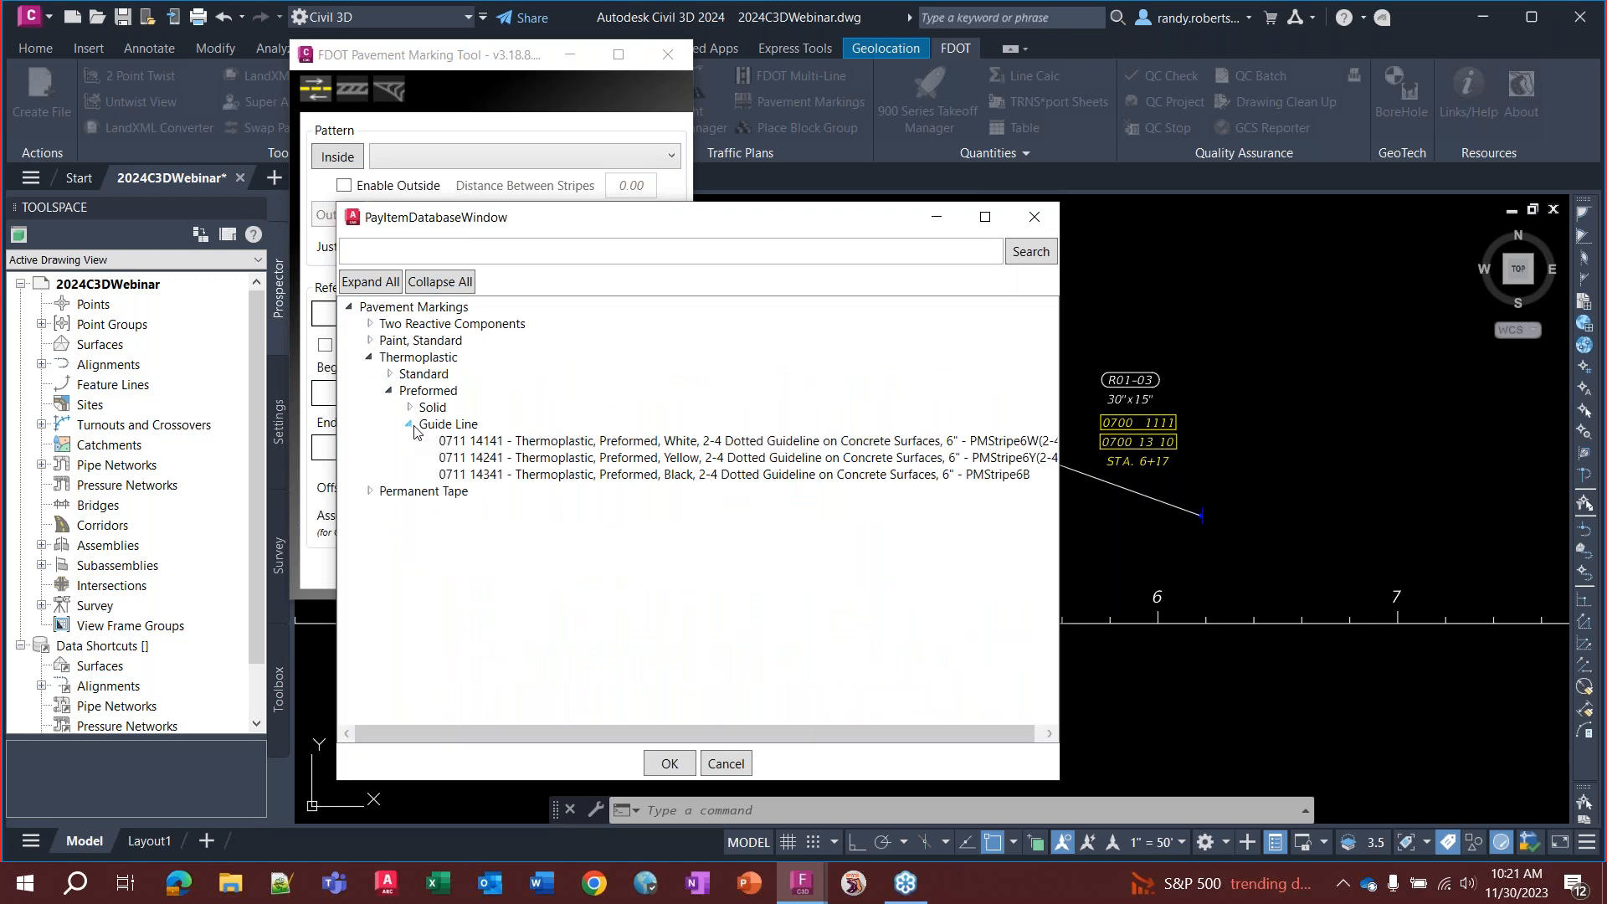
{"action": "left_click", "coordinate": [410, 408]}
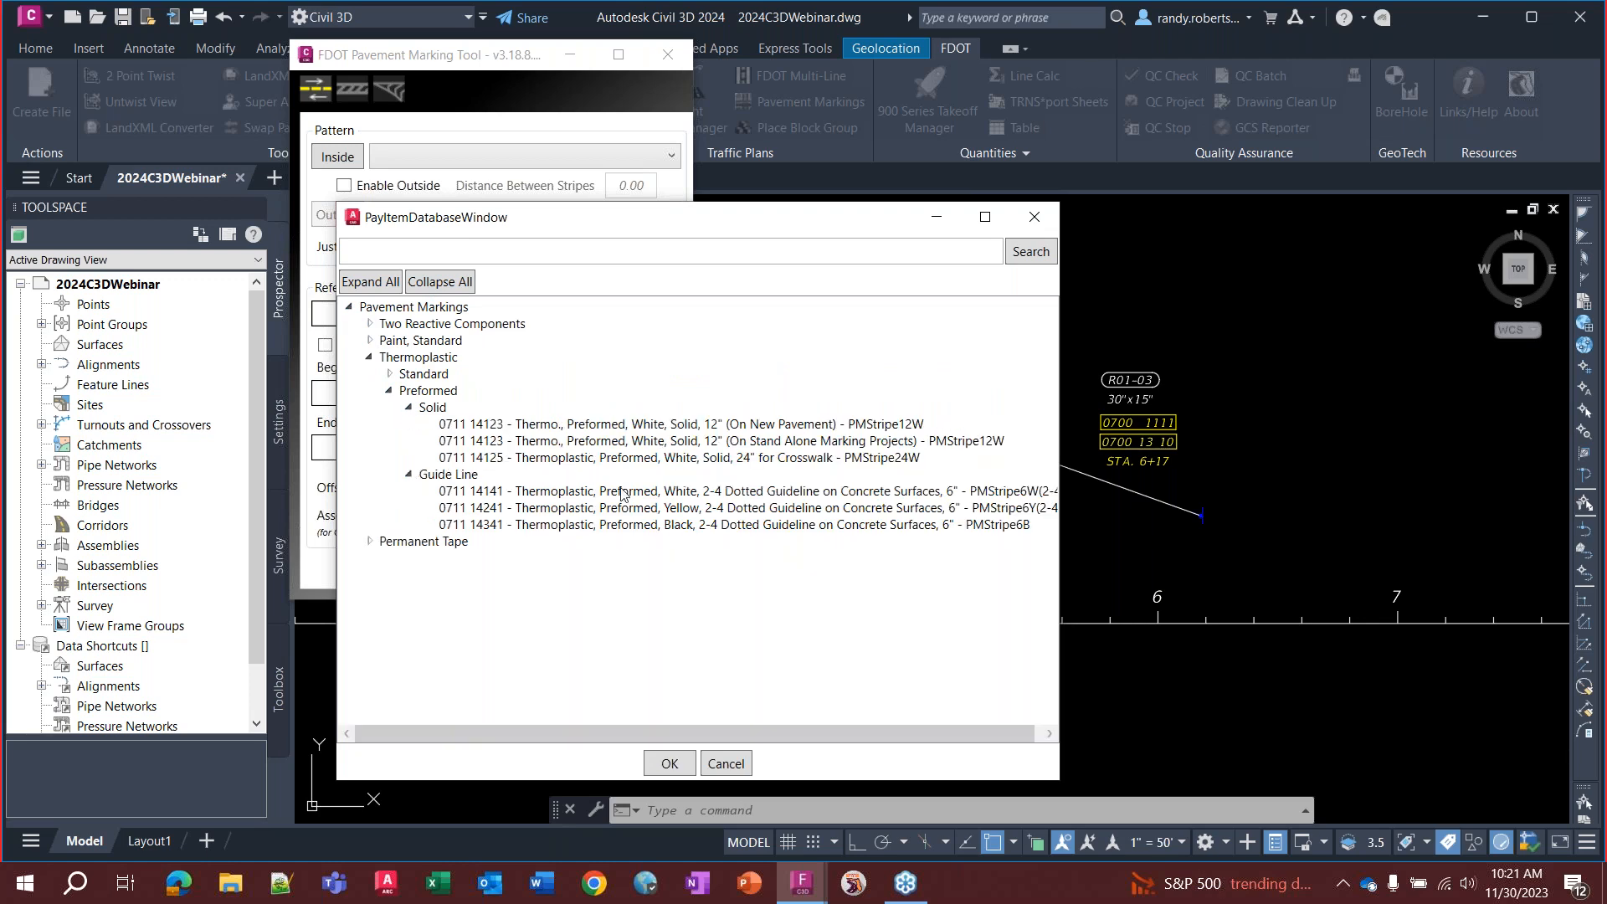
{"action": "left_click", "coordinate": [606, 425]}
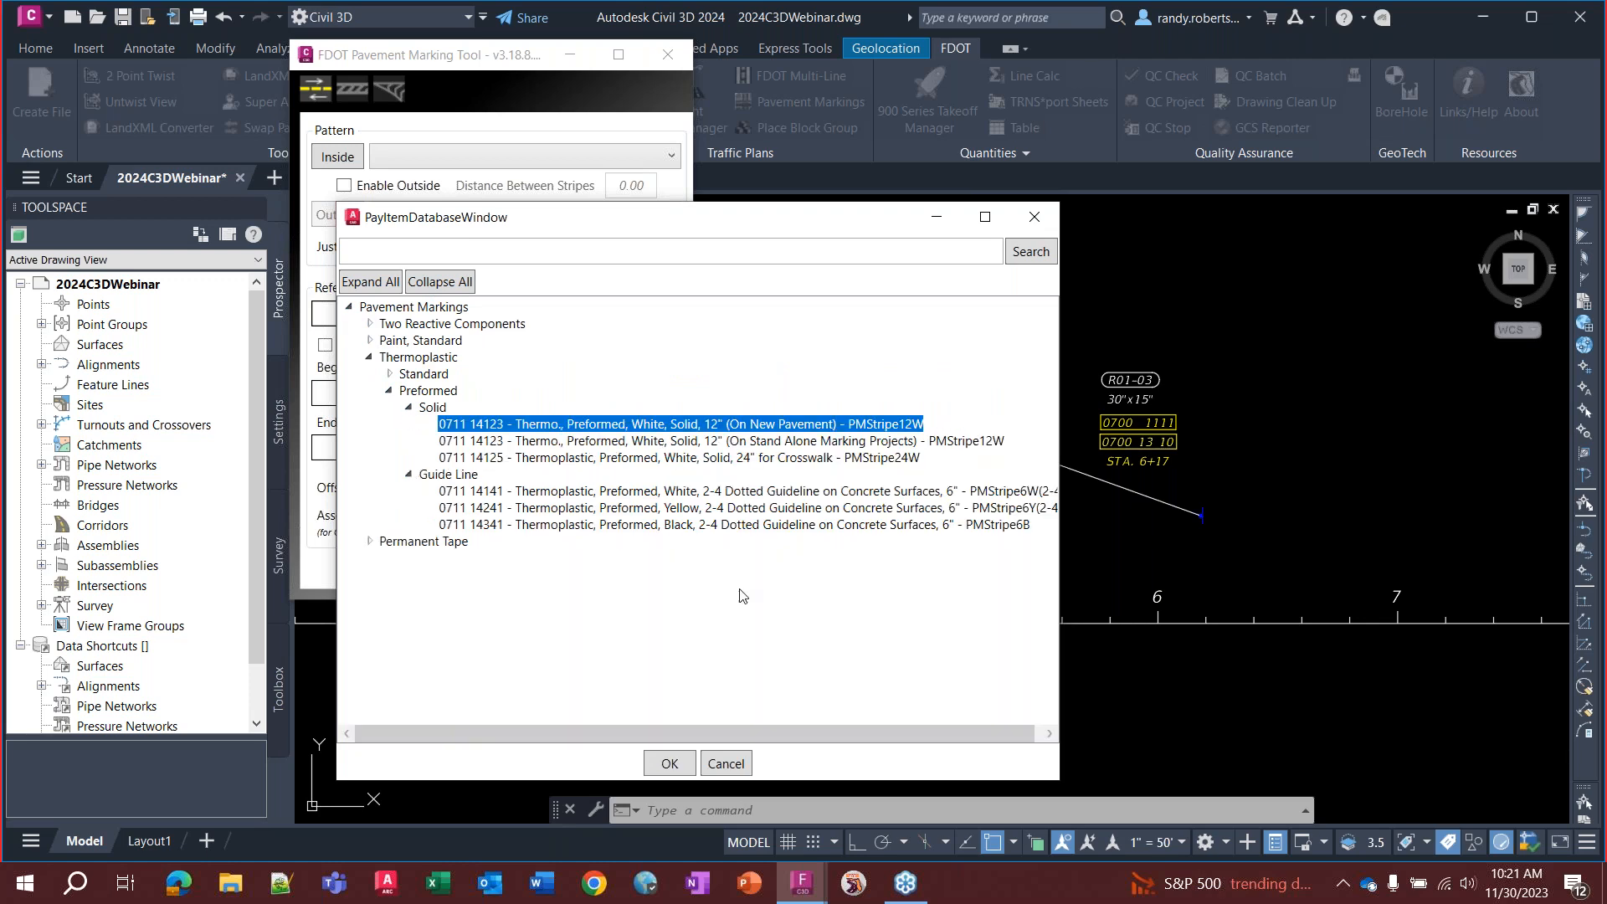
{"action": "left_click", "coordinate": [670, 764]}
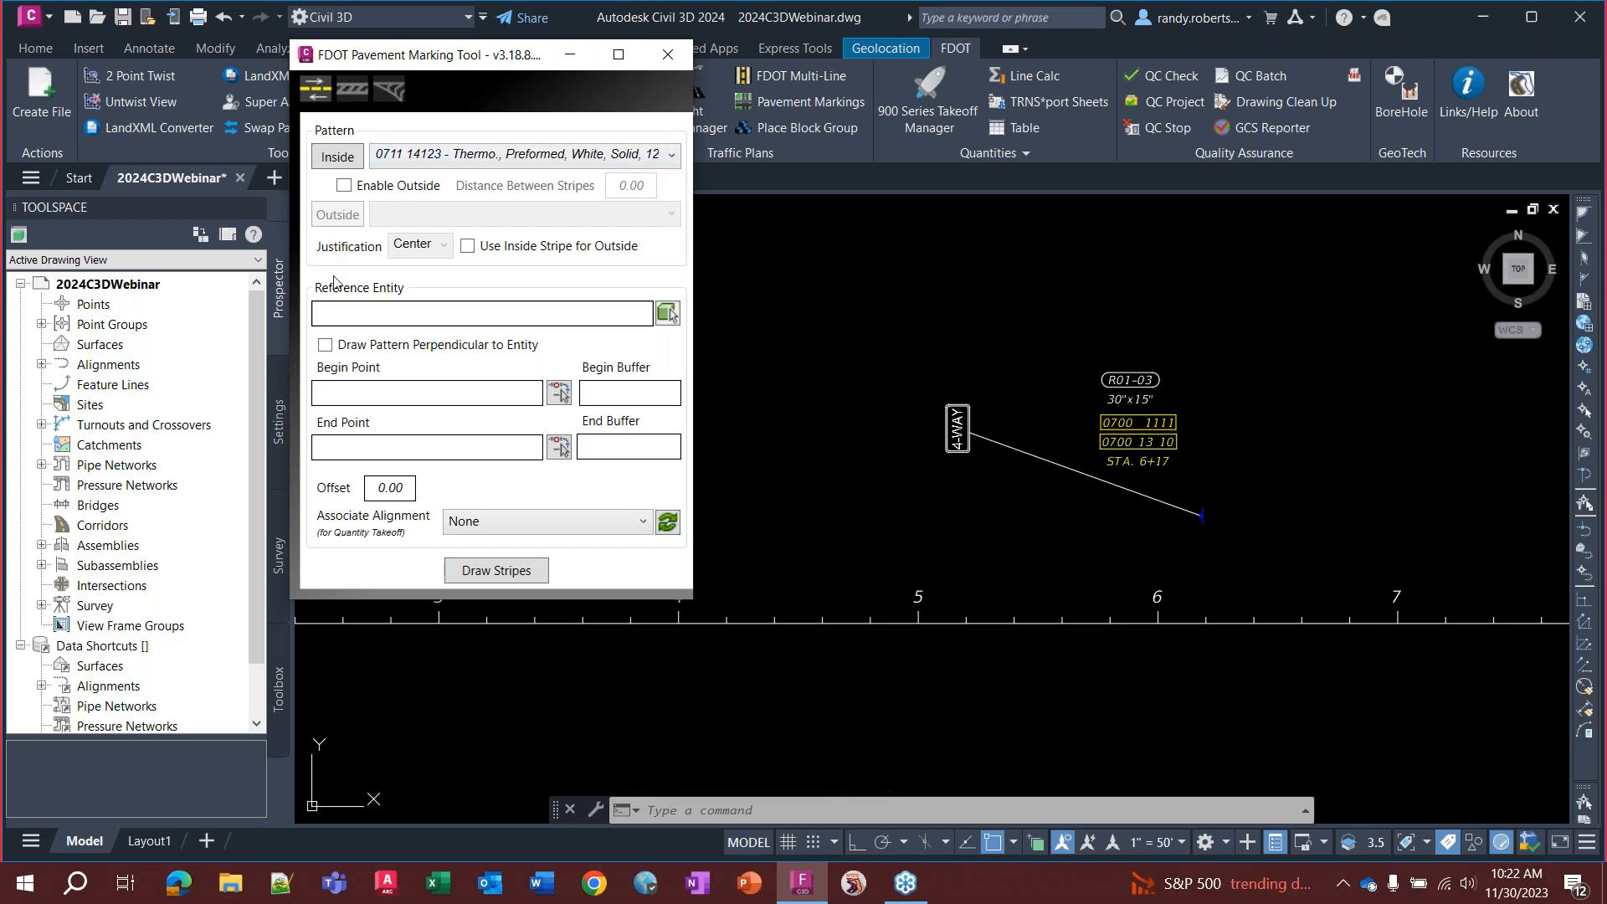
Enable and disable the outside stripe option, and set the SR61 alignment as the reference entity
{"action": "left_click", "coordinate": [344, 185]}
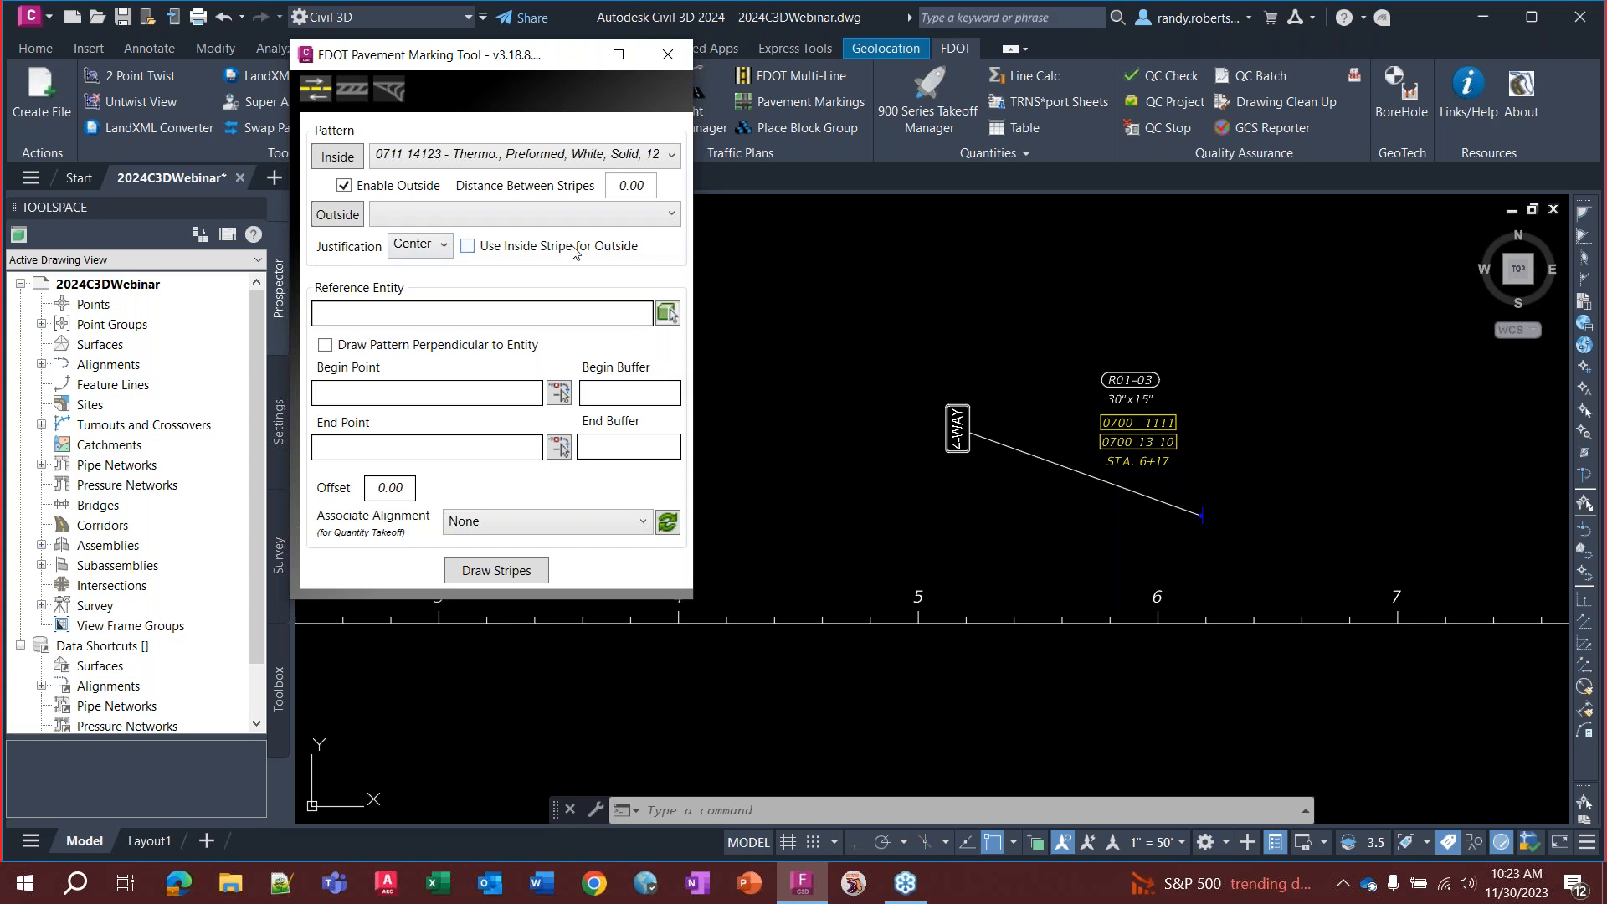
{"action": "left_click", "coordinate": [344, 185]}
{"action": "left_click", "coordinate": [667, 313]}
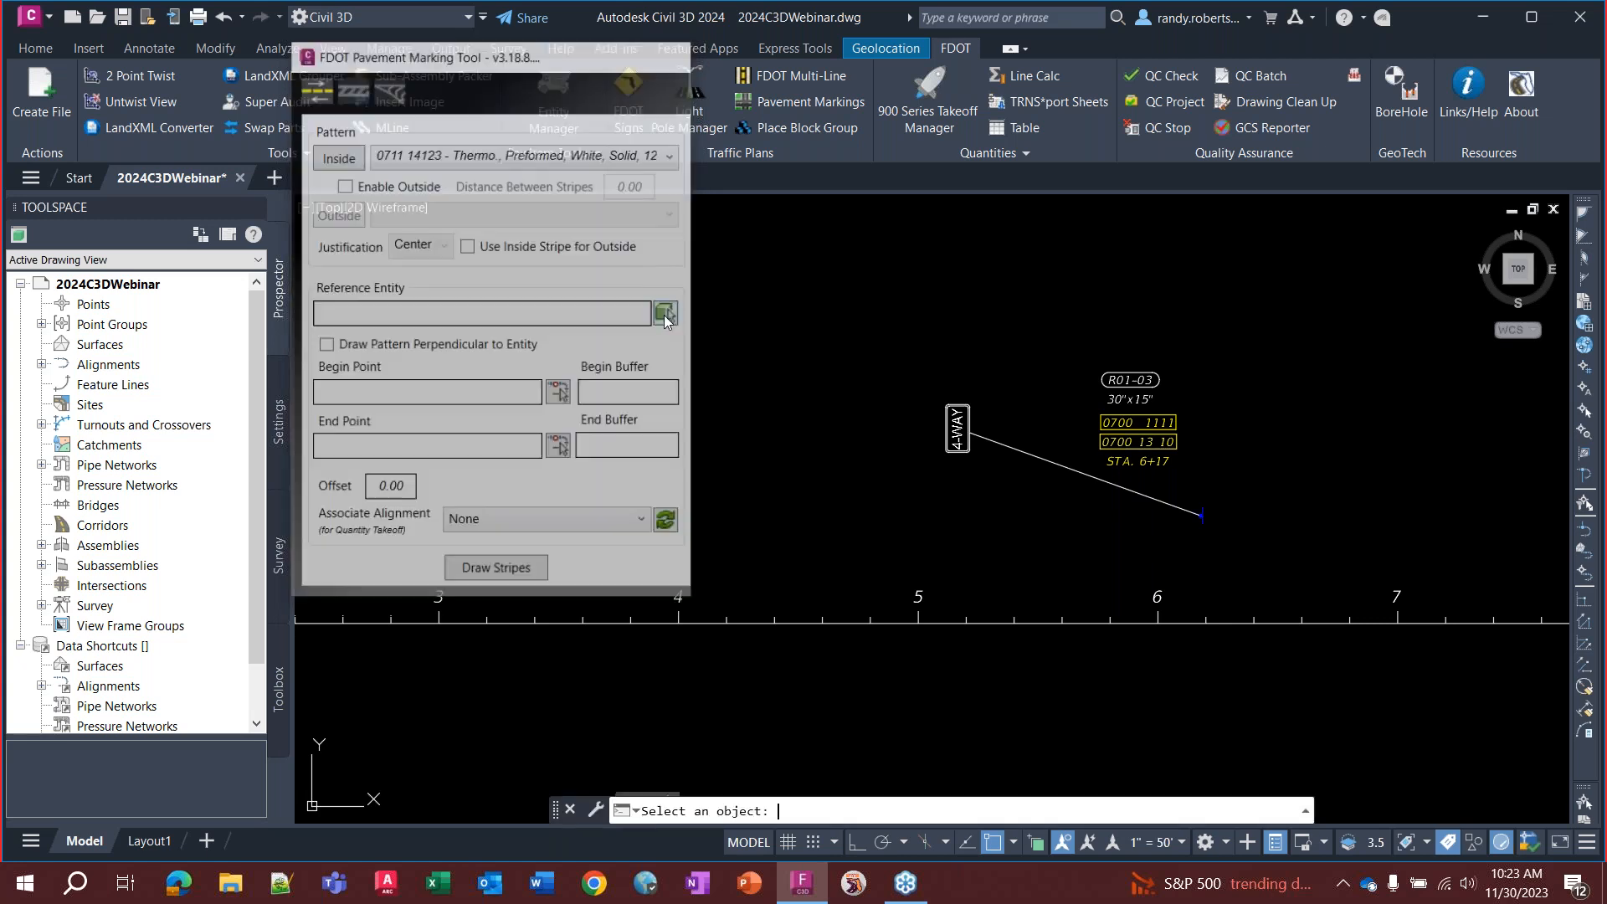
{"action": "left_click", "coordinate": [753, 621]}
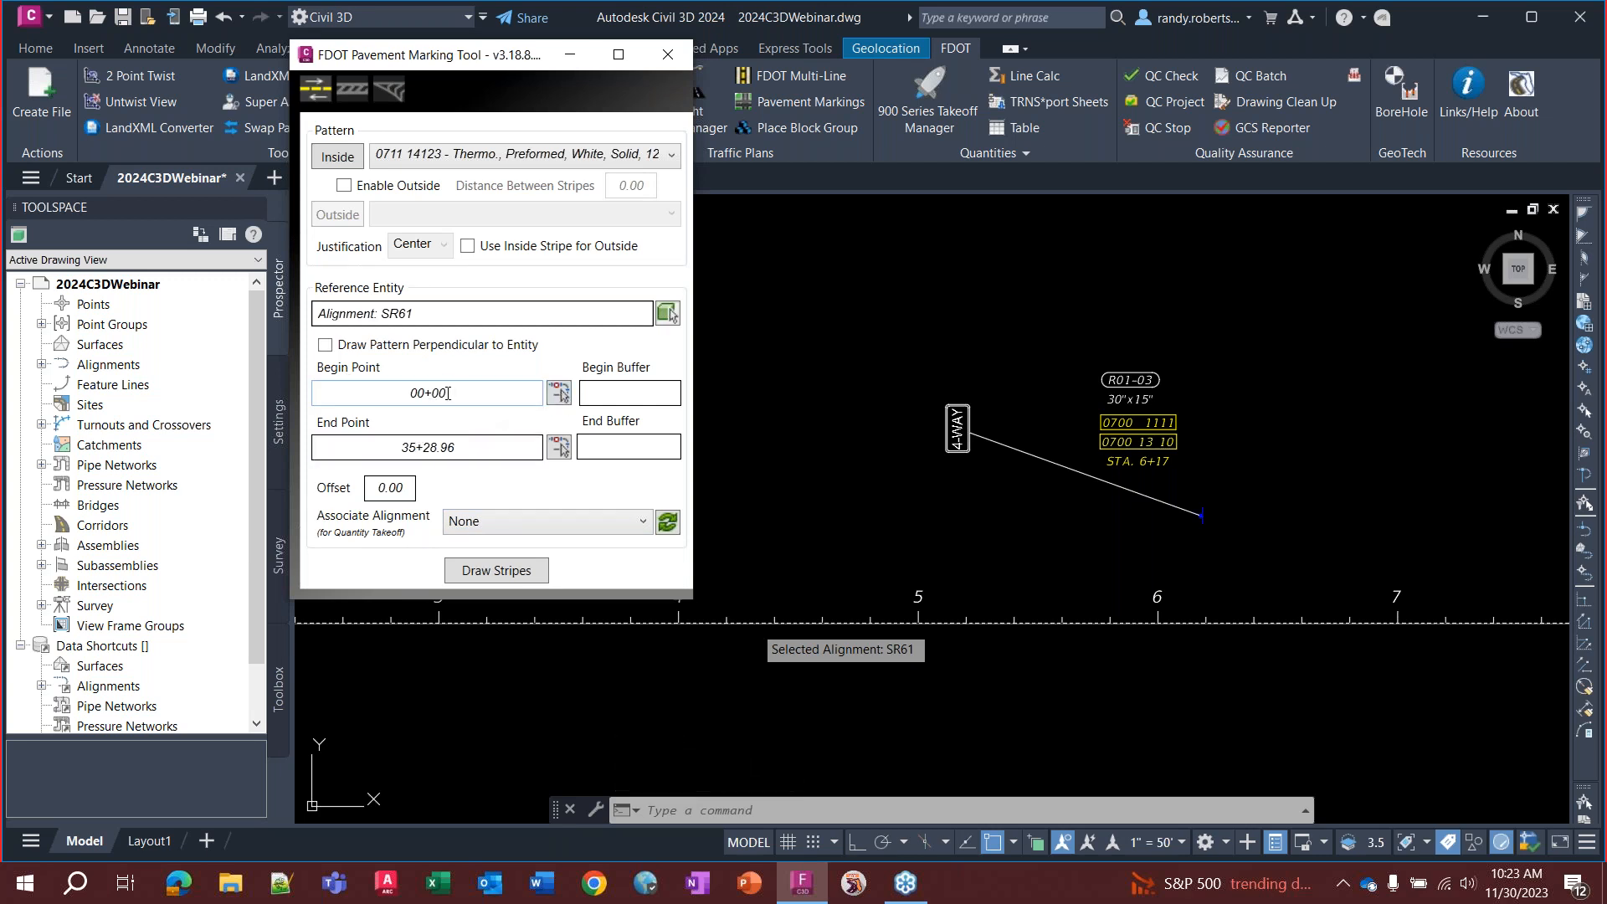
Set the stripe's begin point near station 3 on SR61, trying 3+00 and entering 300 at the point prompt
{"action": "left_click", "coordinate": [561, 399]}
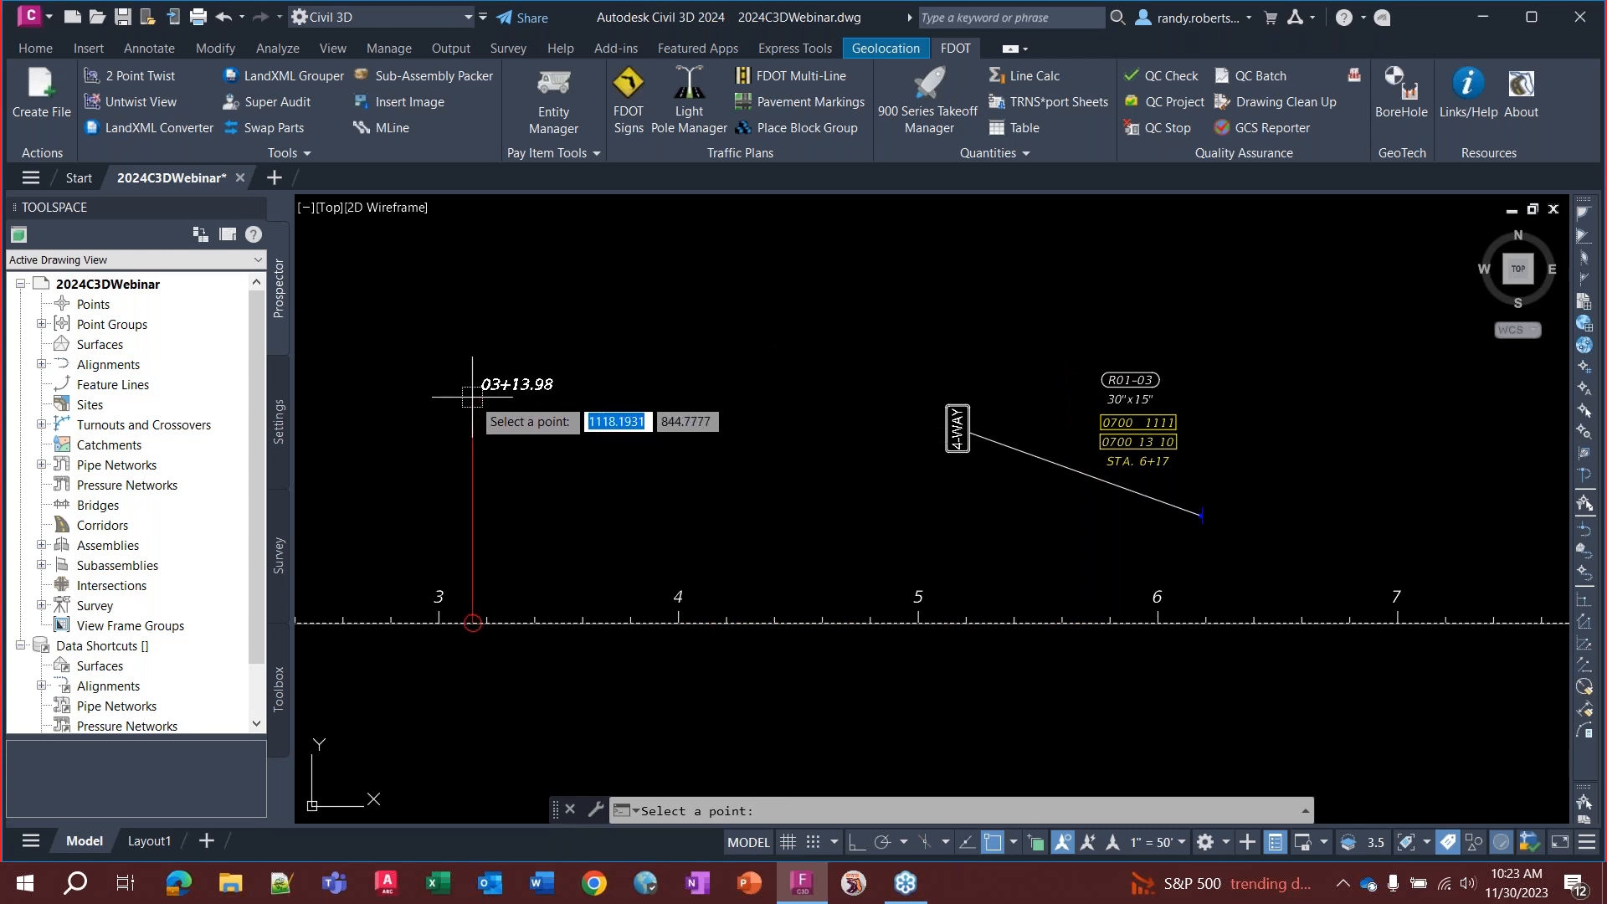
{"action": "type", "text": "3+00"}
{"action": "key", "text": "Return"}
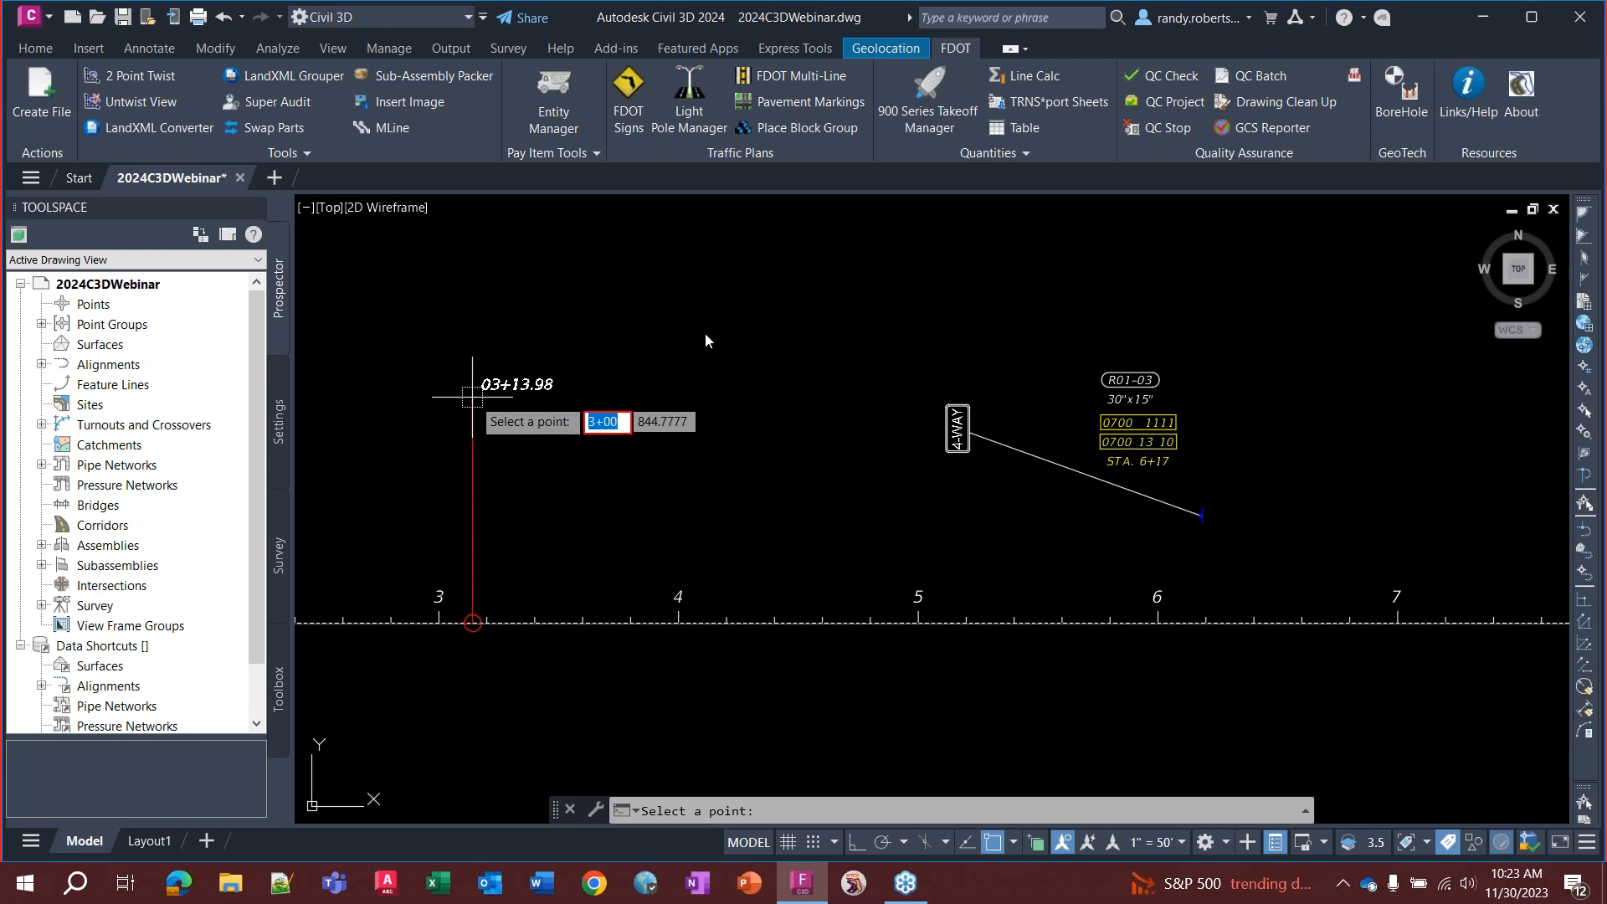
{"action": "type", "text": "300"}
{"action": "key", "text": "Return"}
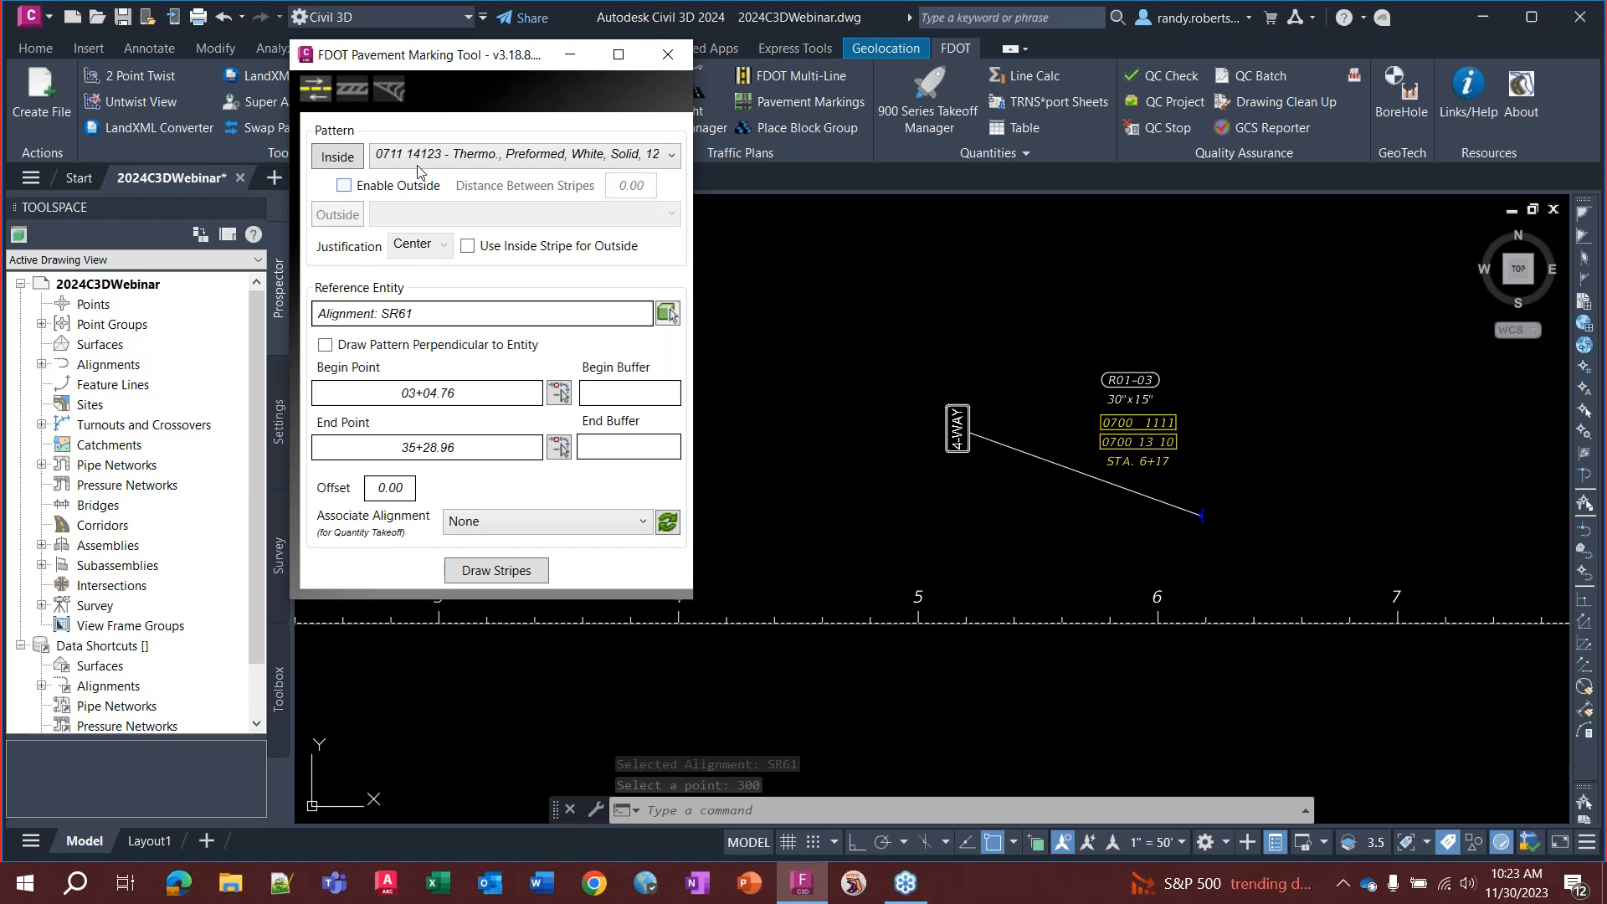
Set the stripe offset to 12 and associate the SR61 alignment for quantity takeoff
{"action": "left_click_drag", "start_coordinate": [435, 54], "coordinate": [951, 79]}
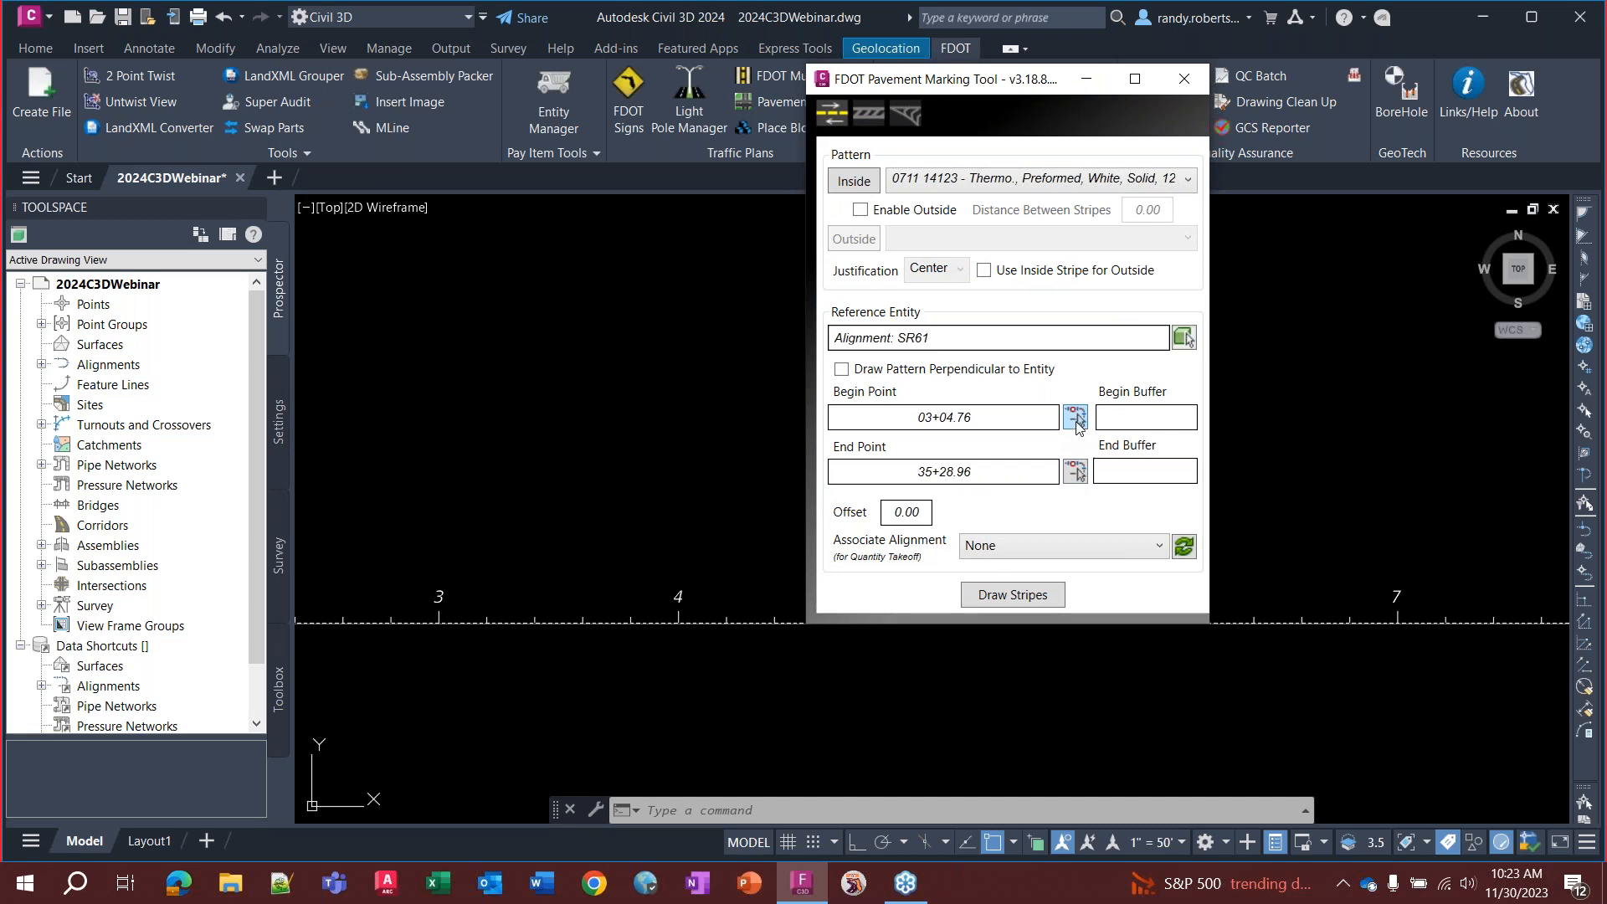
{"action": "double_click", "coordinate": [891, 512]}
{"action": "type", "text": "12"}
{"action": "left_click", "coordinate": [1024, 552]}
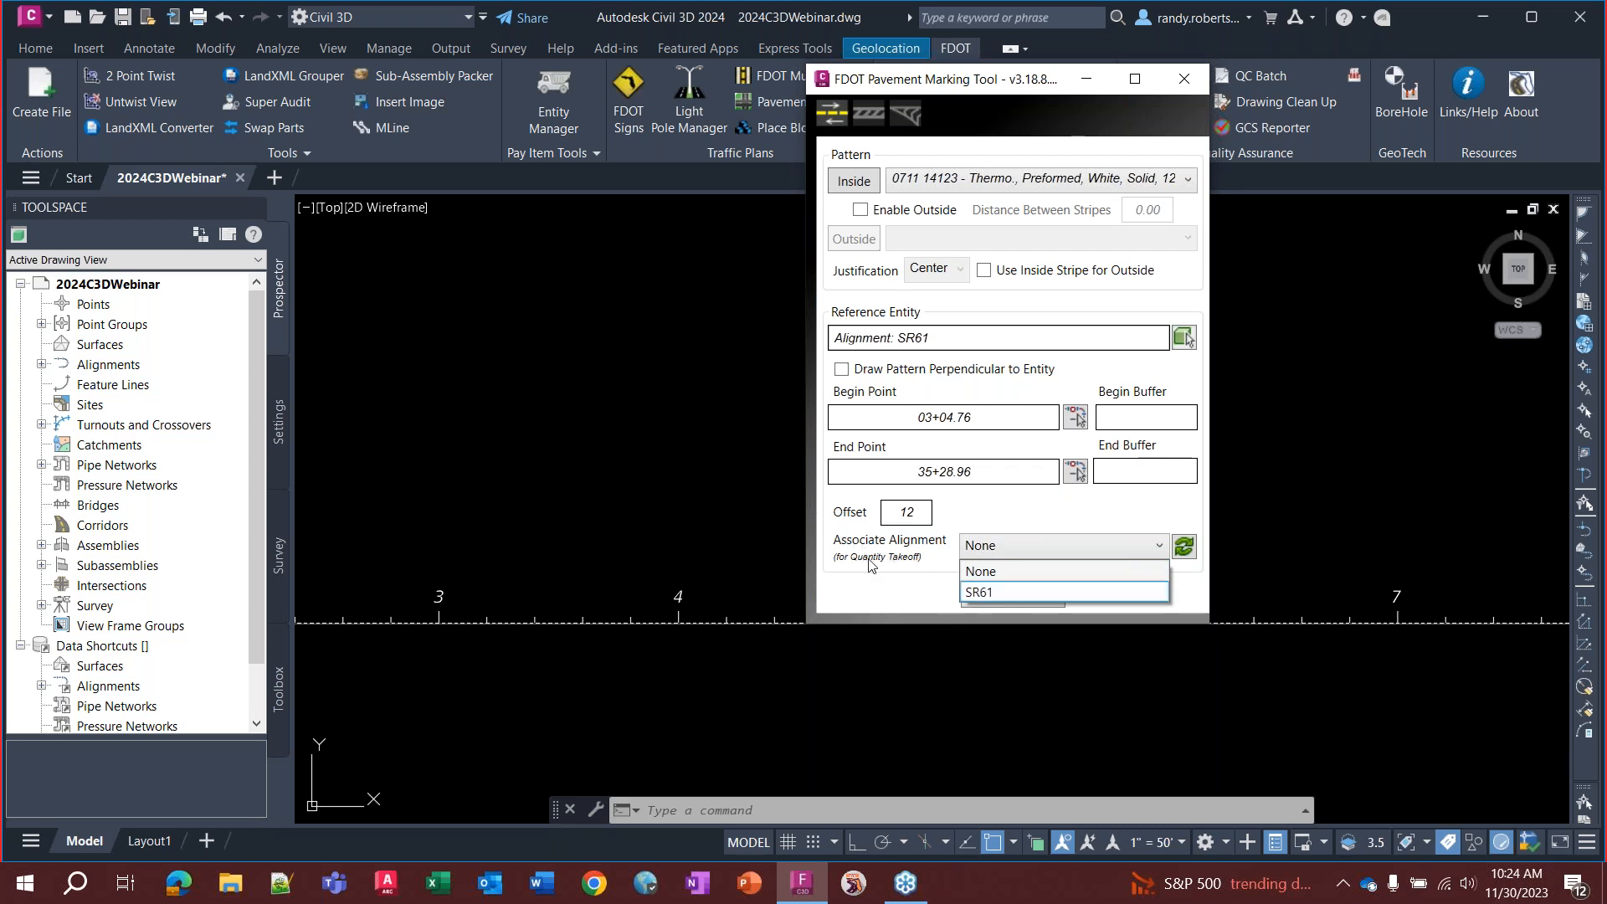
{"action": "left_click", "coordinate": [992, 592]}
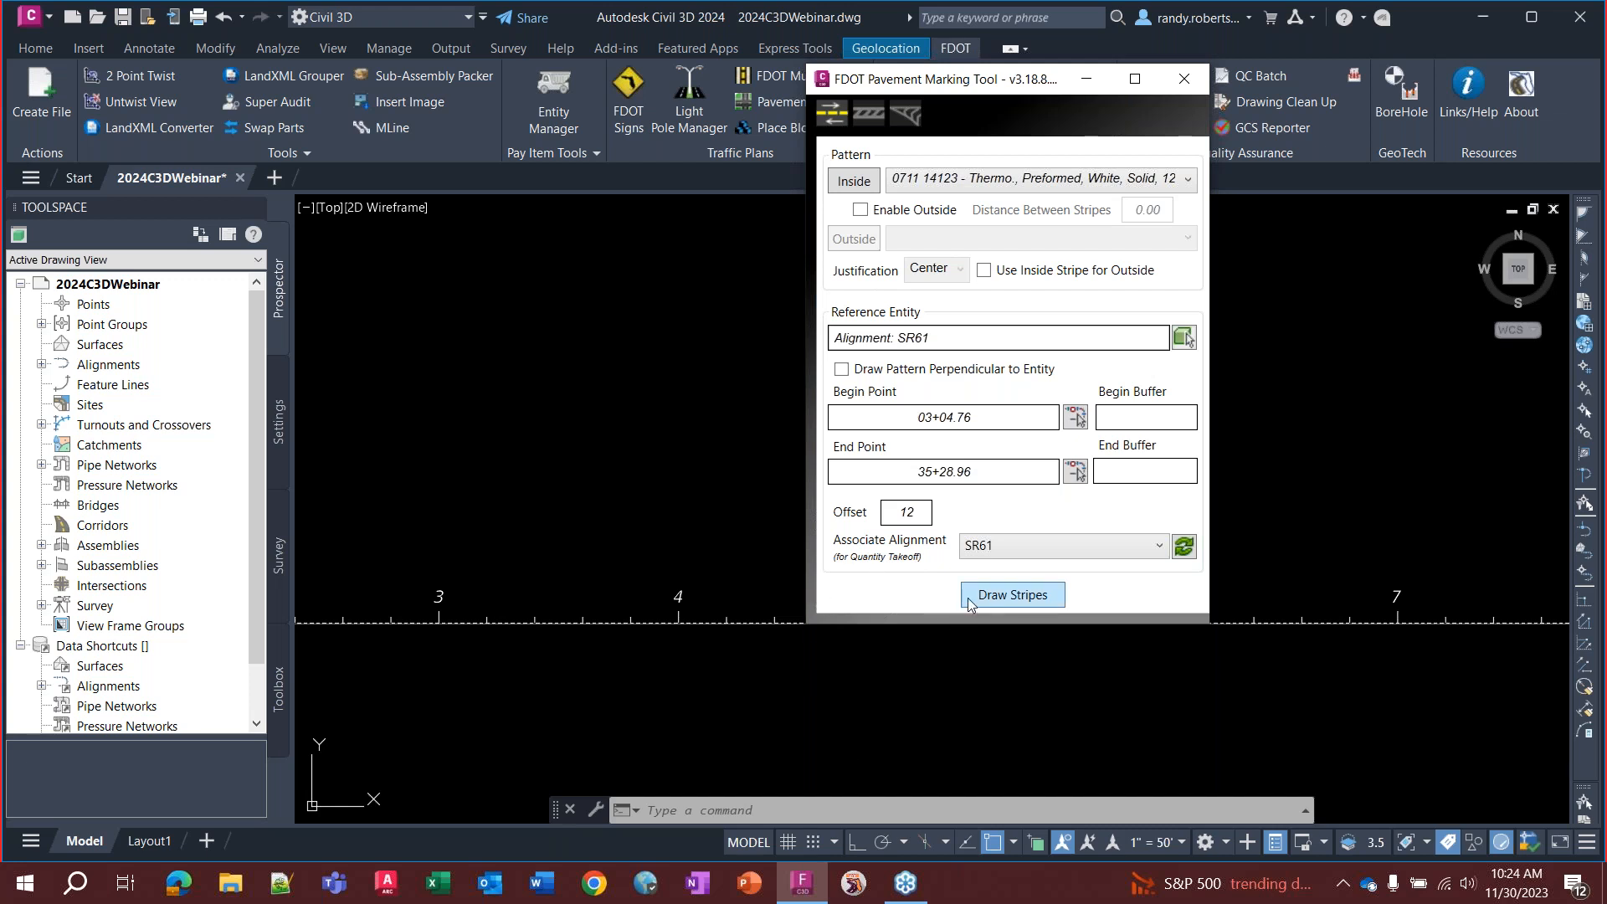
Draw the stripe on the side above the SR61 alignment and inspect its start near station 3
{"action": "left_click", "coordinate": [996, 599]}
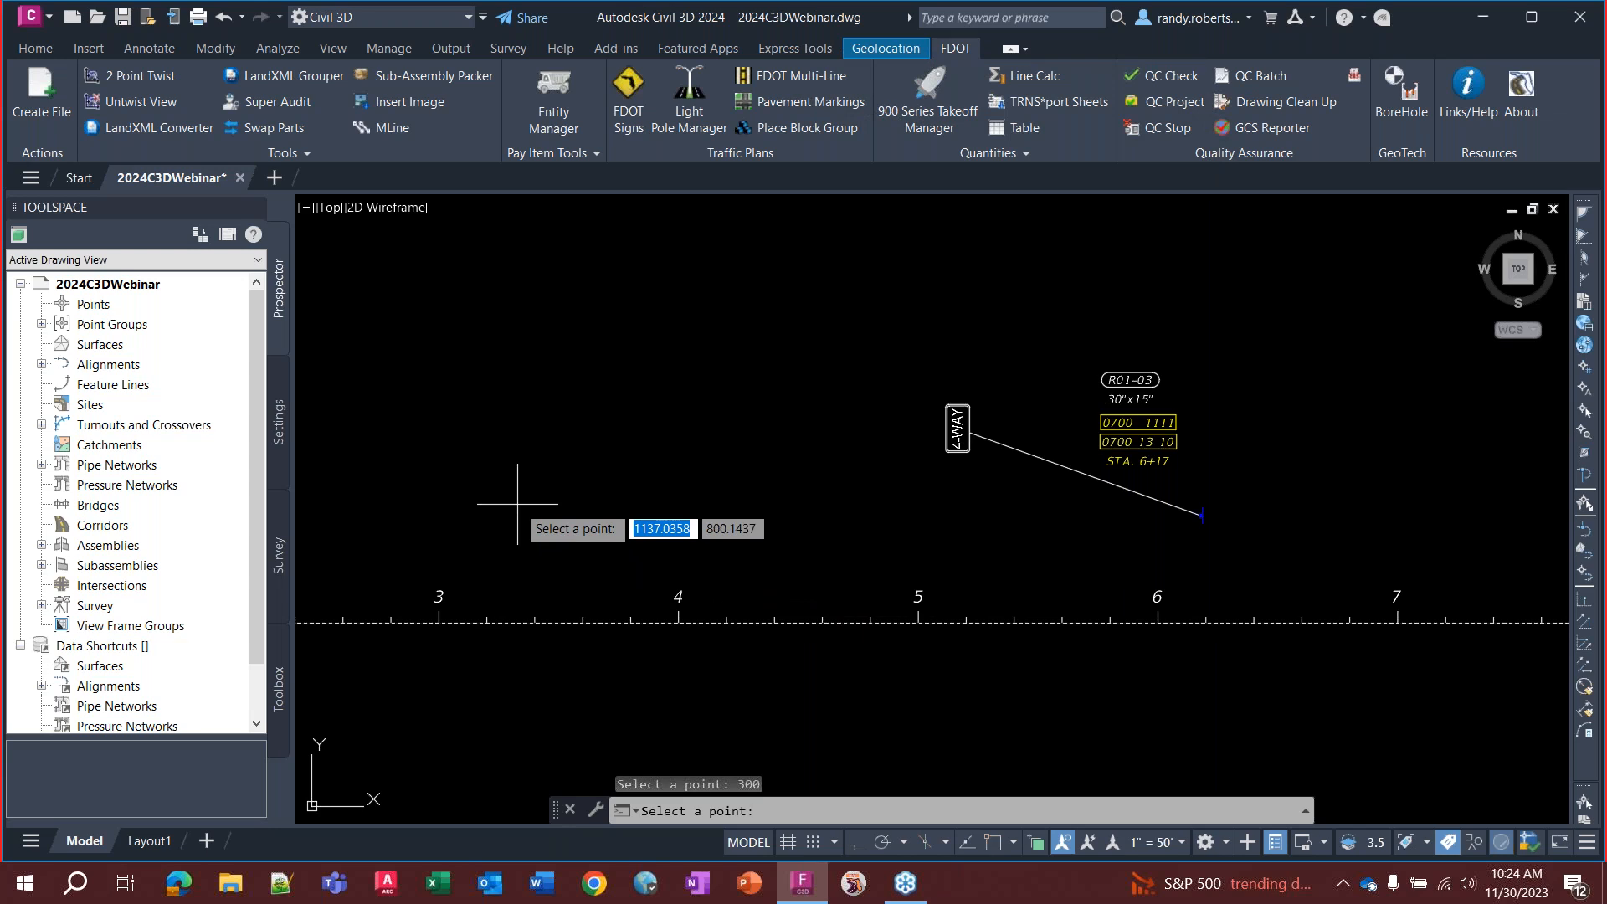
{"action": "left_click", "coordinate": [558, 523]}
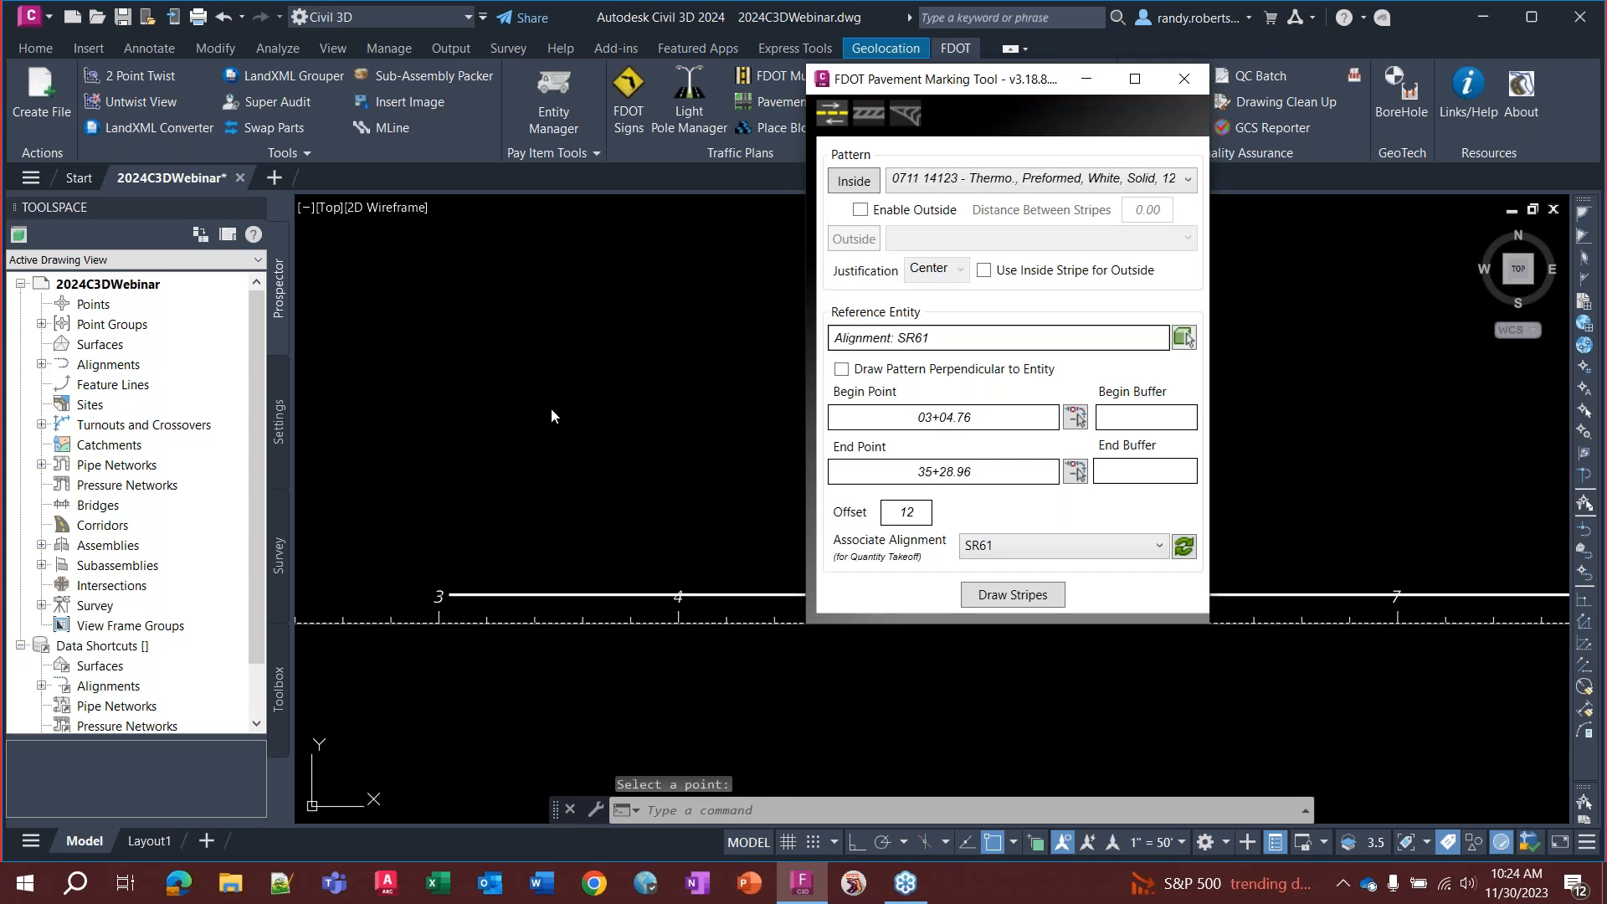
{"action": "scroll", "coordinate": [474, 621], "scroll_direction": "up", "scroll_amount": 5}
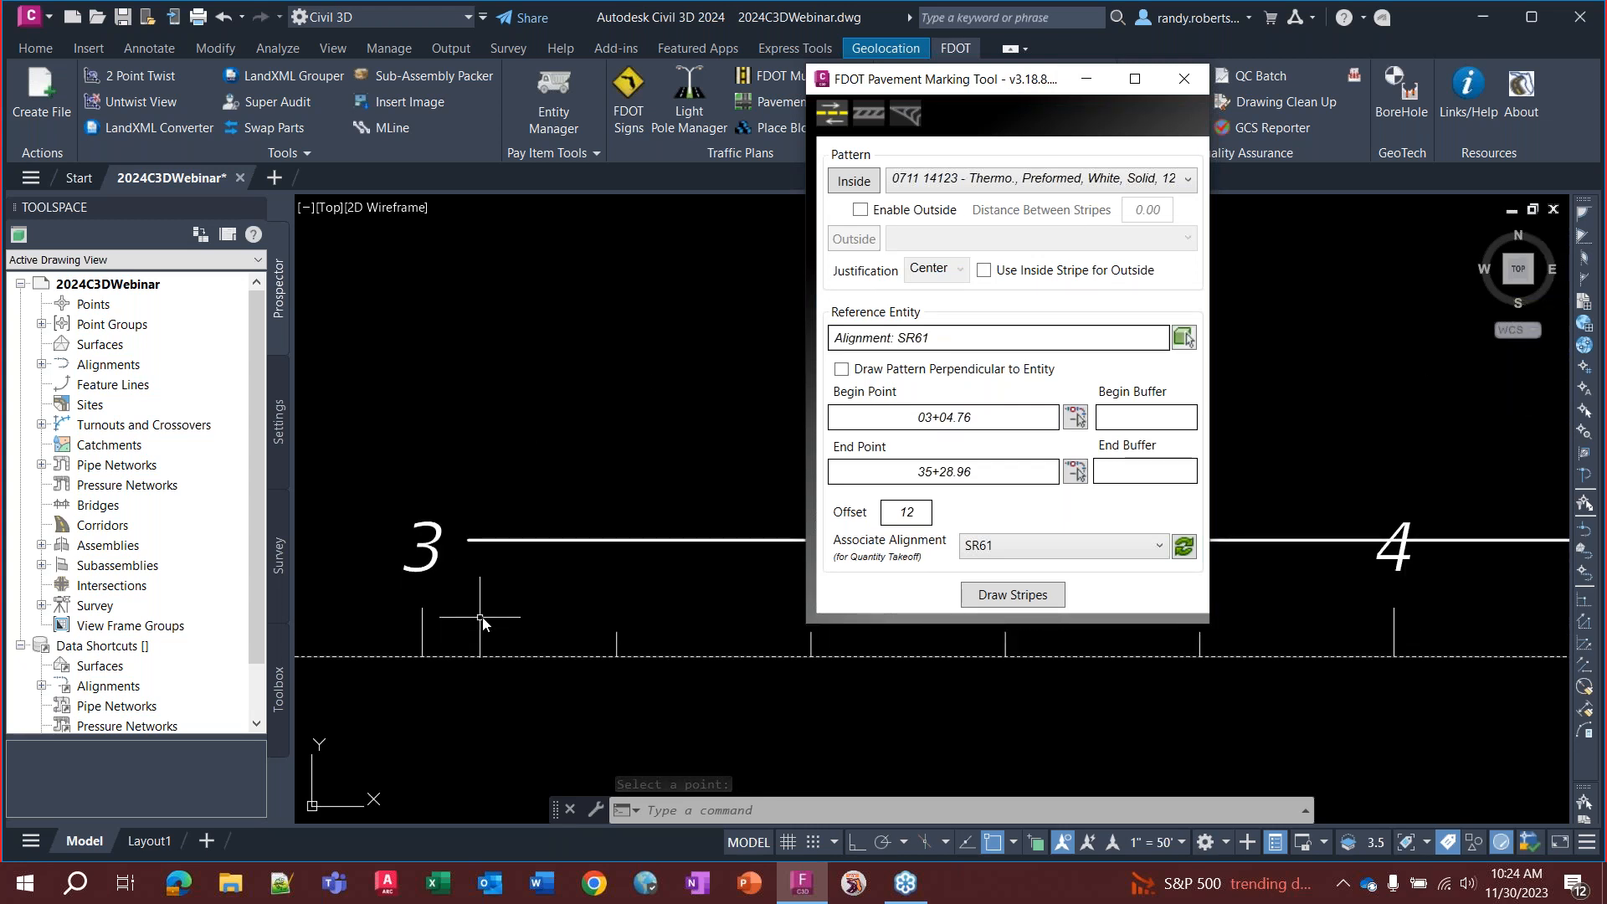
{"action": "scroll", "coordinate": [535, 591], "scroll_direction": "down", "scroll_amount": 6}
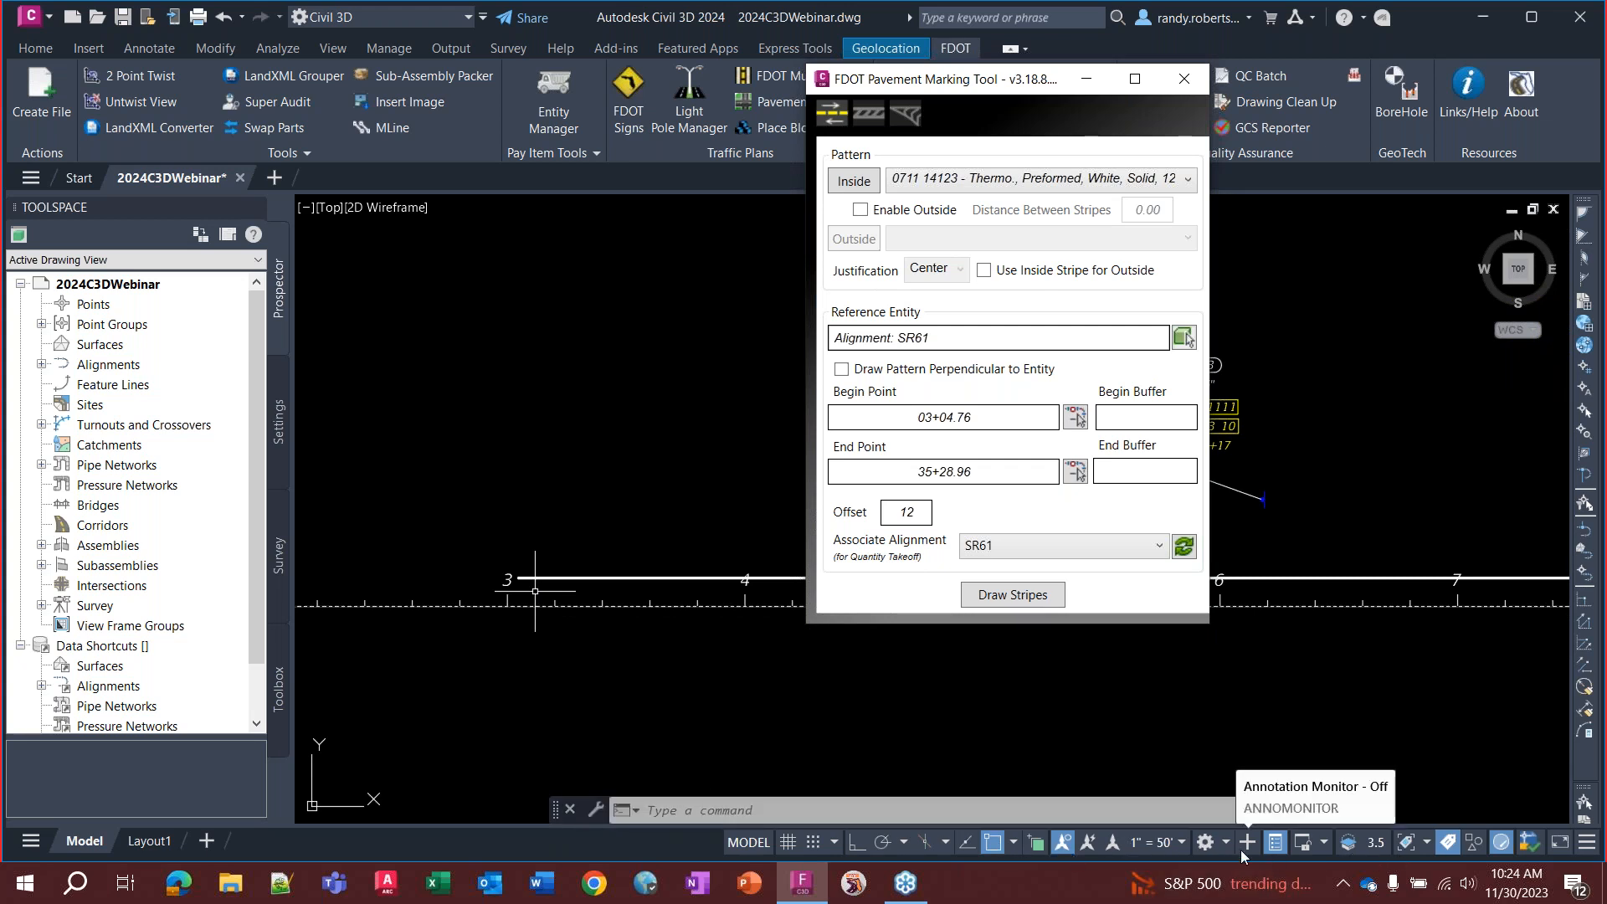
Add the LineWeight toggle to the status bar and switch the lineweight display off
{"action": "left_click", "coordinate": [1581, 844]}
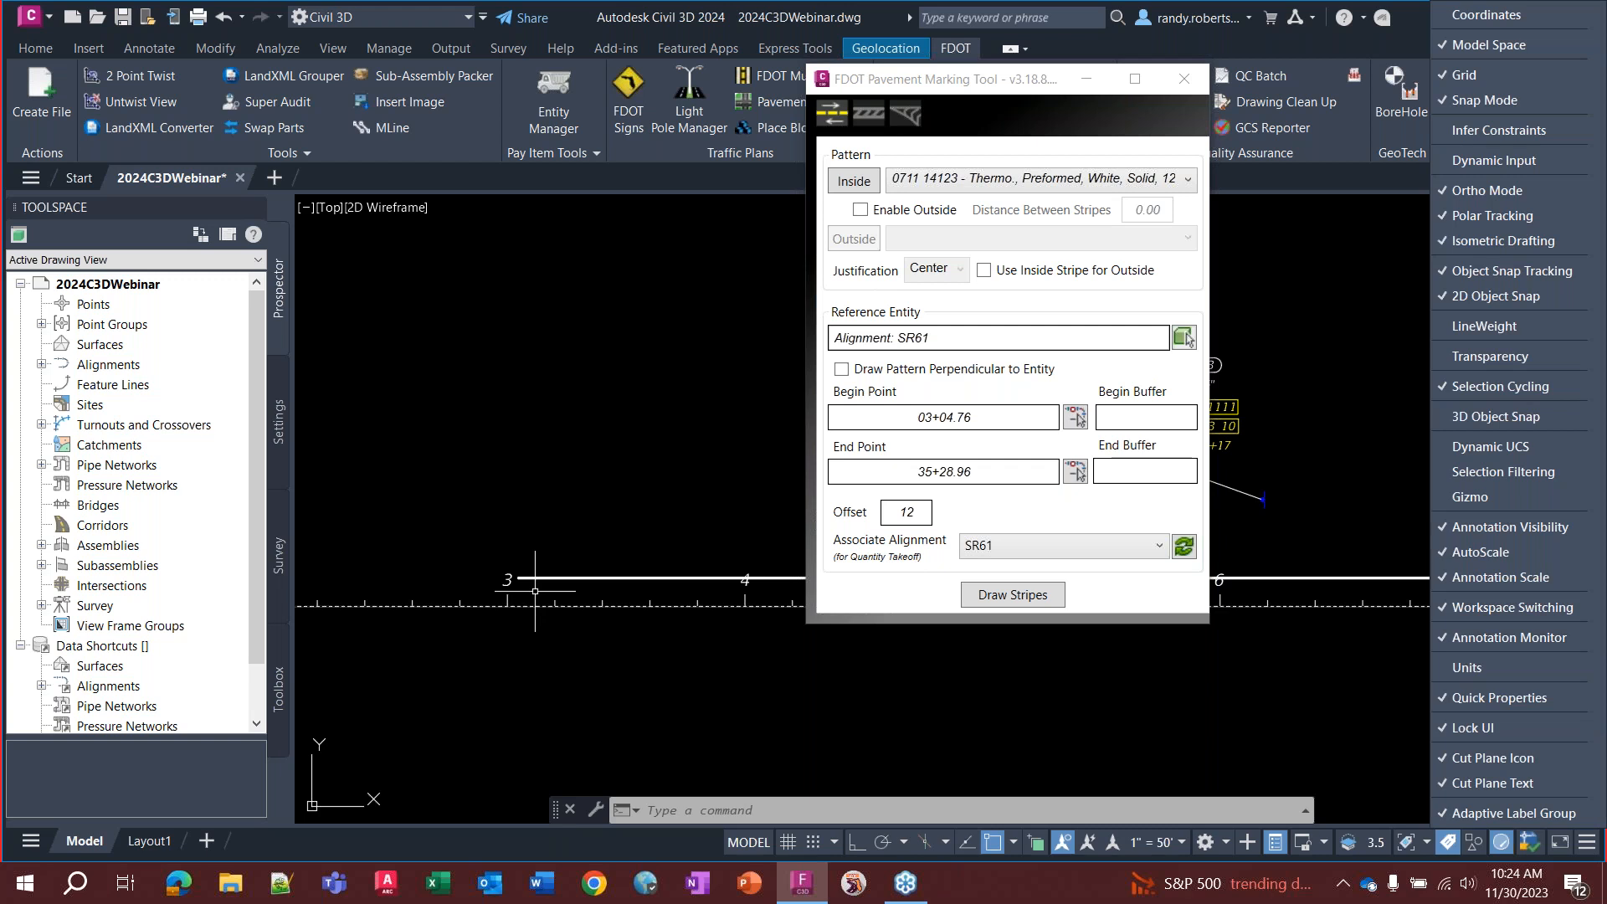
{"action": "left_click", "coordinate": [1488, 325]}
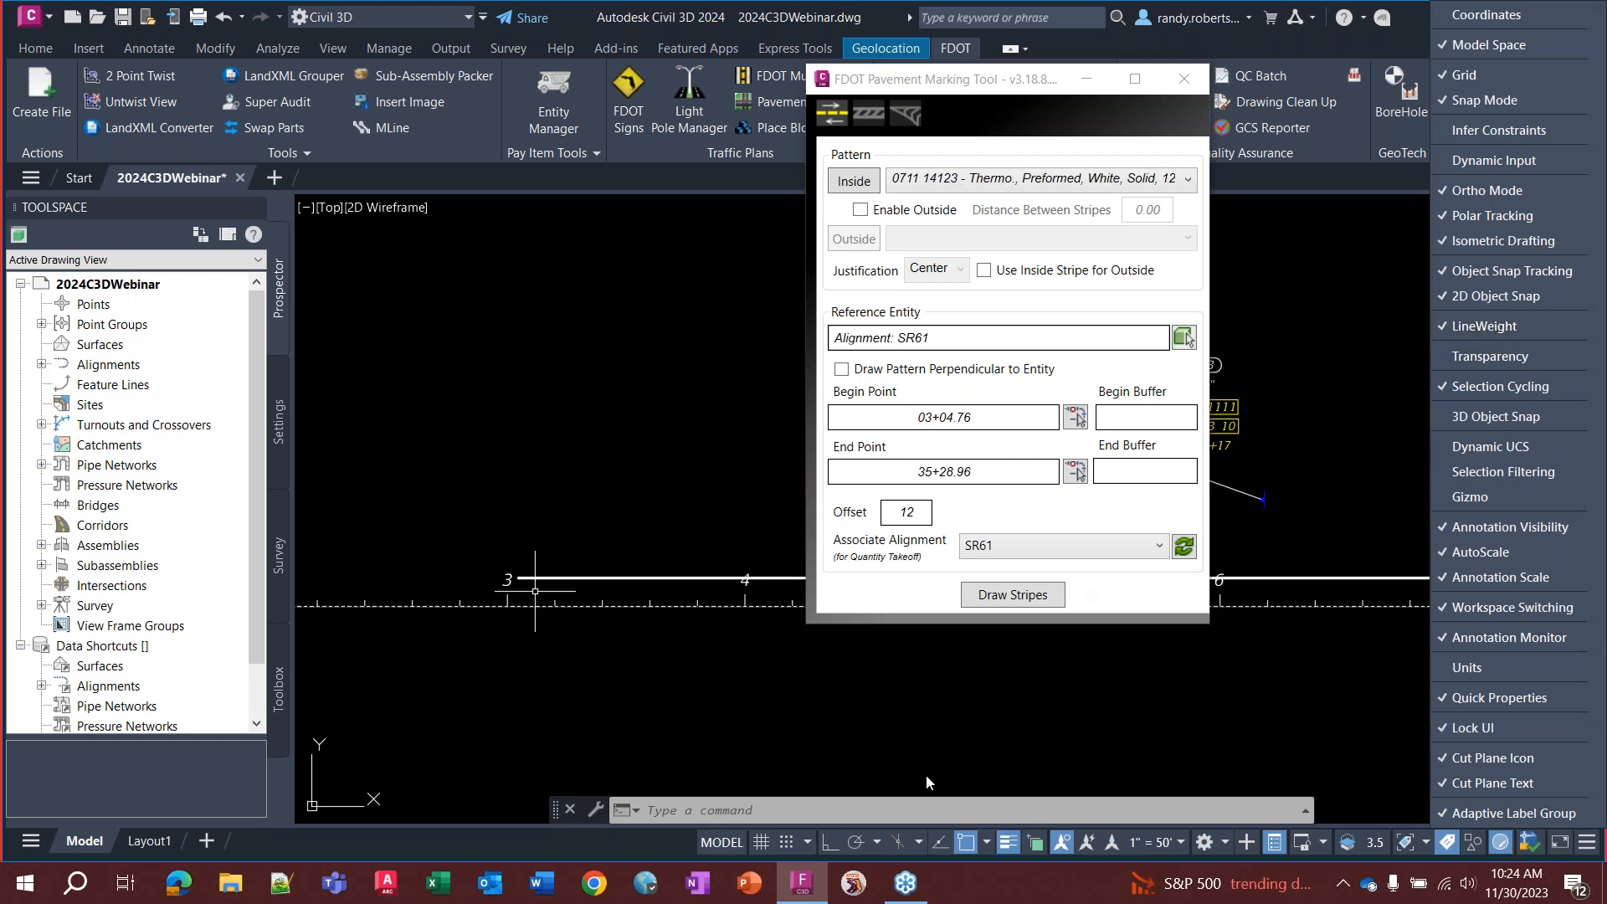
{"action": "left_click", "coordinate": [1018, 840]}
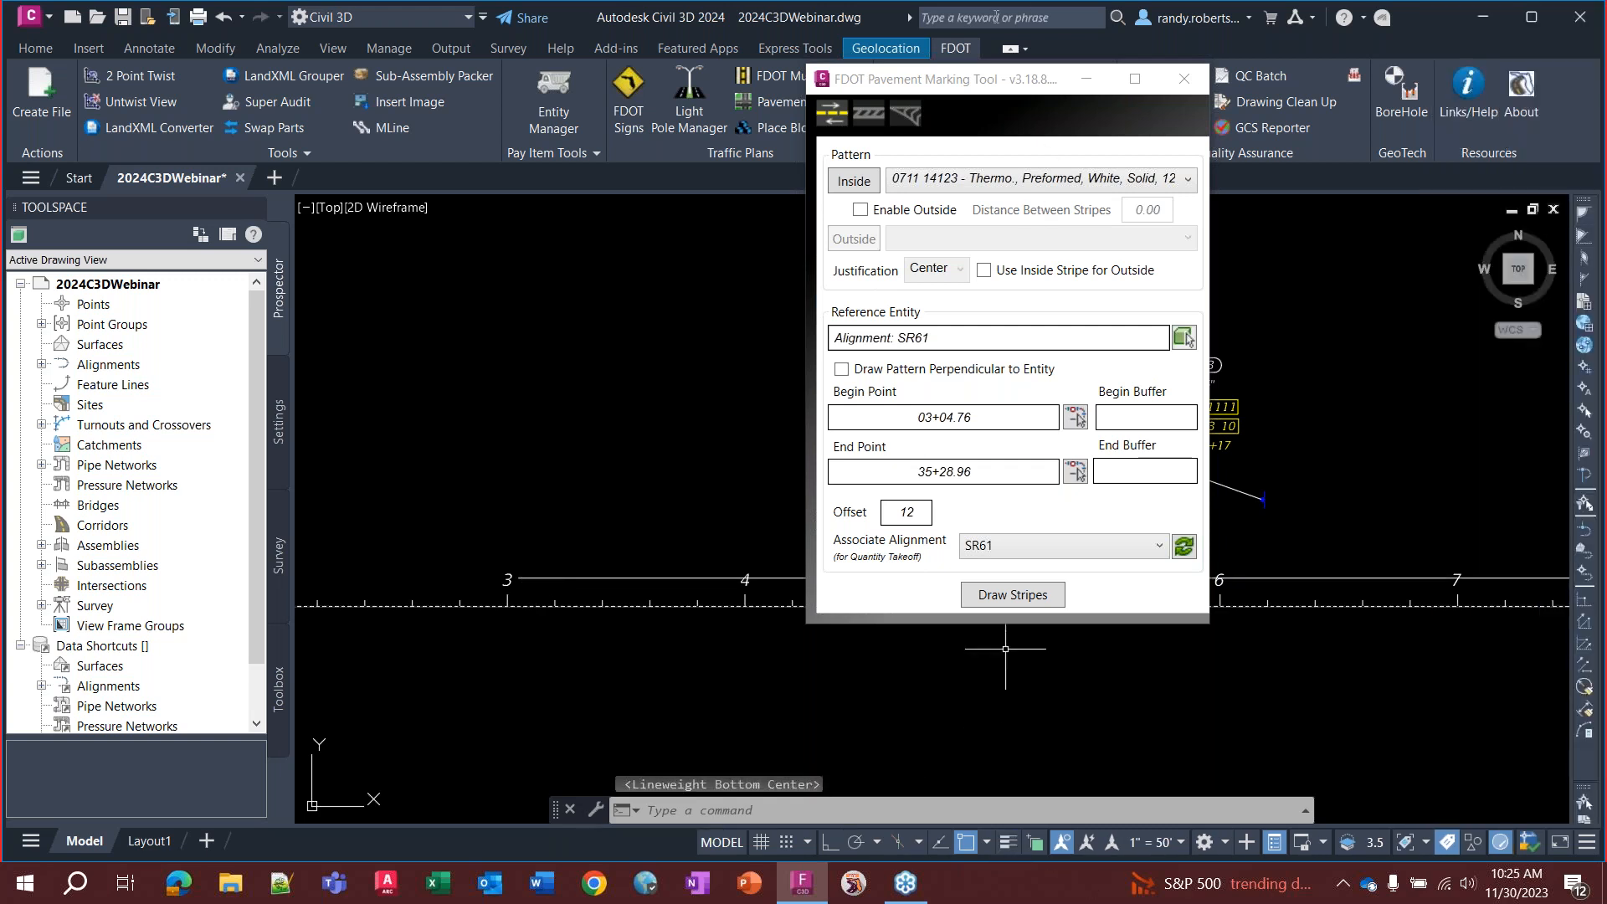
Switch the lineweight display back on while viewing the start of the stripe near station 3
{"action": "left_click_drag", "start_coordinate": [1004, 84], "coordinate": [1256, 109]}
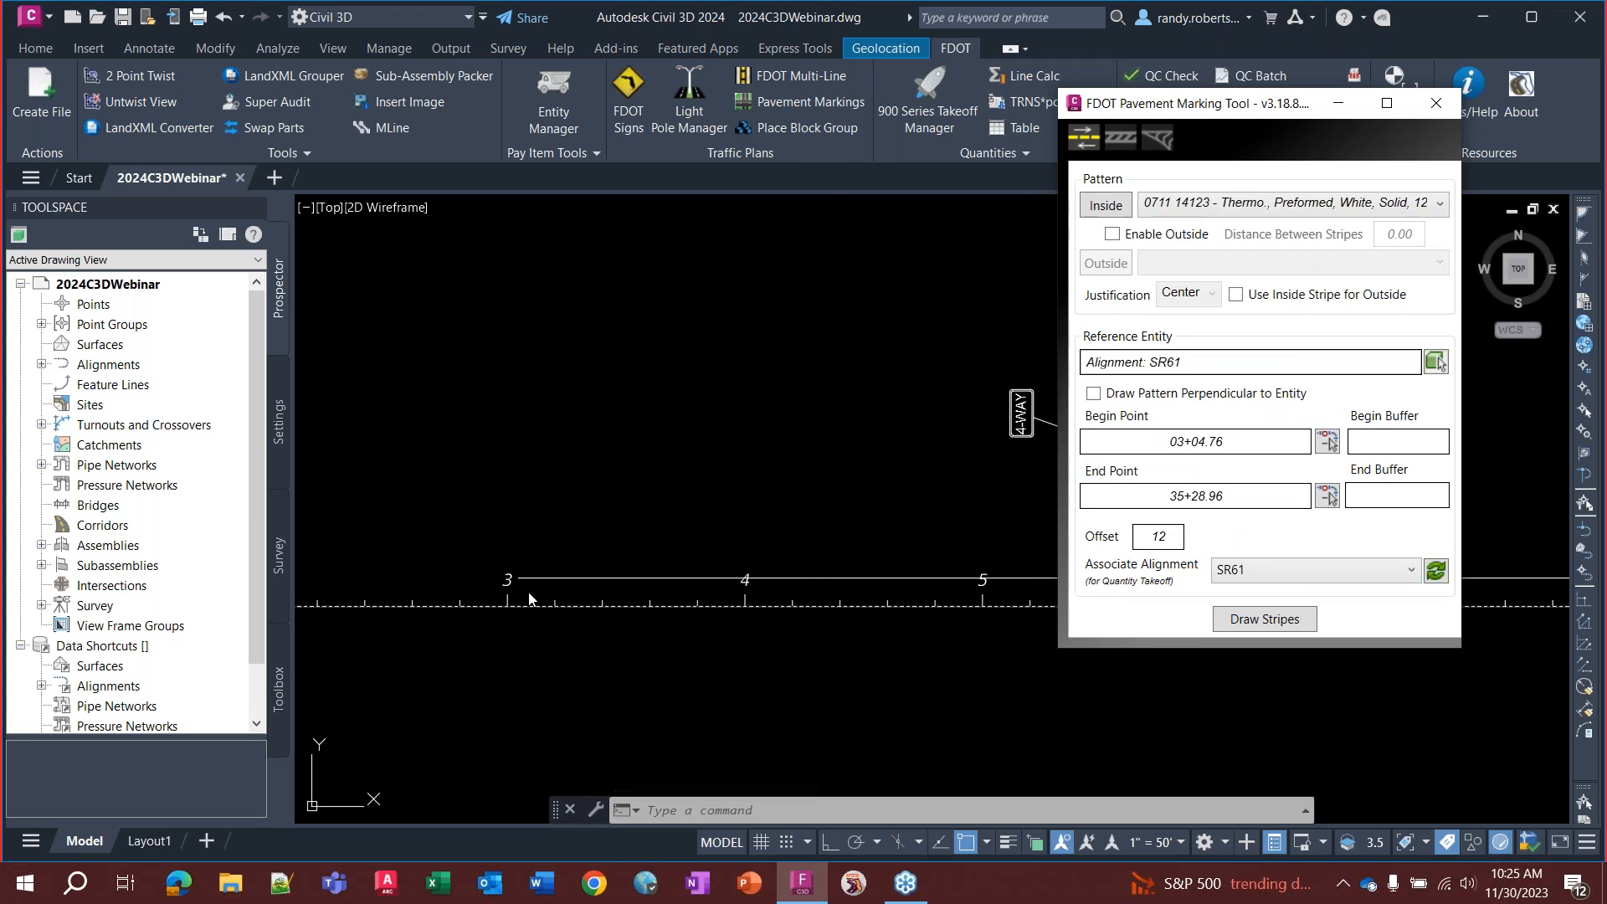
{"action": "scroll", "coordinate": [534, 601], "scroll_direction": "up", "scroll_amount": 4}
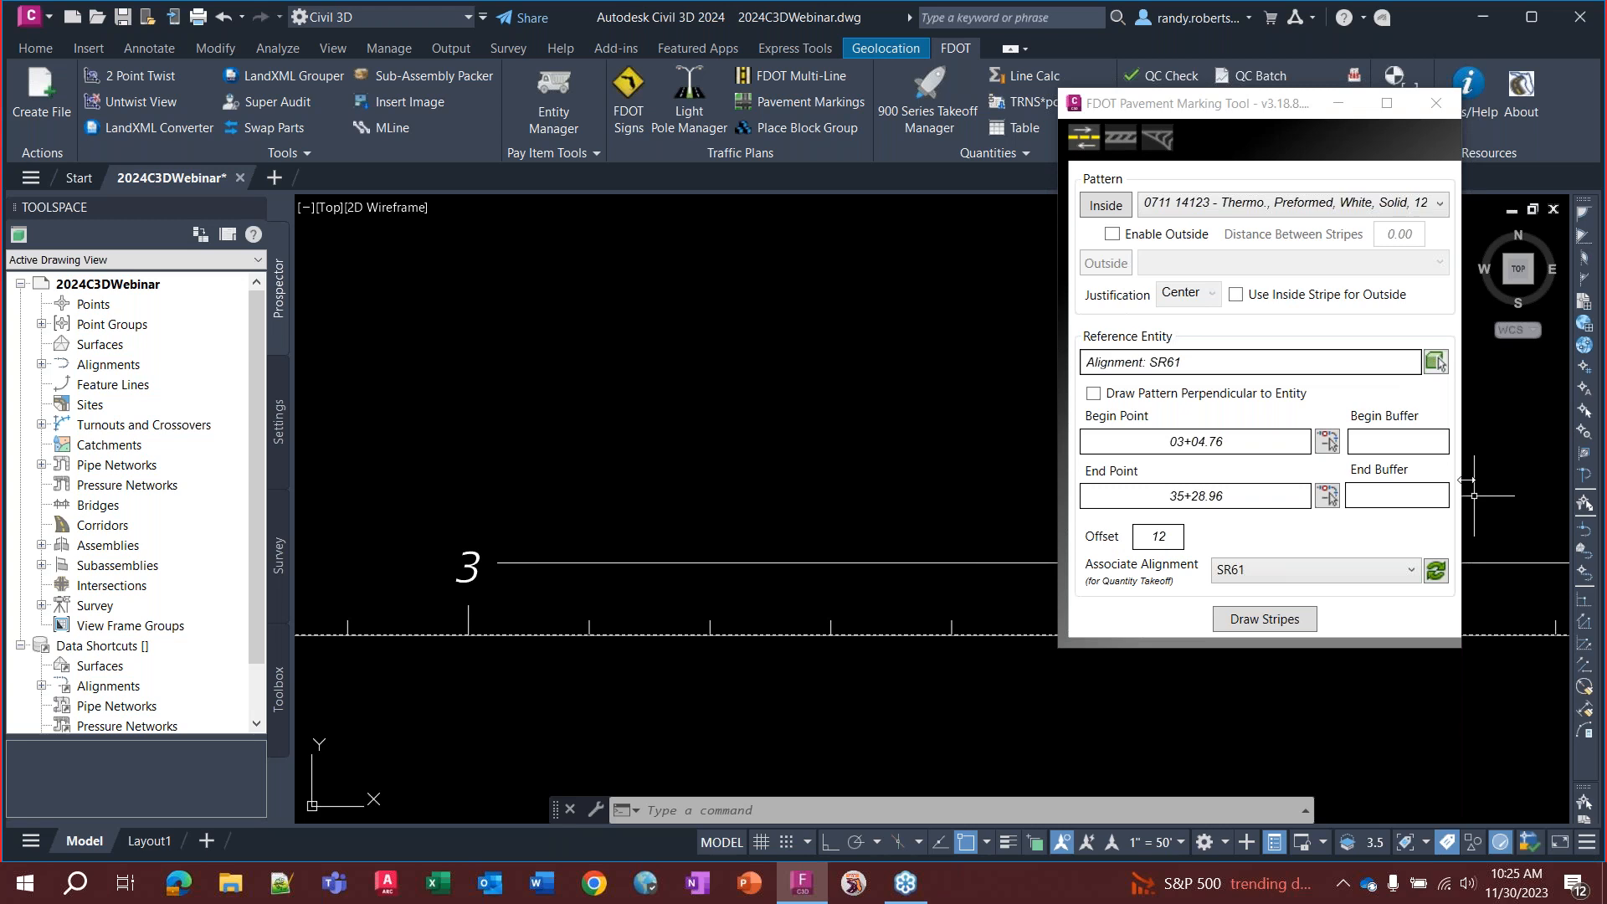
{"action": "left_click", "coordinate": [1587, 841]}
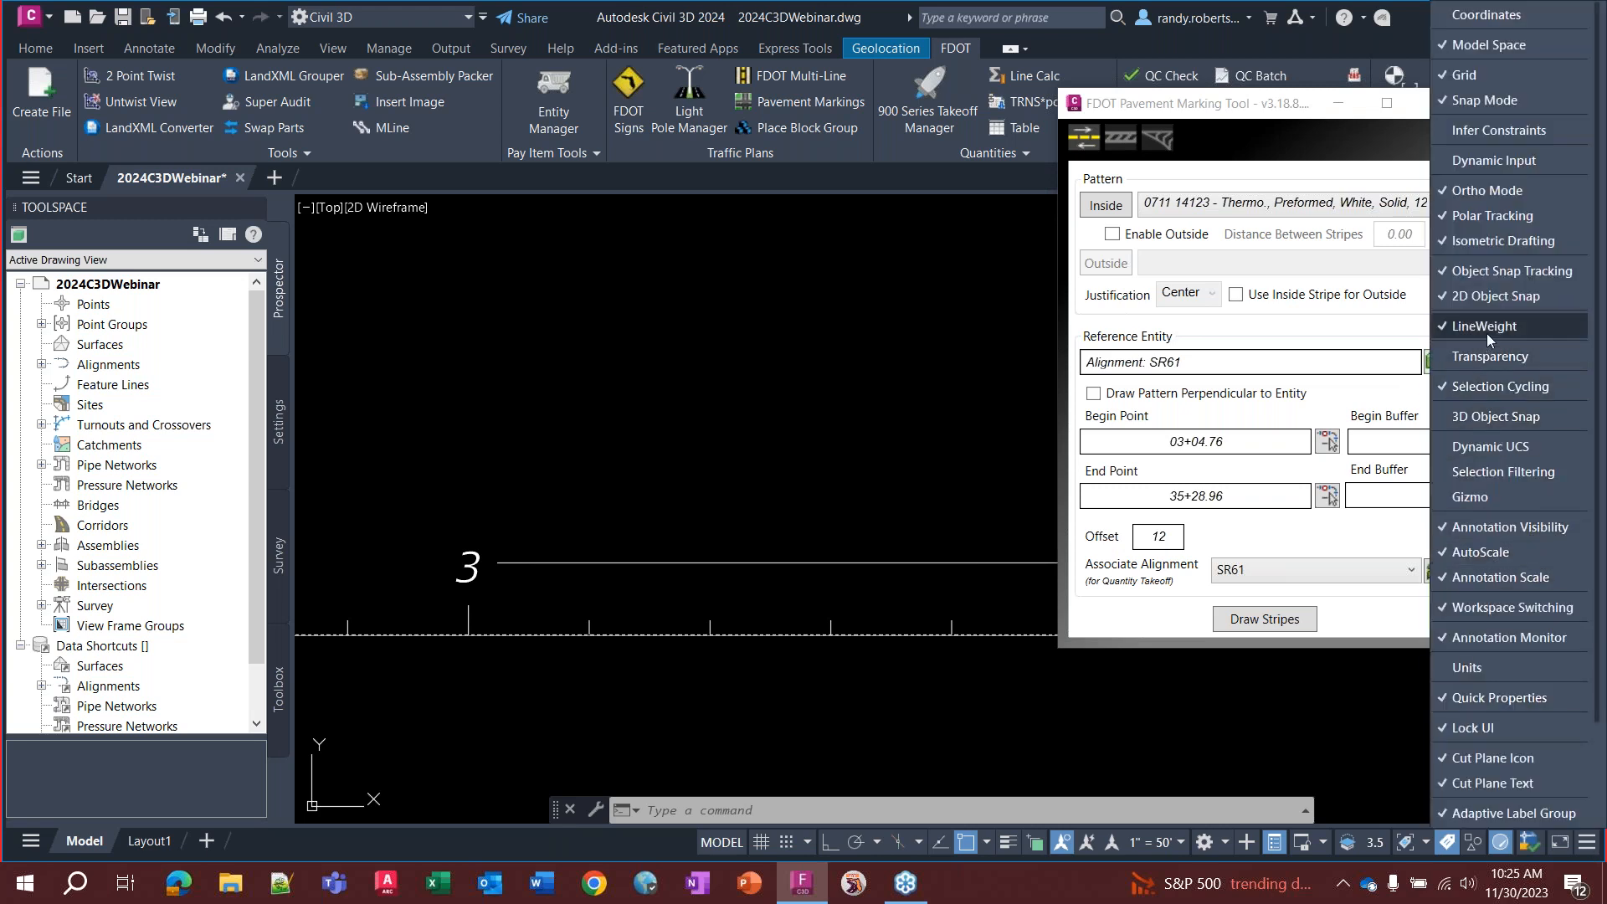
{"action": "left_click", "coordinate": [1010, 844]}
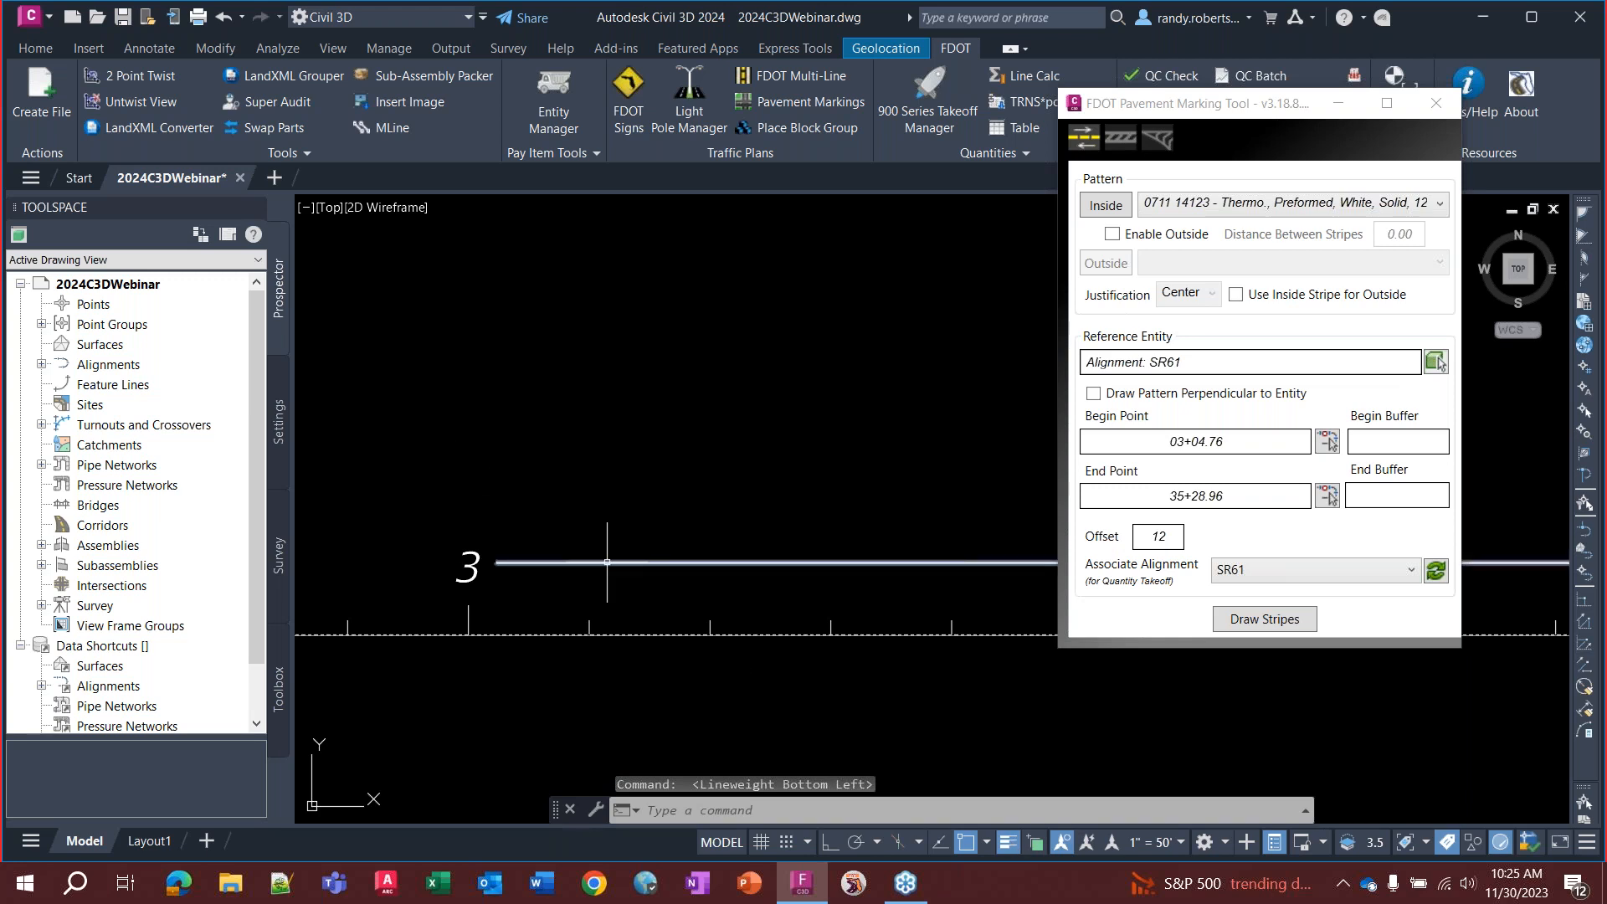
Review the drawn stripe's start near station 3 and close the FDOT Pavement Marking Tool
{"action": "scroll", "coordinate": [599, 586], "scroll_direction": "down", "scroll_amount": 6}
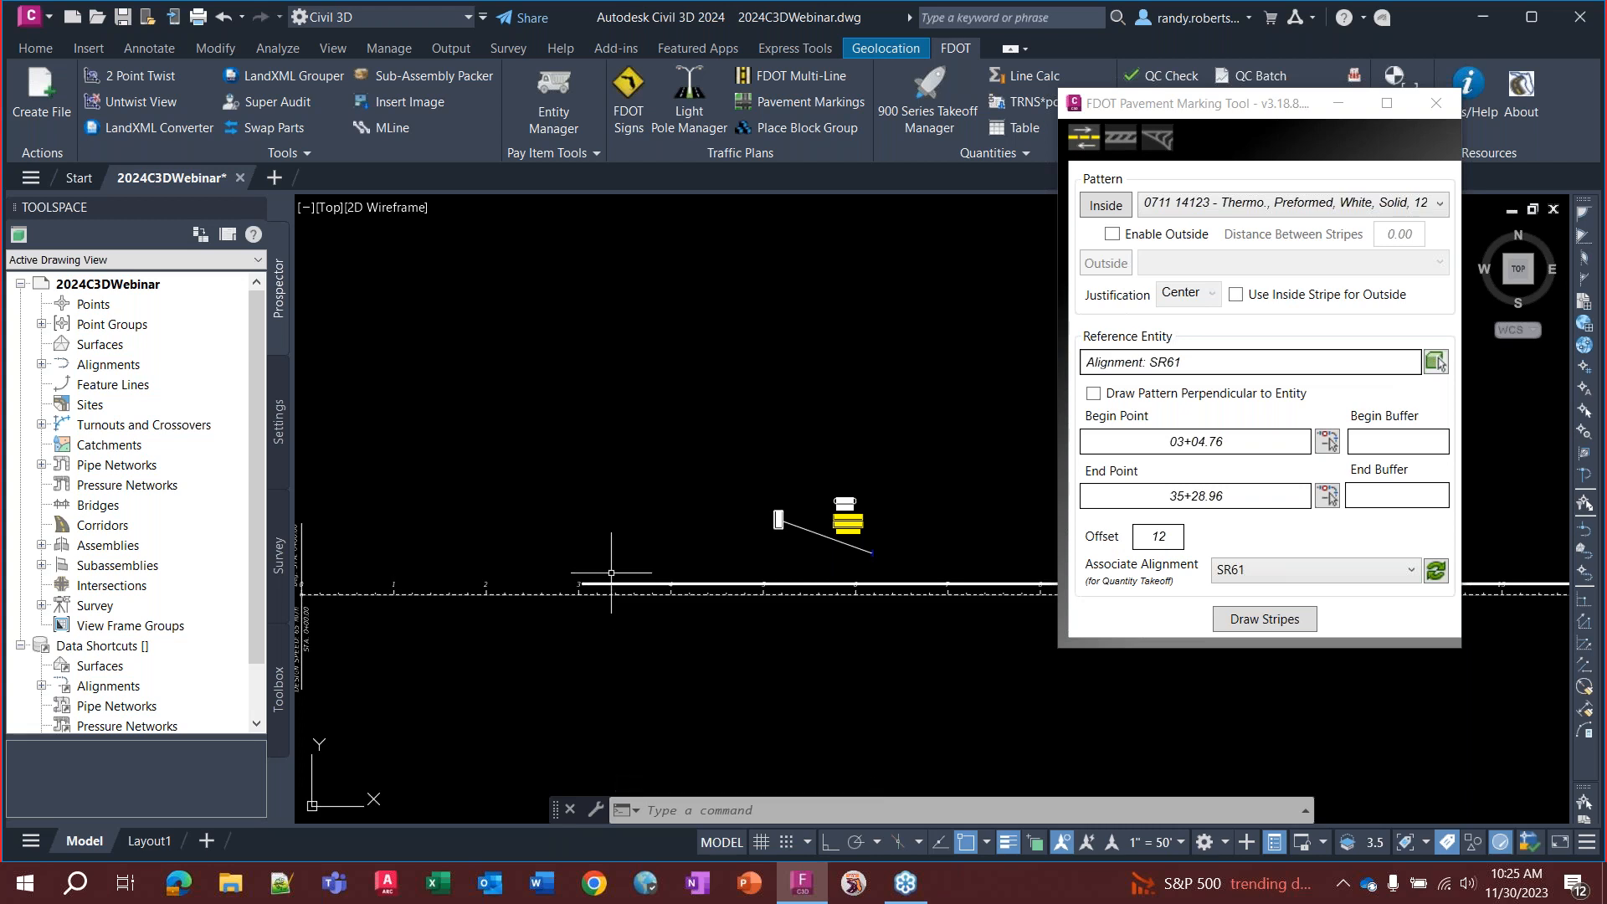
{"action": "scroll", "coordinate": [556, 581], "scroll_direction": "down", "scroll_amount": 5}
{"action": "scroll", "coordinate": [556, 582], "scroll_direction": "up", "scroll_amount": 5}
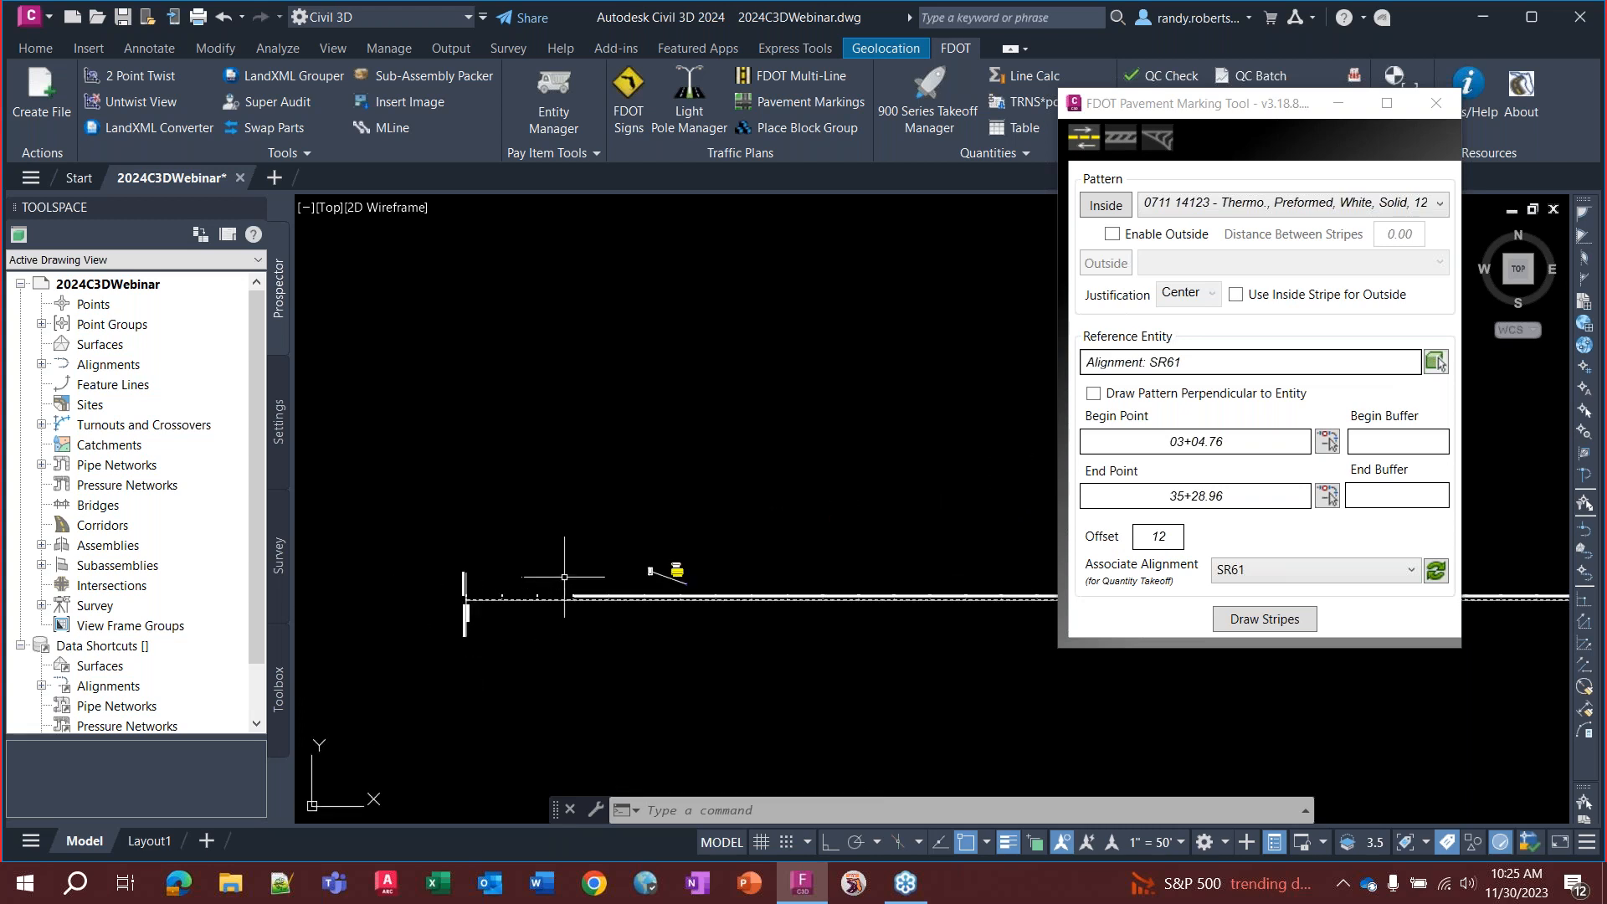
{"action": "scroll", "coordinate": [599, 575], "scroll_direction": "up", "scroll_amount": 3}
{"action": "scroll", "coordinate": [568, 525], "scroll_direction": "down", "scroll_amount": 4}
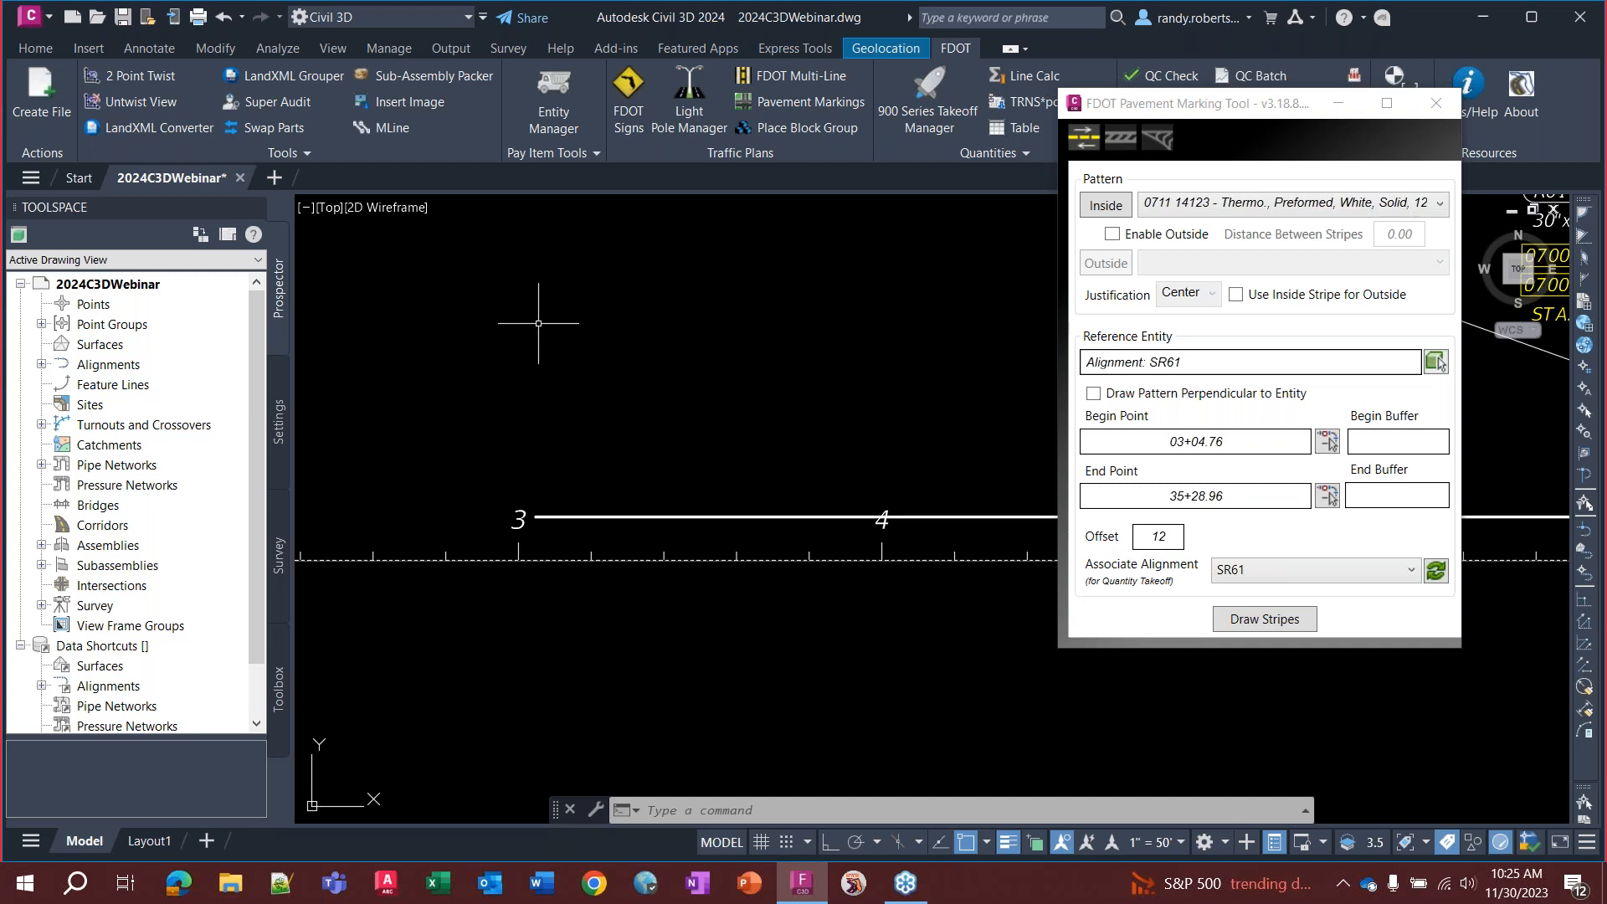
{"action": "left_click", "coordinate": [1215, 104]}
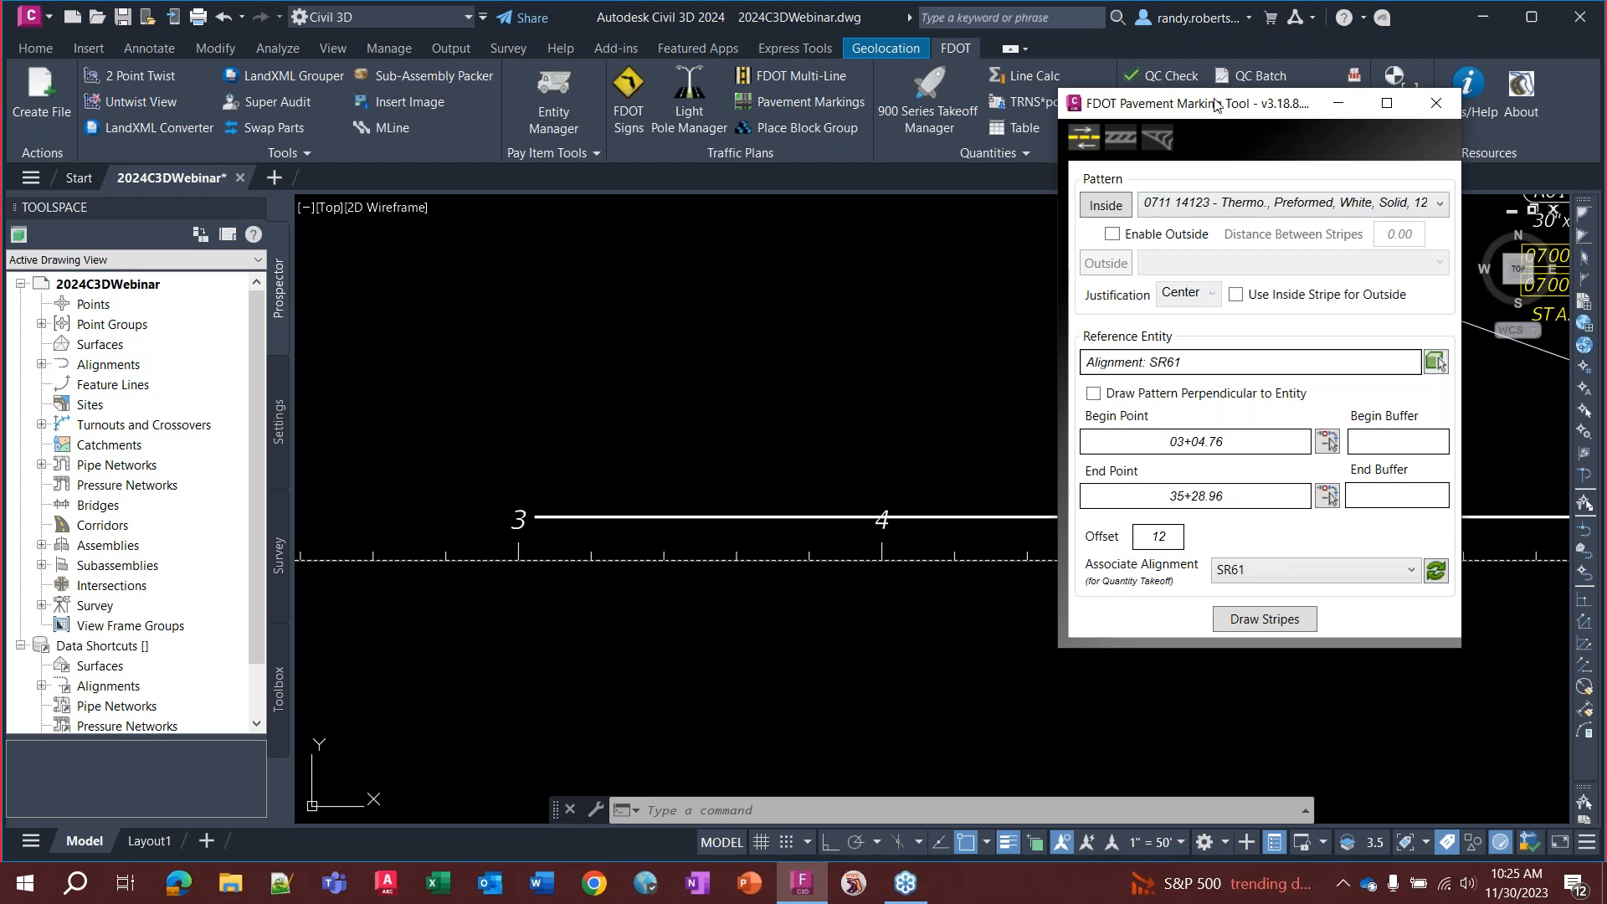
{"action": "left_click", "coordinate": [1436, 103]}
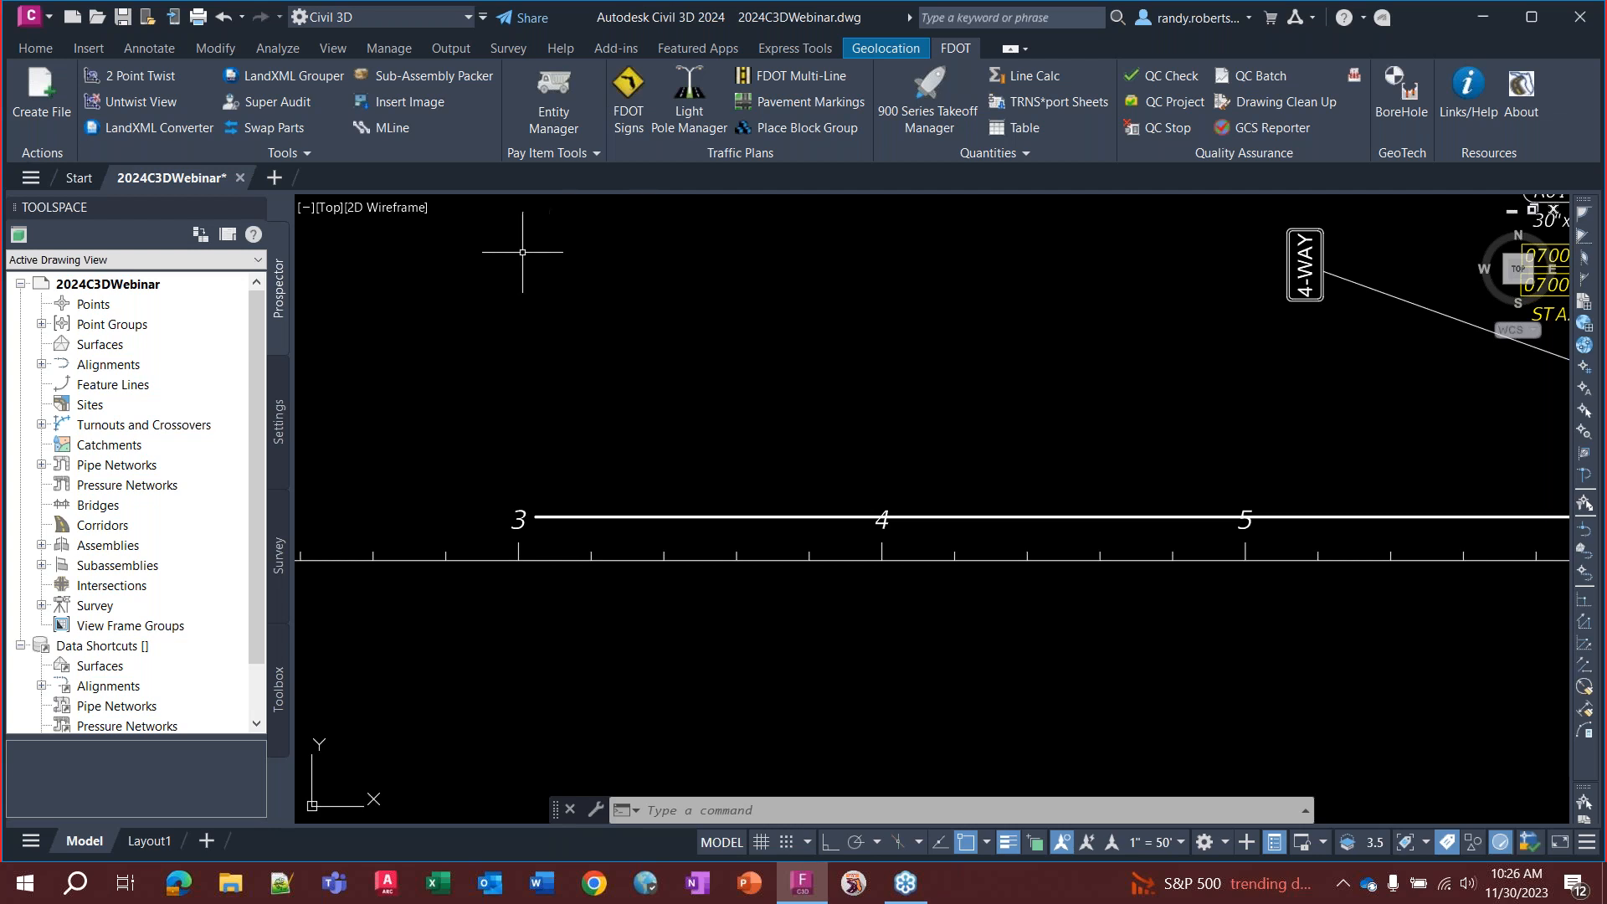
Start adding a note label and set its label style to 12 inch White
{"action": "left_click", "coordinate": [151, 48]}
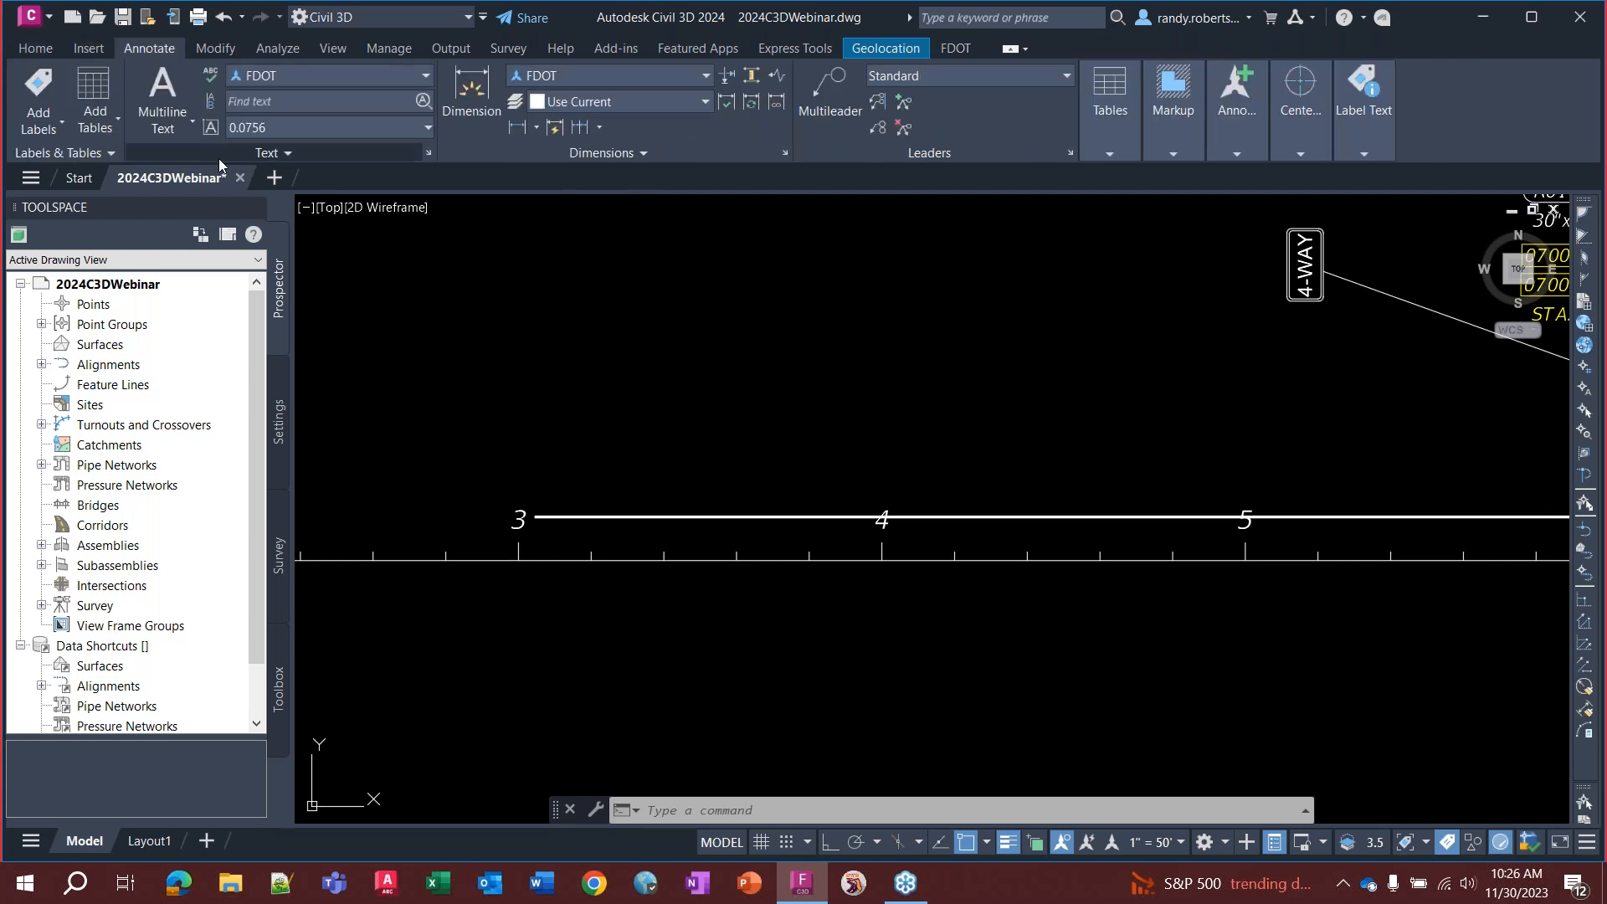
{"action": "left_click", "coordinate": [38, 130]}
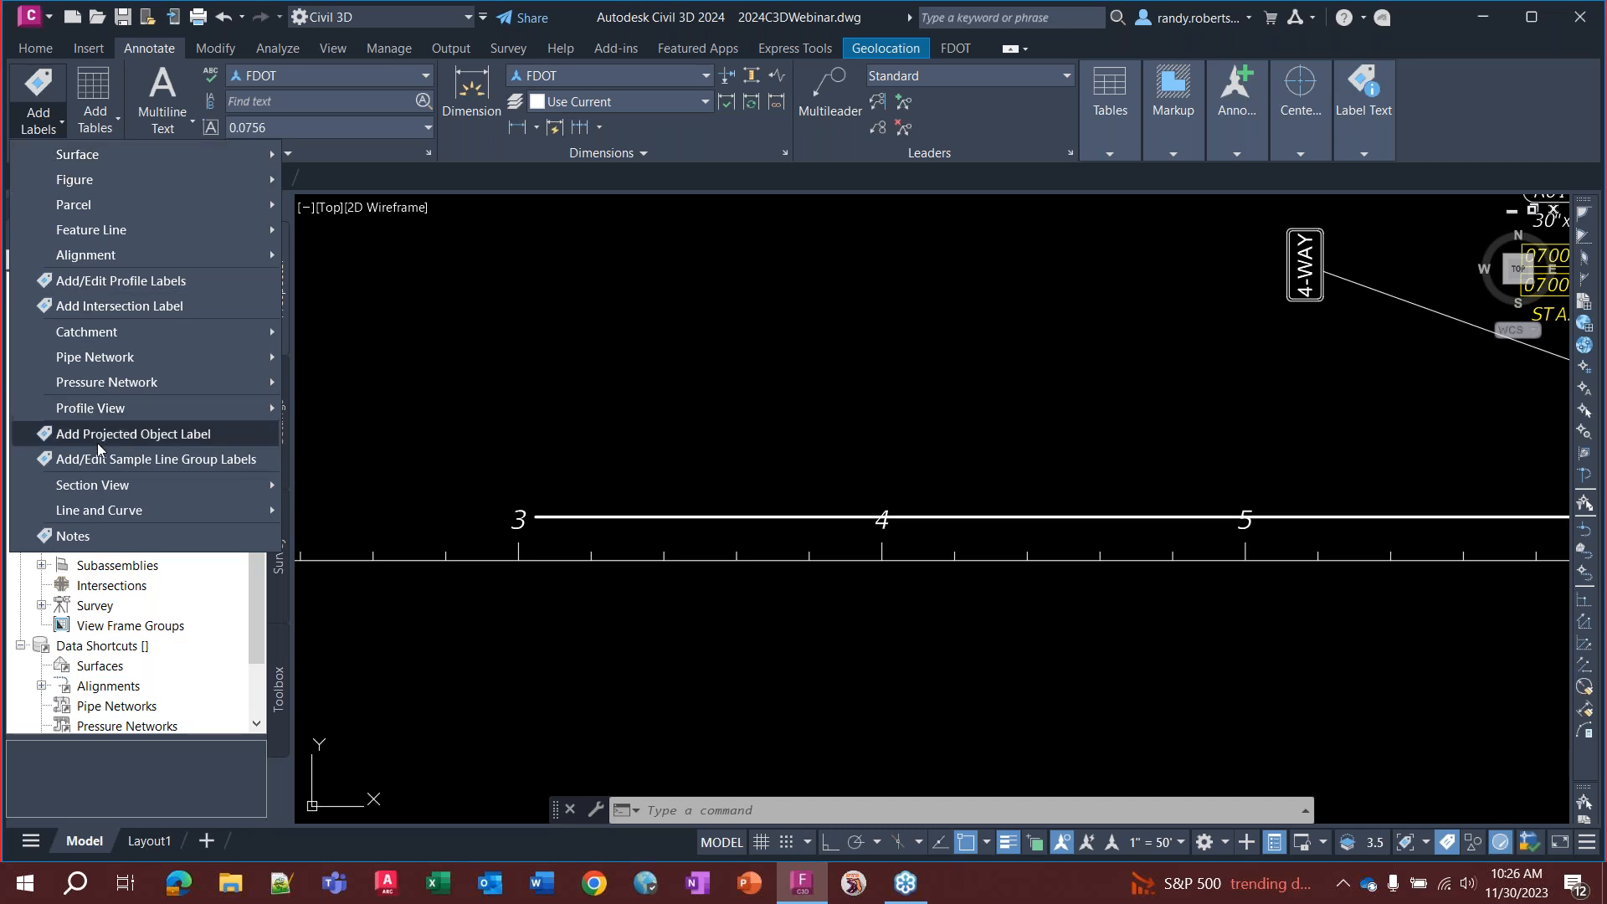
{"action": "left_click", "coordinate": [74, 536]}
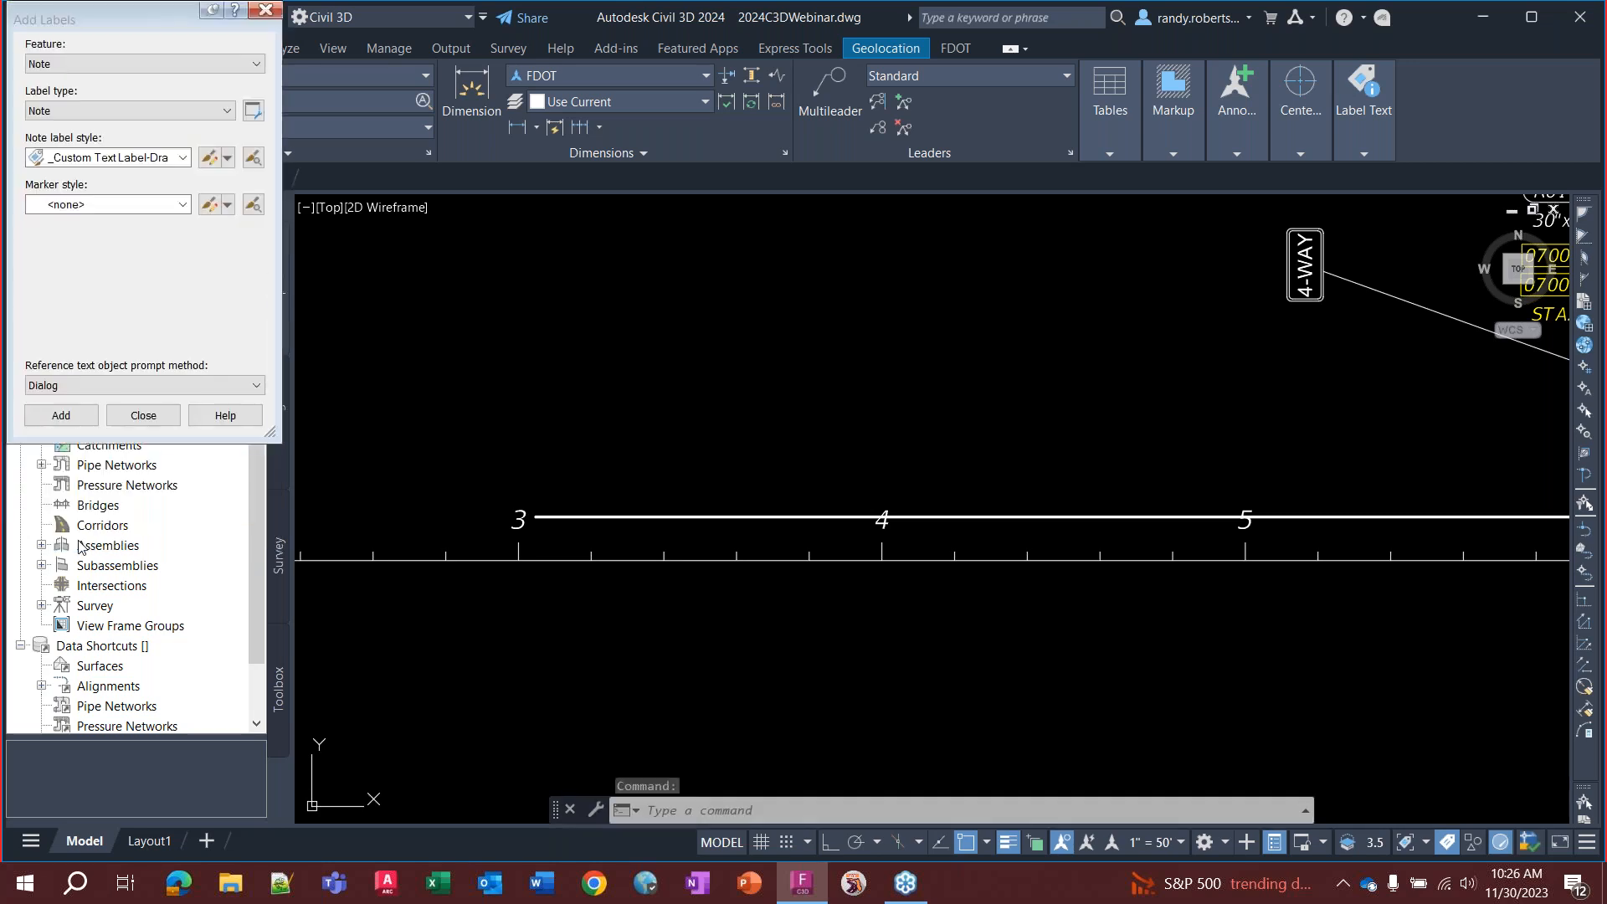
{"action": "left_click_drag", "start_coordinate": [92, 27], "coordinate": [114, 119]}
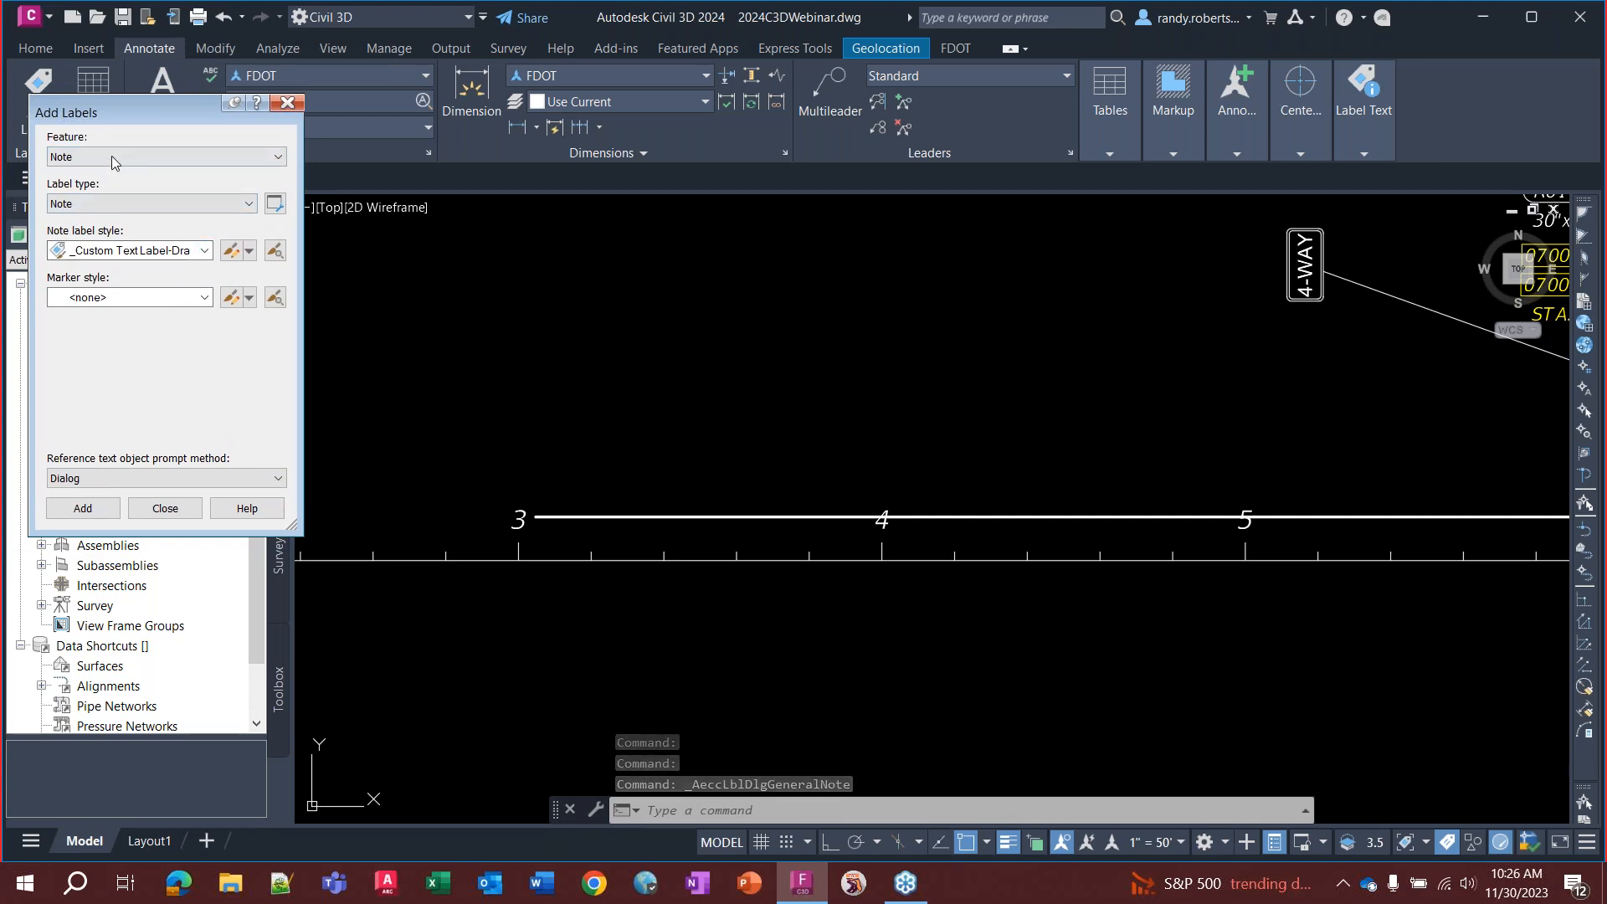
{"action": "left_click", "coordinate": [134, 250]}
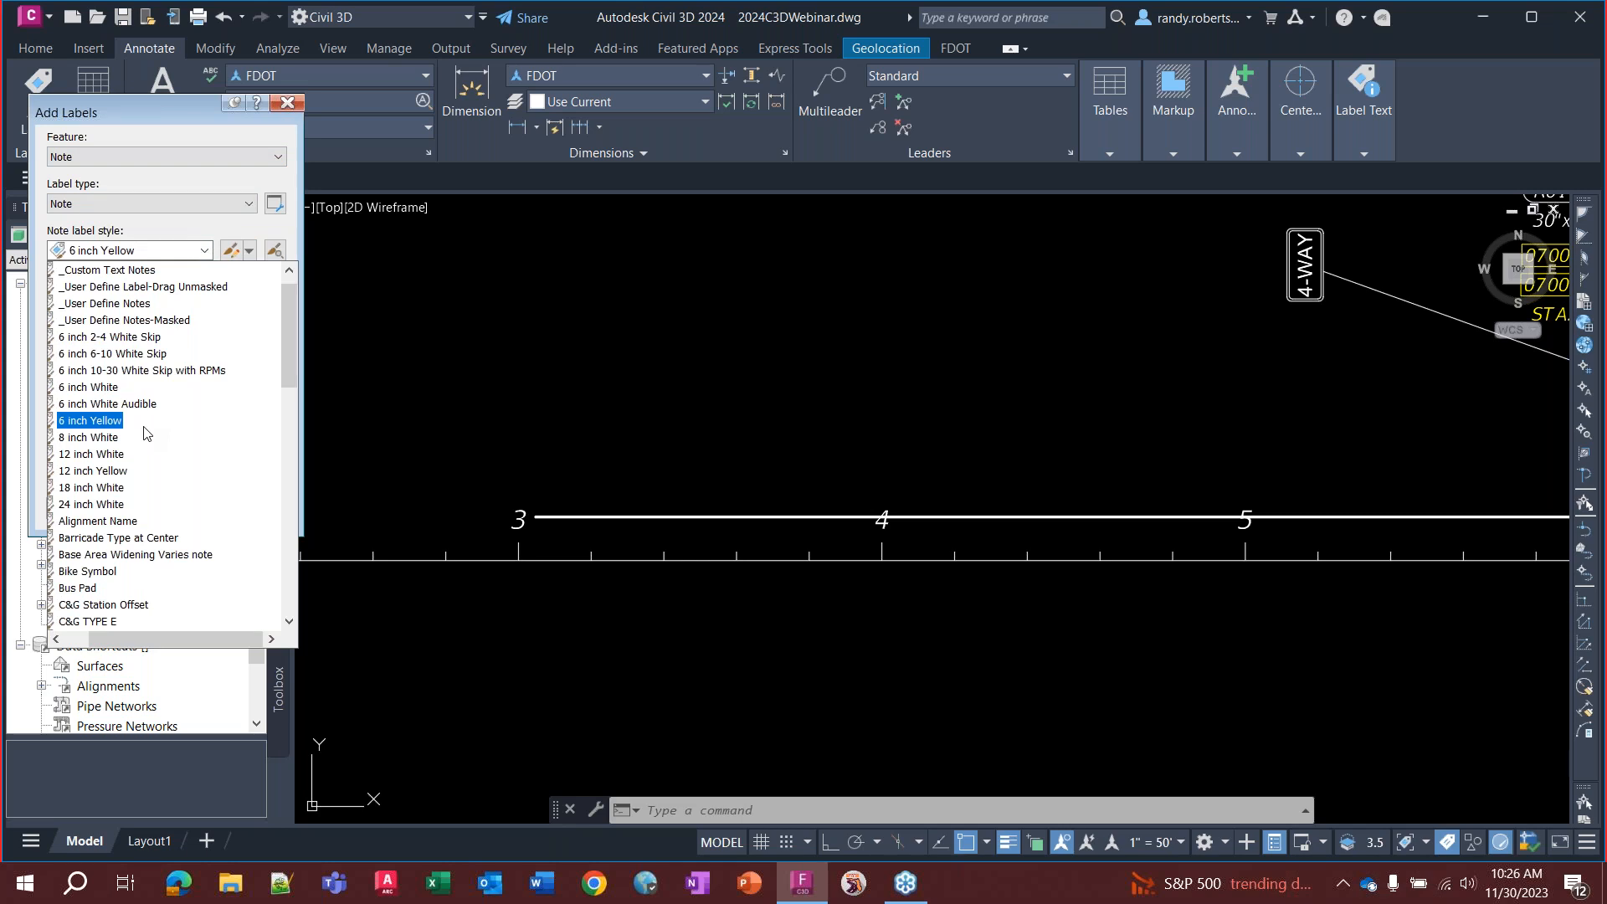
{"action": "left_click", "coordinate": [98, 454]}
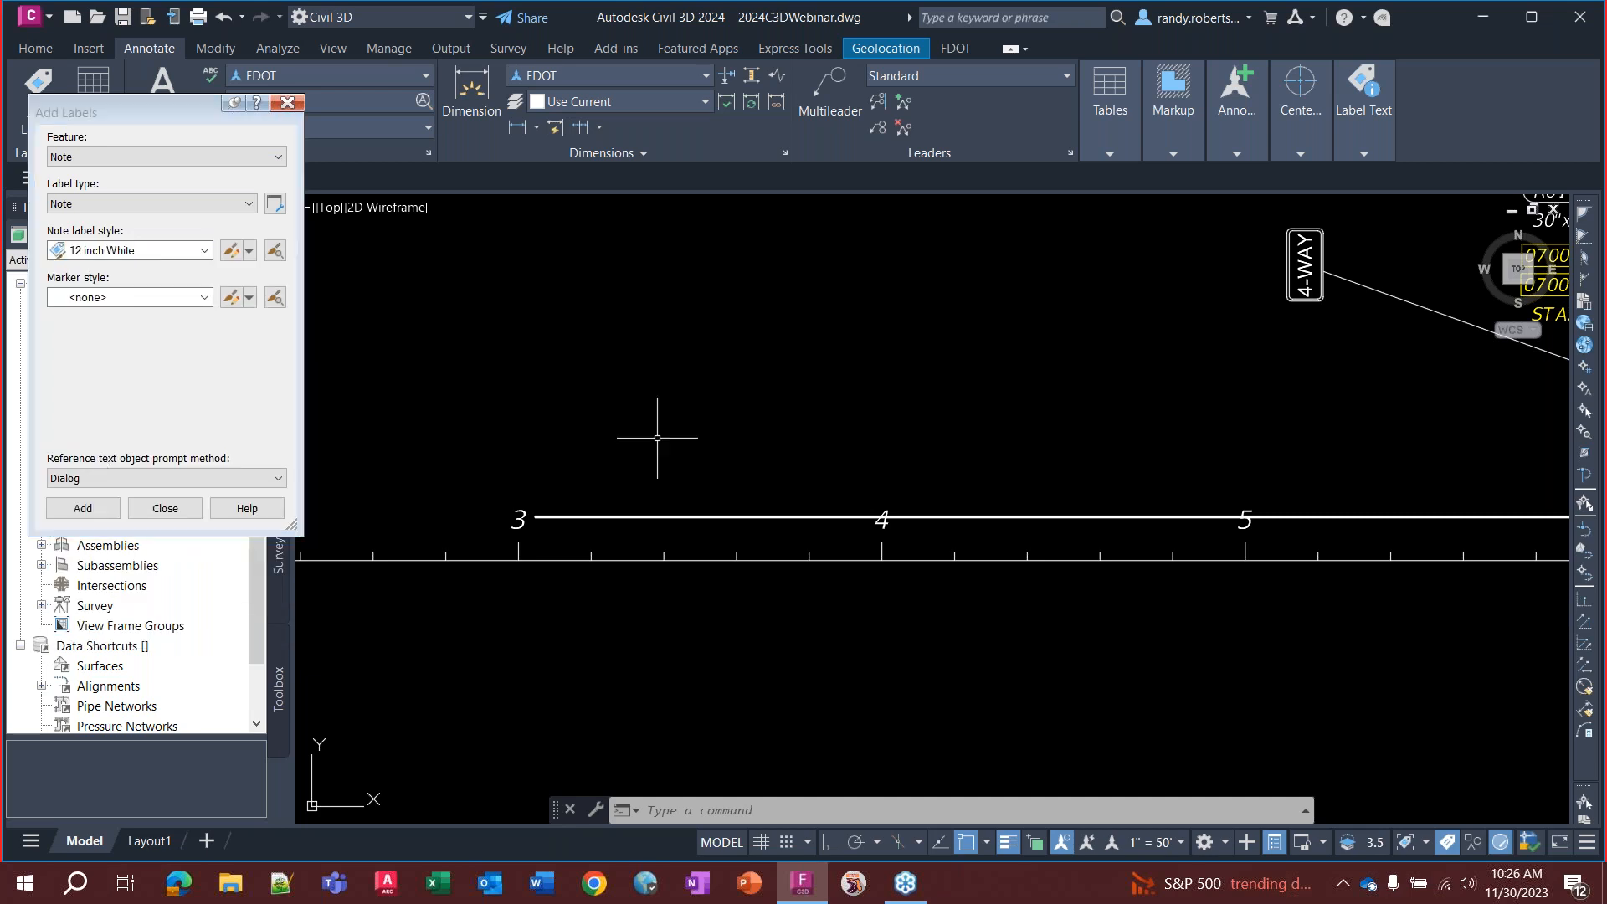
Select the stripe near station 3 to check its layer
{"action": "left_click", "coordinate": [606, 515]}
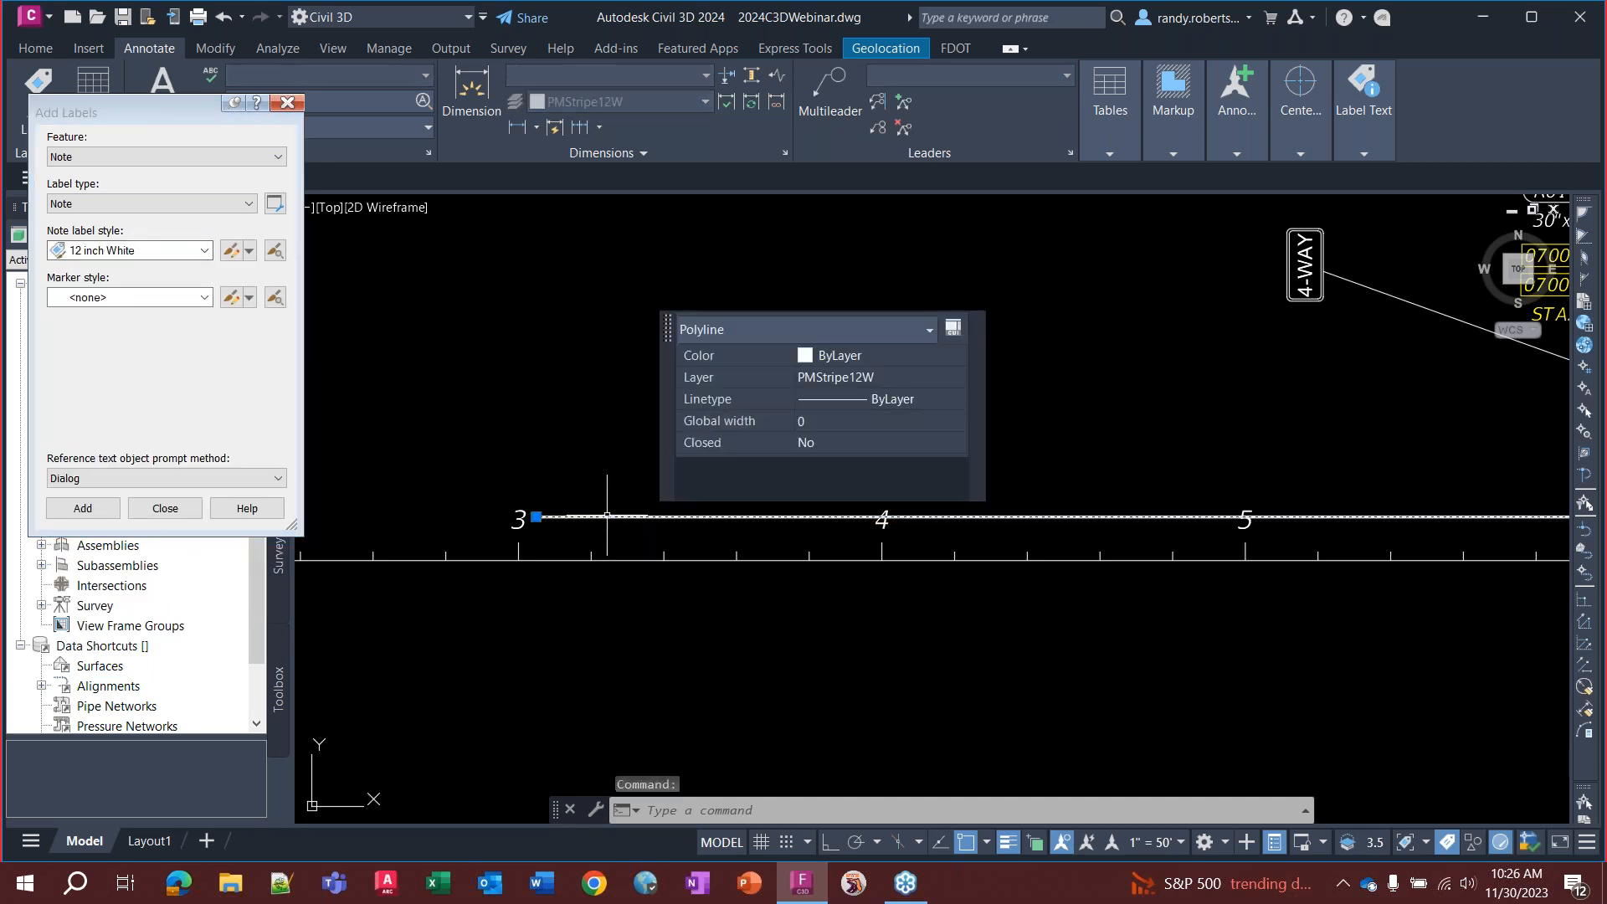
{"action": "left_click", "coordinate": [520, 323]}
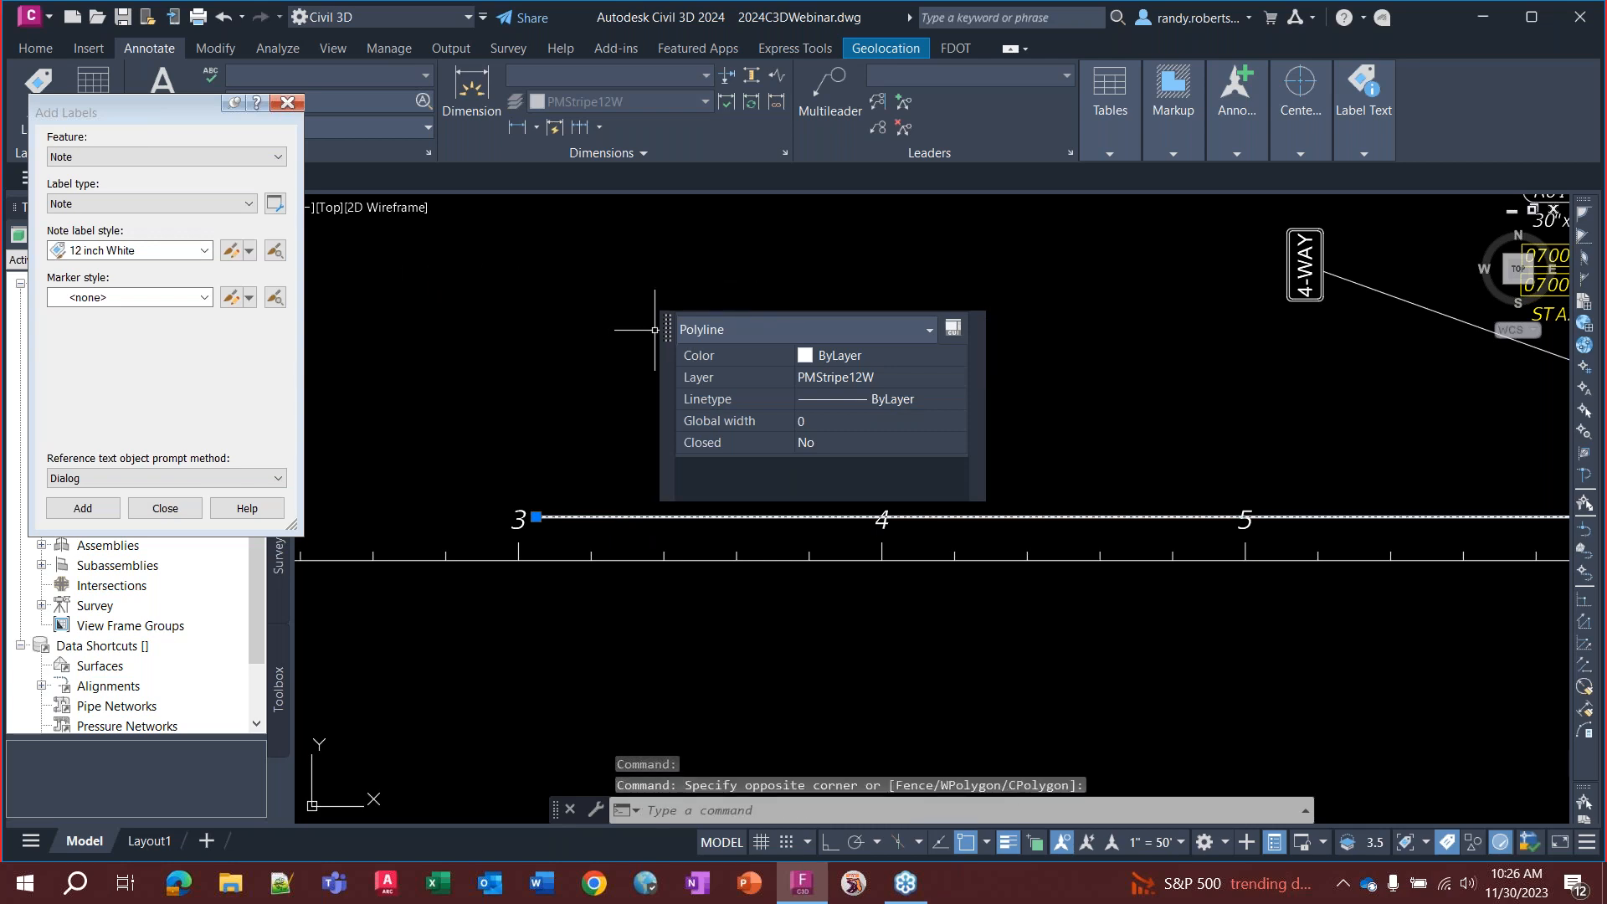
{"action": "left_click", "coordinate": [539, 316]}
Place a 12 inch White note label just above the stripe between stations 4 and 5
{"action": "left_click", "coordinate": [127, 317]}
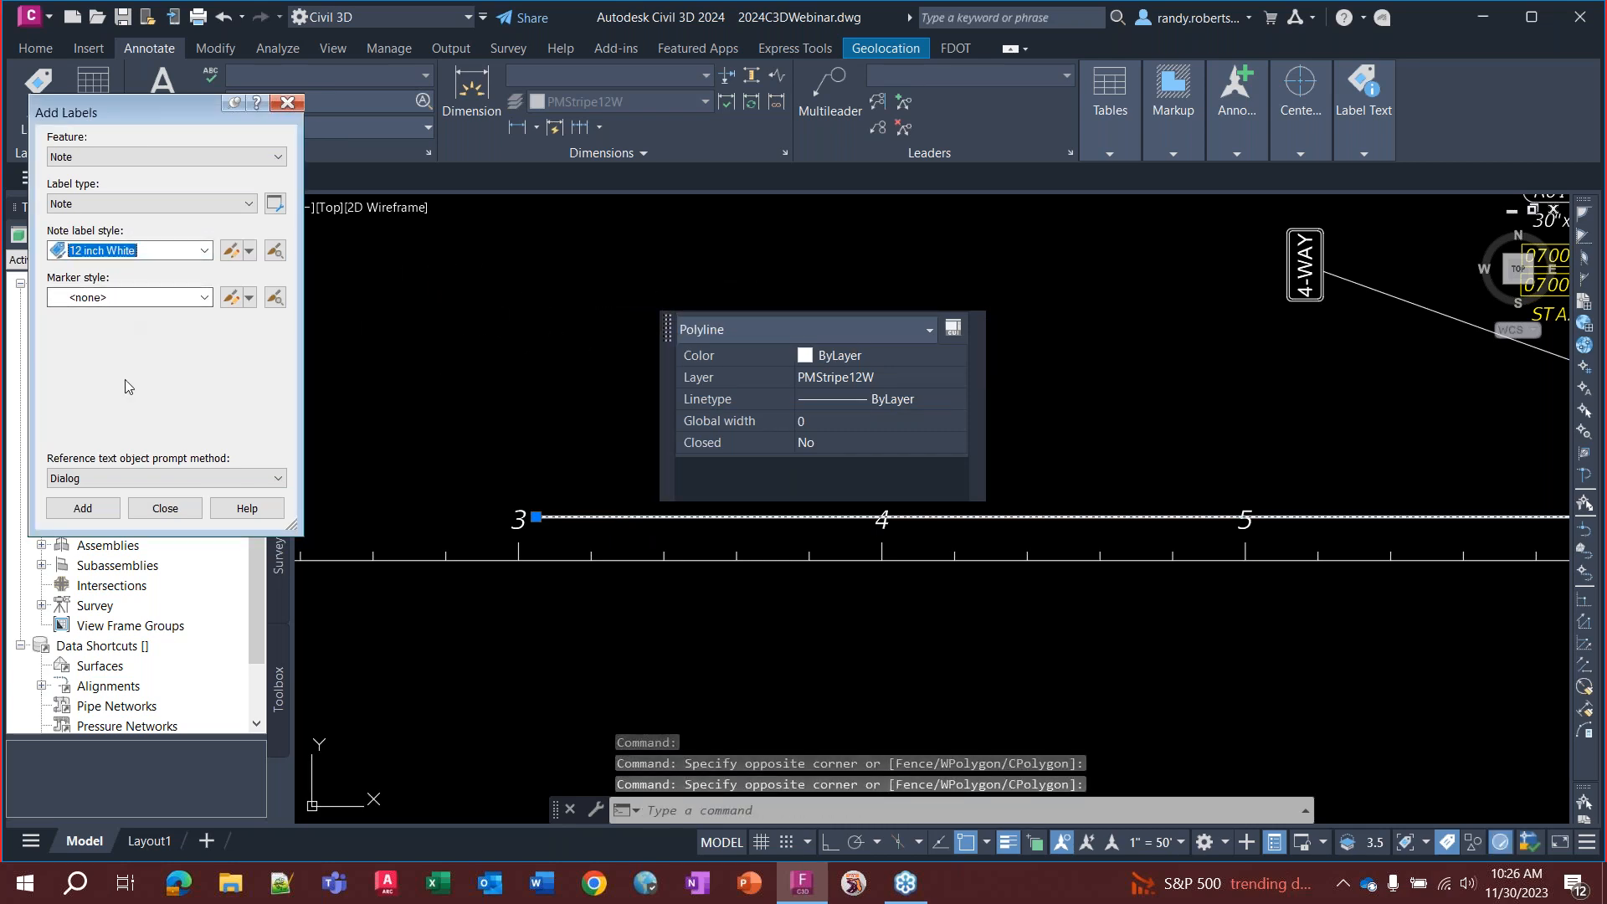
{"action": "left_click", "coordinate": [83, 508]}
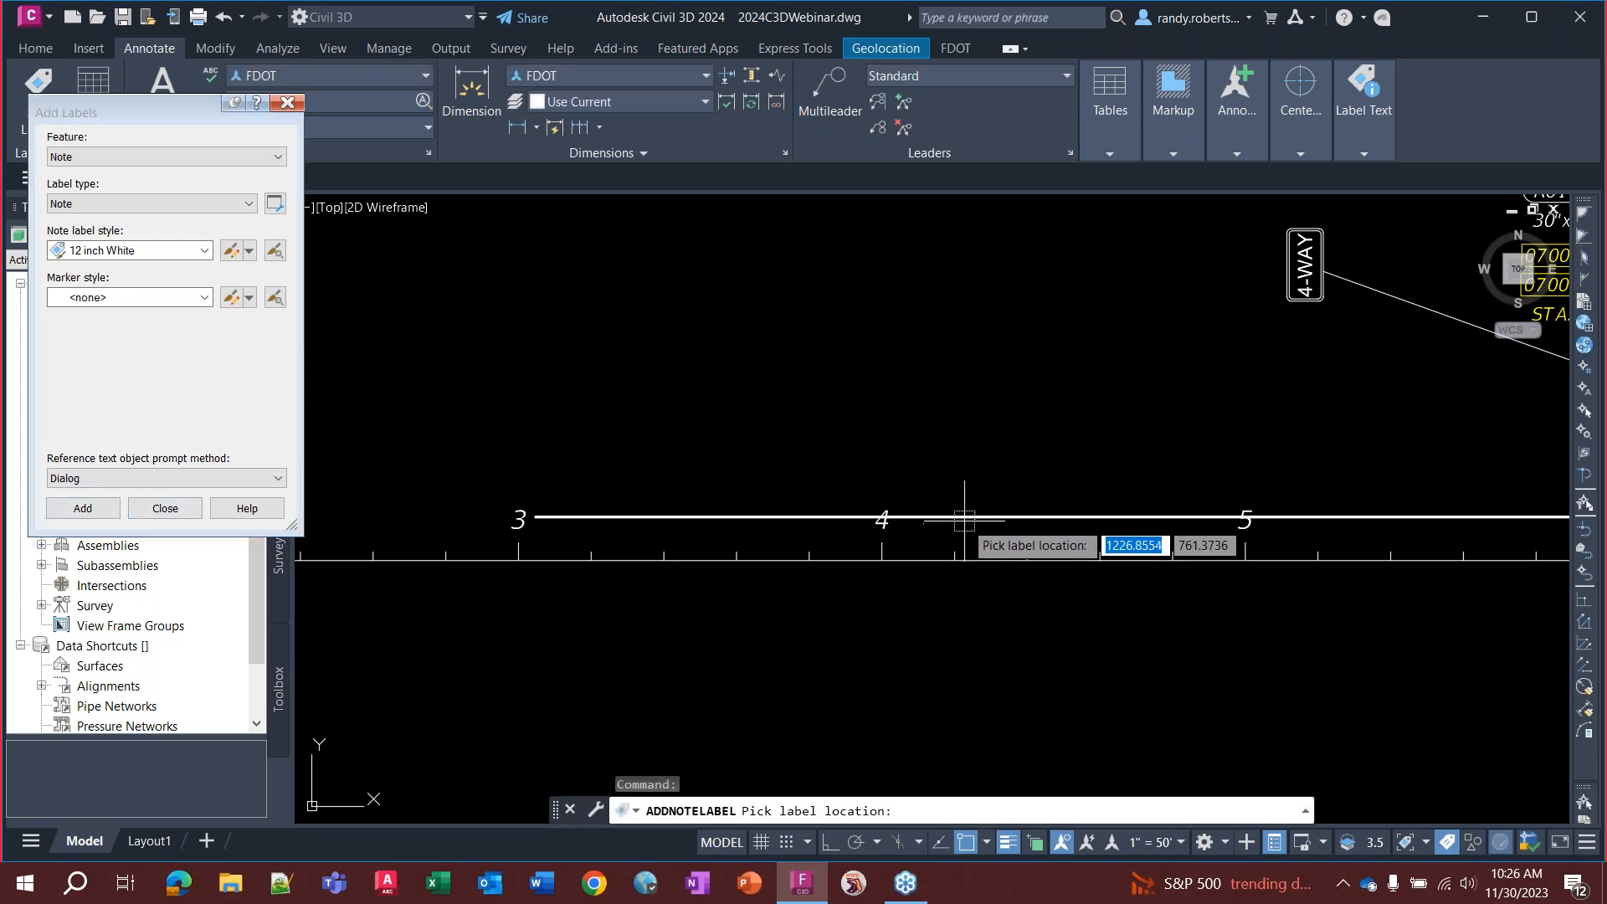
{"action": "left_click", "coordinate": [947, 495]}
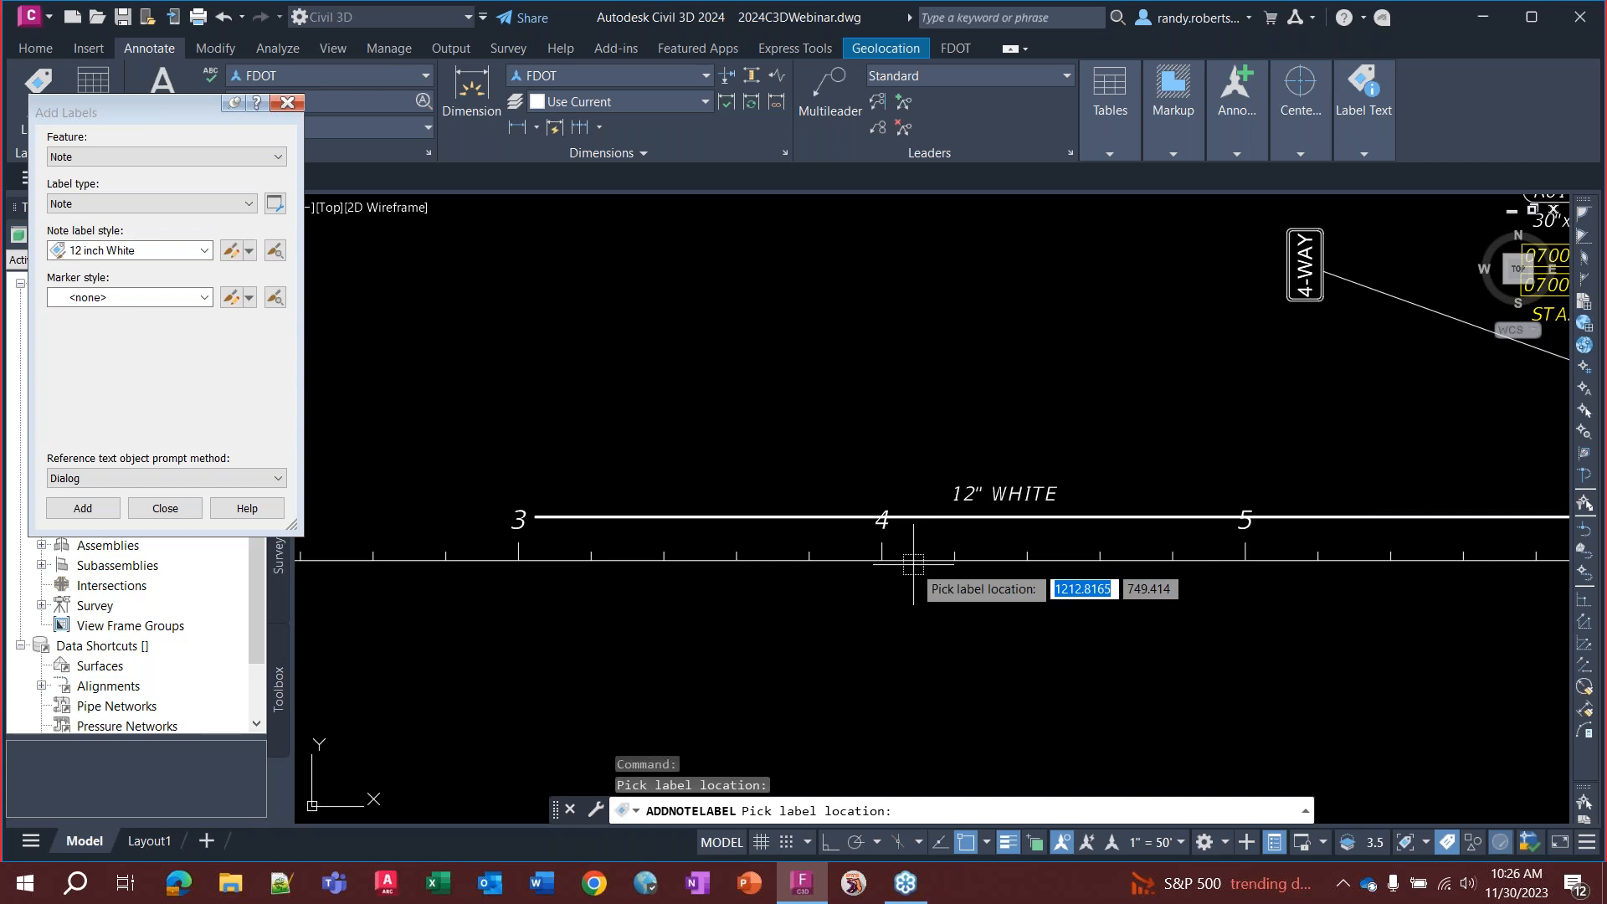
{"action": "key", "text": "Escape"}
{"action": "scroll", "coordinate": [1077, 539], "scroll_direction": "up", "scroll_amount": 2}
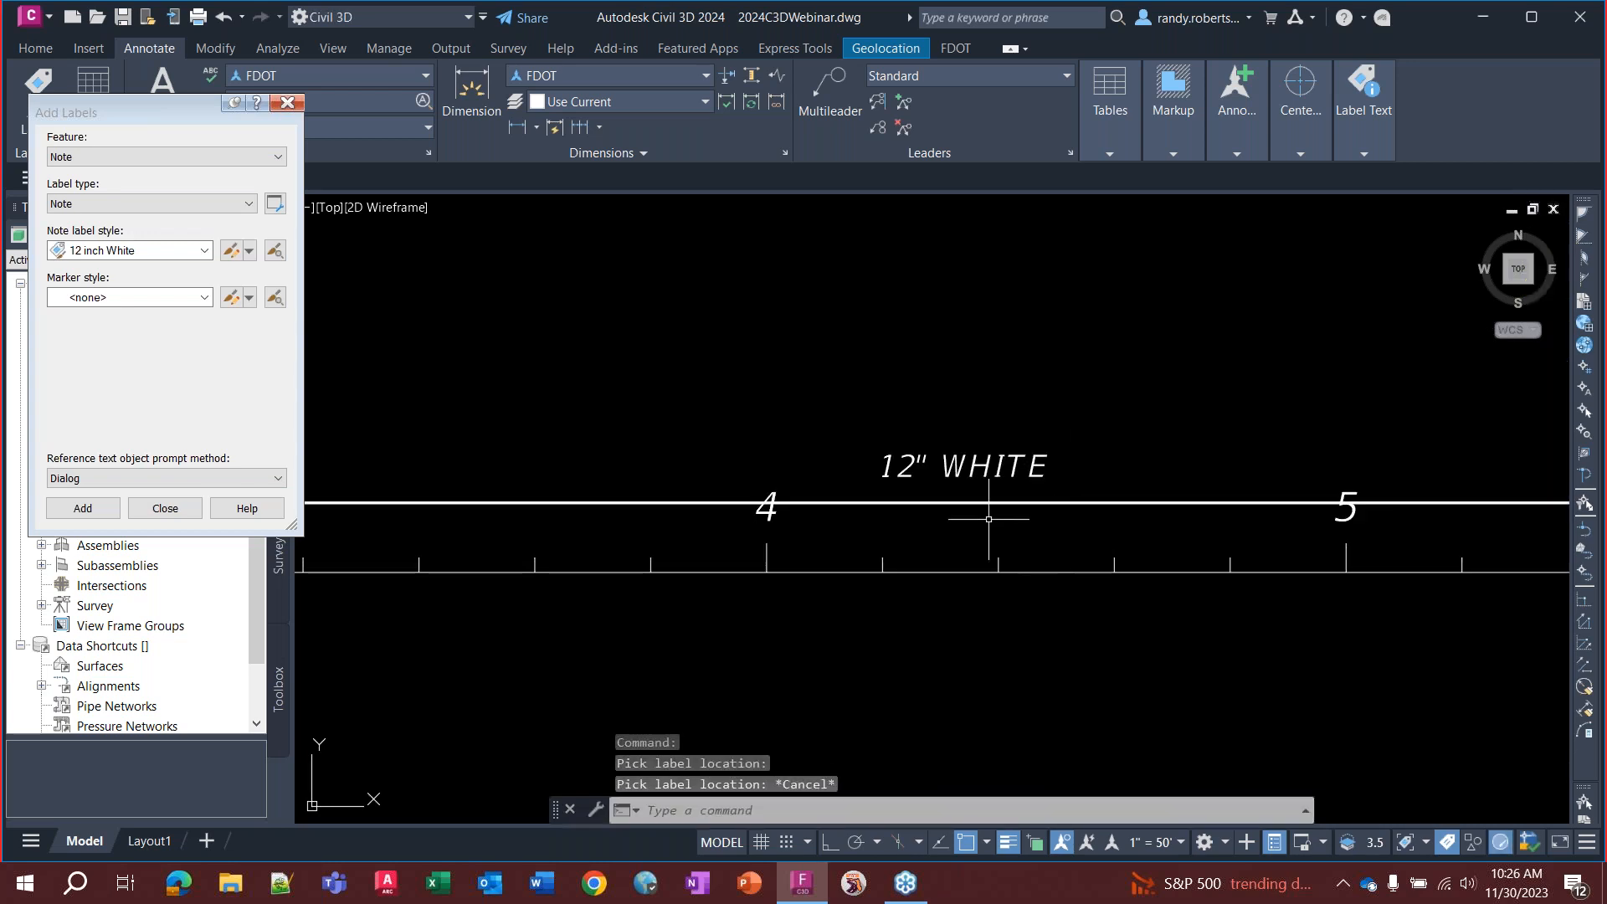
Move the 12" WHITE label up and away from its anchor so it gets a leader
{"action": "left_click", "coordinate": [1004, 479]}
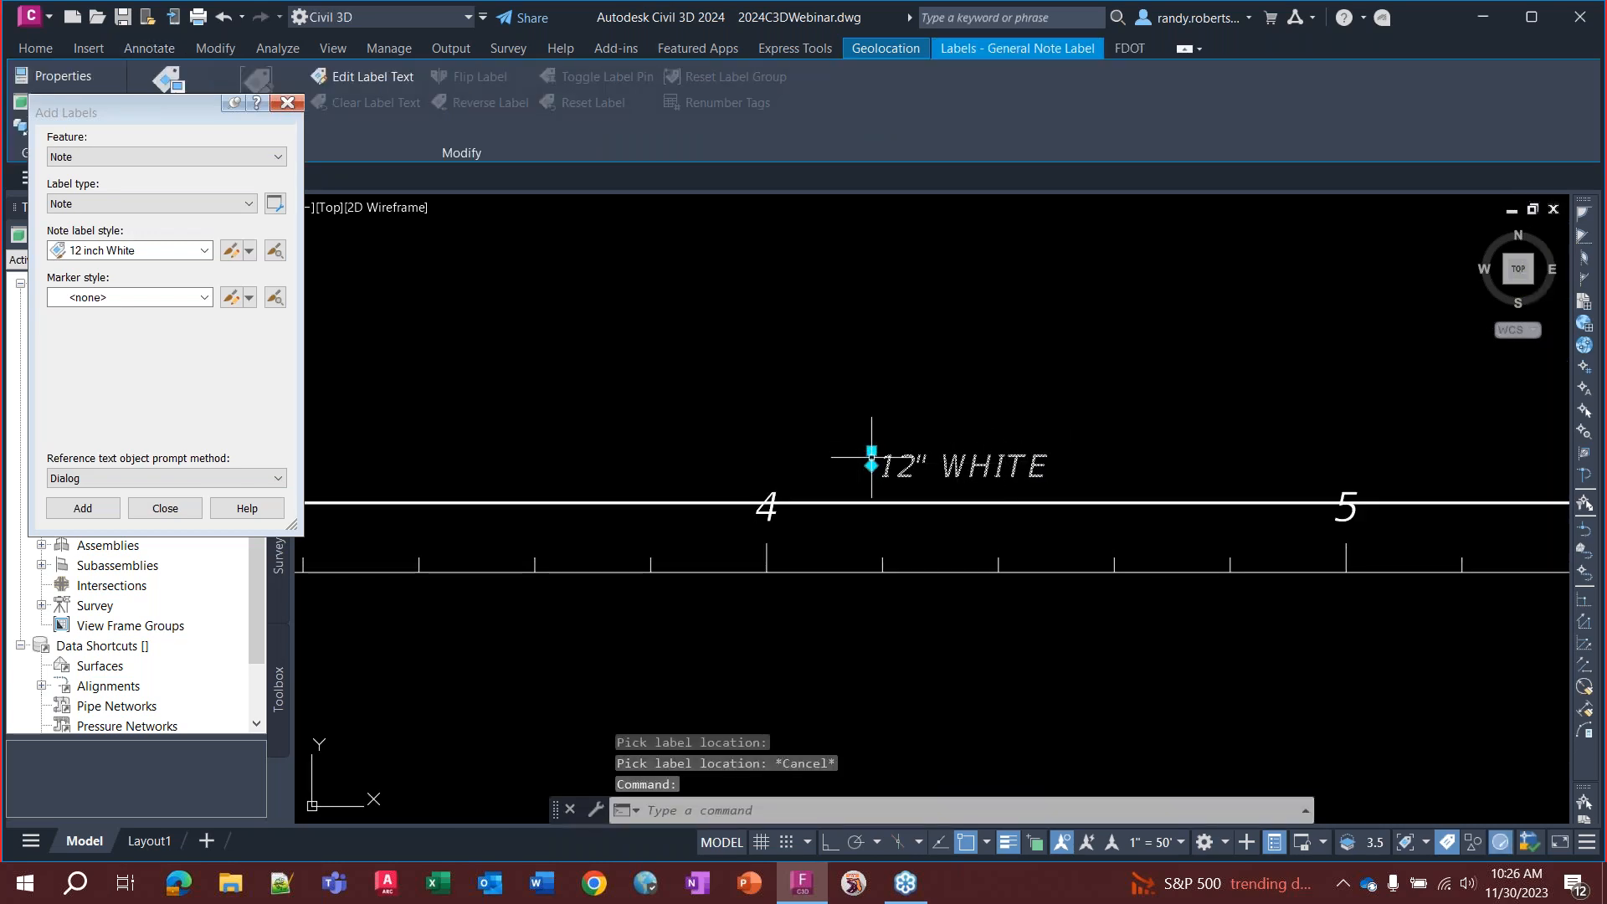
{"action": "mouse_move", "coordinate": [871, 465]}
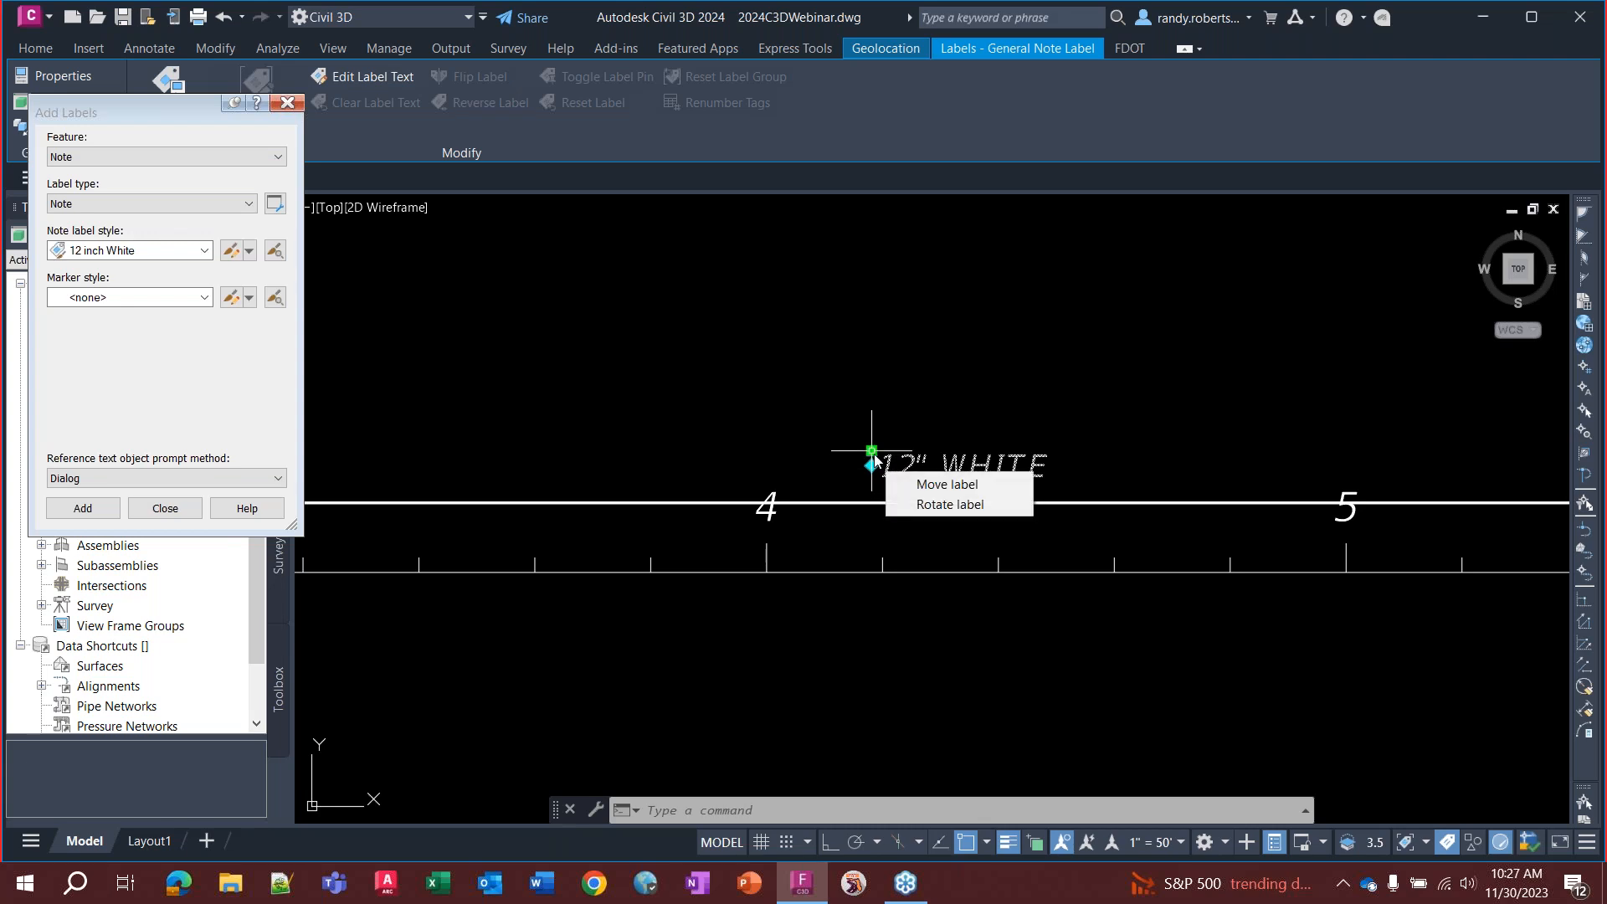
{"action": "left_click", "coordinate": [942, 485]}
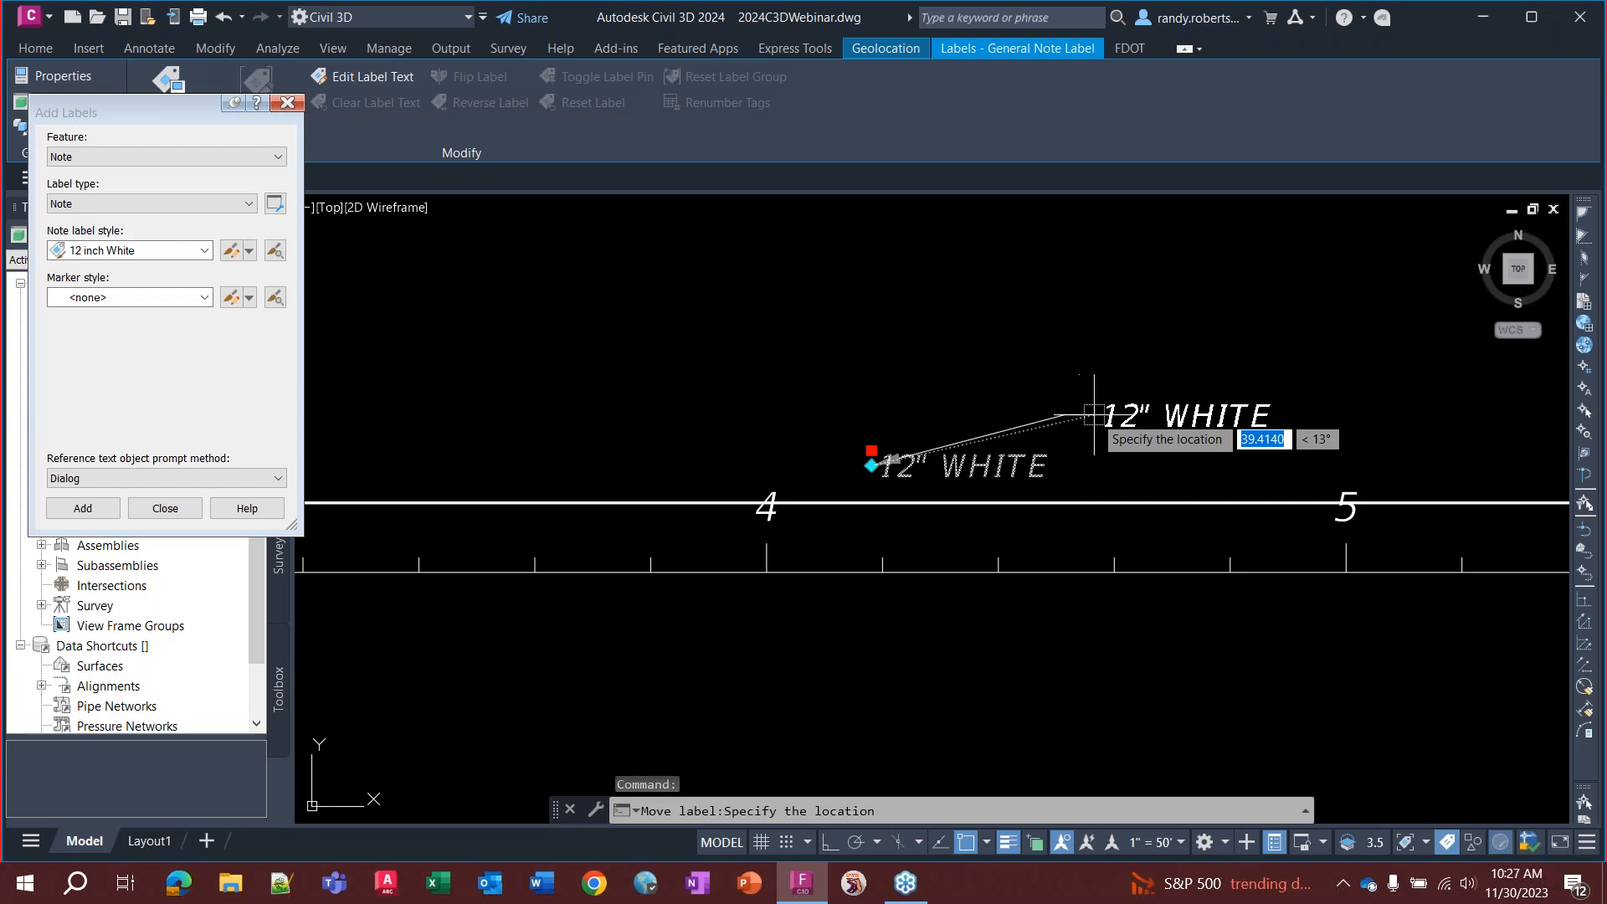
{"action": "left_click", "coordinate": [1081, 414]}
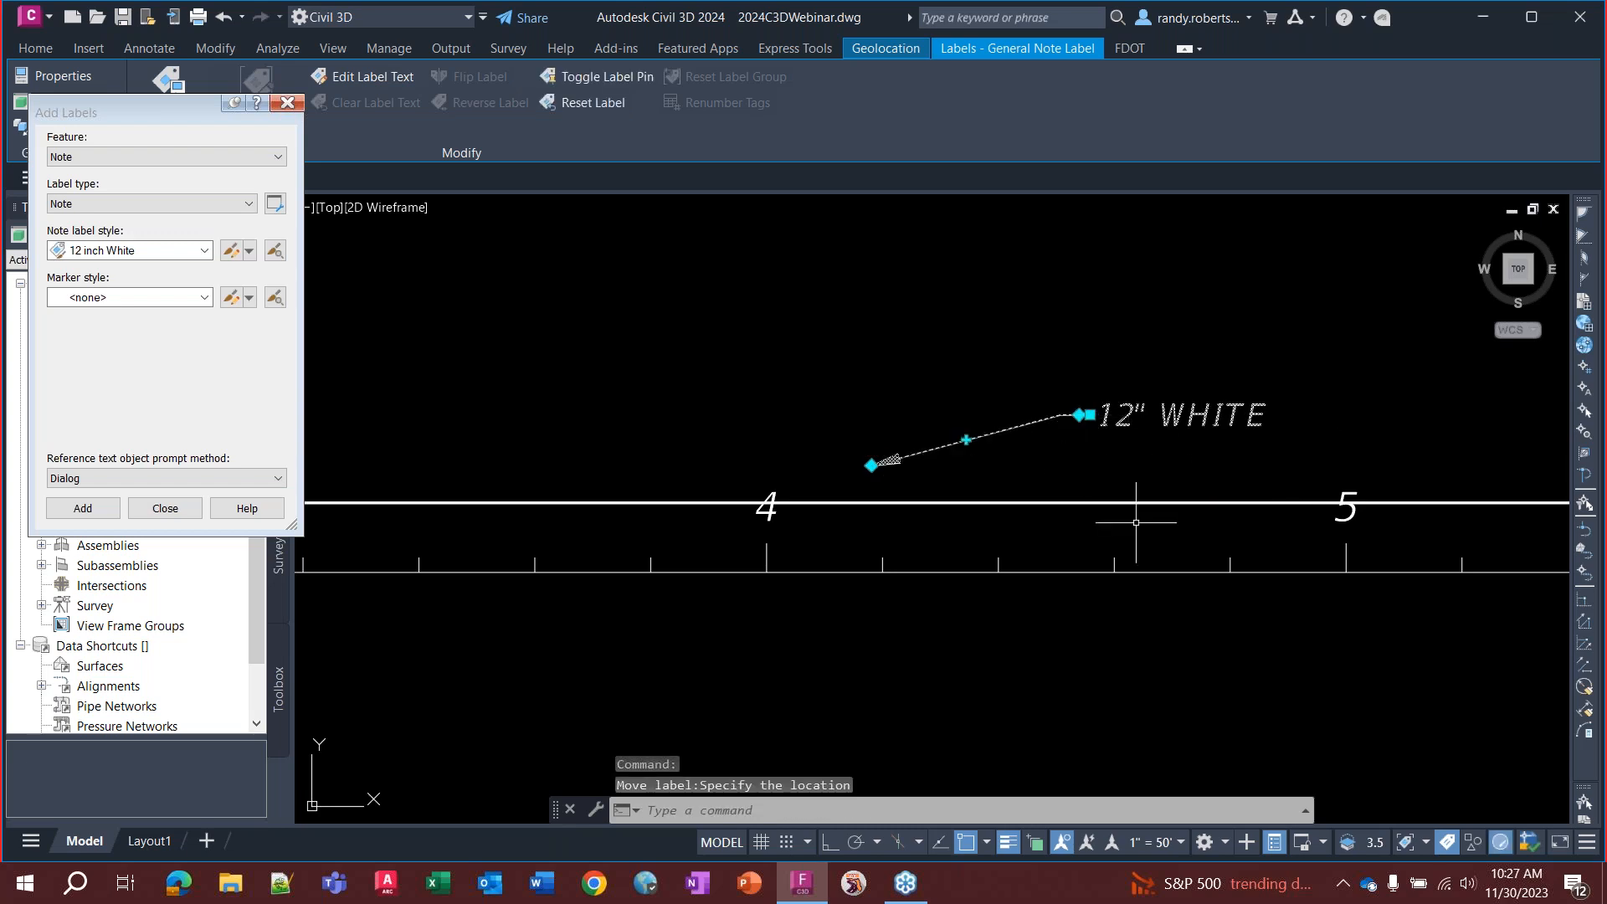
{"action": "key", "text": "Escape"}
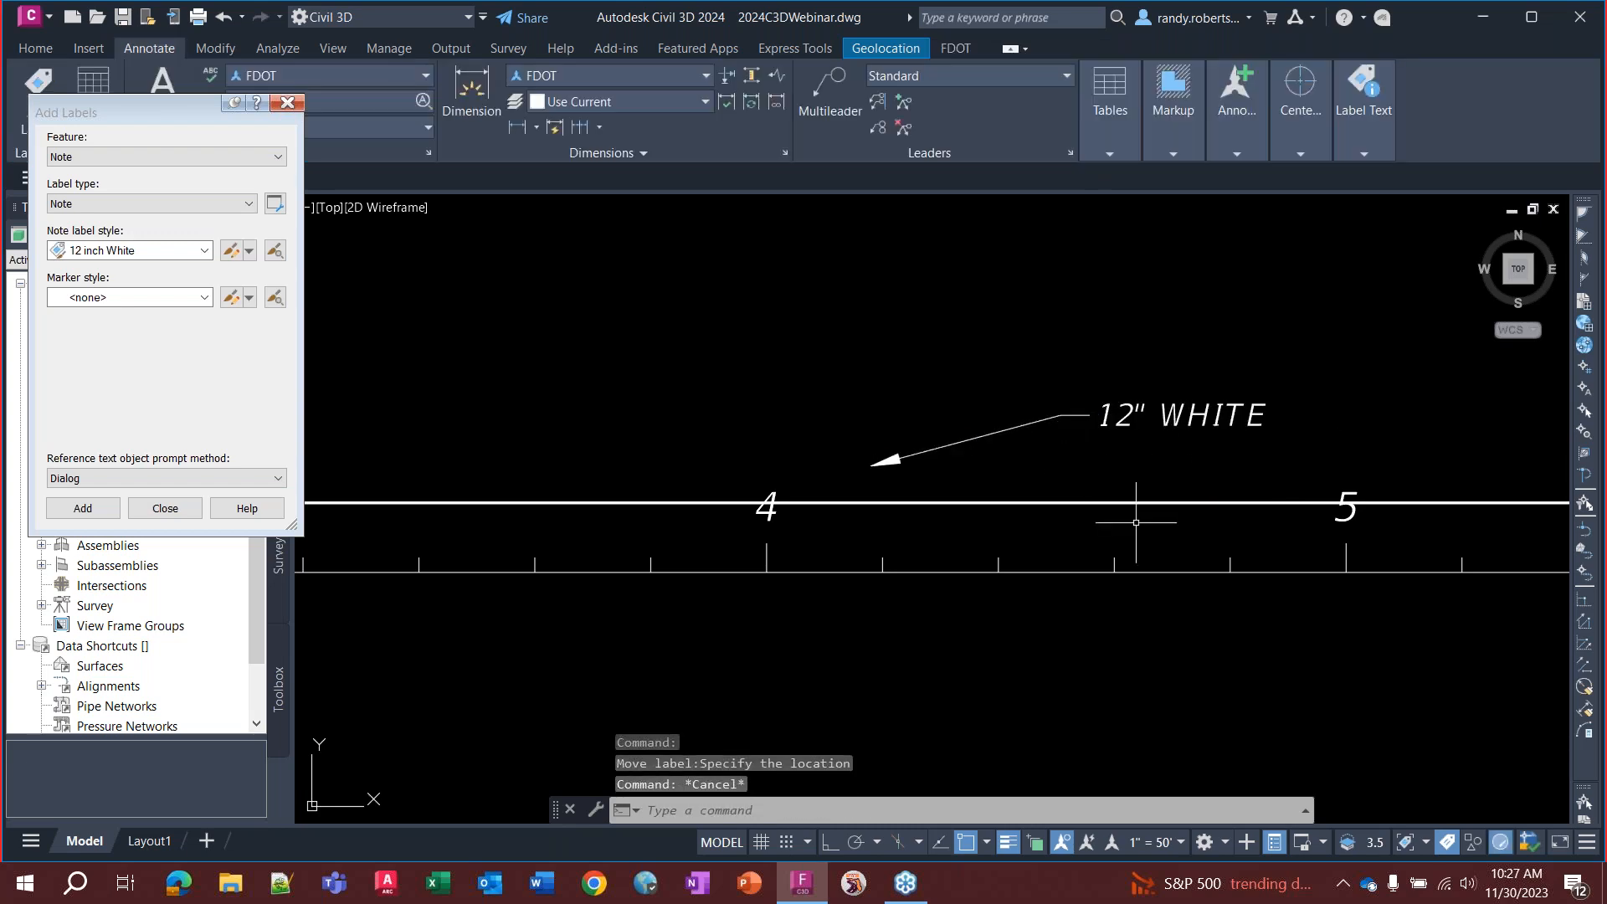
Show the 12" WHITE label's properties and bend its leader by stretching the midpoint upward
{"action": "double_click", "coordinate": [1124, 416]}
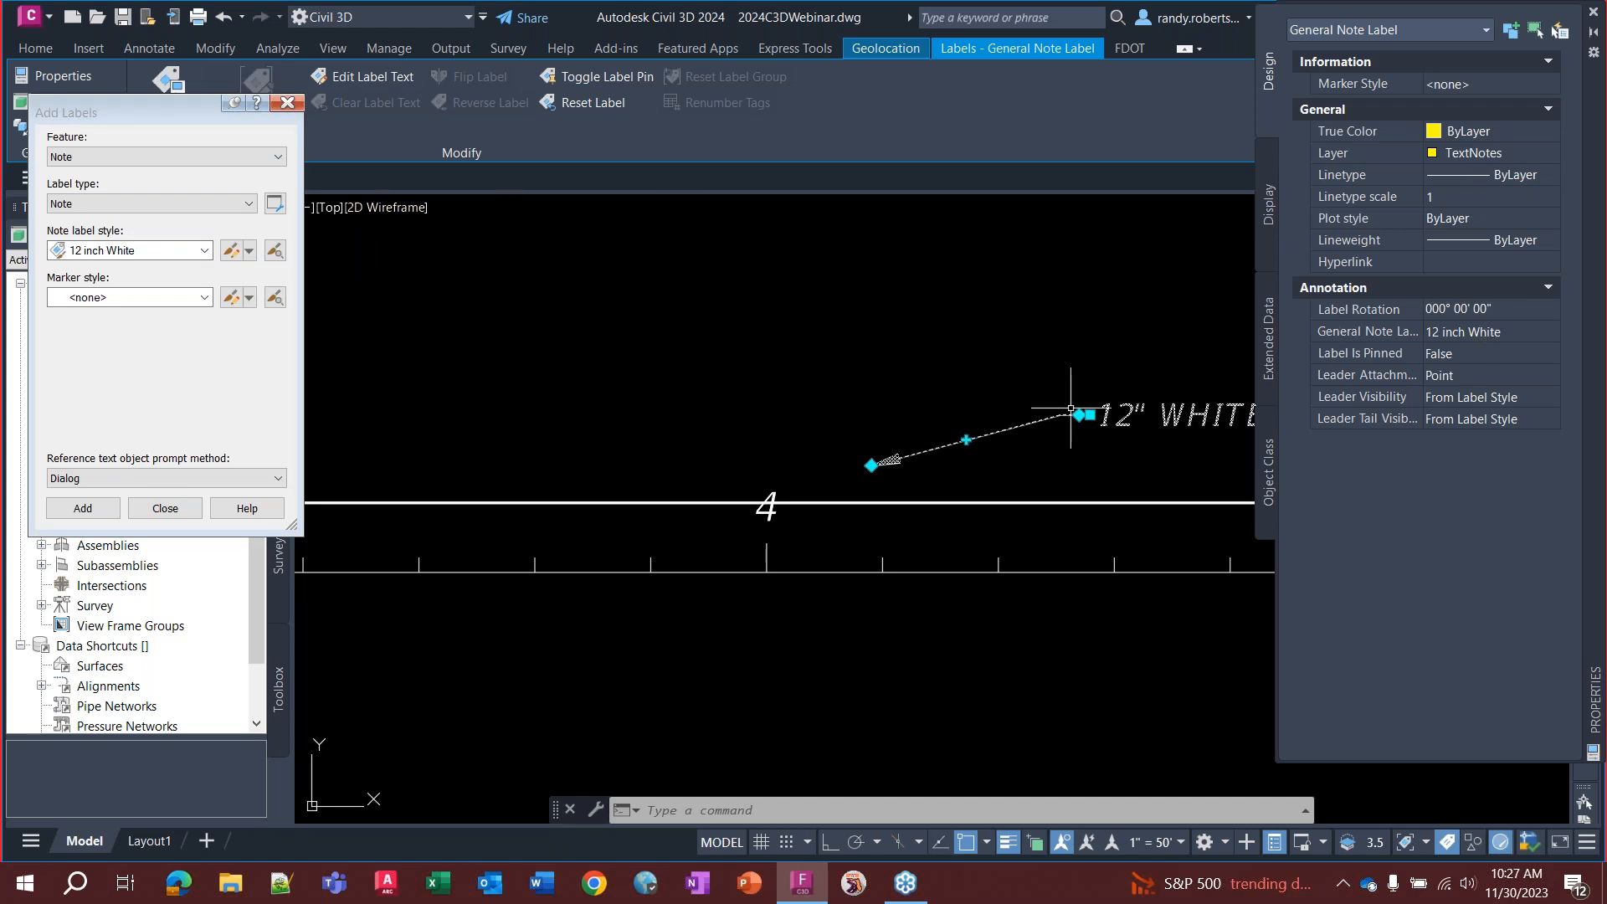
{"action": "middle_click_drag", "start_coordinate": [862, 358], "coordinate": [533, 387]}
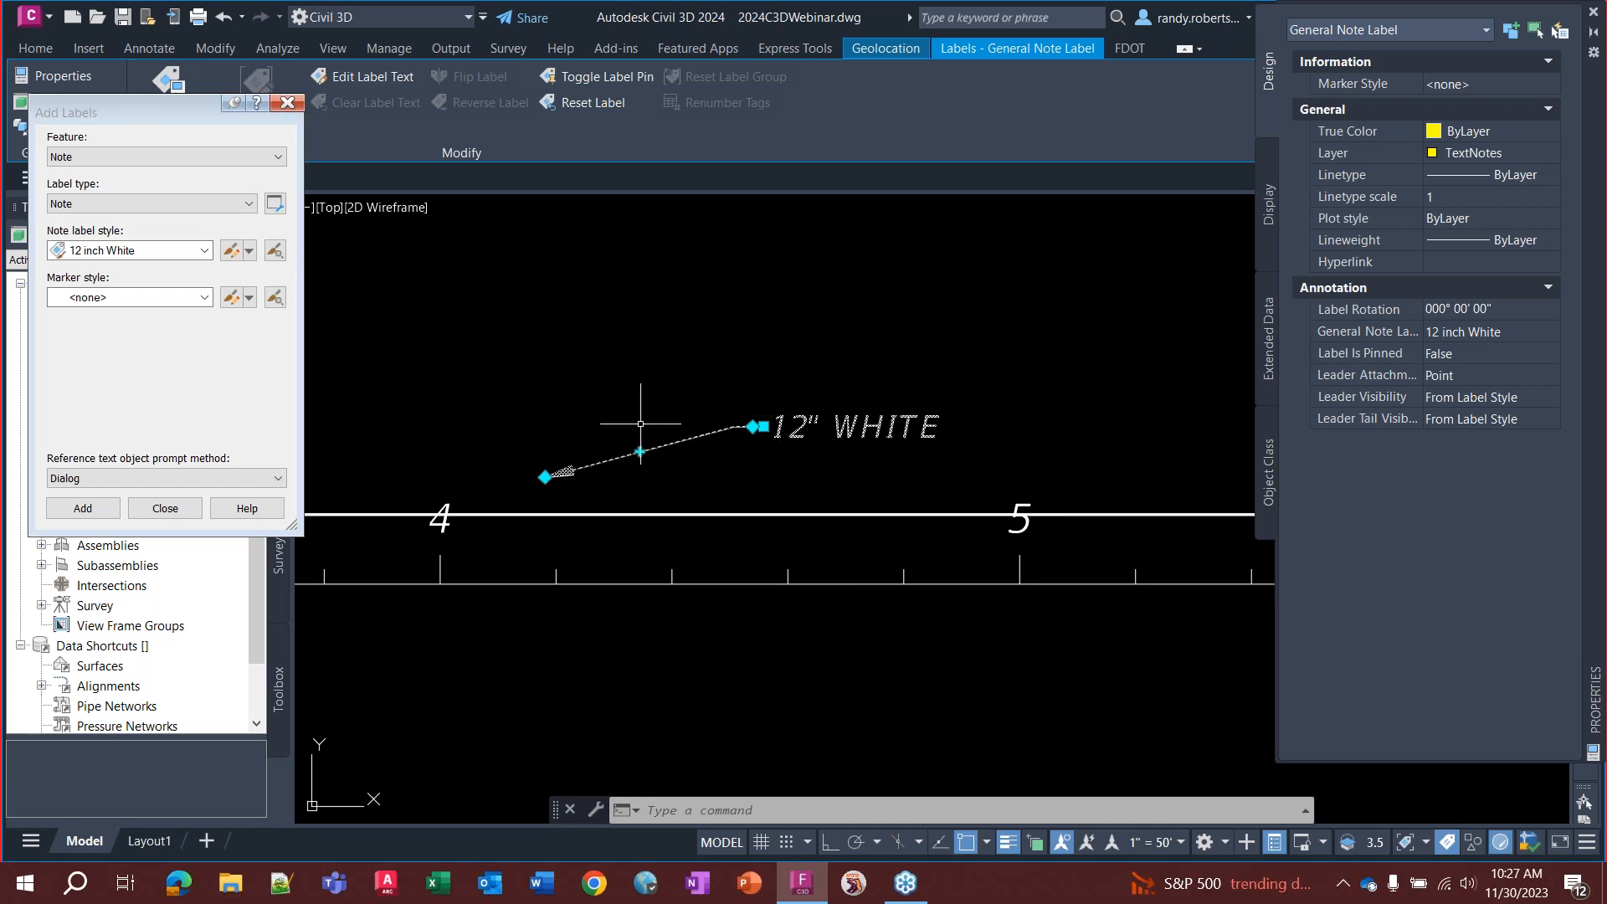
{"action": "mouse_move", "coordinate": [545, 477]}
{"action": "left_click", "coordinate": [639, 451]}
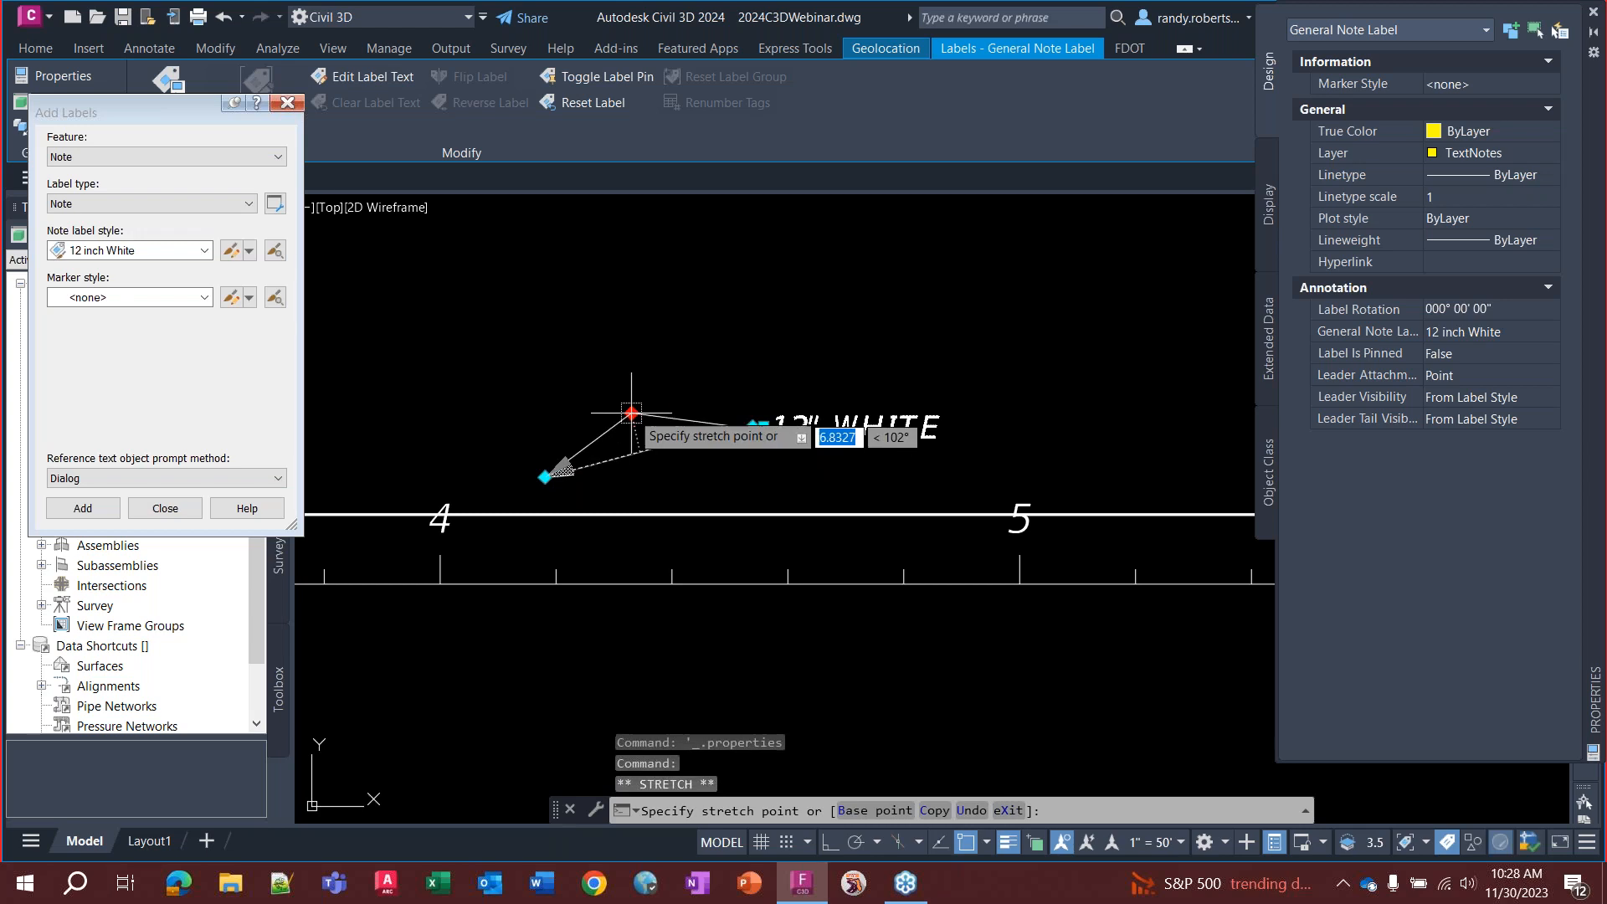
{"action": "left_click", "coordinate": [619, 410]}
{"action": "mouse_move", "coordinate": [753, 427]}
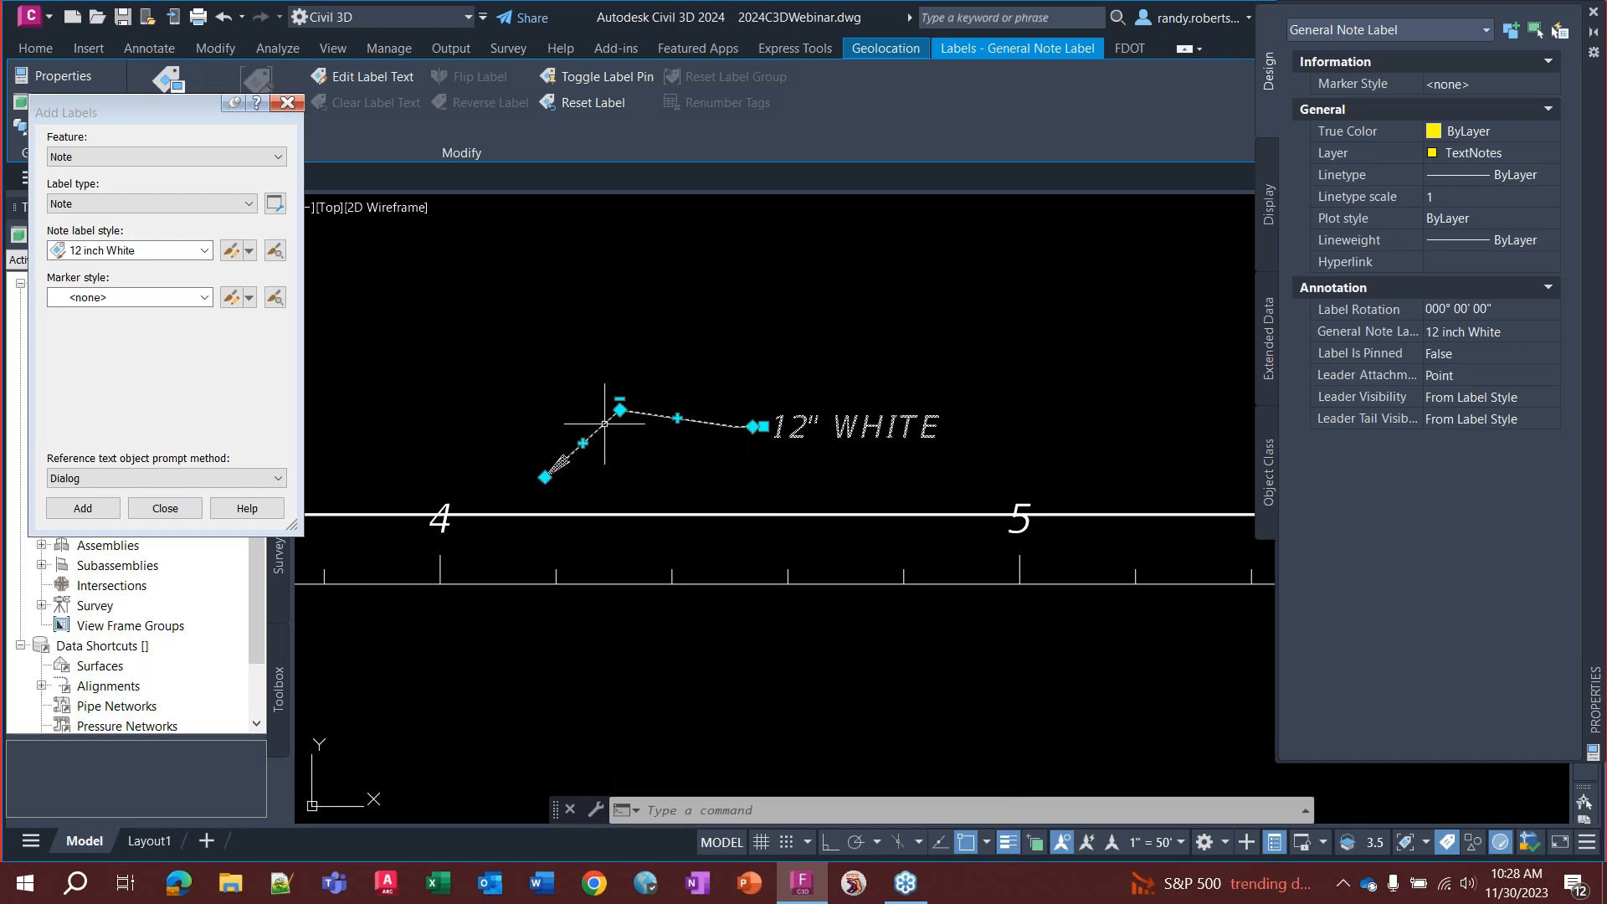
{"action": "key", "text": "Escape"}
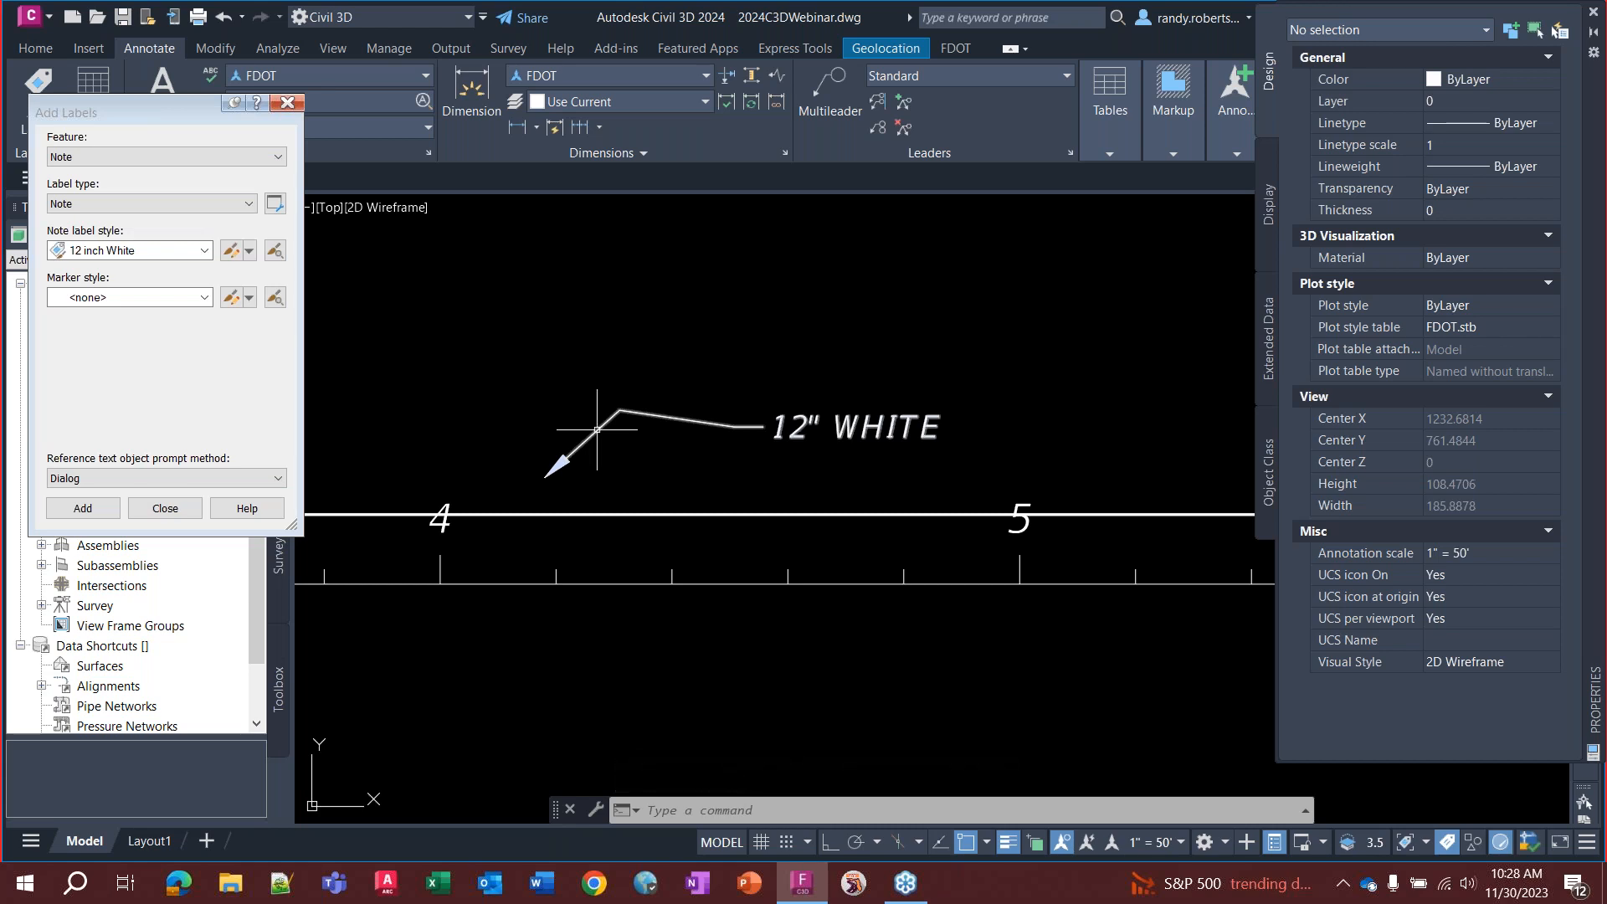
Delete the 12" WHITE label and the white stripe above the SR61 alignment
{"action": "scroll", "coordinate": [597, 429], "scroll_direction": "down", "scroll_amount": 4}
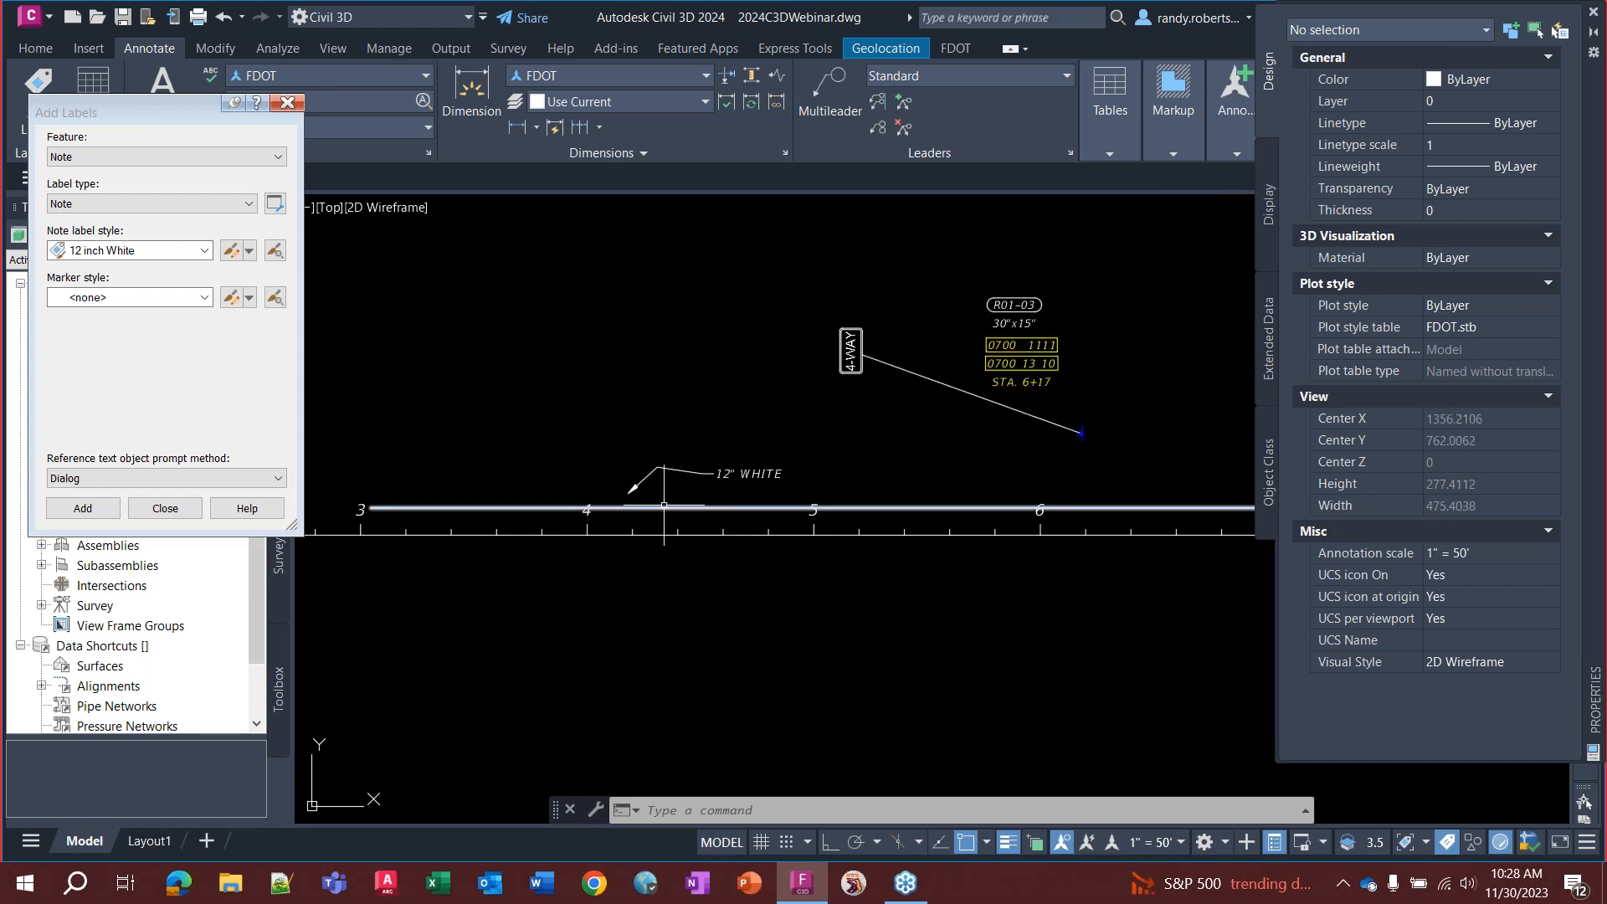
{"action": "scroll", "coordinate": [663, 505], "scroll_direction": "up", "scroll_amount": 4}
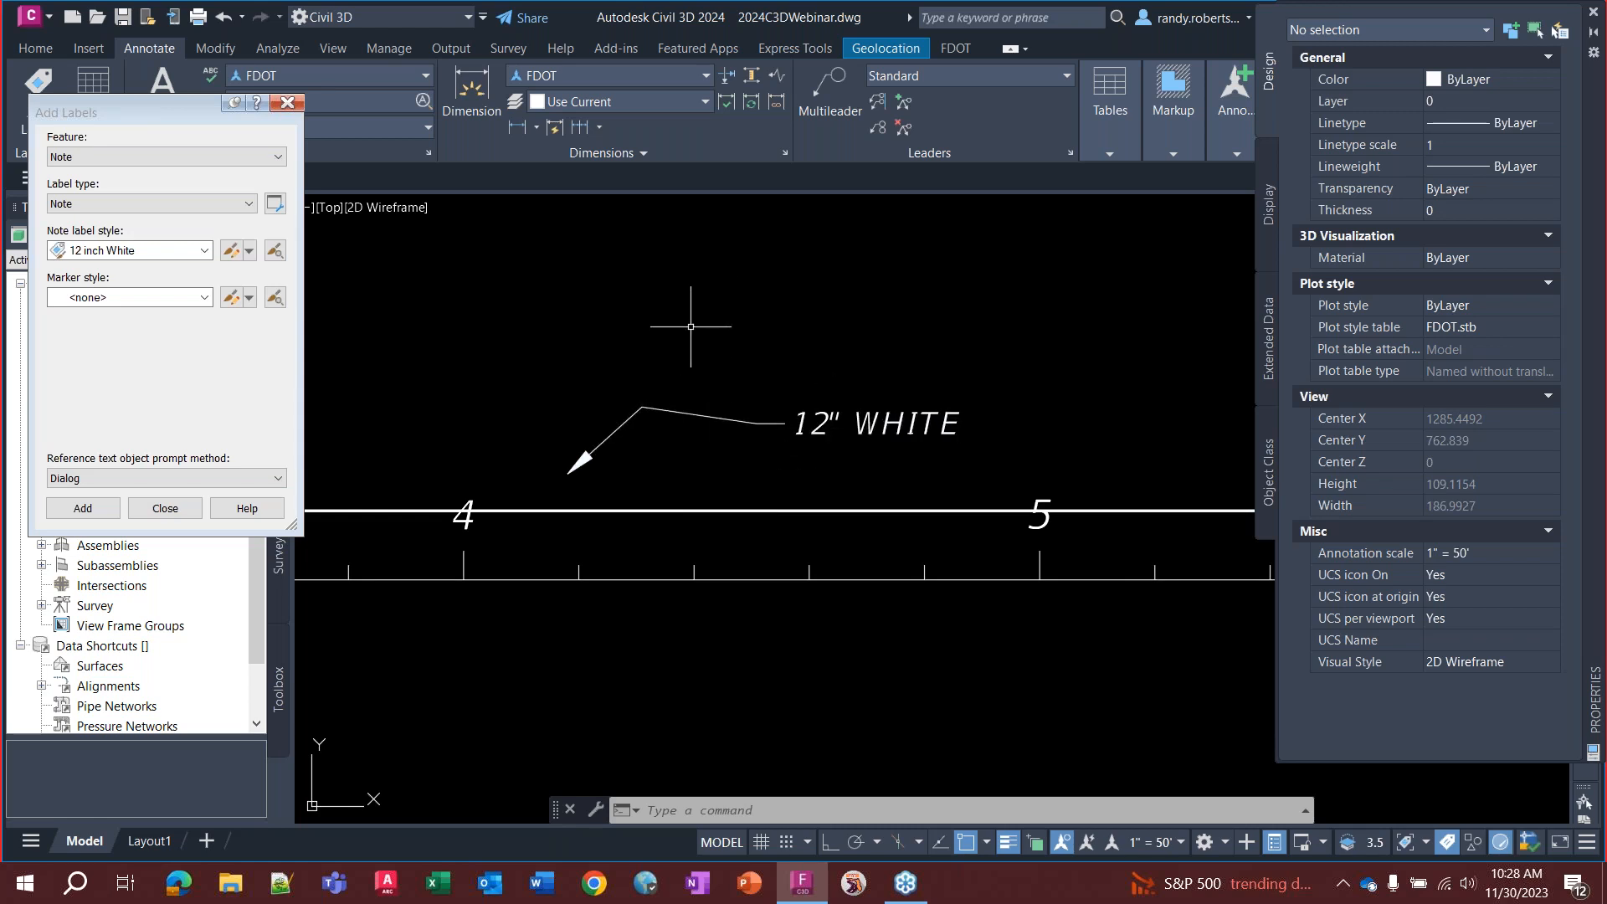
{"action": "left_click", "coordinate": [847, 376]}
{"action": "left_click", "coordinate": [506, 484]}
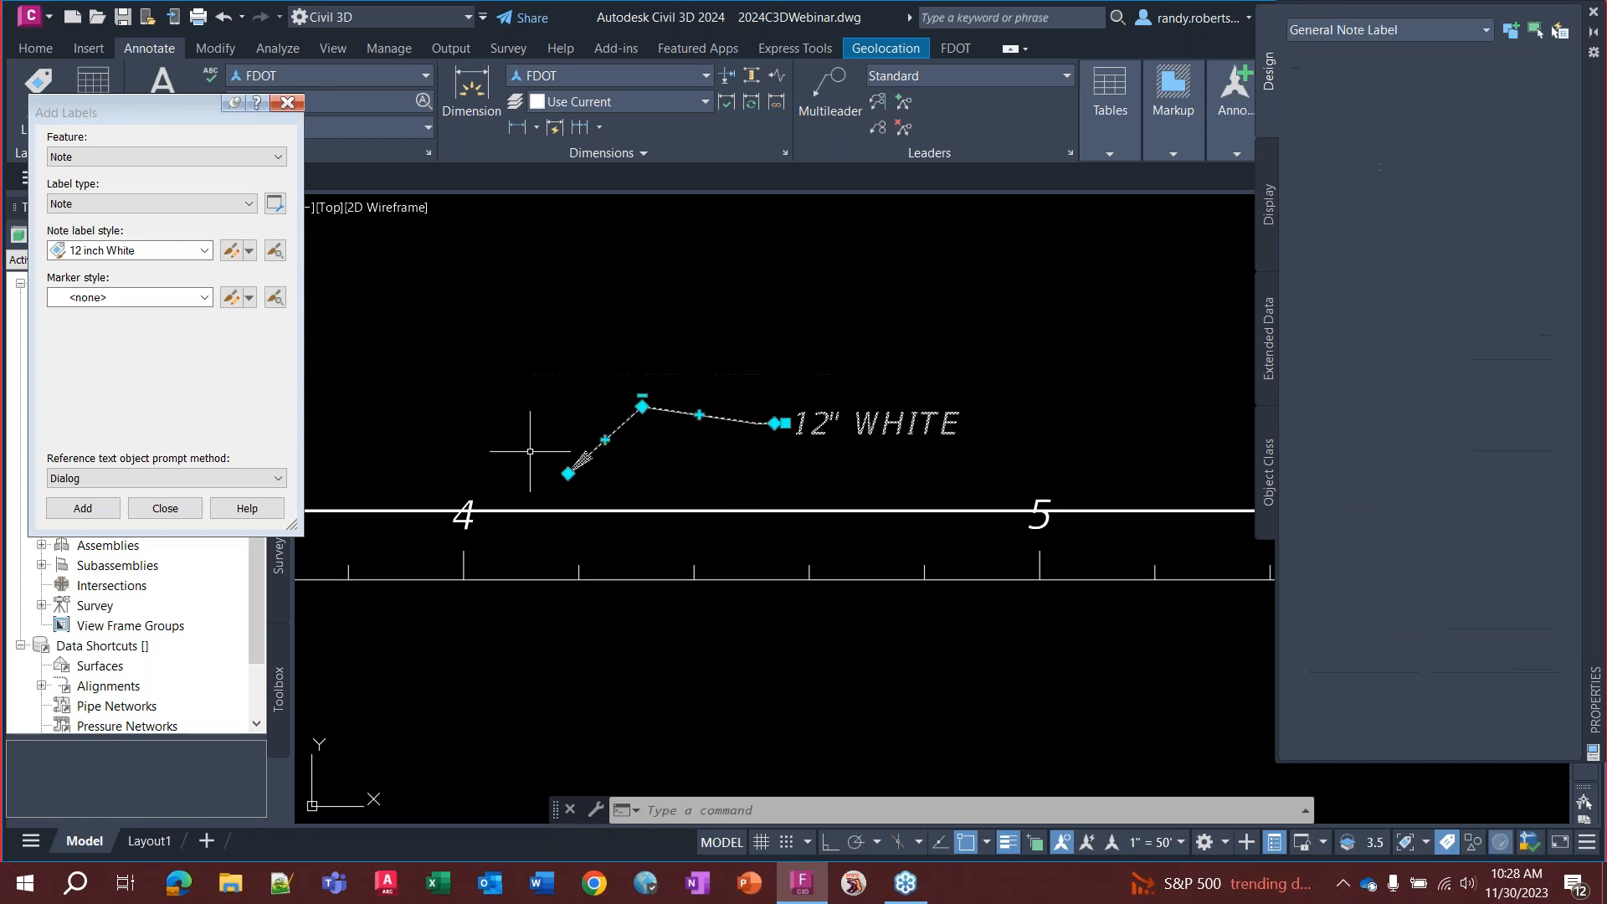
{"action": "key", "text": "Delete"}
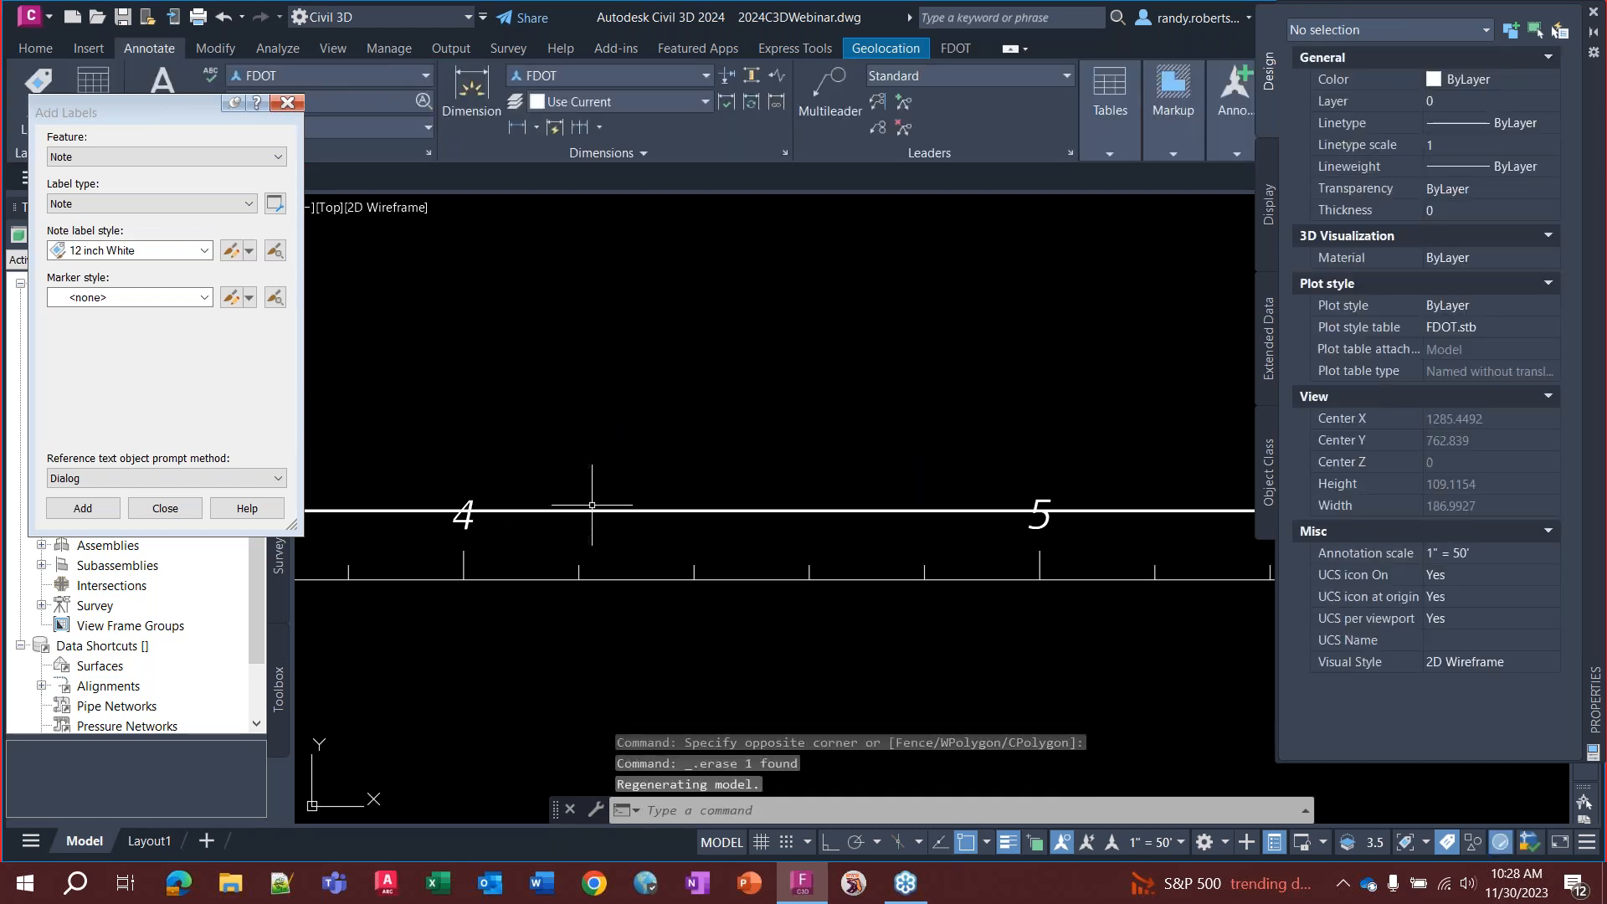
{"action": "key", "text": "Escape"}
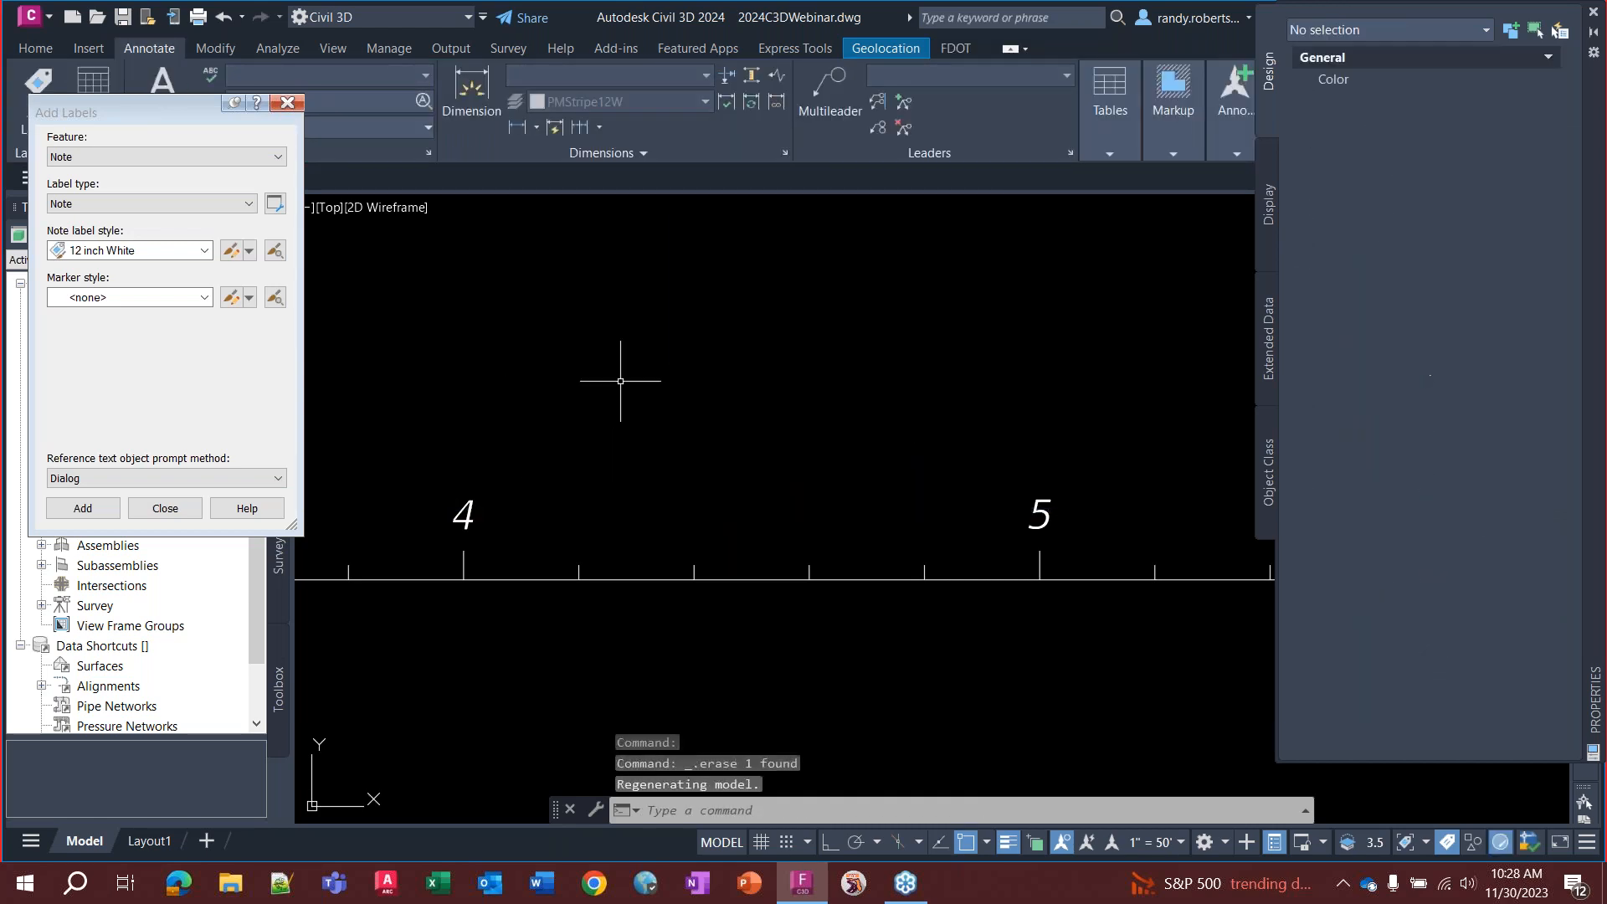
Return to the FDOT tools and close the Add Labels dialog
{"action": "scroll", "coordinate": [728, 515], "scroll_direction": "down", "scroll_amount": 5}
{"action": "scroll", "coordinate": [410, 513], "scroll_direction": "down", "scroll_amount": 3}
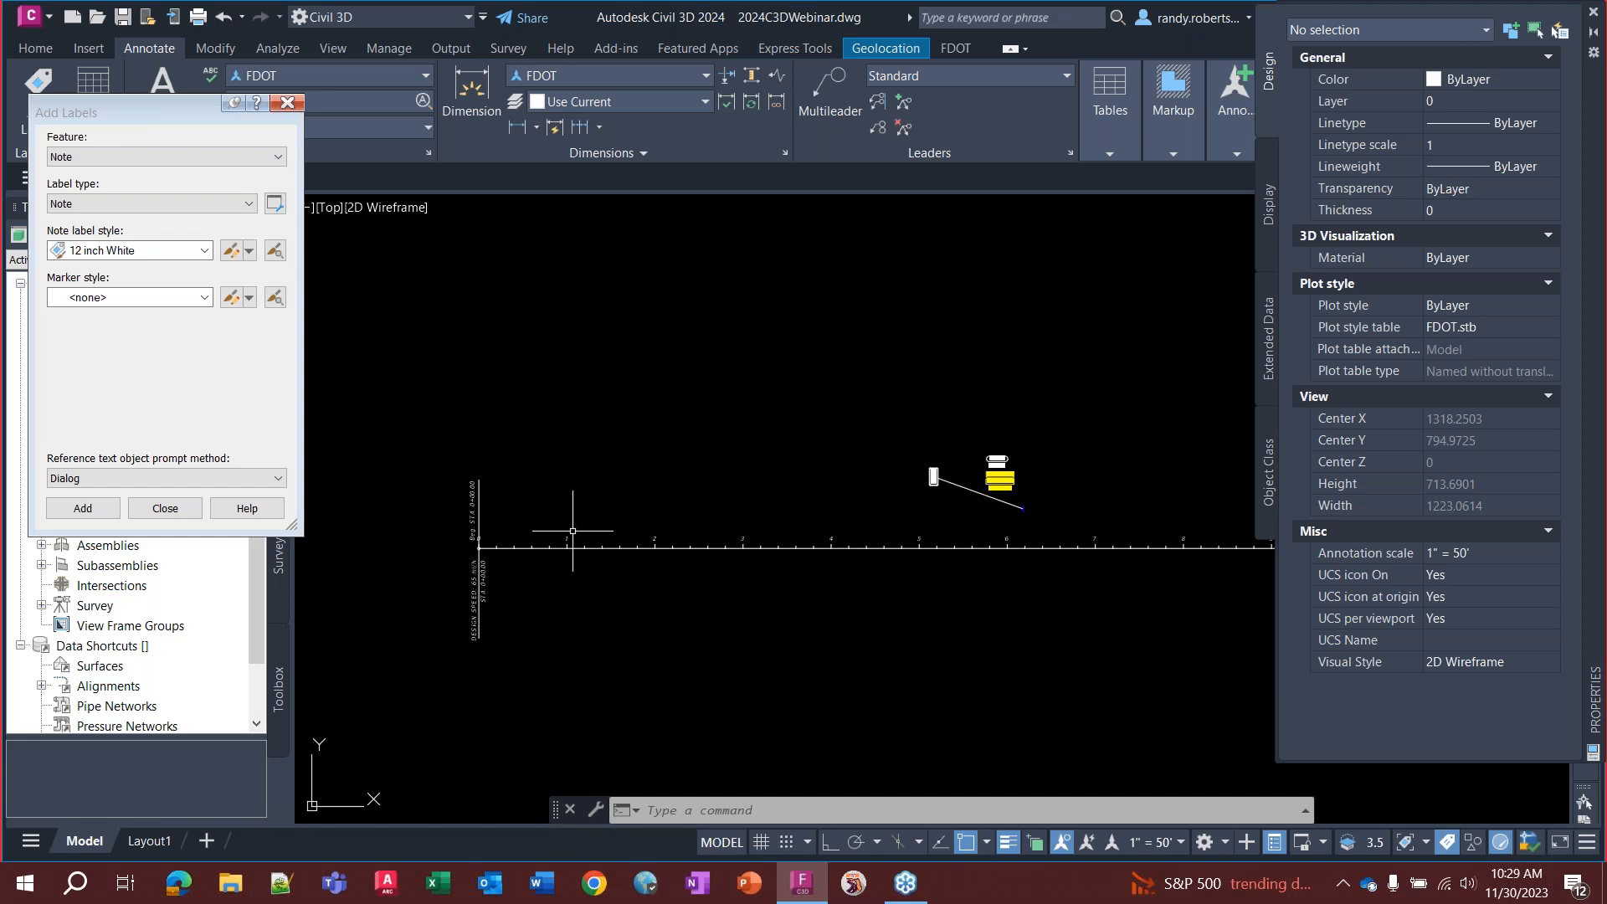
{"action": "left_click", "coordinate": [944, 46]}
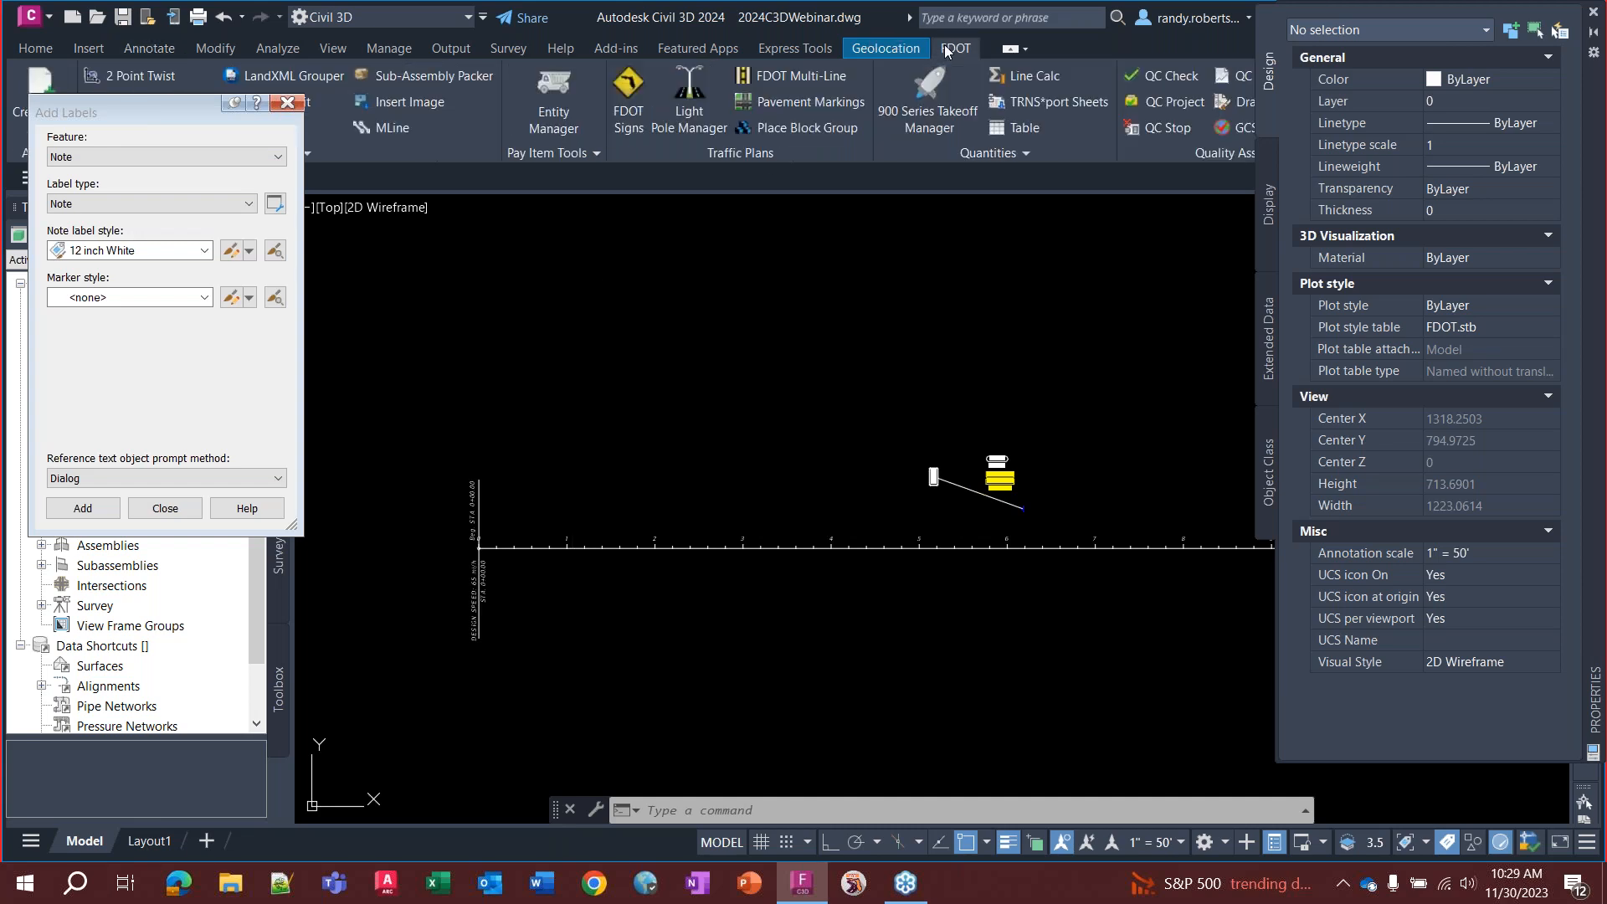
{"action": "left_click", "coordinate": [287, 102]}
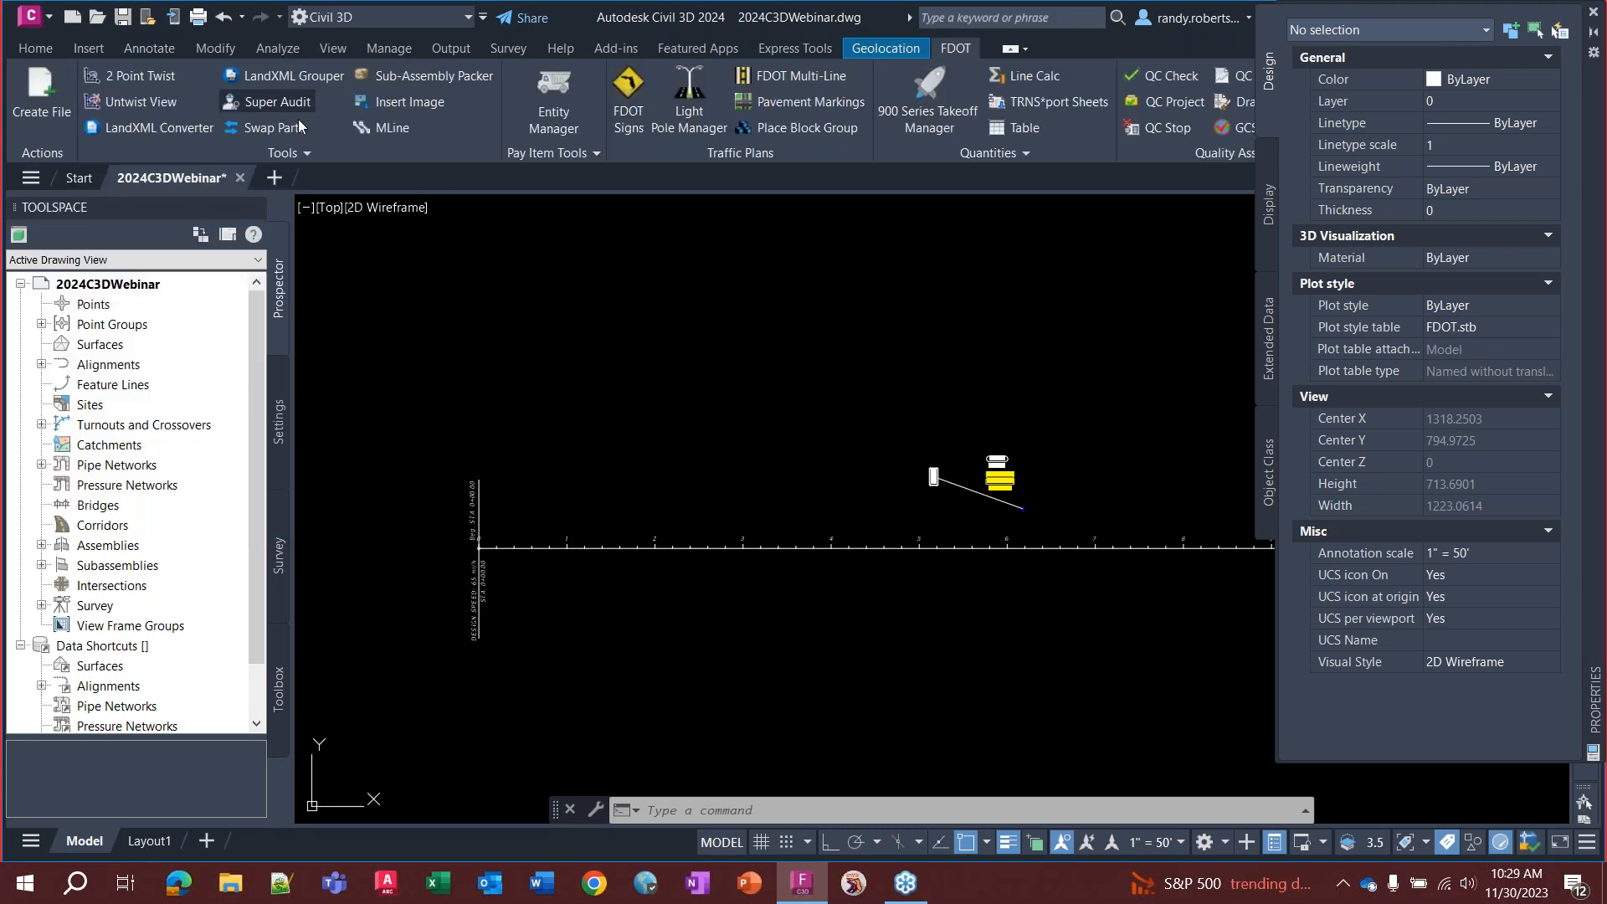
Start the FDOT Multi-Line tool and browse for a pattern file in FDOT2024.C3D\Data\Multi Line Patterns on the C: drive
{"action": "left_click", "coordinate": [782, 78]}
{"action": "left_click_drag", "start_coordinate": [255, 77], "coordinate": [322, 79]}
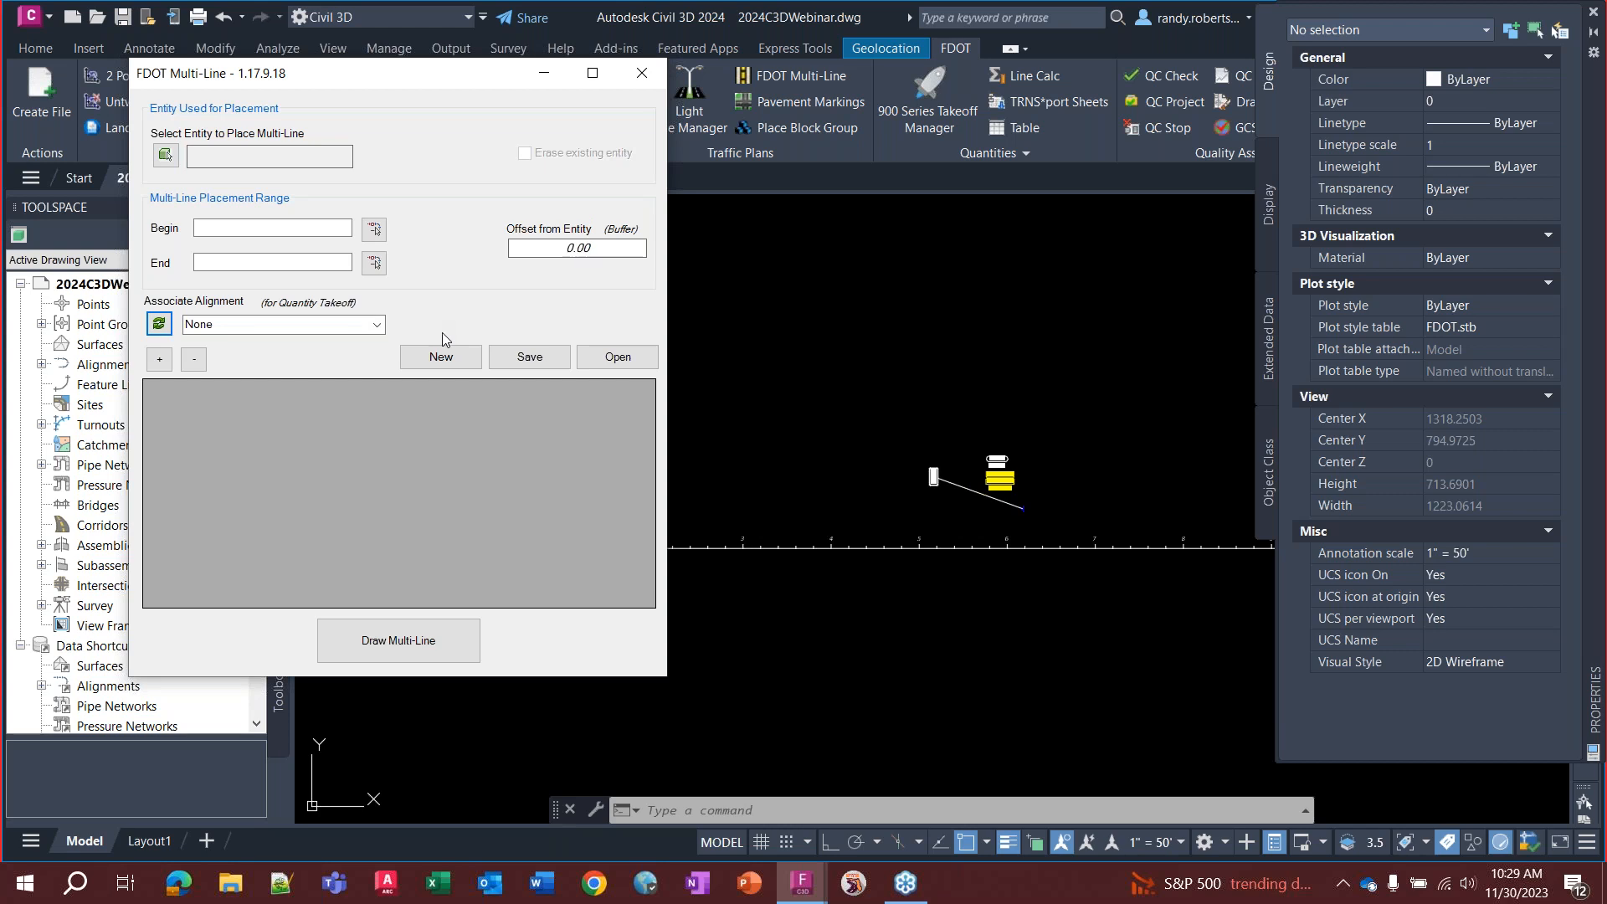
{"action": "left_click", "coordinate": [619, 359]}
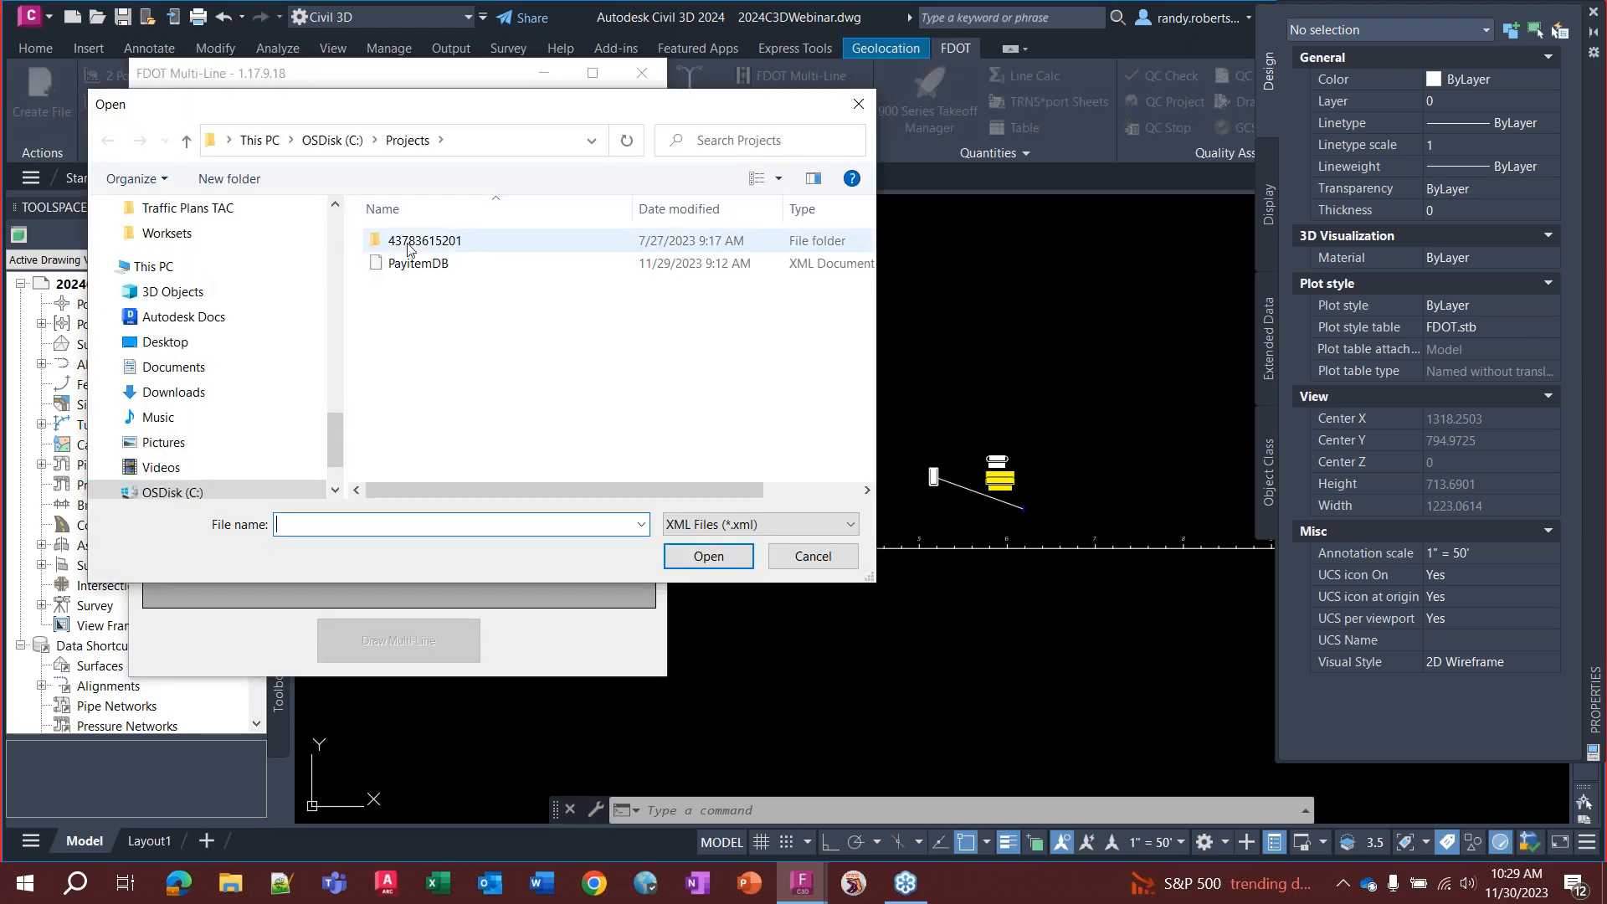
{"action": "left_click", "coordinate": [332, 140]}
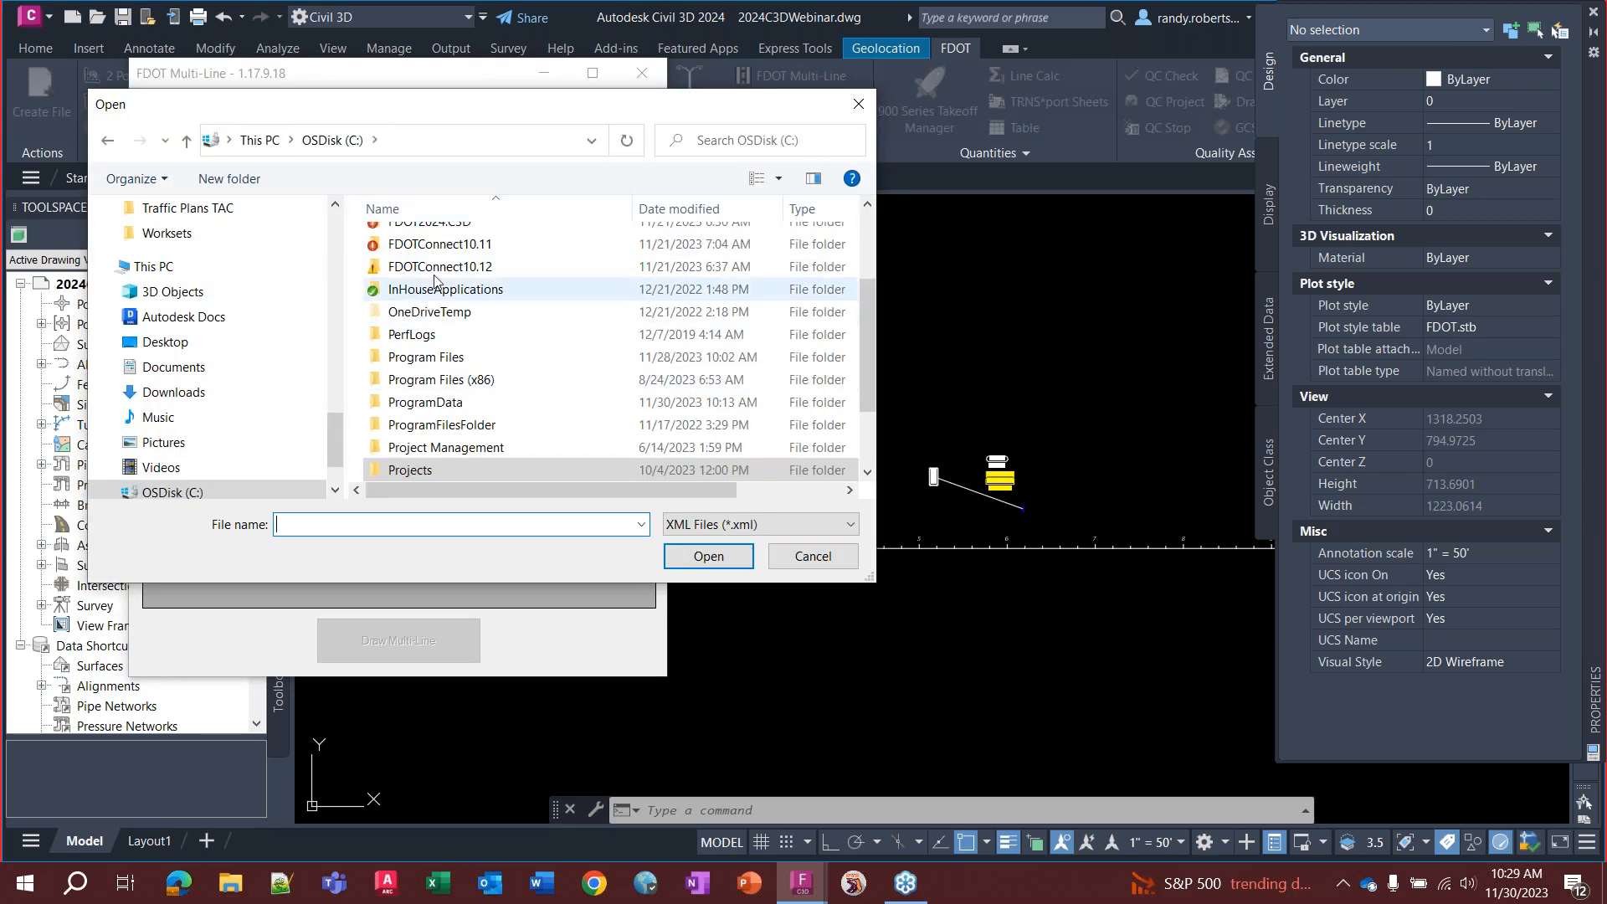
{"action": "scroll", "coordinate": [452, 381], "scroll_direction": "down", "scroll_amount": 1}
{"action": "scroll", "coordinate": [452, 381], "scroll_direction": "up", "scroll_amount": 3}
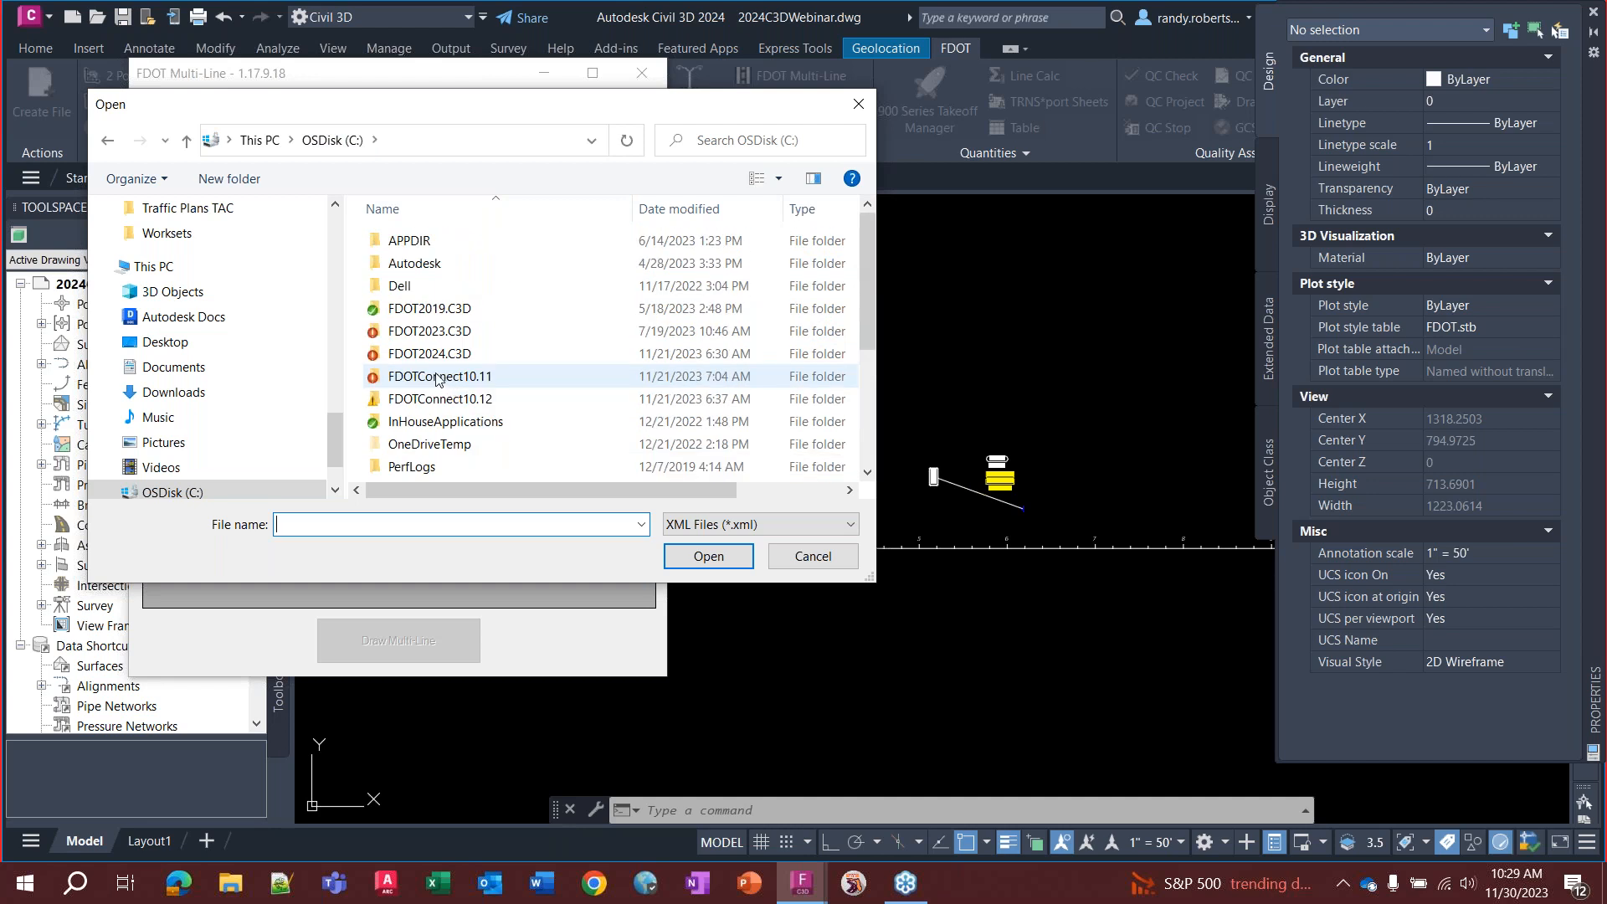
{"action": "double_click", "coordinate": [427, 360]}
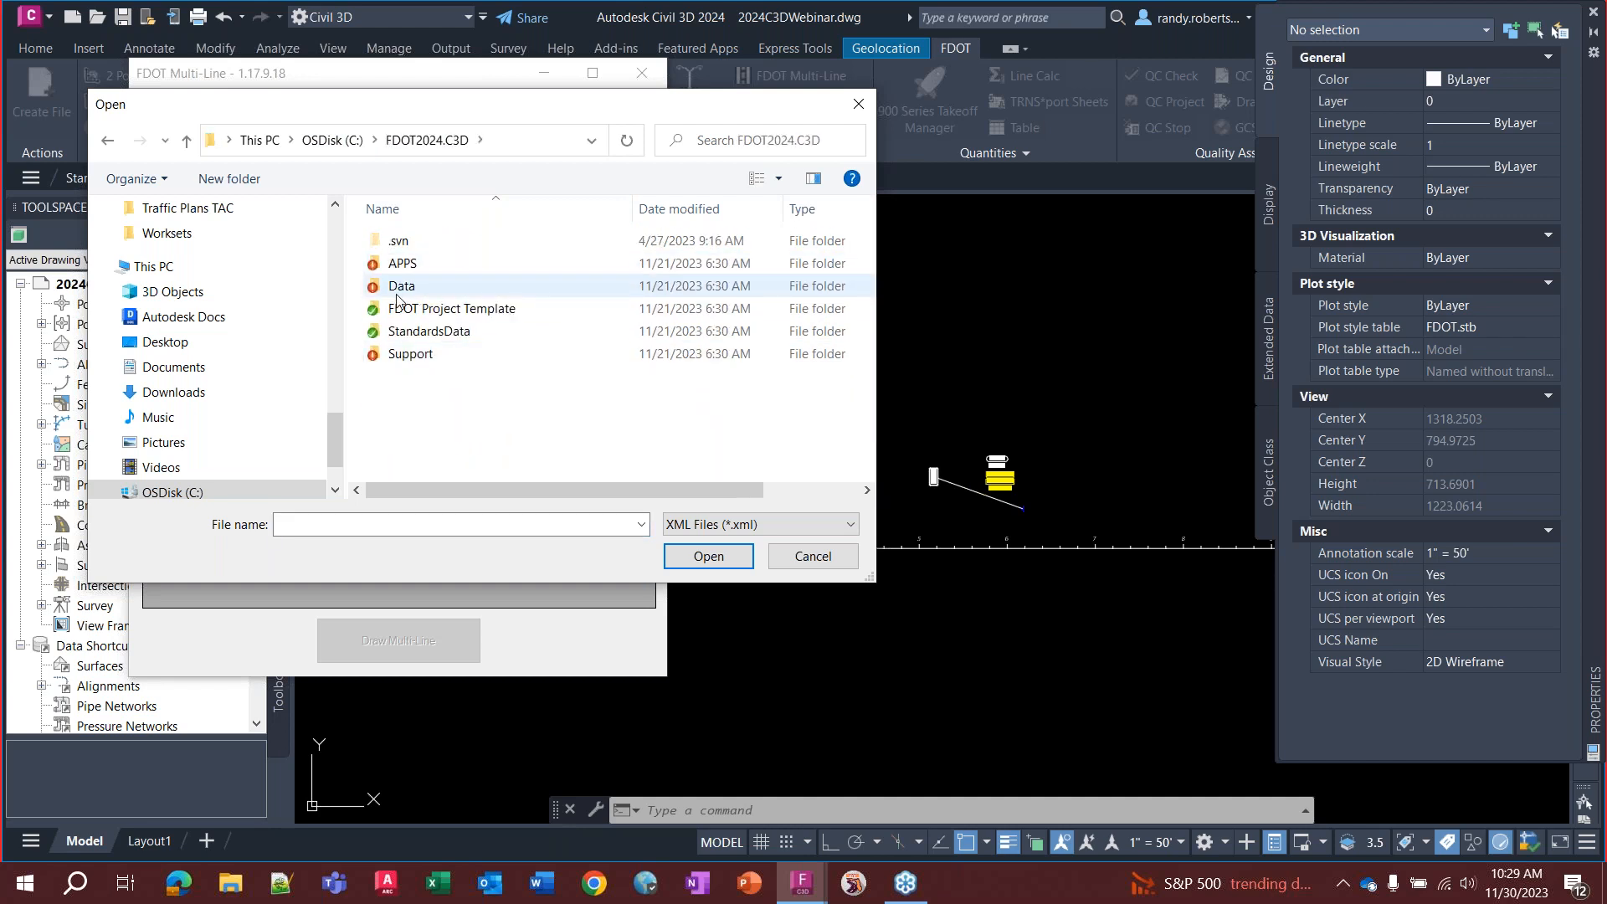
{"action": "double_click", "coordinate": [400, 286]}
{"action": "double_click", "coordinate": [428, 354]}
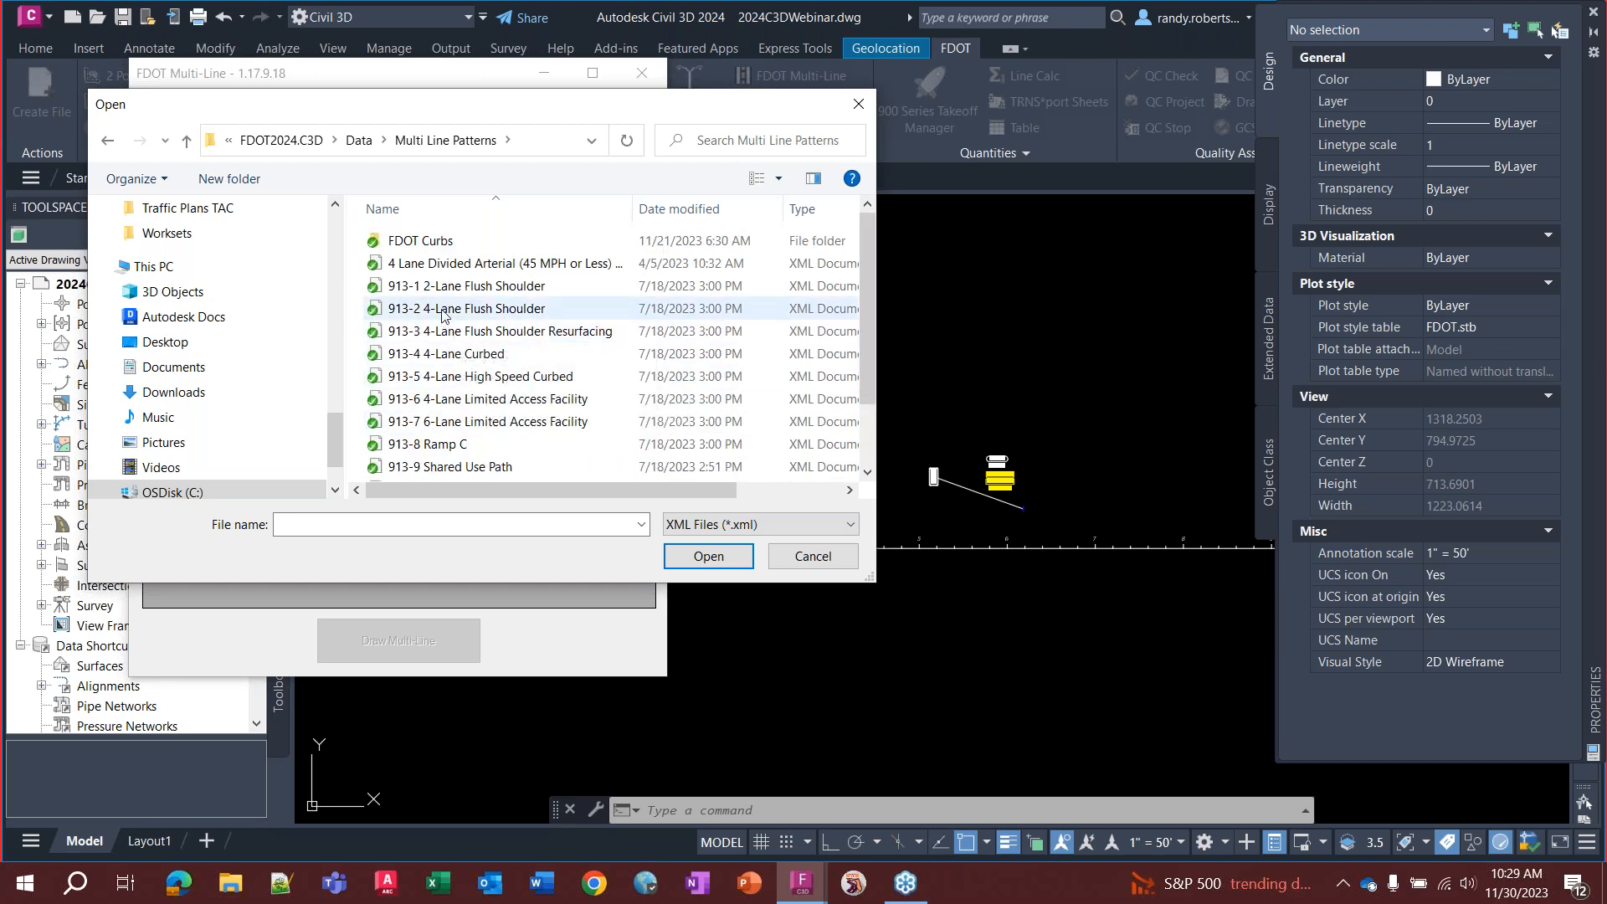
Load the 913-5 4-Lane High Speed Curbed pattern and enlarge the dialog to show its sublines
{"action": "left_click", "coordinate": [444, 379]}
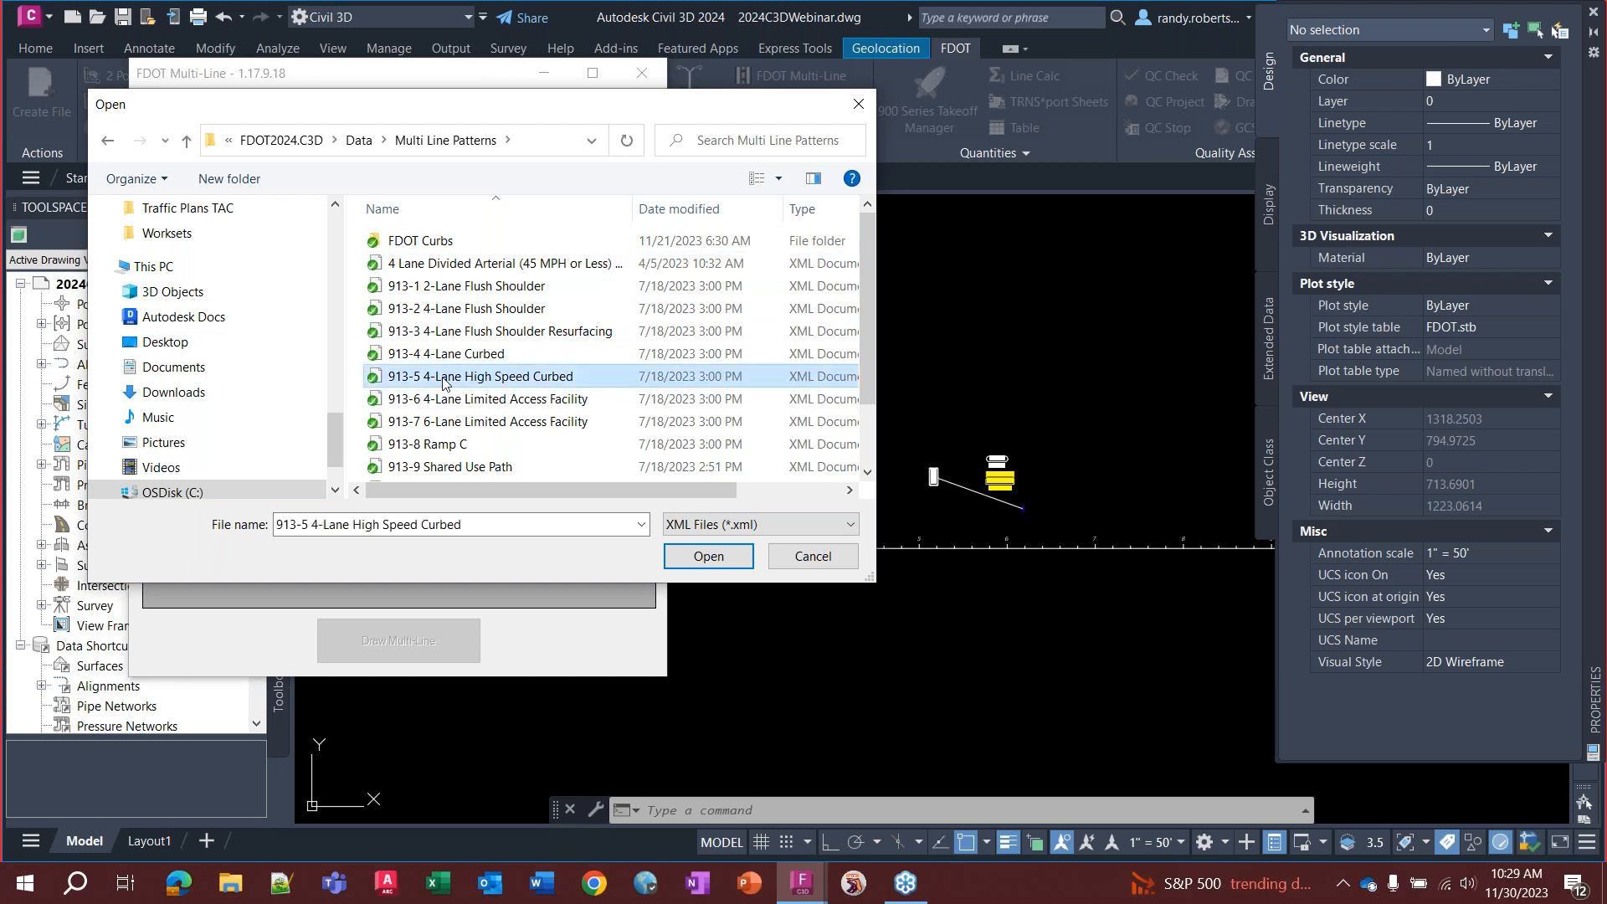
{"action": "left_click", "coordinate": [704, 559]}
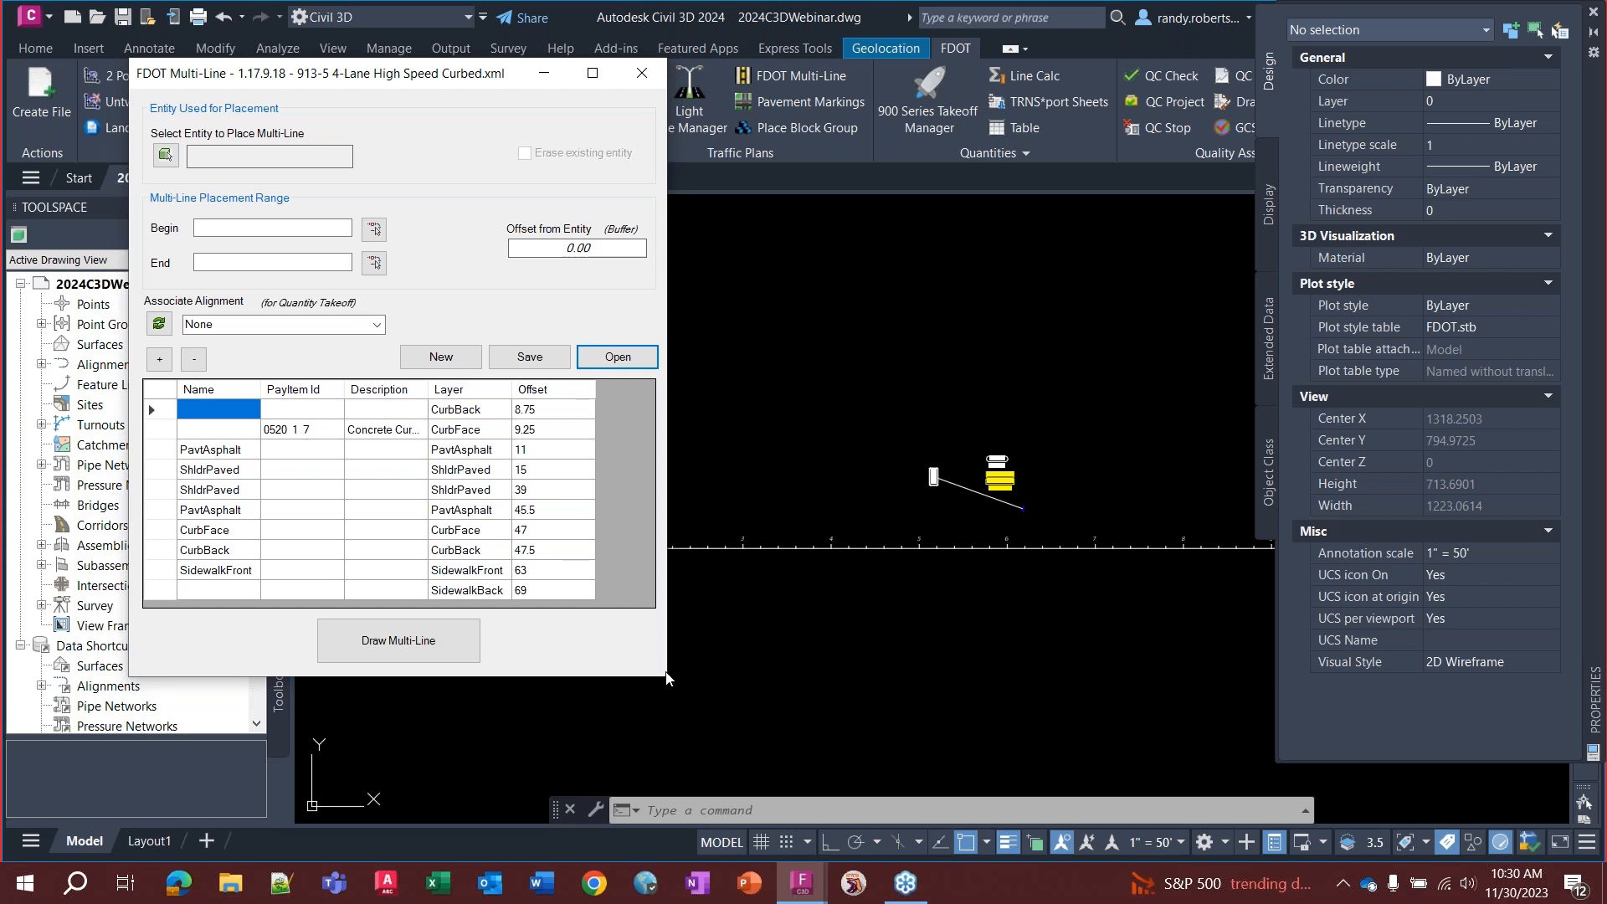
{"action": "left_click_drag", "start_coordinate": [862, 711], "coordinate": [1039, 762]}
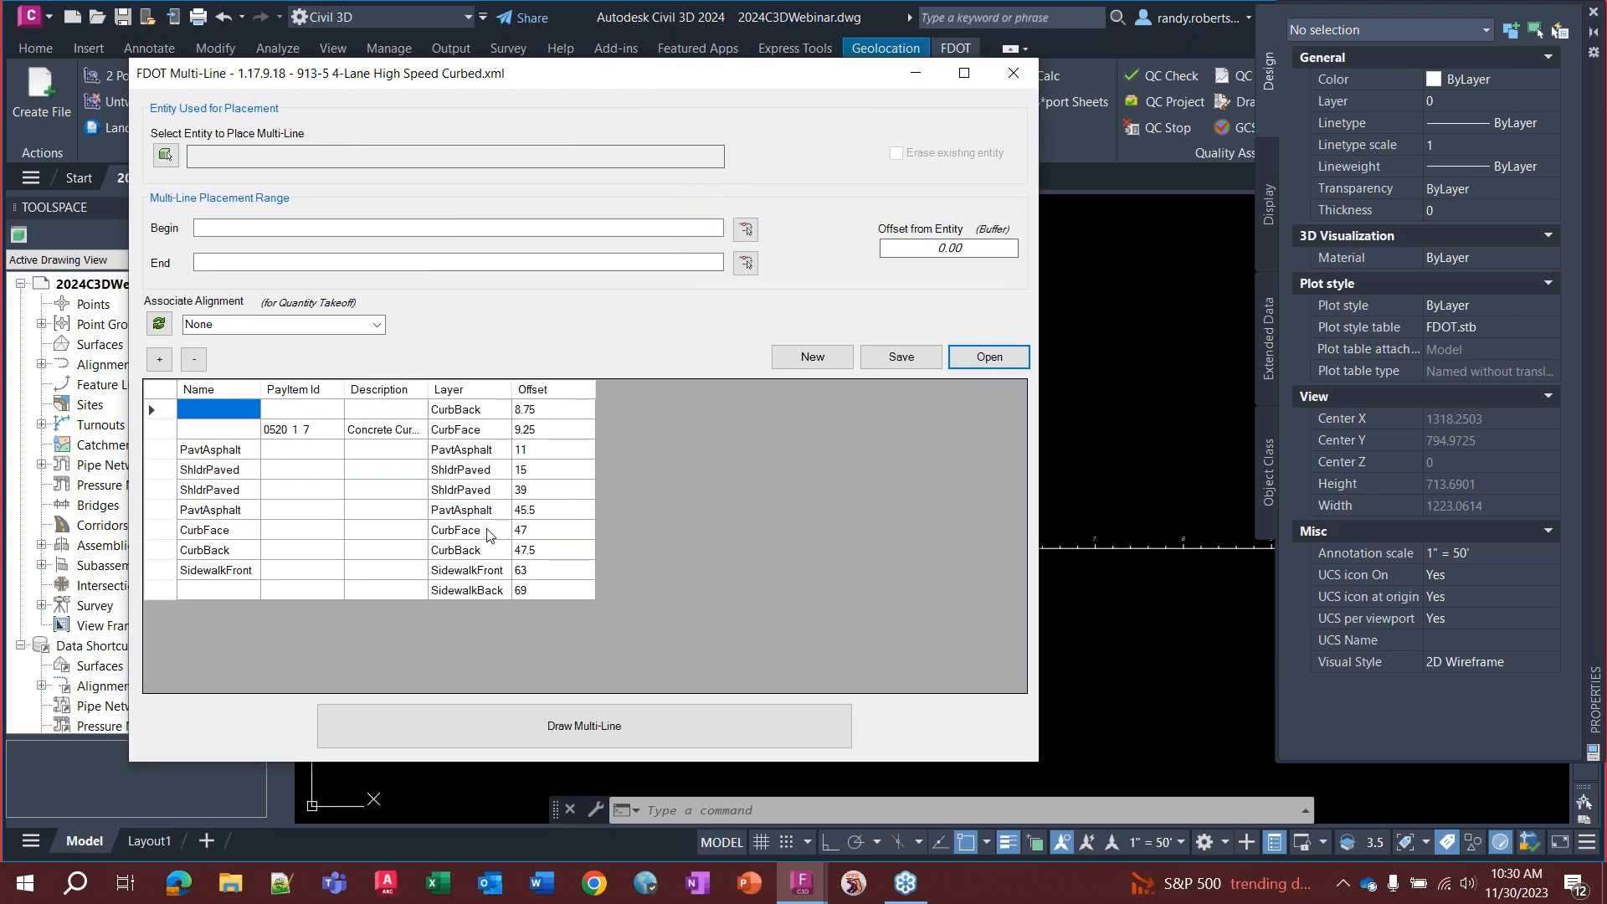
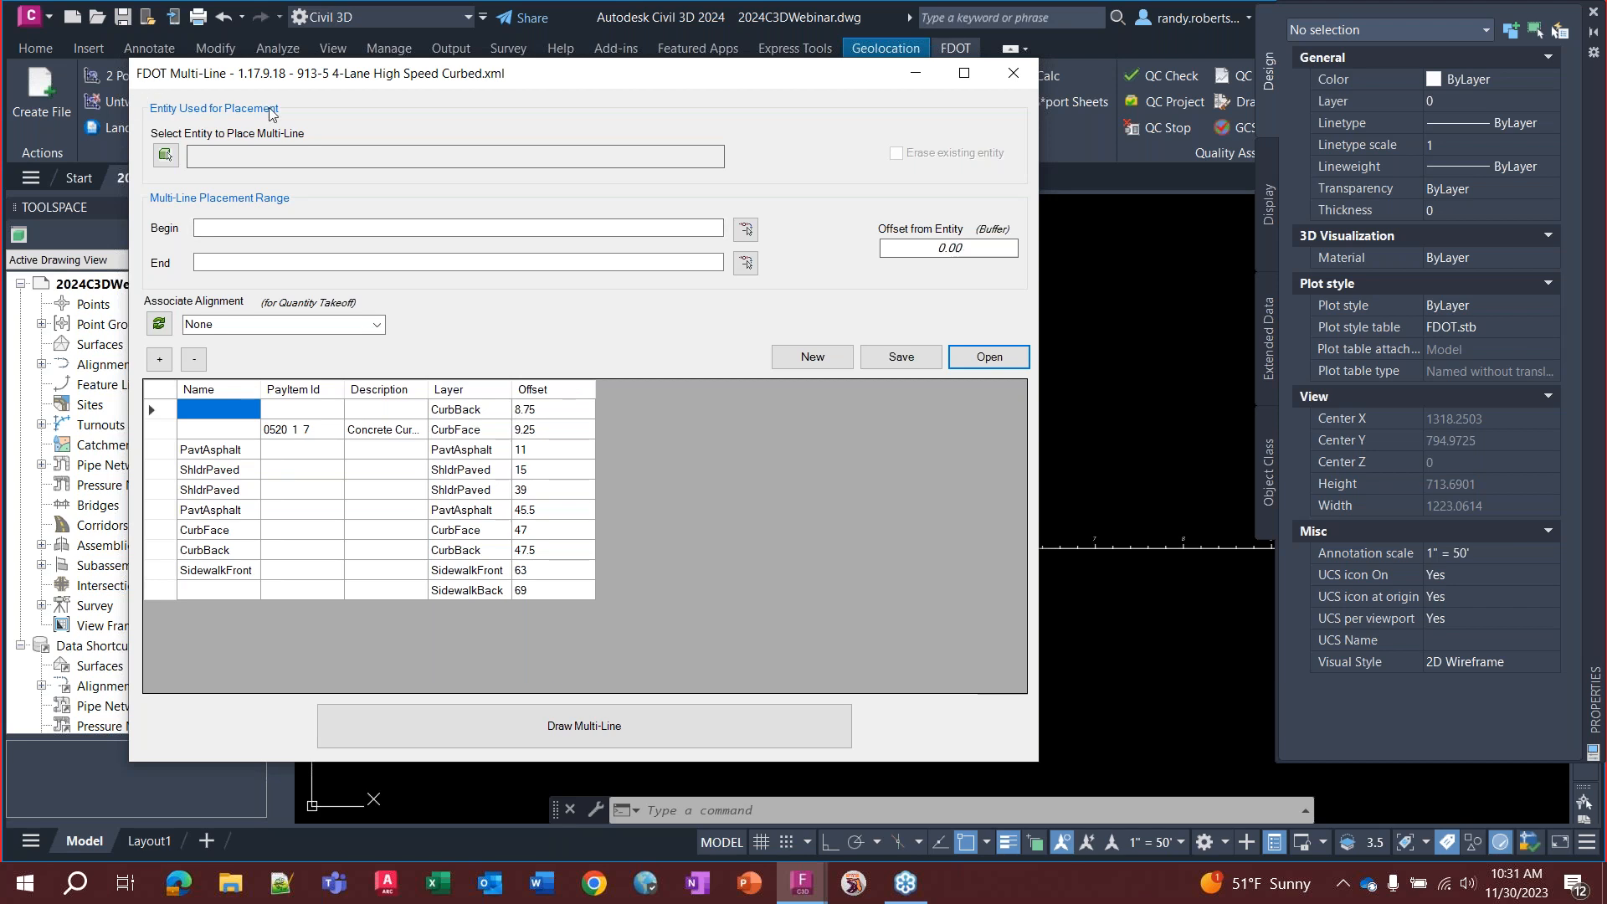
Load the 913-6 4-Lane Limited Access Facility pattern into the Multi-Line tool
{"action": "left_click_drag", "start_coordinate": [277, 80], "coordinate": [155, 56]}
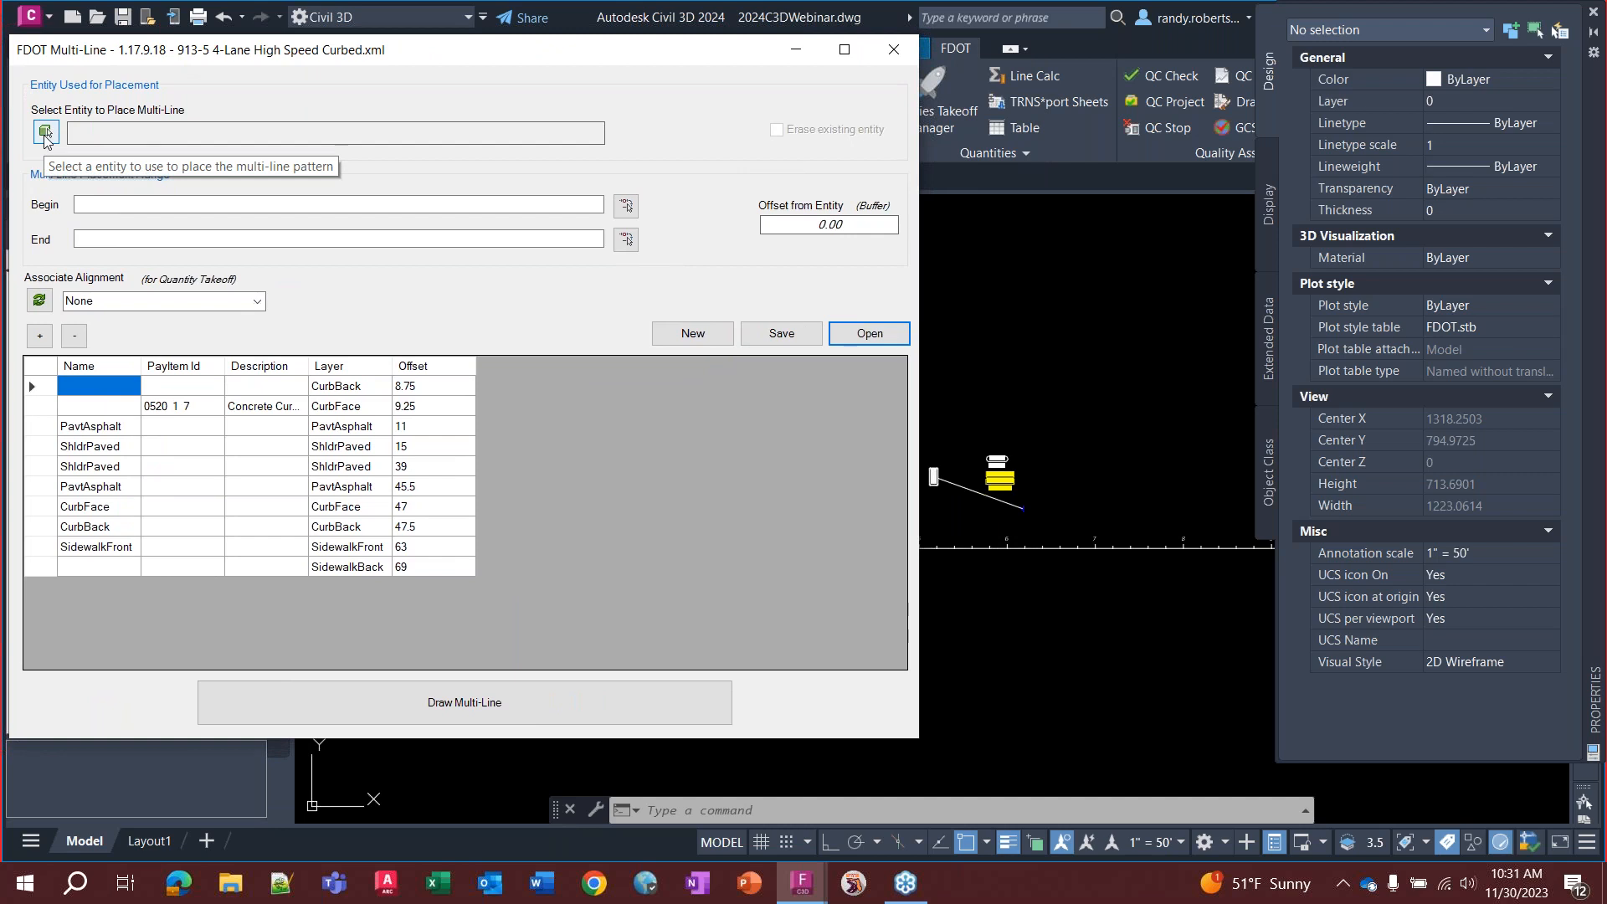
{"action": "left_click", "coordinate": [887, 340]}
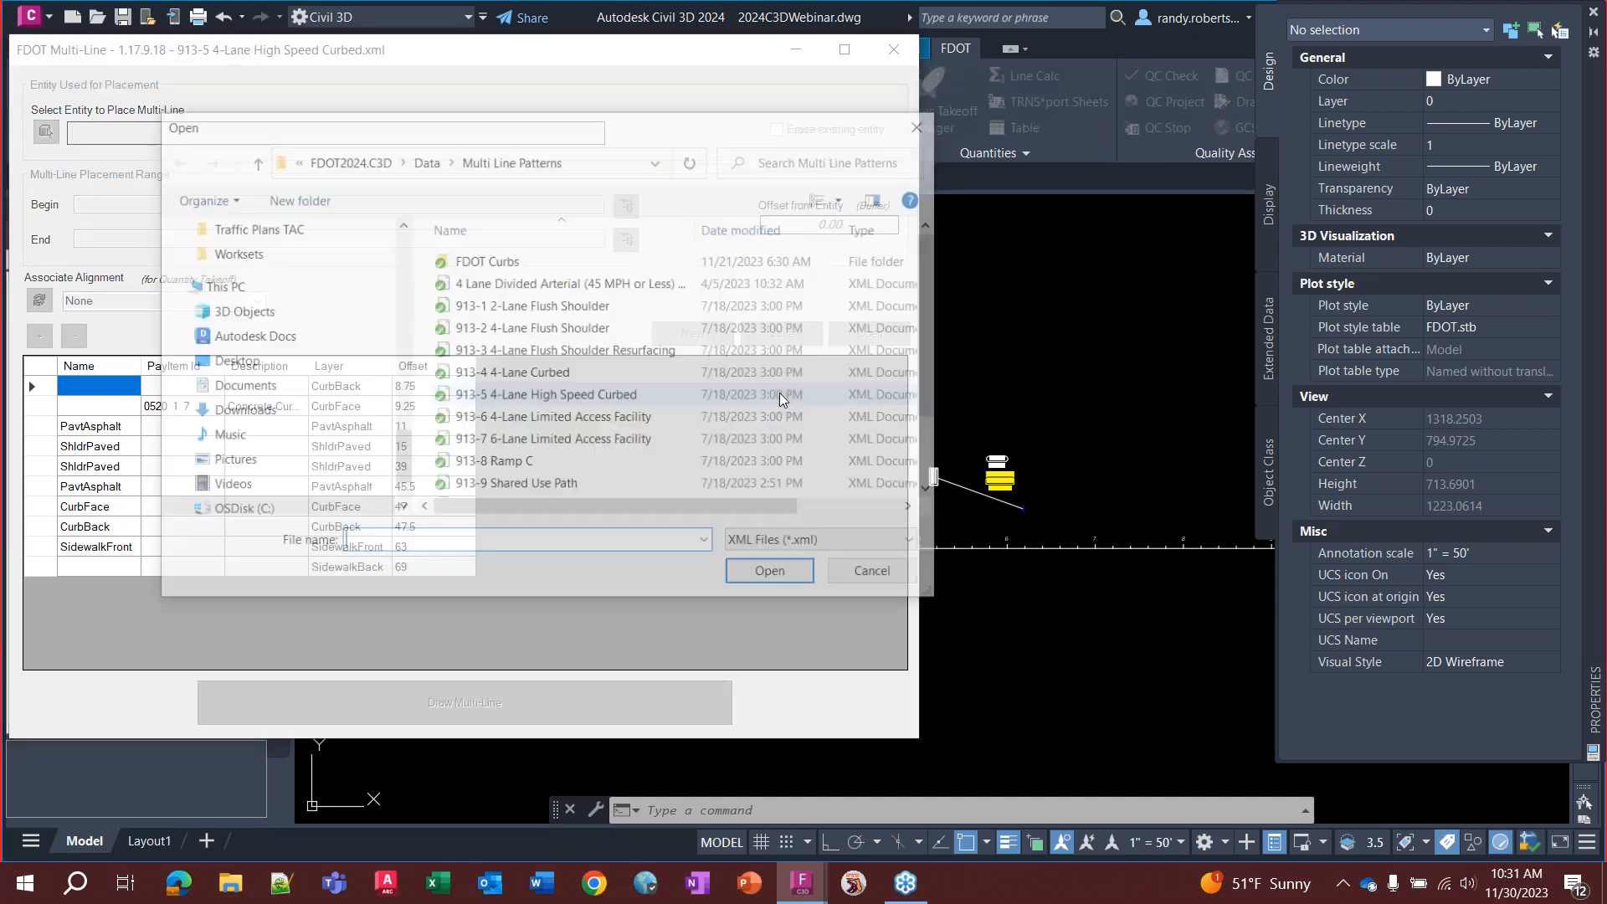
{"action": "left_click", "coordinate": [495, 396]}
{"action": "left_click", "coordinate": [494, 421]}
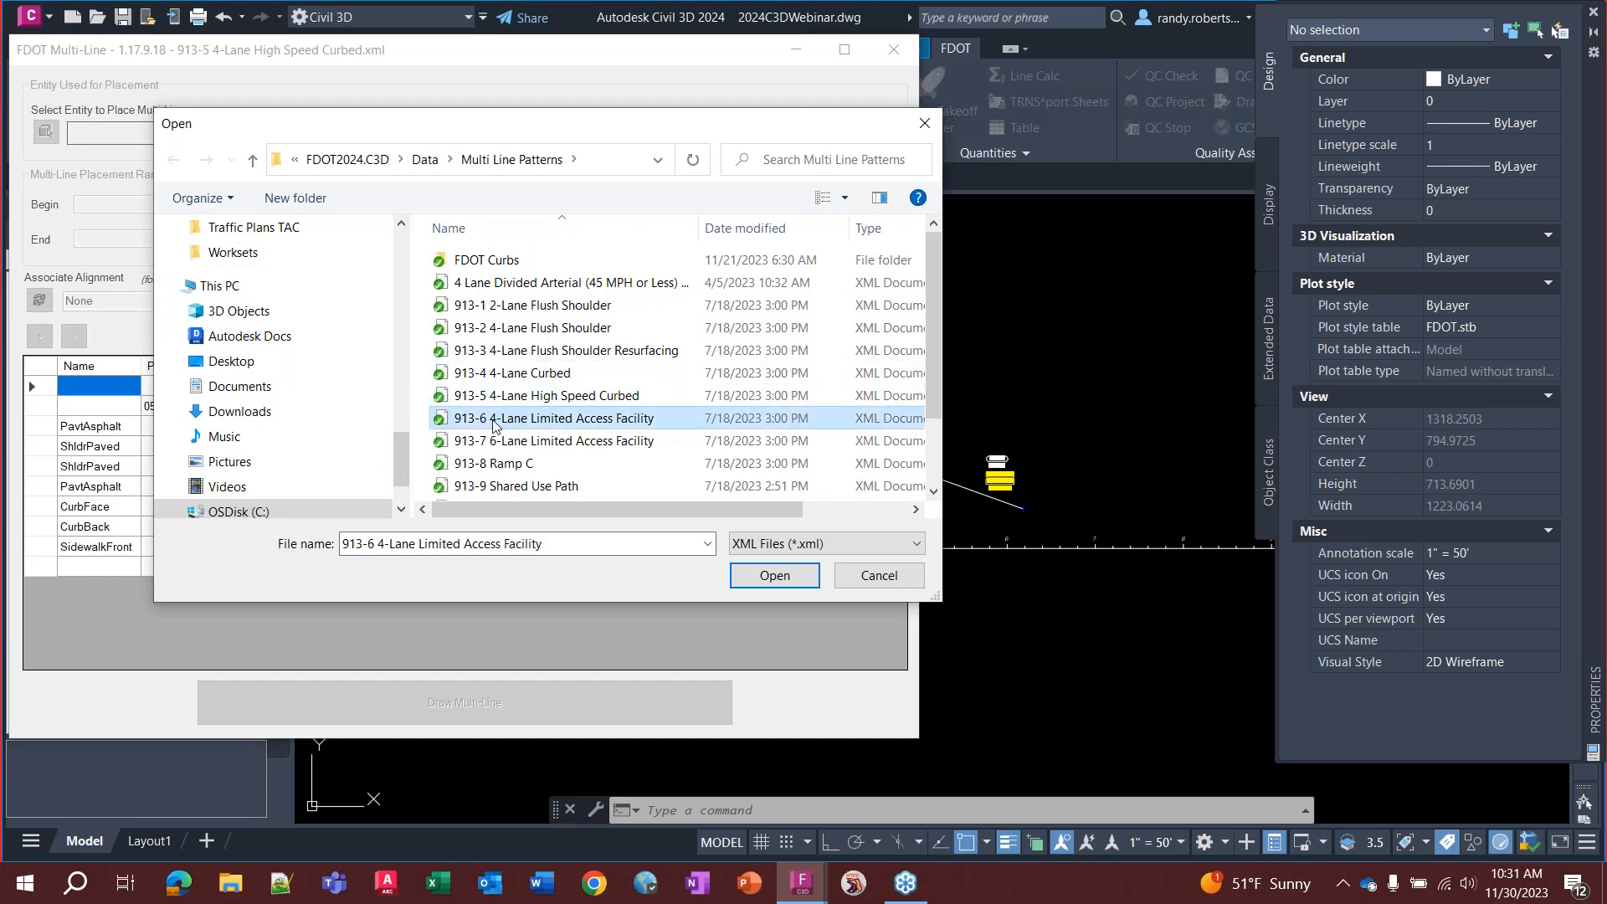
{"action": "left_click", "coordinate": [768, 578]}
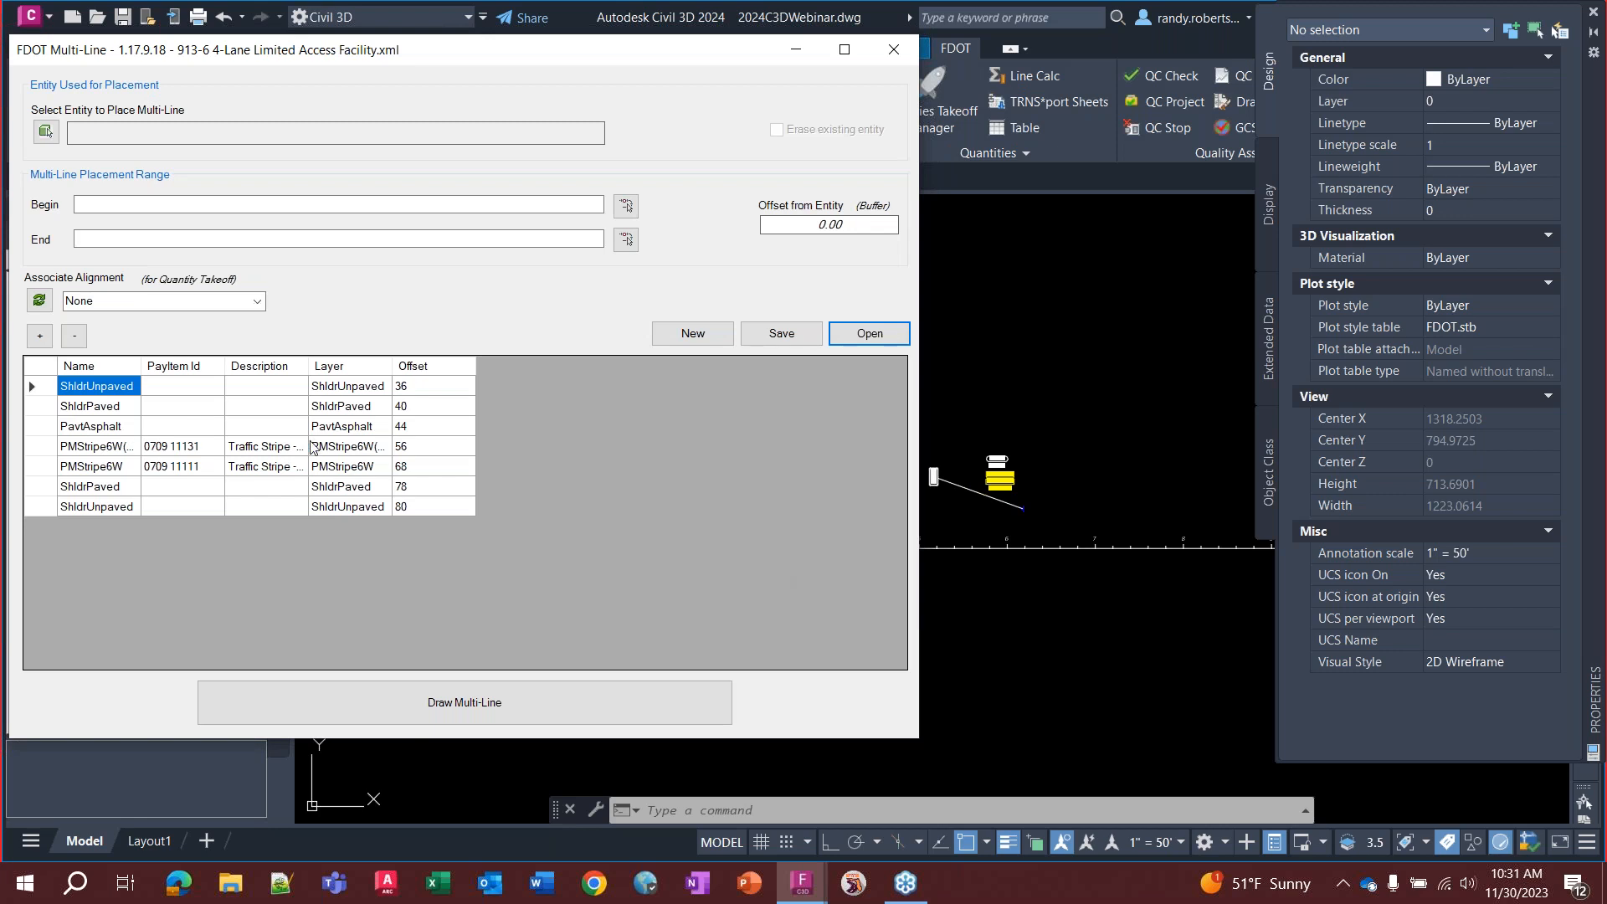
Pick the SR61 alignment as the placement entity and associate SR61 for the quantity takeoff
{"action": "left_click", "coordinate": [46, 132]}
{"action": "left_click", "coordinate": [957, 547]}
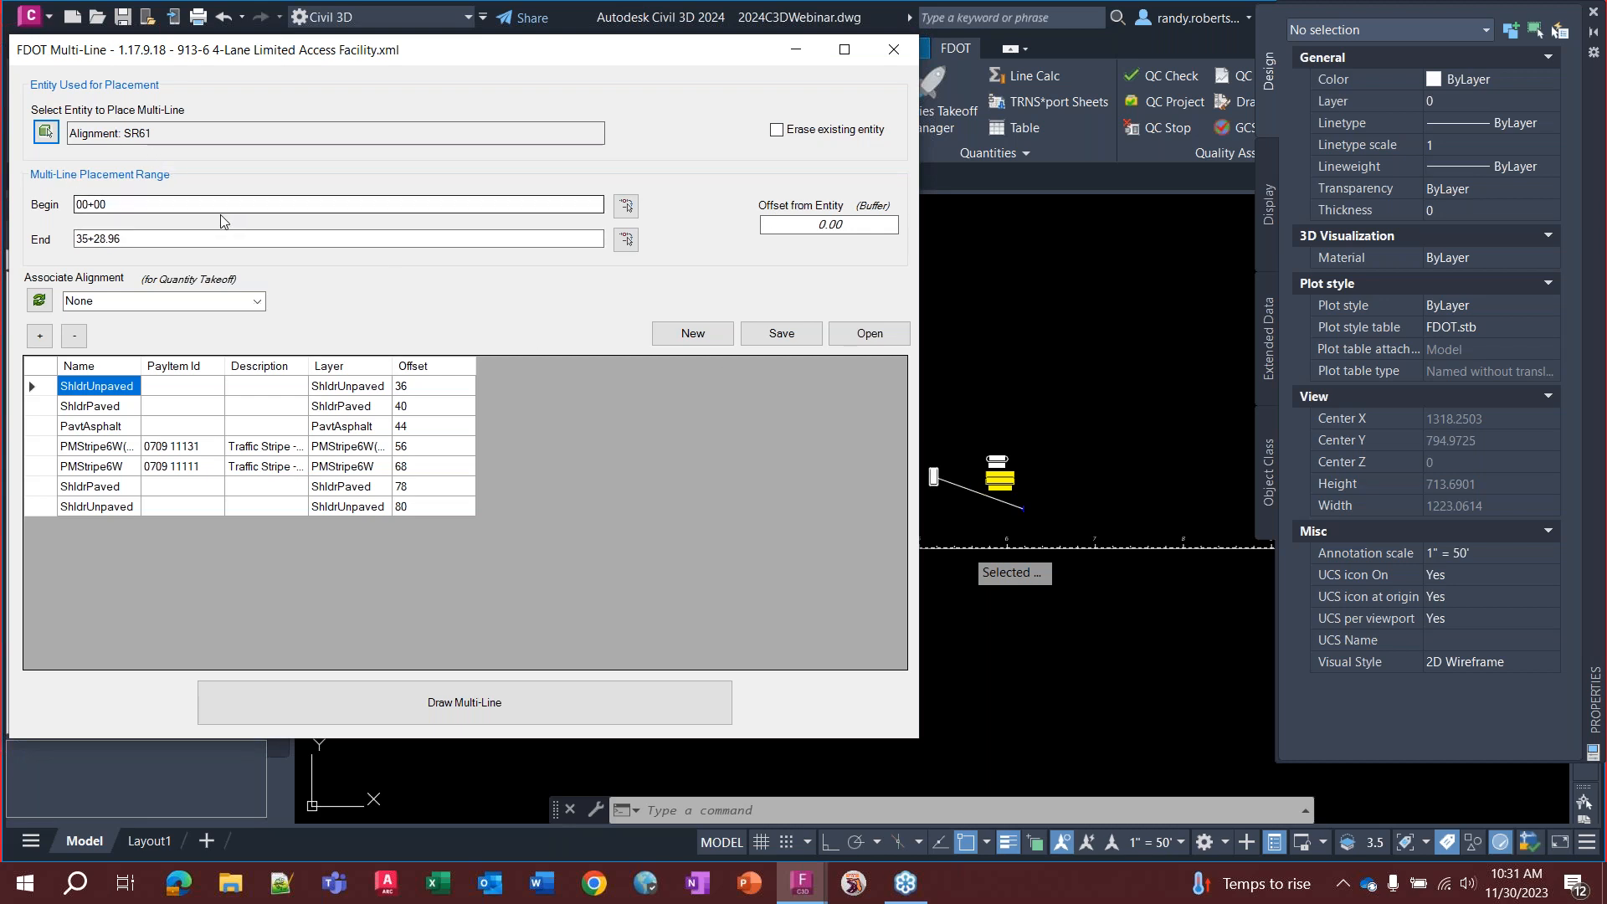
{"action": "left_click", "coordinate": [109, 204]}
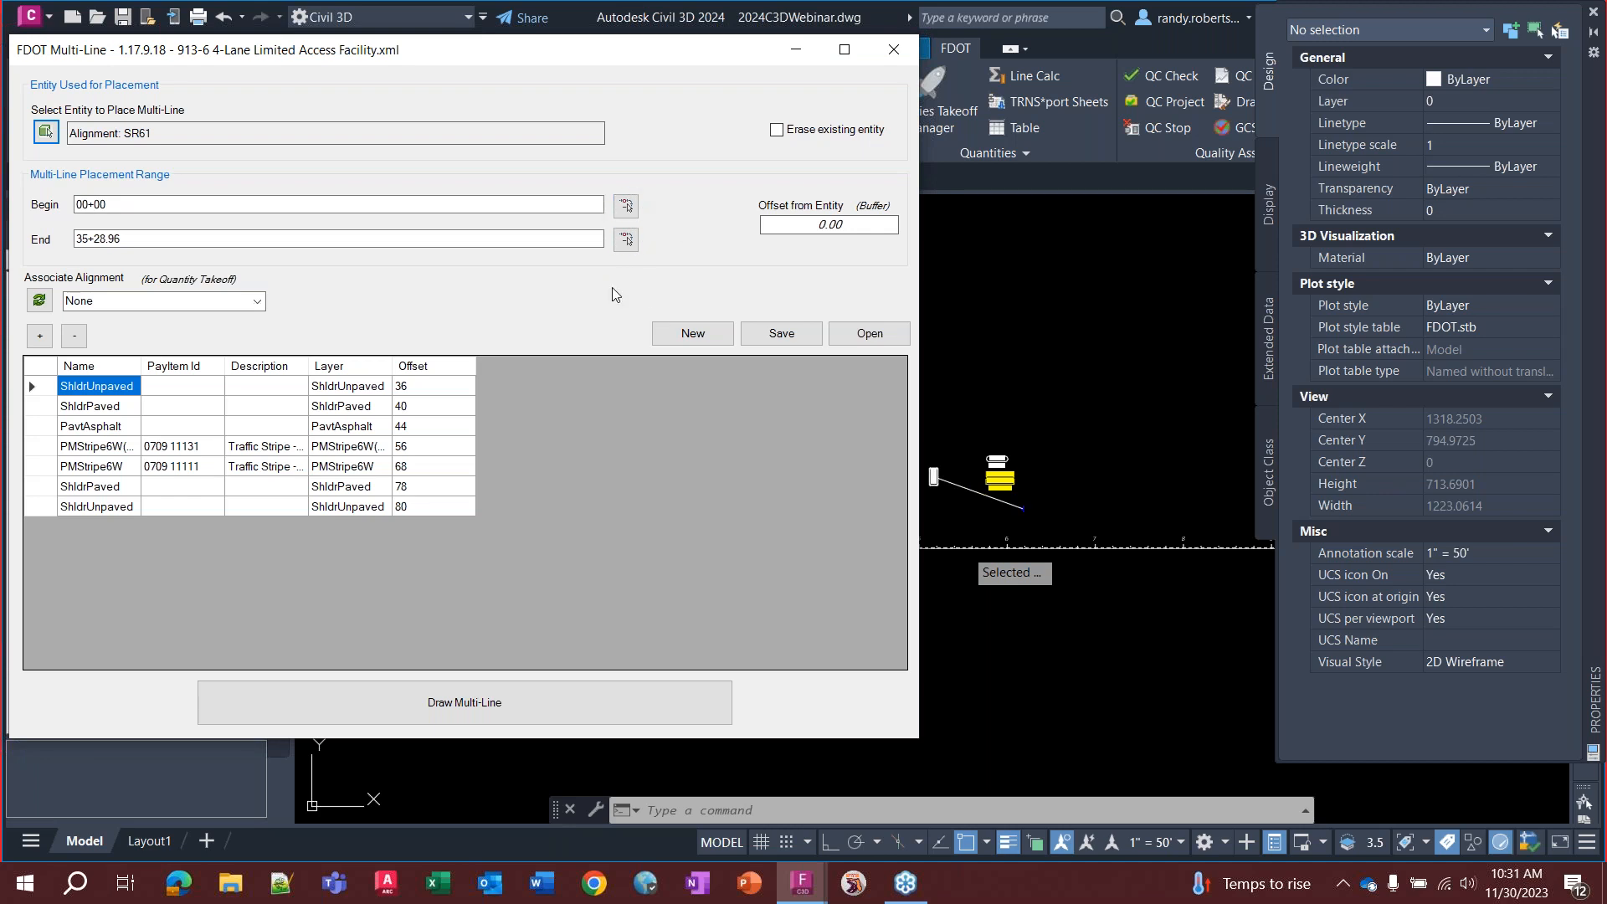
{"action": "left_click", "coordinate": [255, 301]}
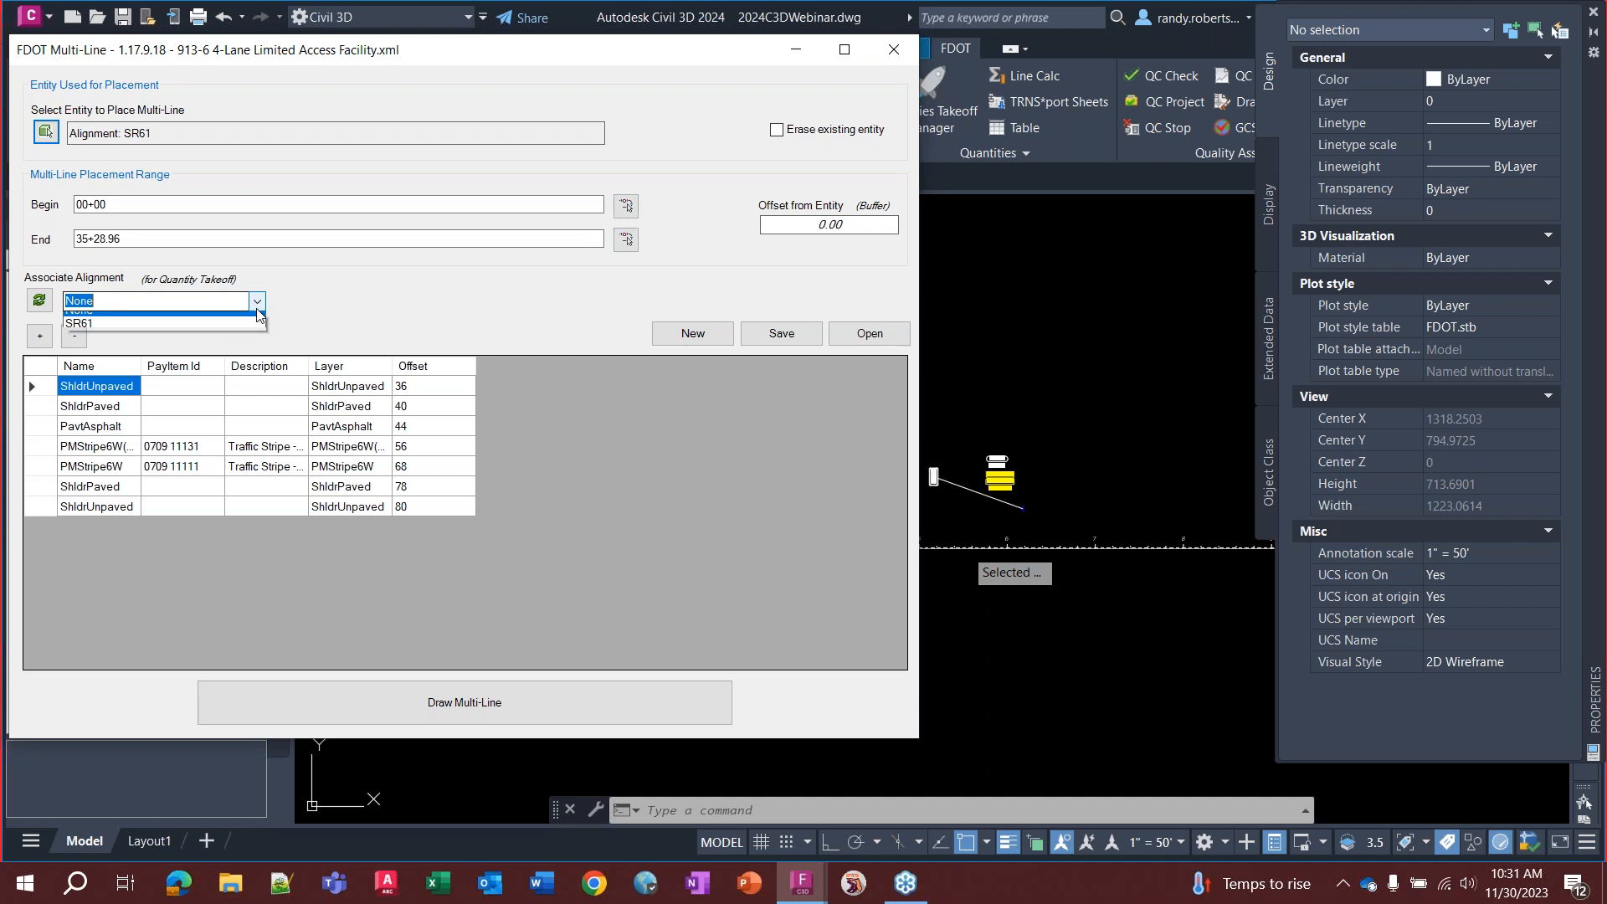
{"action": "left_click", "coordinate": [102, 335]}
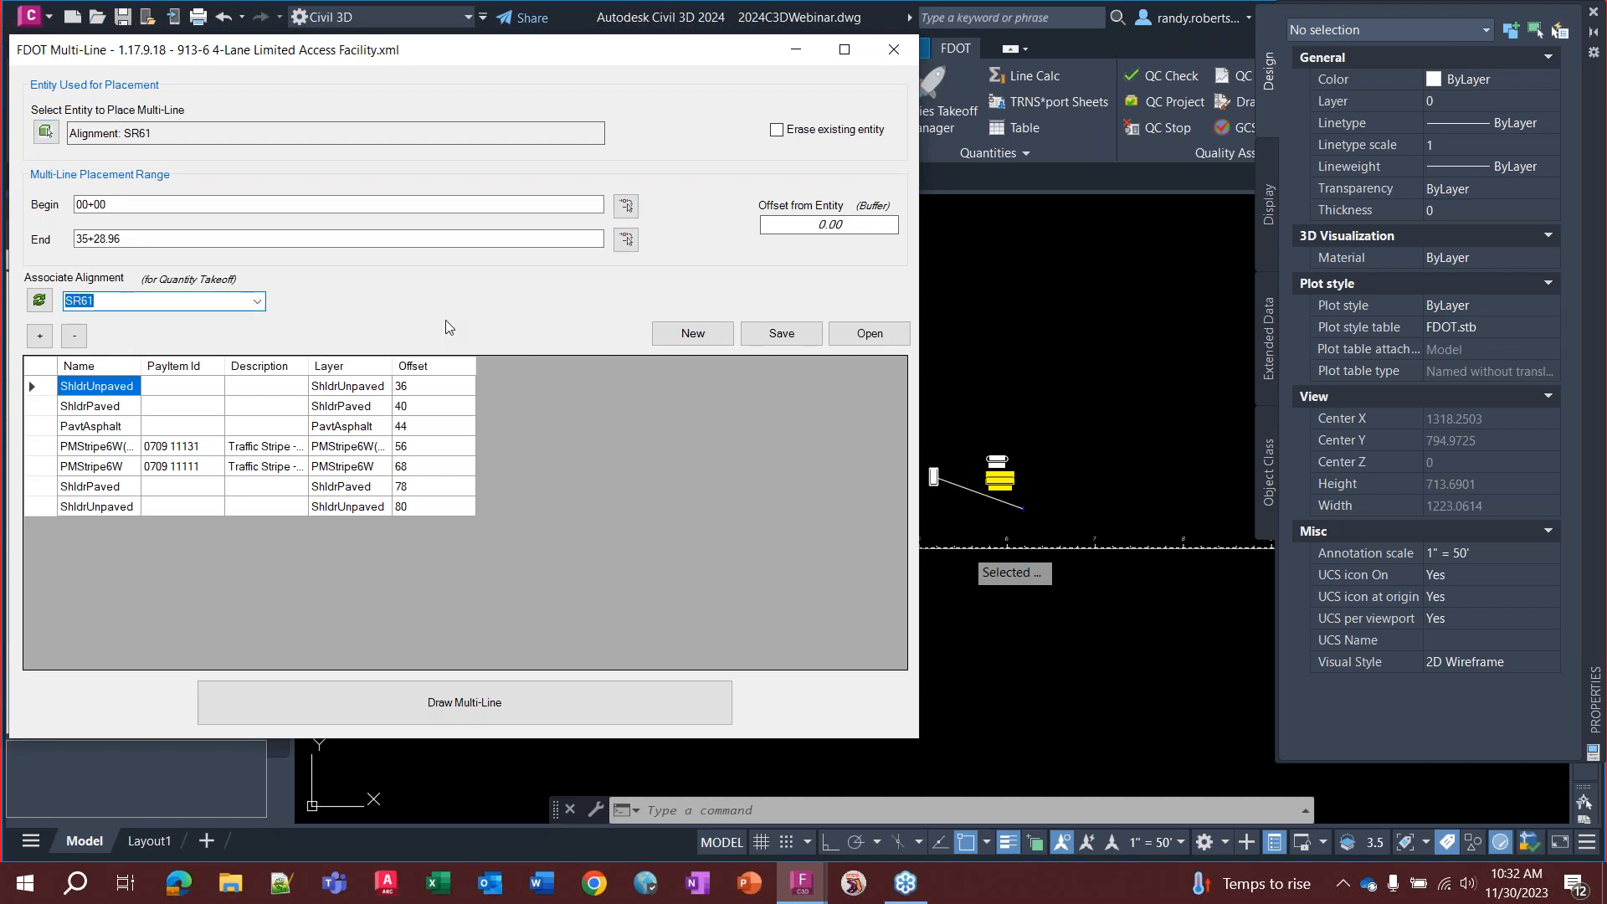
Draw the multi-line pattern on both the upper and lower sides of the SR61 alignment
{"action": "left_click", "coordinate": [394, 706]}
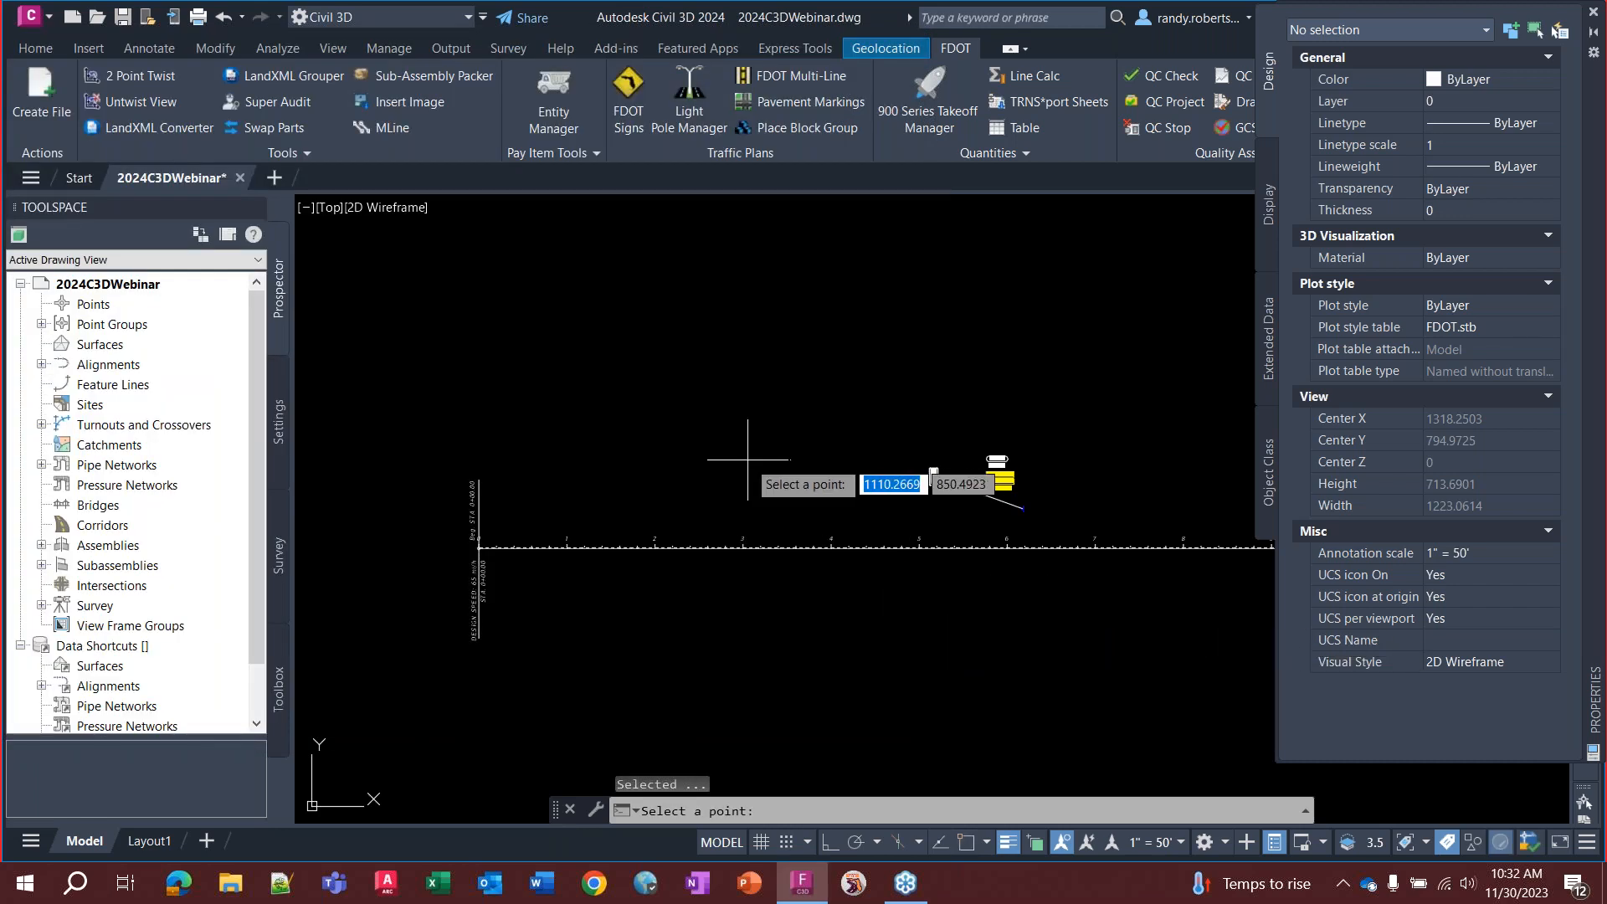
{"action": "left_click", "coordinate": [706, 460]}
{"action": "left_click", "coordinate": [544, 711]}
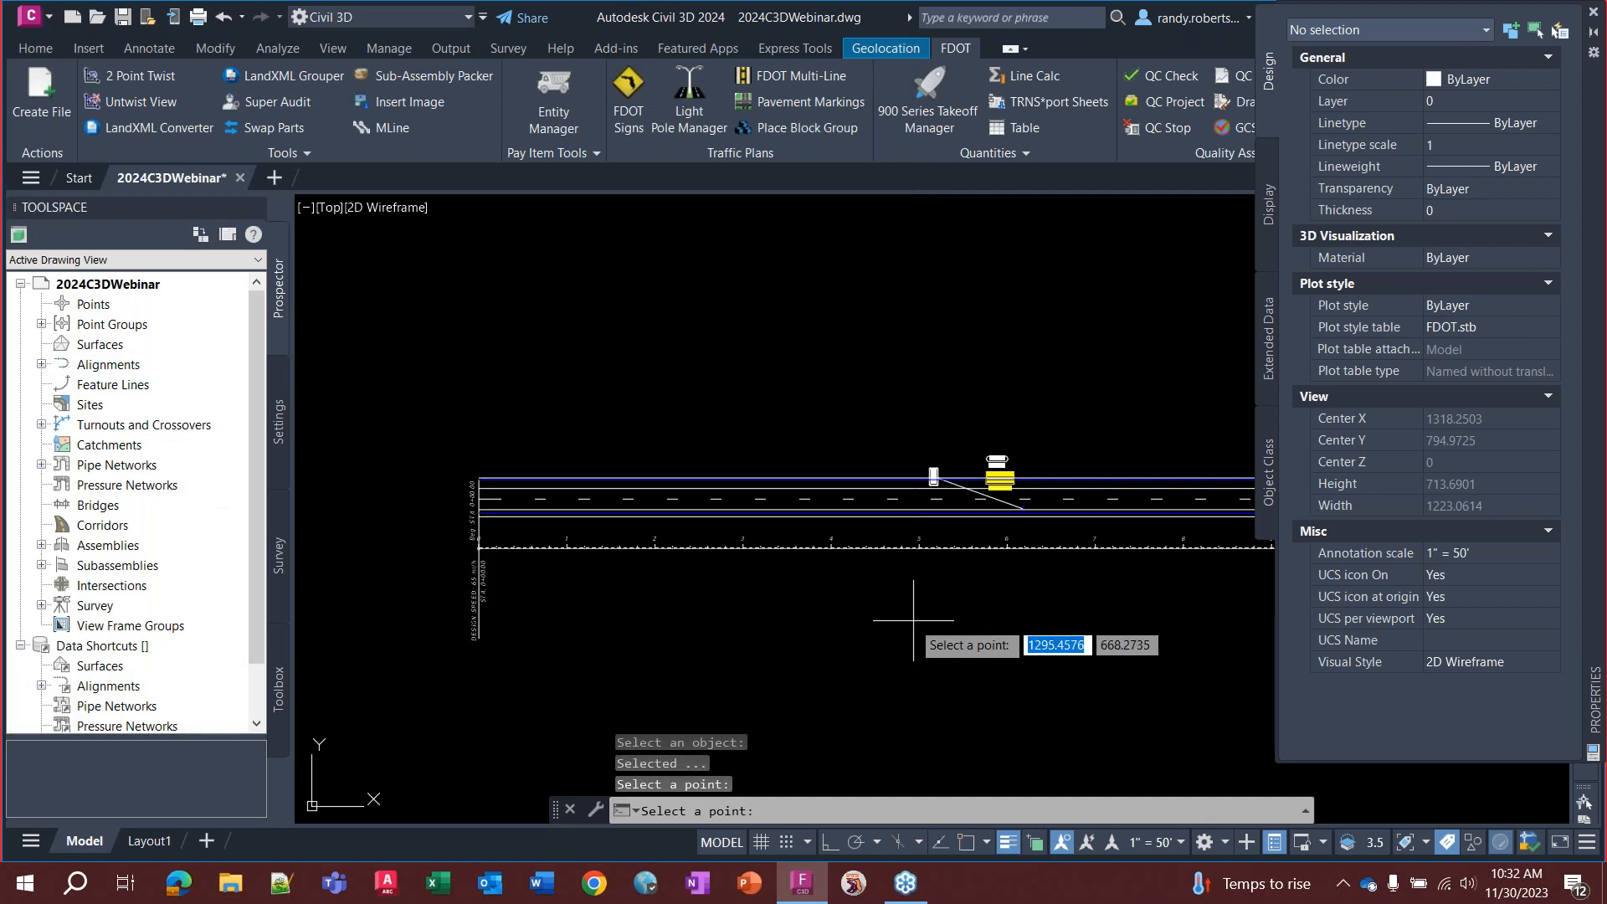
{"action": "left_click", "coordinate": [912, 615]}
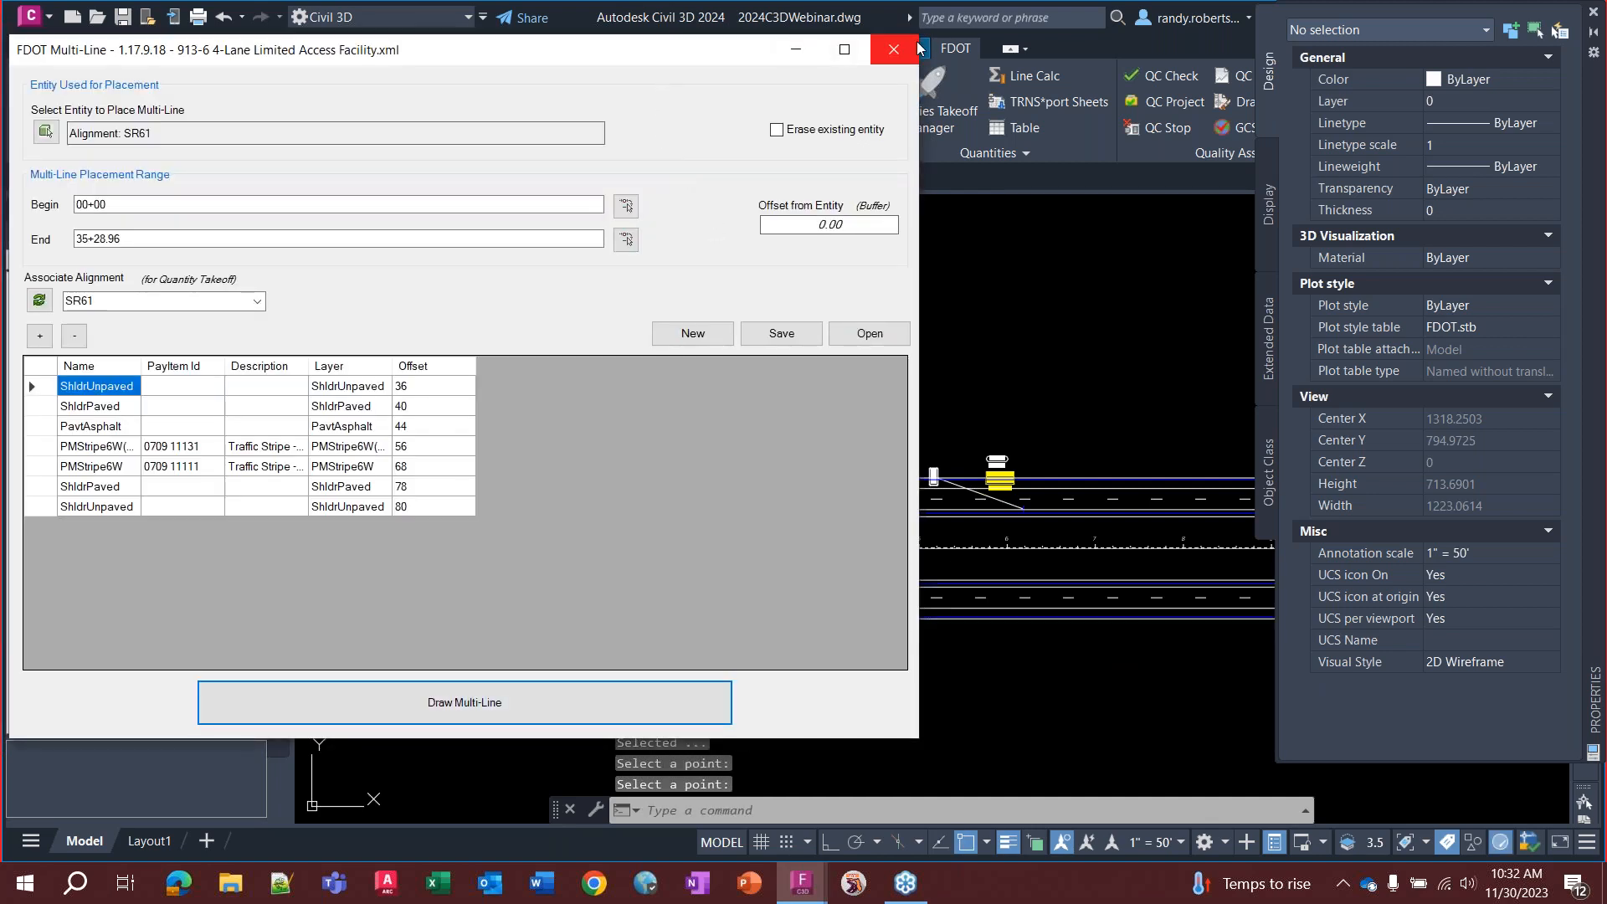
Inspect the drawn lines, checking the properties of the dashed lane stripe below the SR61 alignment
{"action": "mouse_move", "coordinate": [708, 59]}
{"action": "left_mouse_down"}
{"action": "mouse_move", "coordinate": [349, 40]}
{"action": "mouse_move", "coordinate": [303, 60]}
{"action": "left_mouse_up"}
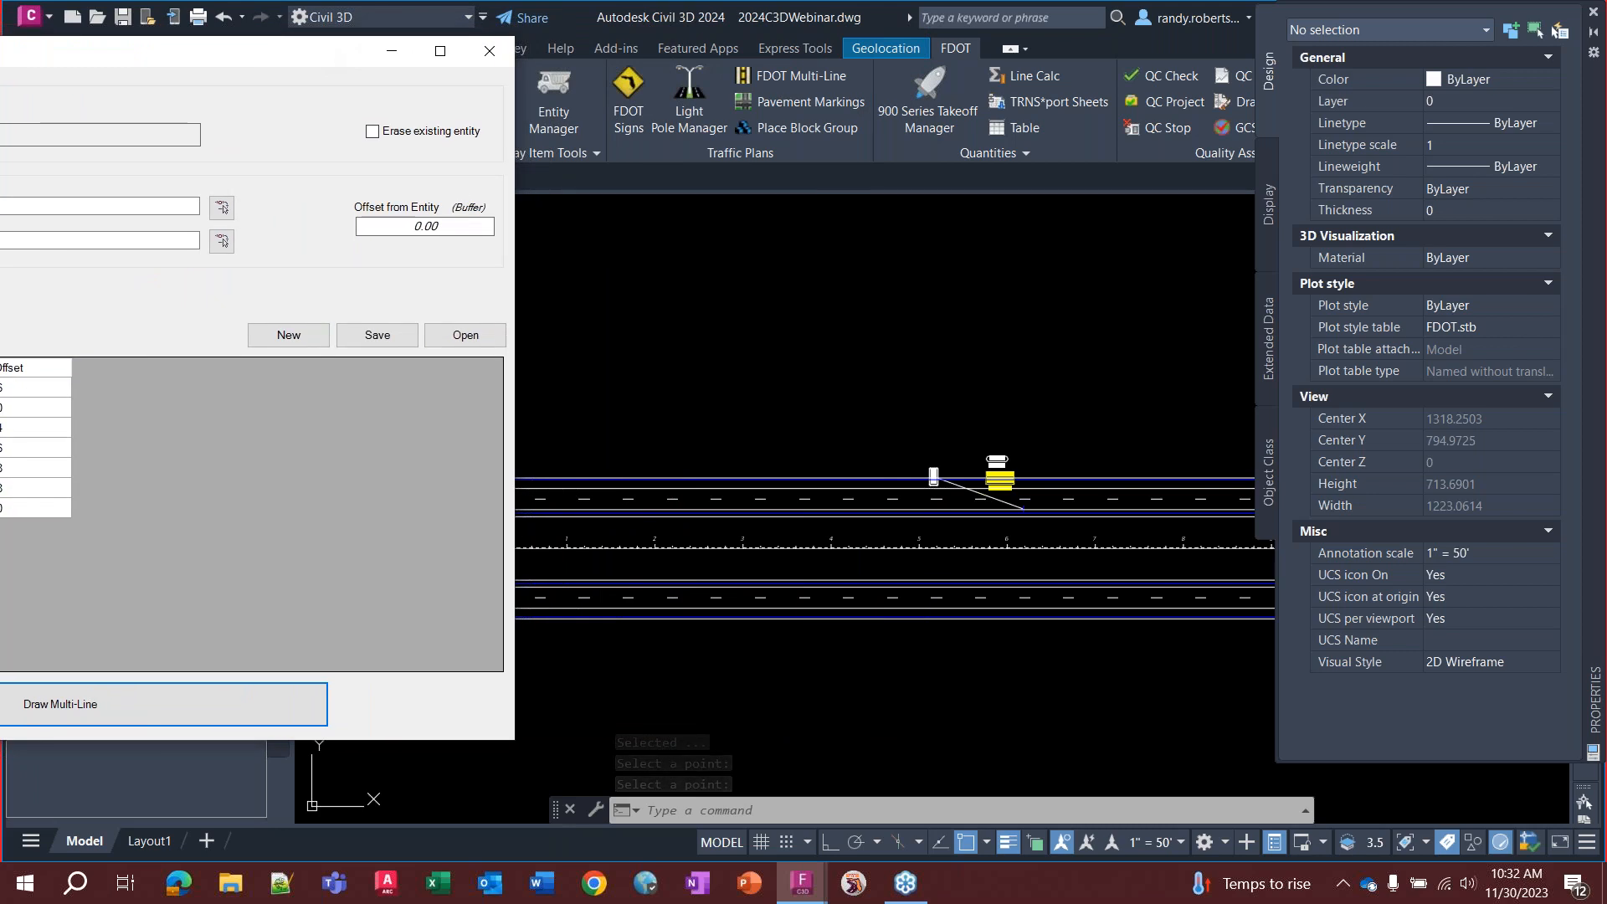
{"action": "left_click", "coordinate": [898, 597]}
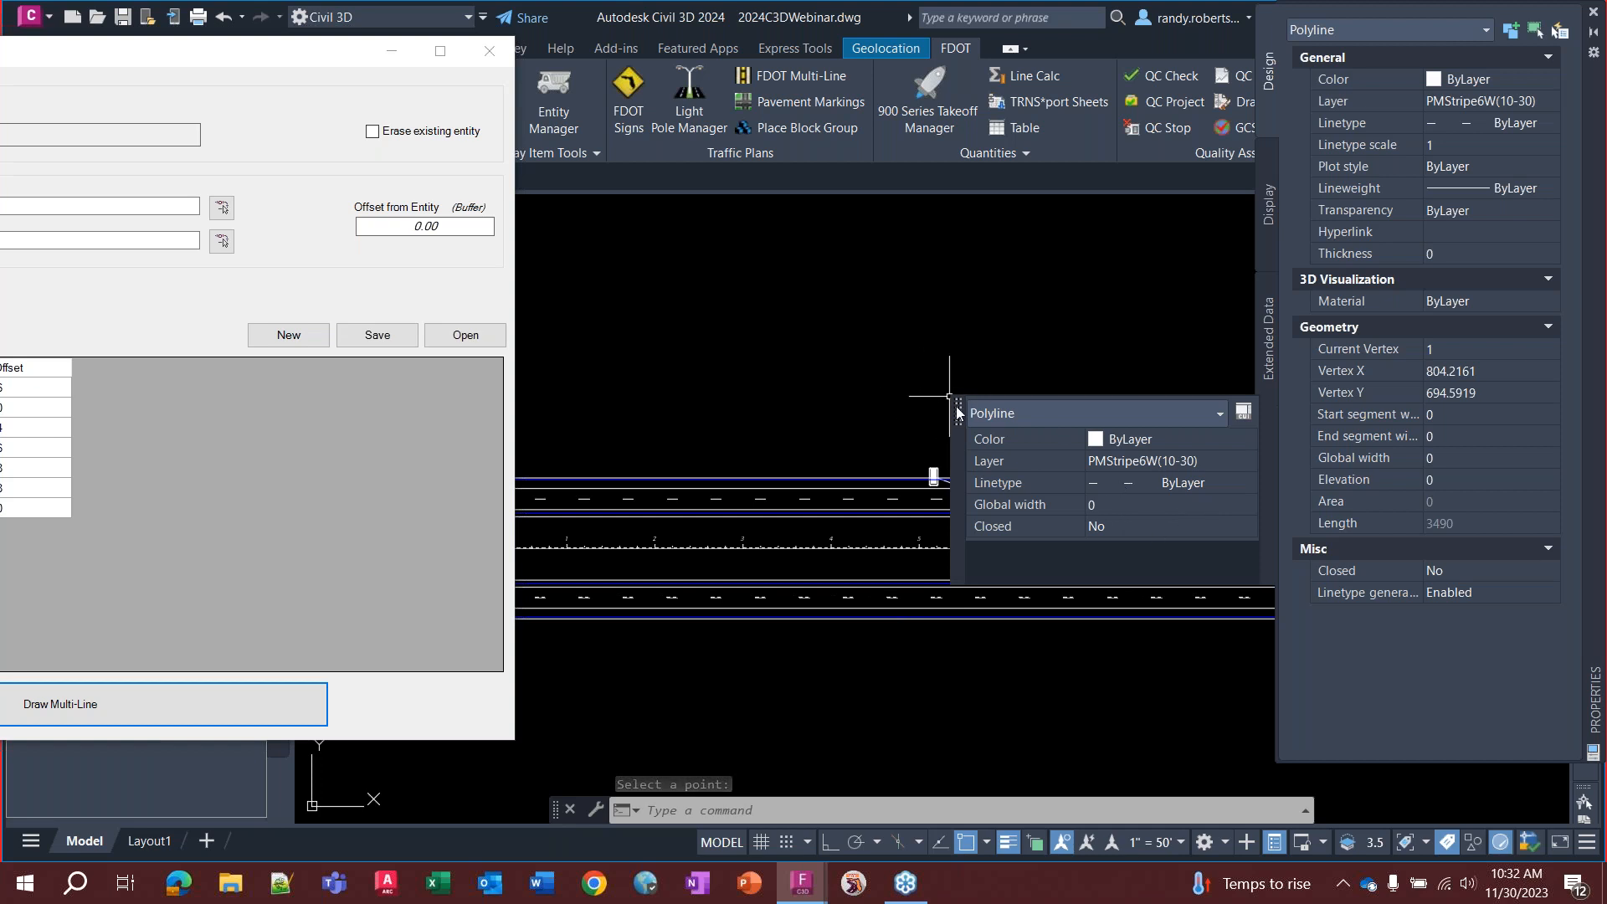
{"action": "left_click", "coordinate": [670, 293]}
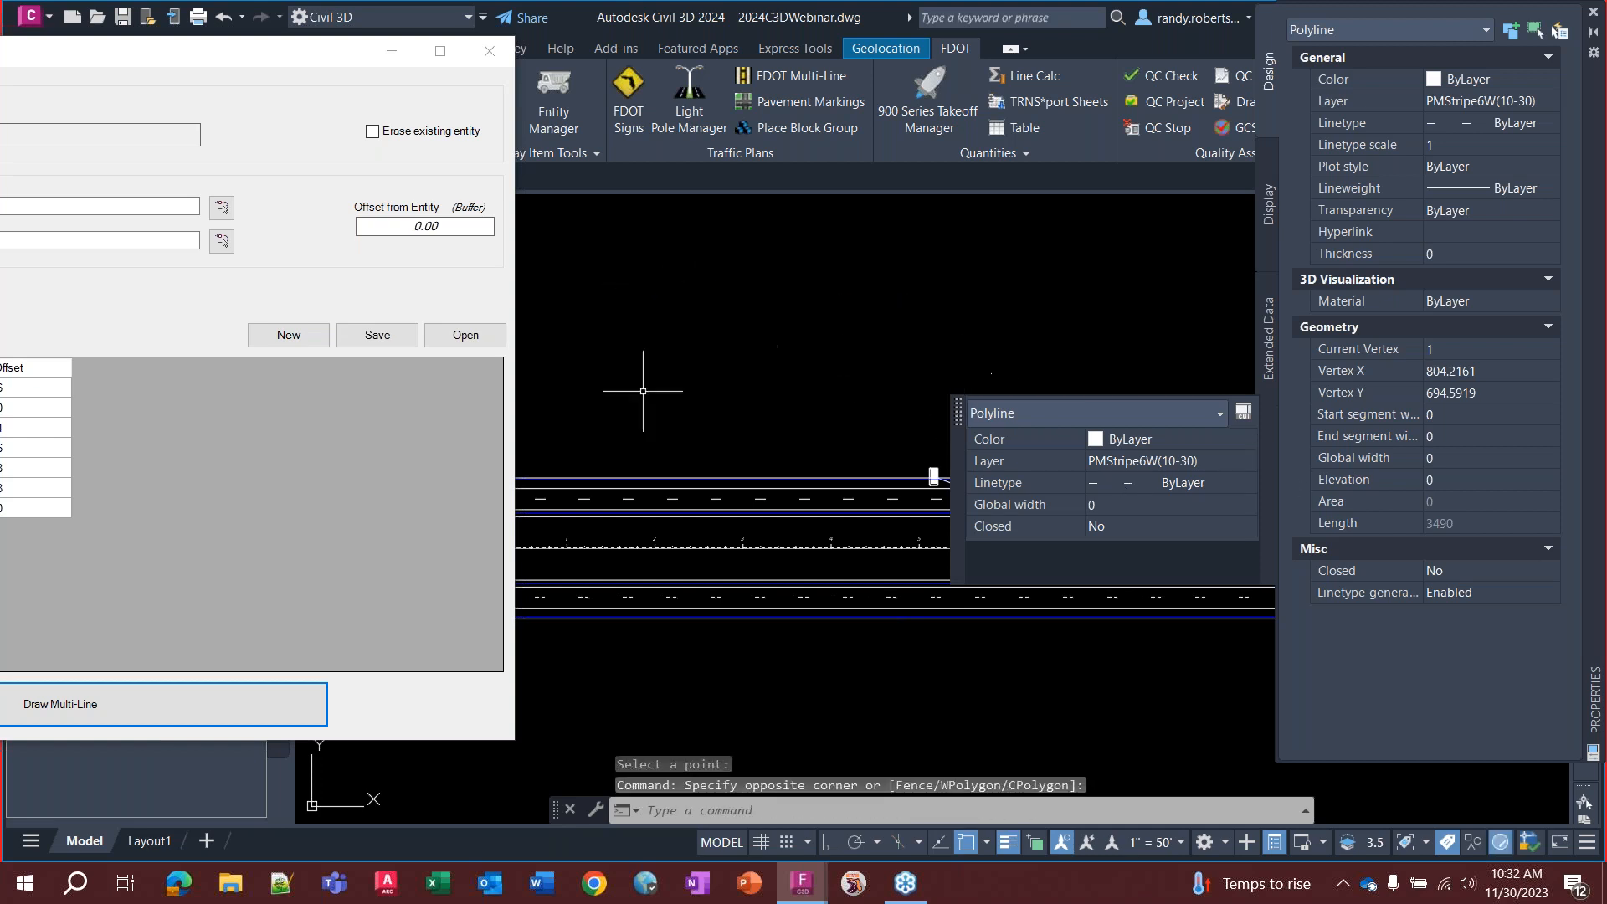
{"action": "left_click", "coordinate": [626, 366]}
{"action": "key", "text": "Escape"}
{"action": "key", "text": "Escape"}
{"action": "key", "text": "Escape"}
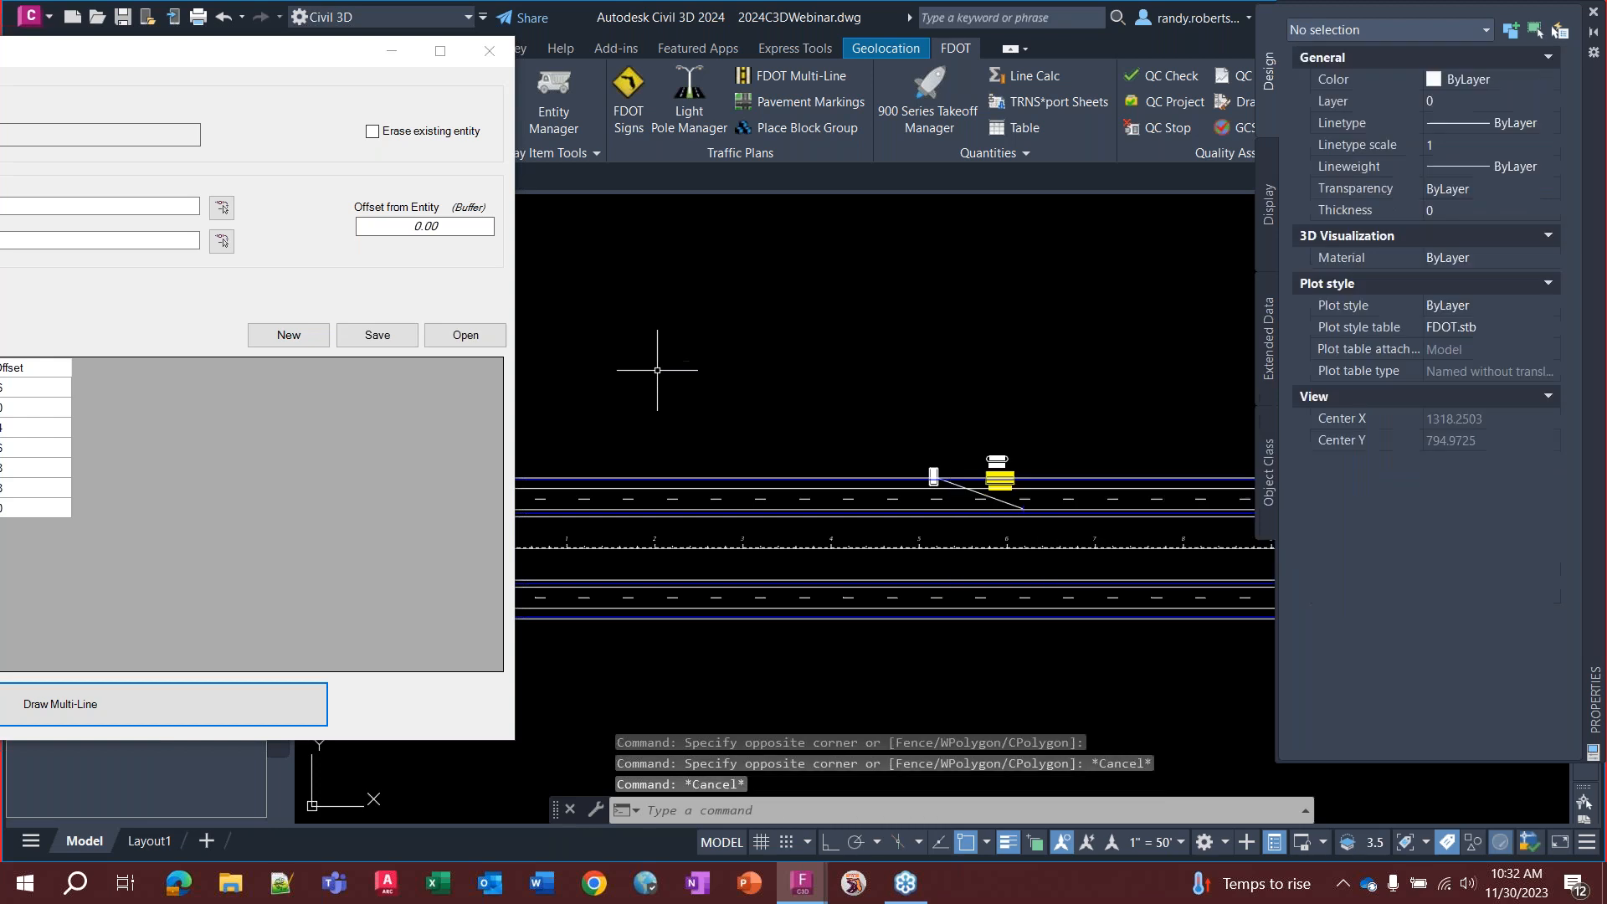
{"action": "scroll", "coordinate": [914, 658], "scroll_direction": "down", "scroll_amount": 2}
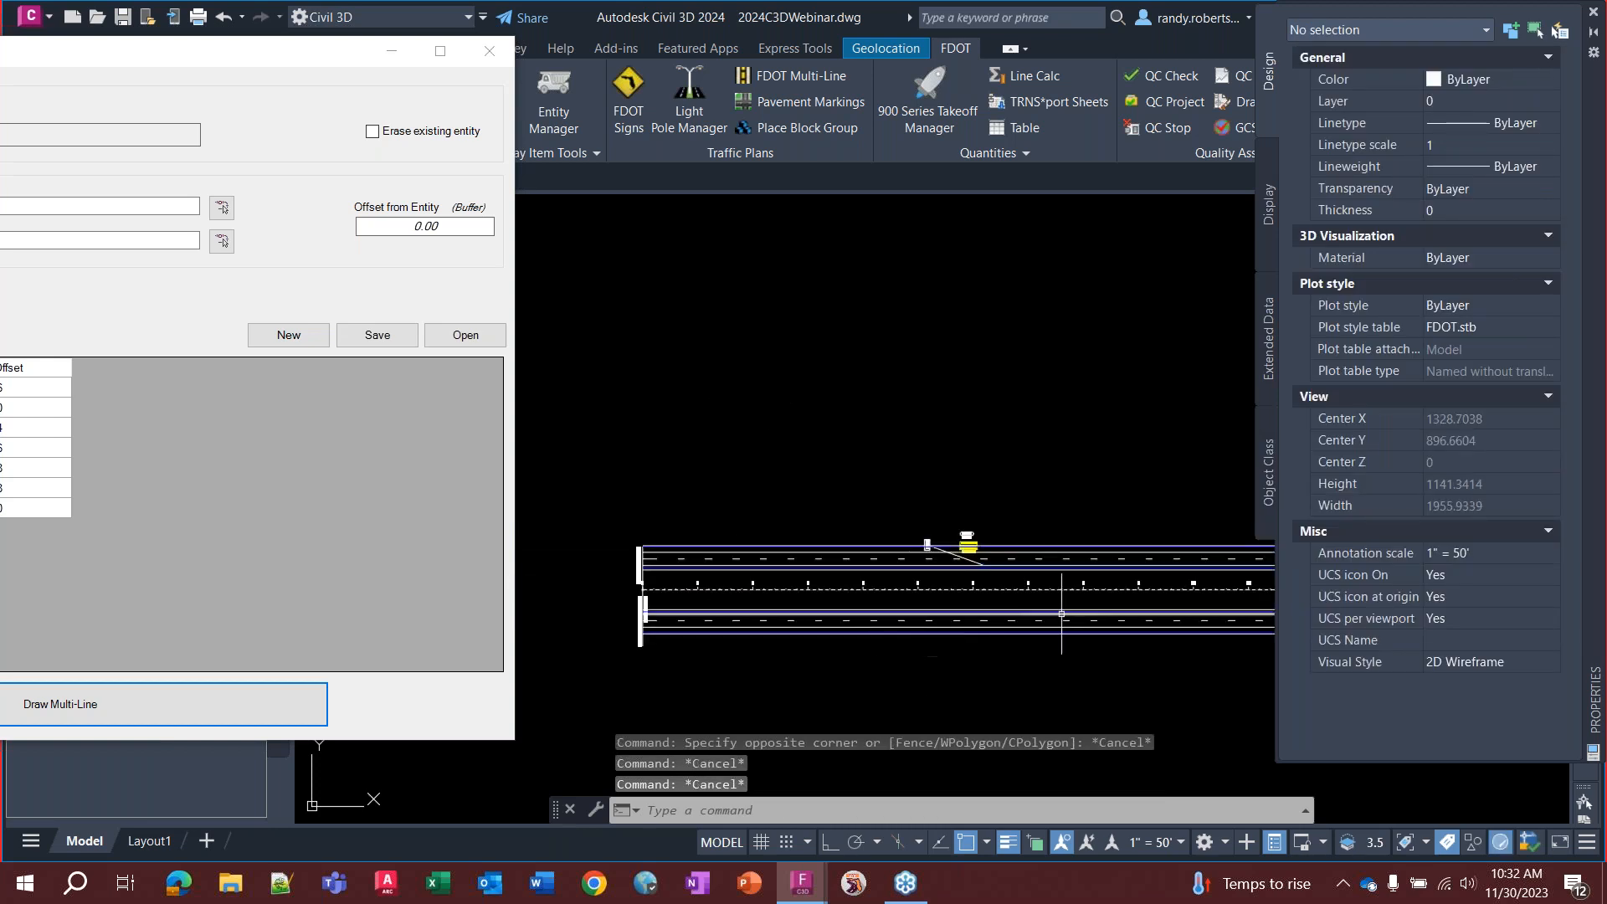
{"action": "scroll", "coordinate": [1057, 611], "scroll_direction": "up", "scroll_amount": 4}
{"action": "middle_click_drag", "start_coordinate": [977, 610], "coordinate": [802, 462]}
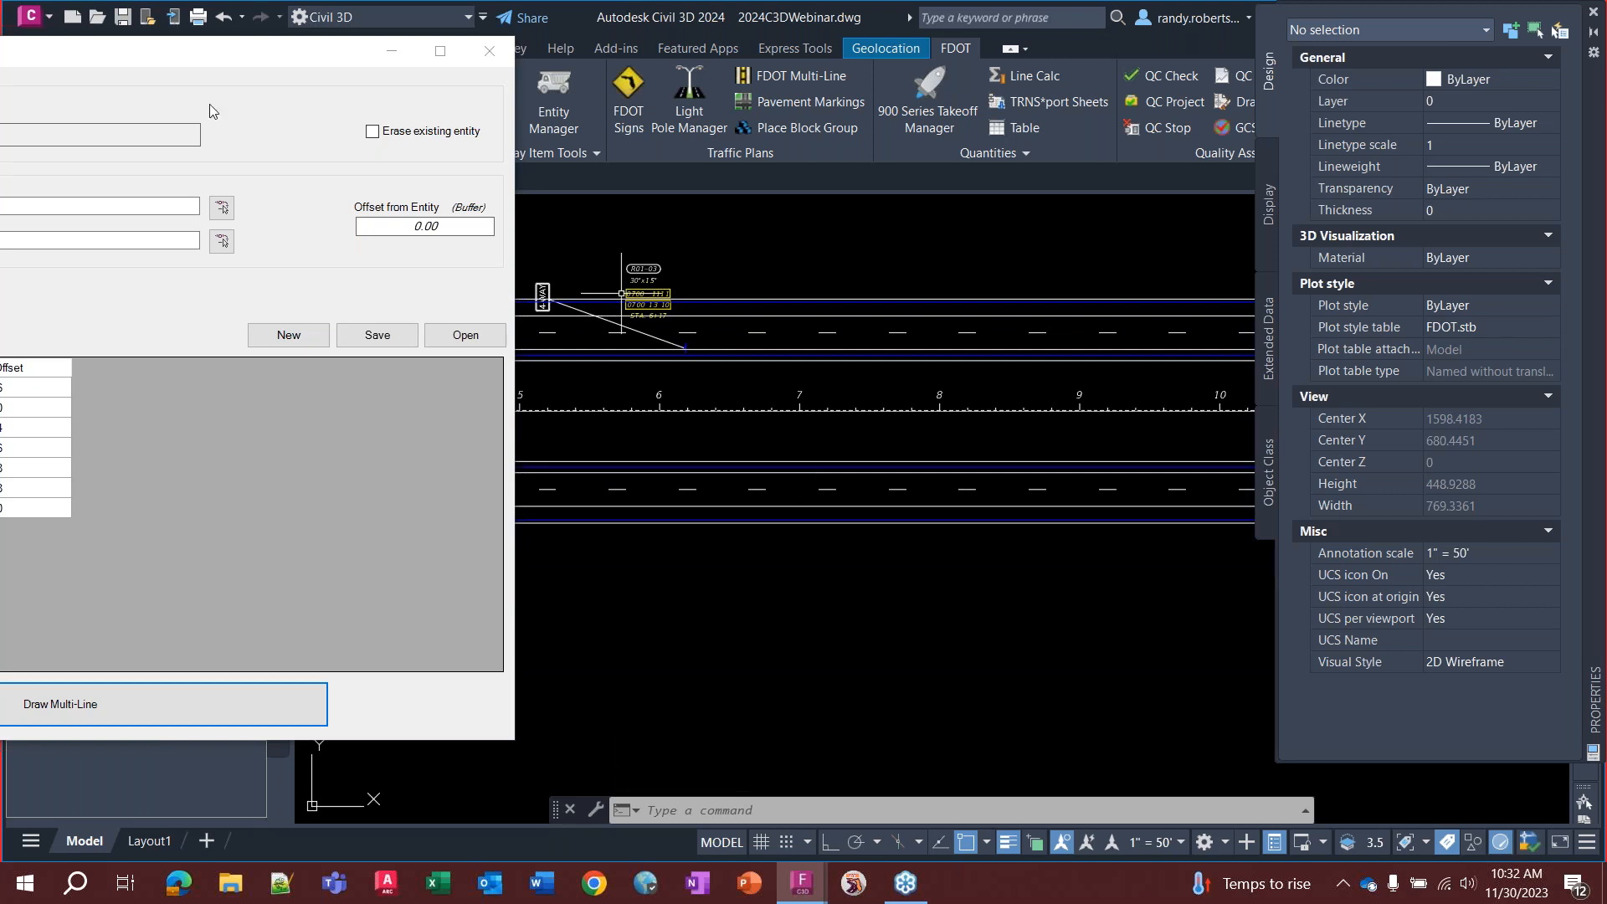
Start a new blank multi-line pattern and bring up the form for adding a subline
{"action": "left_click_drag", "start_coordinate": [172, 52], "coordinate": [758, 59]}
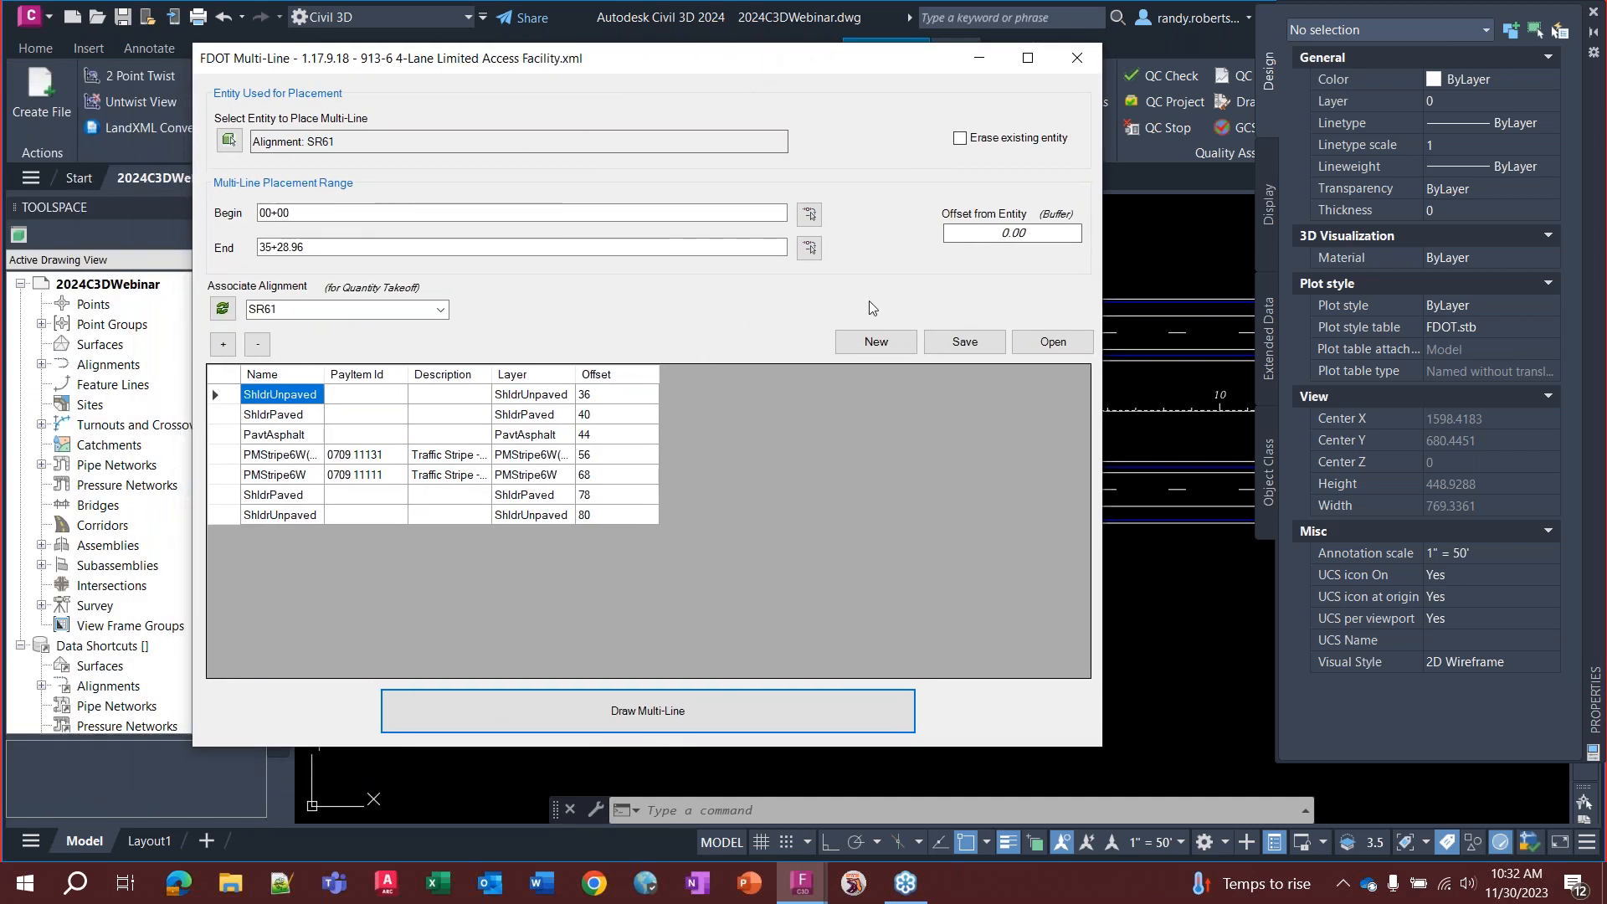
{"action": "left_click", "coordinate": [900, 352]}
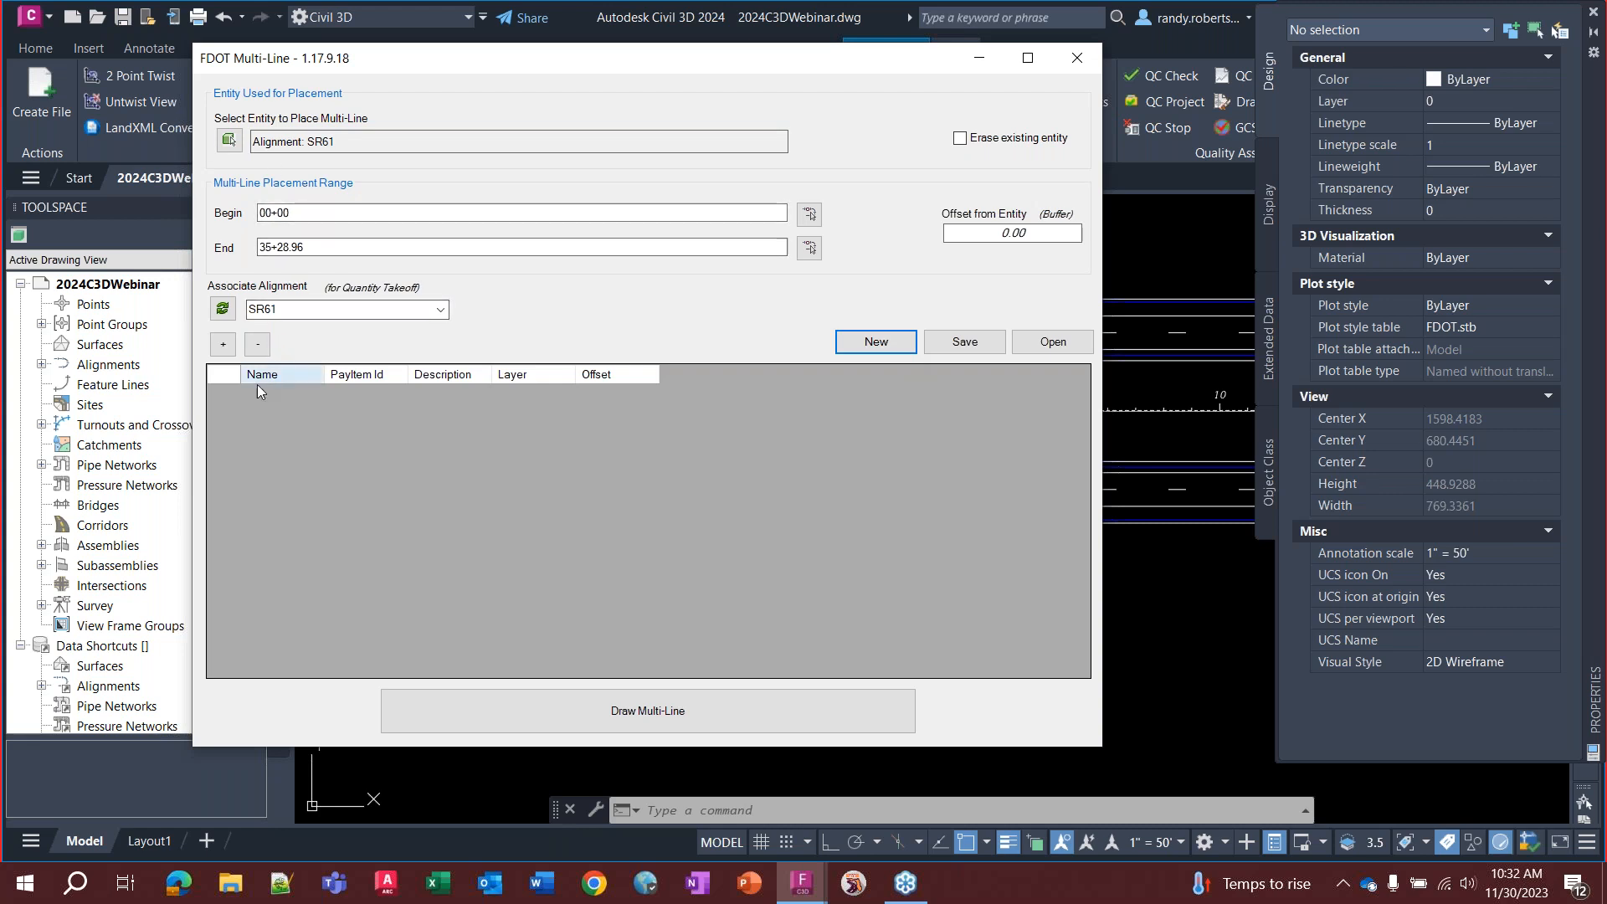
{"action": "left_click", "coordinate": [224, 345]}
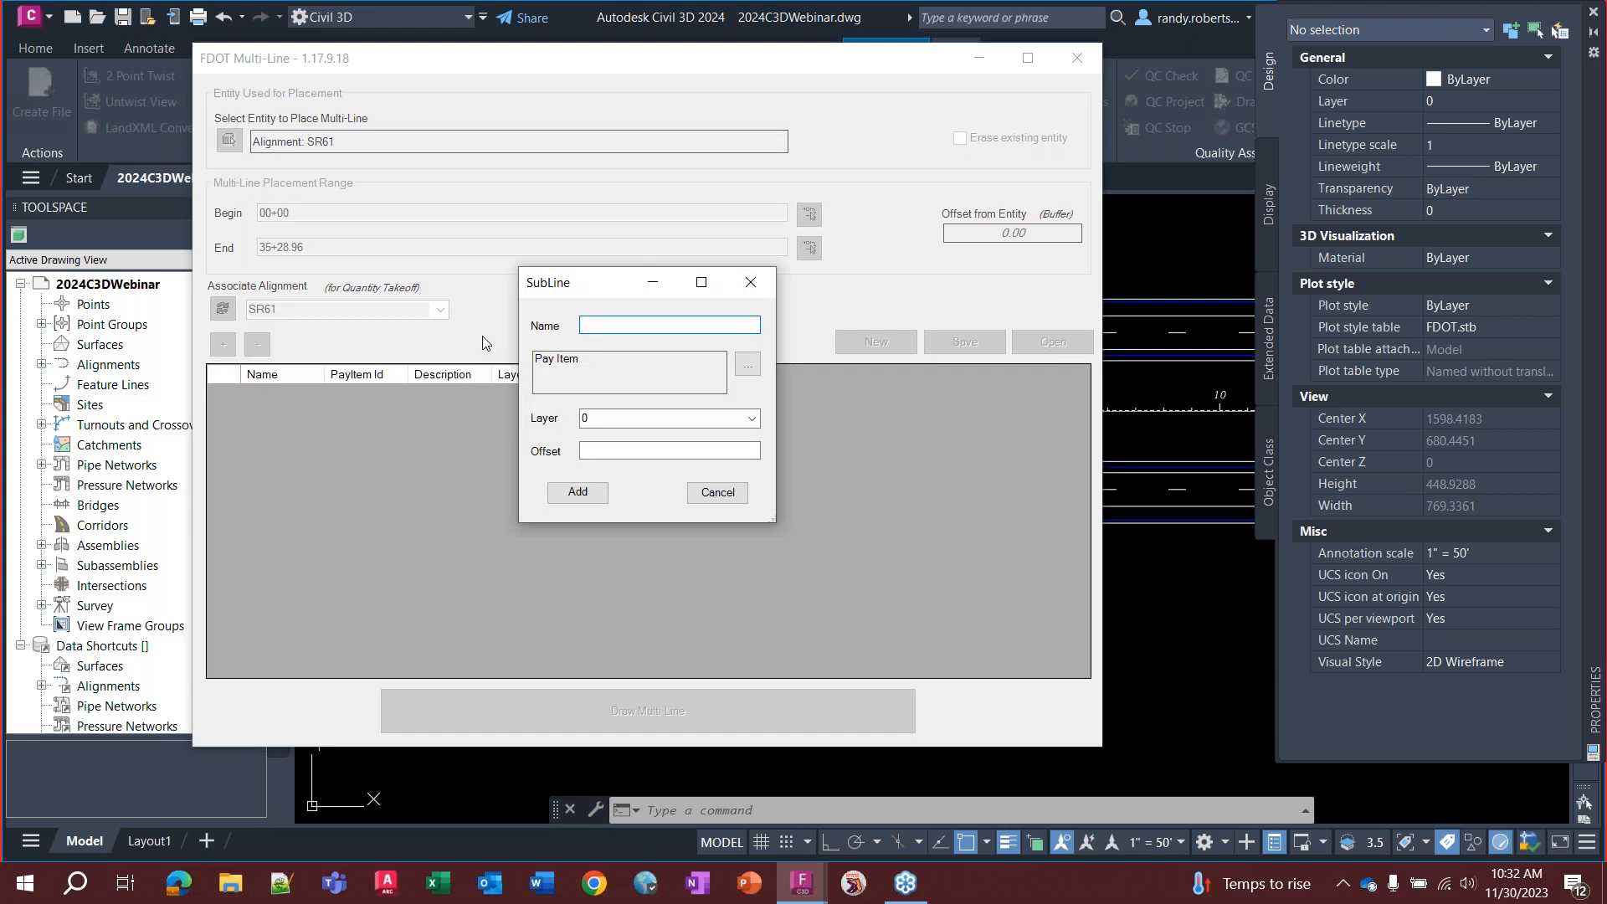
{"action": "left_click_drag", "start_coordinate": [590, 288], "coordinate": [637, 324]}
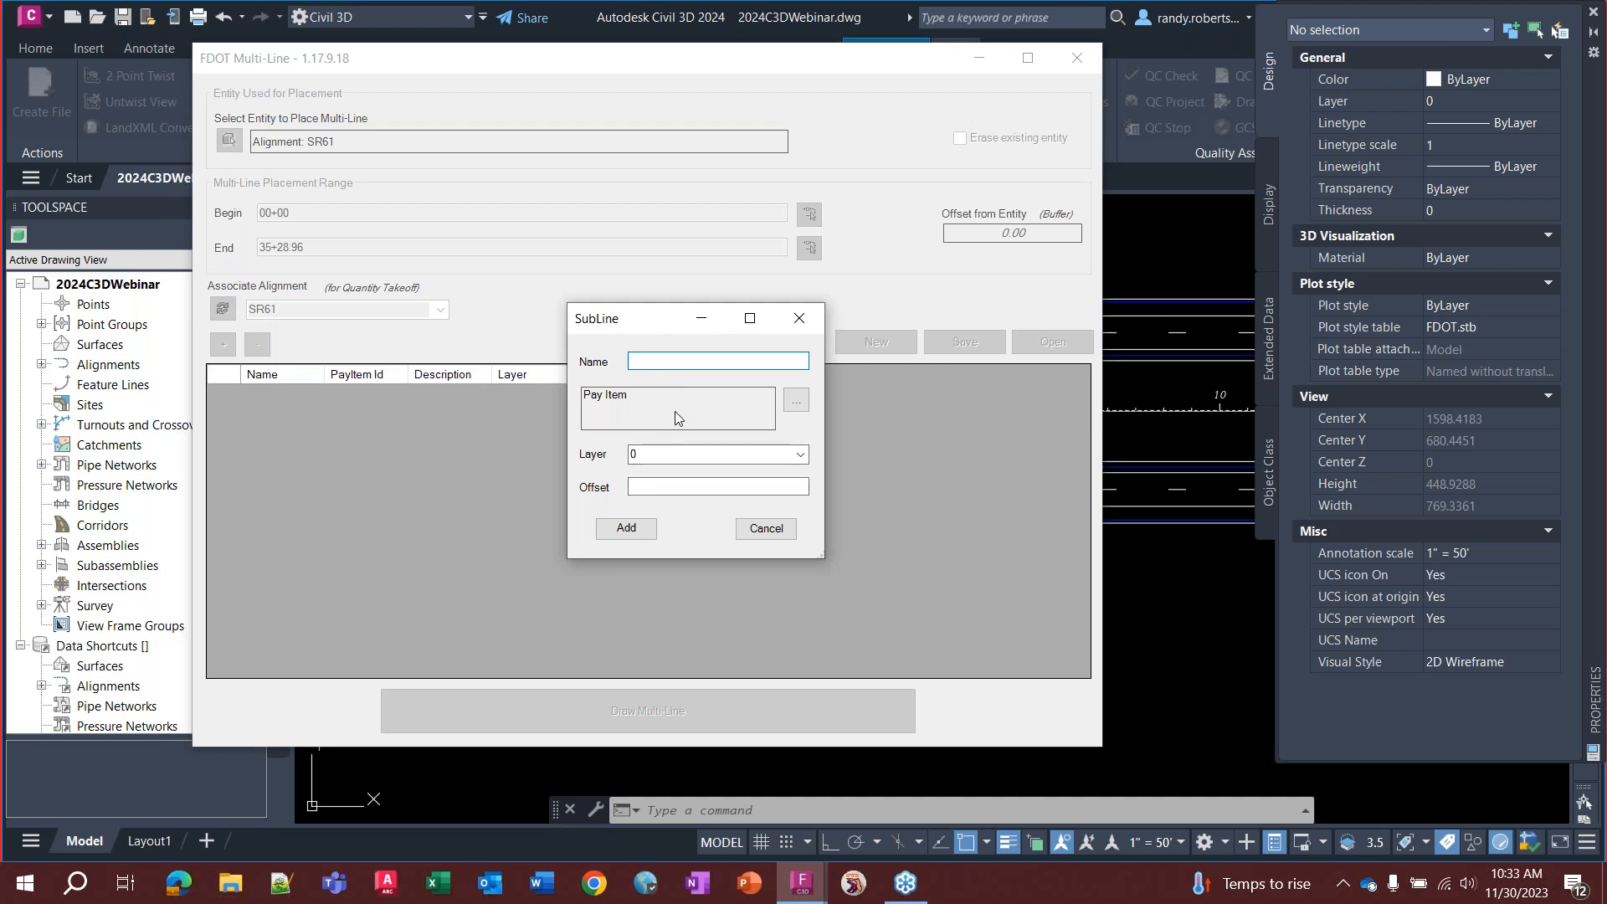
View the Pay Item Database for the subline, cancel without adding it, and close the Multi-Line tool
{"action": "left_click", "coordinate": [796, 400]}
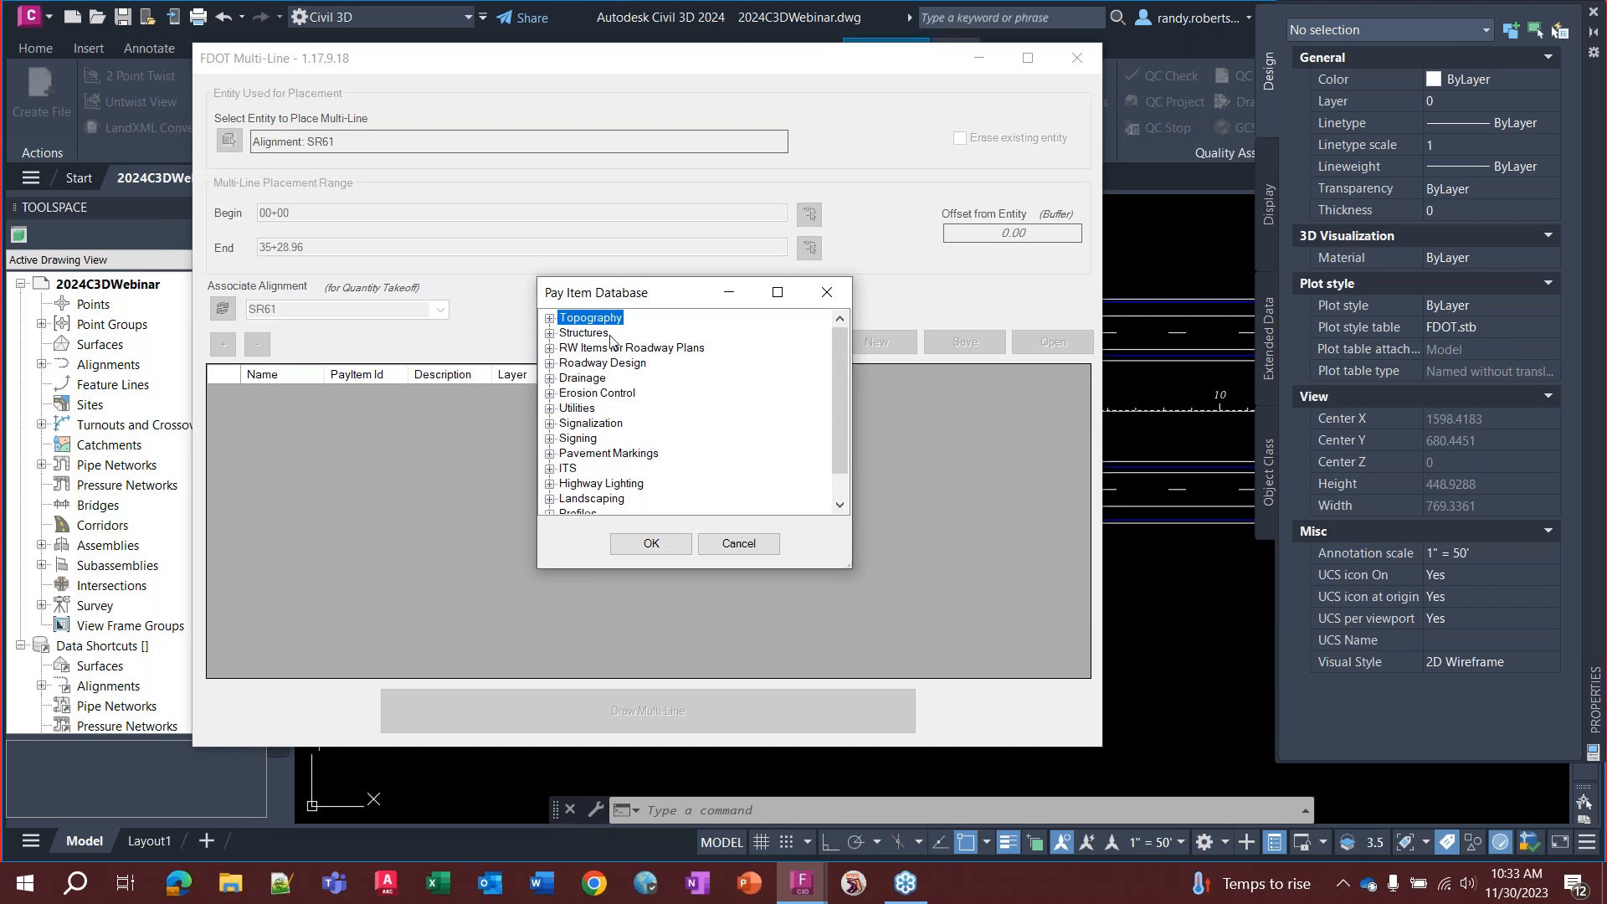
{"action": "left_click", "coordinate": [738, 546]}
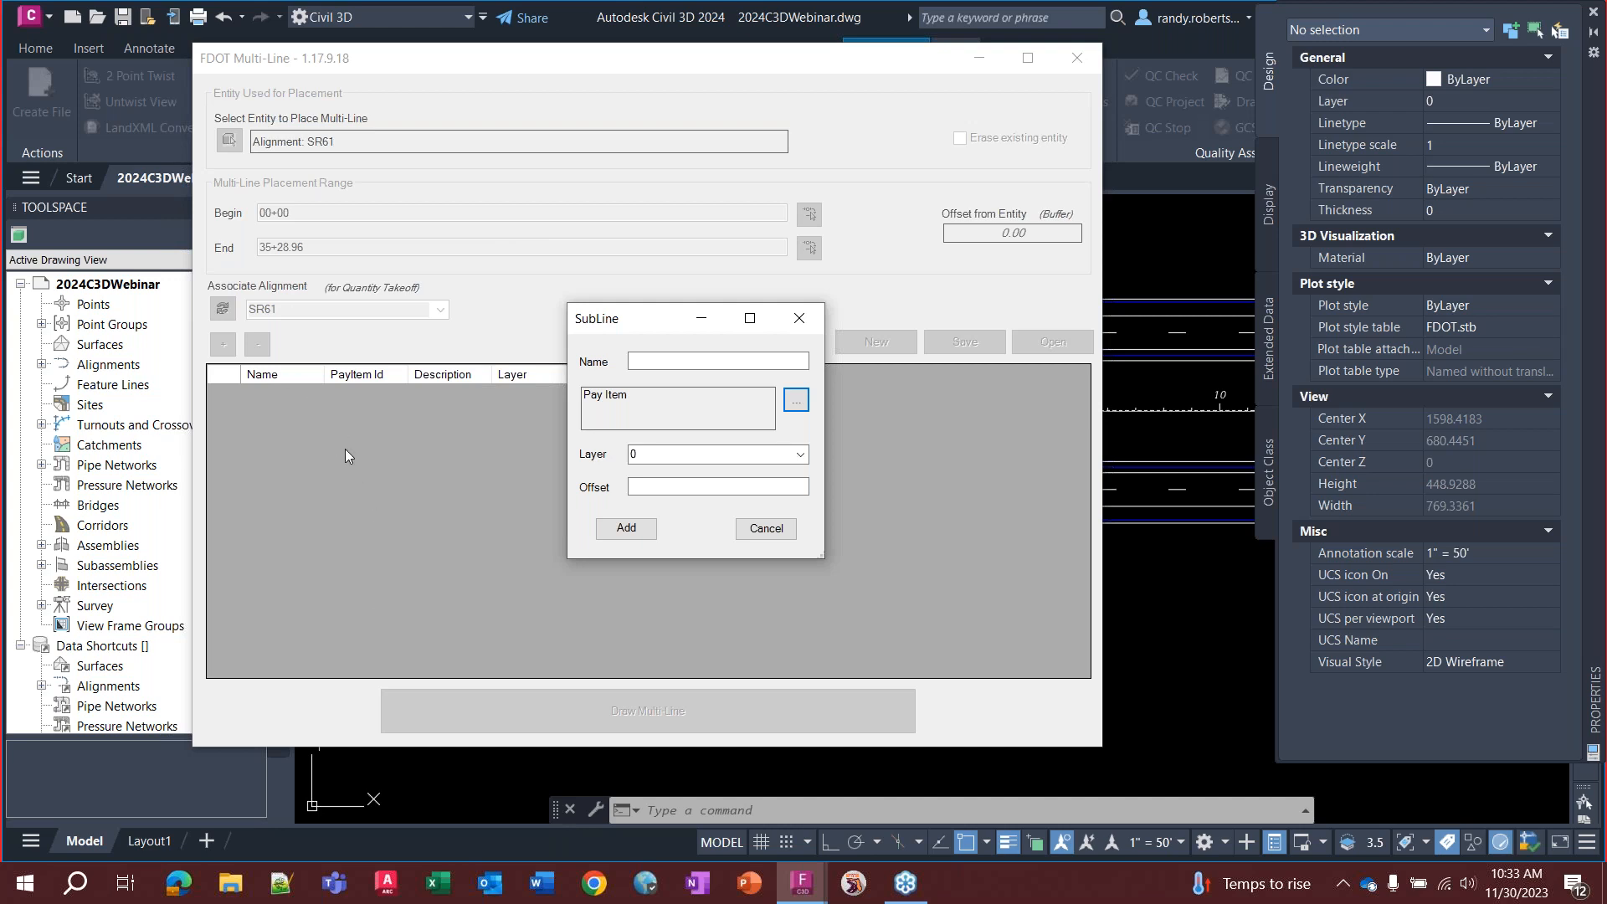
{"action": "left_click", "coordinate": [768, 533]}
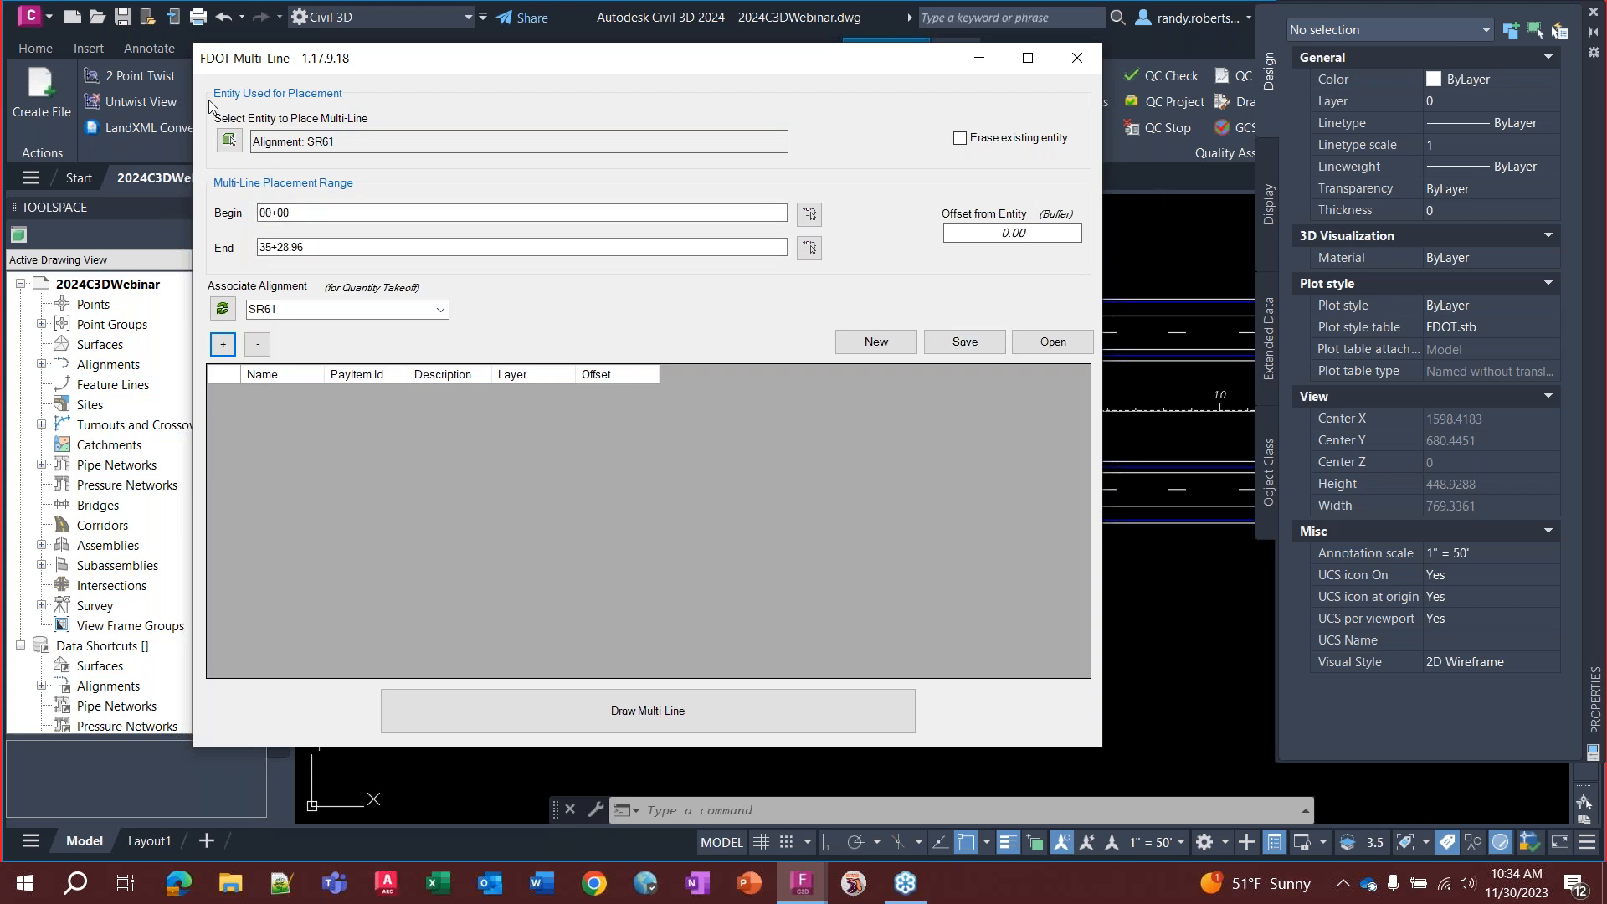
{"action": "left_click", "coordinate": [1077, 60]}
{"action": "scroll", "coordinate": [670, 436], "scroll_direction": "down", "scroll_amount": 2}
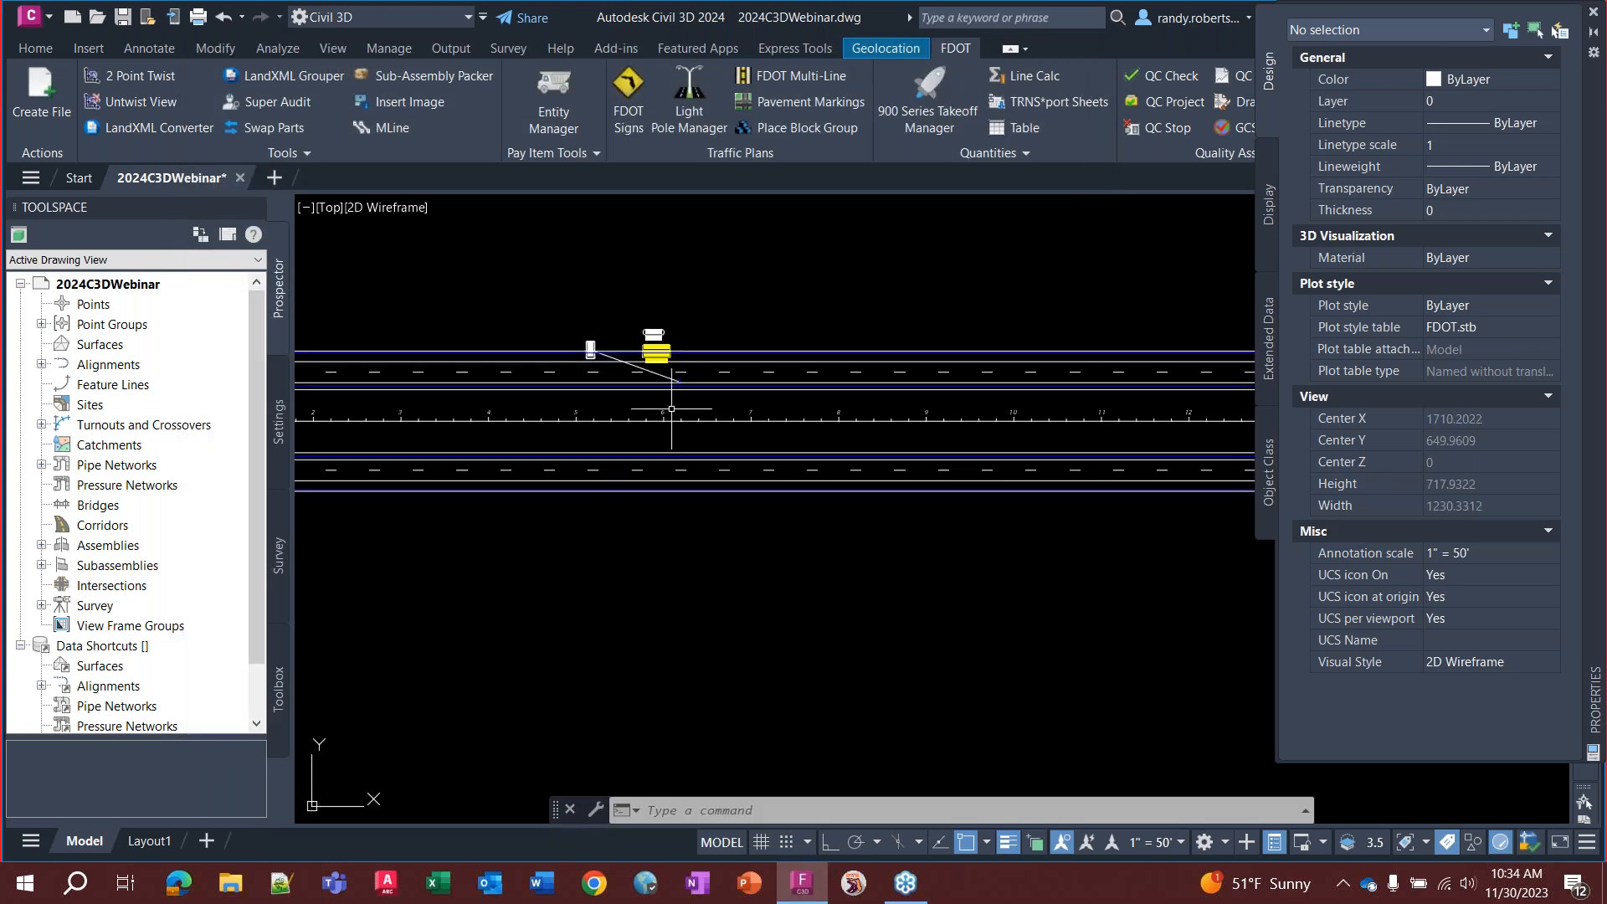
Start the Place Block Group tool for the SR61 roadway and turn off grouping
{"action": "scroll", "coordinate": [603, 318], "scroll_direction": "up", "scroll_amount": 2}
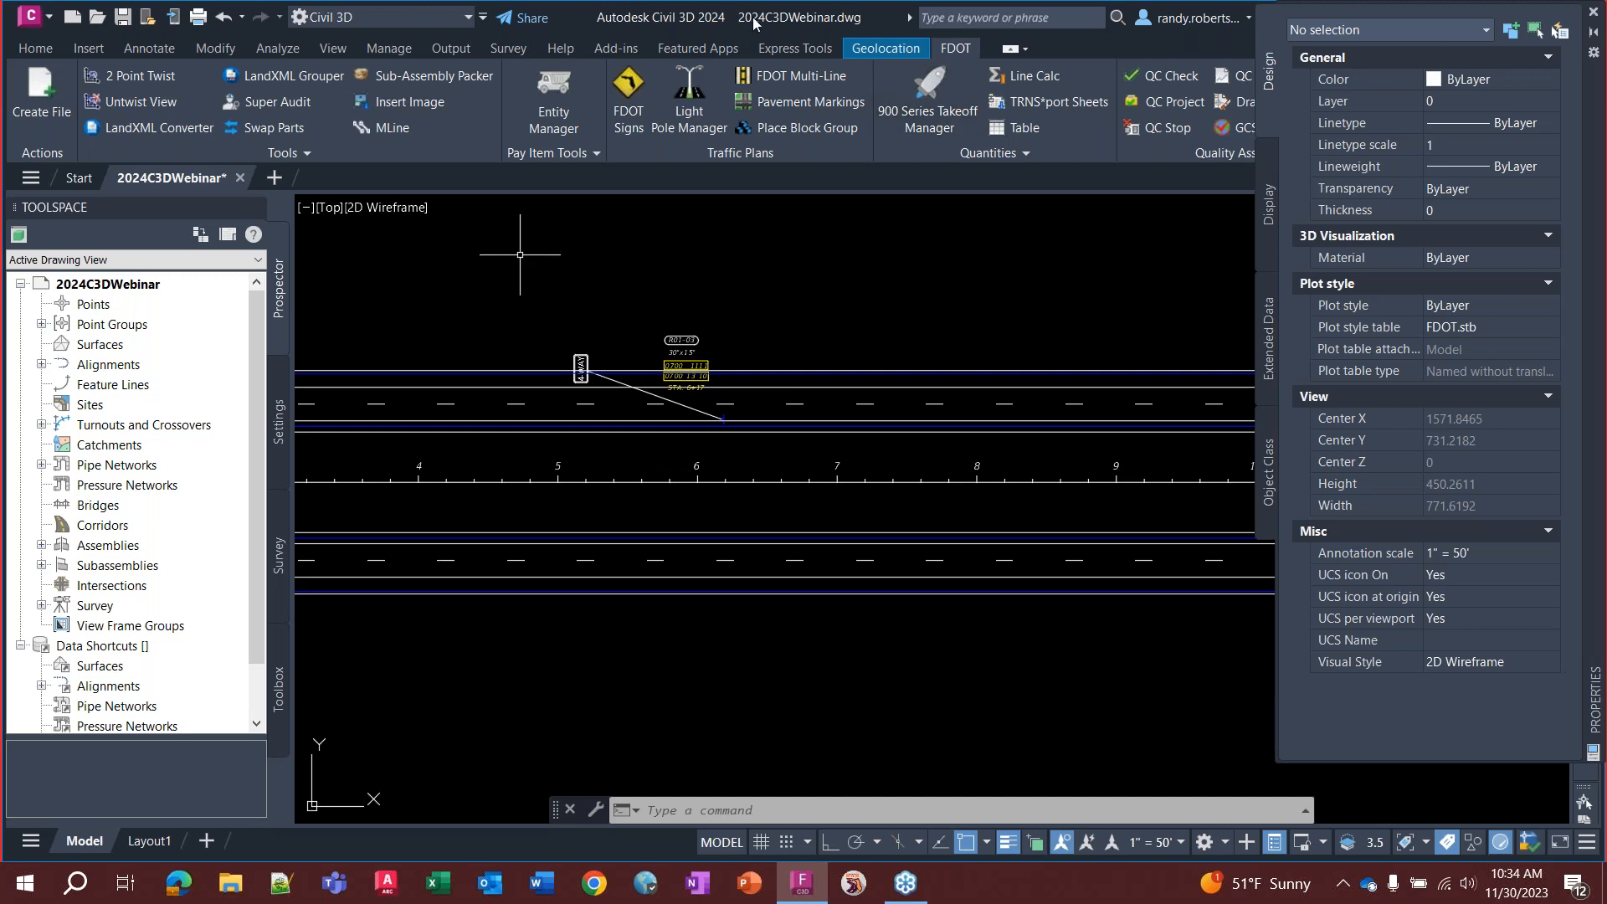
{"action": "left_click", "coordinate": [786, 129]}
{"action": "left_click_drag", "start_coordinate": [505, 210], "coordinate": [1329, 286]}
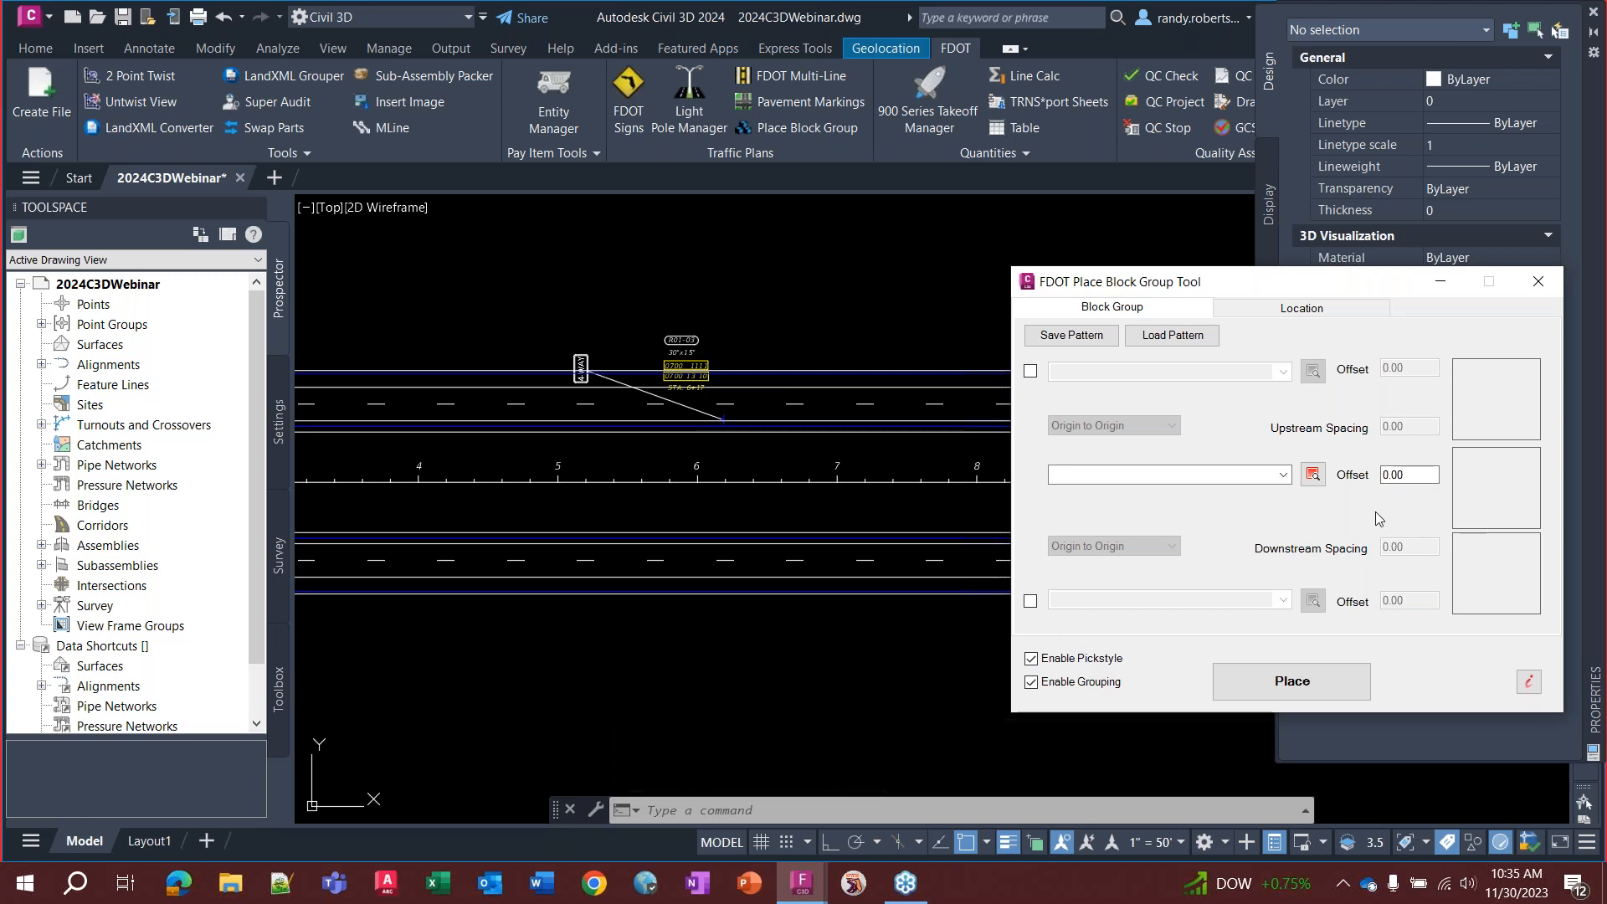
{"action": "left_click", "coordinate": [1051, 685]}
Load the block from the Pay Item Database under Highway Lighting, Light Pole Complete, choosing 0715 61342 with 40' mounting height
{"action": "left_click", "coordinate": [1313, 474]}
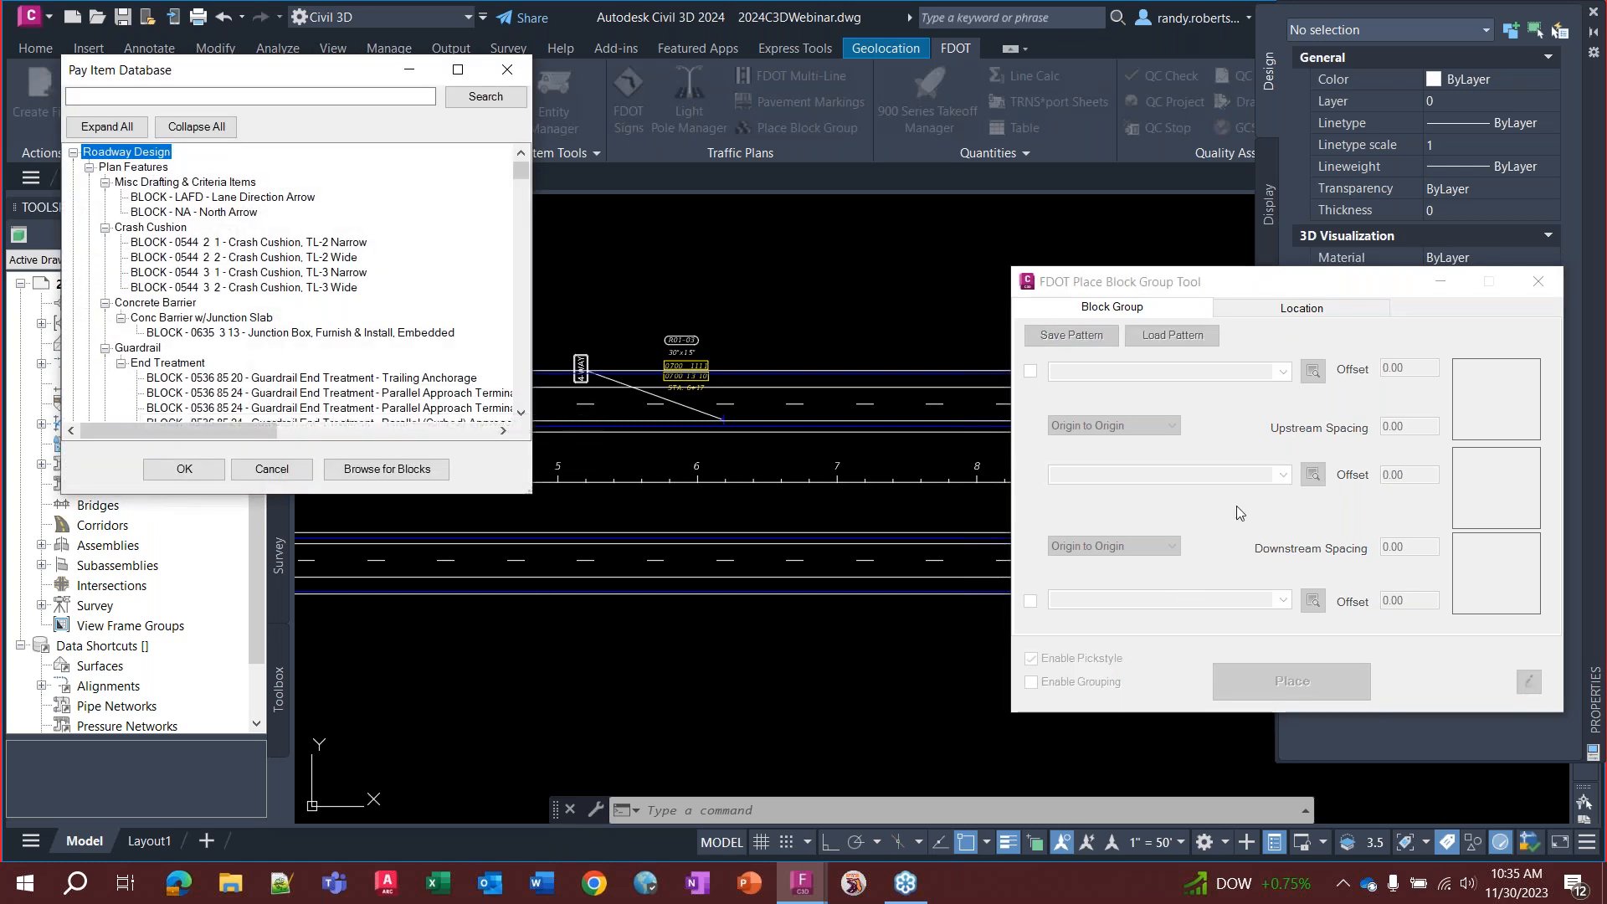
{"action": "left_click_drag", "start_coordinate": [538, 506], "coordinate": [815, 779]}
{"action": "left_click", "coordinate": [211, 126]}
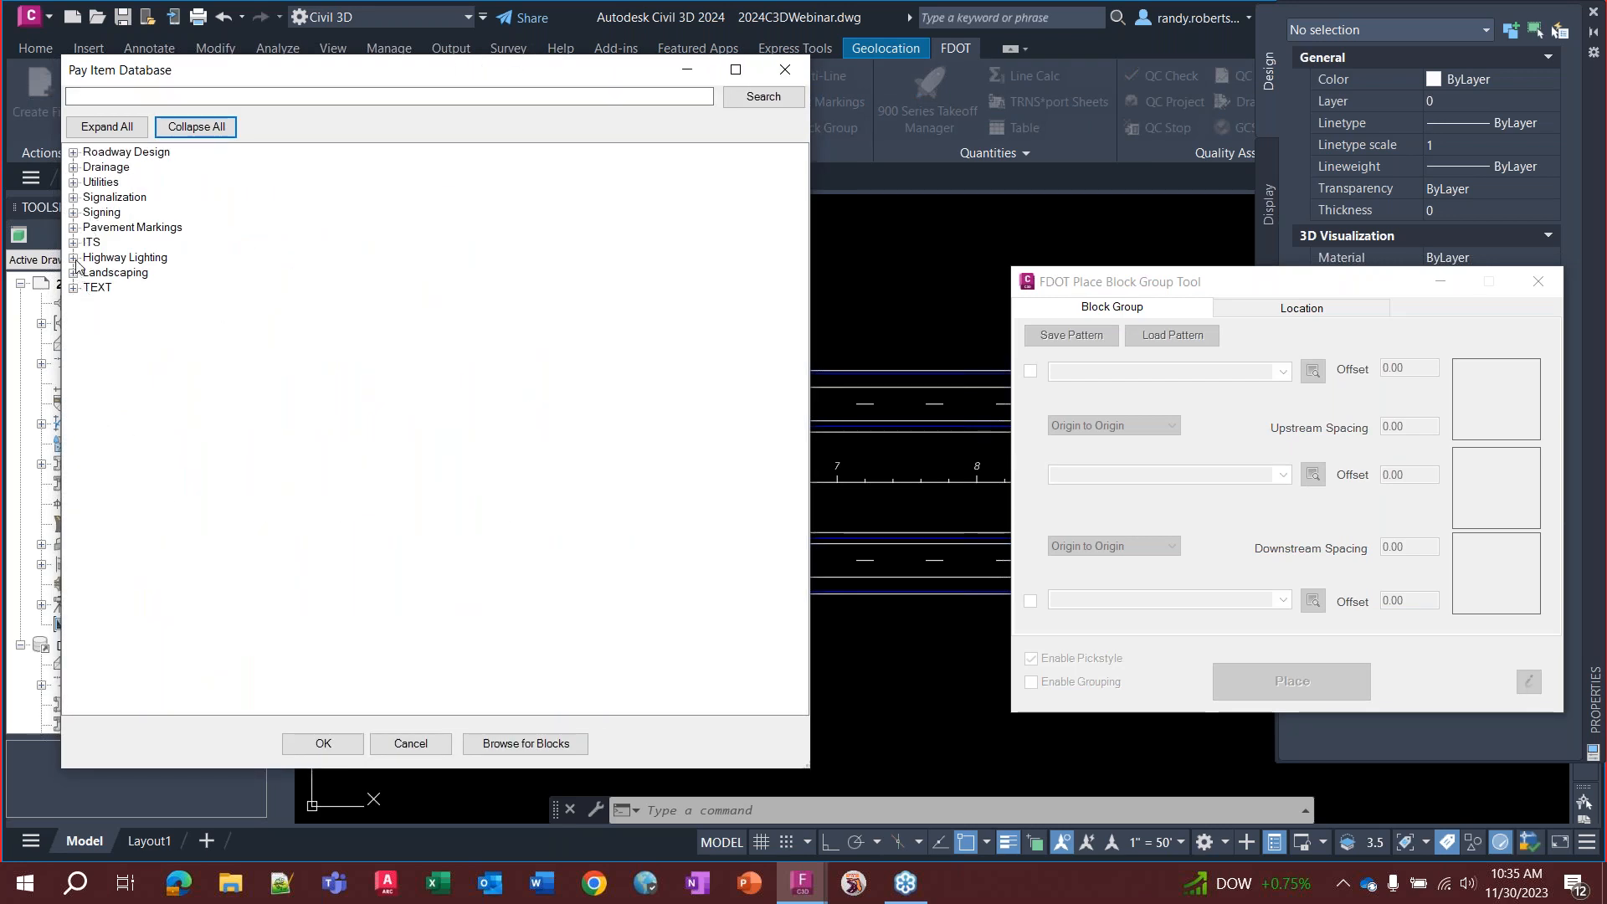
{"action": "left_click", "coordinate": [74, 258]}
{"action": "left_click", "coordinate": [89, 273]}
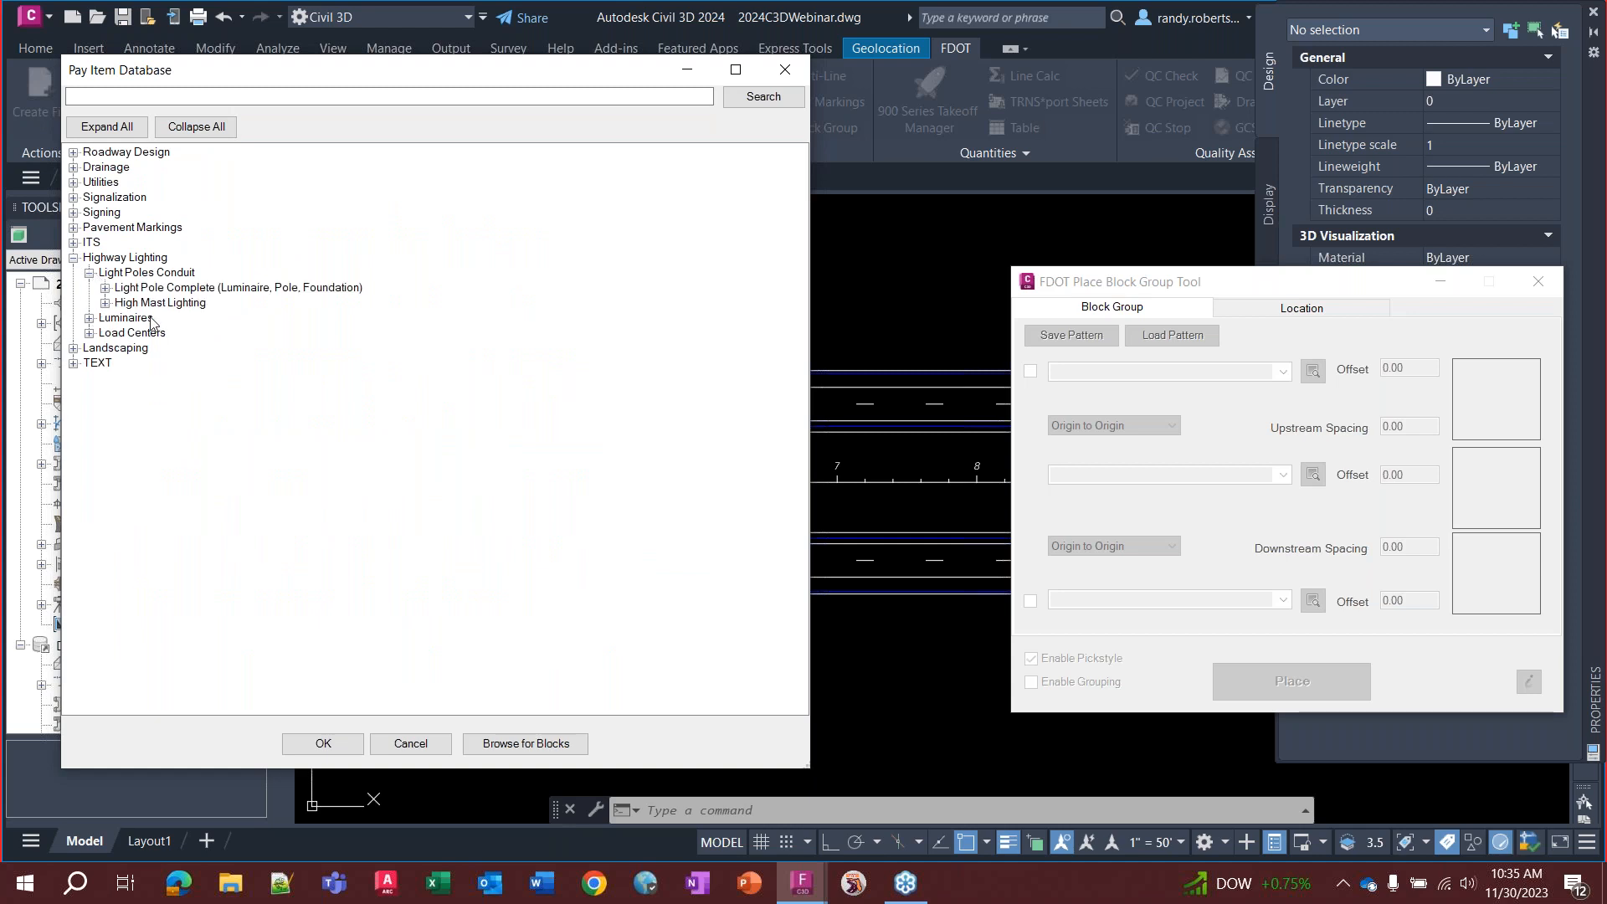
{"action": "left_click", "coordinate": [106, 288]}
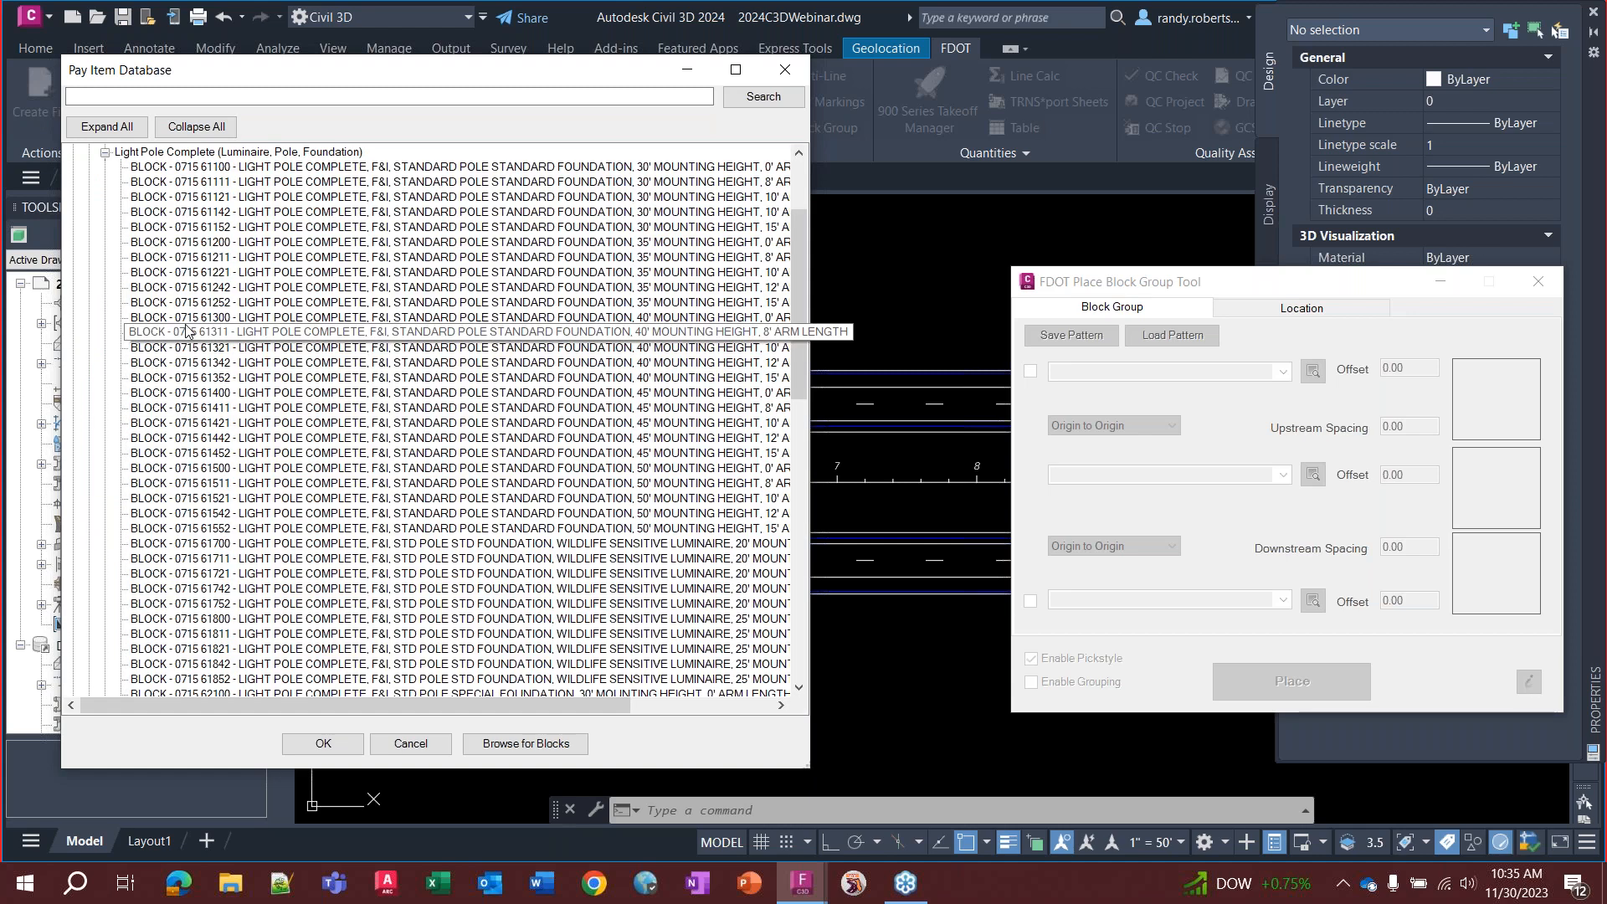
{"action": "left_click", "coordinate": [273, 363]}
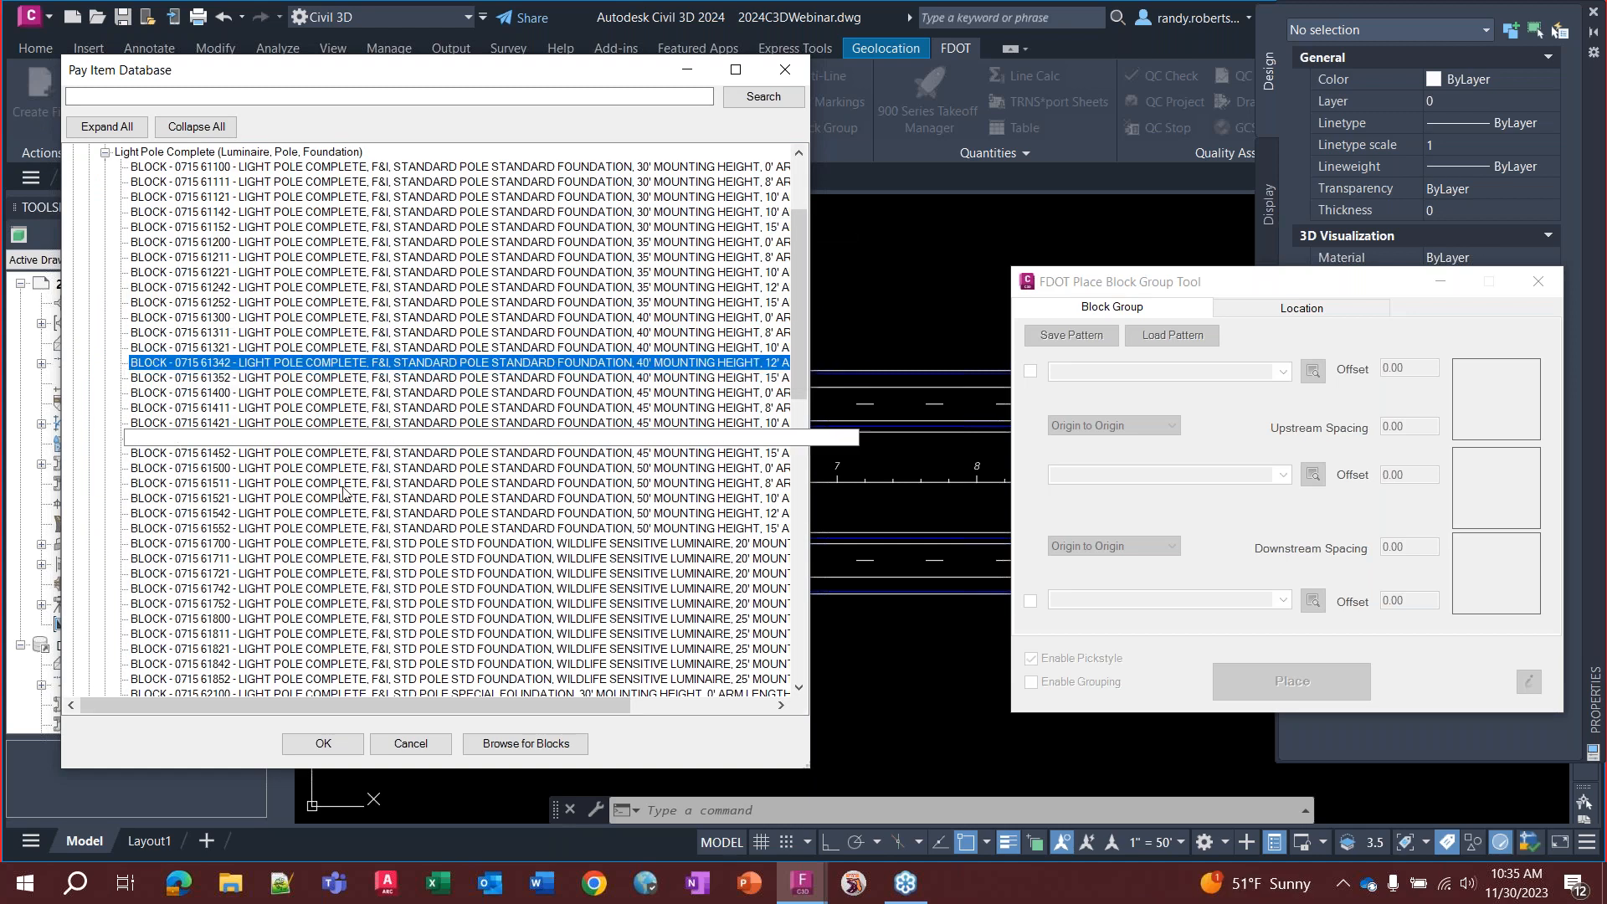
{"action": "left_click", "coordinate": [339, 745]}
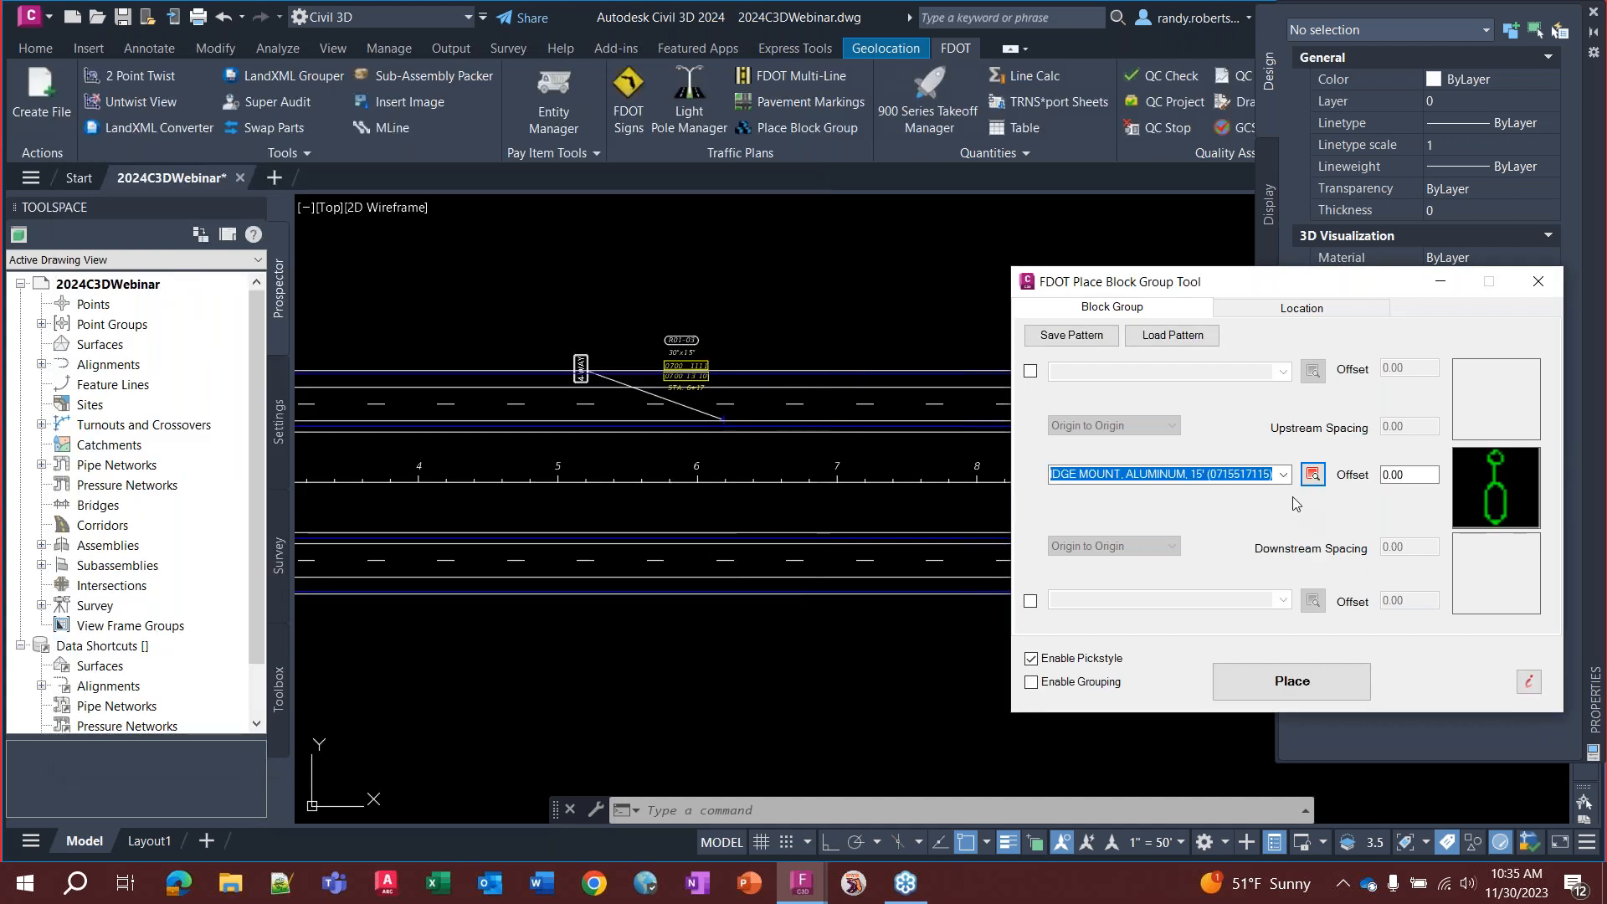
Review the list of available light pole blocks, keep the current one, and set the middle block's offset to 75
{"action": "left_click", "coordinate": [1282, 474]}
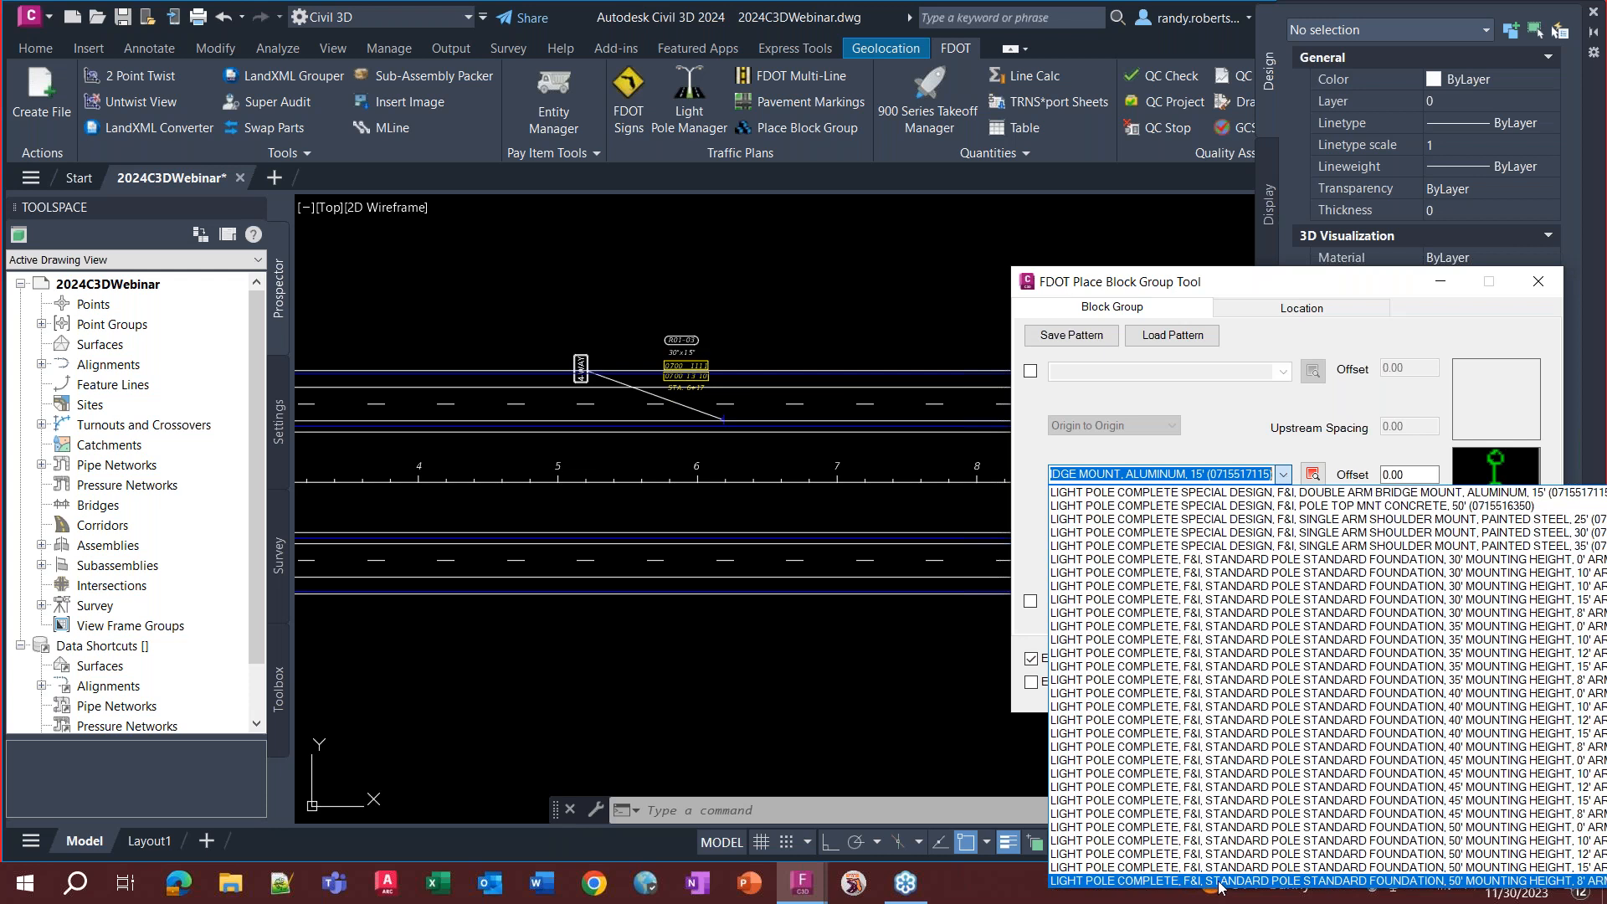
{"action": "left_click", "coordinate": [1215, 425]}
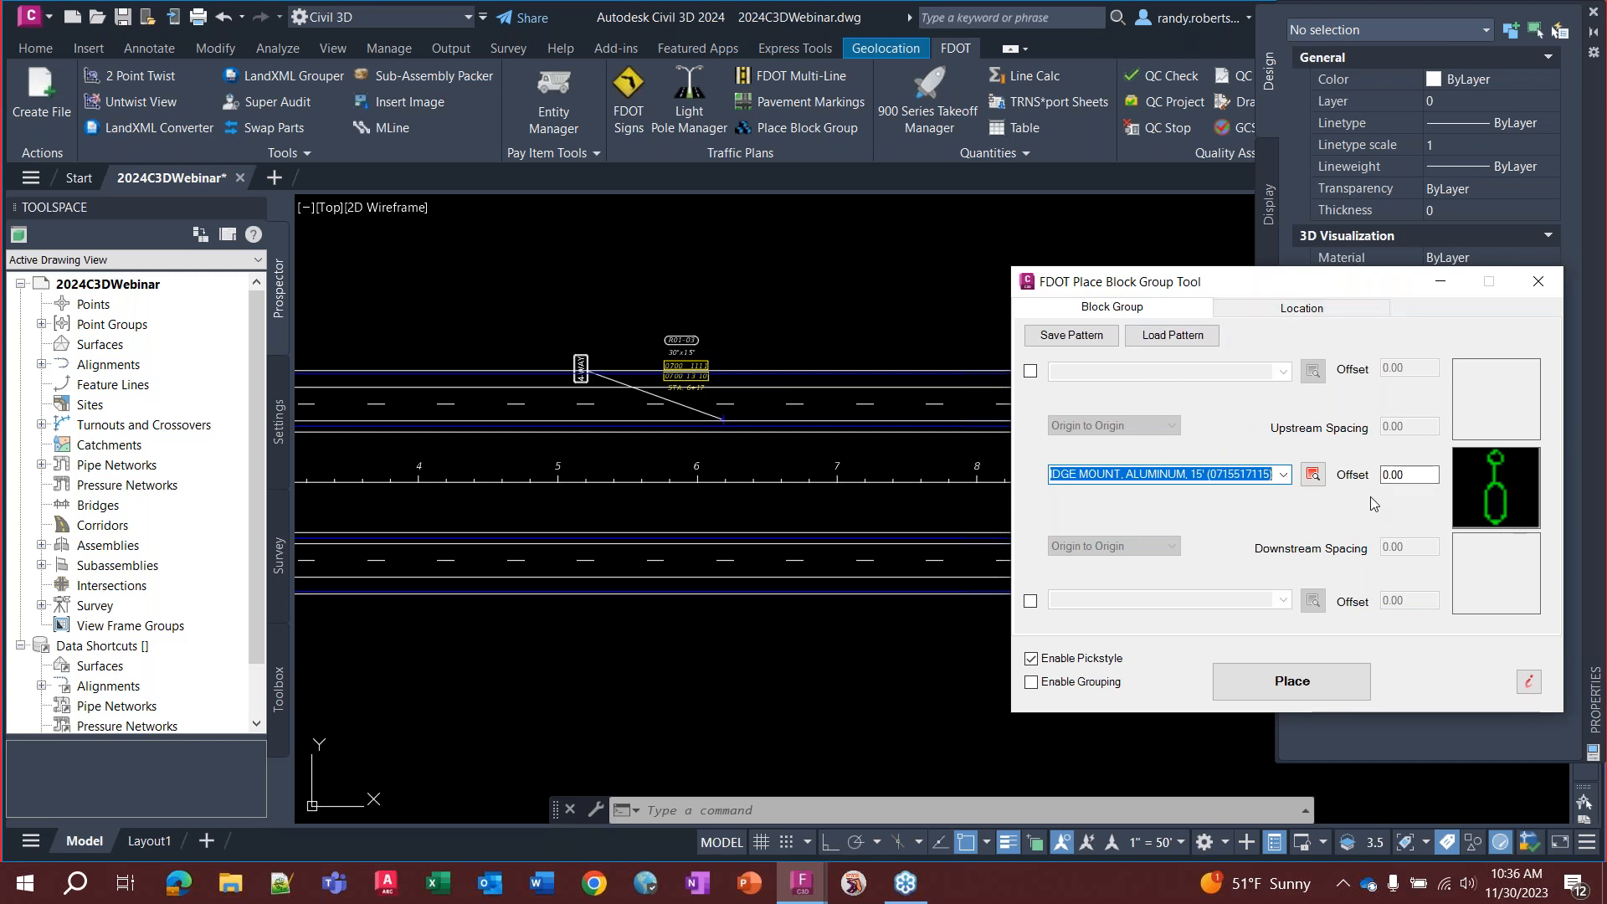
{"action": "left_click", "coordinate": [1414, 475]}
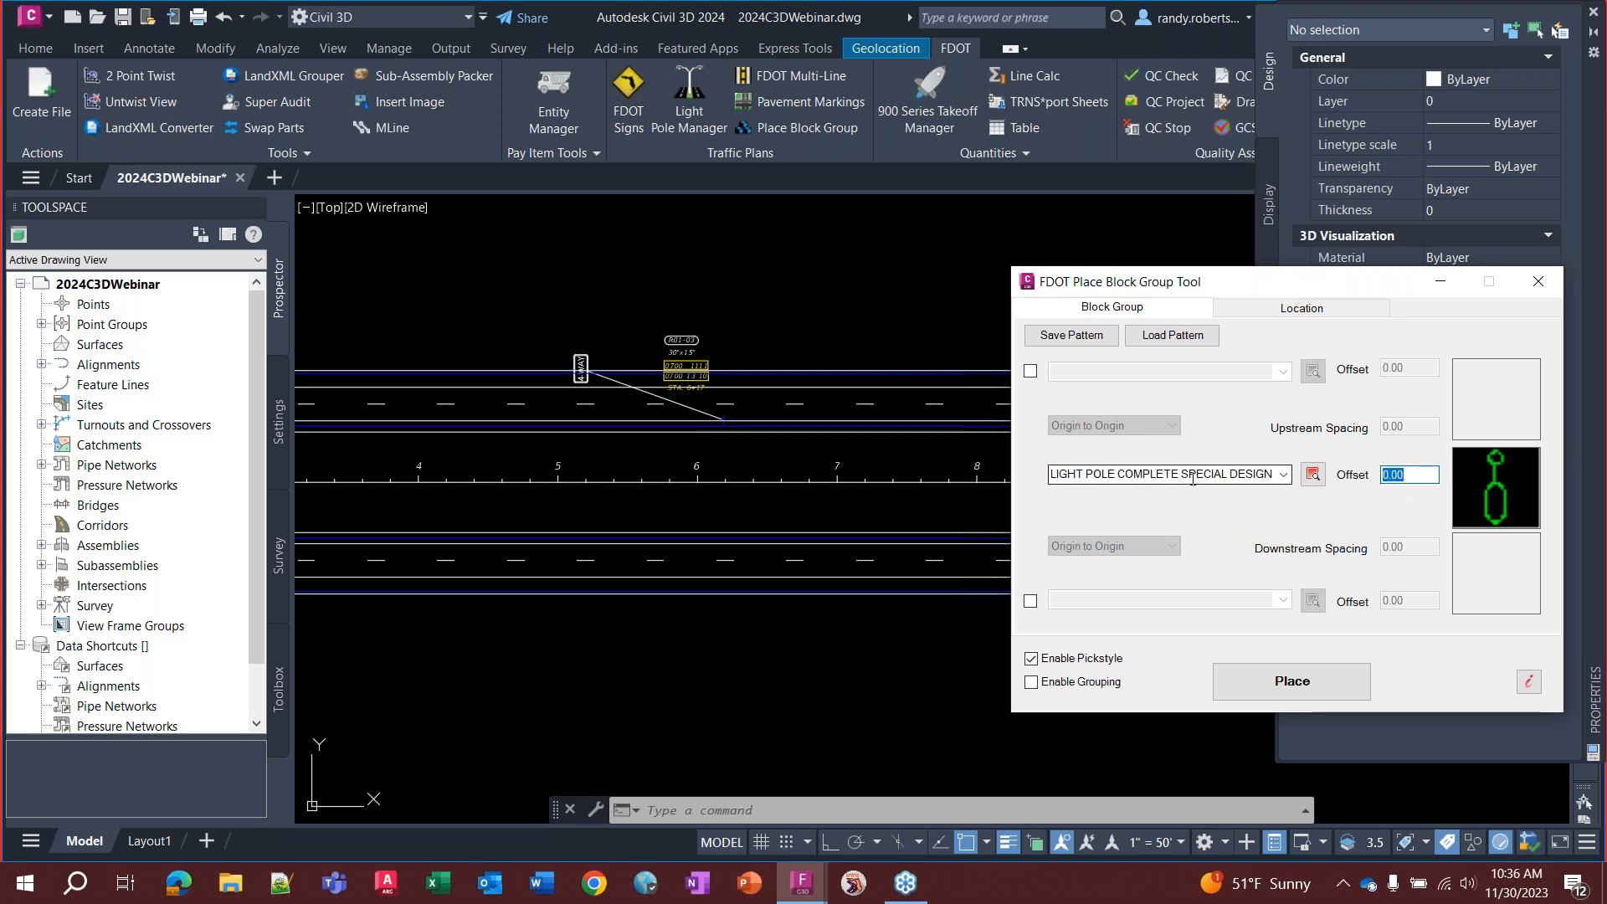
{"action": "type", "text": "75"}
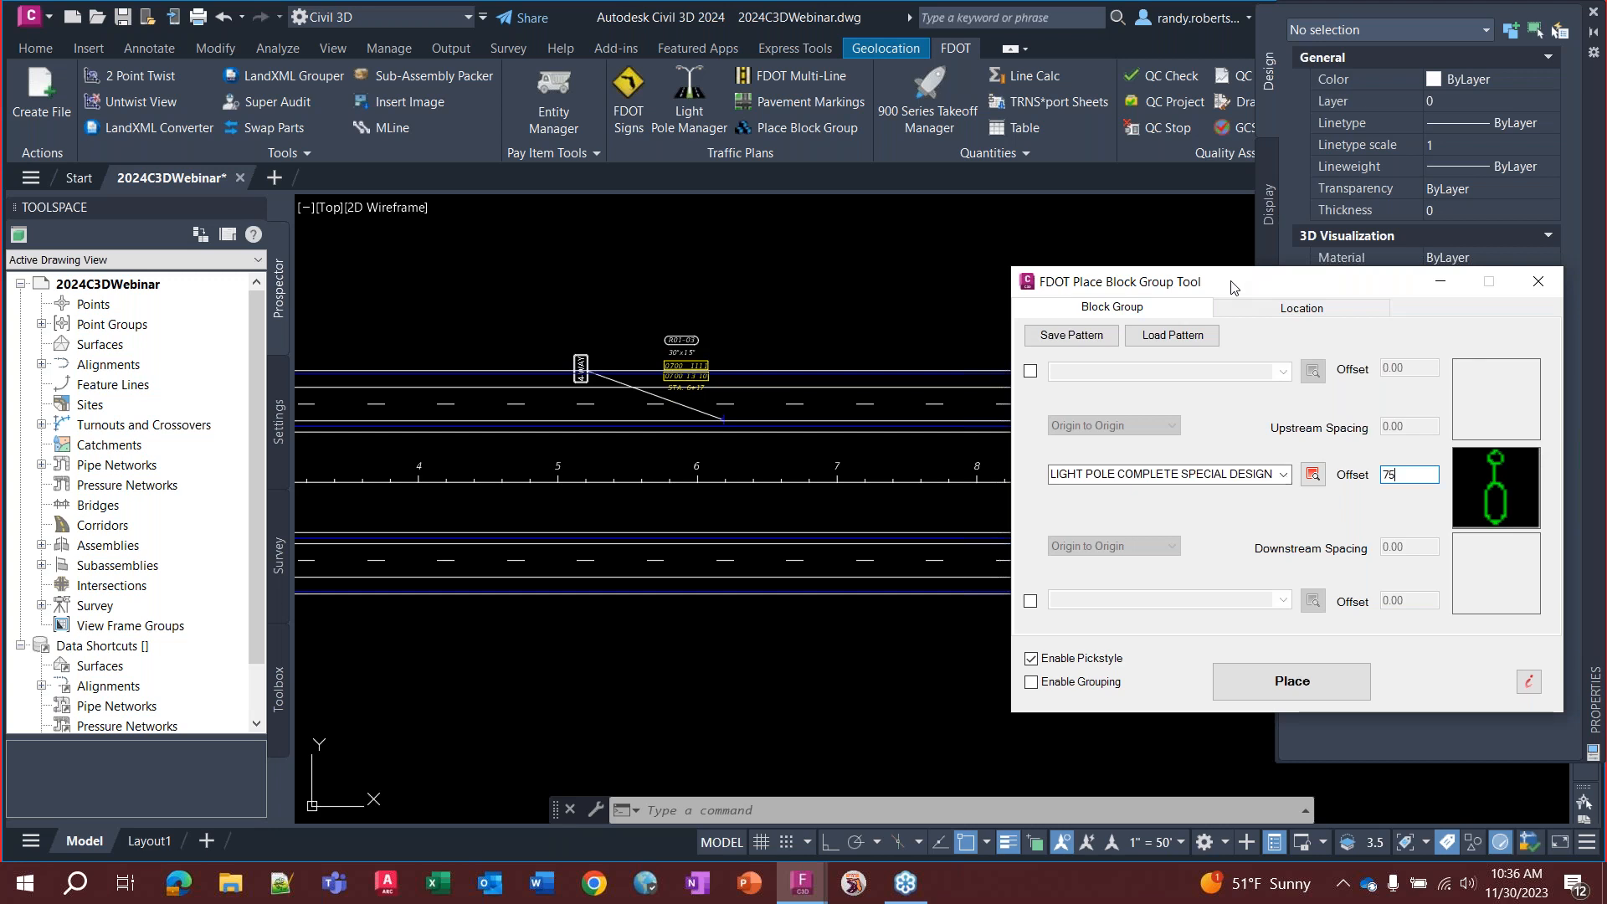
Assign the SR61 alignment as the entity used for block placement
{"action": "left_click", "coordinate": [1281, 306]}
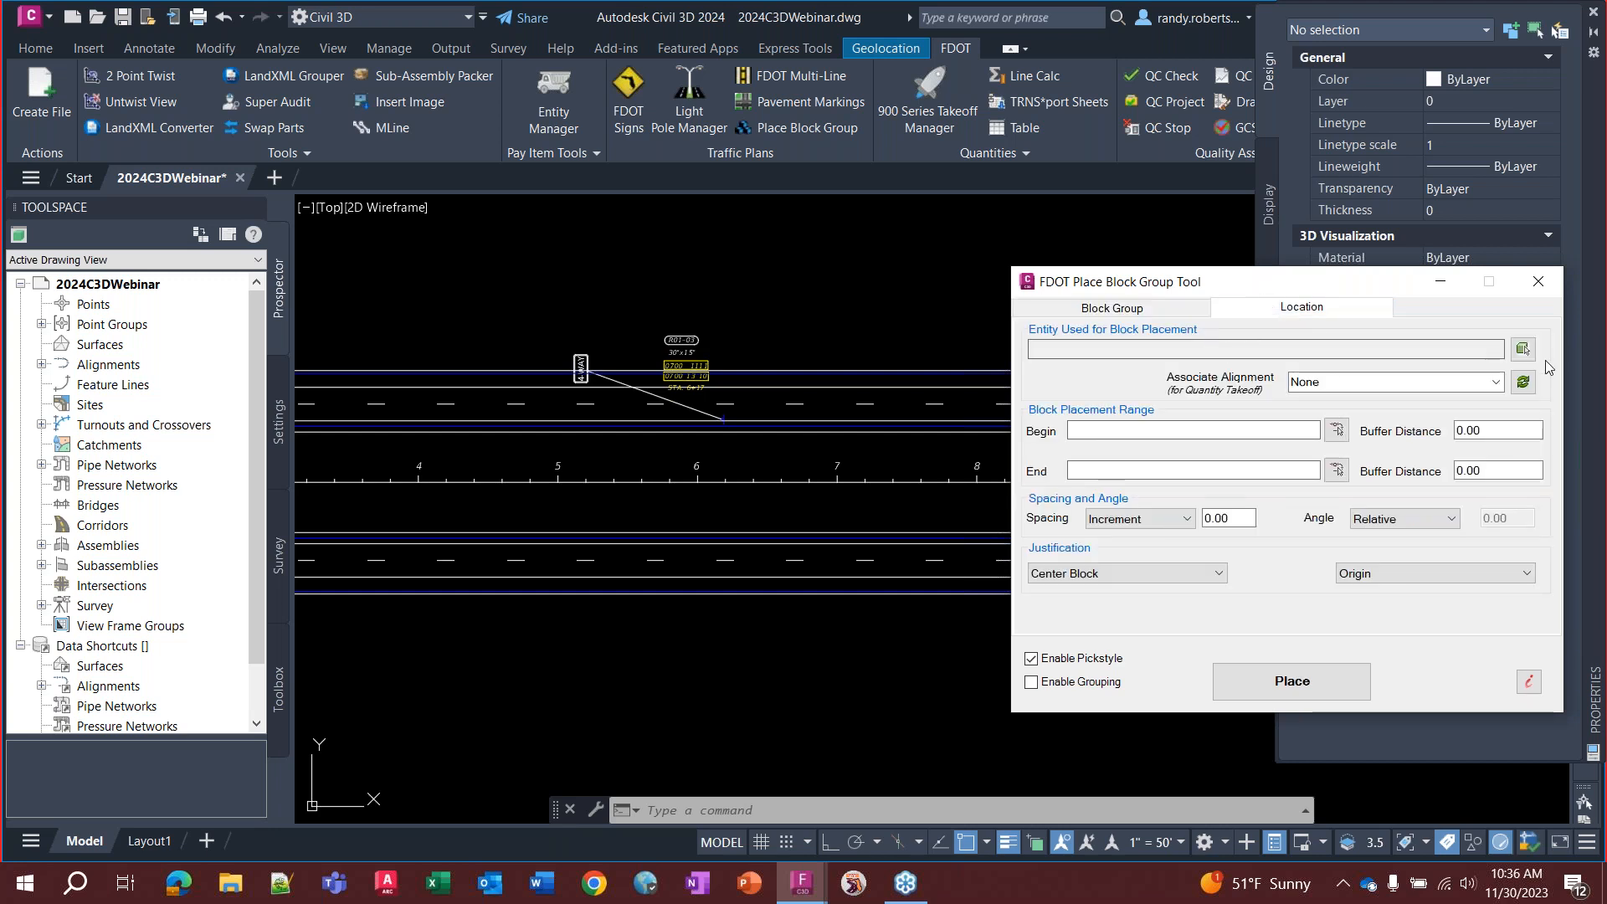
{"action": "left_click", "coordinate": [1522, 349]}
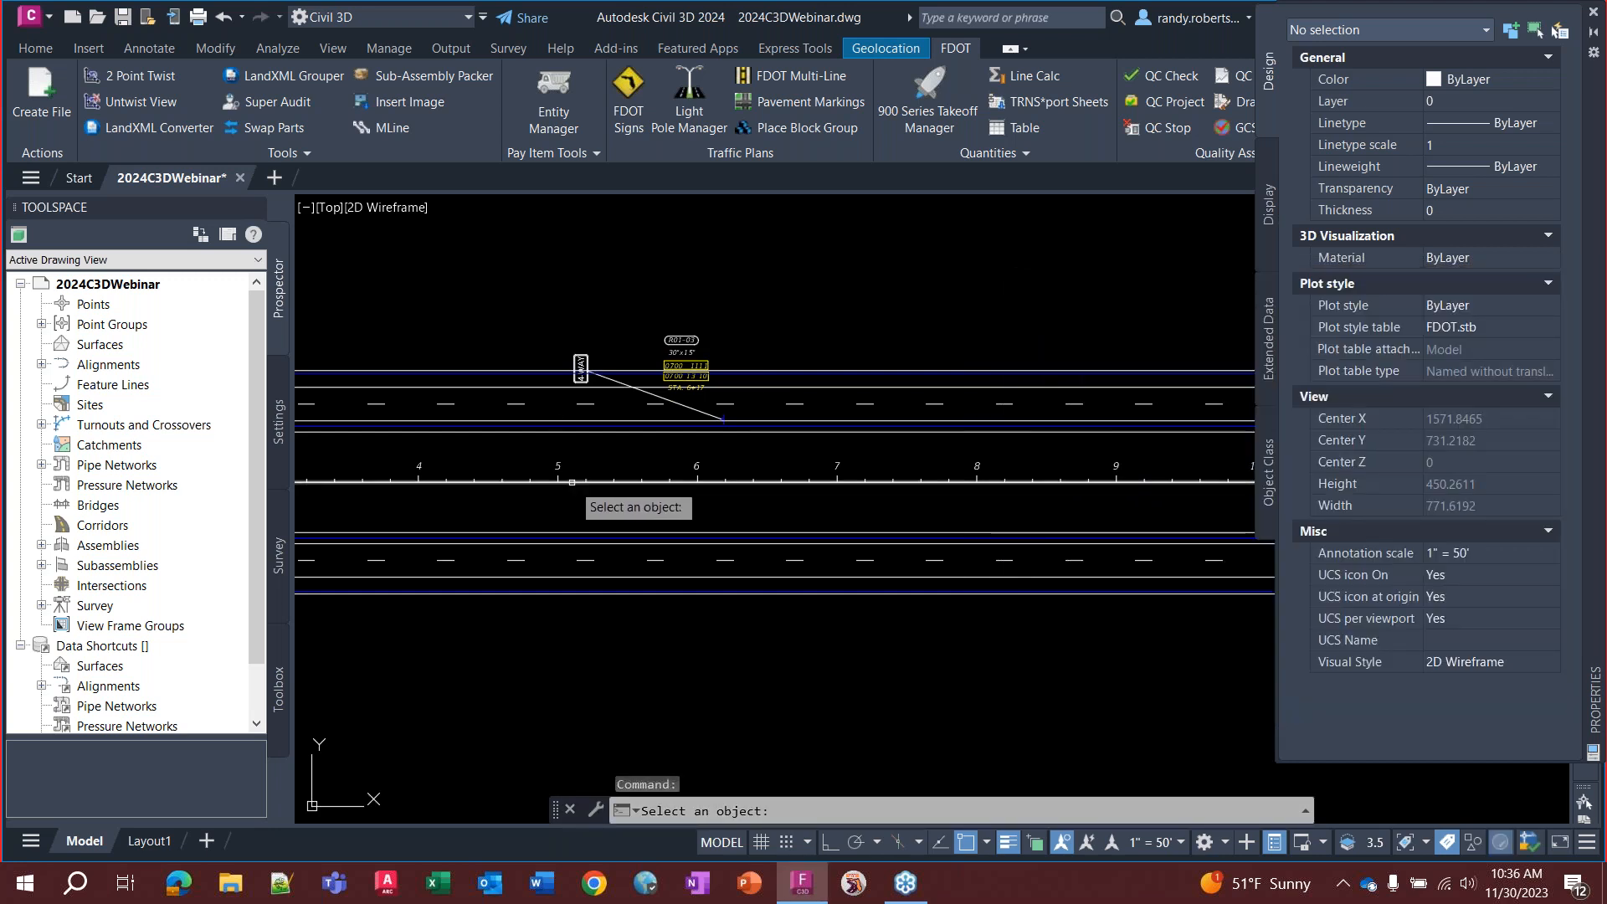
{"action": "left_click", "coordinate": [571, 483]}
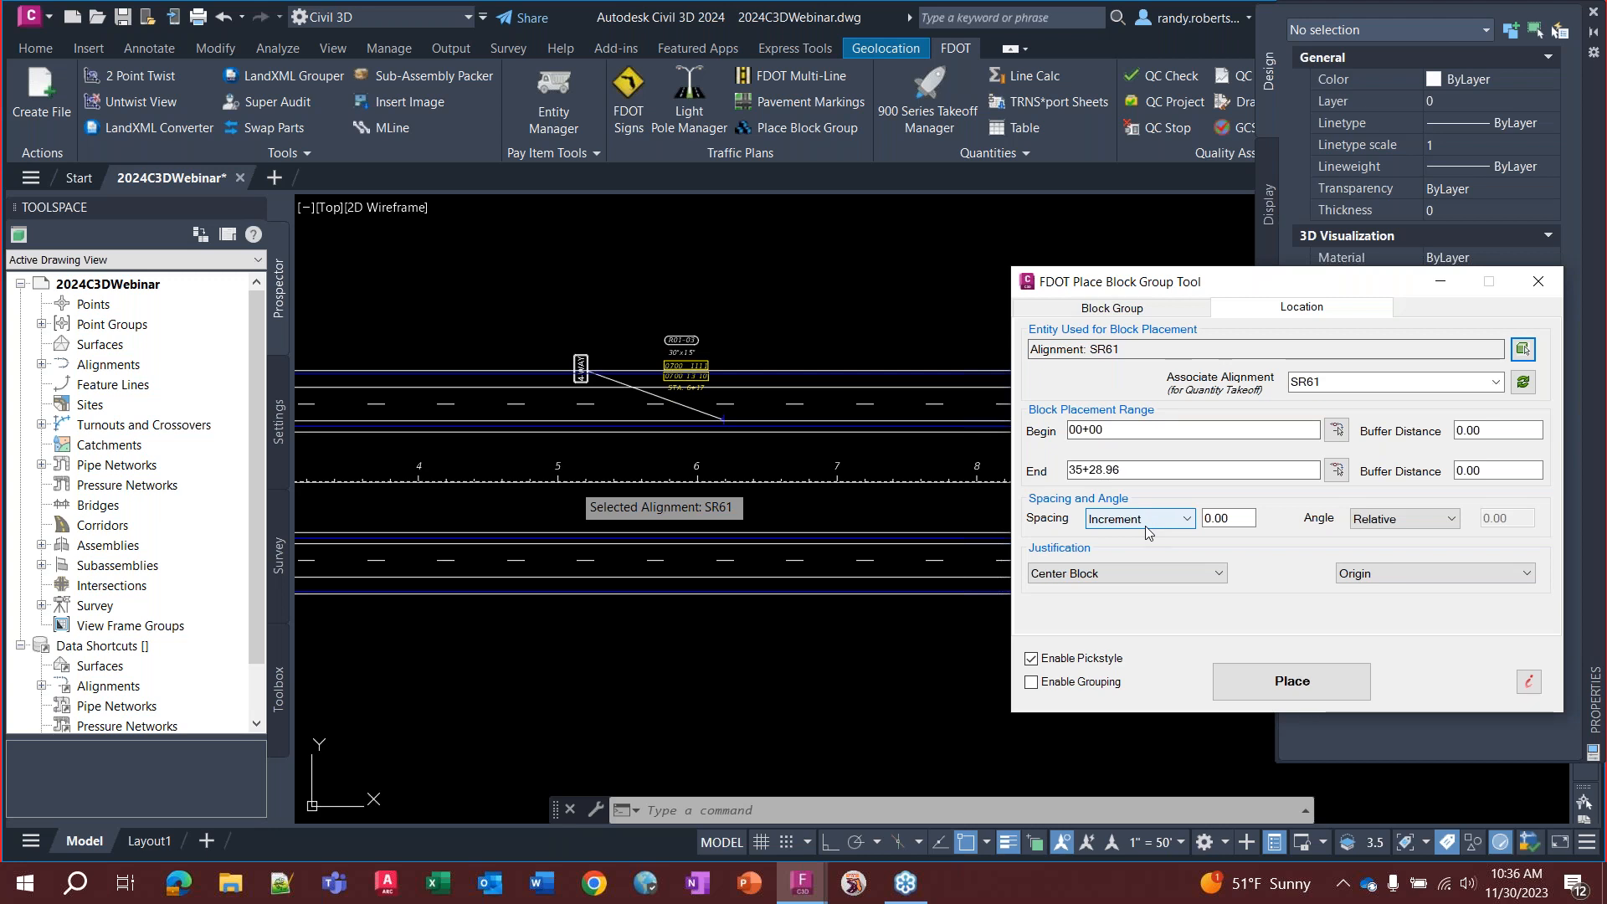
Set the block placement spacing to an increment of 300 and the angle to Perpendicular
{"action": "double_click", "coordinate": [1239, 519]}
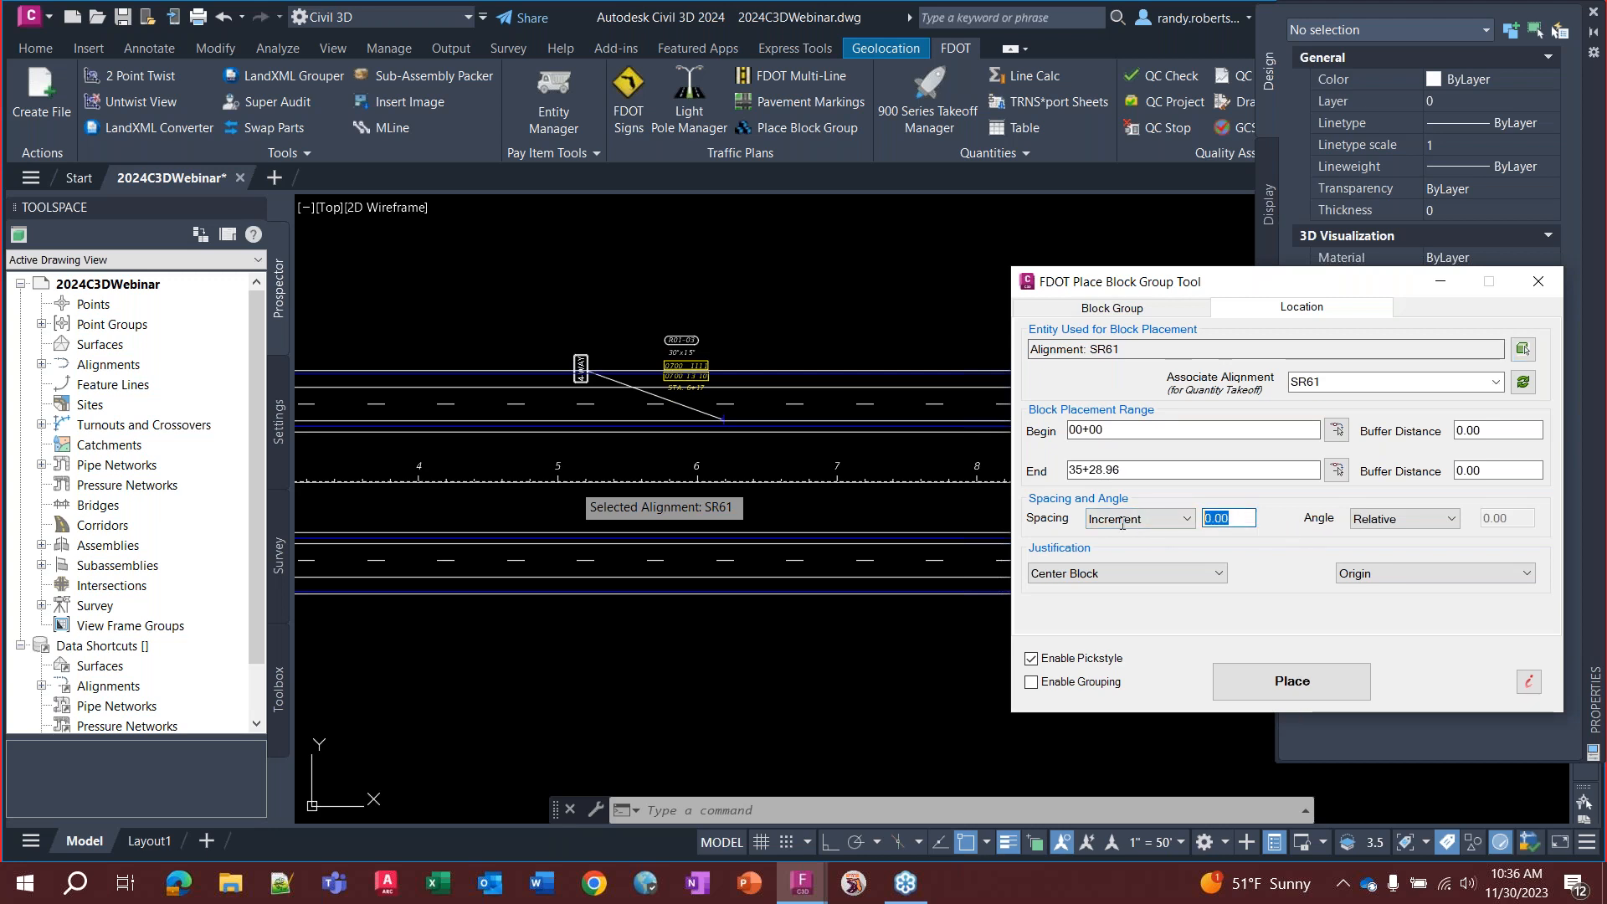
{"action": "type", "text": "300"}
{"action": "left_click", "coordinate": [1376, 521]}
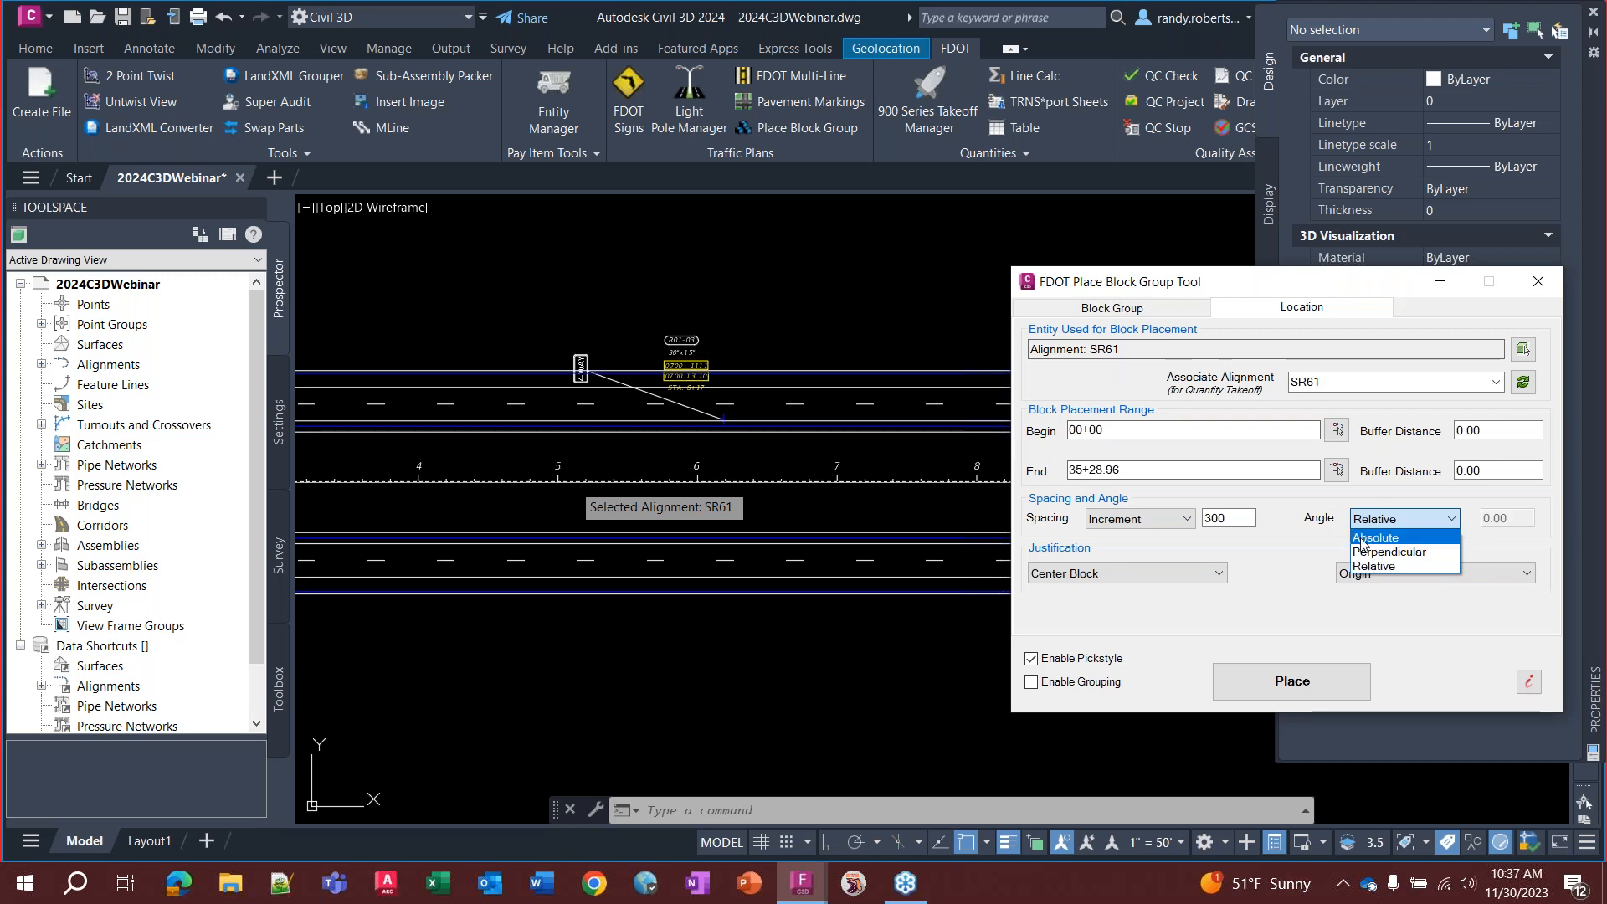
{"action": "left_click", "coordinate": [1422, 553]}
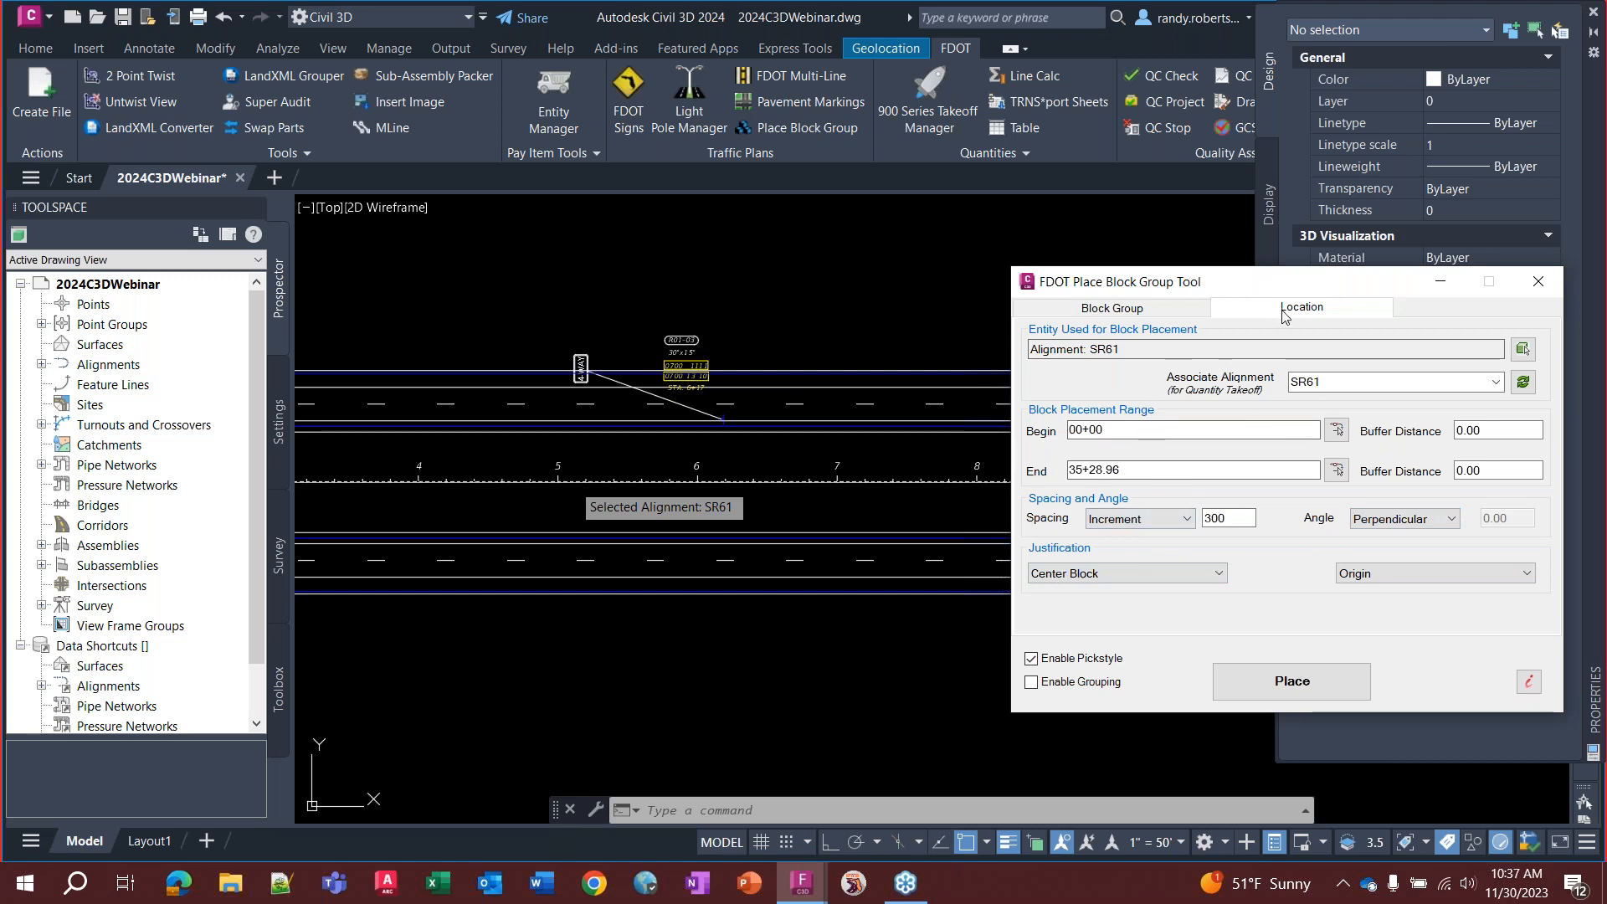
Place the light pole blocks along SR61, offset to the upper side of the alignment
{"action": "left_click", "coordinate": [1148, 314]}
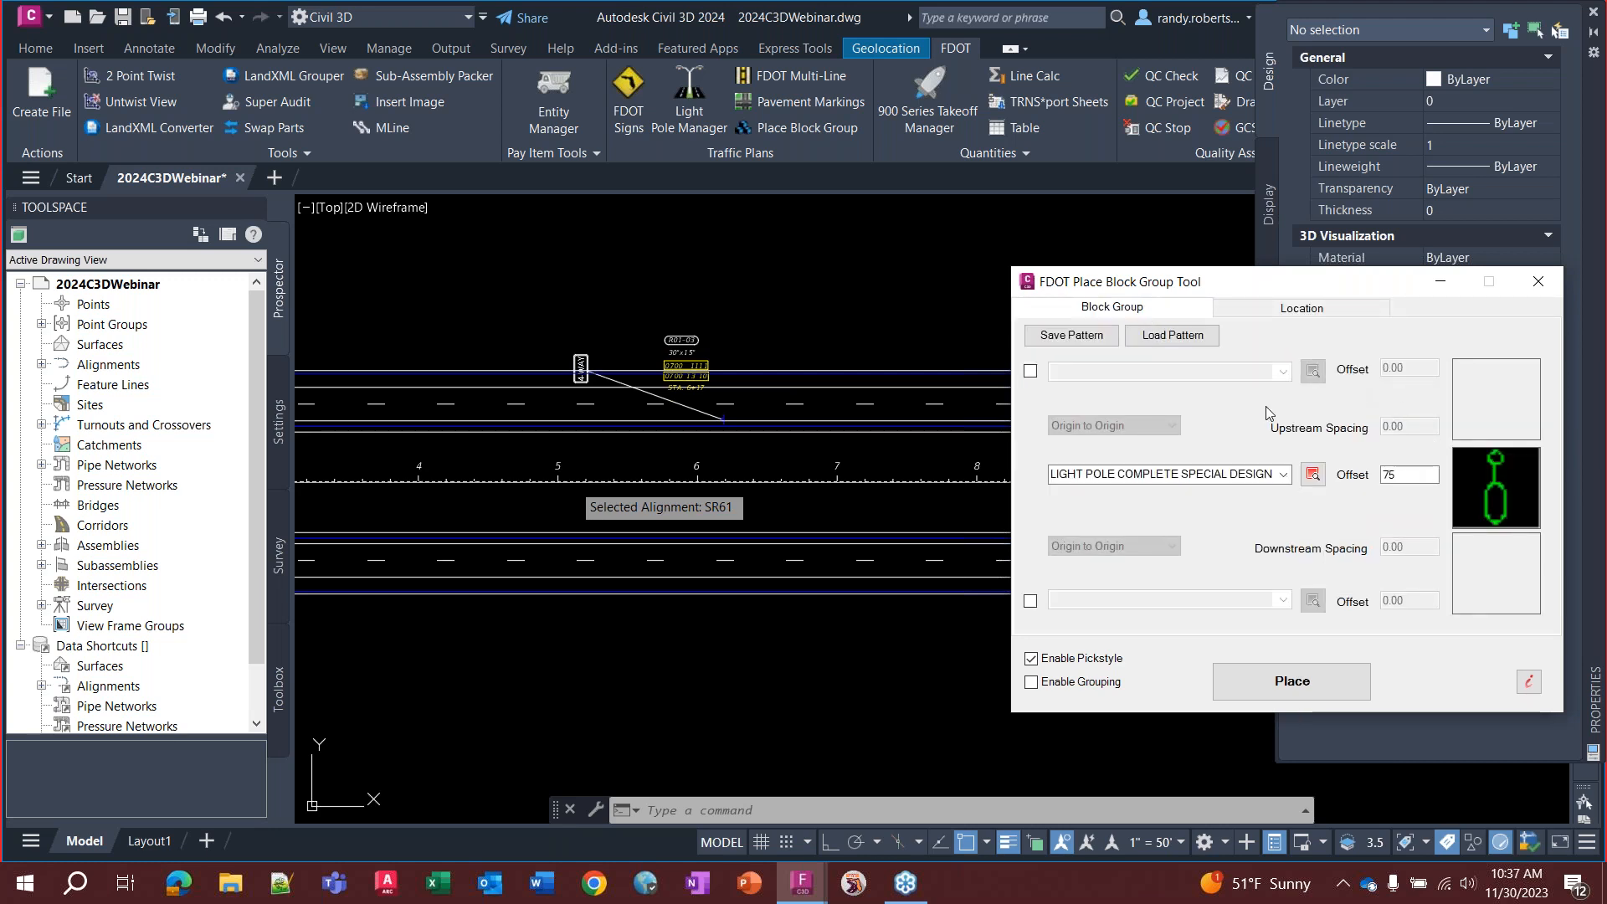
{"action": "left_click", "coordinate": [1279, 686]}
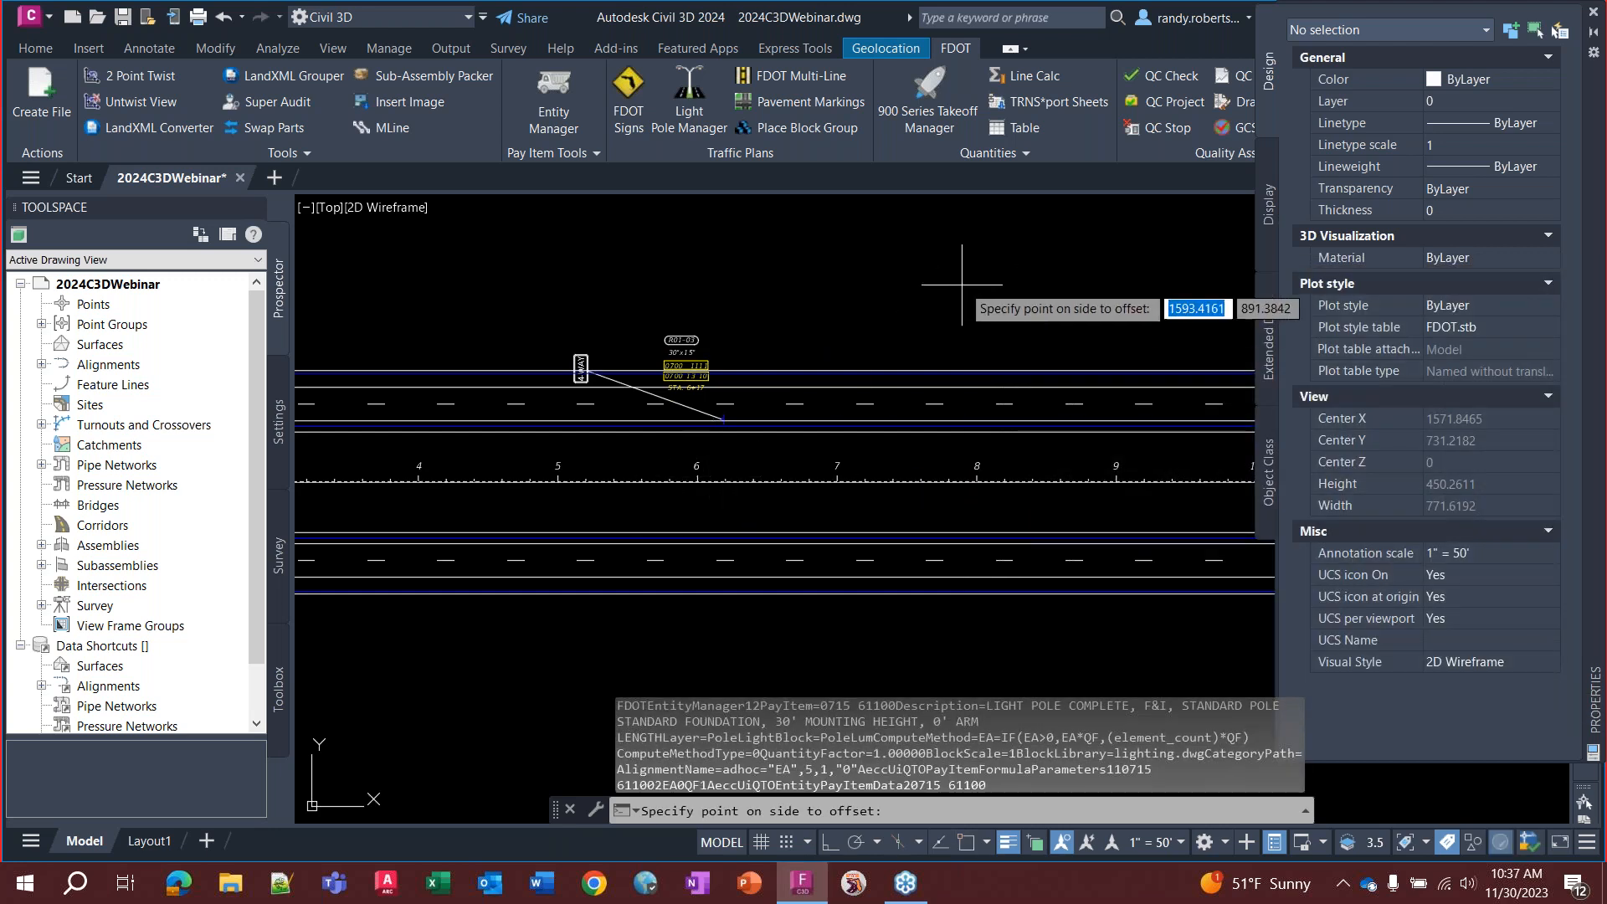
{"action": "left_click", "coordinate": [862, 280]}
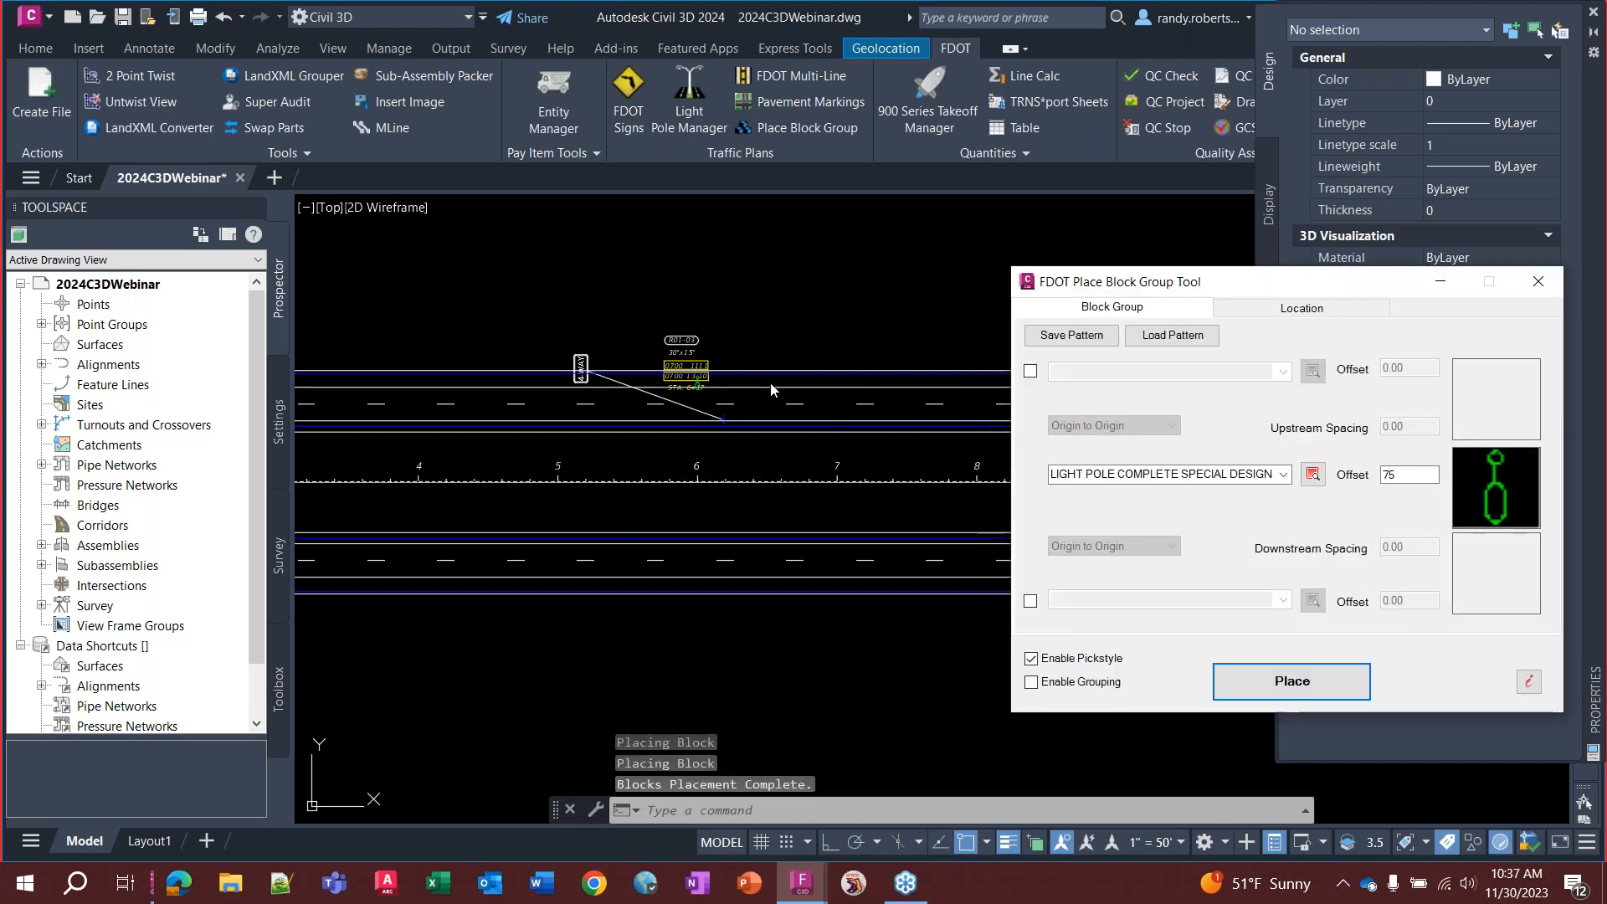
Inspect the placed light poles near the start of SR61 and close the Place Block Group tool
{"action": "scroll", "coordinate": [685, 370], "scroll_direction": "up", "scroll_amount": 7}
{"action": "scroll", "coordinate": [778, 389], "scroll_direction": "down", "scroll_amount": 7}
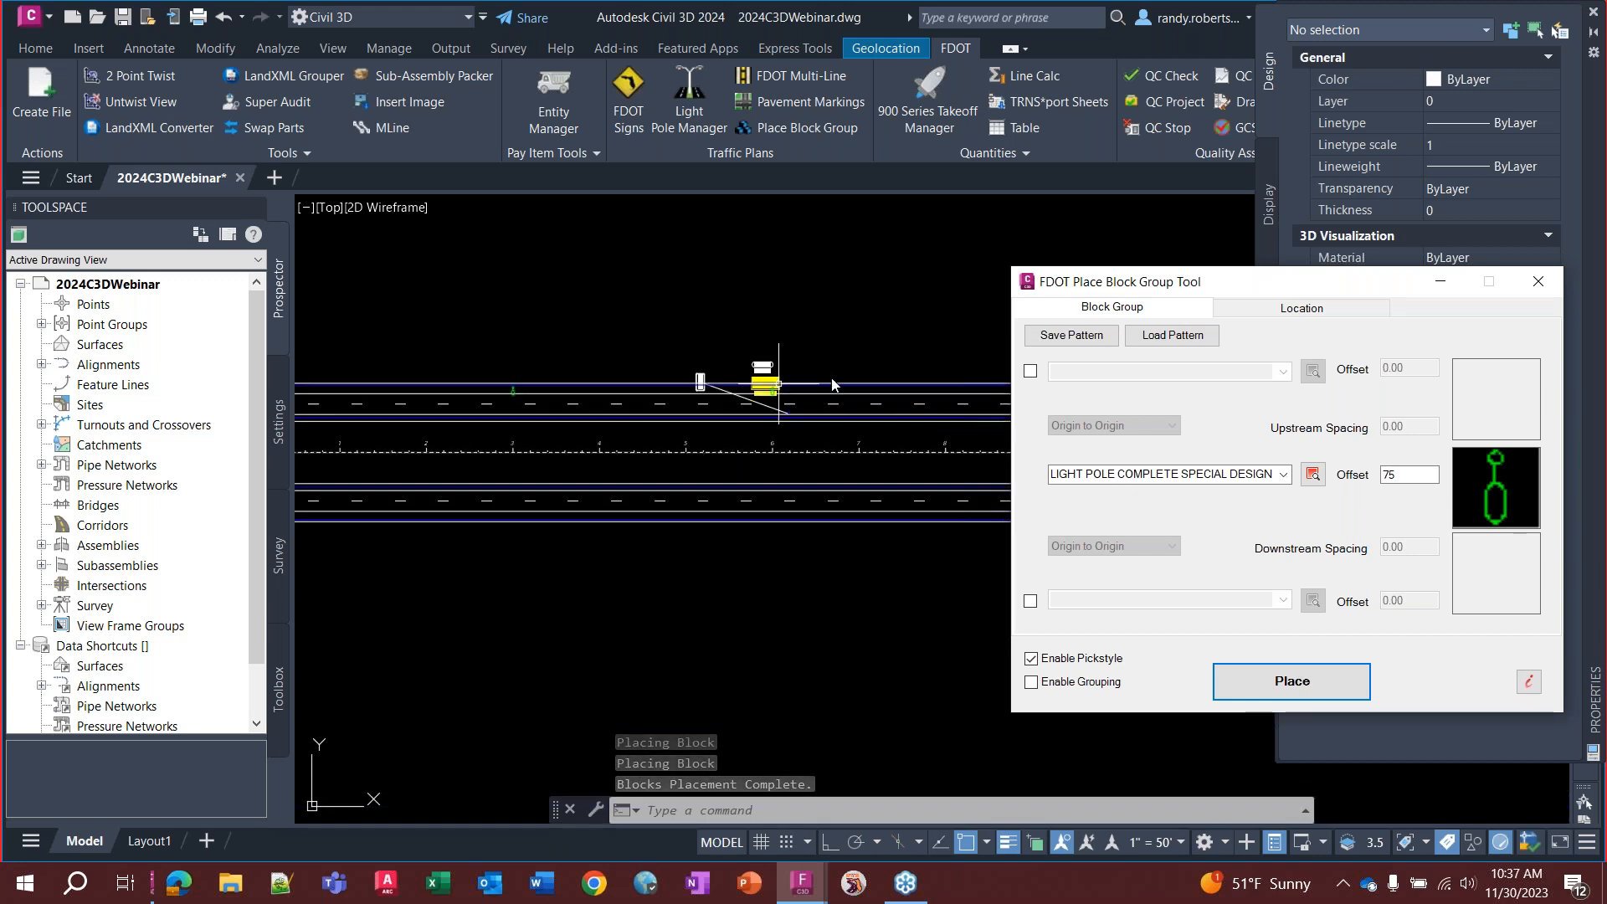
{"action": "scroll", "coordinate": [370, 400], "scroll_direction": "up", "scroll_amount": 4}
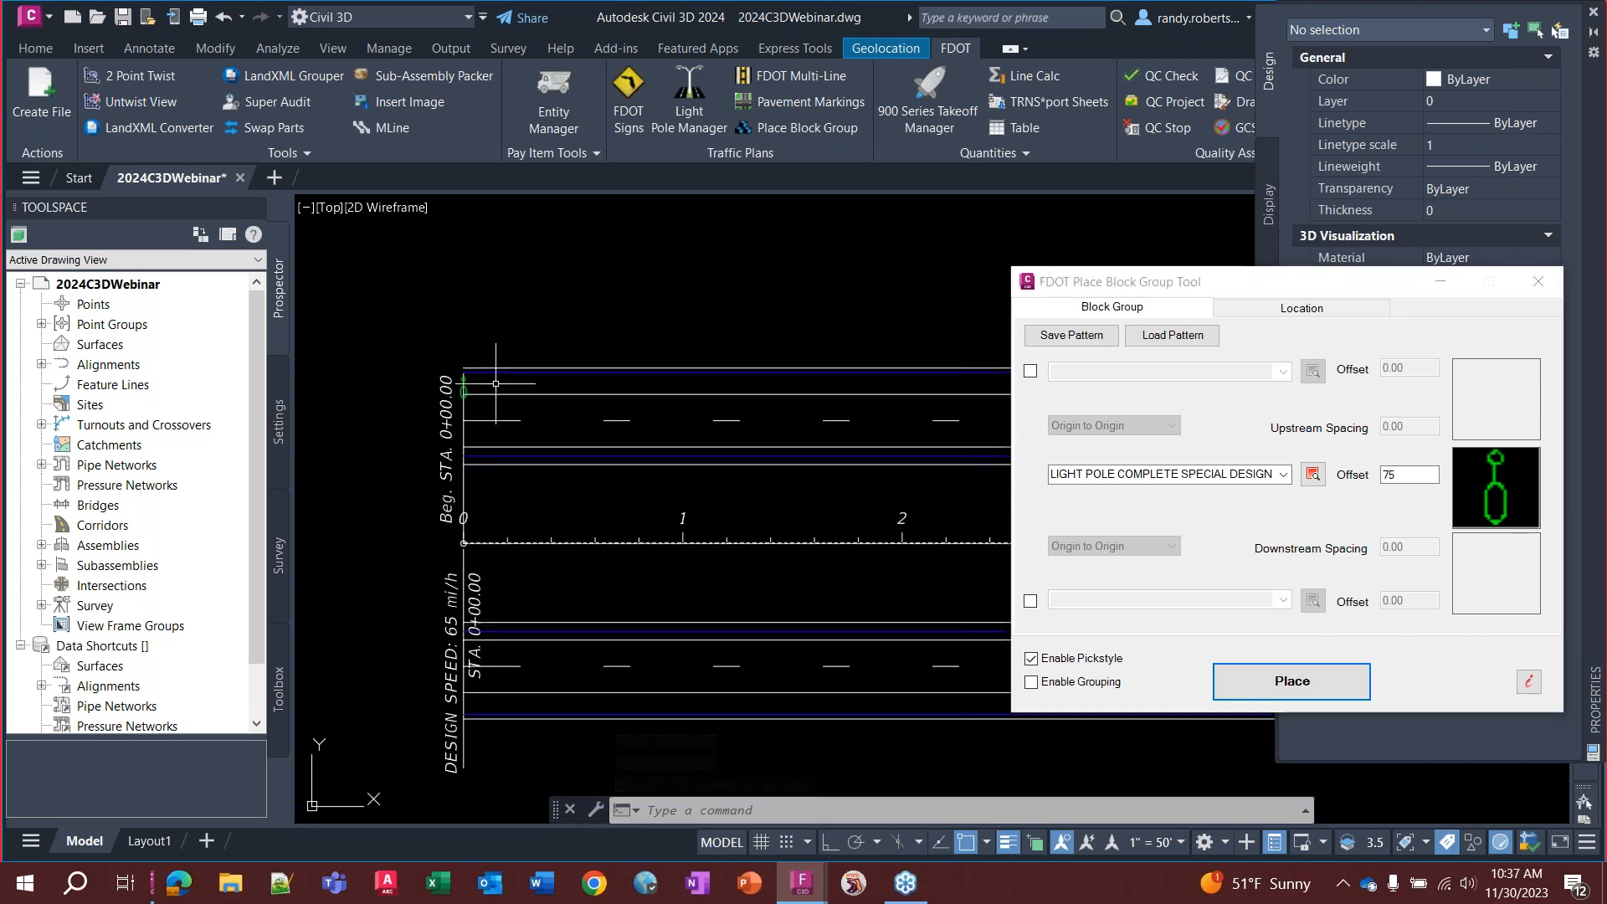
{"action": "left_click_drag", "start_coordinate": [1294, 281], "coordinate": [1156, 276]}
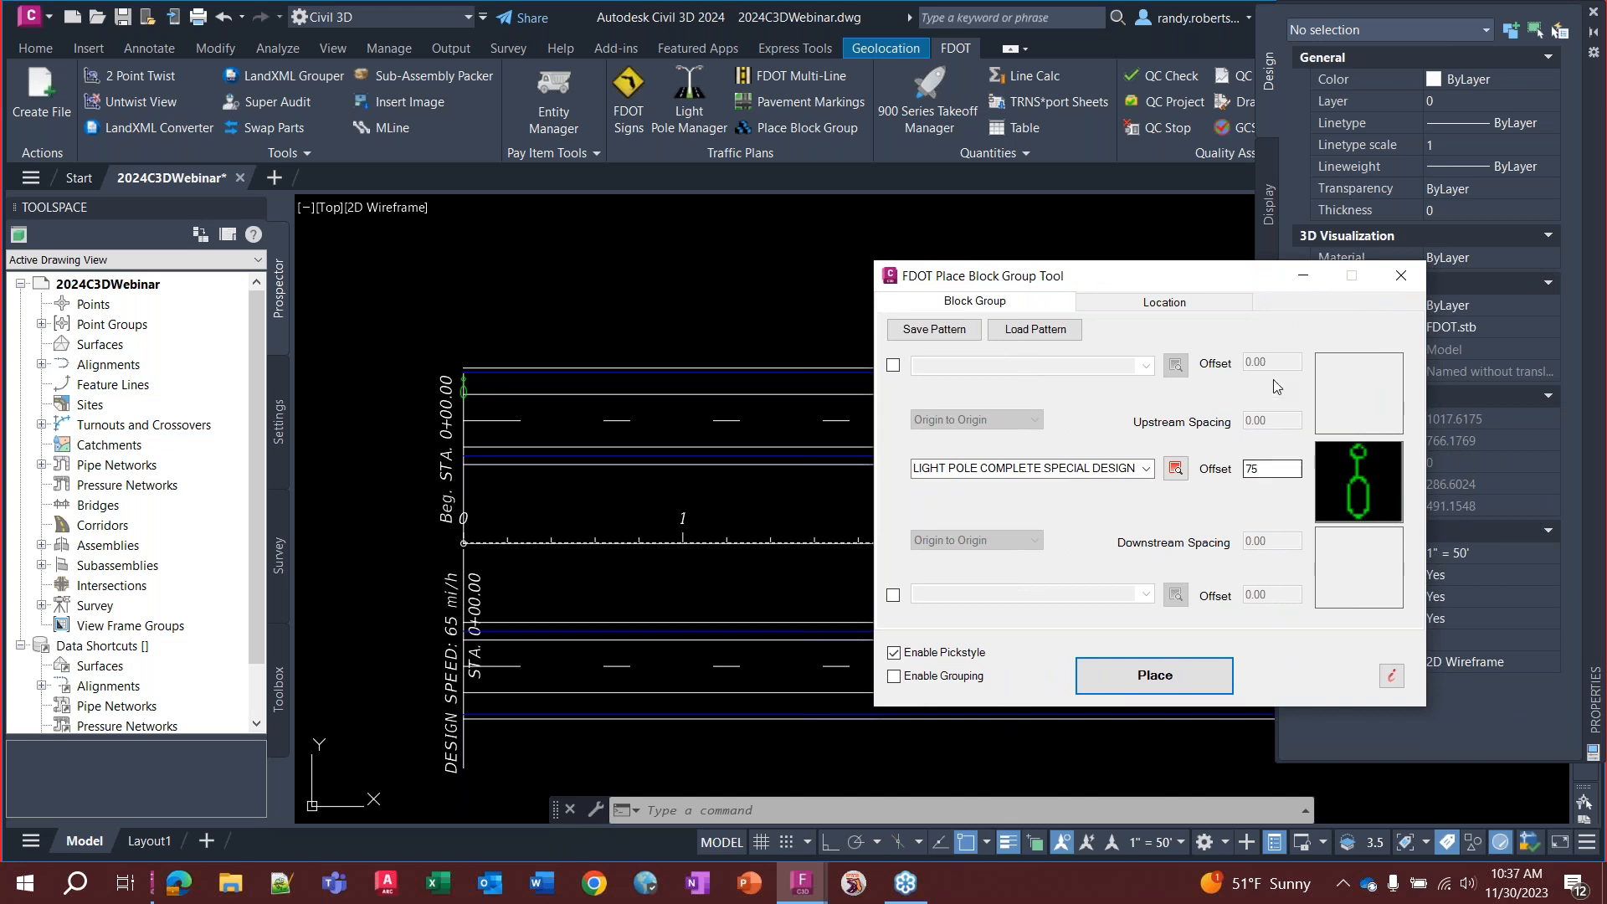
{"action": "left_click", "coordinate": [1396, 281]}
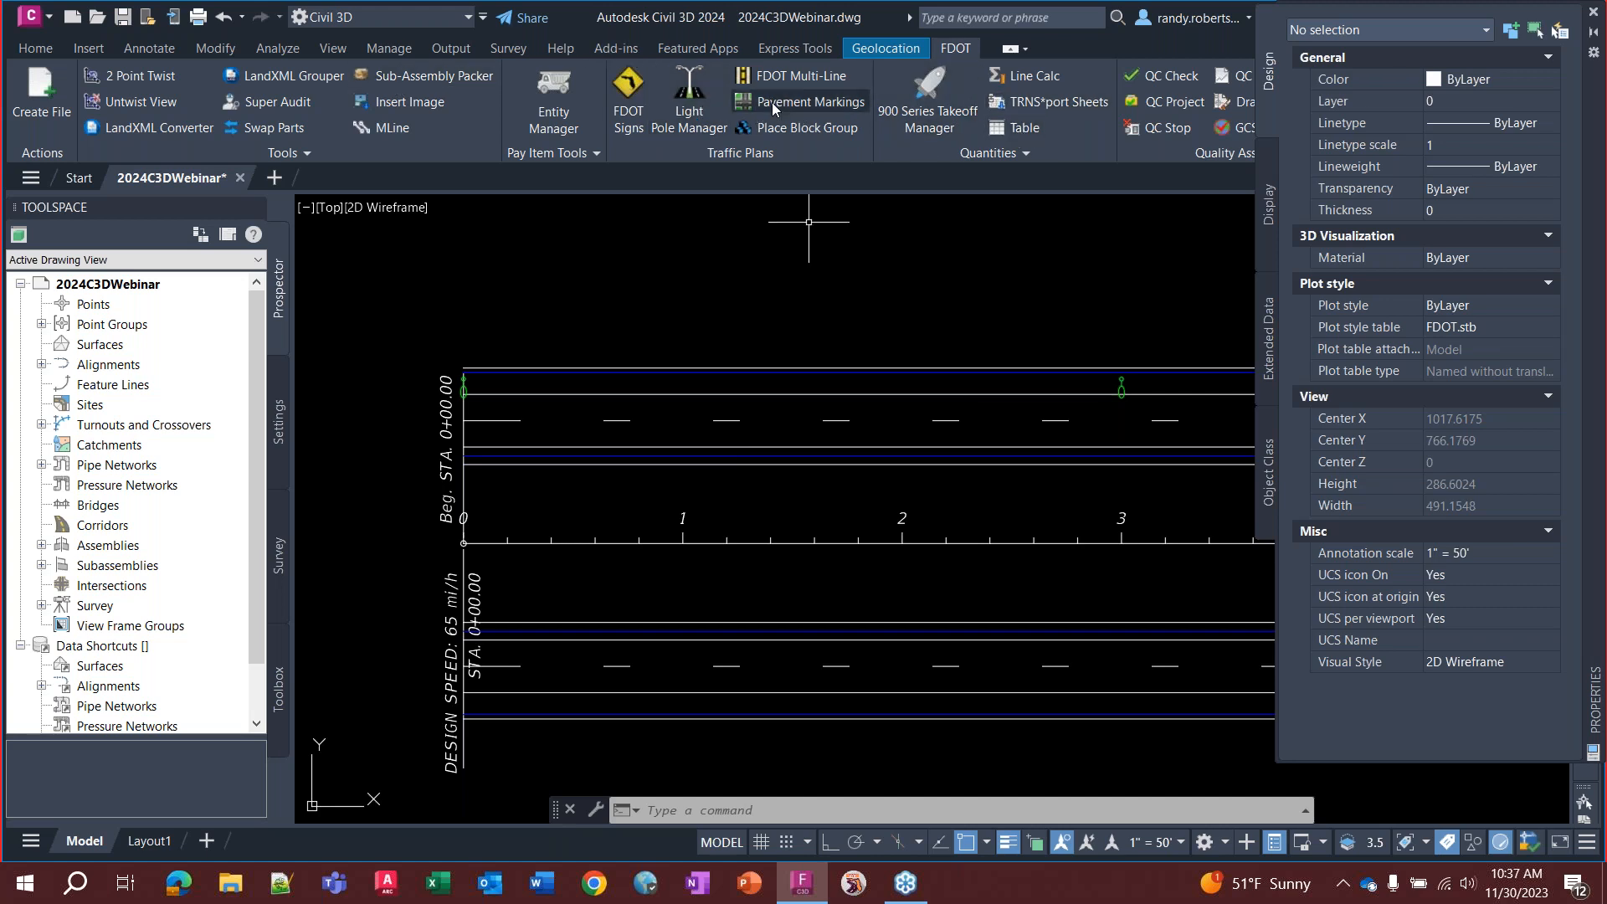
Reopen the Place Block Group tool, review its block group and location settings, and close it without placing anything
{"action": "left_click", "coordinate": [784, 137]}
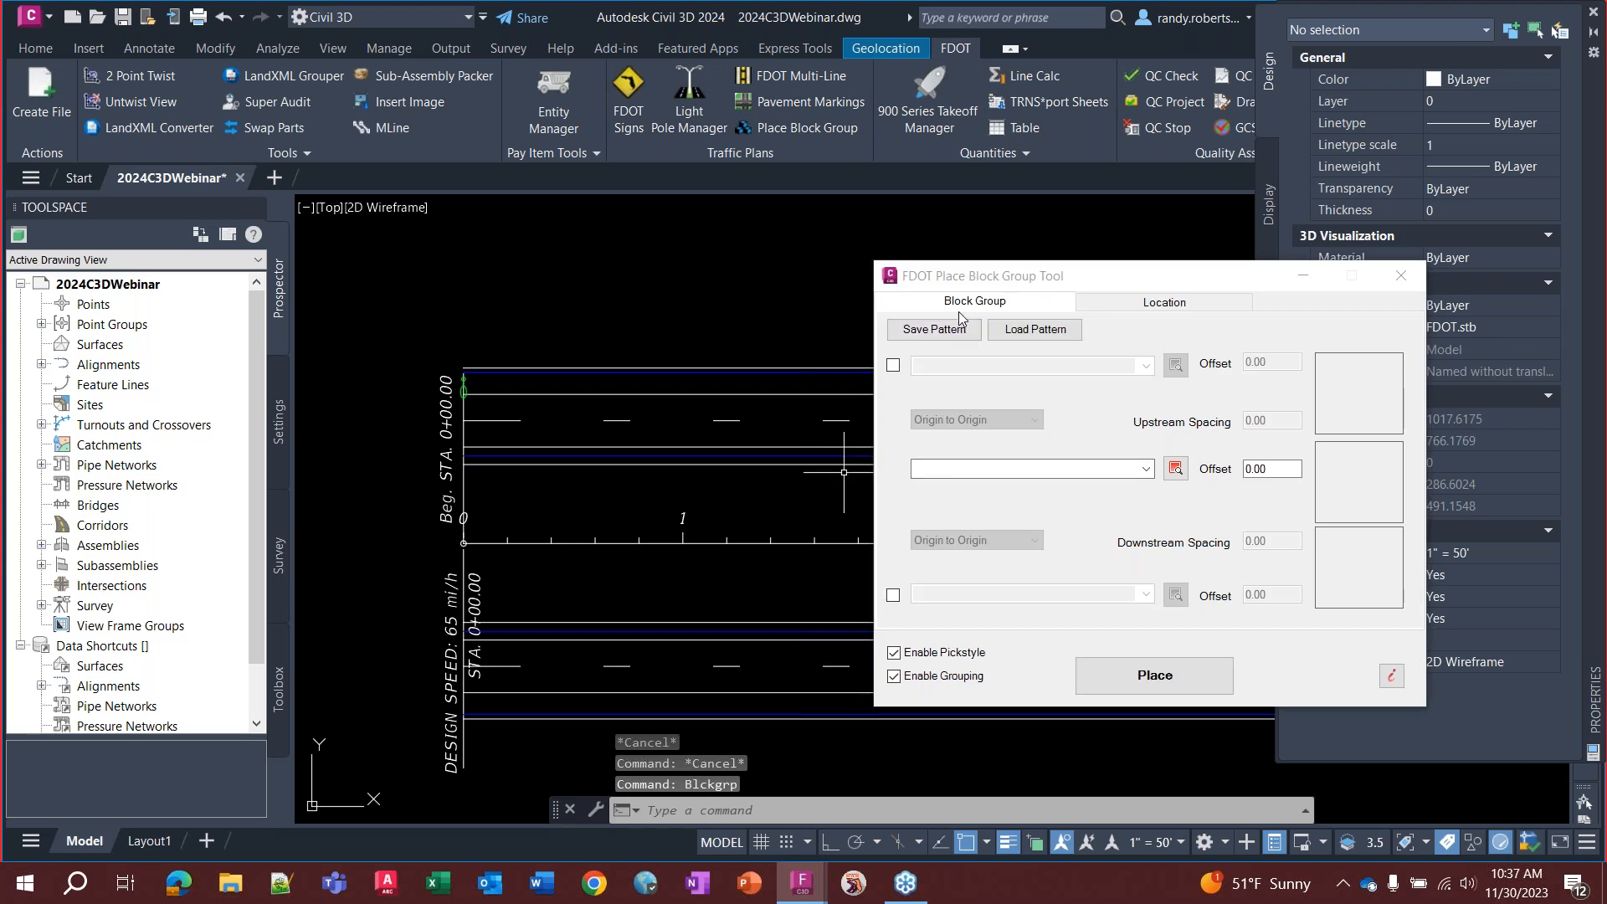
{"action": "left_click", "coordinate": [1096, 303]}
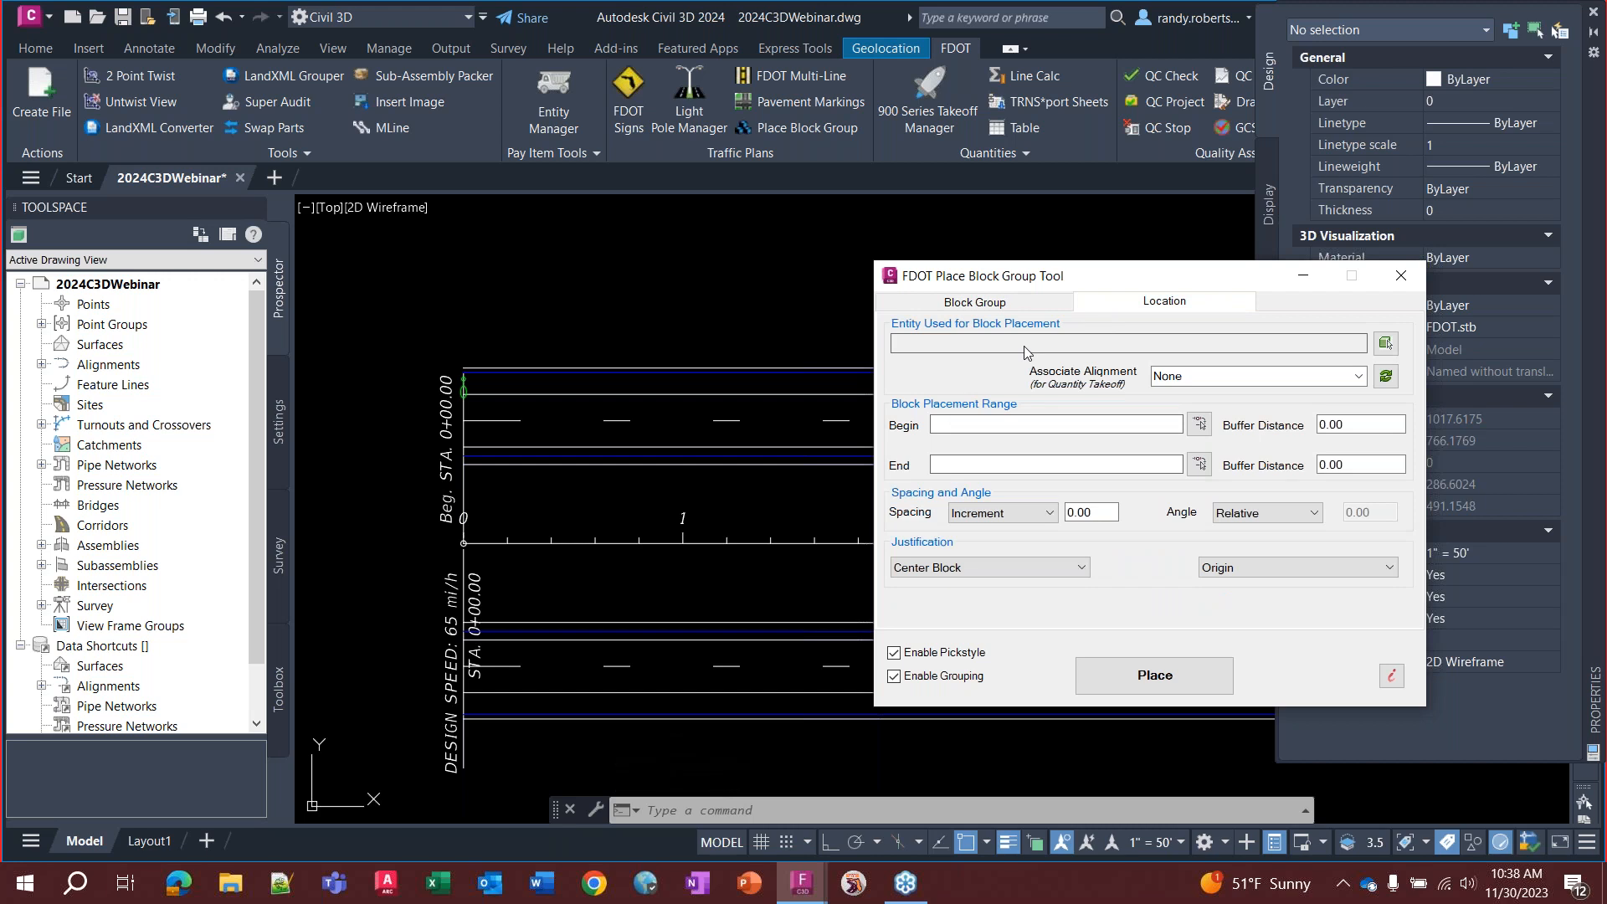
{"action": "left_click", "coordinate": [976, 303]}
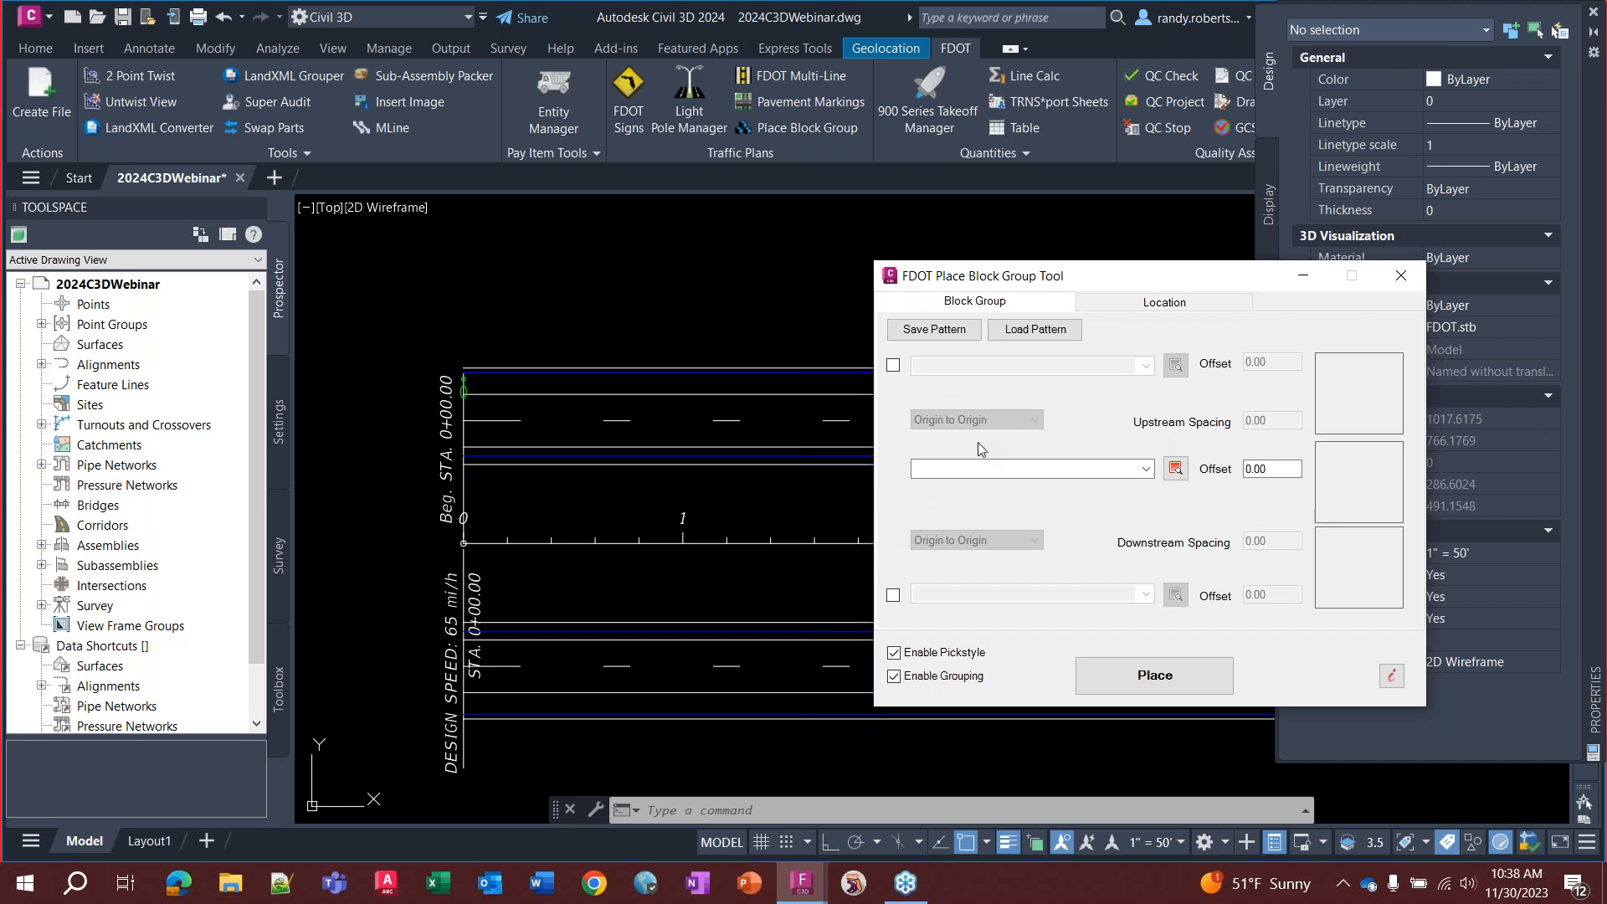
{"action": "left_click_drag", "start_coordinate": [1124, 281], "coordinate": [984, 269]}
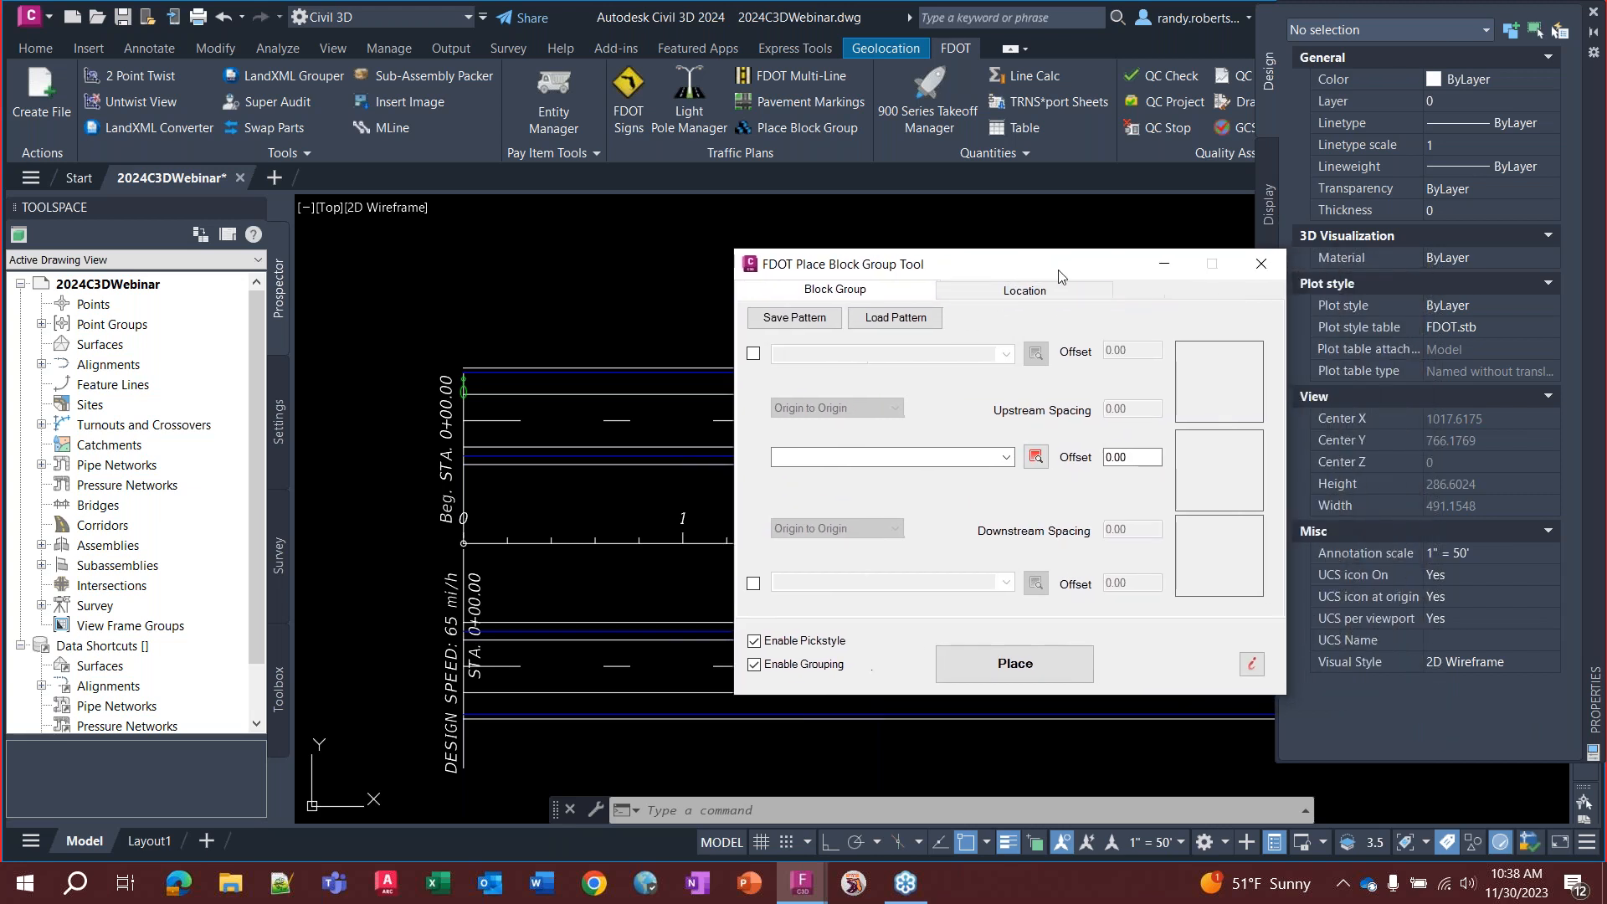
{"action": "left_click", "coordinate": [1264, 266]}
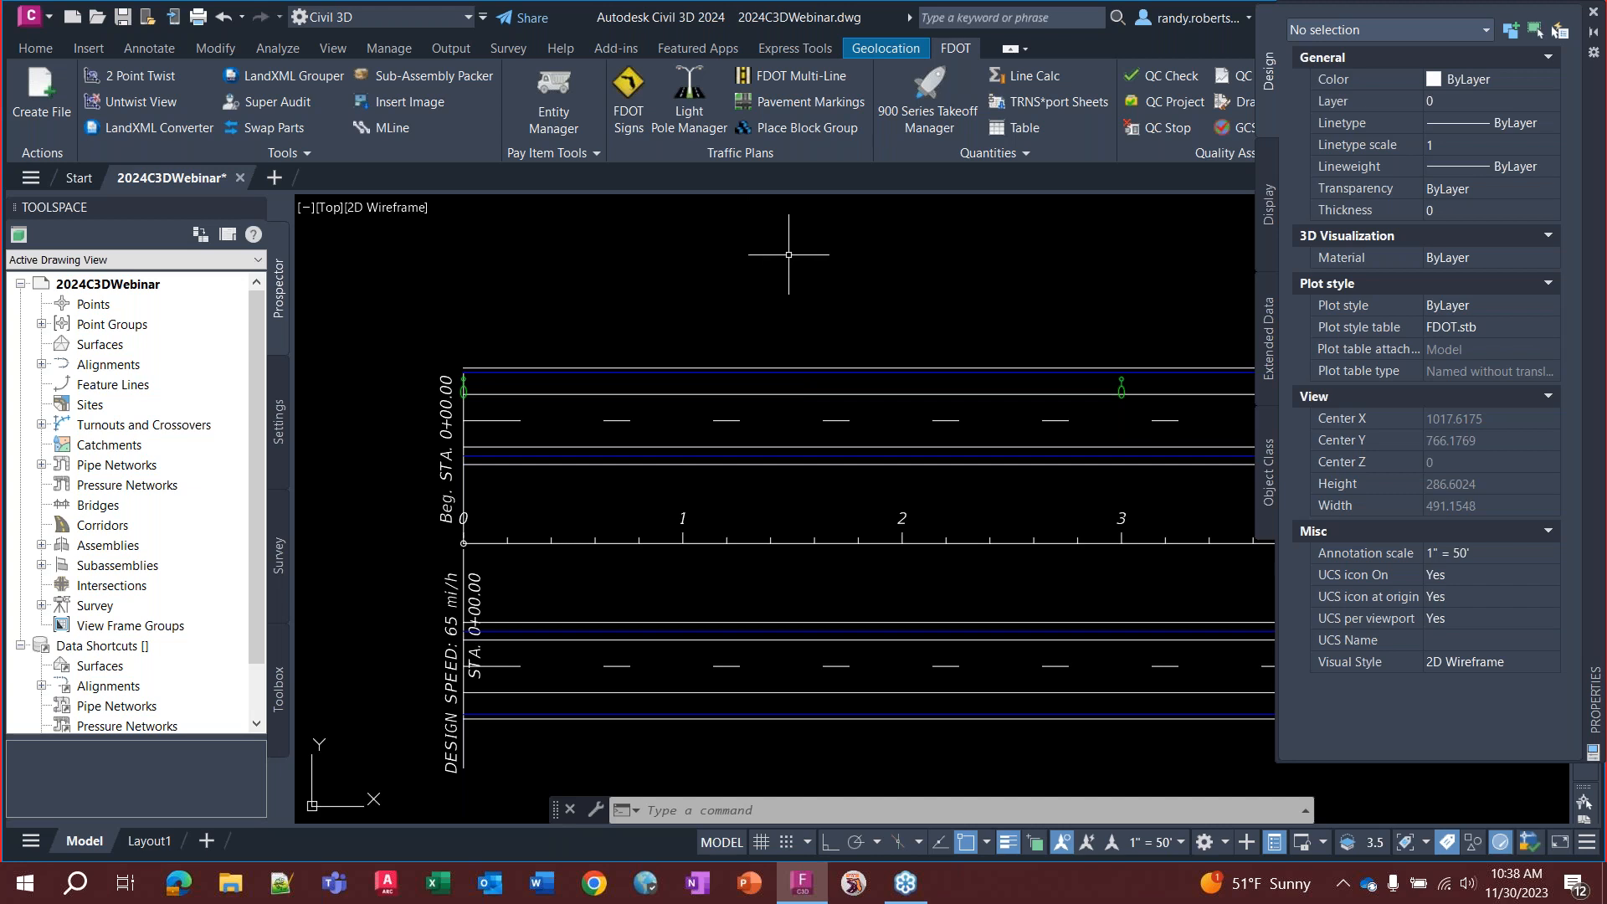
Open the FDOT Entity Manager, position it over the drawing area, and look through its pay item categories
{"action": "left_click", "coordinate": [558, 92]}
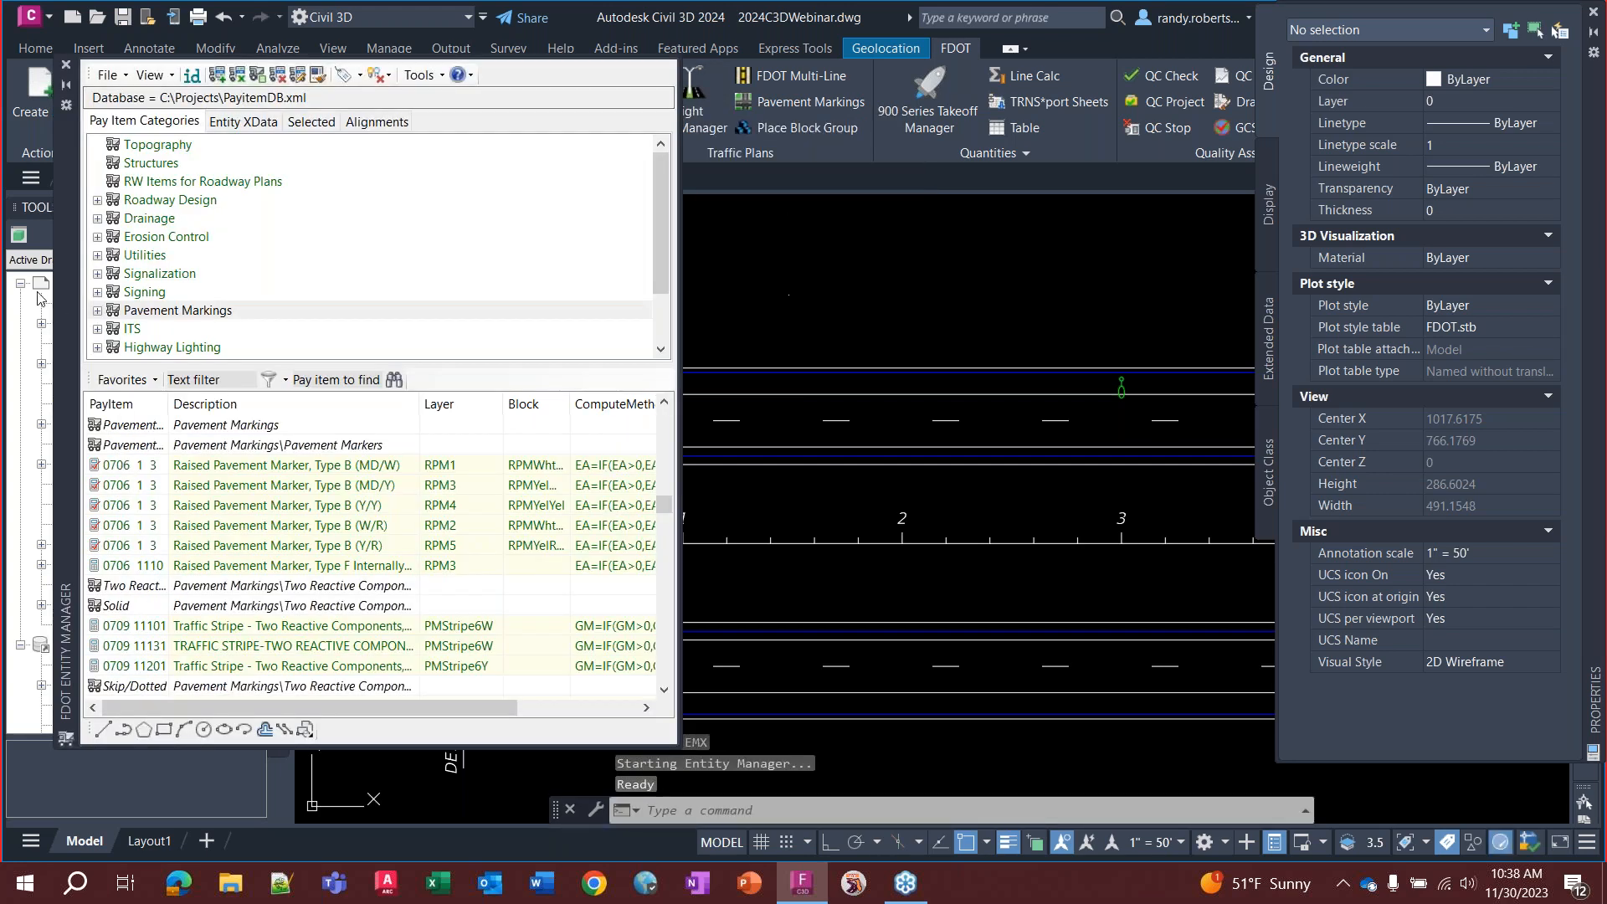
{"action": "left_click_drag", "start_coordinate": [72, 298], "coordinate": [604, 302]}
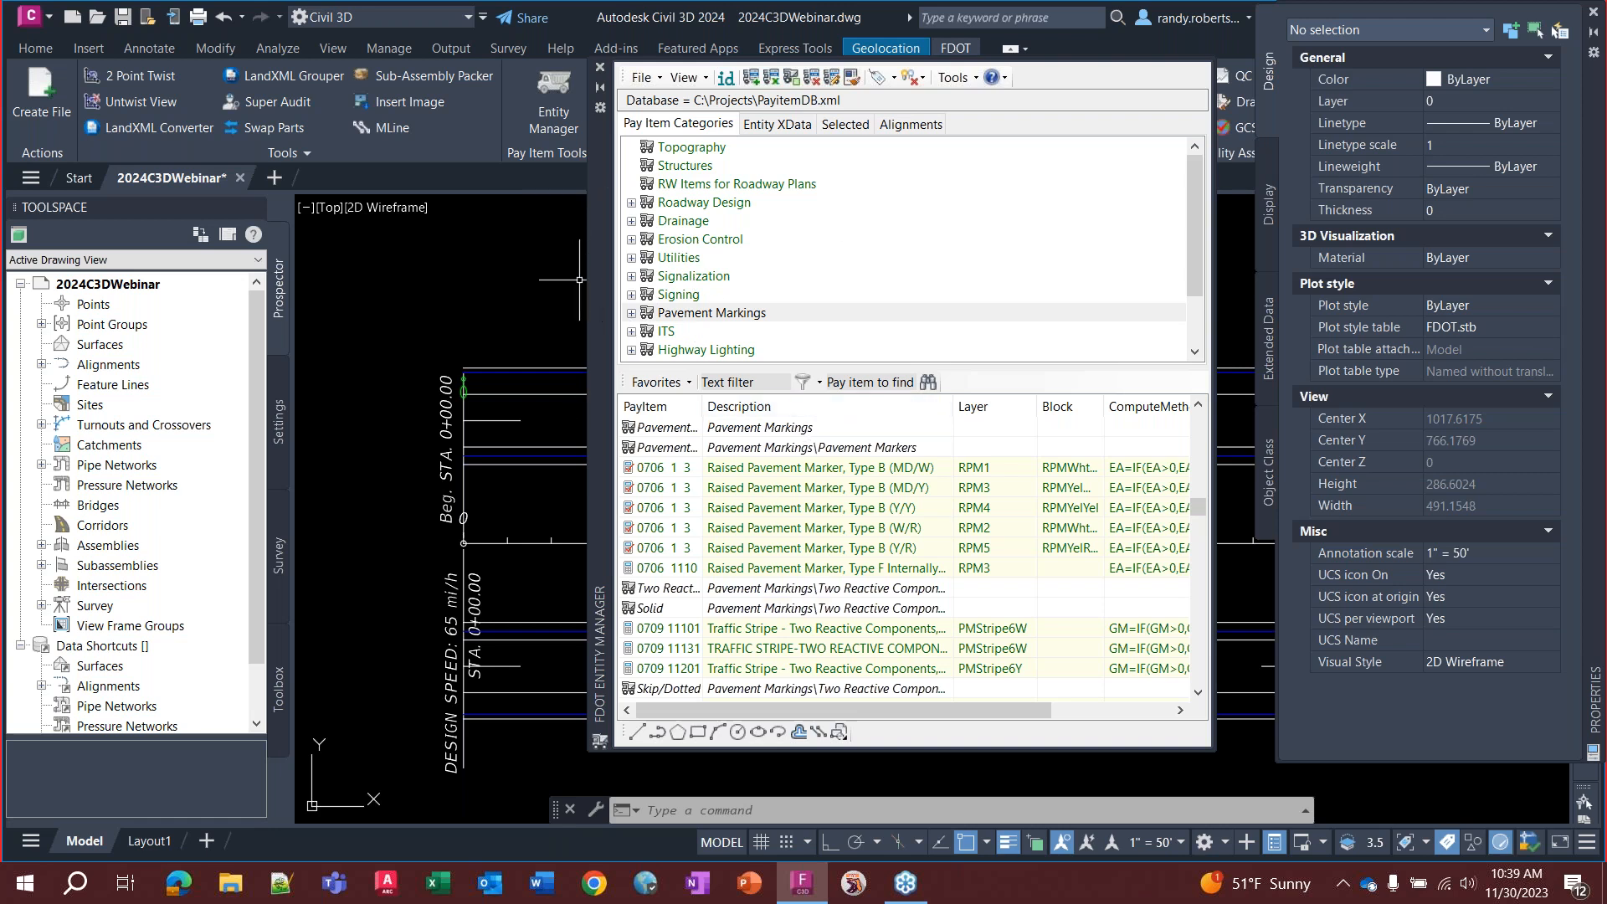
{"action": "left_click_drag", "start_coordinate": [582, 277], "coordinate": [394, 262]}
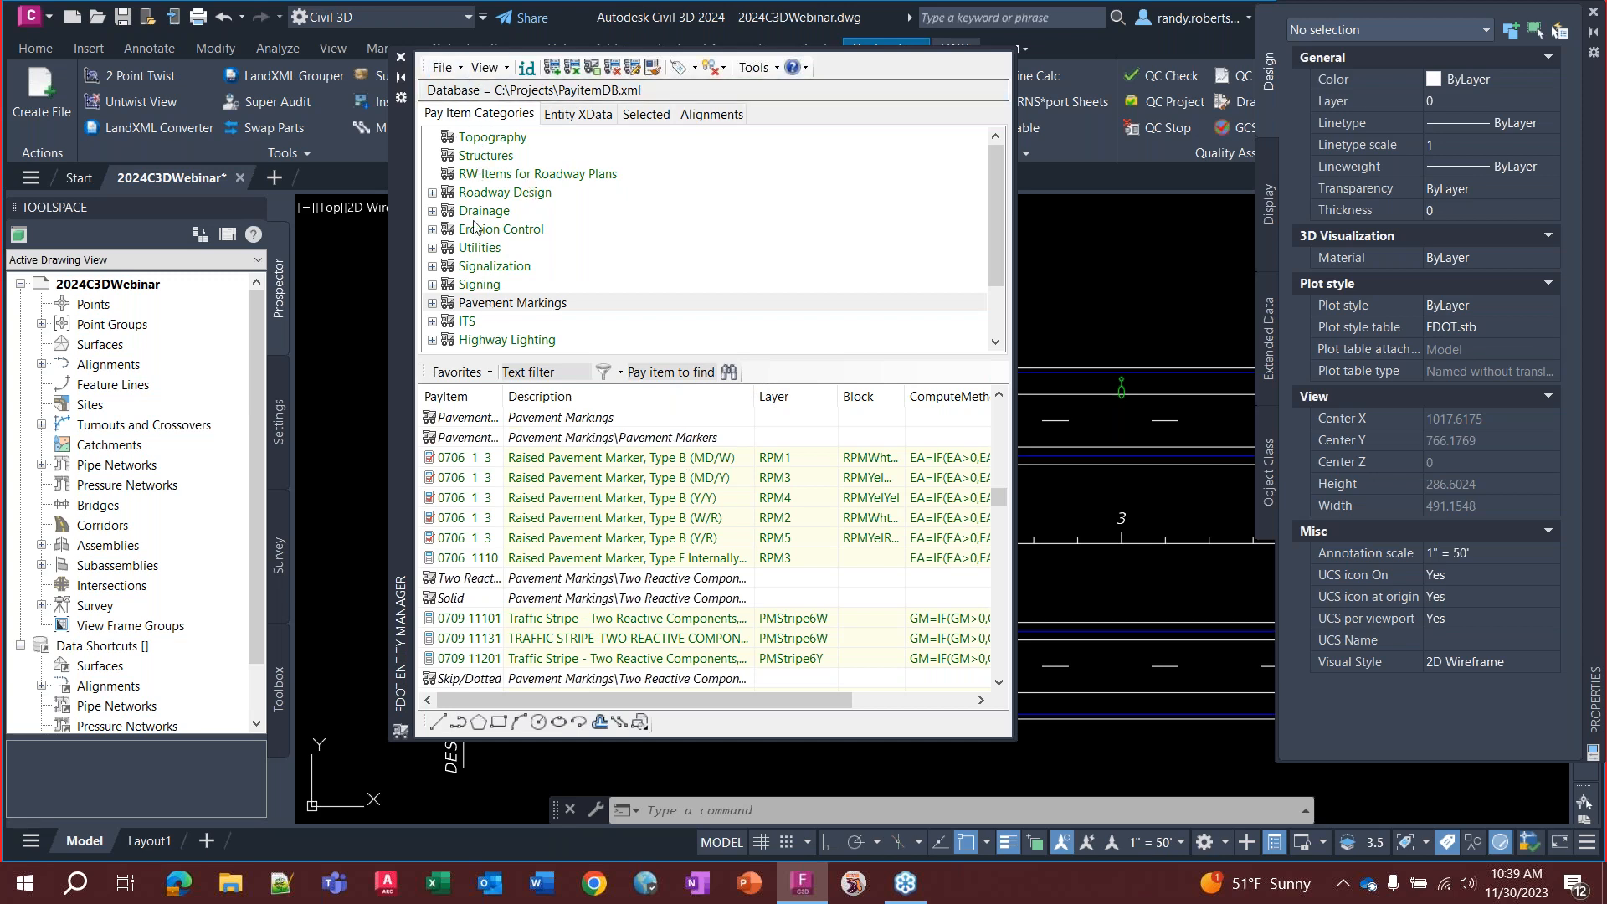
{"action": "scroll", "coordinate": [478, 226], "scroll_direction": "down", "scroll_amount": 2}
{"action": "scroll", "coordinate": [532, 314], "scroll_direction": "up", "scroll_amount": 2}
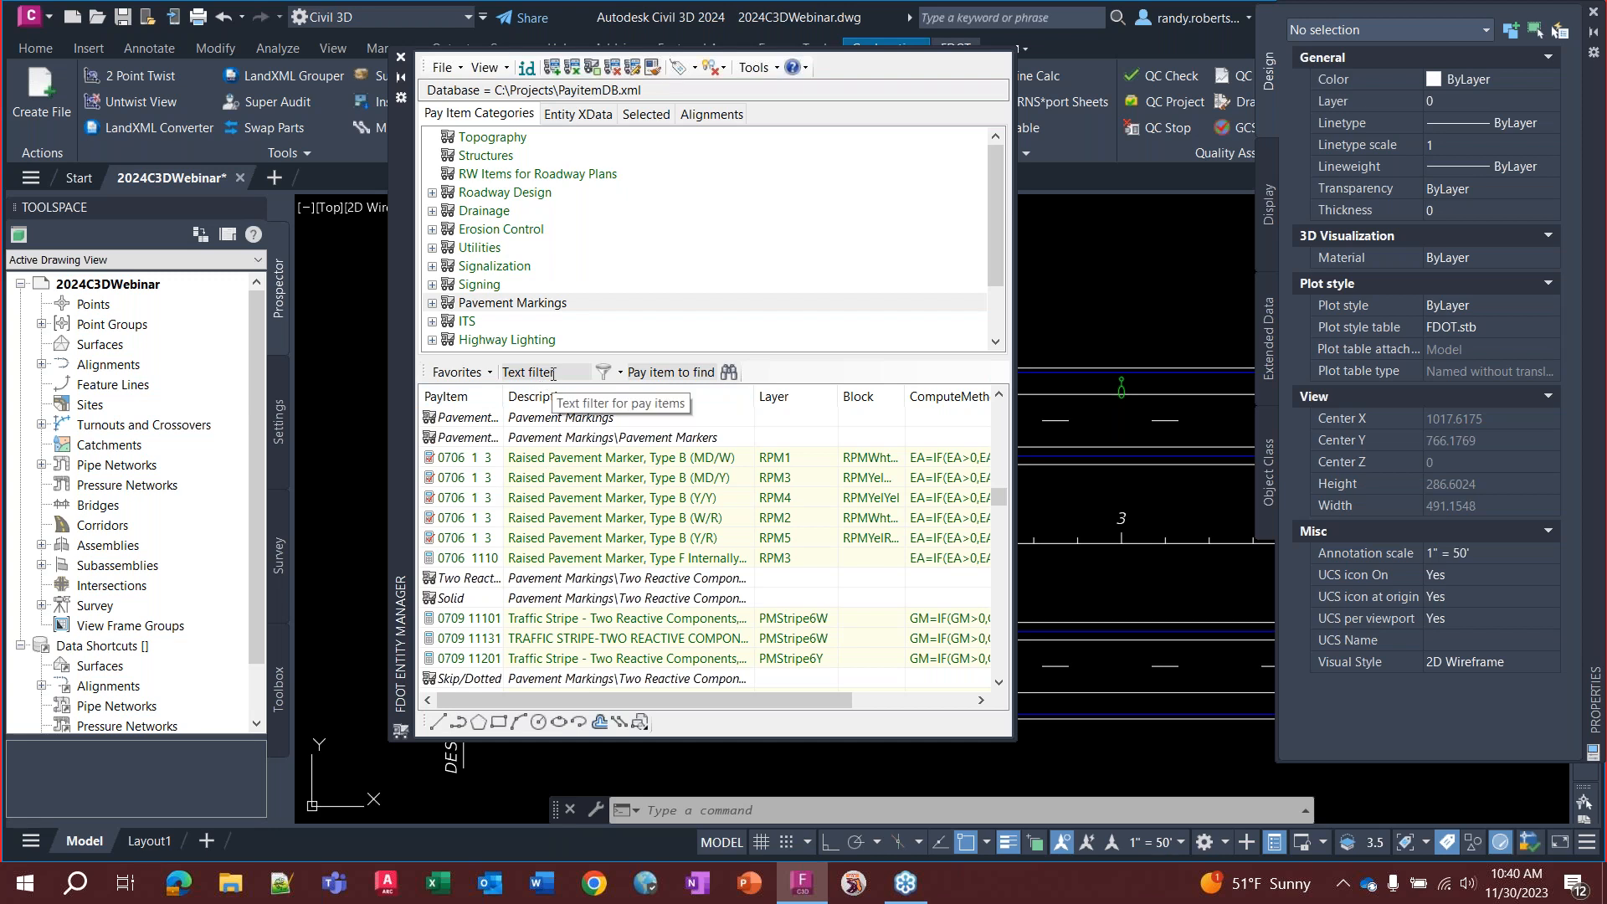
Search the pay item database for item numbers beginning with 0700
{"action": "left_click", "coordinate": [682, 373]}
{"action": "type", "text": "0"}
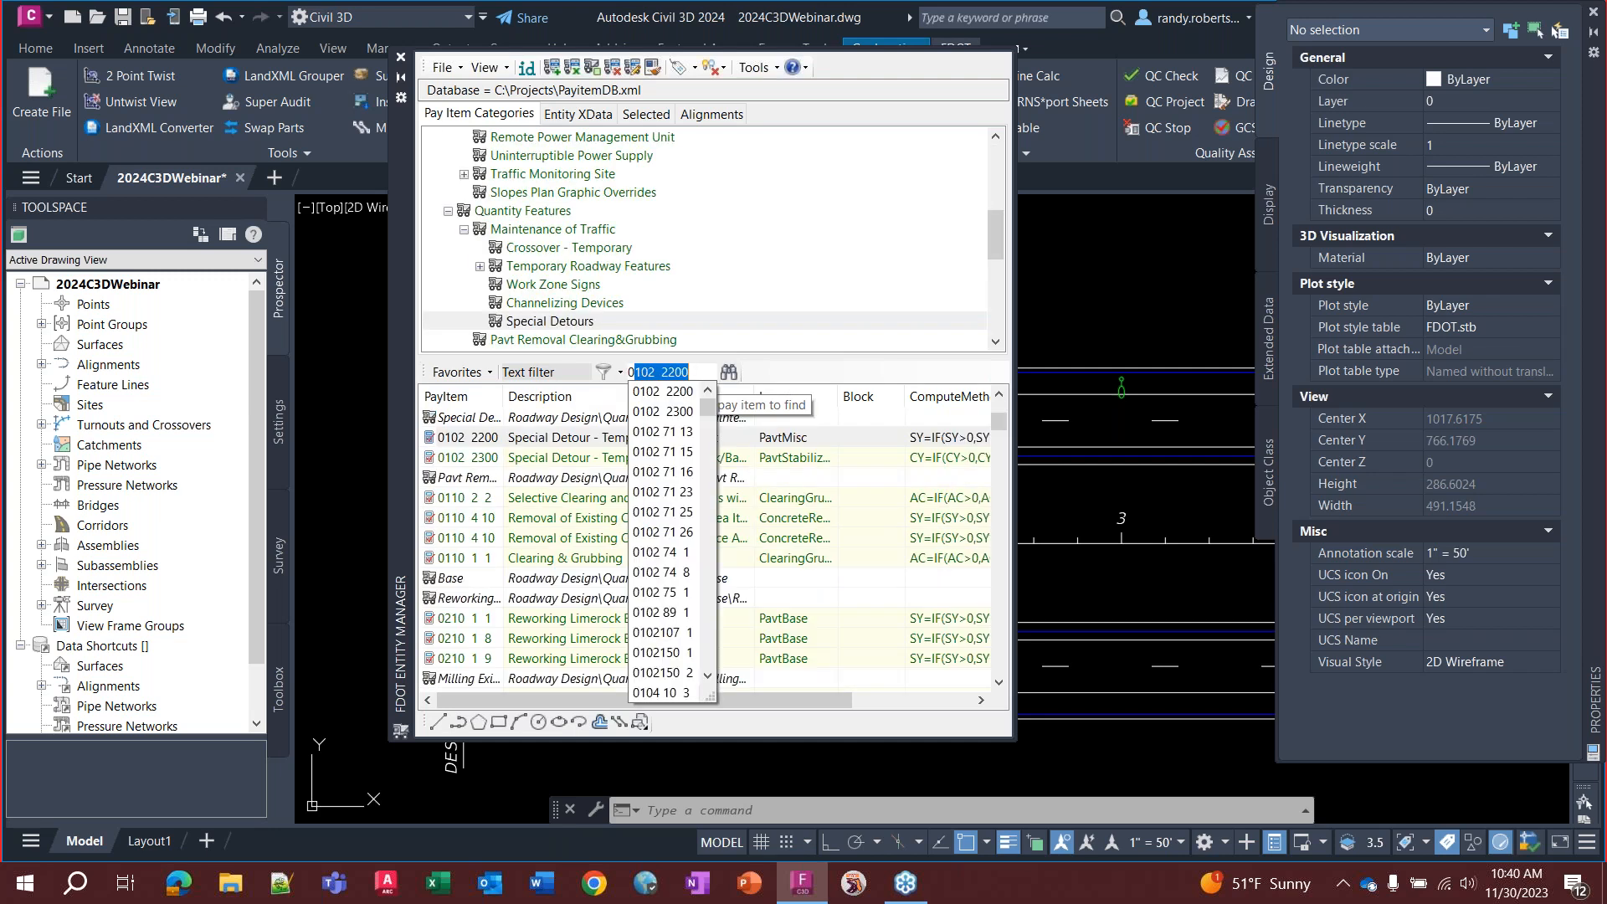
{"action": "type", "text": "70"}
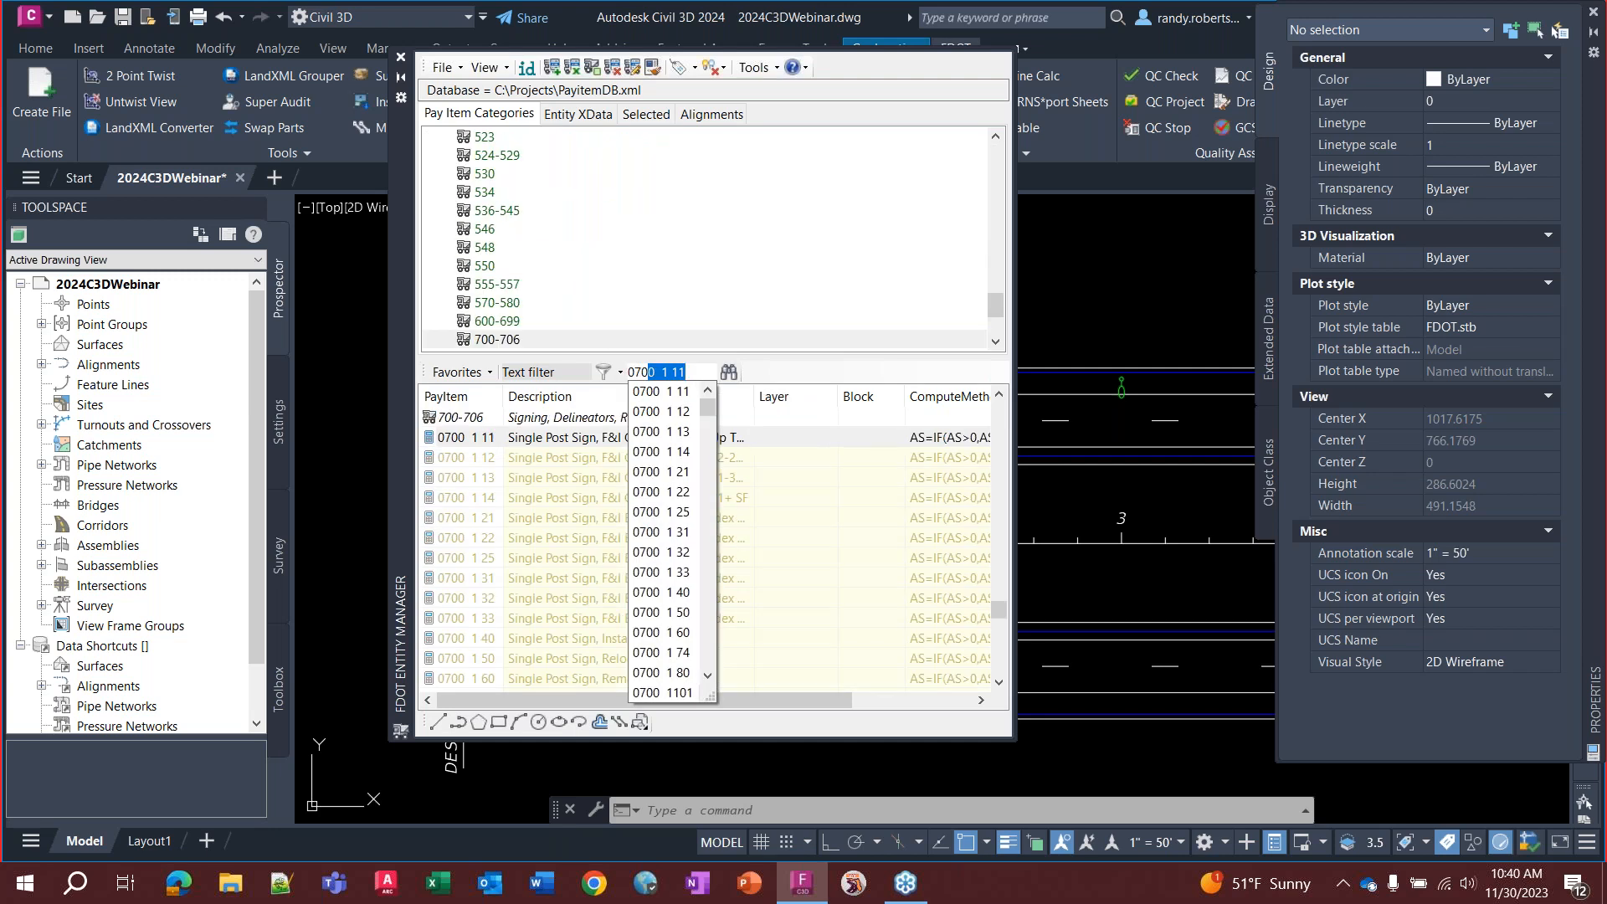
{"action": "type", "text": "0"}
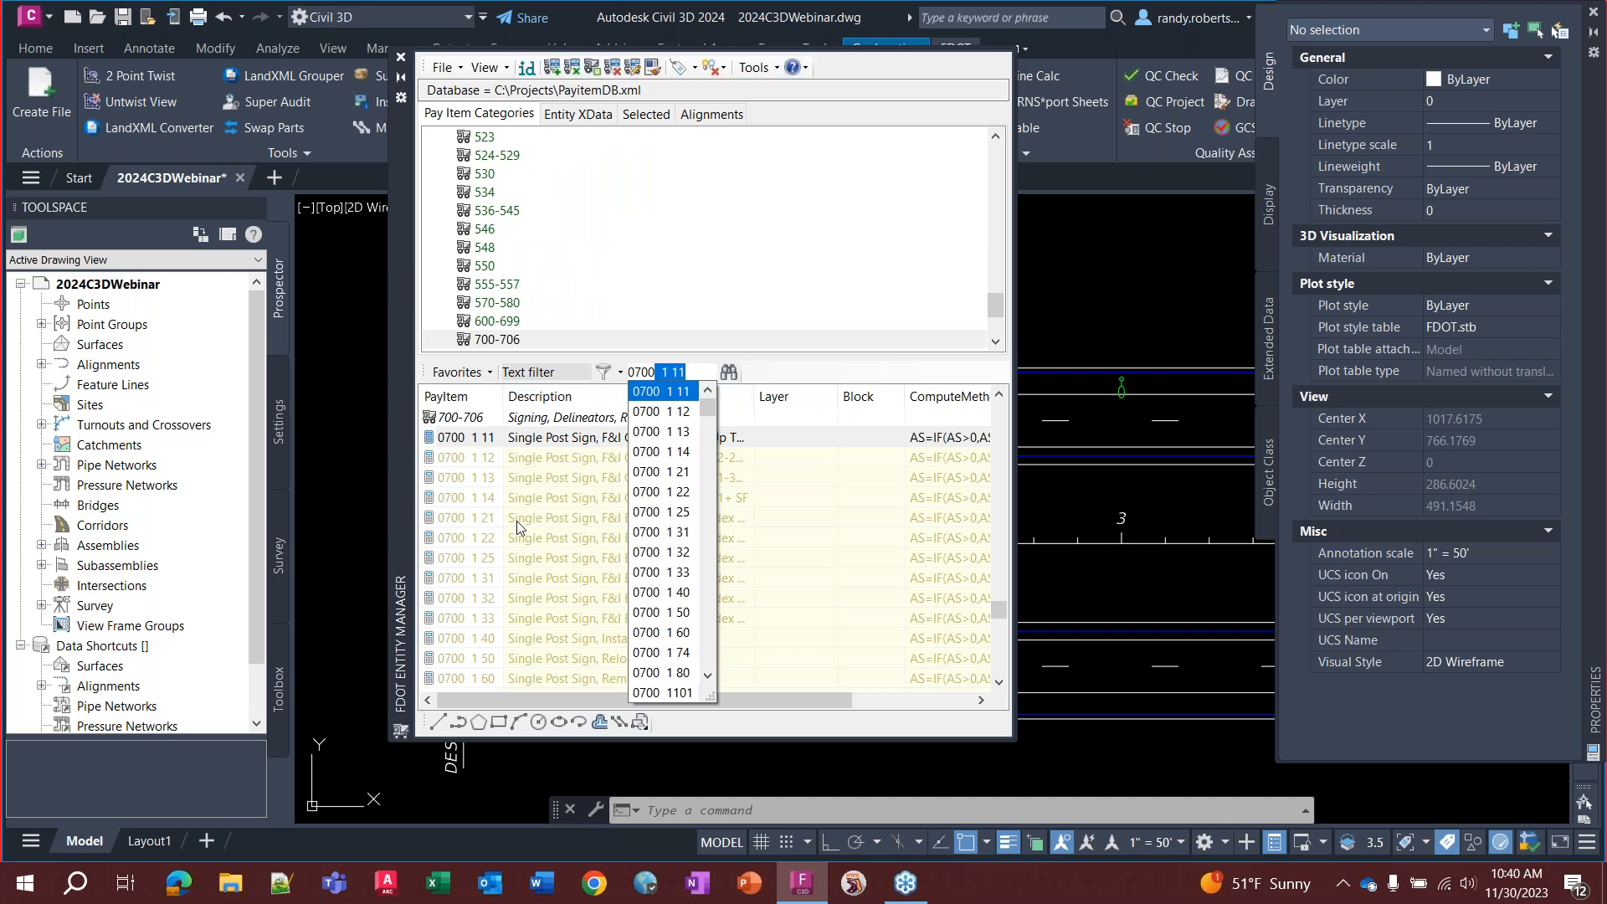
Select category 548 in the pay item category tree, and collapse the Florida Categories and Signing branches
{"action": "left_click_drag", "start_coordinate": [707, 408], "coordinate": [708, 320]}
{"action": "left_click", "coordinate": [629, 249]}
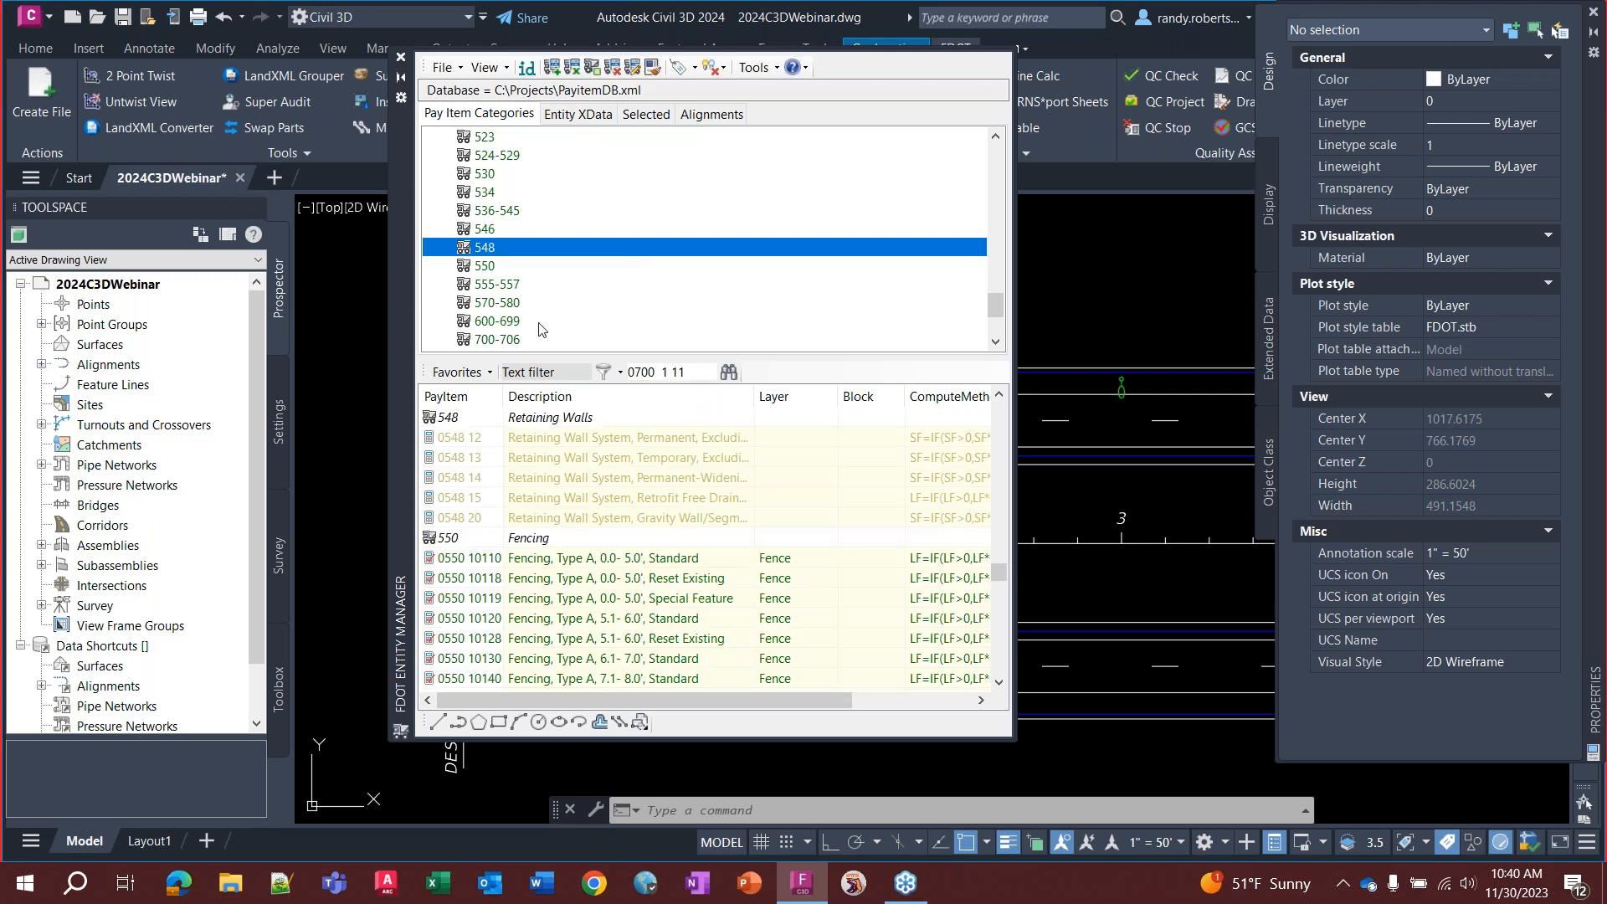
{"action": "scroll", "coordinate": [586, 284], "scroll_direction": "up", "scroll_amount": 10}
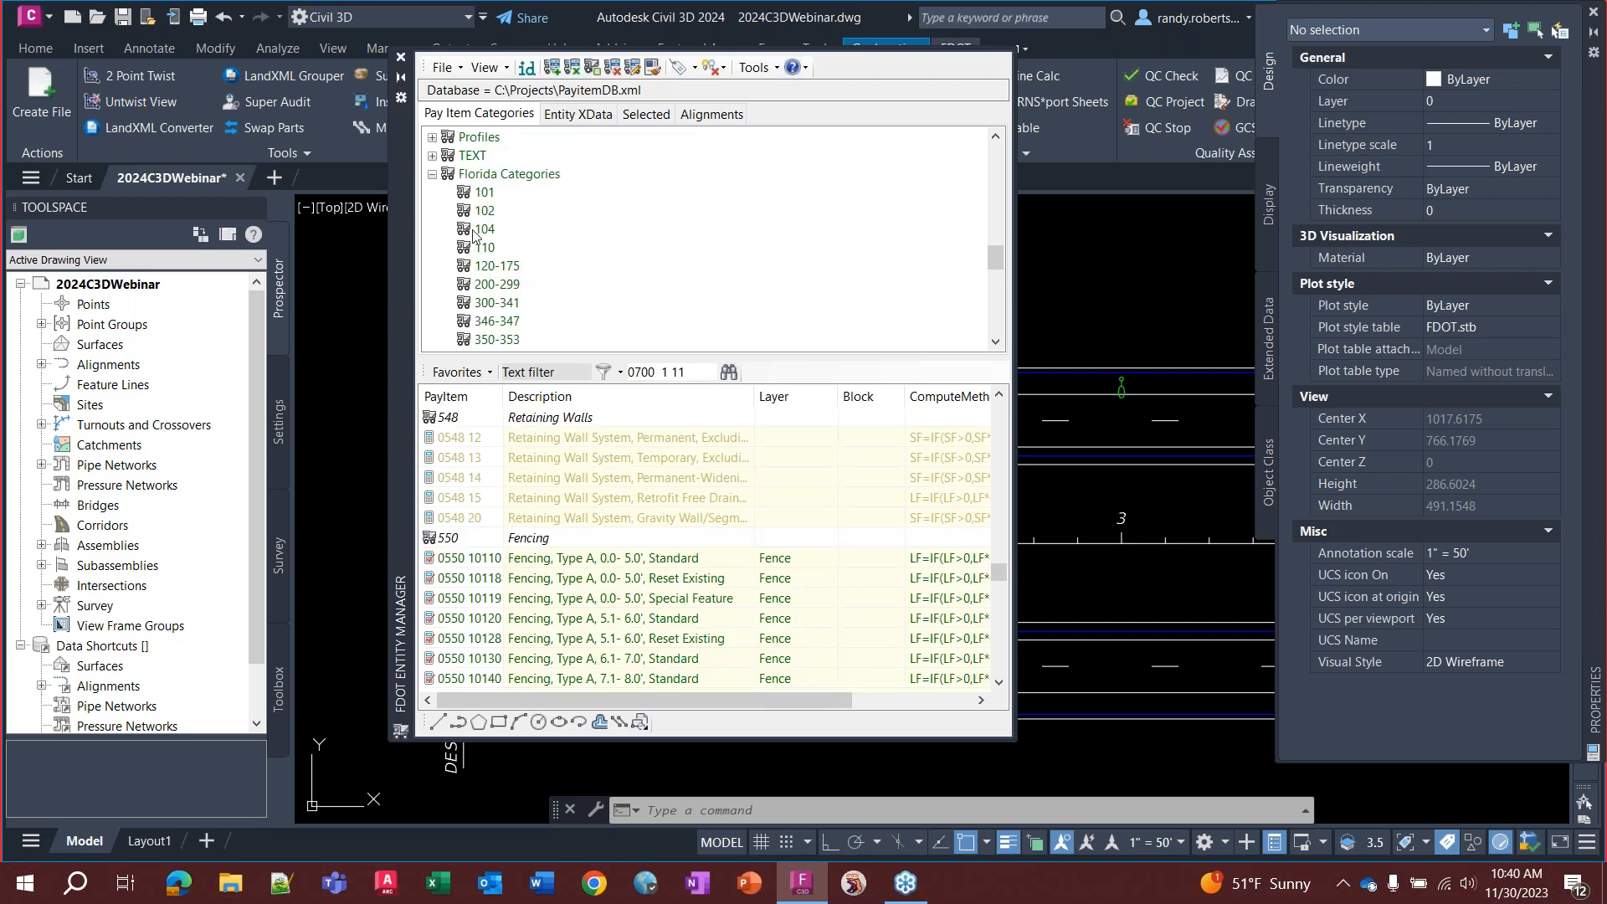
{"action": "left_click", "coordinate": [432, 173]}
{"action": "scroll", "coordinate": [499, 247], "scroll_direction": "up", "scroll_amount": 3}
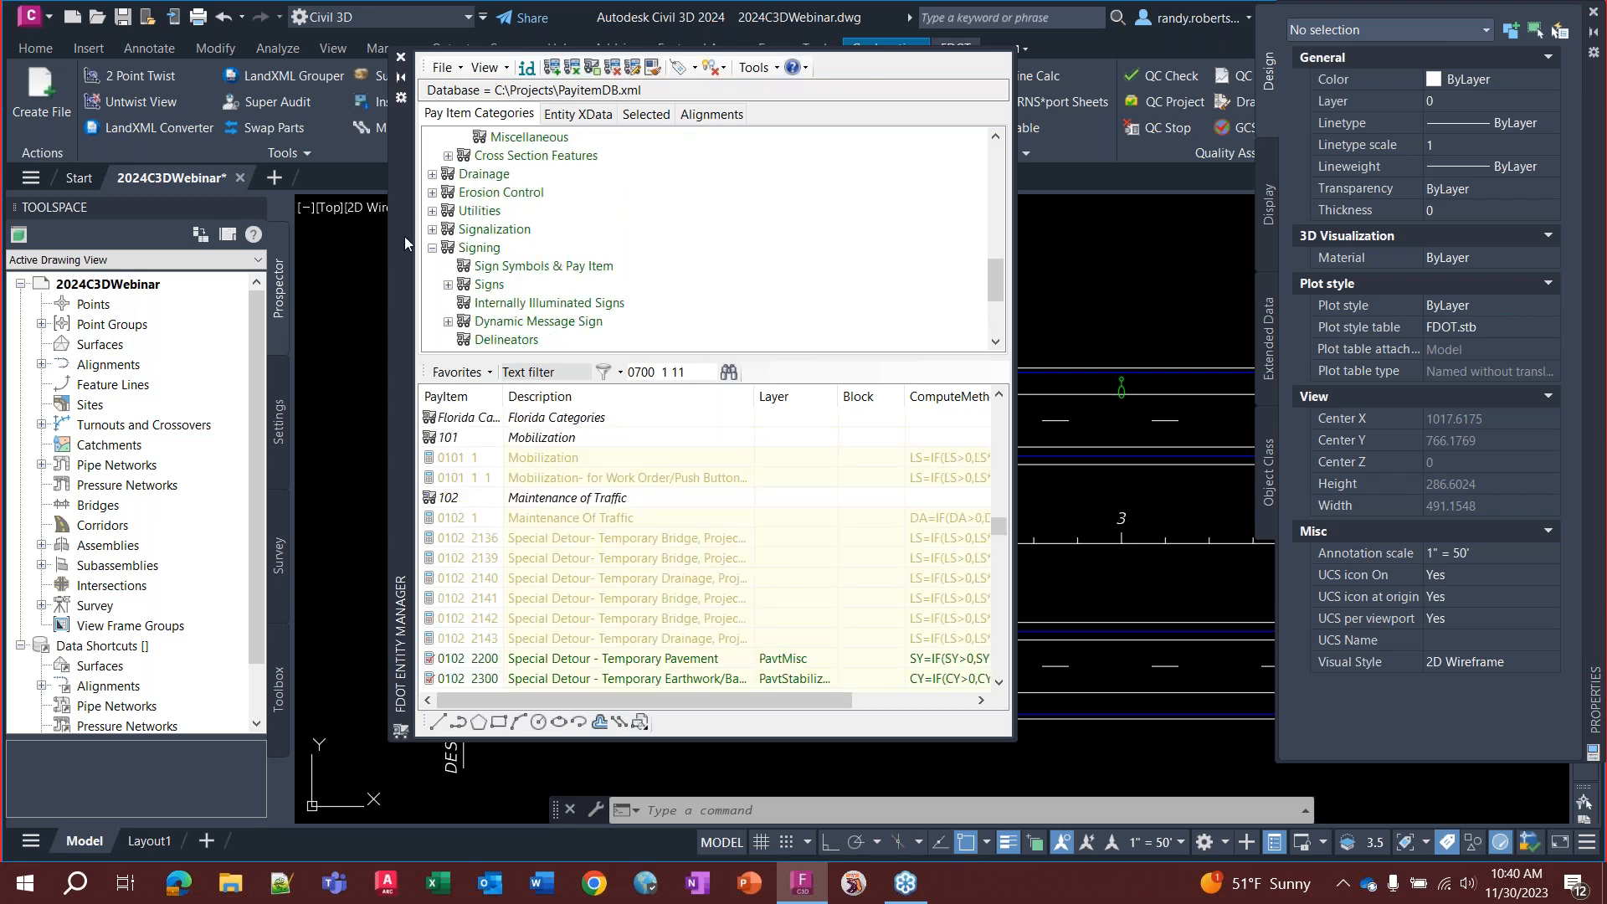
{"action": "left_click", "coordinate": [431, 248]}
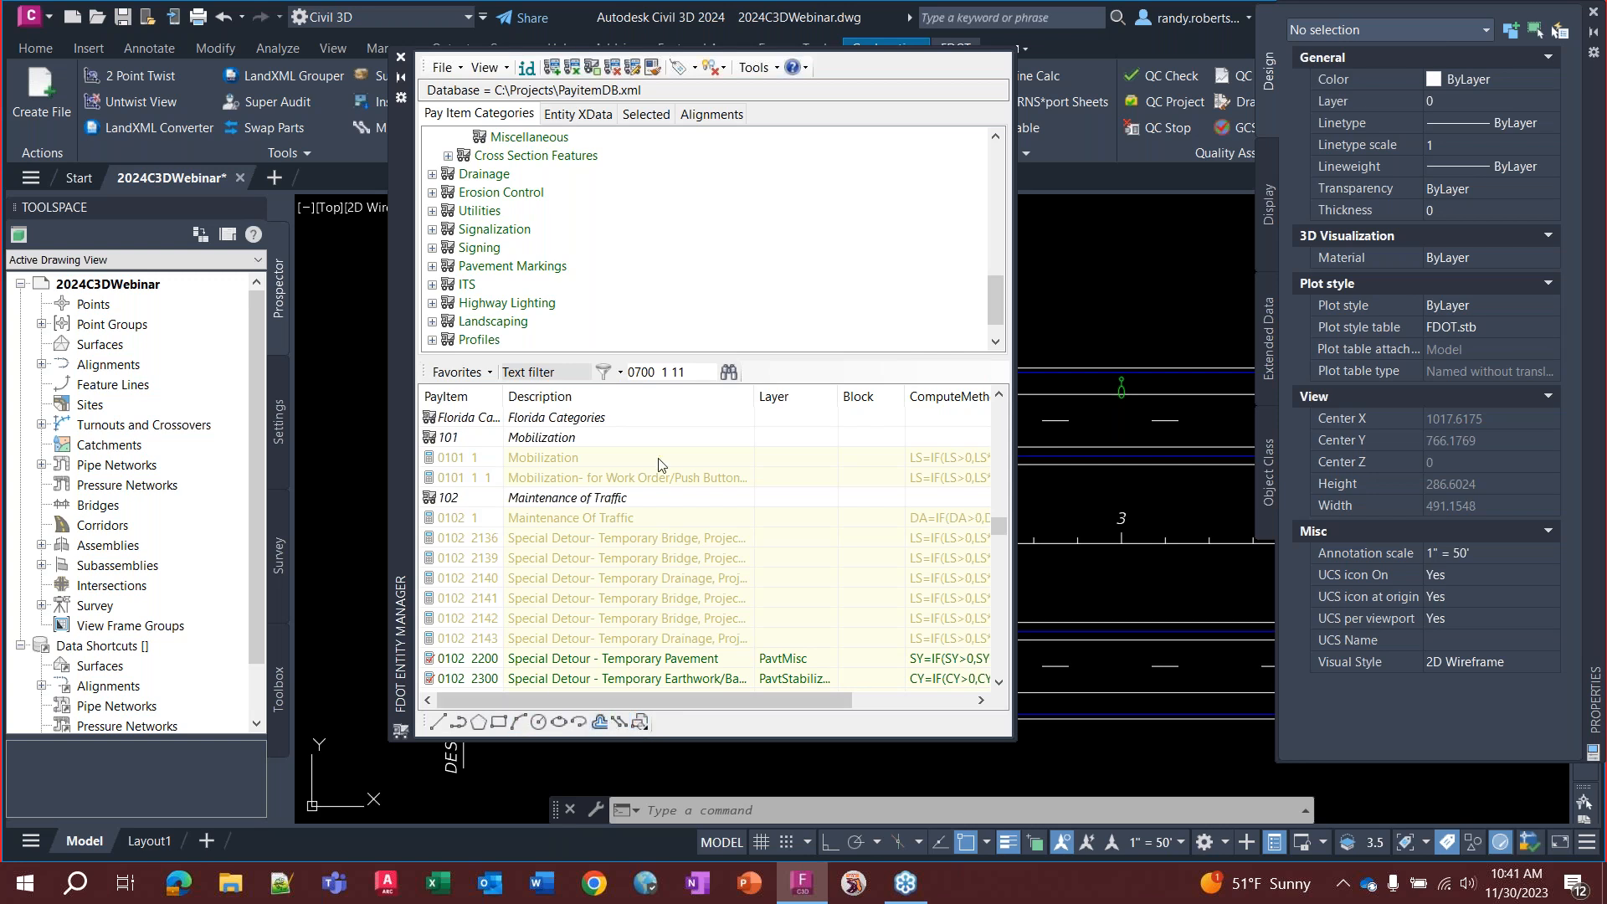
Look through the maintenance of traffic pay items and select 0102 2300, Special Detour - Temporary Earthwork
{"action": "scroll", "coordinate": [575, 532], "scroll_direction": "down", "scroll_amount": 3}
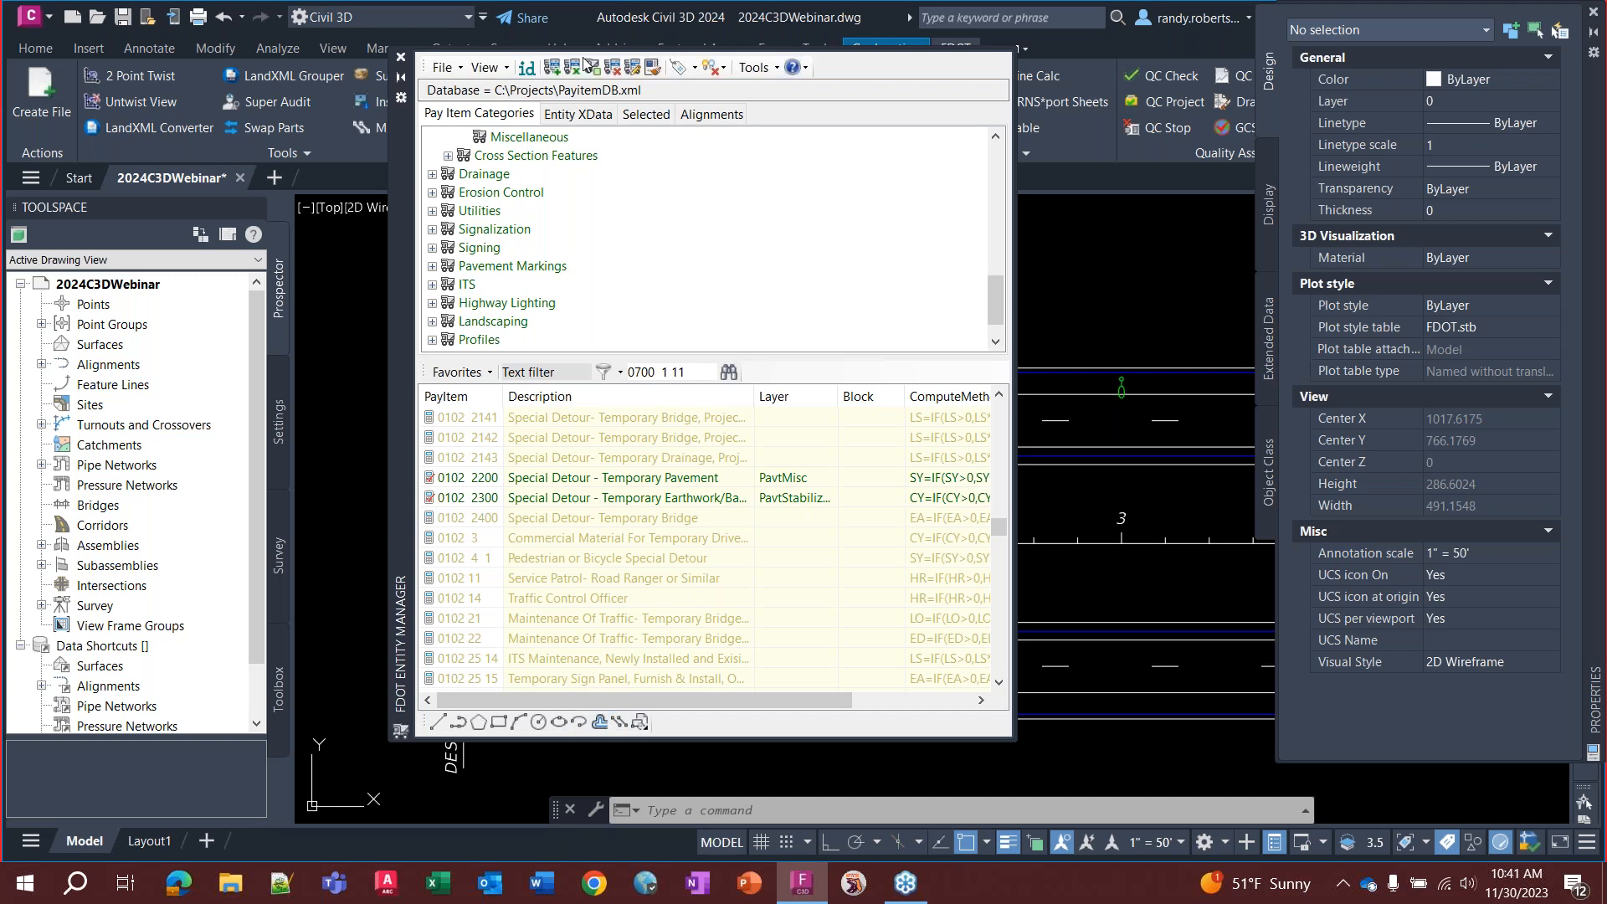
{"action": "scroll", "coordinate": [576, 140], "scroll_direction": "up", "scroll_amount": 3}
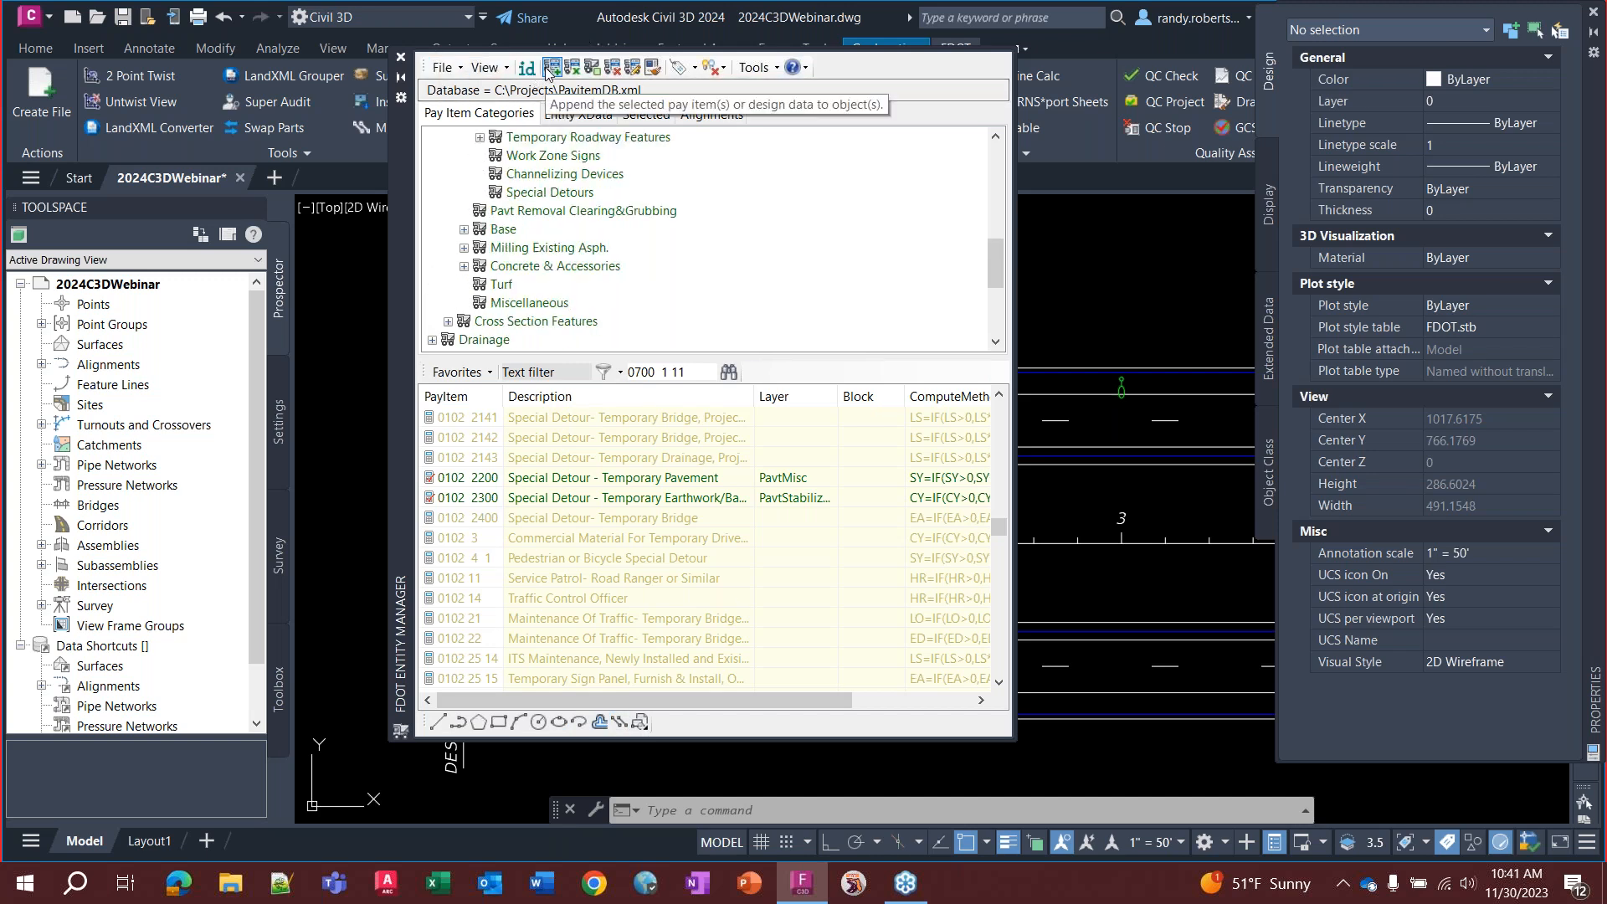
{"action": "left_click", "coordinate": [550, 518]}
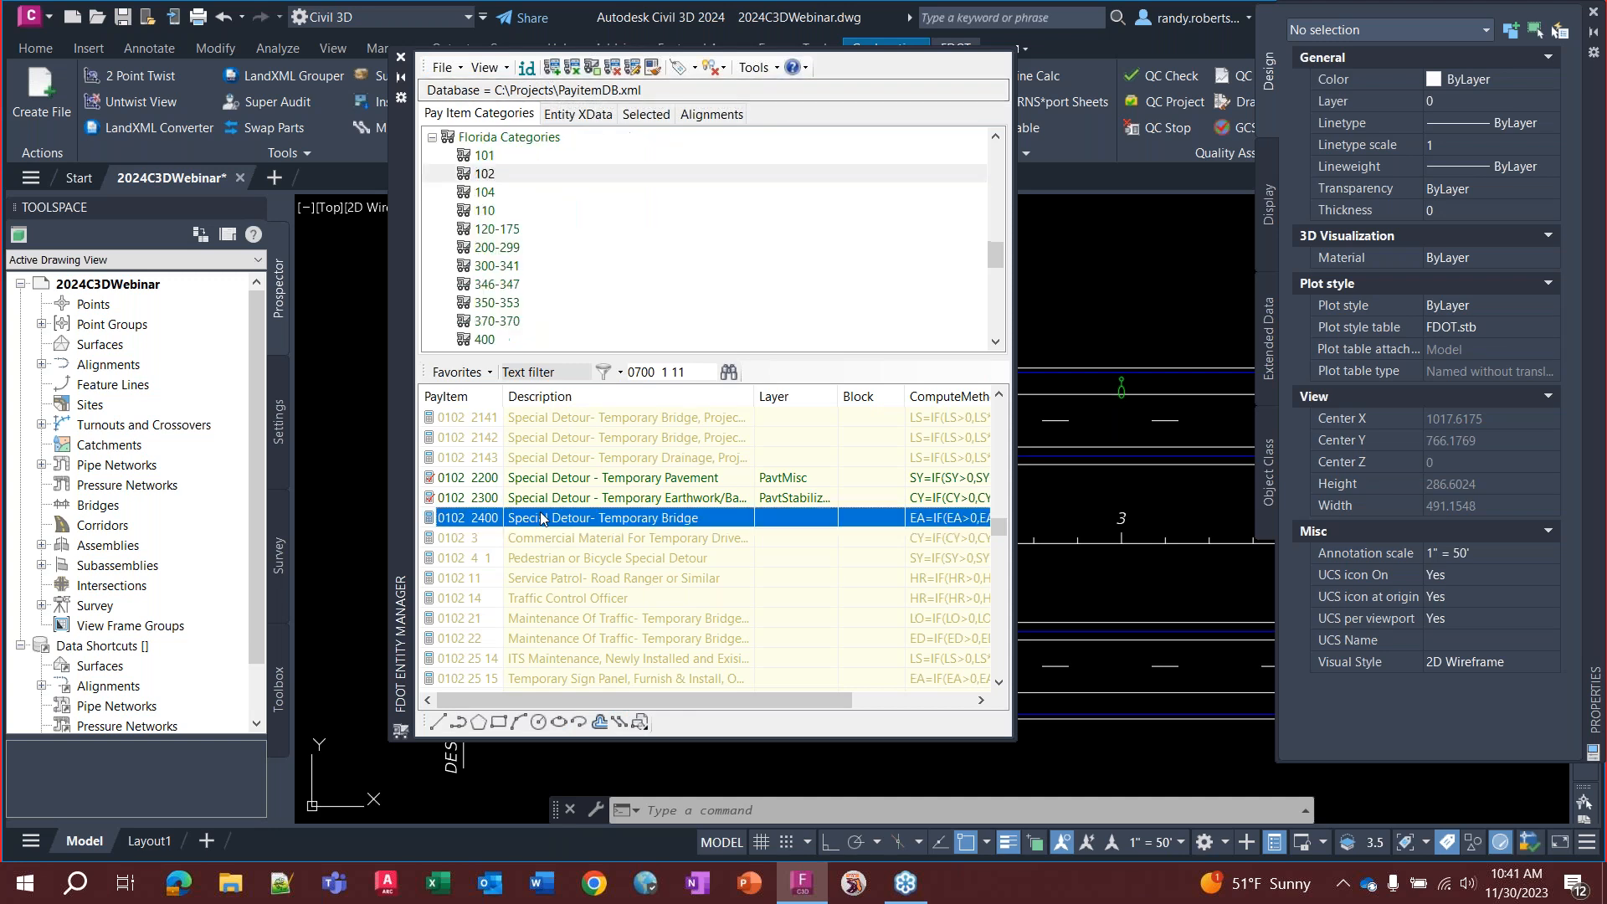
{"action": "left_click", "coordinate": [550, 499]}
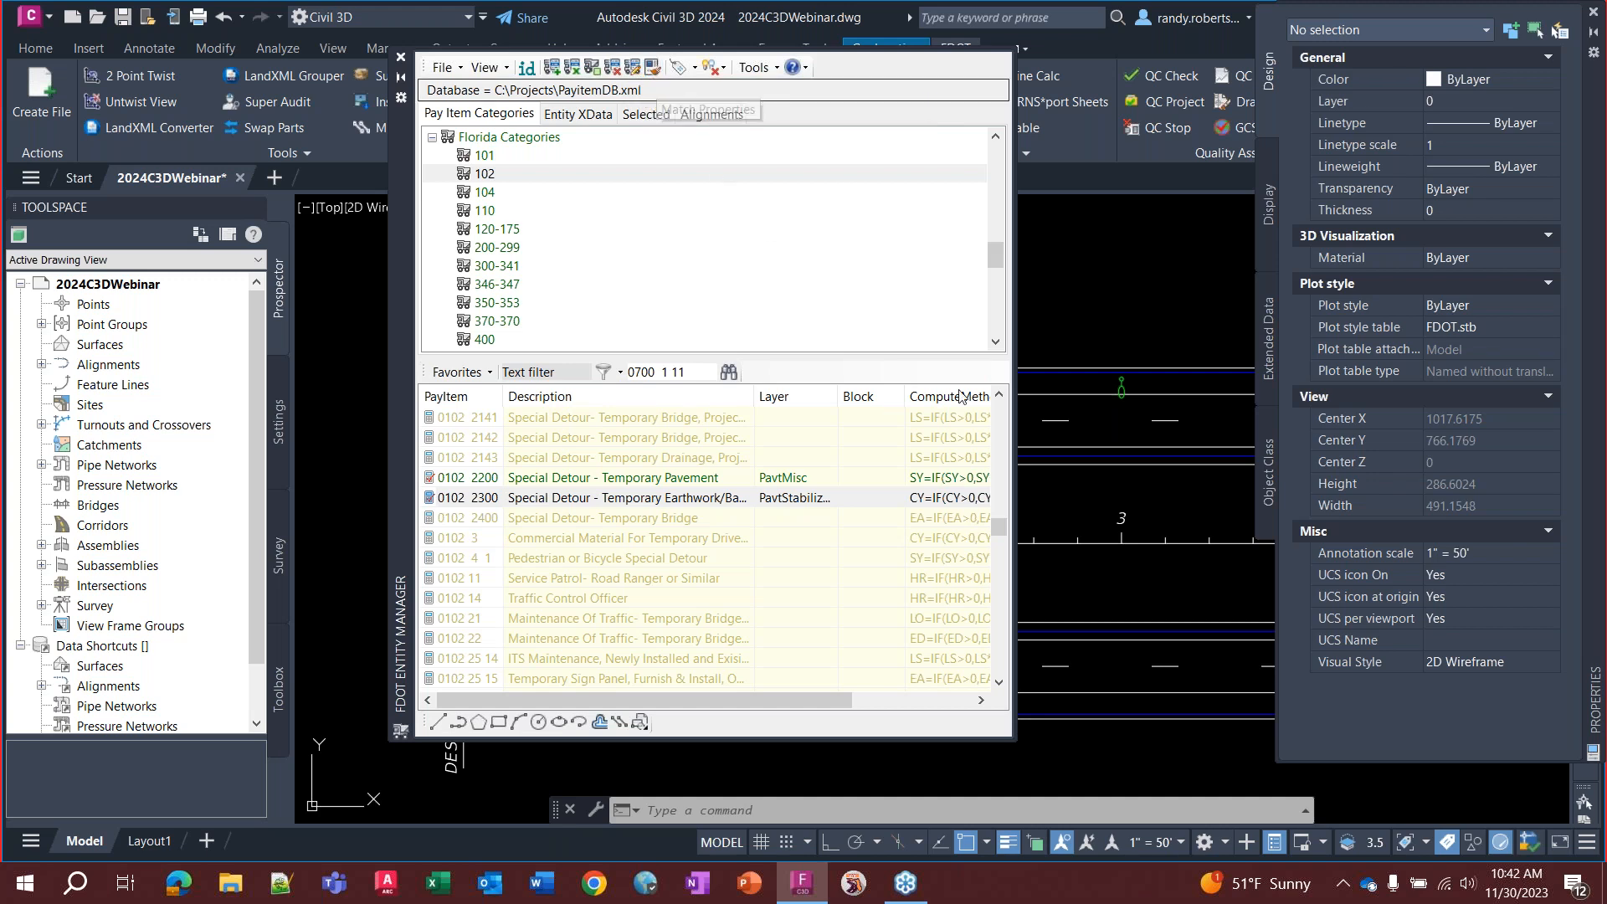
Disable docking for the FDOT Entity Manager and place it over the Toolspace, clear of the roadway
{"action": "scroll", "coordinate": [1074, 360], "scroll_direction": "down", "scroll_amount": 2}
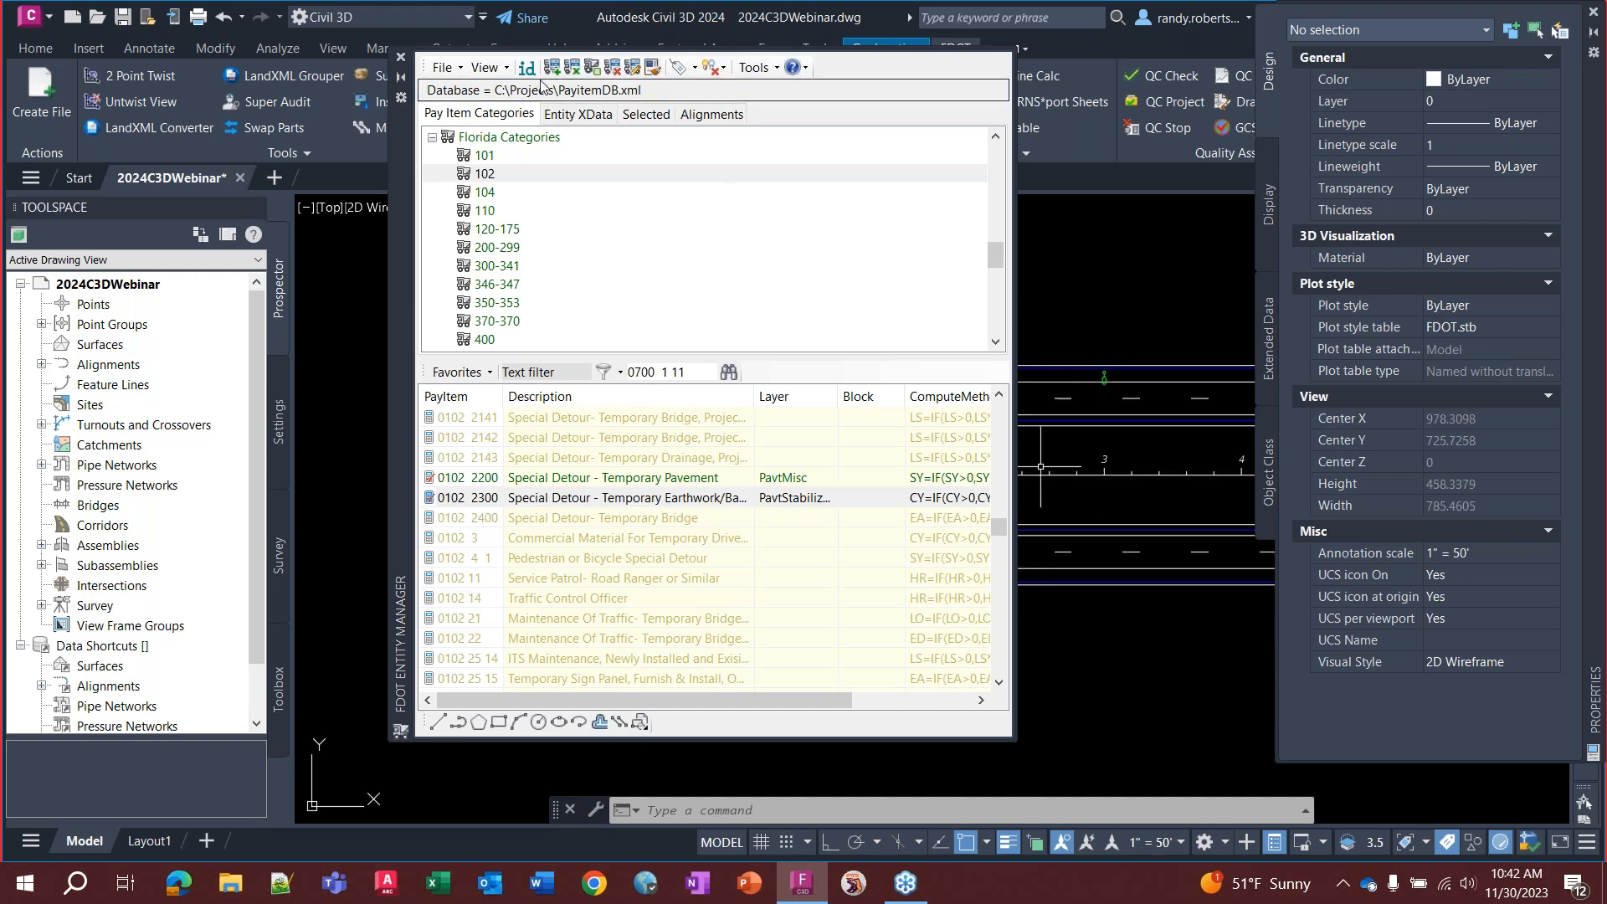
{"action": "double_click", "coordinate": [397, 225]}
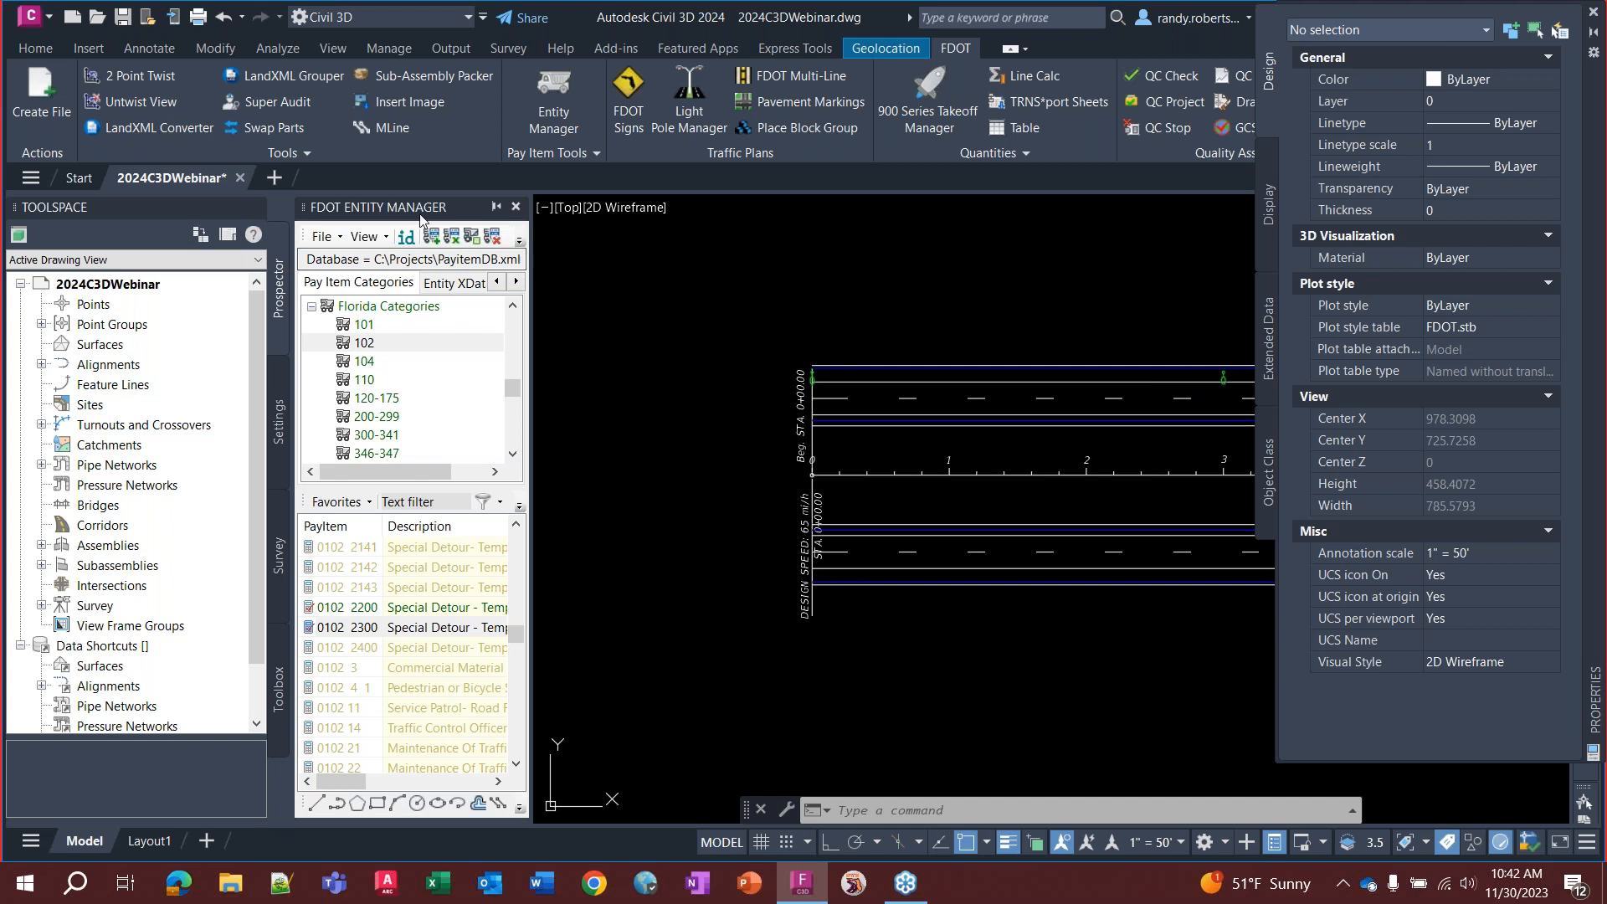
{"action": "right_click", "coordinate": [464, 211]}
{"action": "left_click", "coordinate": [519, 241]}
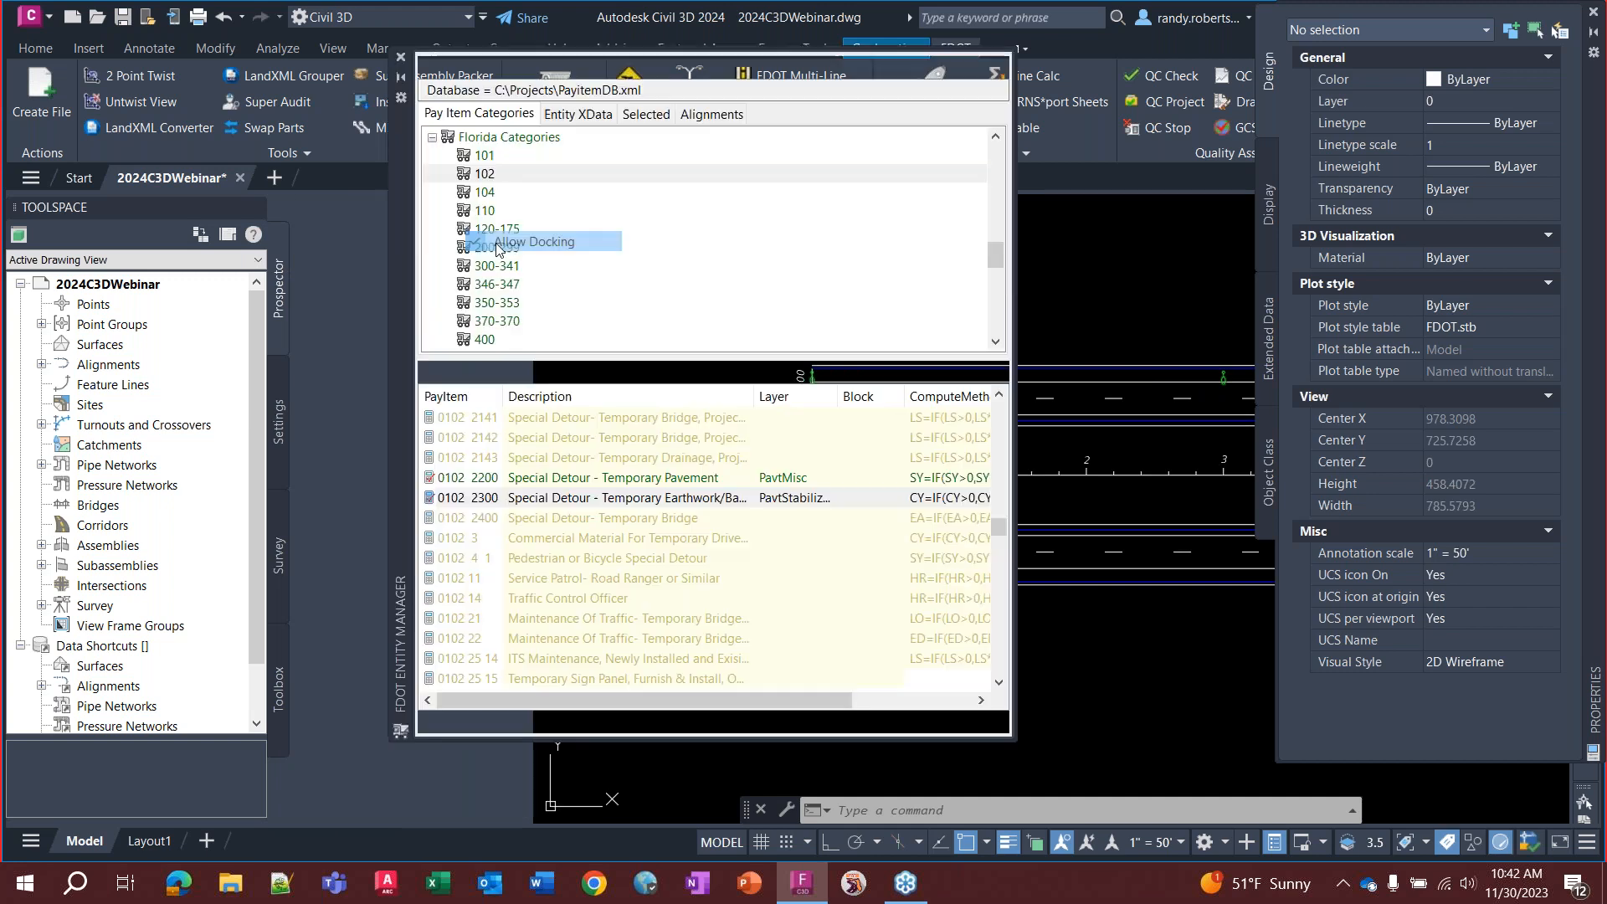
{"action": "mouse_move", "coordinate": [400, 163]}
{"action": "left_mouse_down"}
{"action": "mouse_move", "coordinate": [191, 163]}
{"action": "mouse_move", "coordinate": [103, 243]}
{"action": "left_mouse_up"}
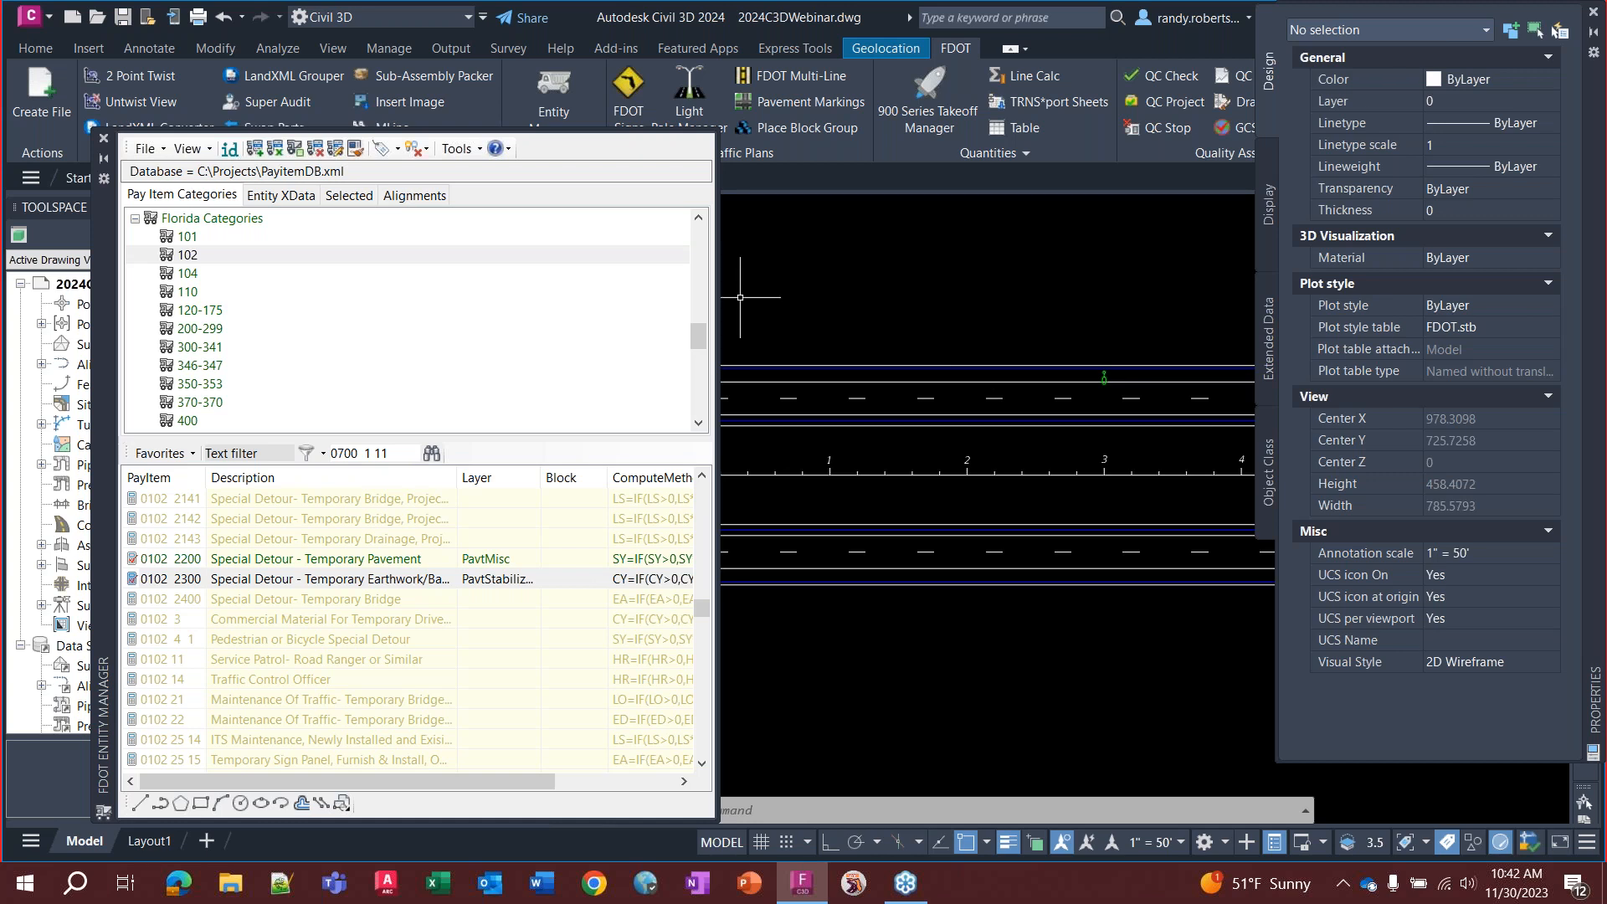
Draw a single, nearly horizontal line above the upper roadway edge, just before station 2
{"action": "scroll", "coordinate": [874, 335], "scroll_direction": "up", "scroll_amount": 4}
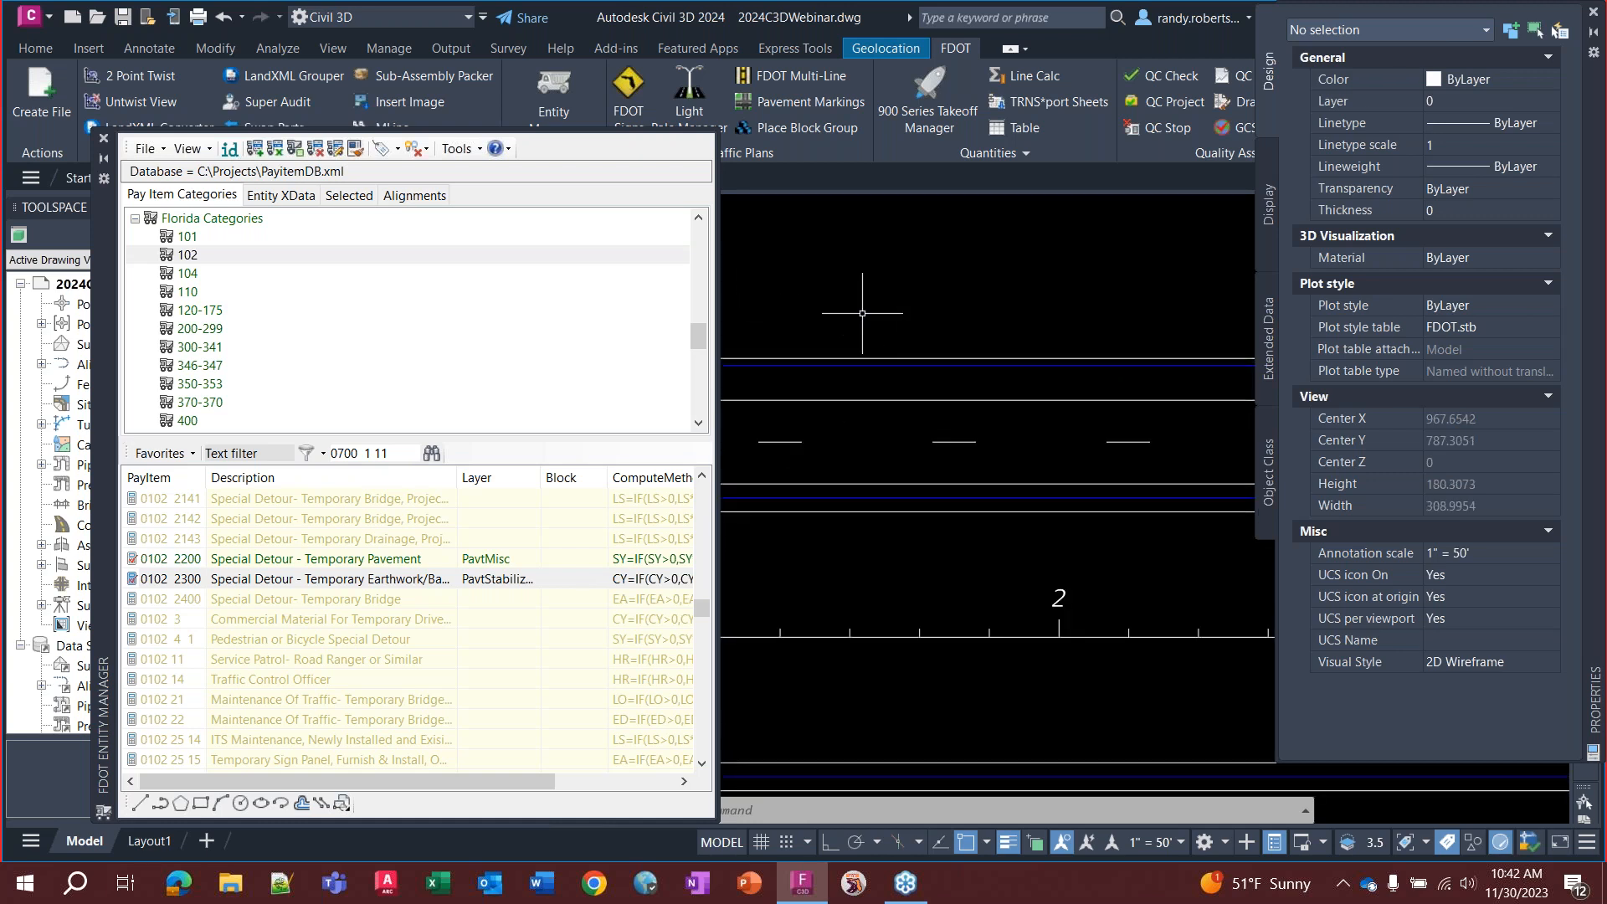
{"action": "type", "text": "l"}
{"action": "key", "text": "Return"}
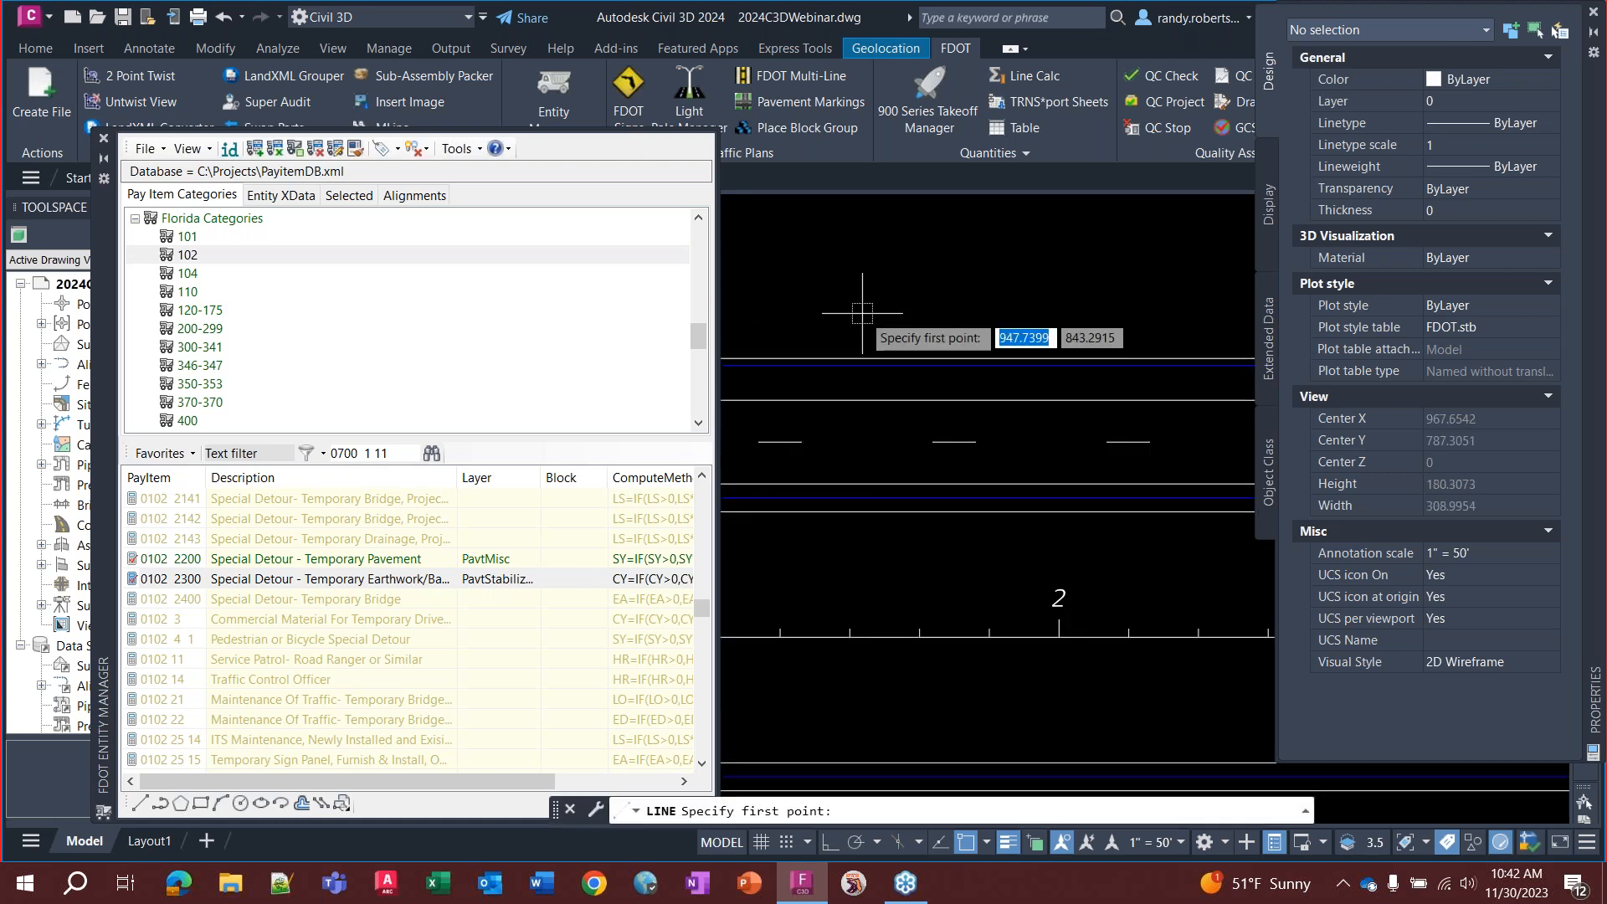
{"action": "left_click", "coordinate": [793, 289]}
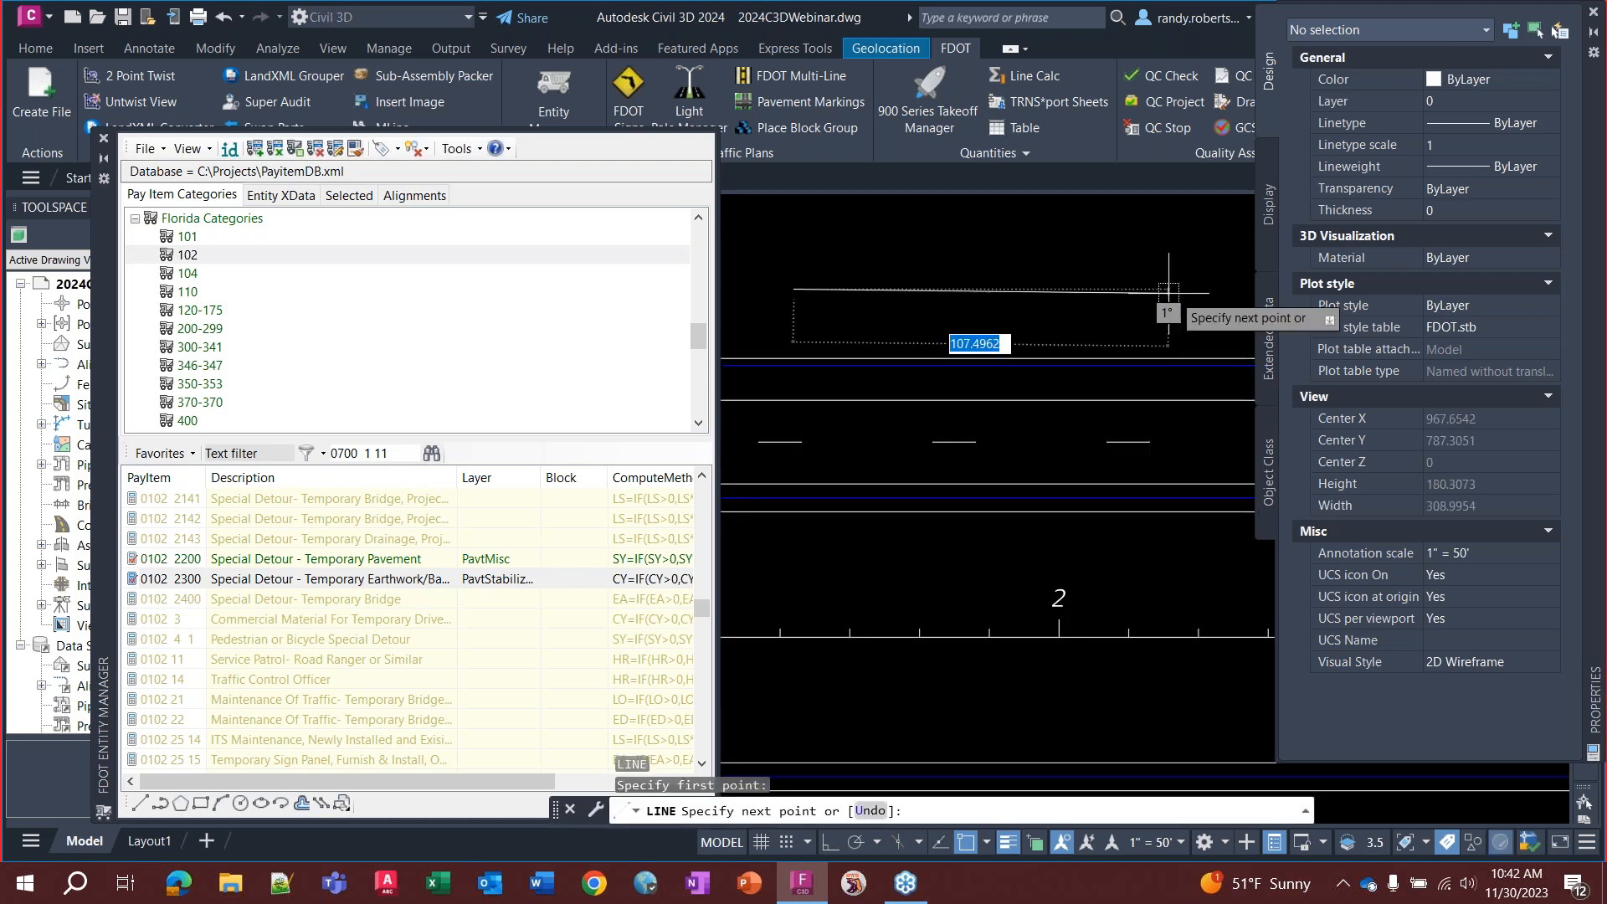
{"action": "right_click", "coordinate": [1205, 319]}
{"action": "left_click", "coordinate": [1223, 329]}
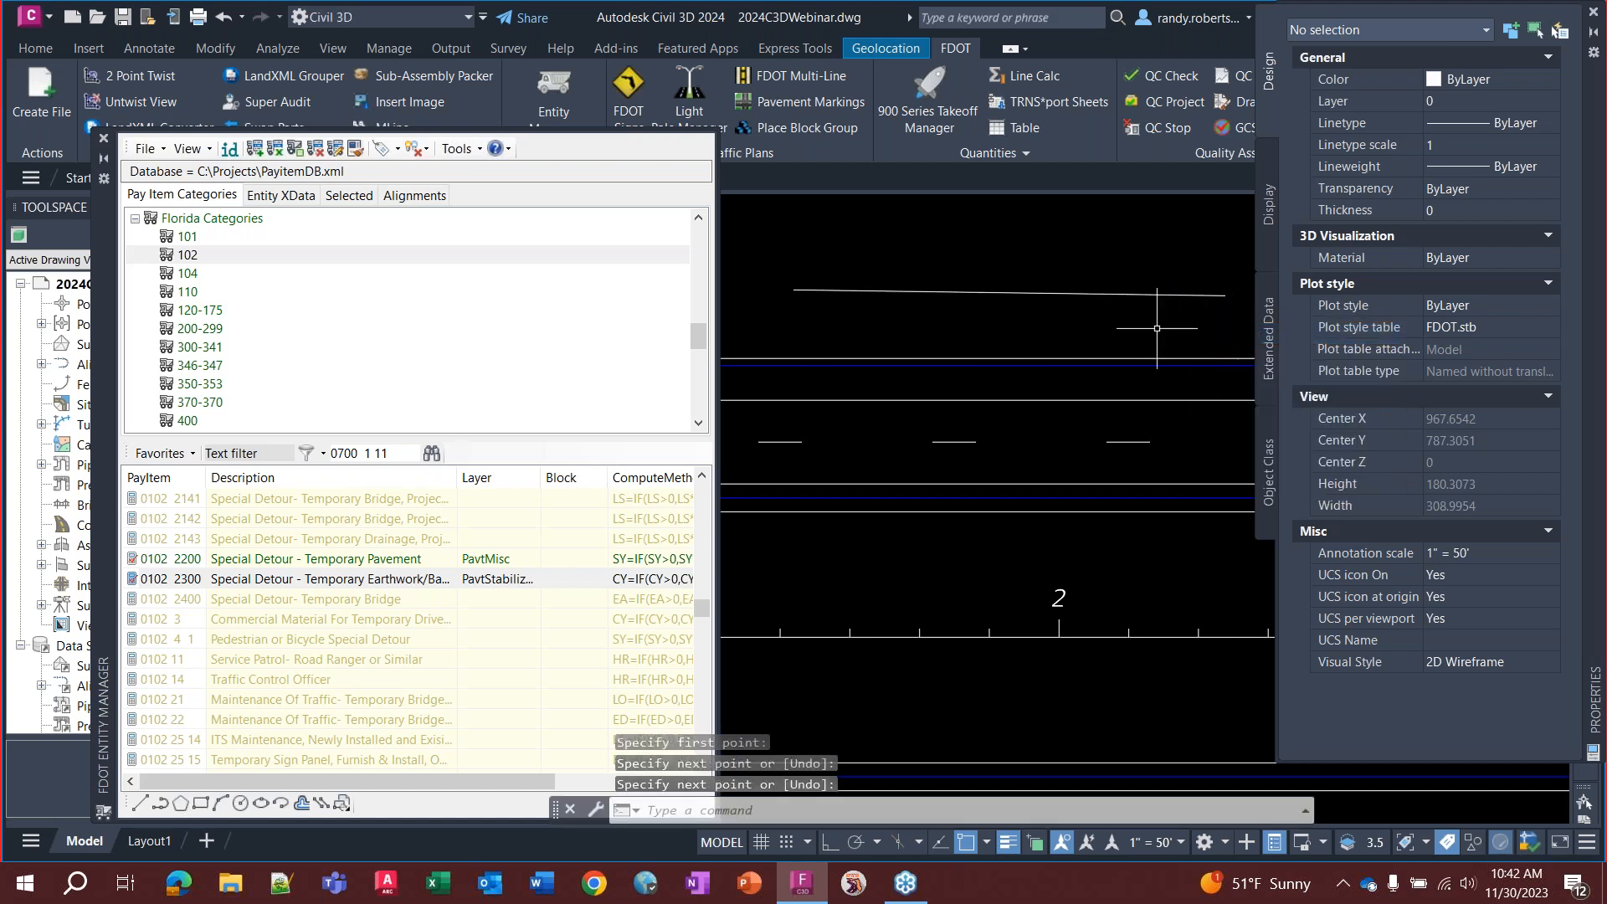
Match the new line's properties to the dashed lane stripe in the upper roadway with the Entity Manager
{"action": "left_click", "coordinate": [353, 151]}
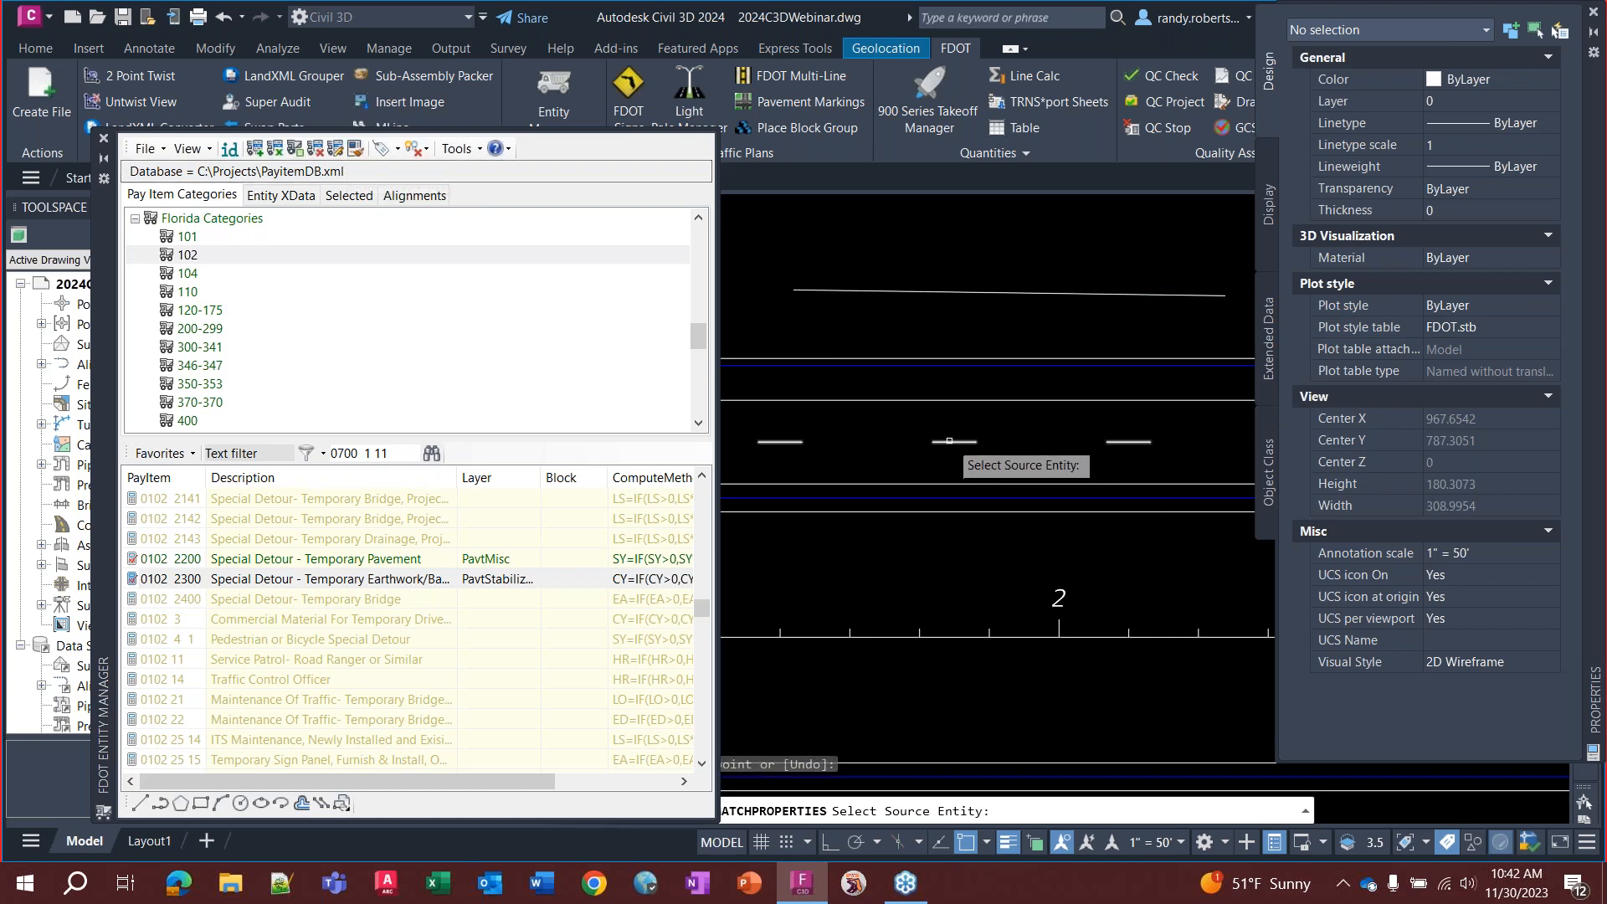
{"action": "left_click", "coordinate": [949, 441]}
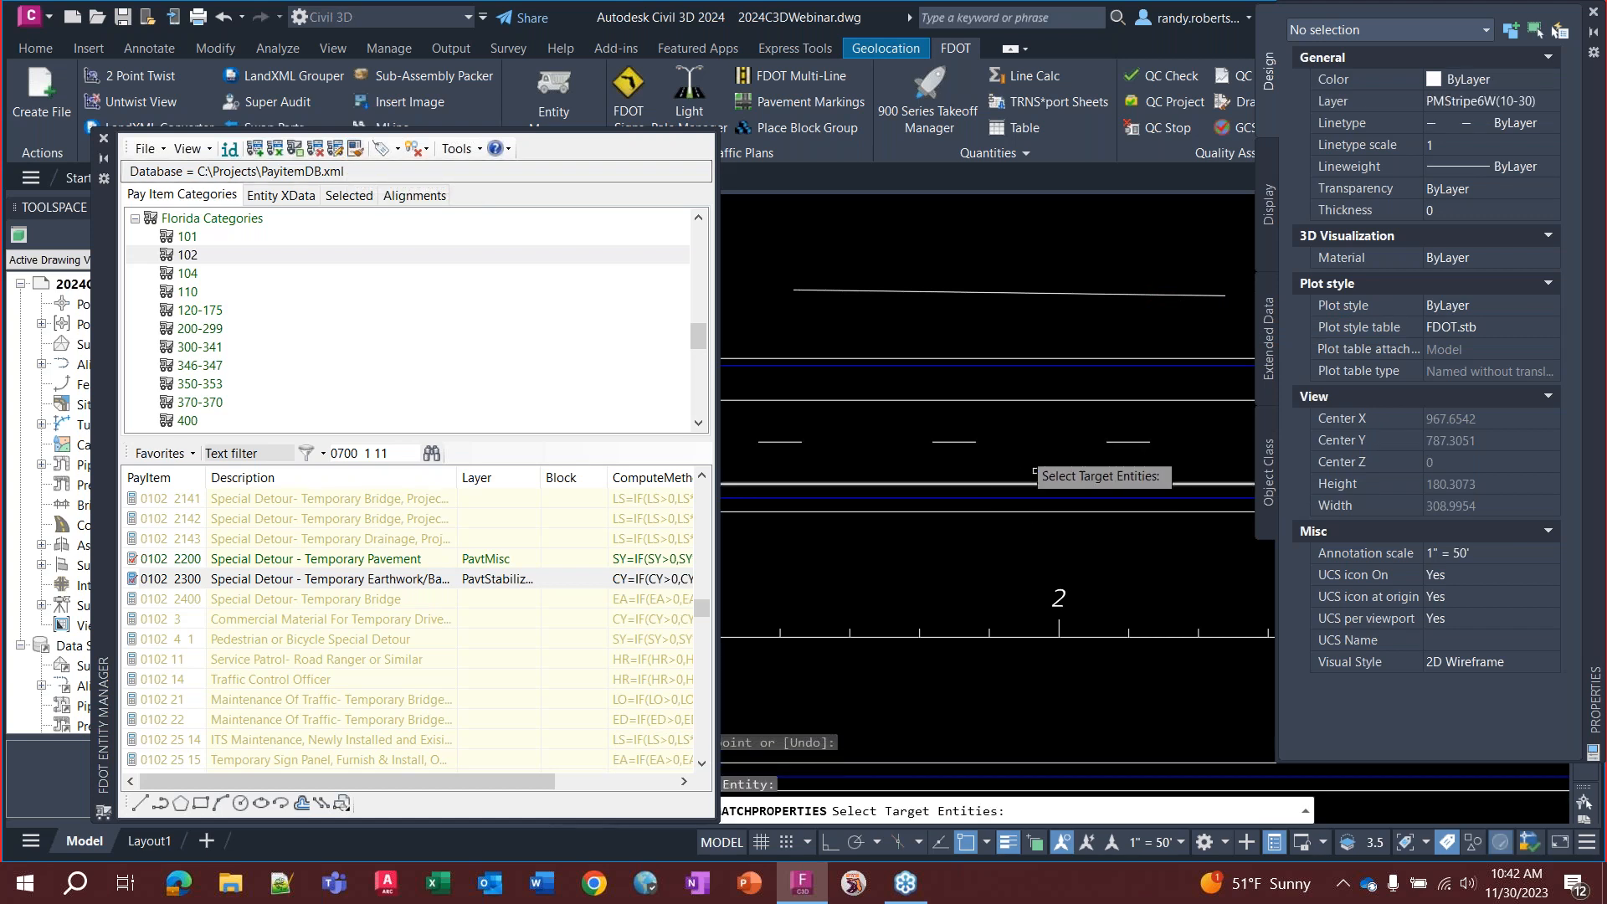
{"action": "left_click", "coordinate": [984, 290]}
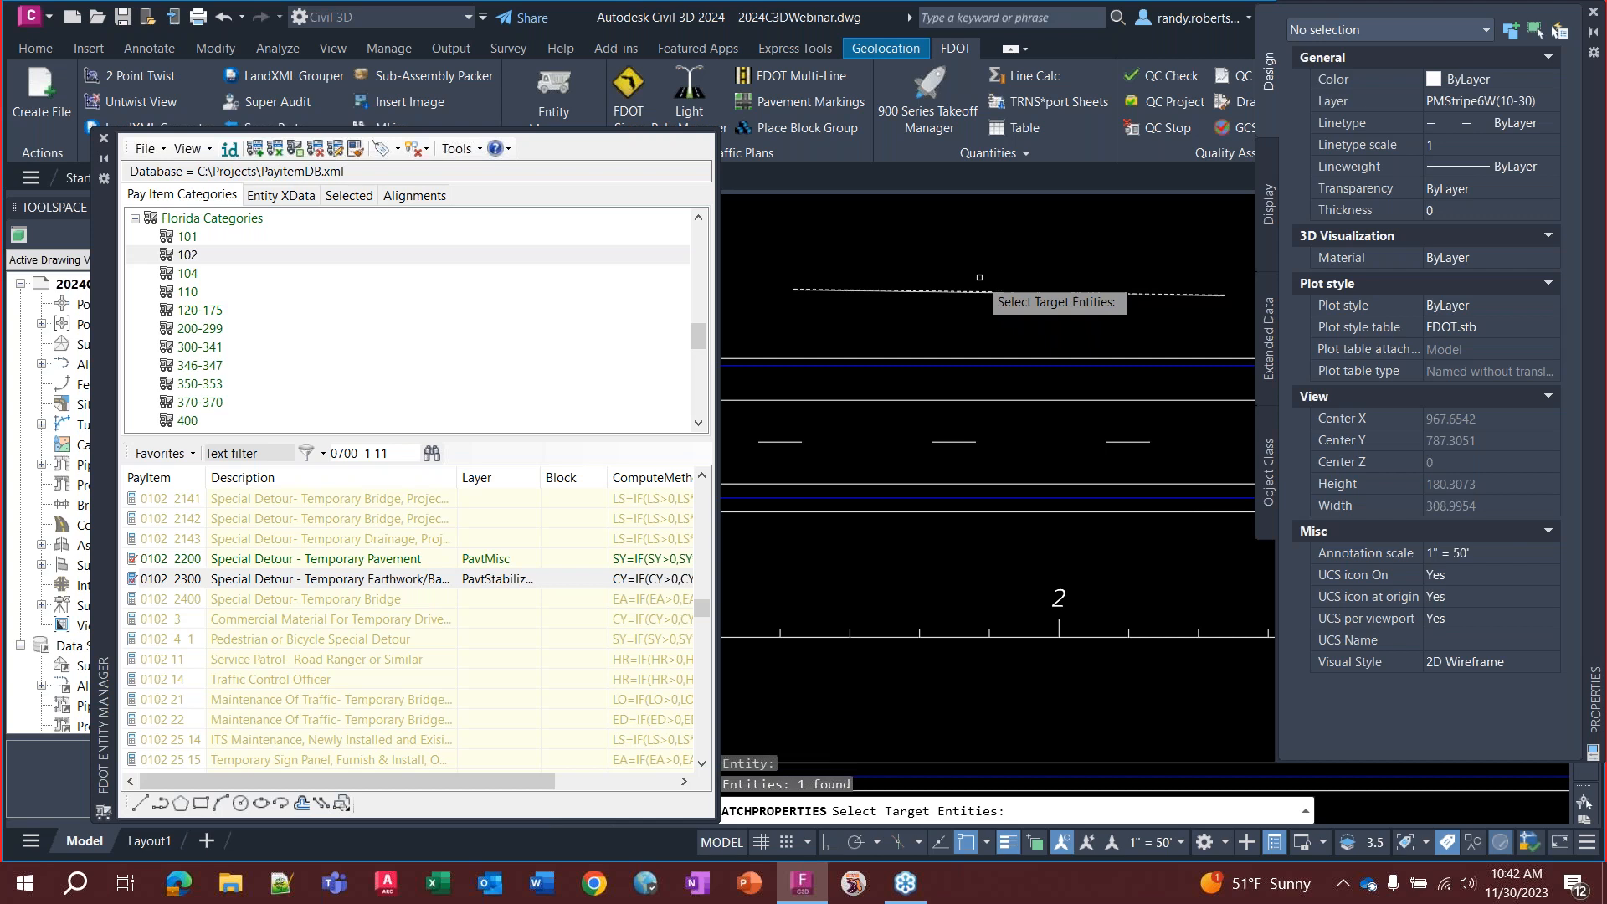
{"action": "key", "text": "Return"}
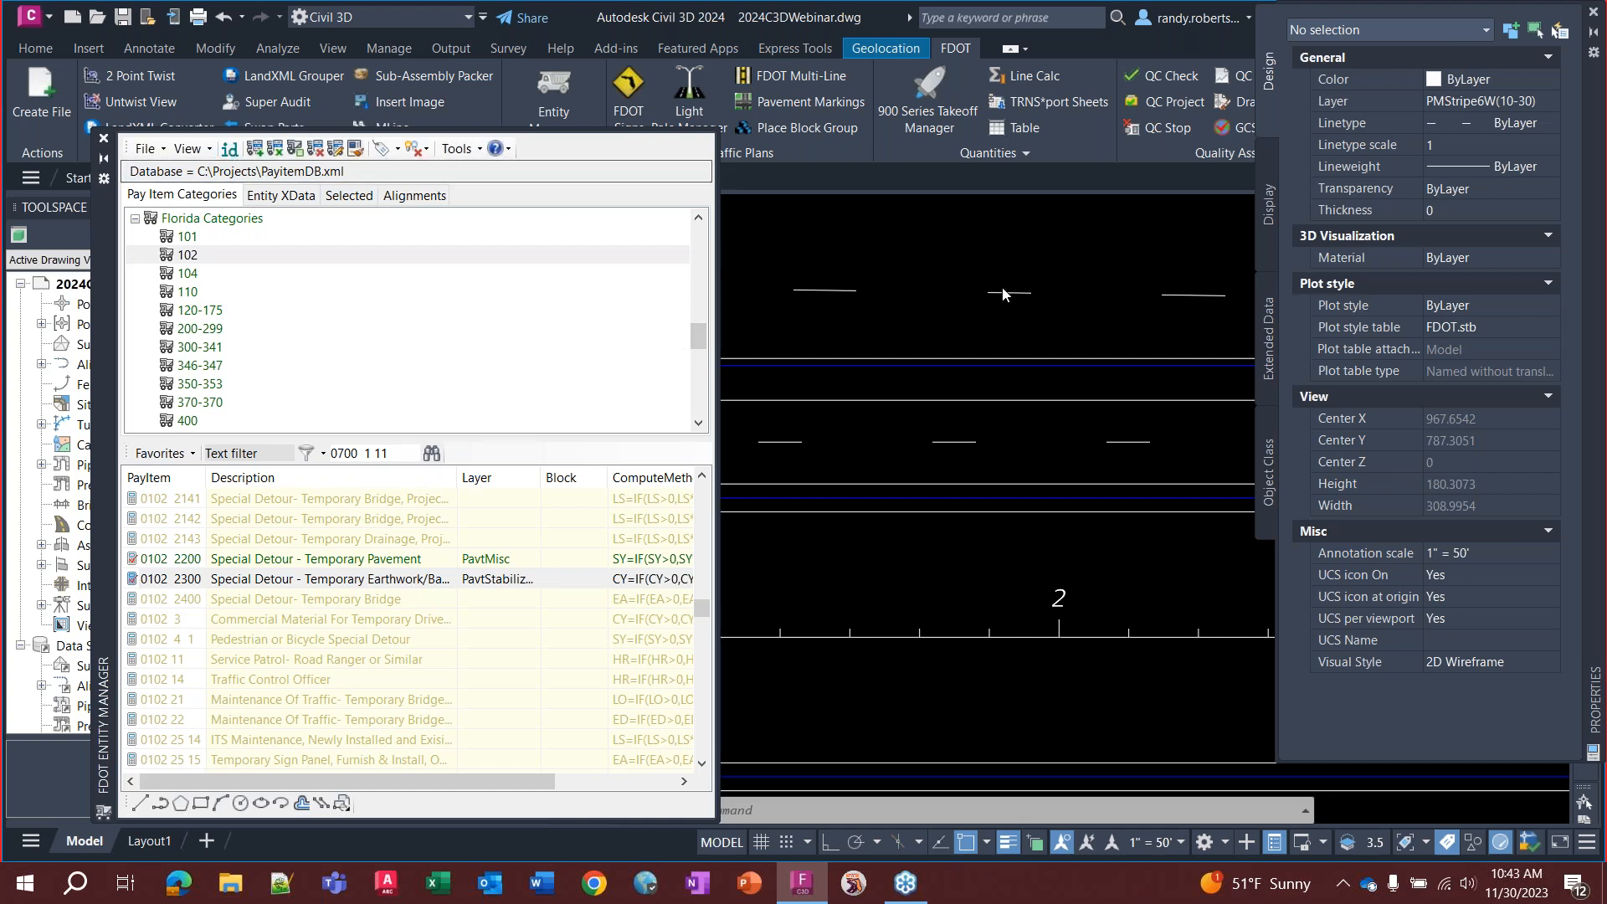
Highlight the drawing objects that carry the selected pay item, and clear the highlight
{"action": "left_click", "coordinate": [396, 149]}
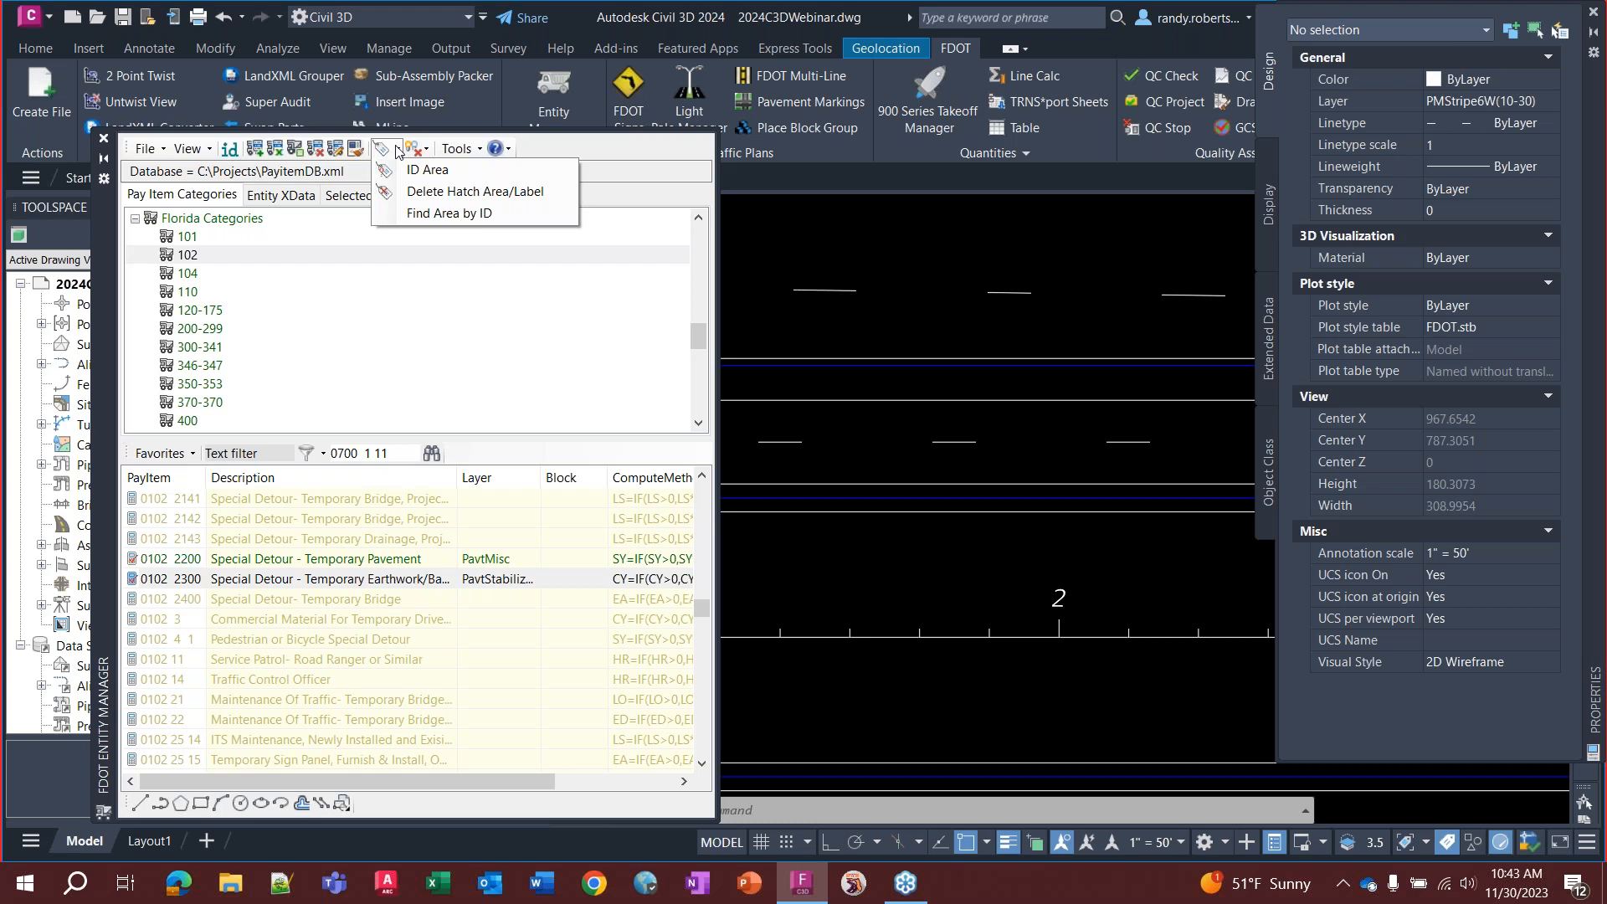
{"action": "left_click", "coordinate": [427, 149]}
{"action": "left_click", "coordinate": [427, 149]}
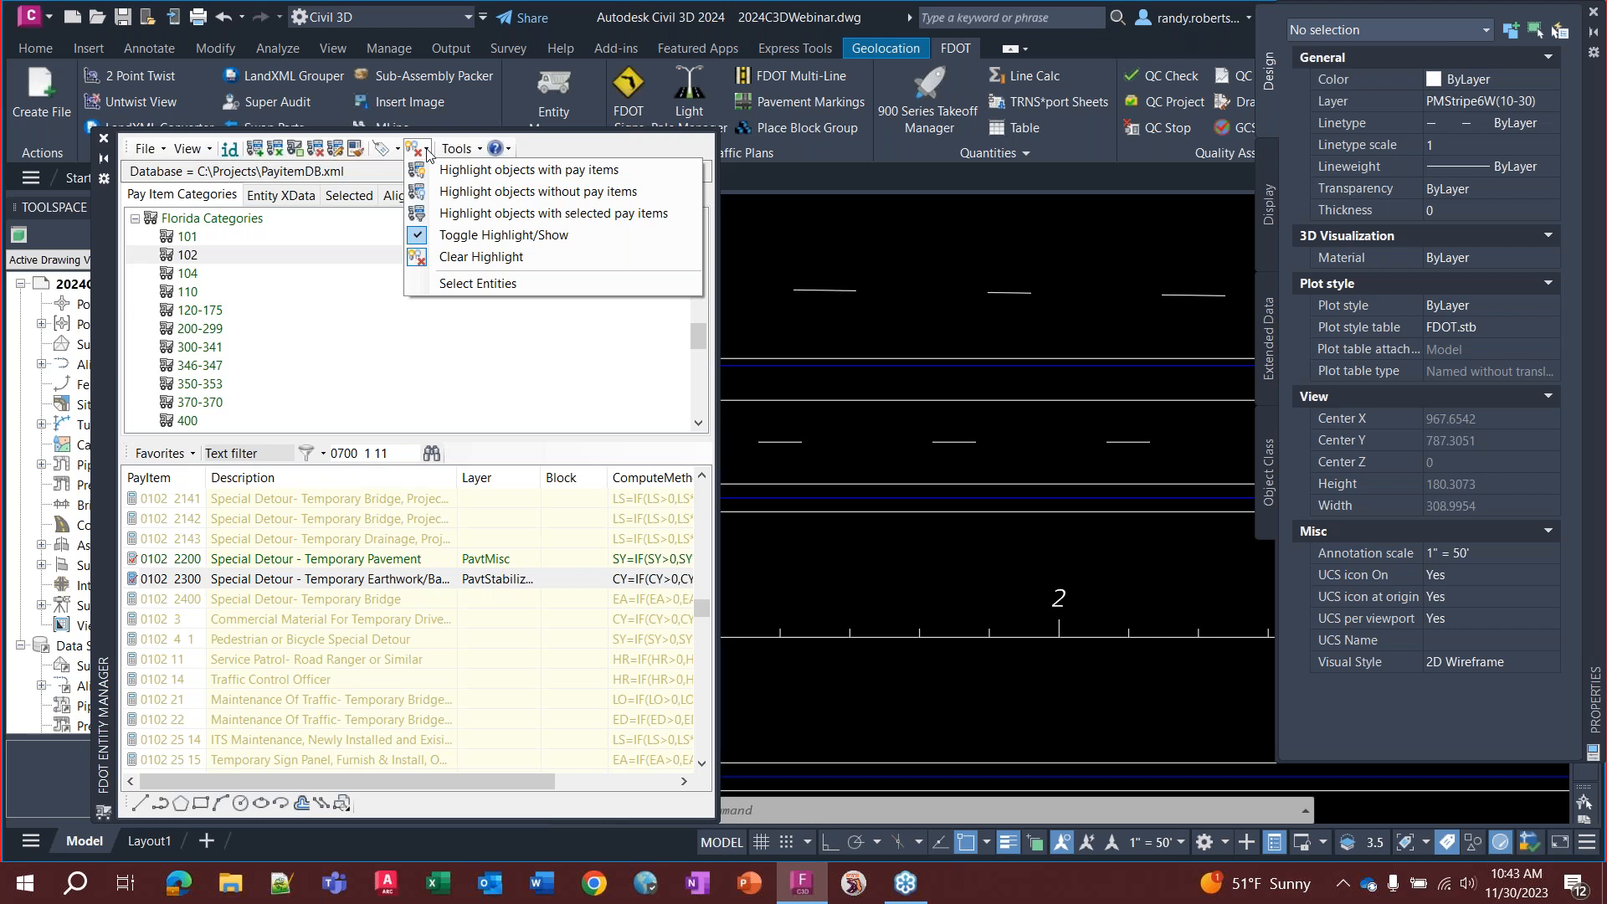
{"action": "left_click", "coordinate": [550, 214]}
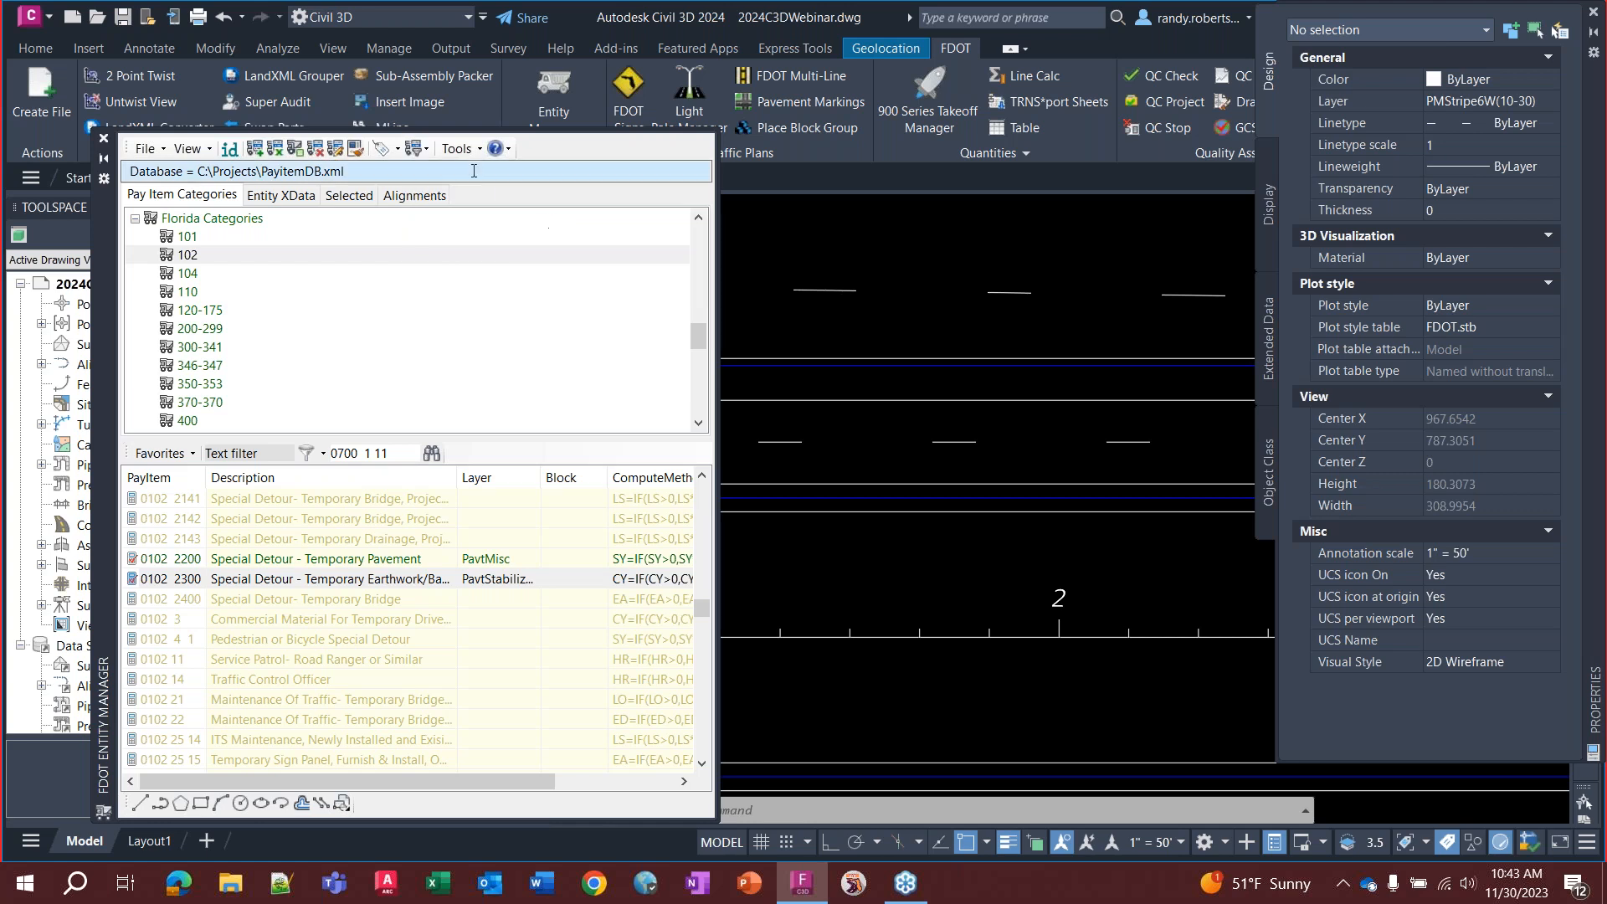
{"action": "left_click", "coordinate": [417, 148]}
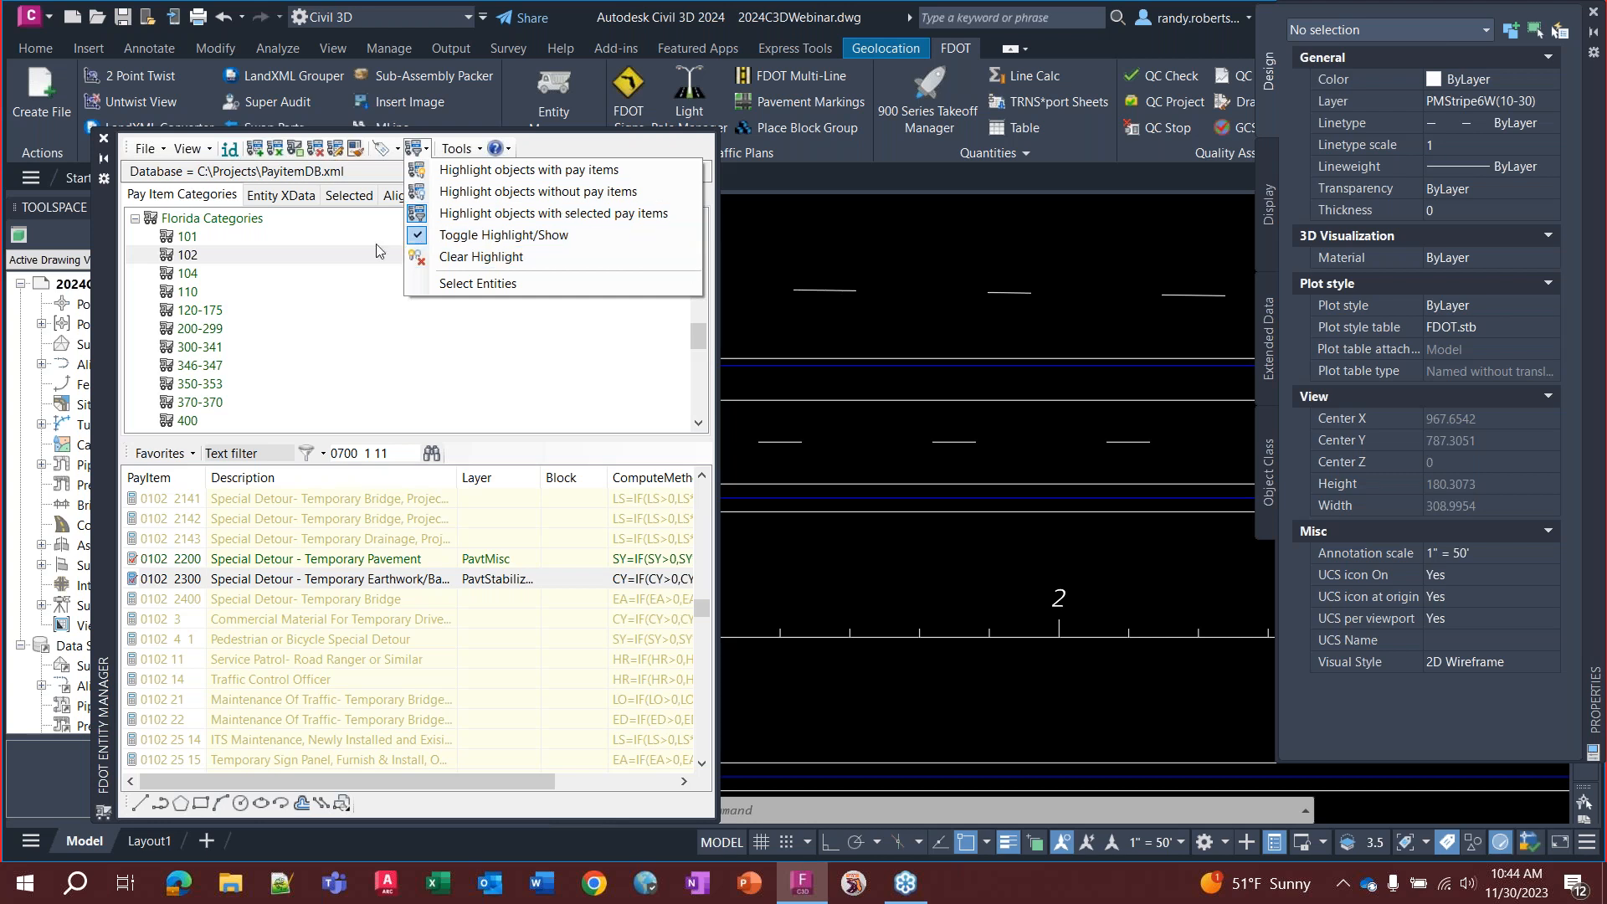
{"action": "left_click", "coordinate": [479, 258]}
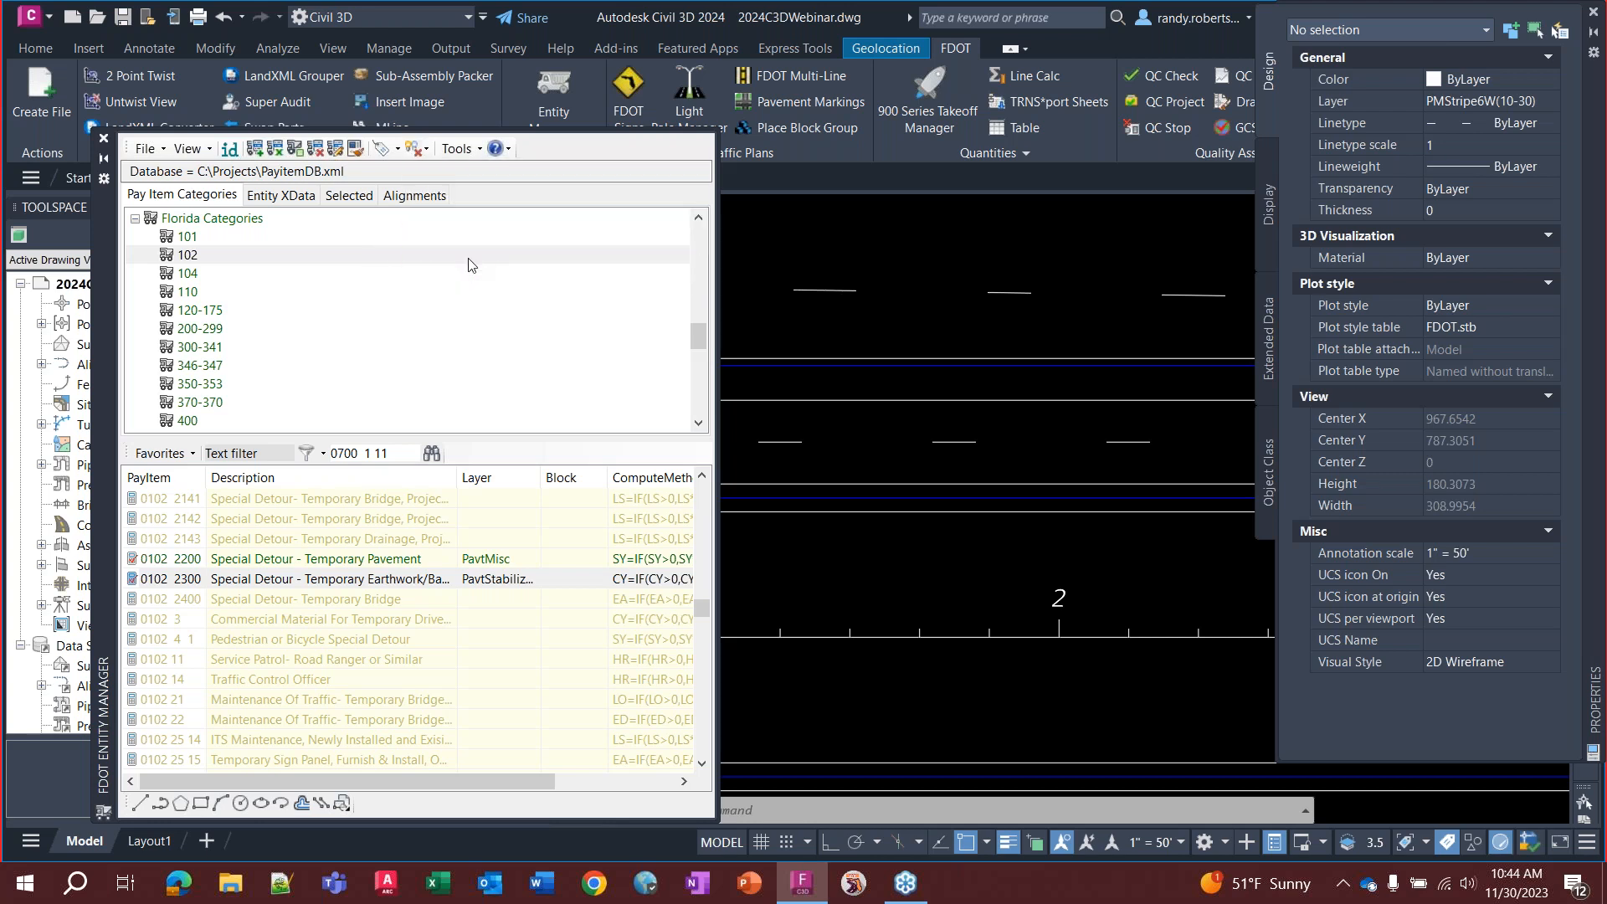
{"action": "left_click", "coordinate": [428, 149]}
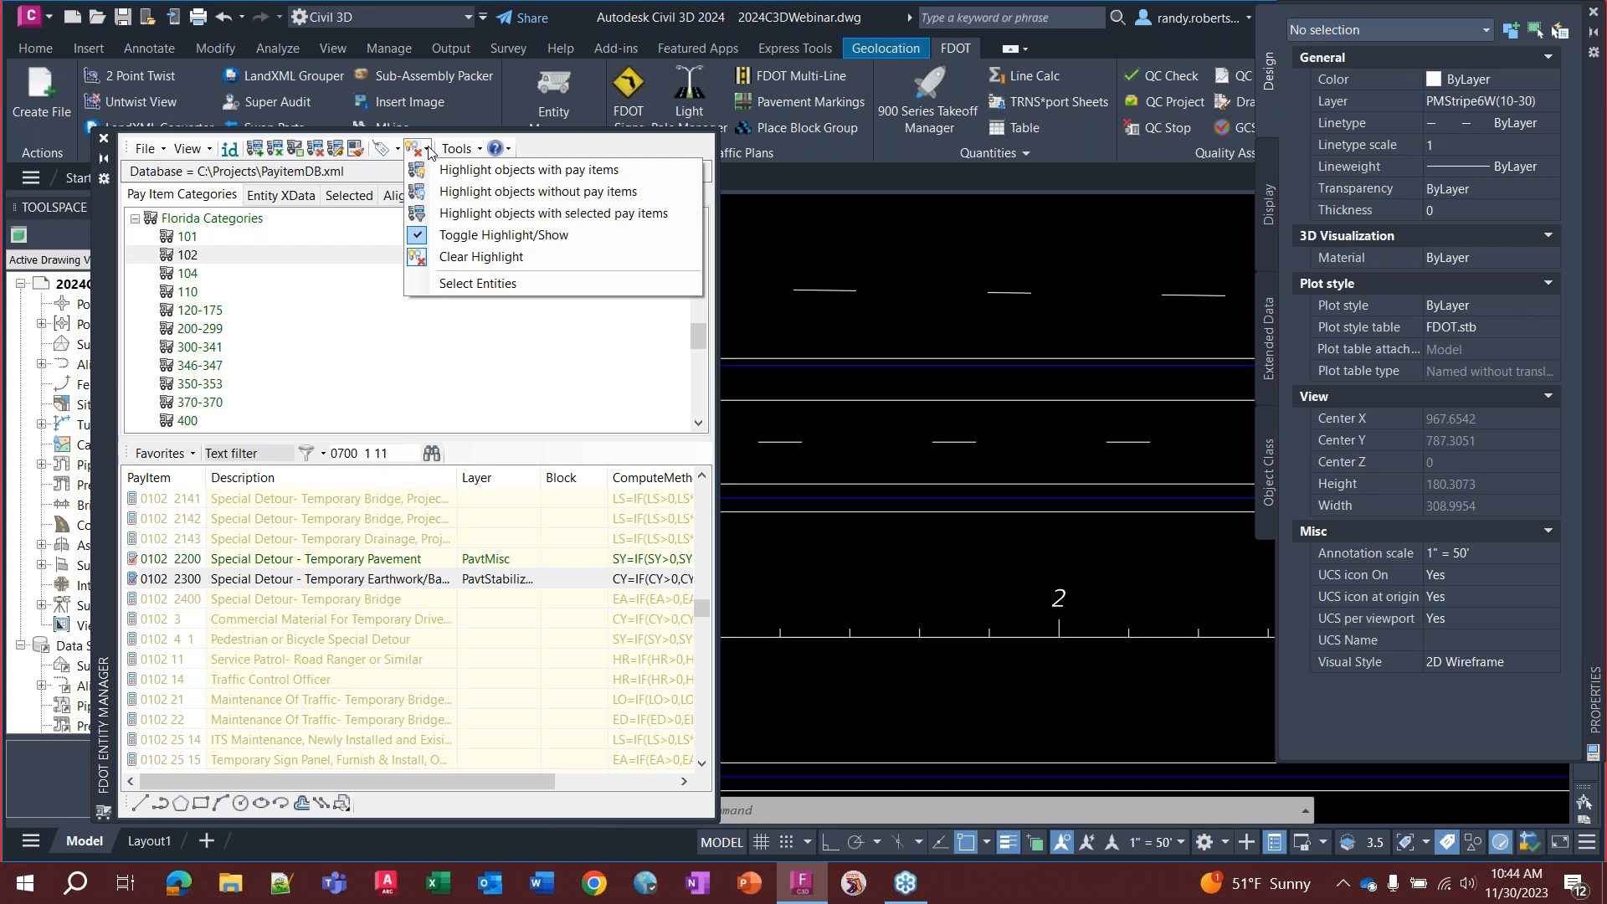
{"action": "left_click", "coordinate": [427, 149]}
{"action": "left_click", "coordinate": [428, 149]}
{"action": "left_click", "coordinate": [430, 150]}
{"action": "left_click", "coordinate": [510, 151]}
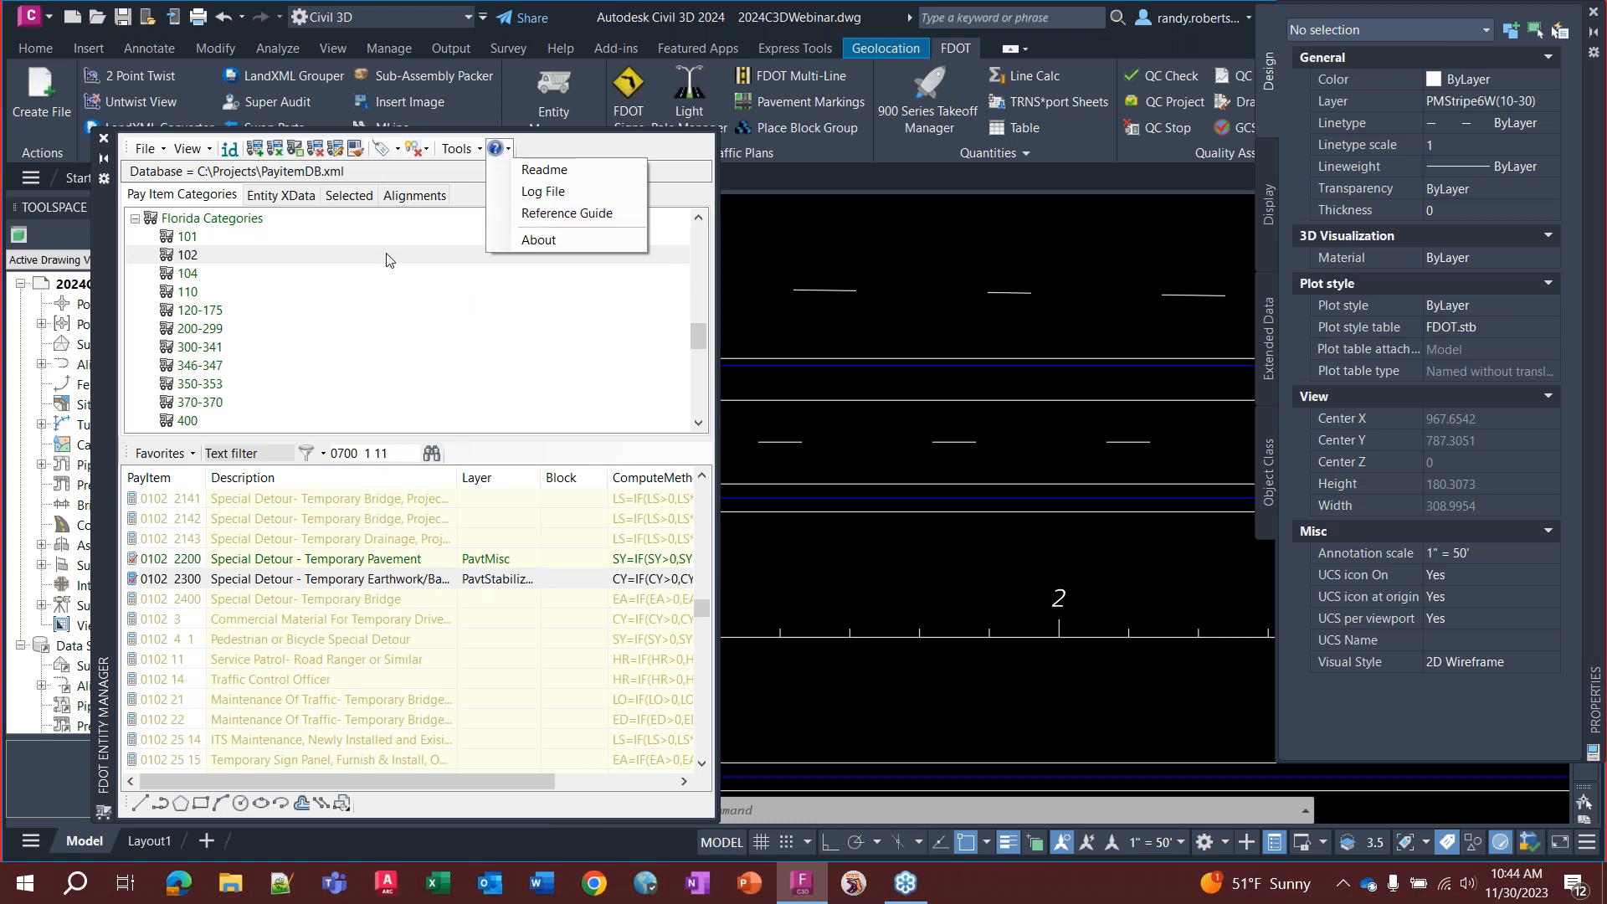
Identify the dashed lane stripe in the upper roadway and review its attached pay item data in Entity XData
{"action": "left_click", "coordinate": [281, 201]}
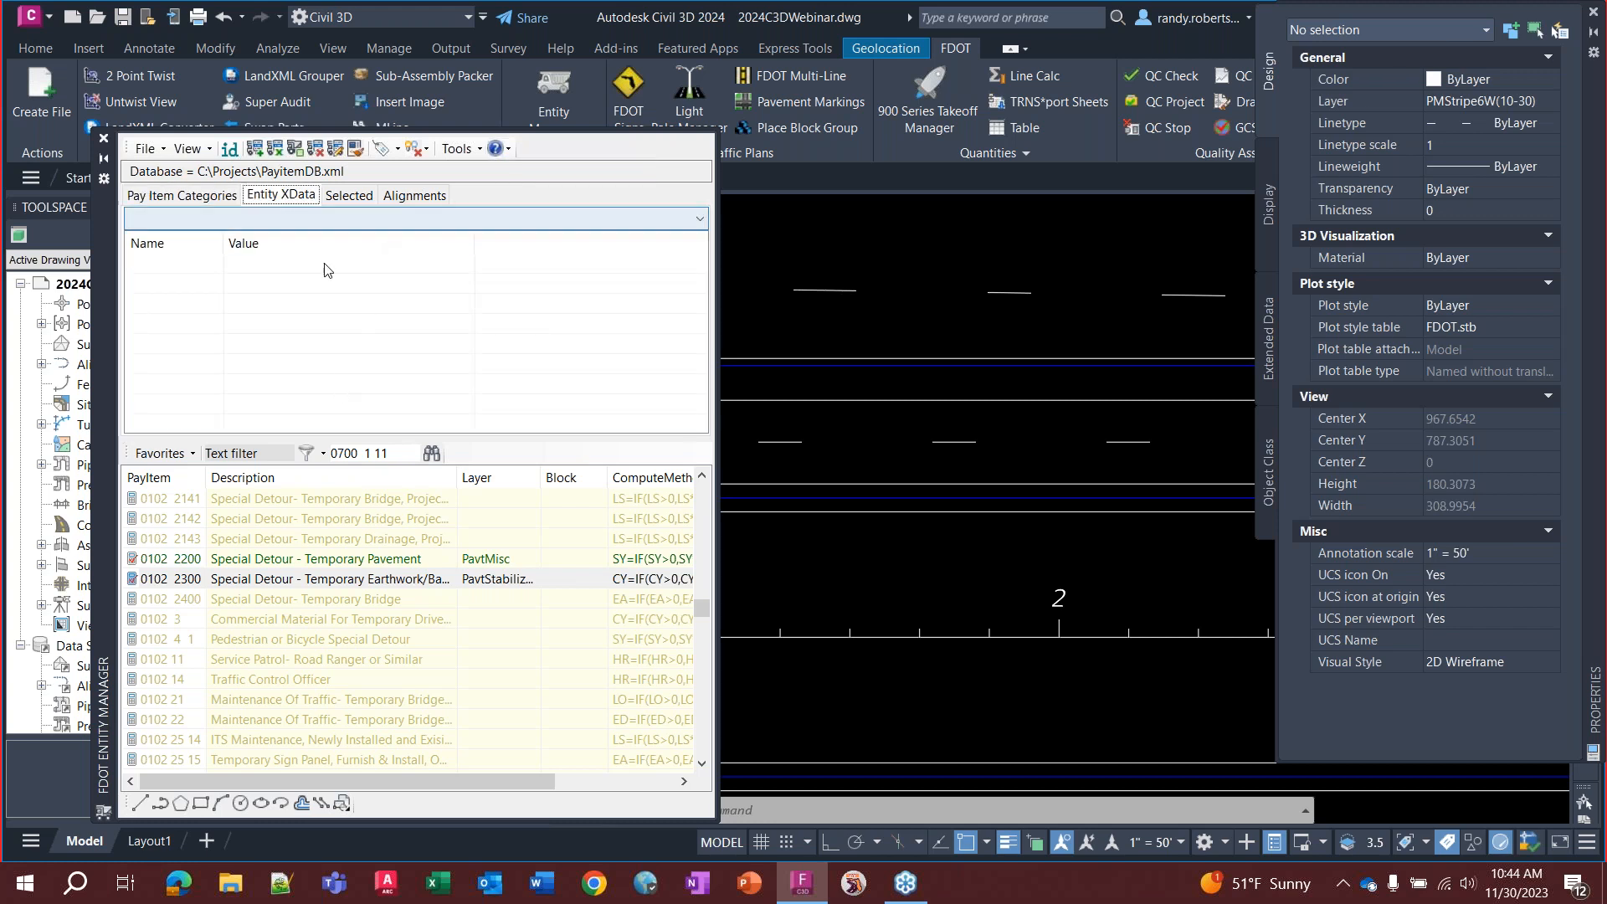
{"action": "left_click", "coordinate": [959, 442]}
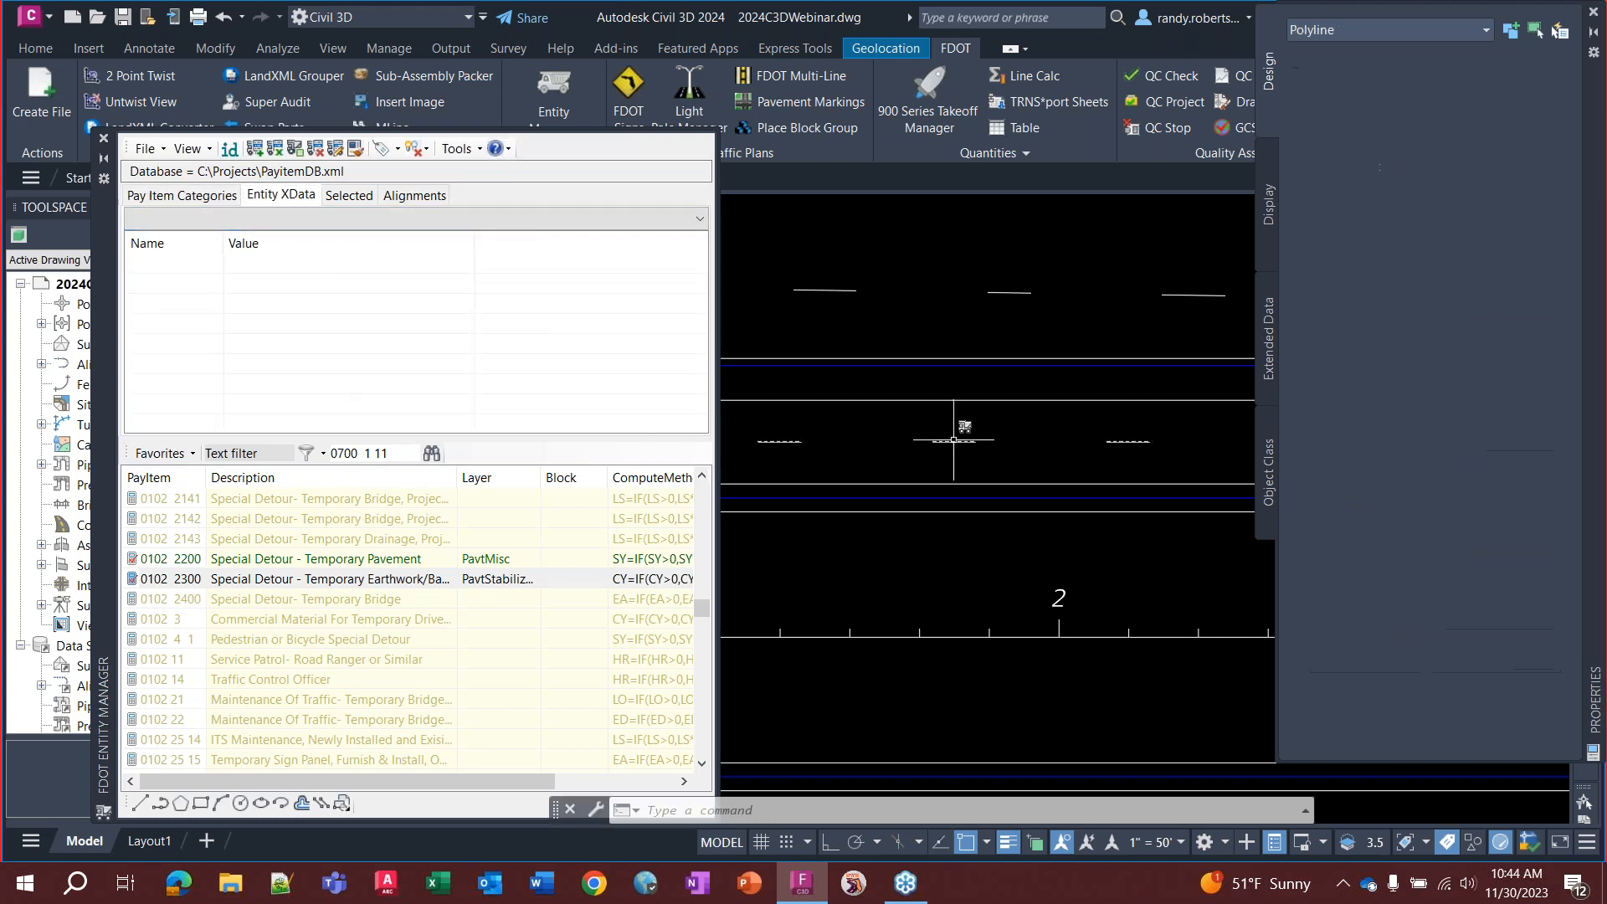
{"action": "left_click", "coordinate": [229, 149]}
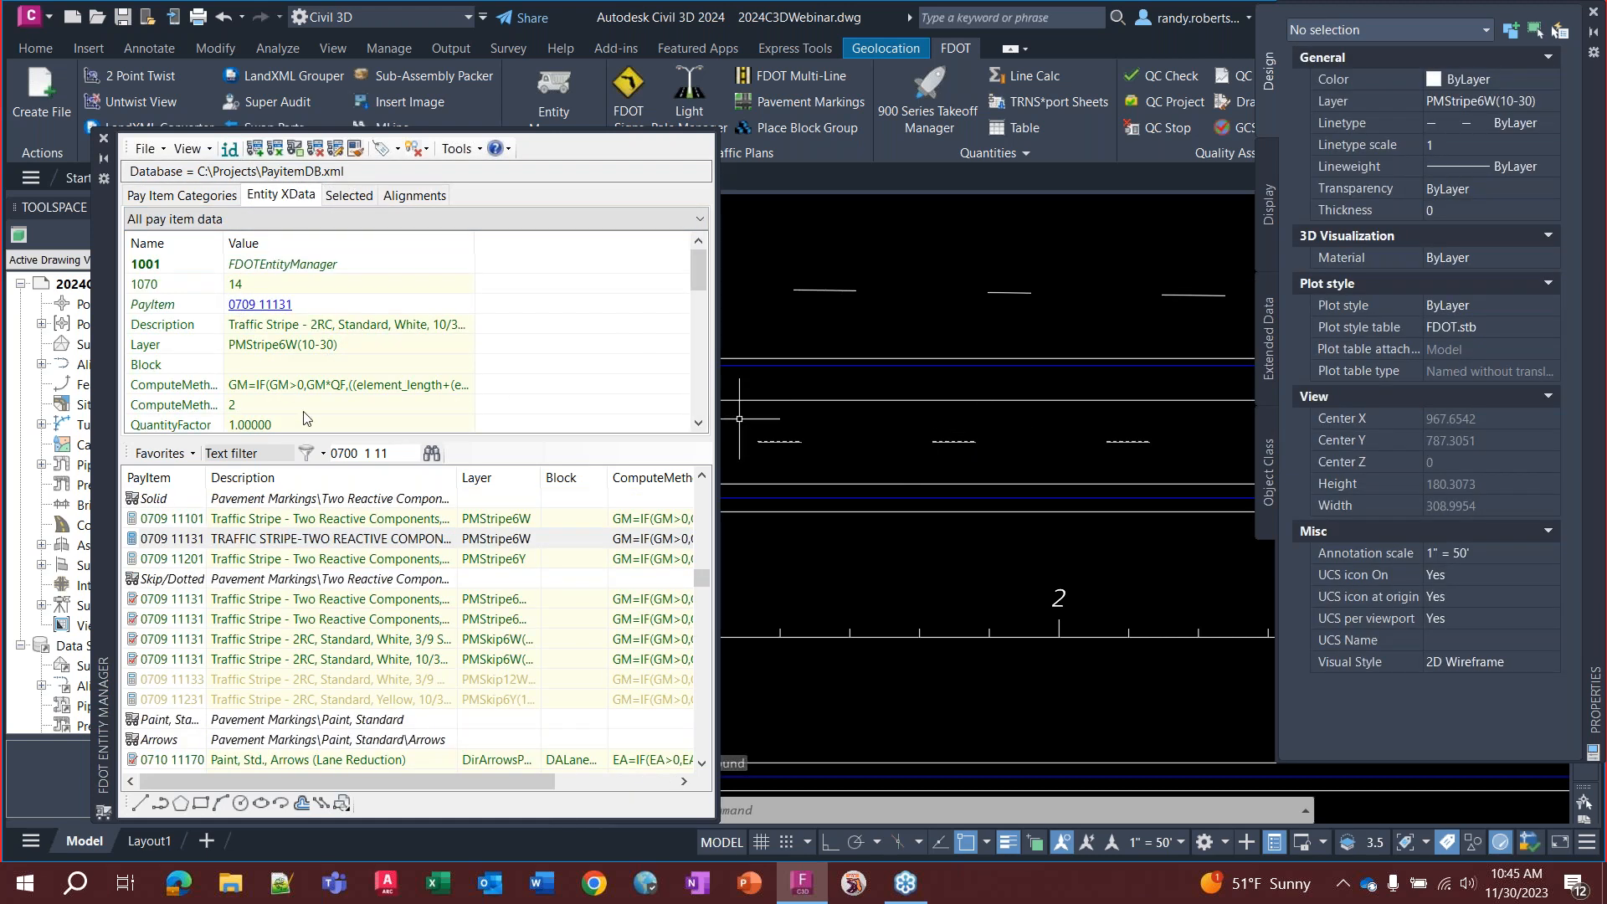
{"action": "scroll", "coordinate": [308, 343], "scroll_direction": "down", "scroll_amount": 1}
{"action": "scroll", "coordinate": [311, 355], "scroll_direction": "down", "scroll_amount": 2}
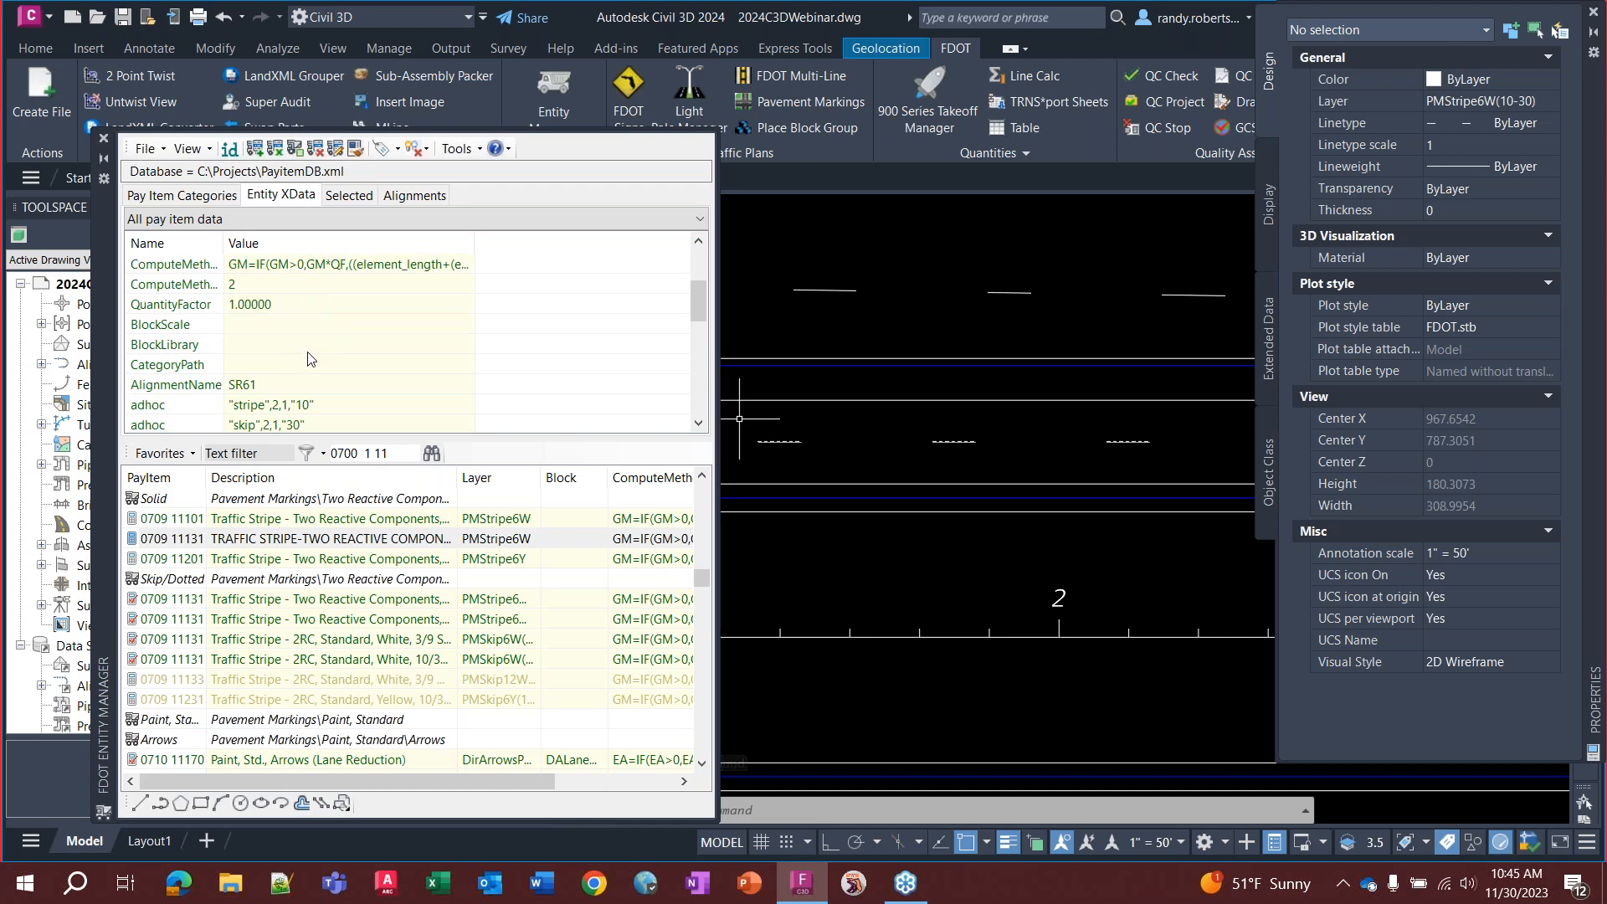
{"action": "scroll", "coordinate": [327, 356], "scroll_direction": "up", "scroll_amount": 3}
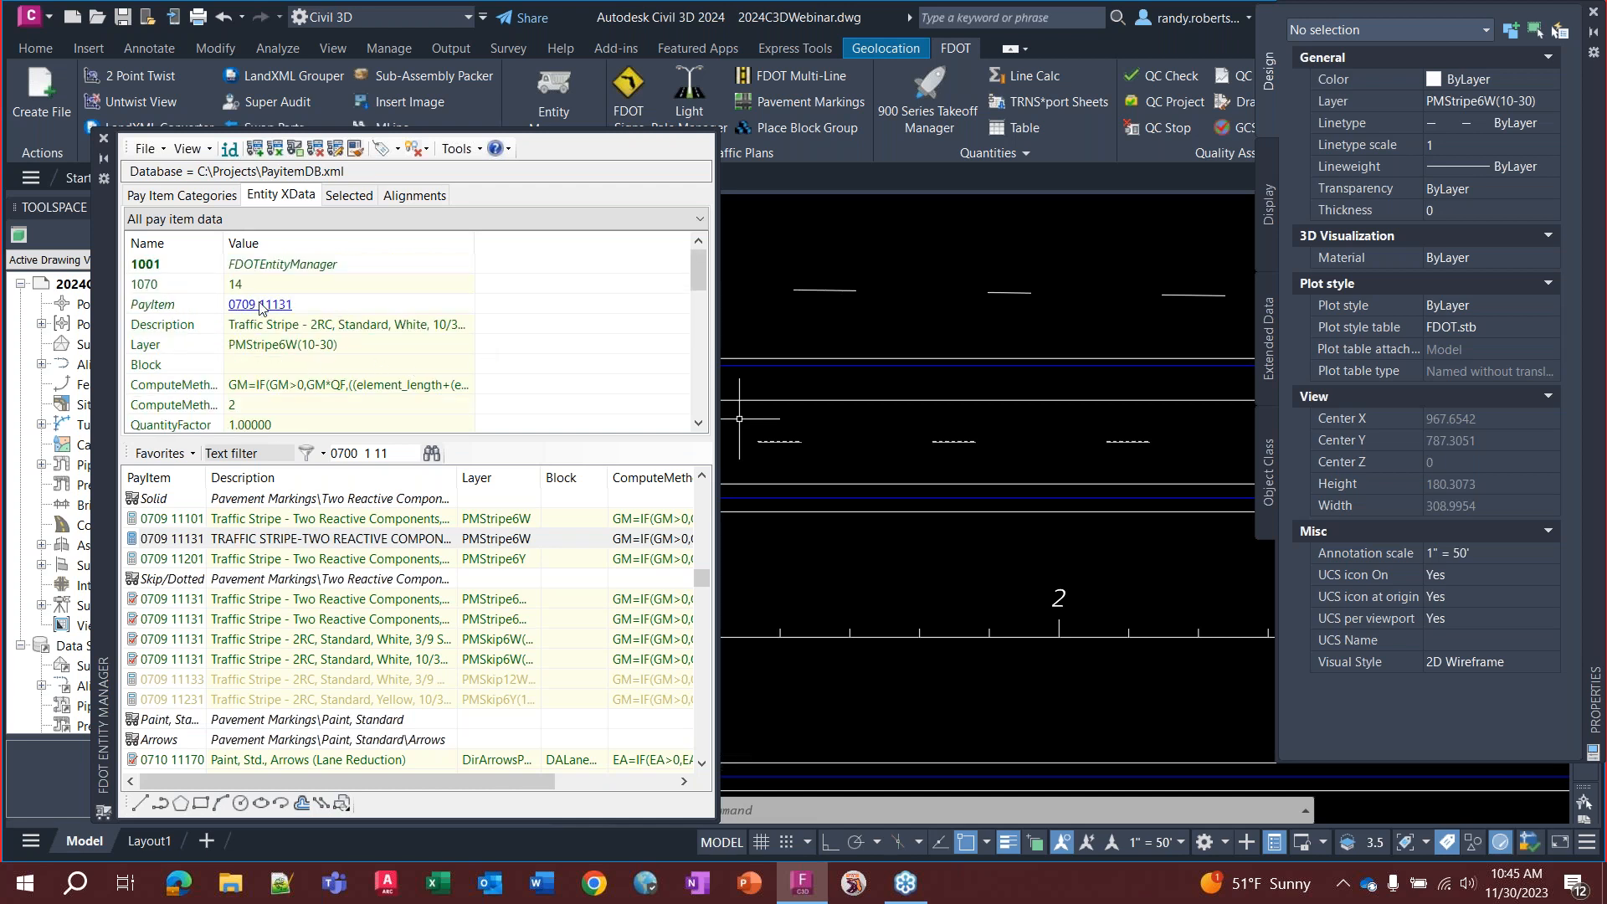
Open the attributes and adhocs editor for the identified lane stripe's pay item 0709 11131
{"action": "left_click", "coordinate": [243, 306]}
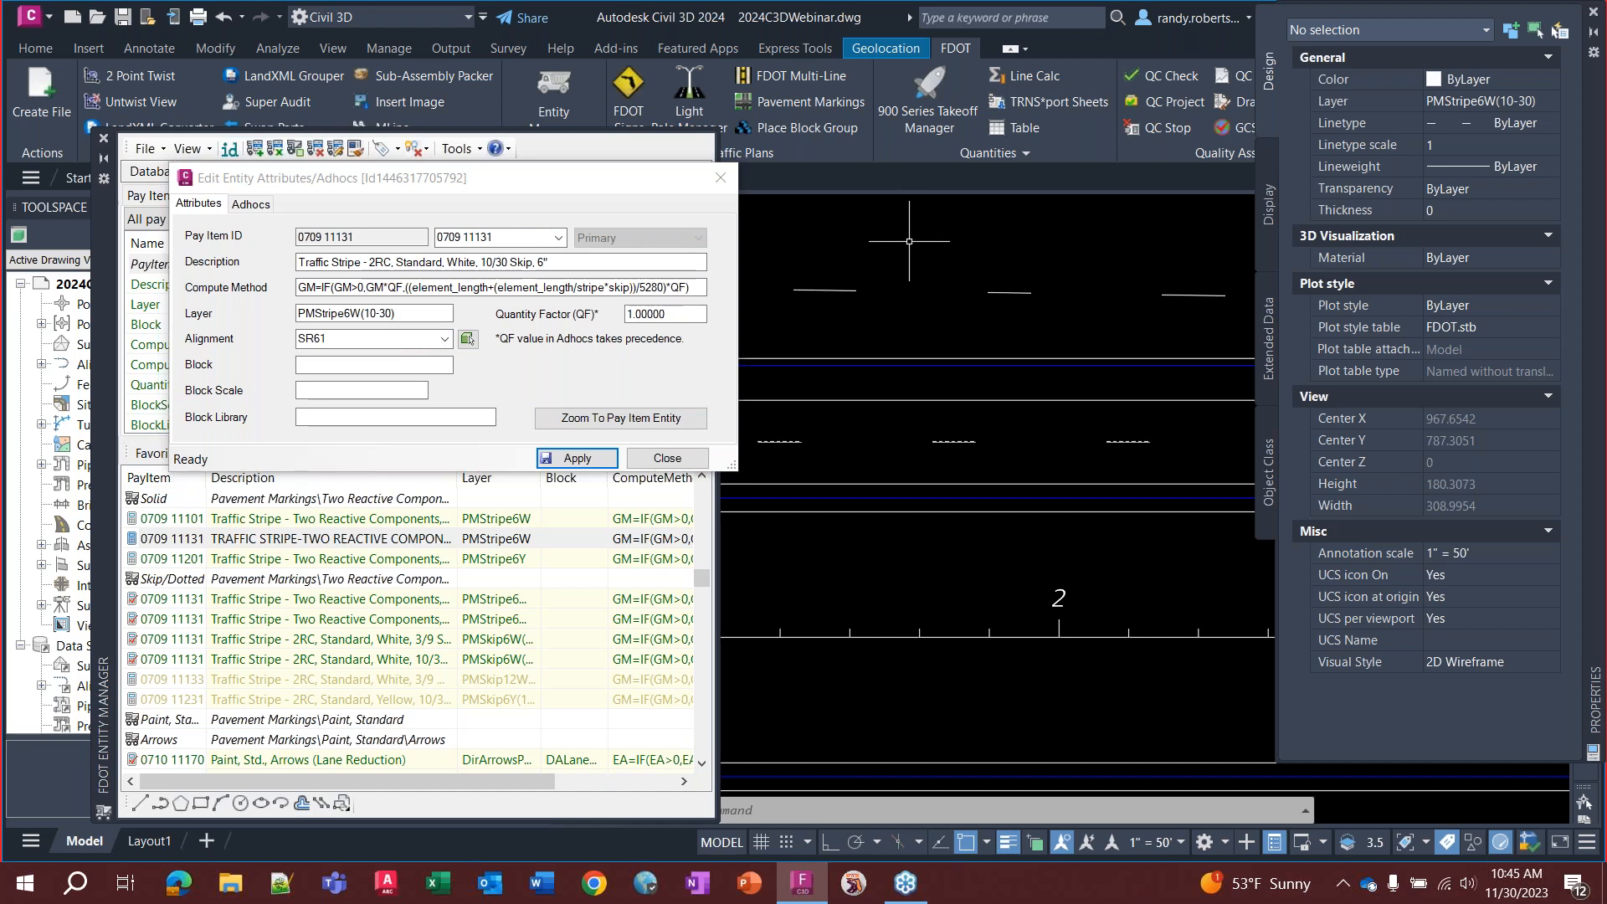
{"action": "key", "text": "Escape"}
{"action": "key", "text": "Escape"}
{"action": "key", "text": "Escape"}
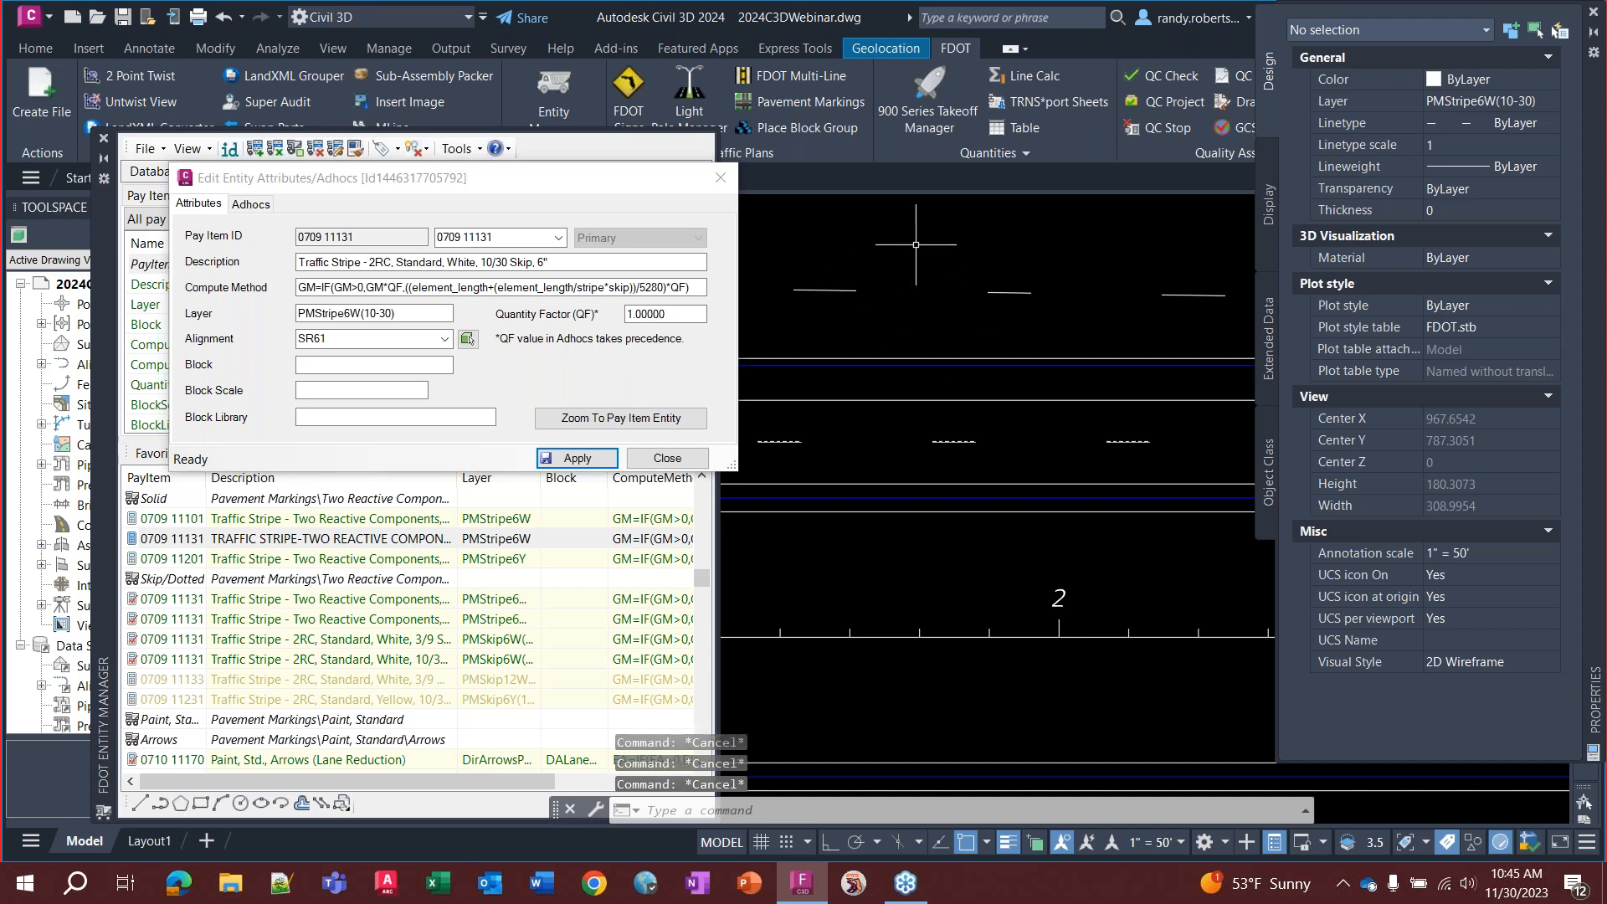
{"action": "left_click", "coordinate": [954, 231]}
{"action": "key", "text": "Escape"}
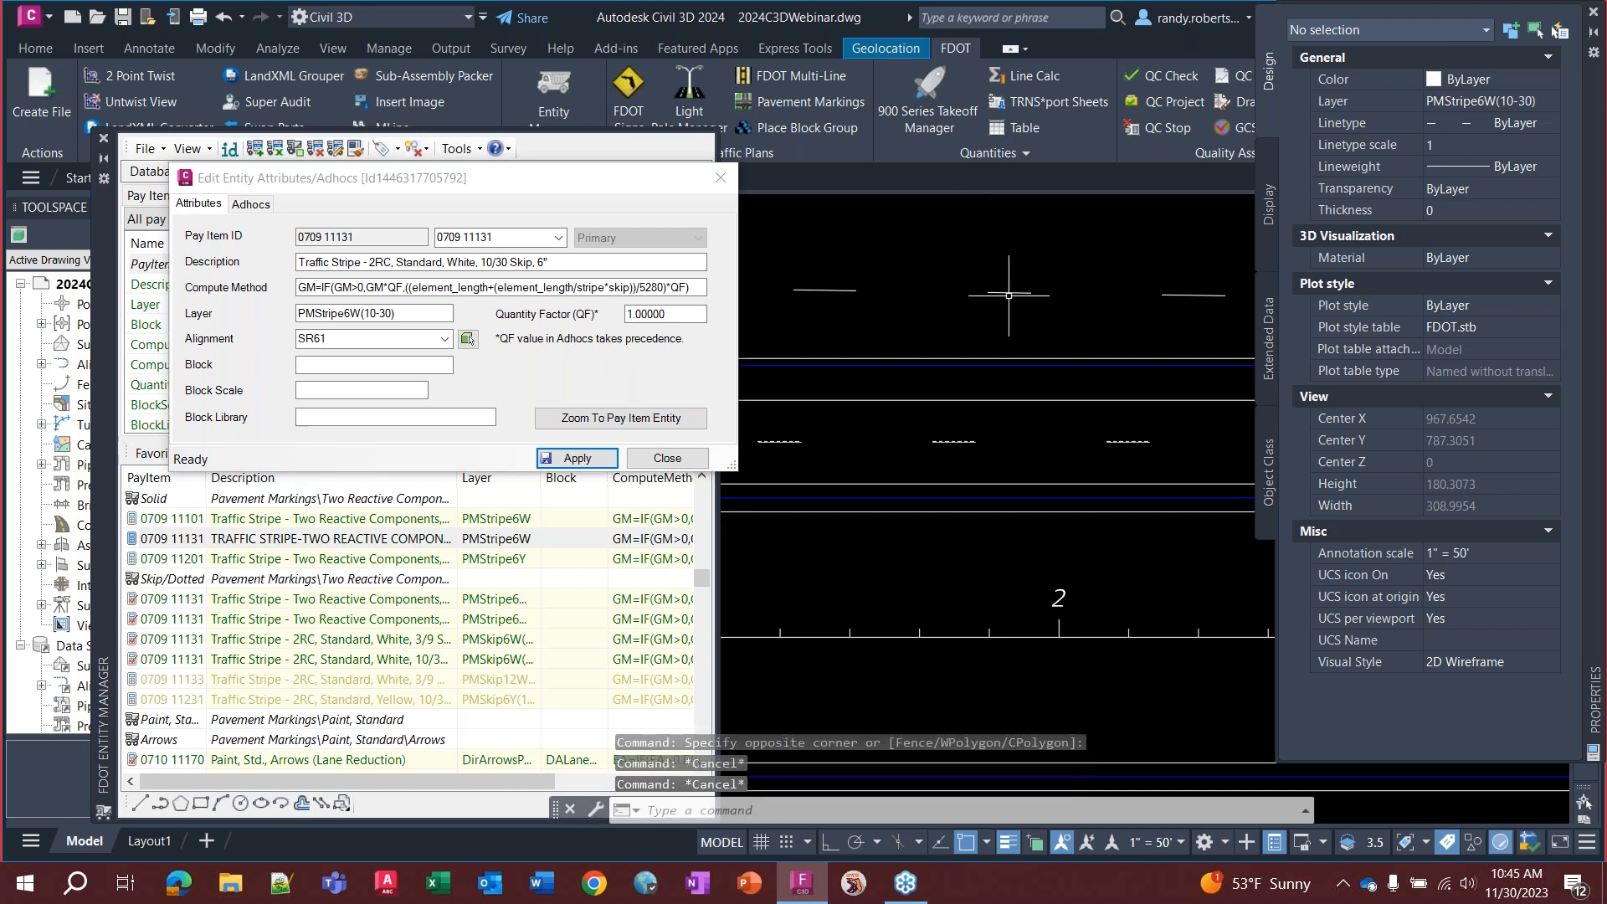
Select the skip line above the upper roadway and run Select Similar on it
{"action": "left_click", "coordinate": [1018, 292]}
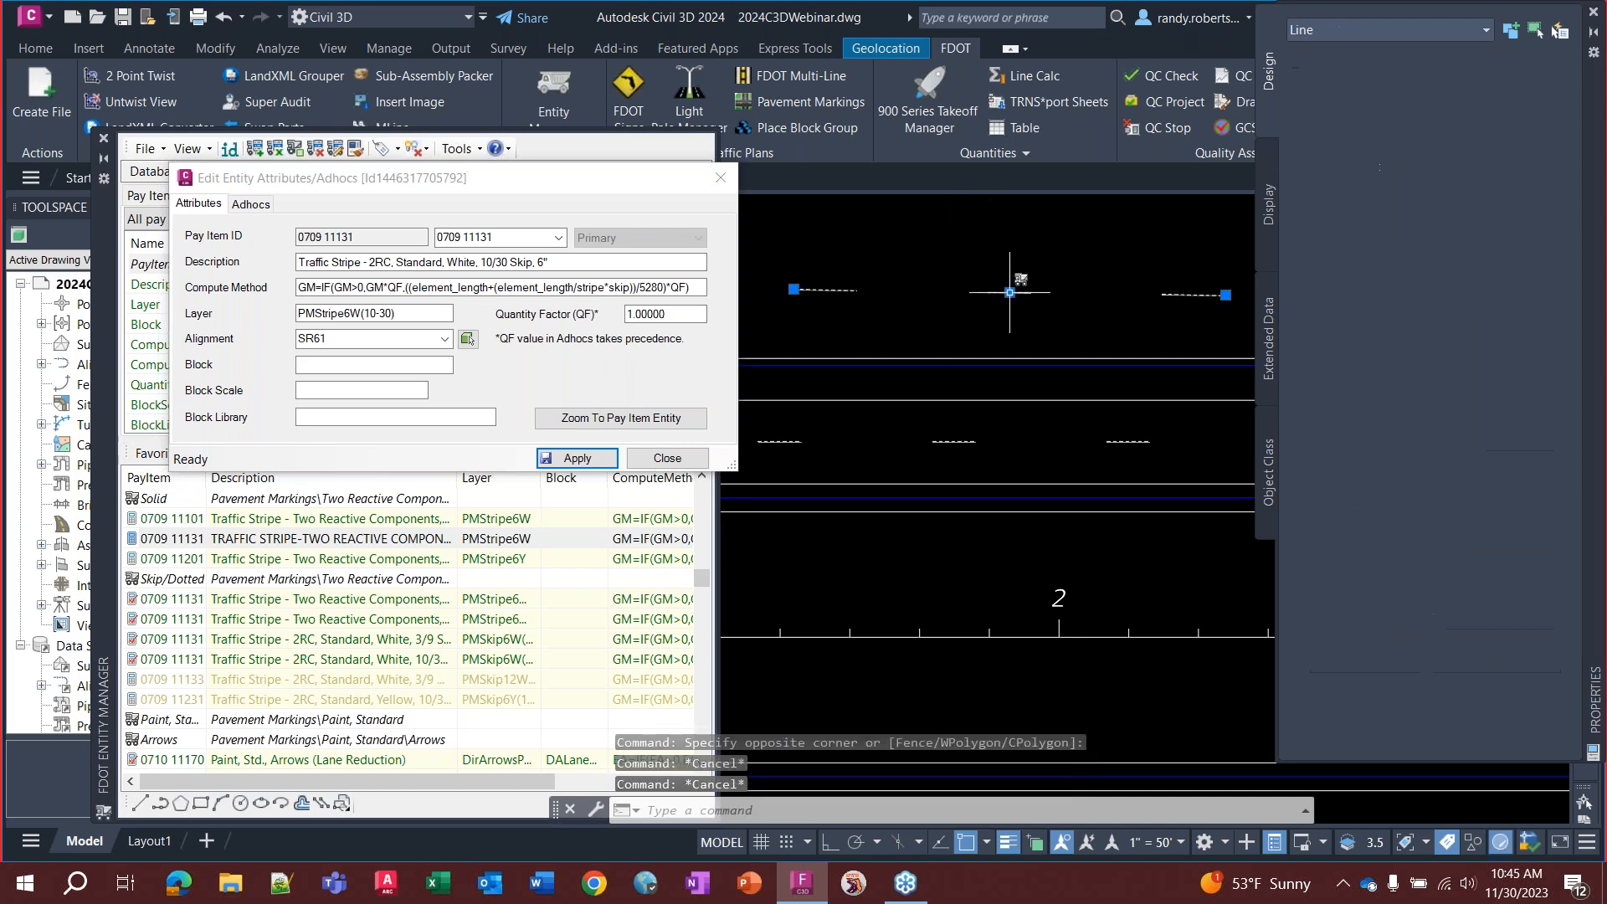
{"action": "right_click", "coordinate": [901, 338]}
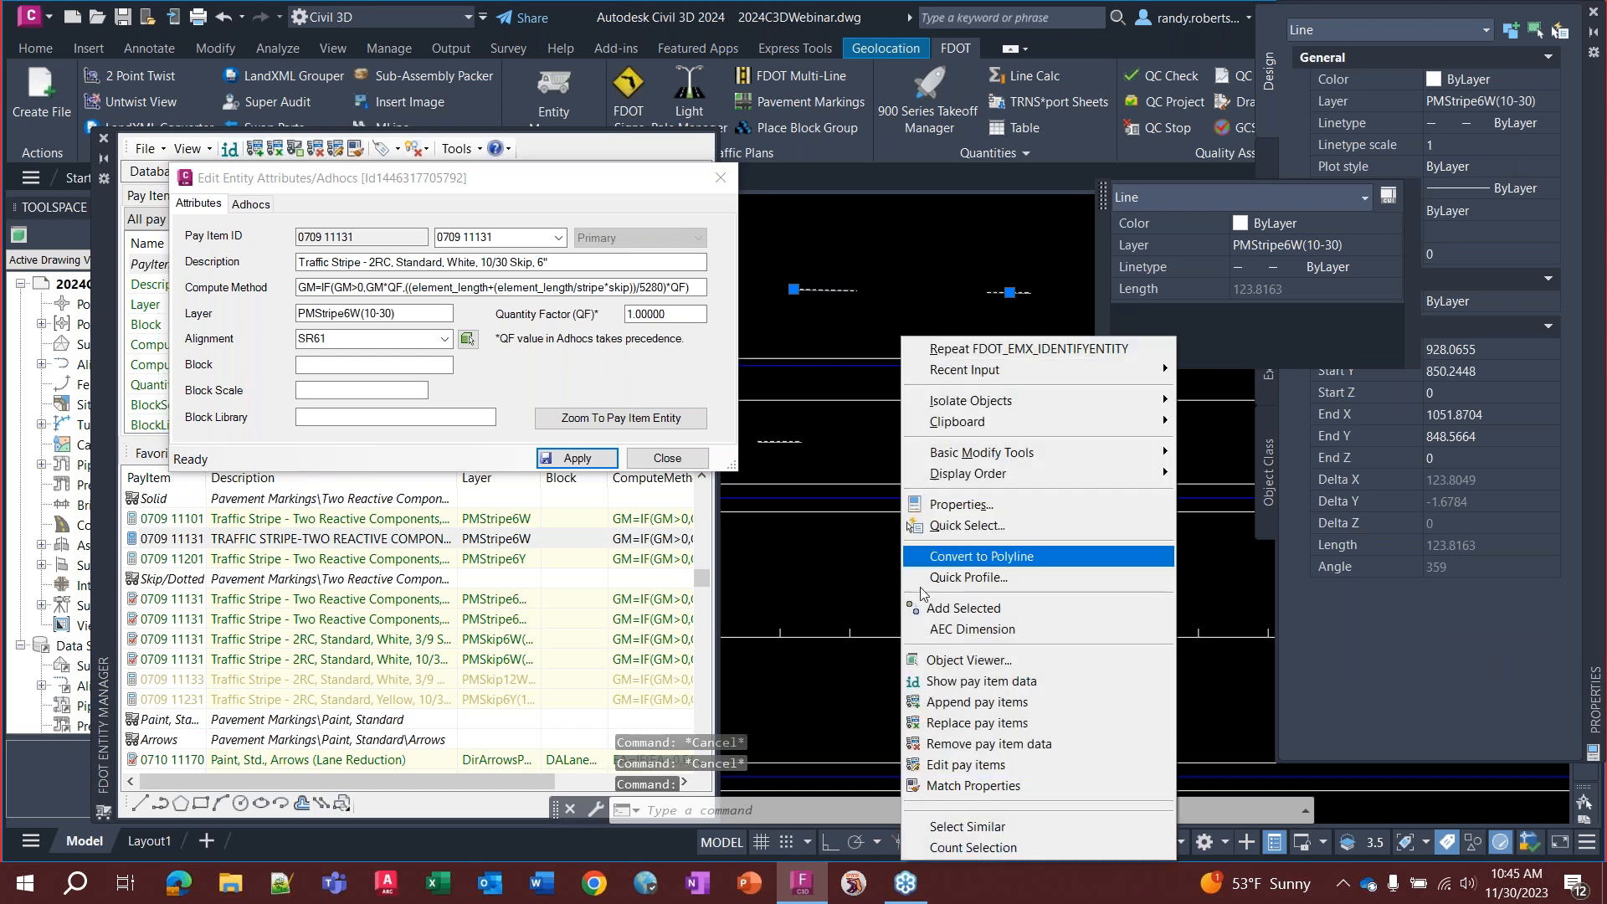
{"action": "left_click", "coordinate": [965, 827]}
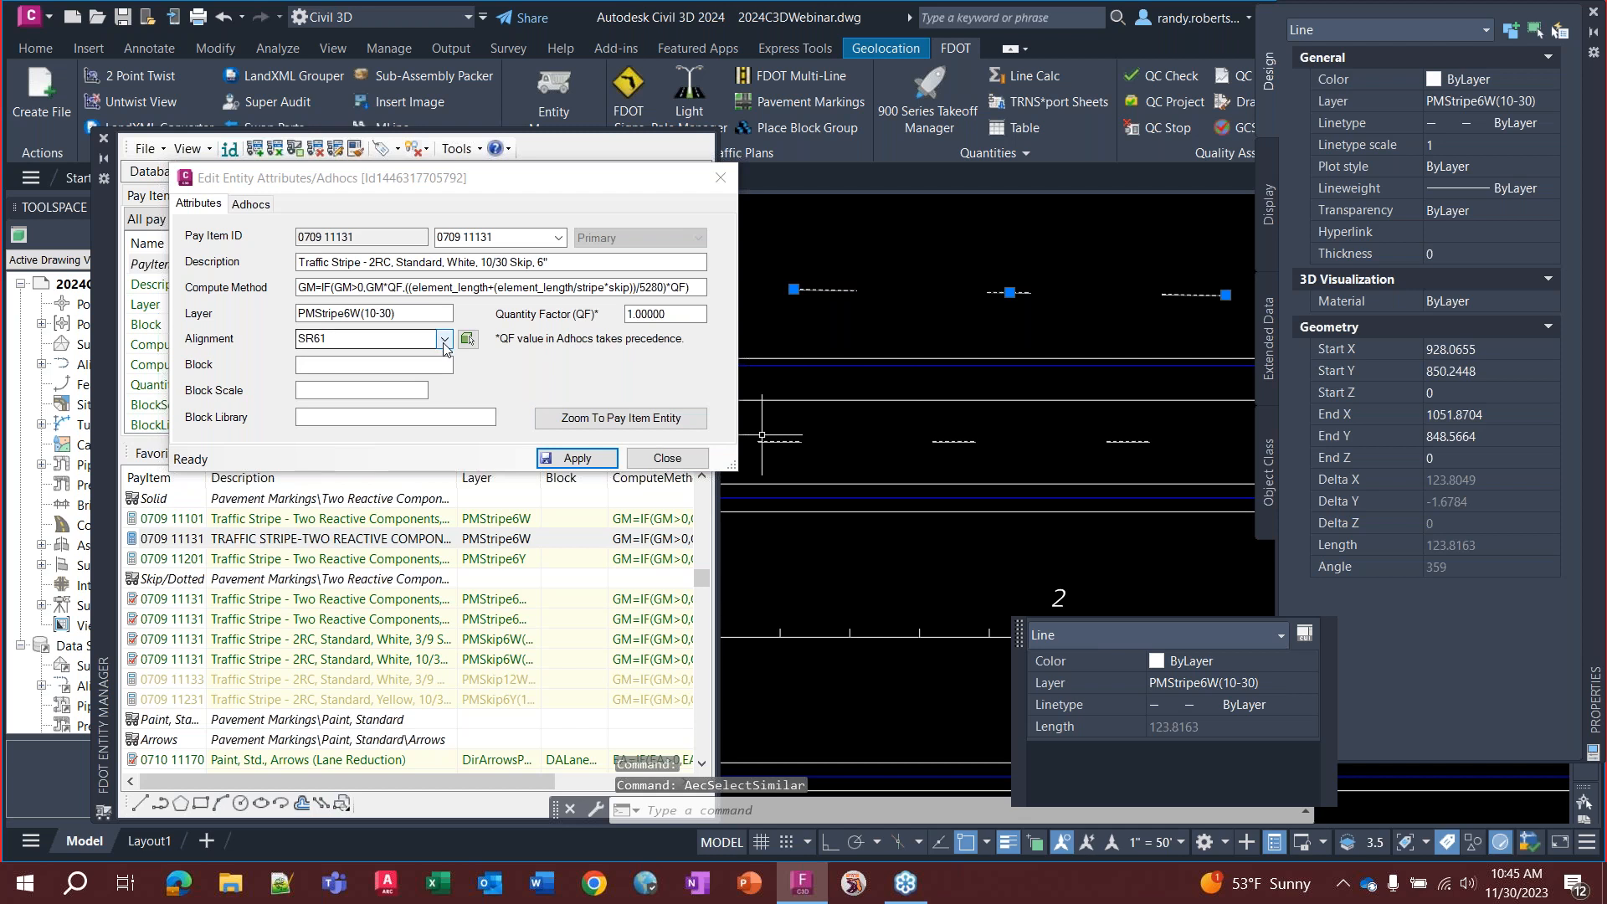
Apply SR61 as the alignment of the open pay item and zoom to its pay item entity
{"action": "left_click", "coordinate": [444, 340]}
{"action": "left_click", "coordinate": [510, 390]}
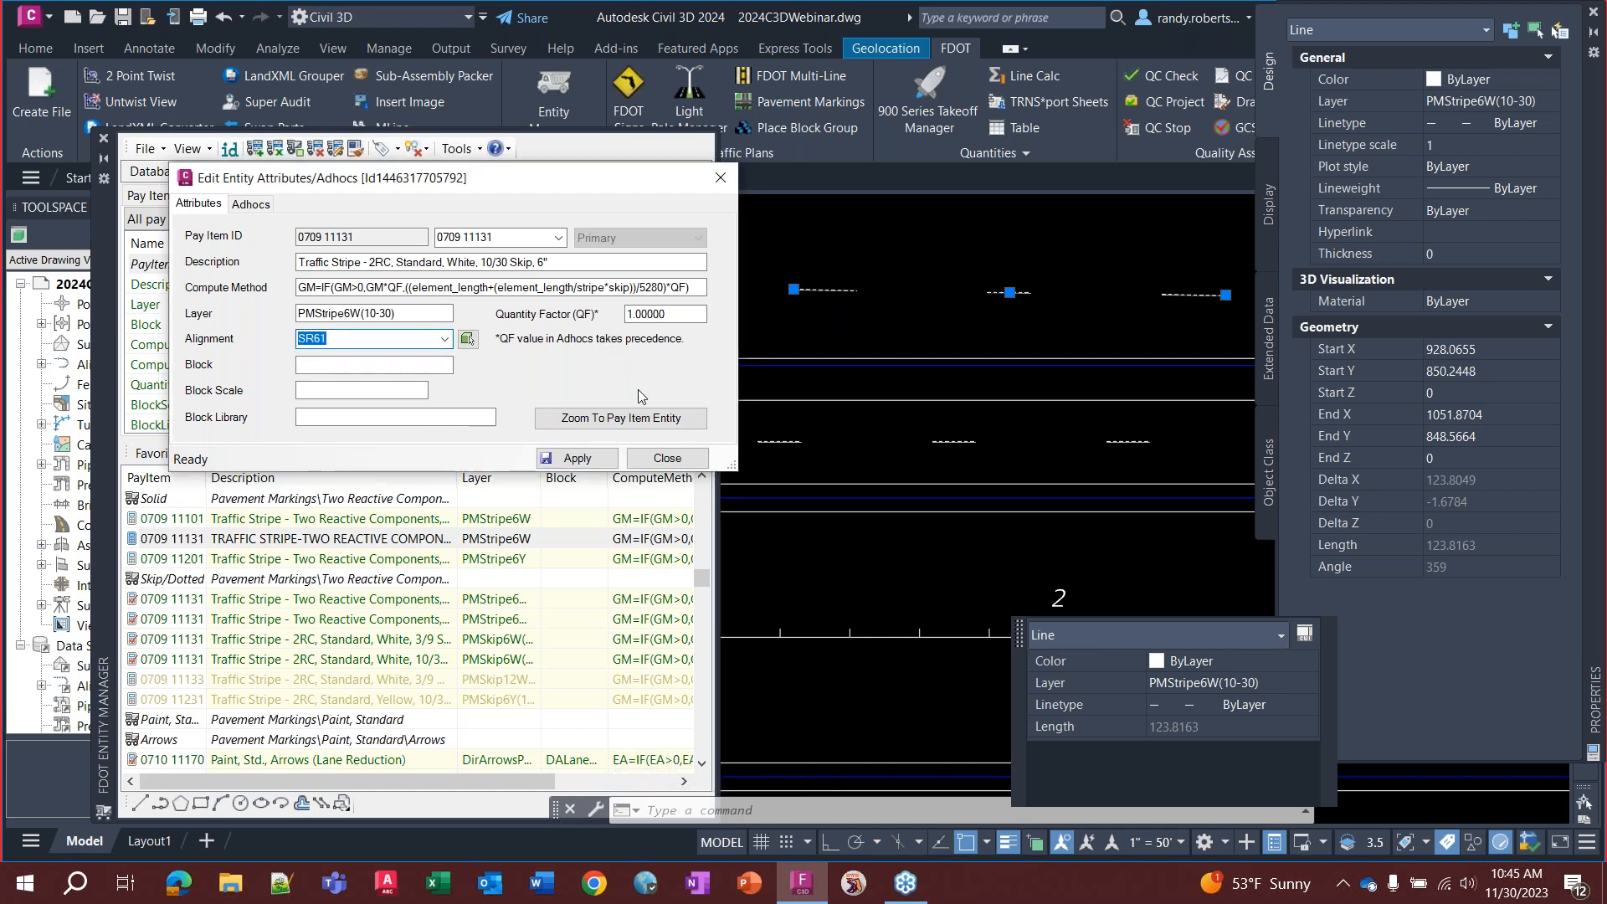
{"action": "left_click", "coordinate": [579, 459]}
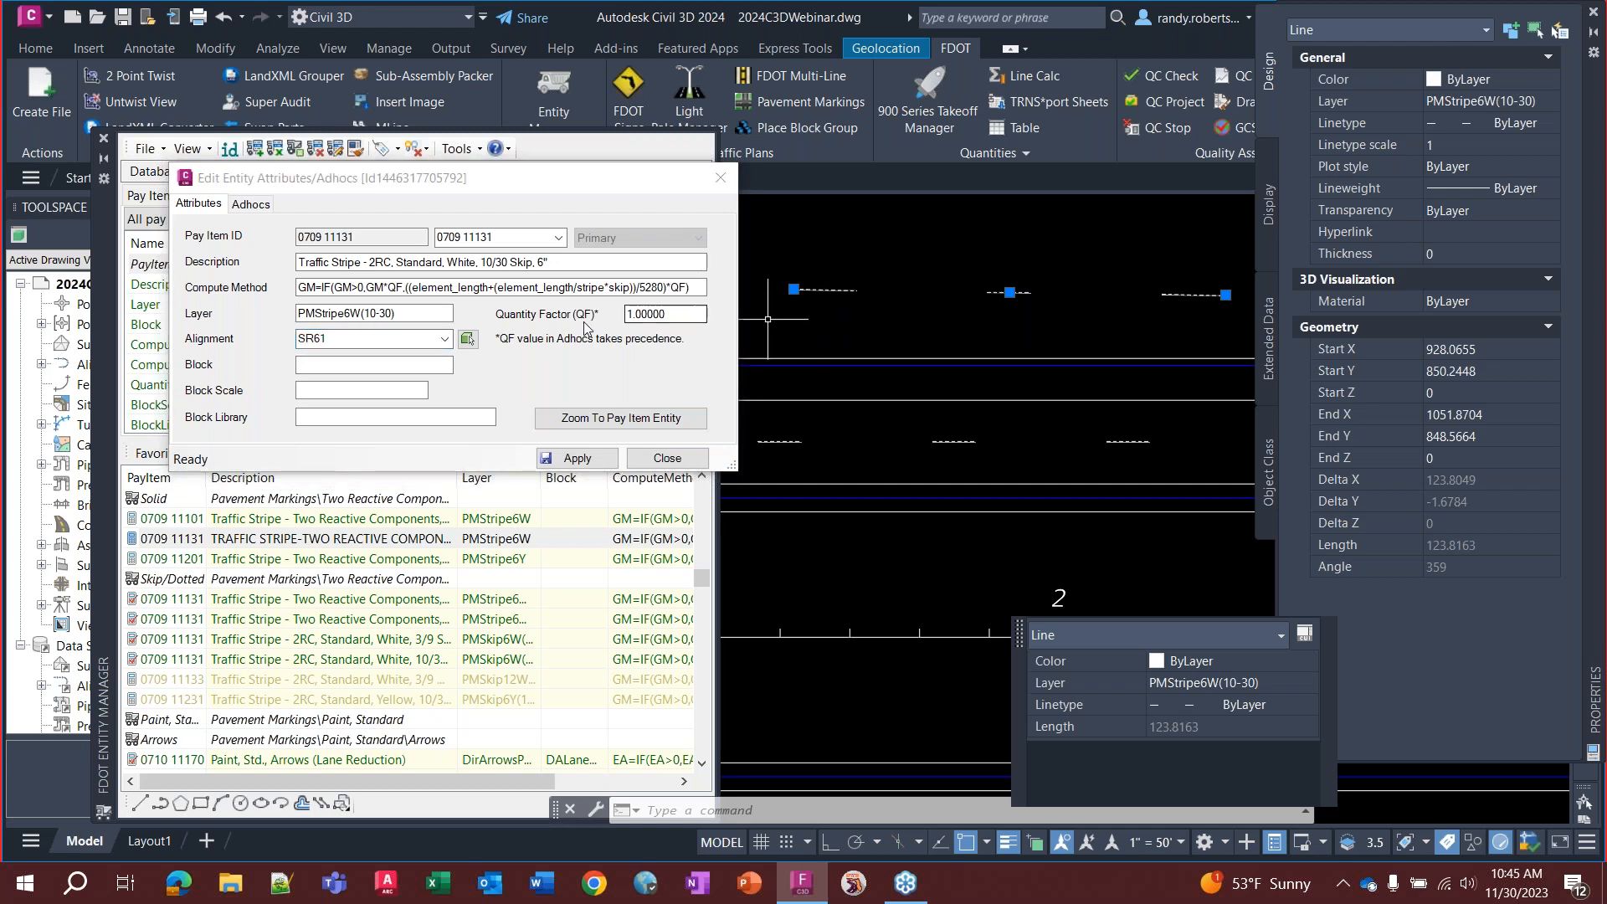
{"action": "left_click", "coordinate": [605, 424]}
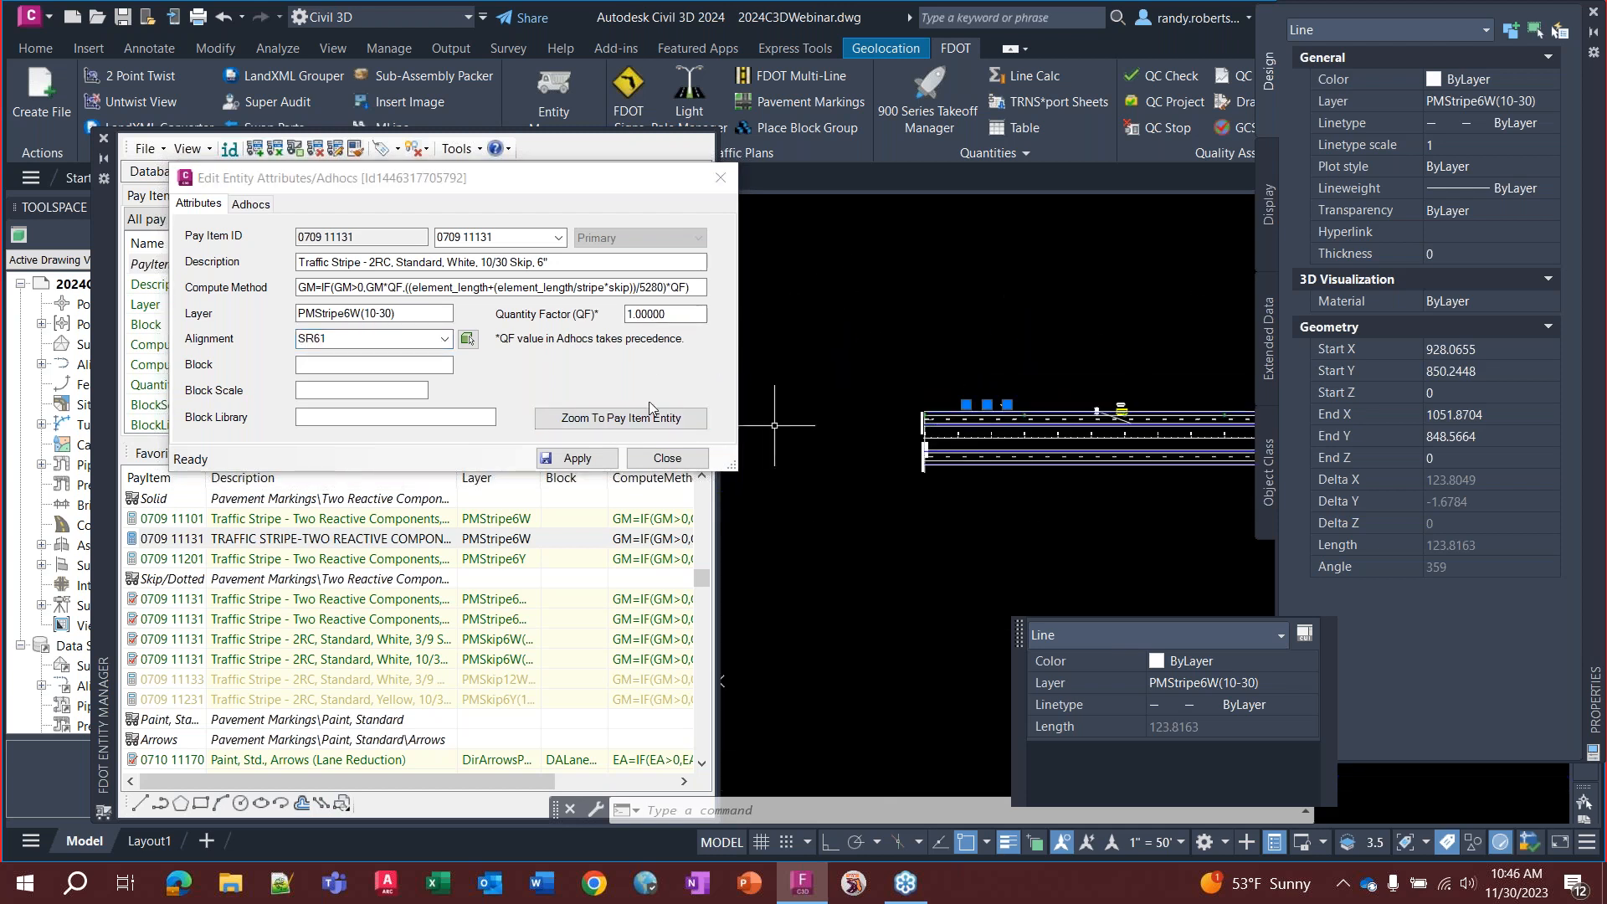
{"action": "left_click", "coordinate": [606, 424]}
{"action": "scroll", "coordinate": [971, 502], "scroll_direction": "down", "scroll_amount": 3}
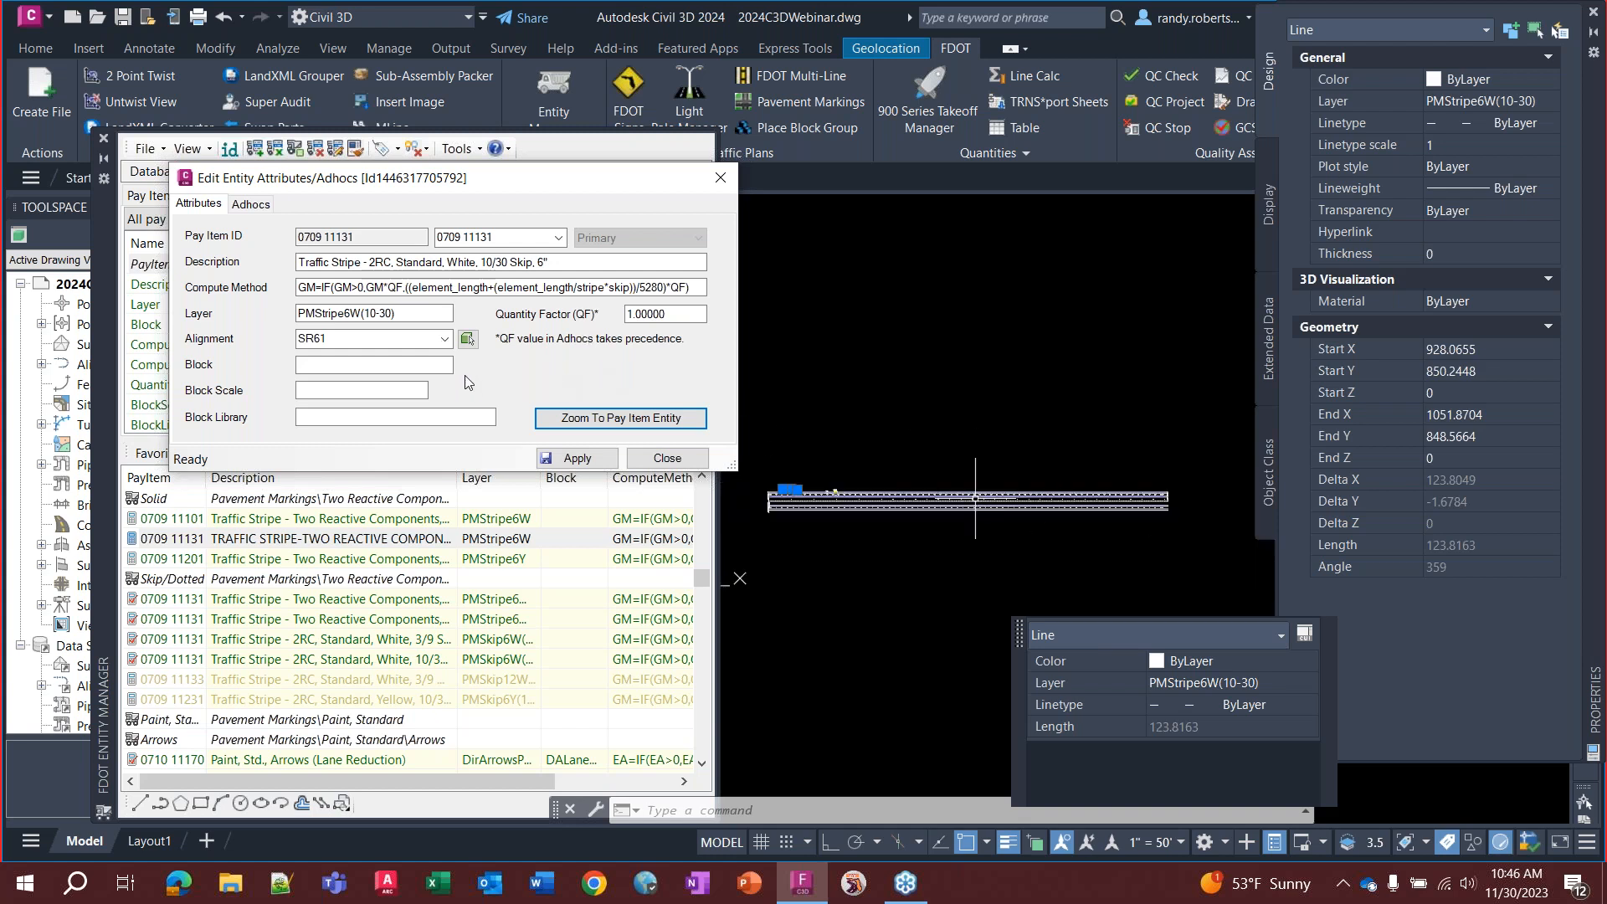
Review the adhoc attributes of pay item 0709 11131 and close the editor
{"action": "left_click_drag", "start_coordinate": [526, 195], "coordinate": [635, 230]}
{"action": "left_click", "coordinate": [360, 239]}
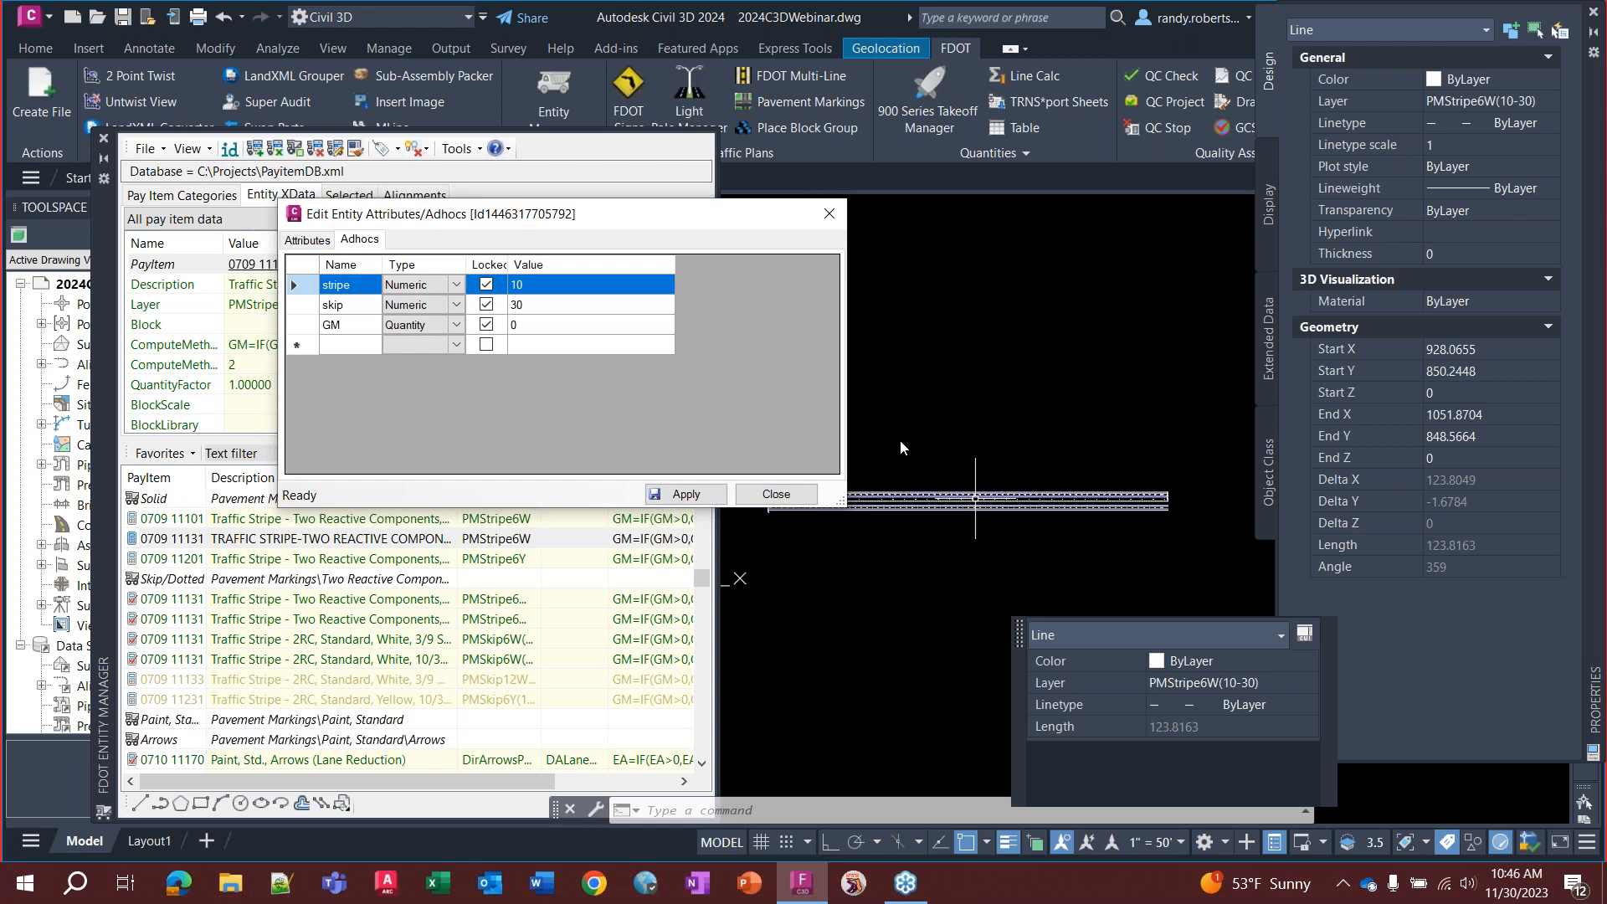
{"action": "left_click", "coordinate": [776, 494]}
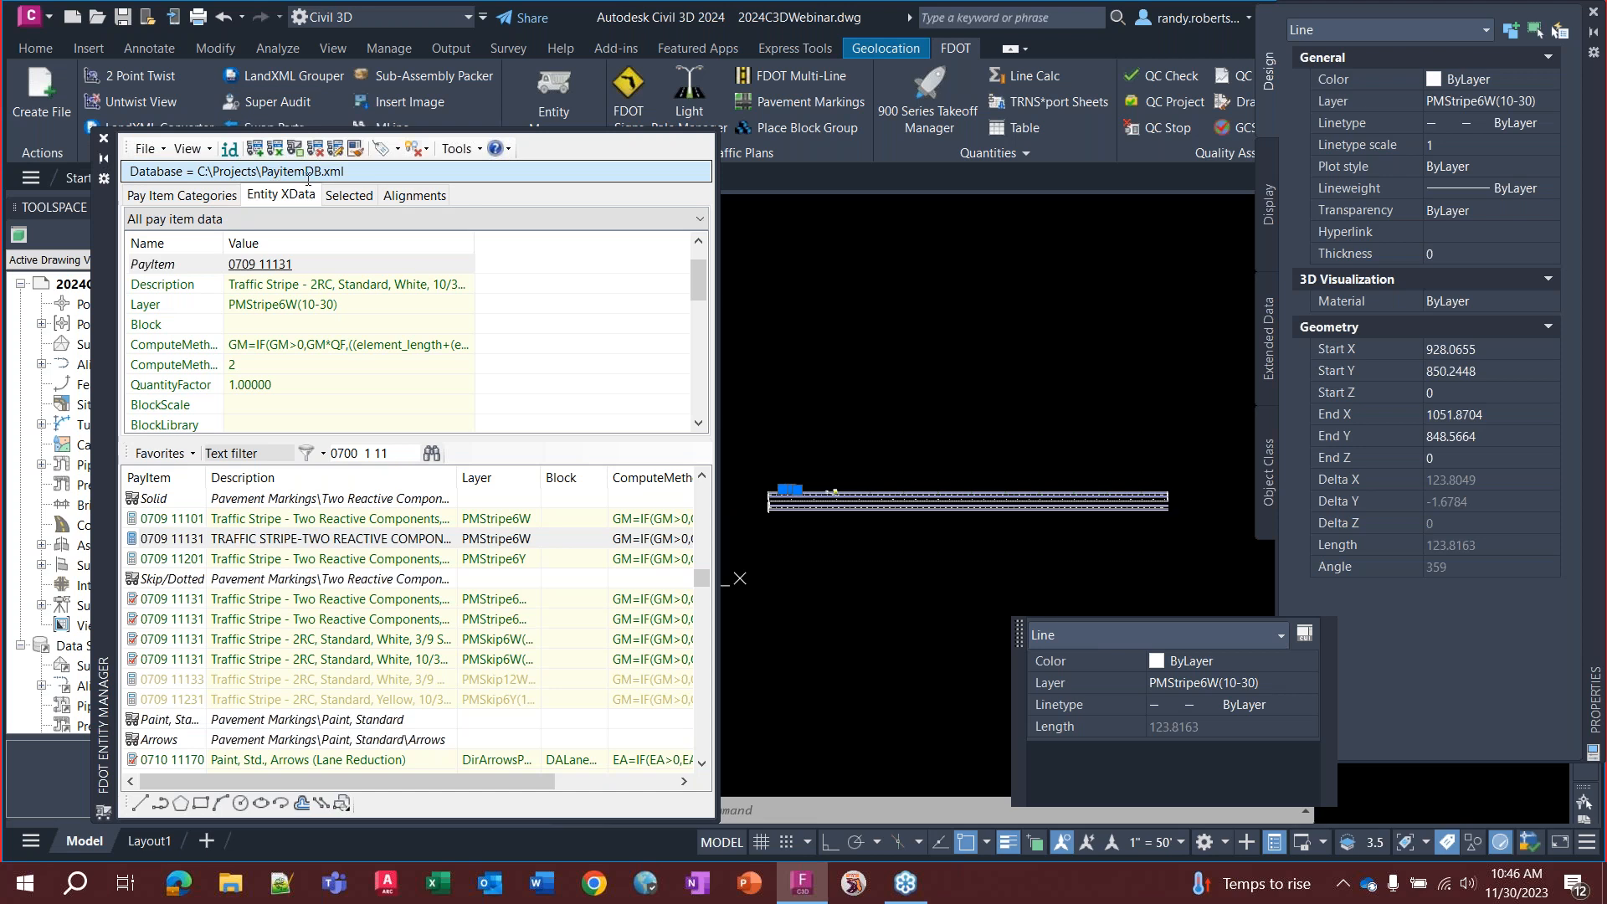
Look over the Open Pay Items Database dialog and the Entity Manager's file and view options without changing the database
{"action": "left_click", "coordinate": [293, 173]}
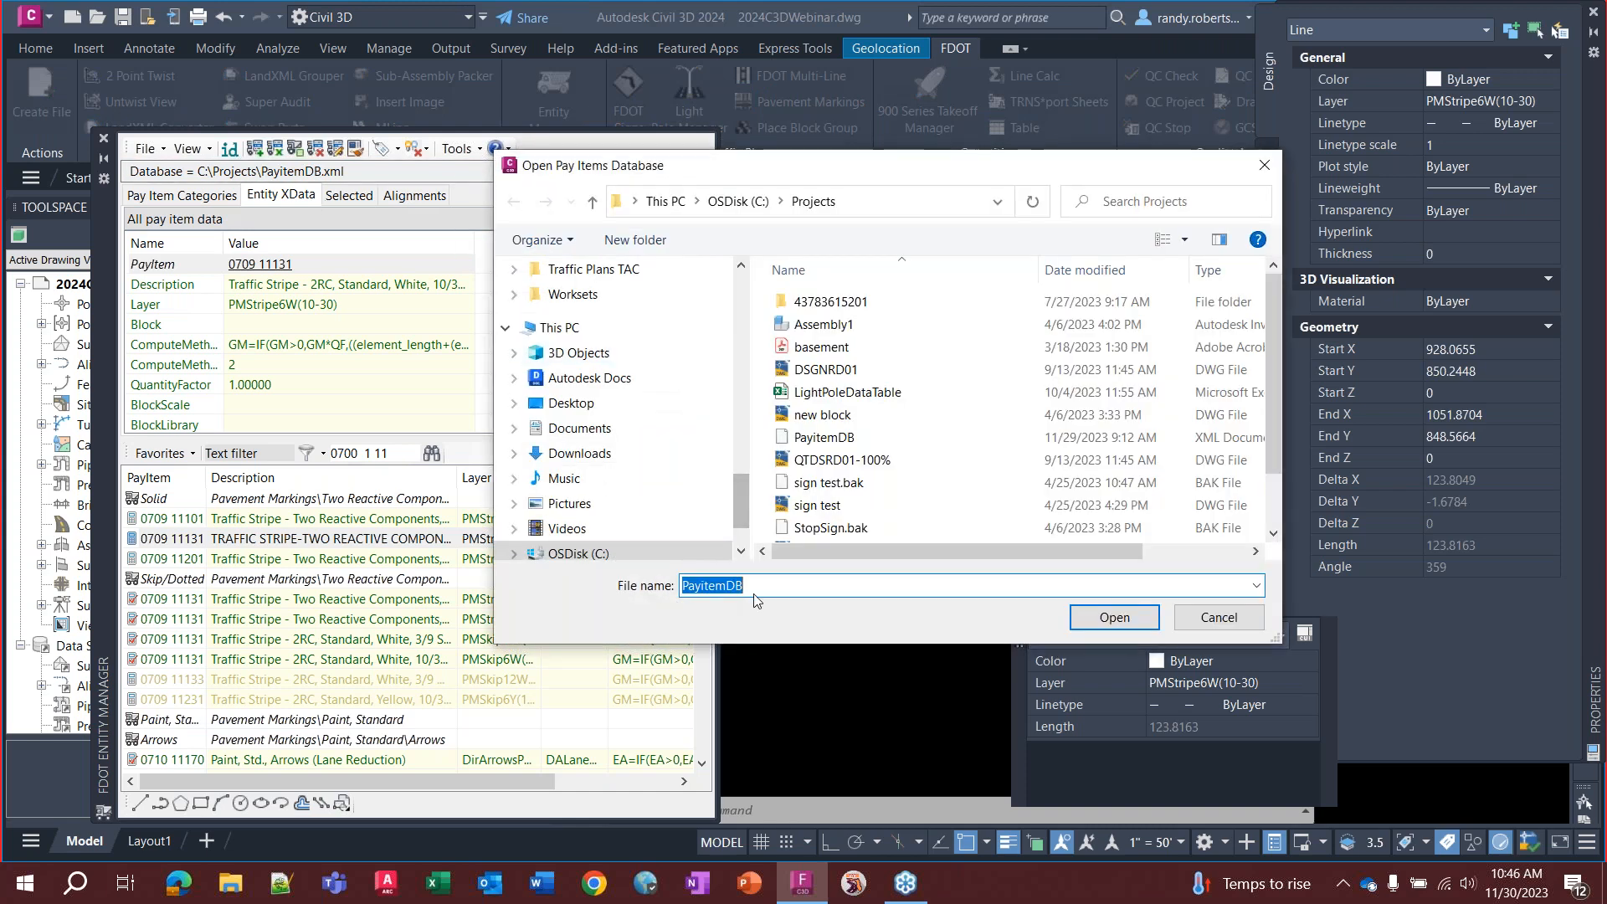
{"action": "left_click", "coordinate": [1215, 620]}
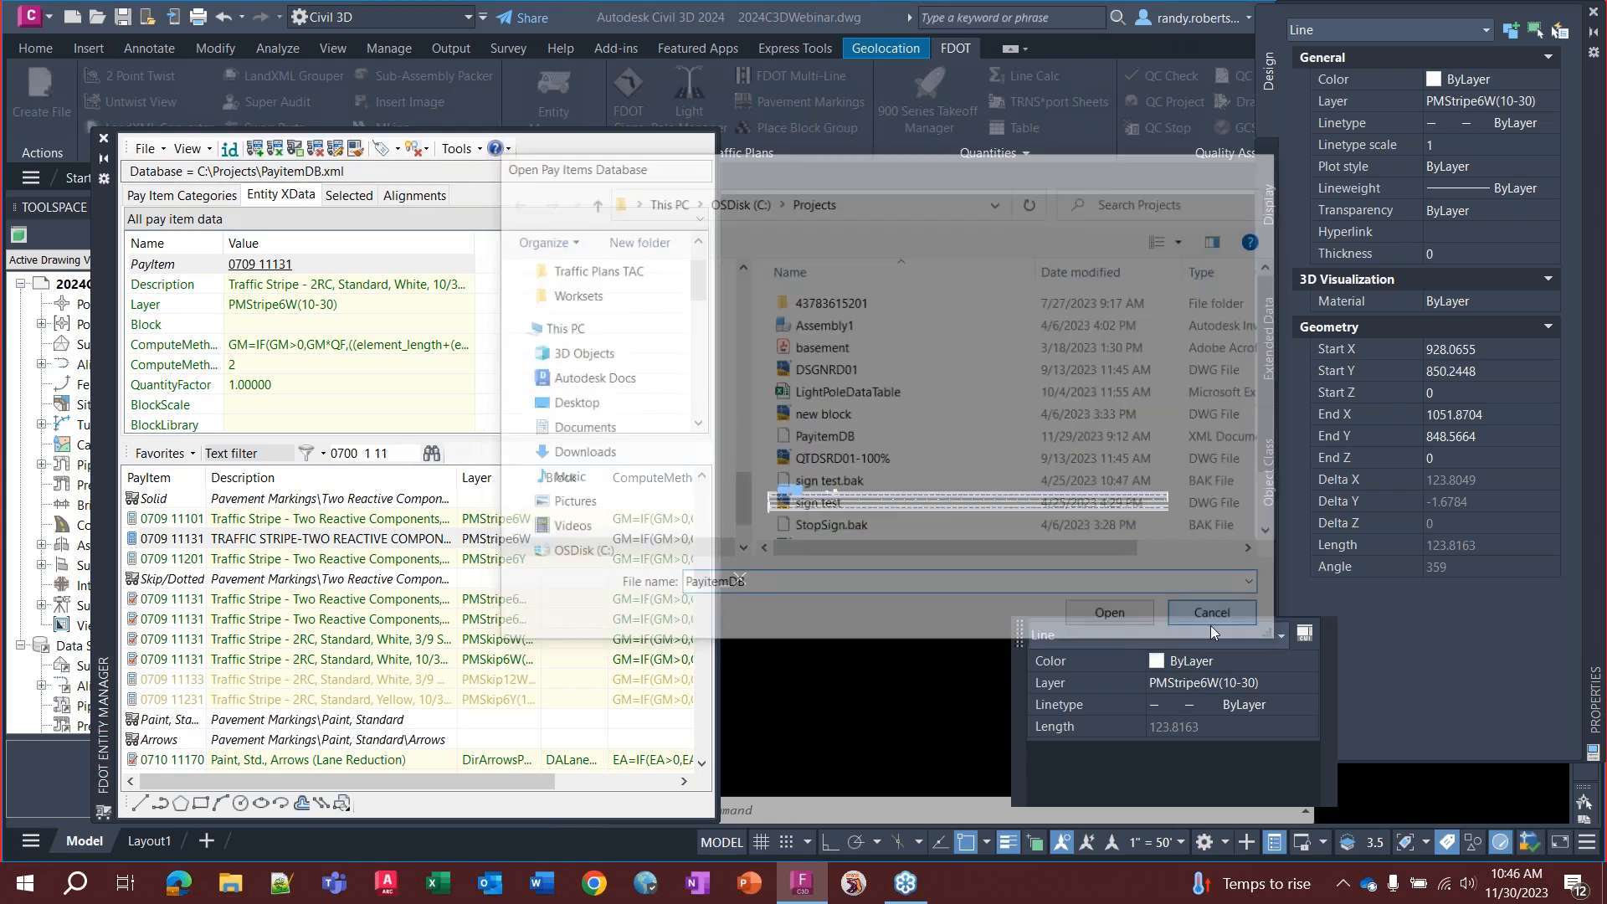
{"action": "left_click", "coordinate": [164, 150]}
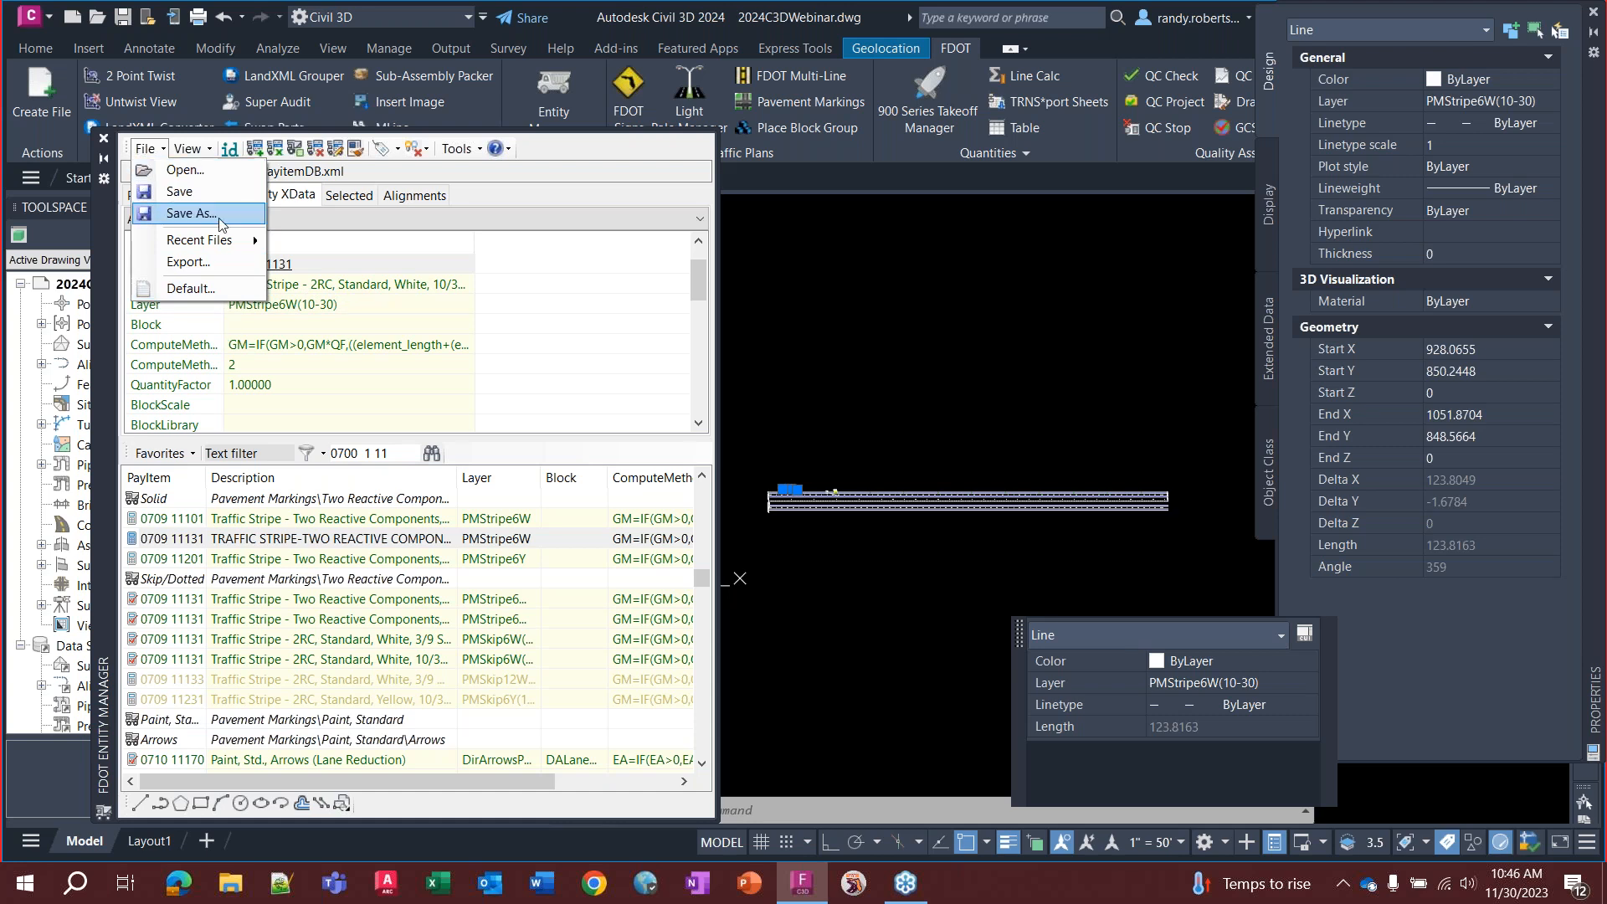
{"action": "left_click", "coordinate": [188, 149]}
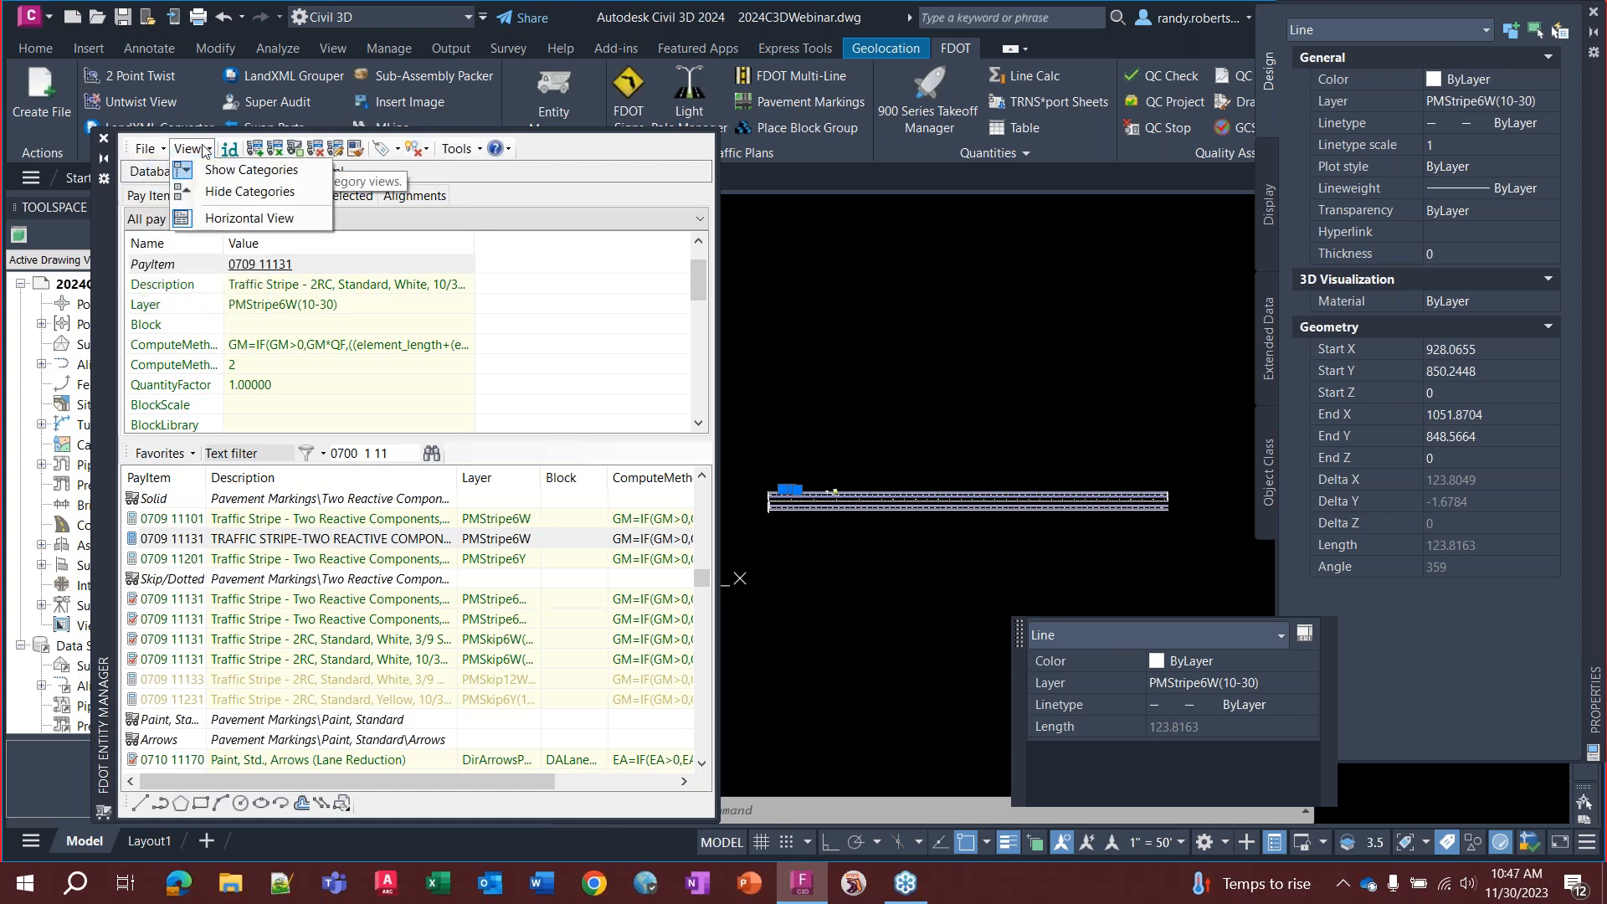
{"action": "left_click", "coordinate": [189, 150]}
{"action": "left_click", "coordinate": [146, 149]}
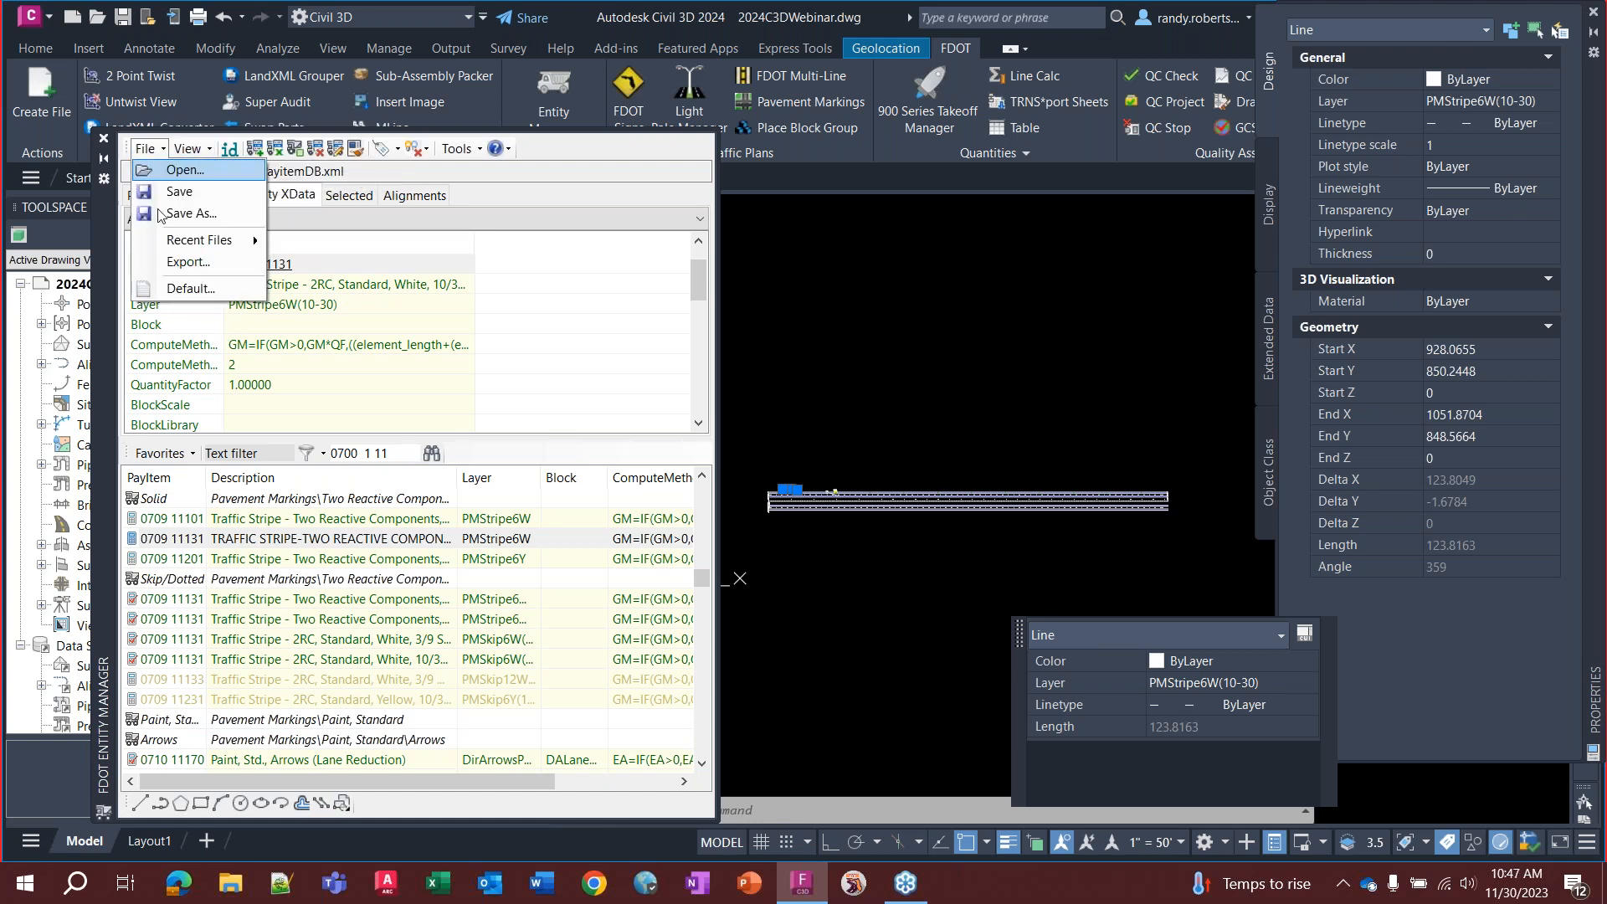
{"action": "left_click", "coordinate": [513, 376]}
Show the pay item categories and collapse the Pavement Markings and Roadway Design branches
{"action": "left_click", "coordinate": [166, 196]}
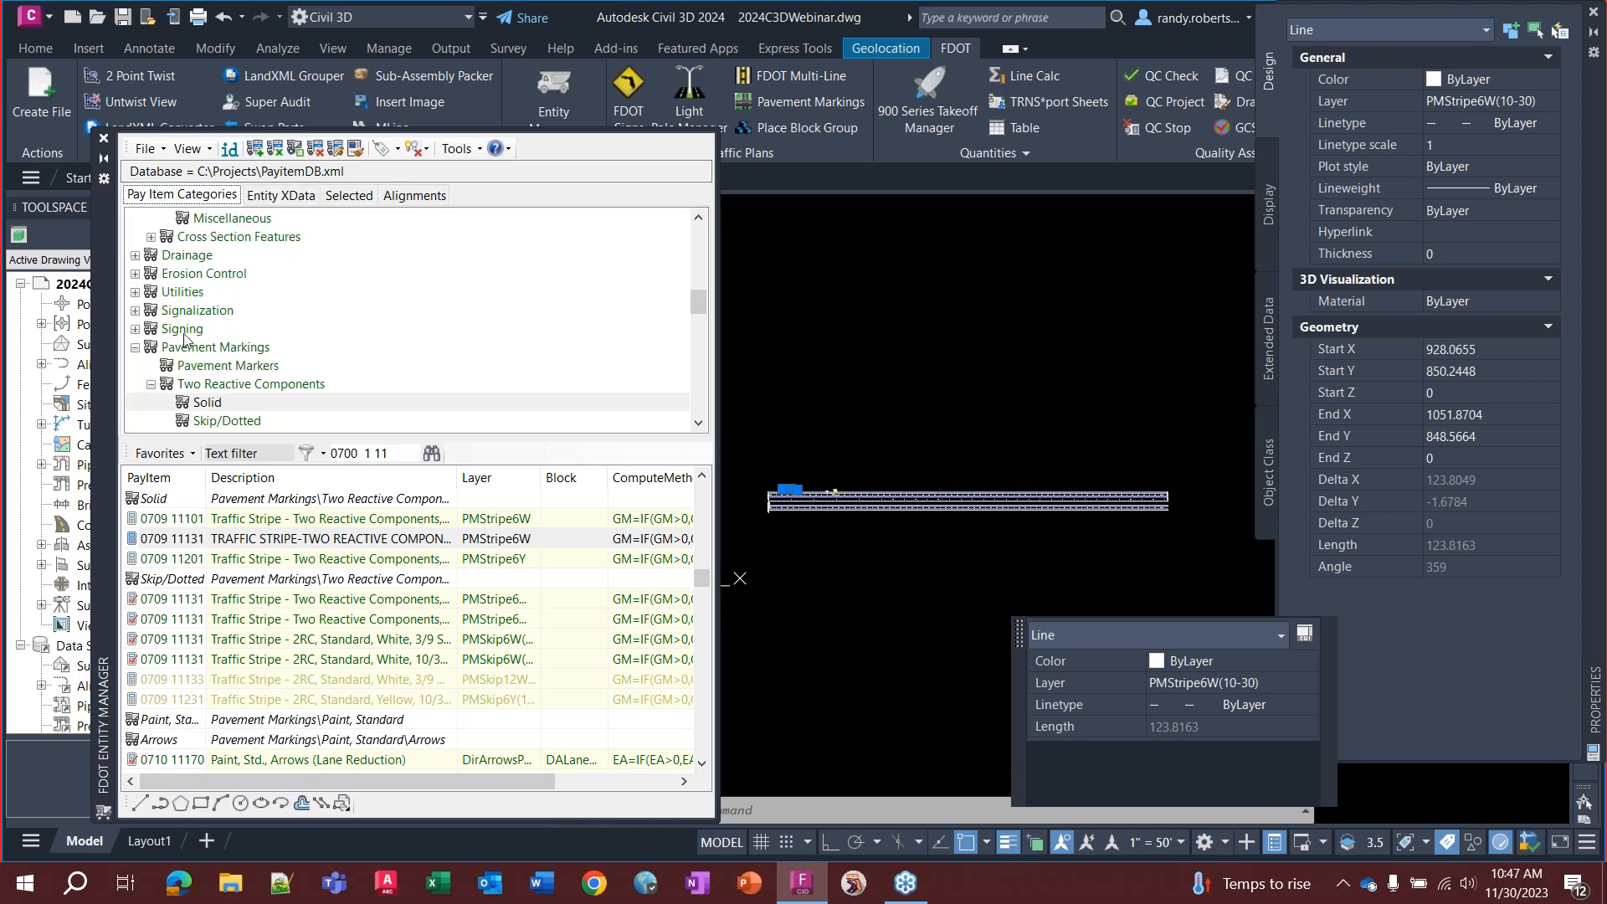
{"action": "left_click", "coordinate": [135, 347]}
{"action": "scroll", "coordinate": [151, 335], "scroll_direction": "up", "scroll_amount": 7}
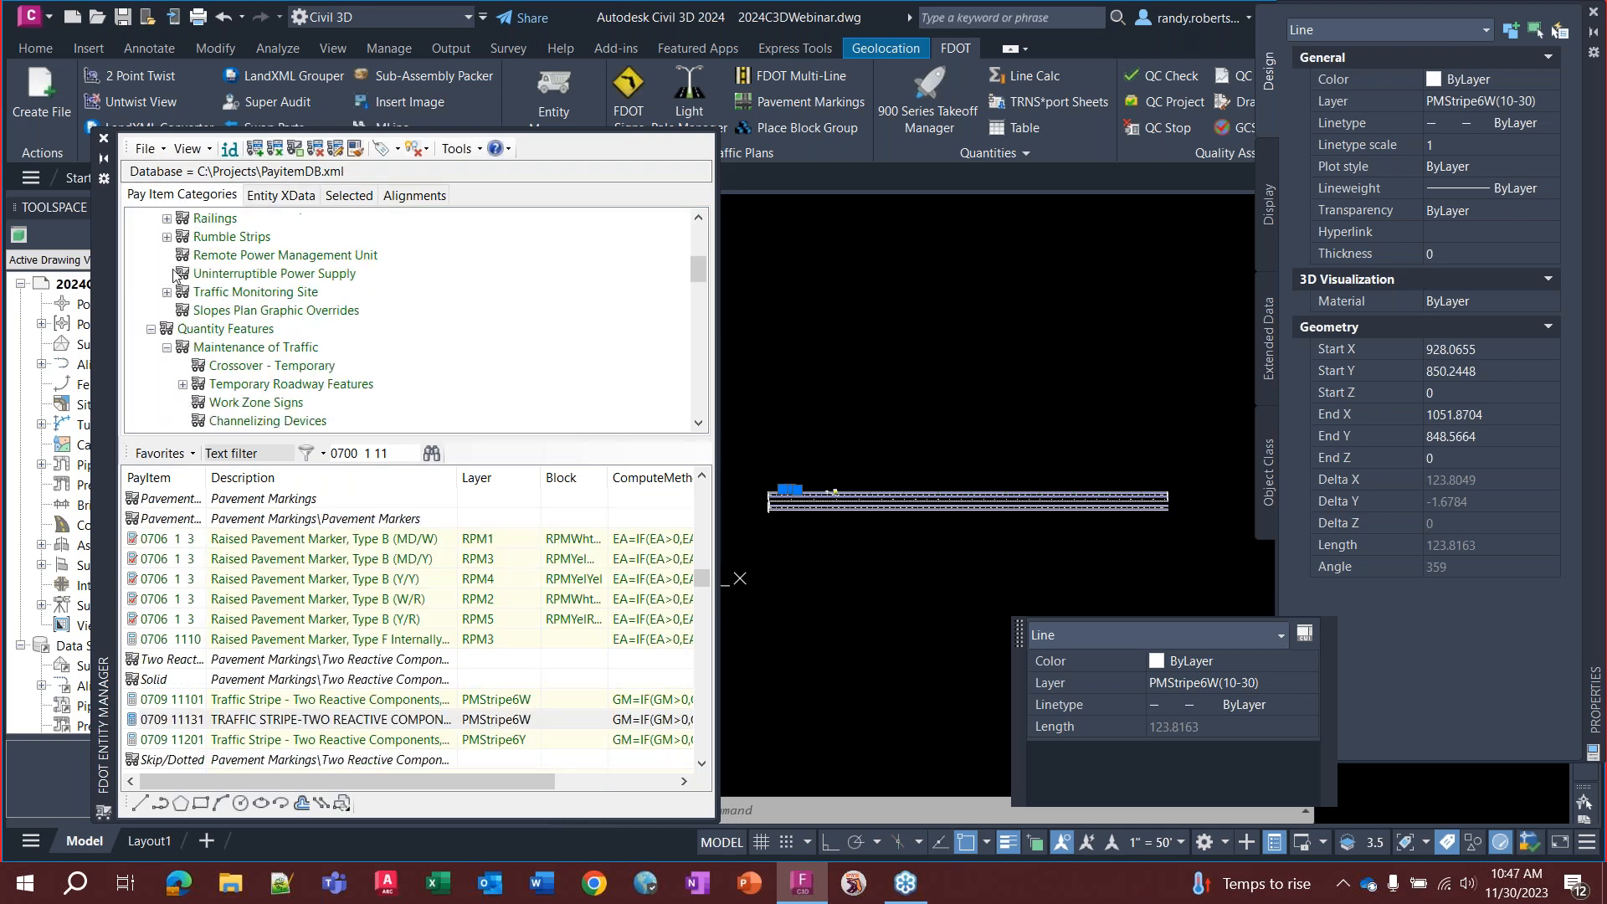
{"action": "scroll", "coordinate": [154, 307], "scroll_direction": "up", "scroll_amount": 2}
{"action": "left_click", "coordinate": [135, 273]}
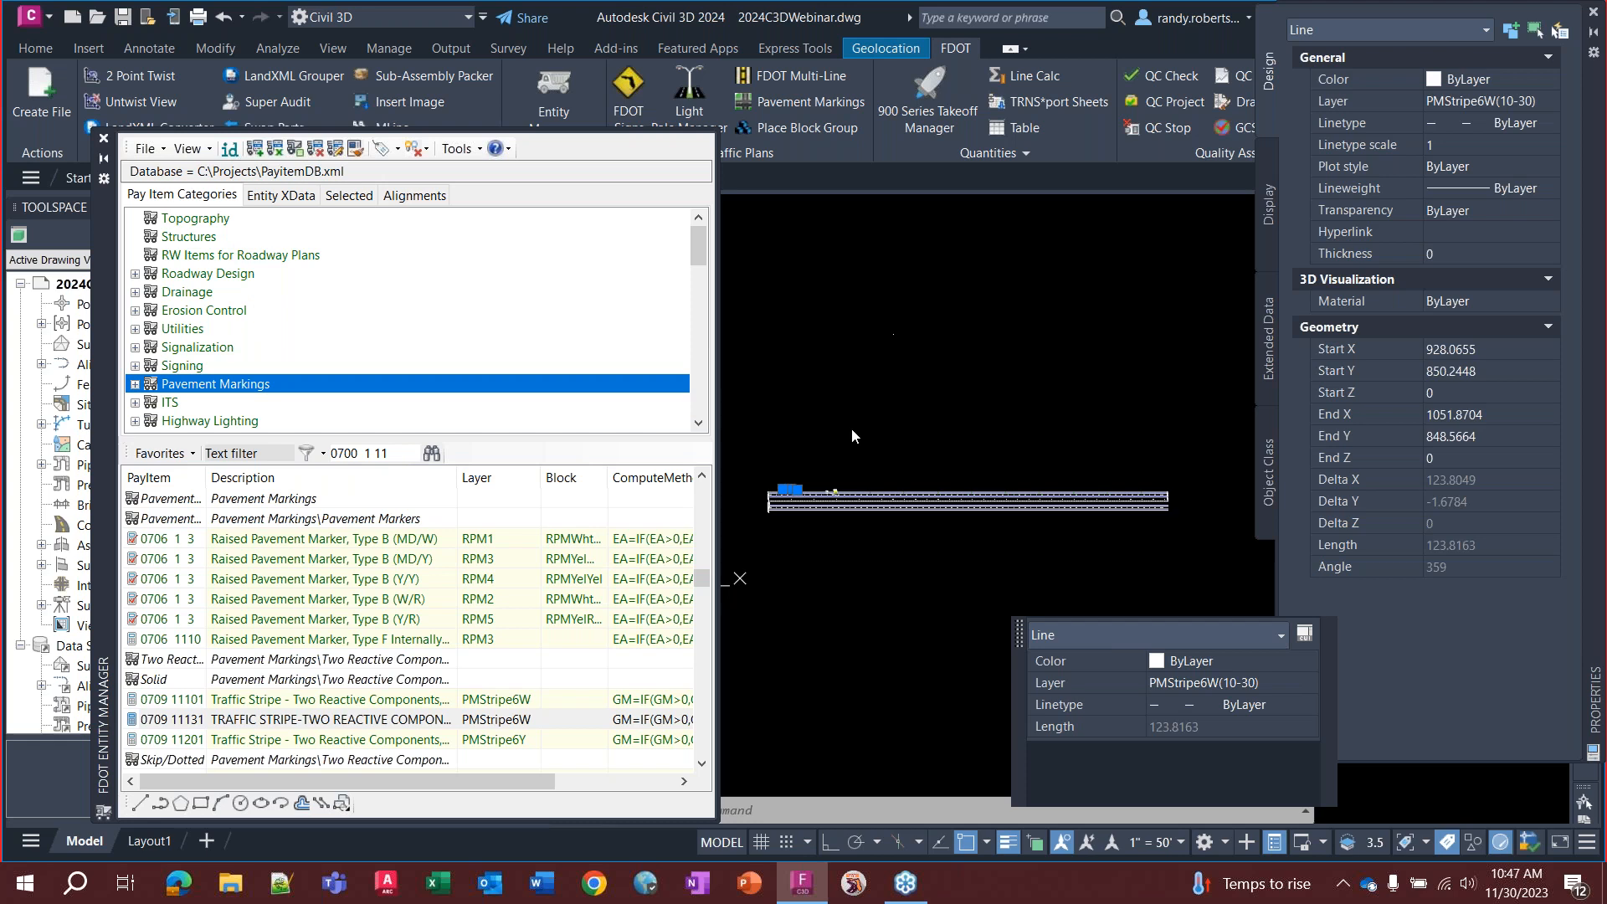
Clear the line selection in the drawing and move the Entity Manager palette higher on the screen
{"action": "left_click", "coordinate": [924, 643]}
{"action": "left_click", "coordinate": [916, 633]}
{"action": "left_click", "coordinate": [822, 609]}
{"action": "key", "text": "Escape"}
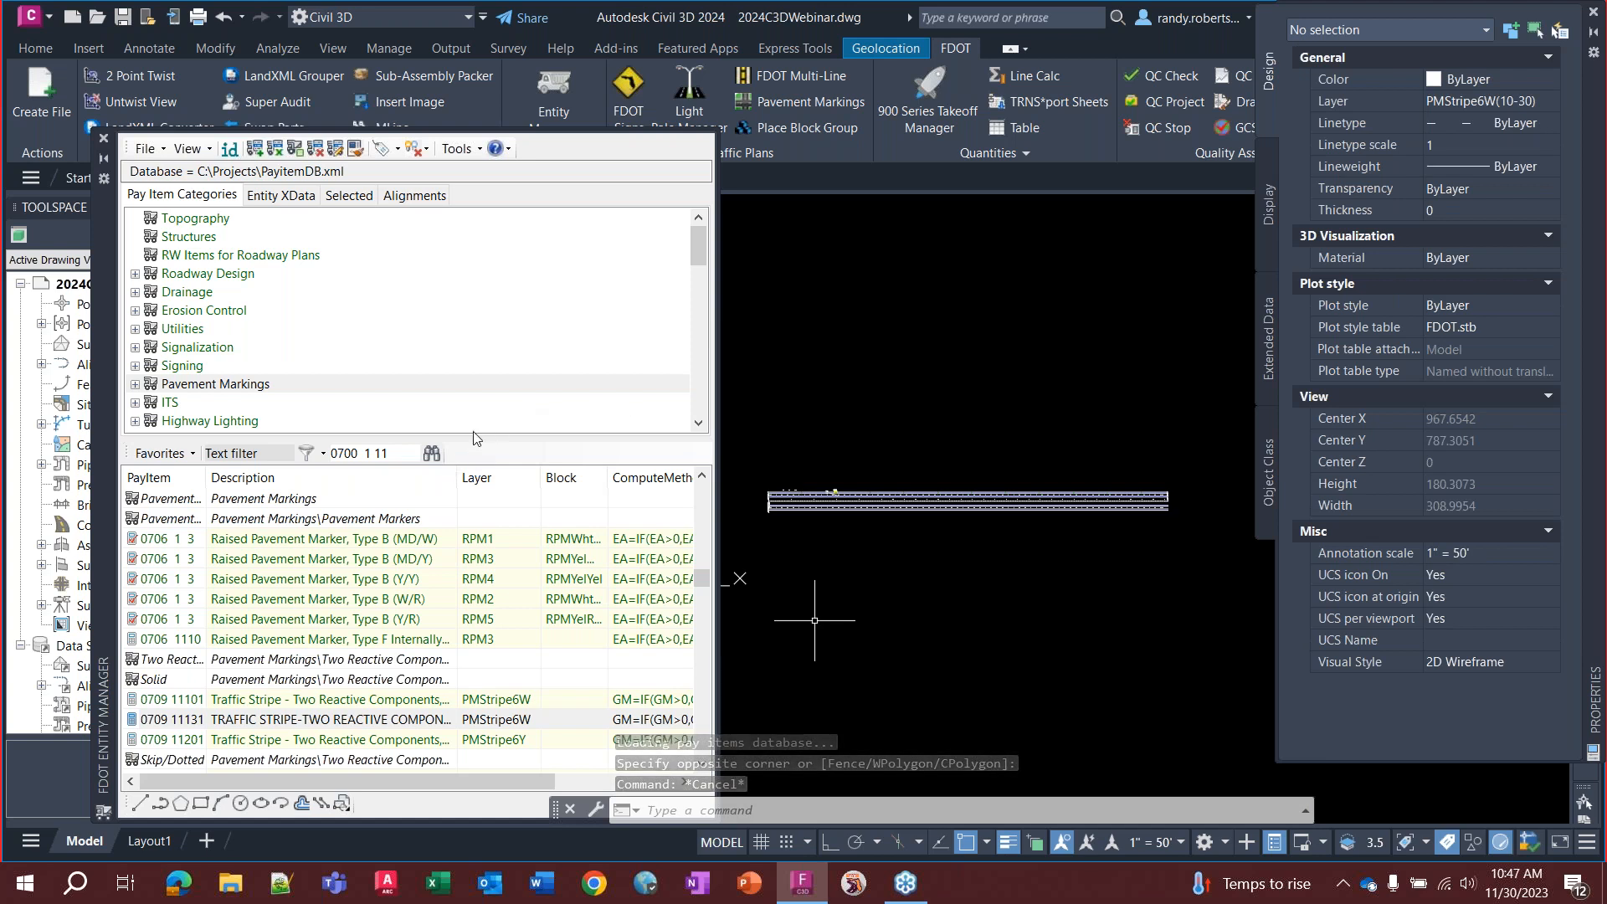
{"action": "left_click", "coordinate": [200, 136]}
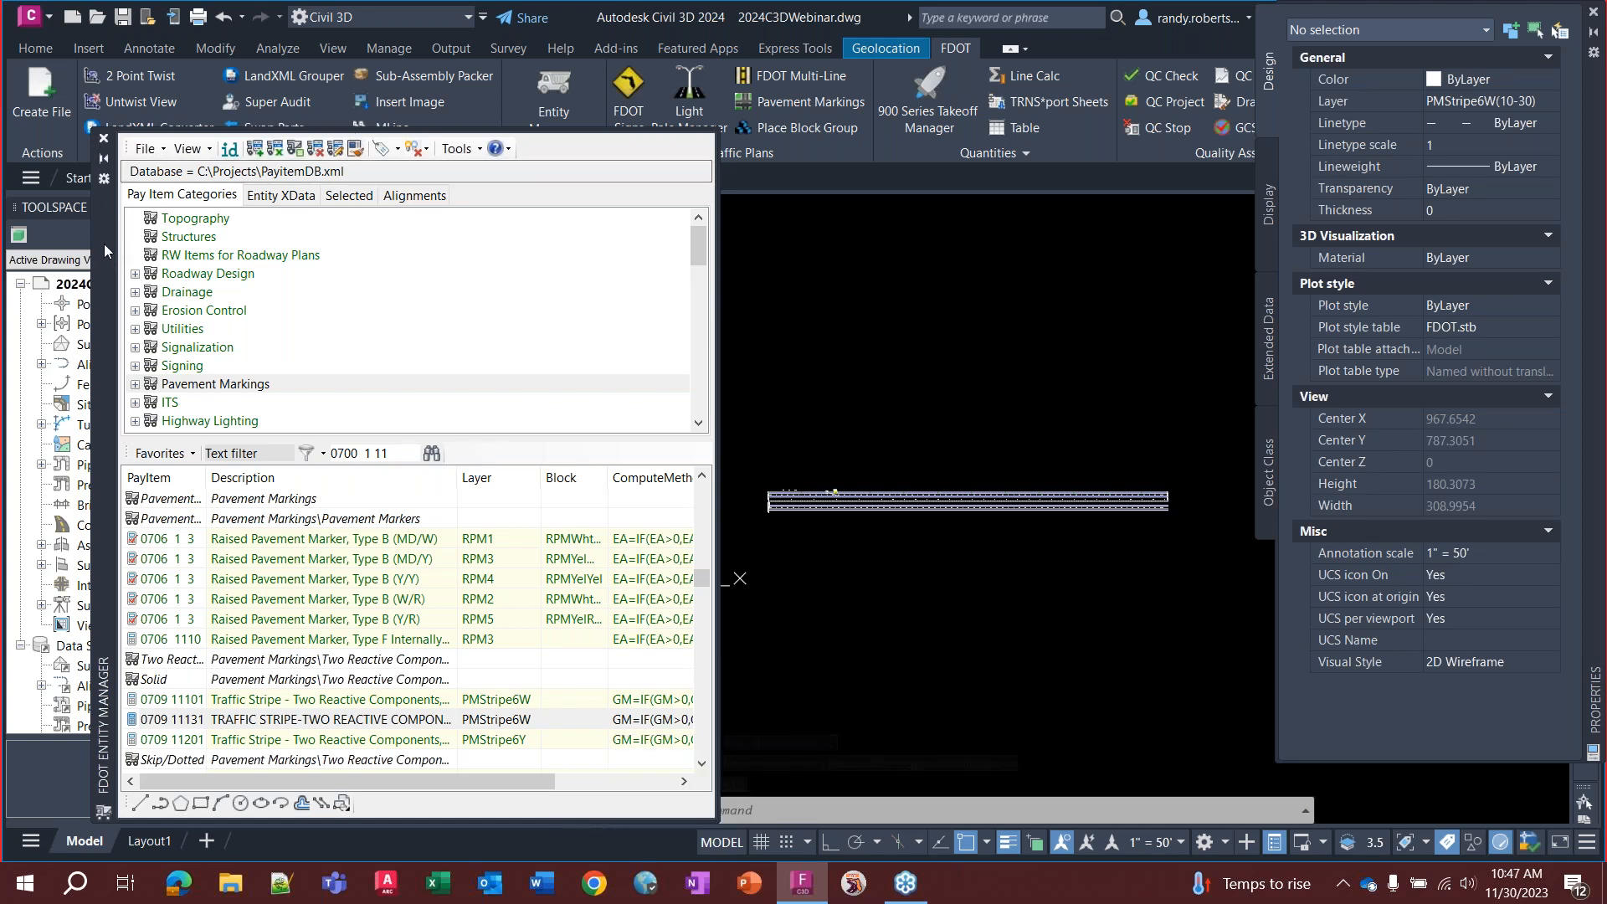
{"action": "left_click_drag", "start_coordinate": [104, 244], "coordinate": [116, 178]}
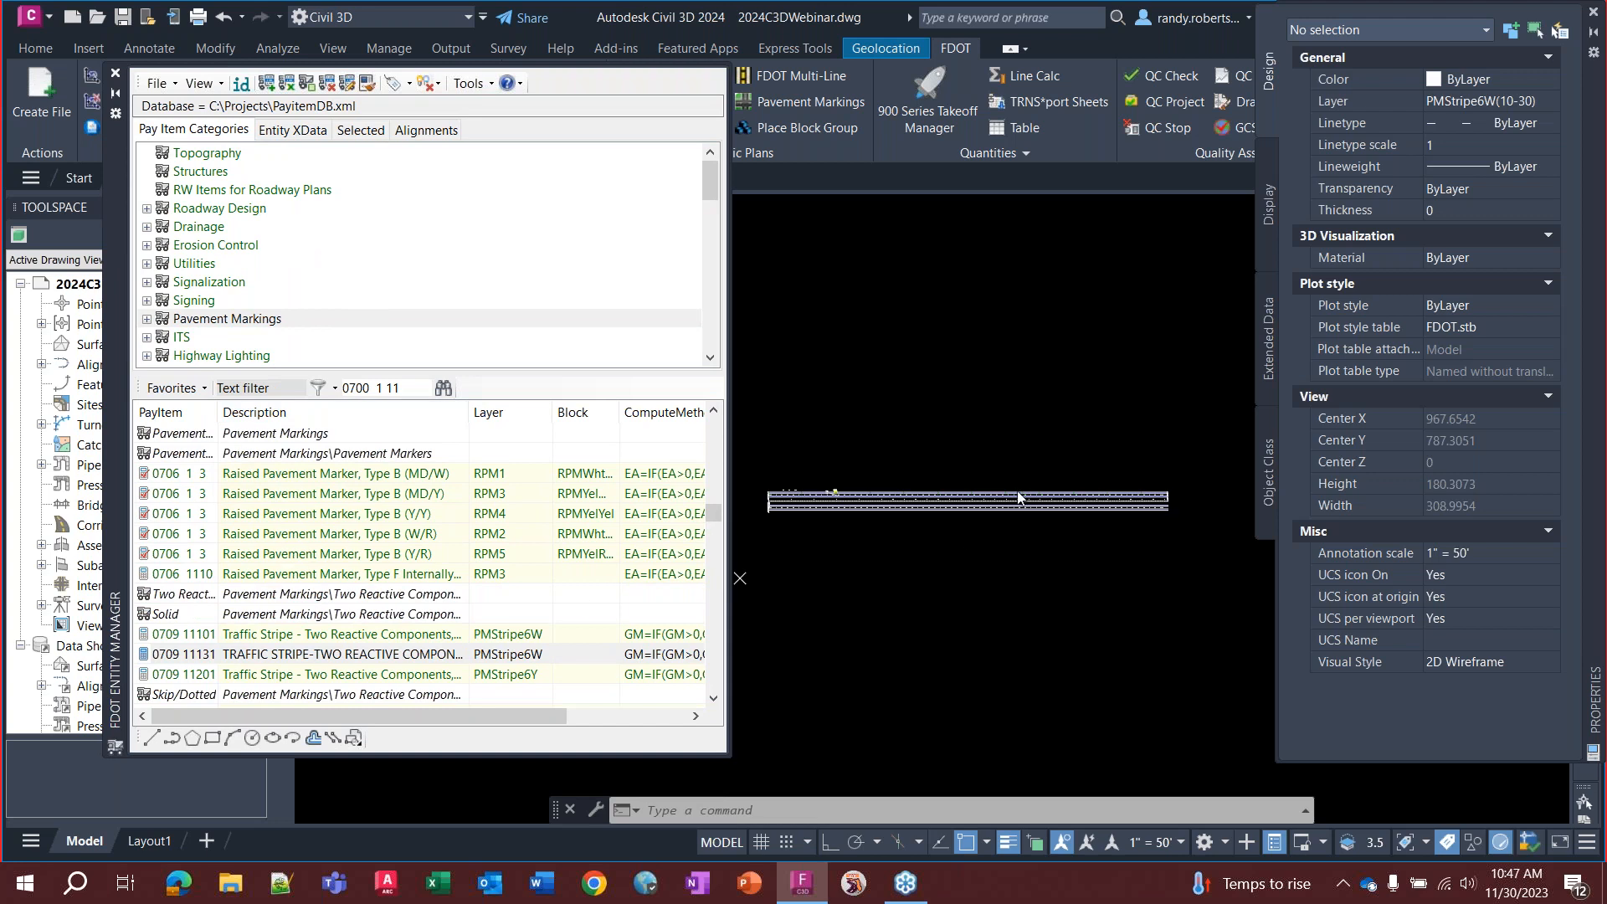
Open the Place Block Group tool for the Raised Pavement Marker, Type B (MD/W) pay item, review it and close it
{"action": "scroll", "coordinate": [911, 504], "scroll_direction": "up", "scroll_amount": 8}
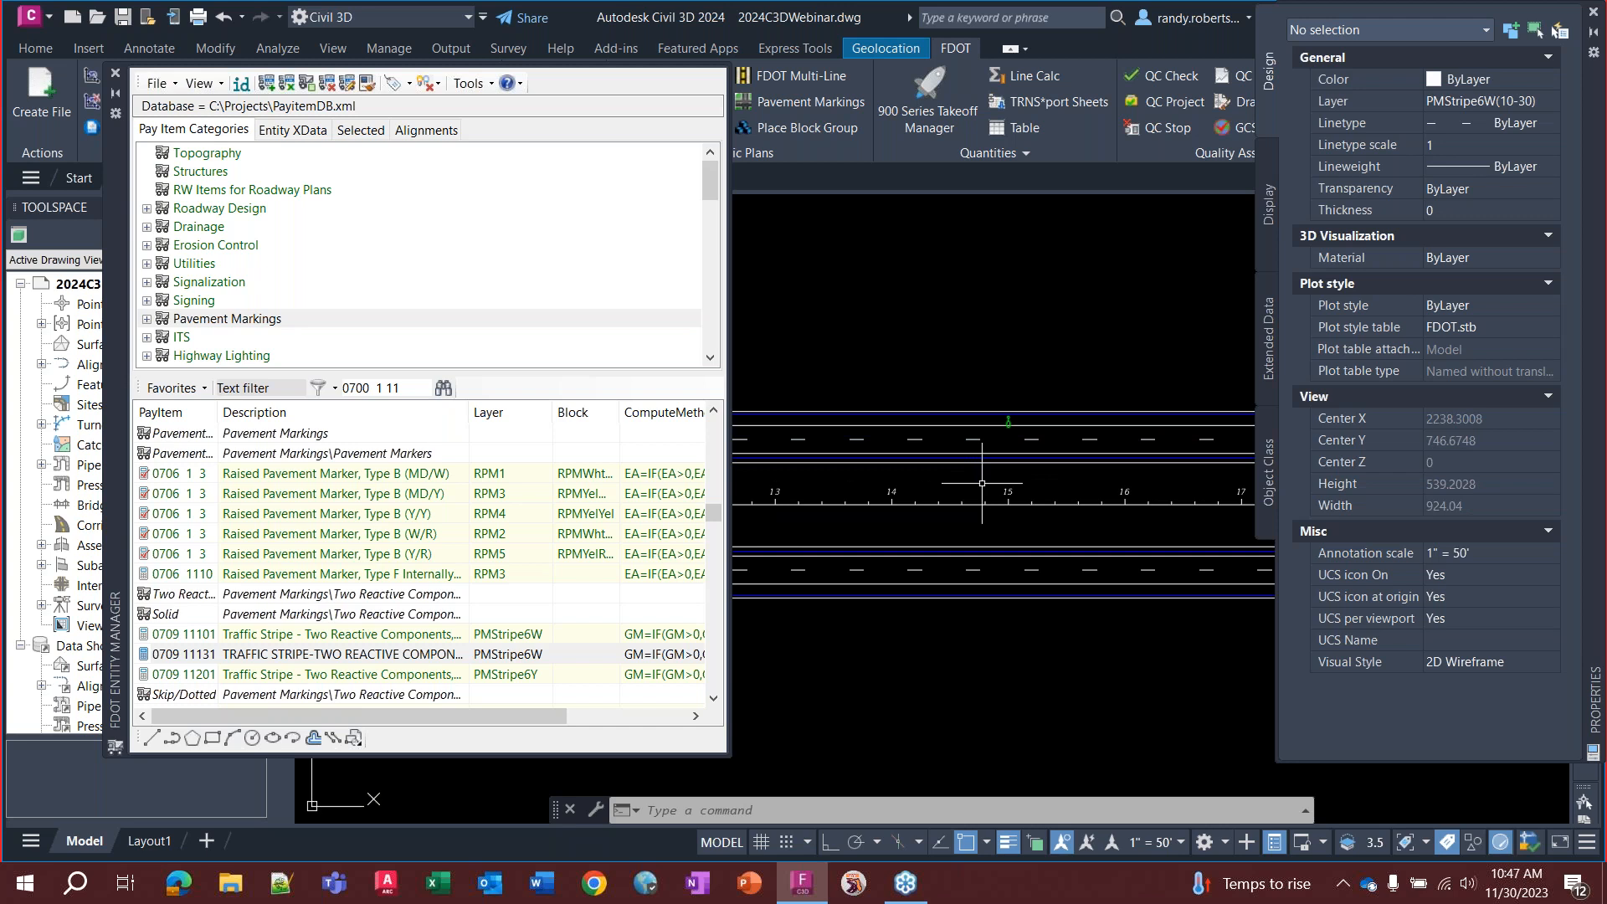
{"action": "right_click", "coordinate": [250, 482]}
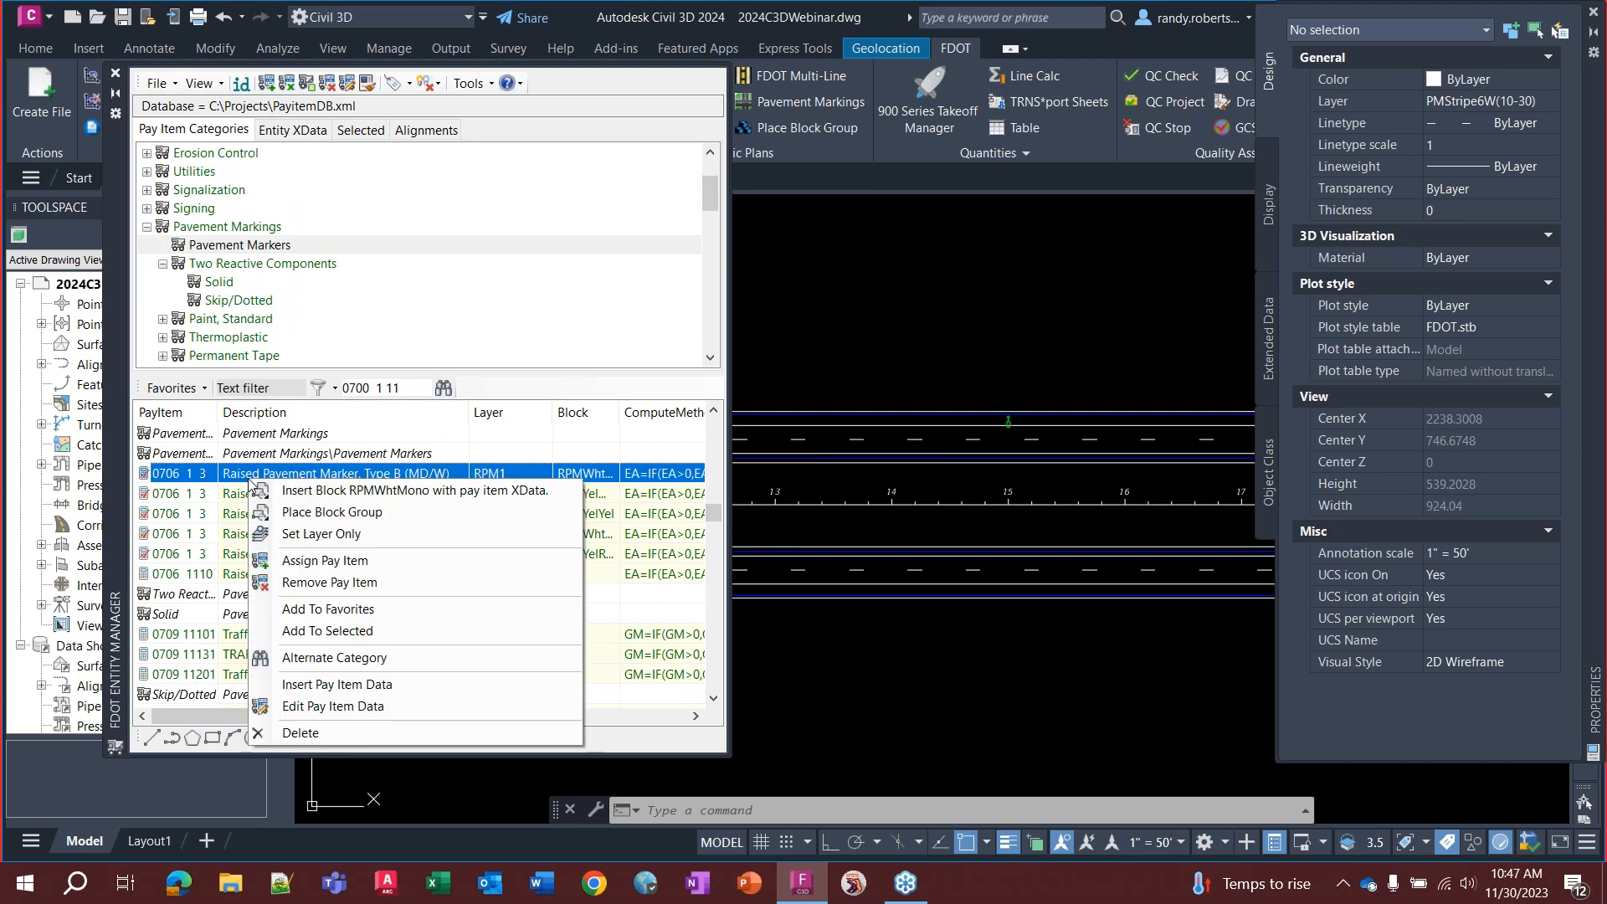
{"action": "left_click", "coordinate": [341, 513]}
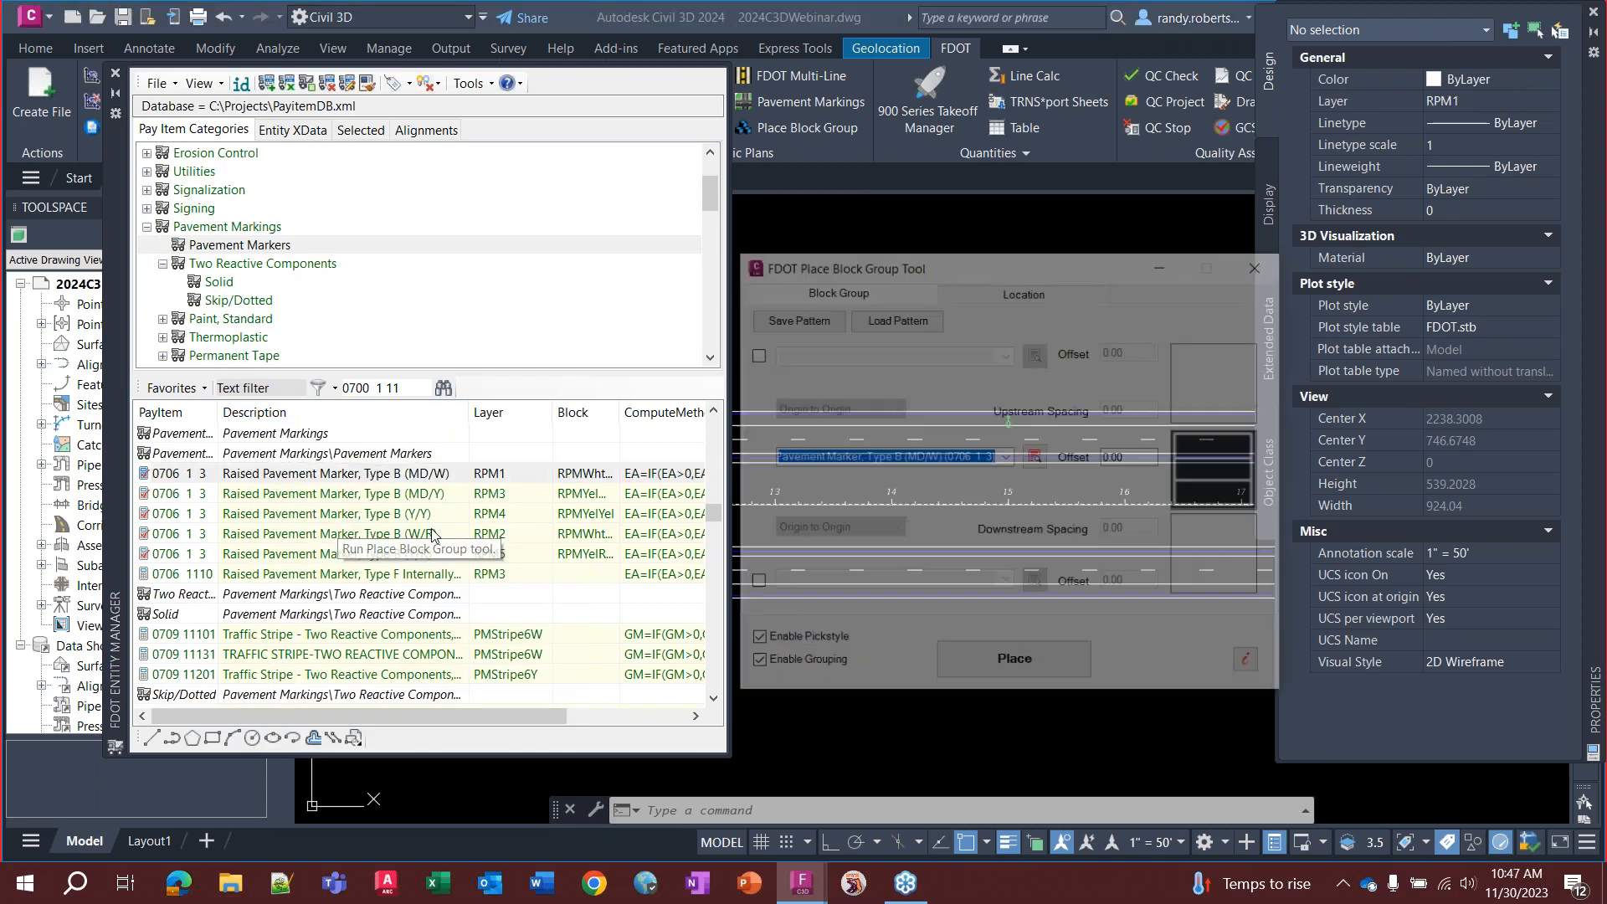
{"action": "left_click_drag", "start_coordinate": [1023, 267], "coordinate": [1024, 218]}
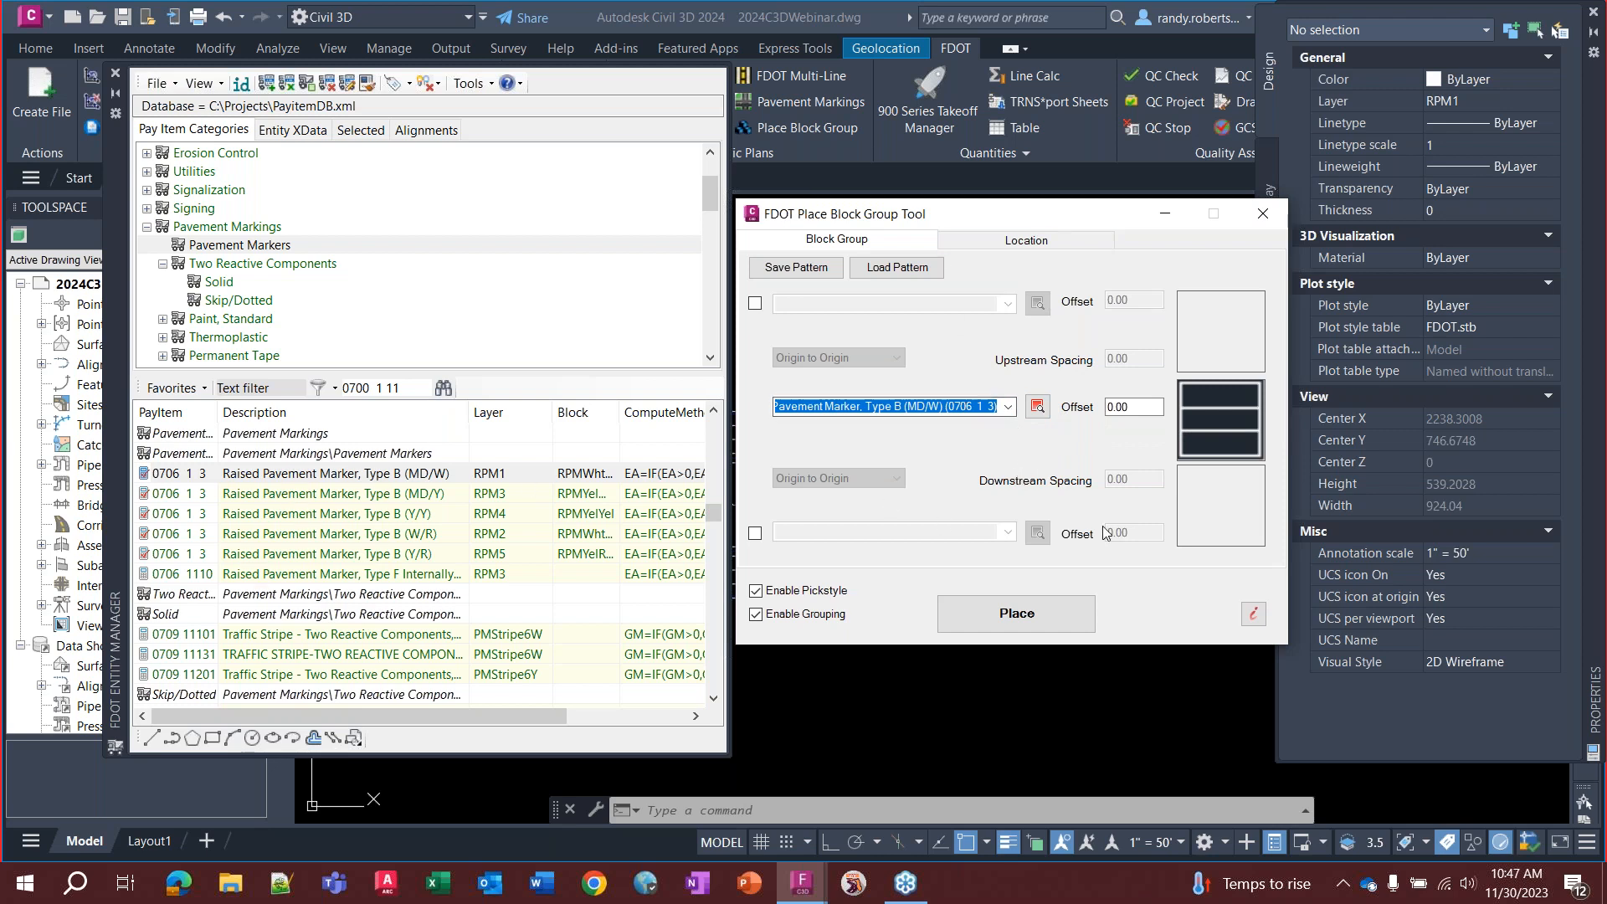
{"action": "left_click", "coordinate": [1273, 221]}
Open the Pavement Marking tool for solid stripe pay item 0709 11101, review its settings and close it
{"action": "scroll", "coordinate": [232, 546], "scroll_direction": "down", "scroll_amount": 2}
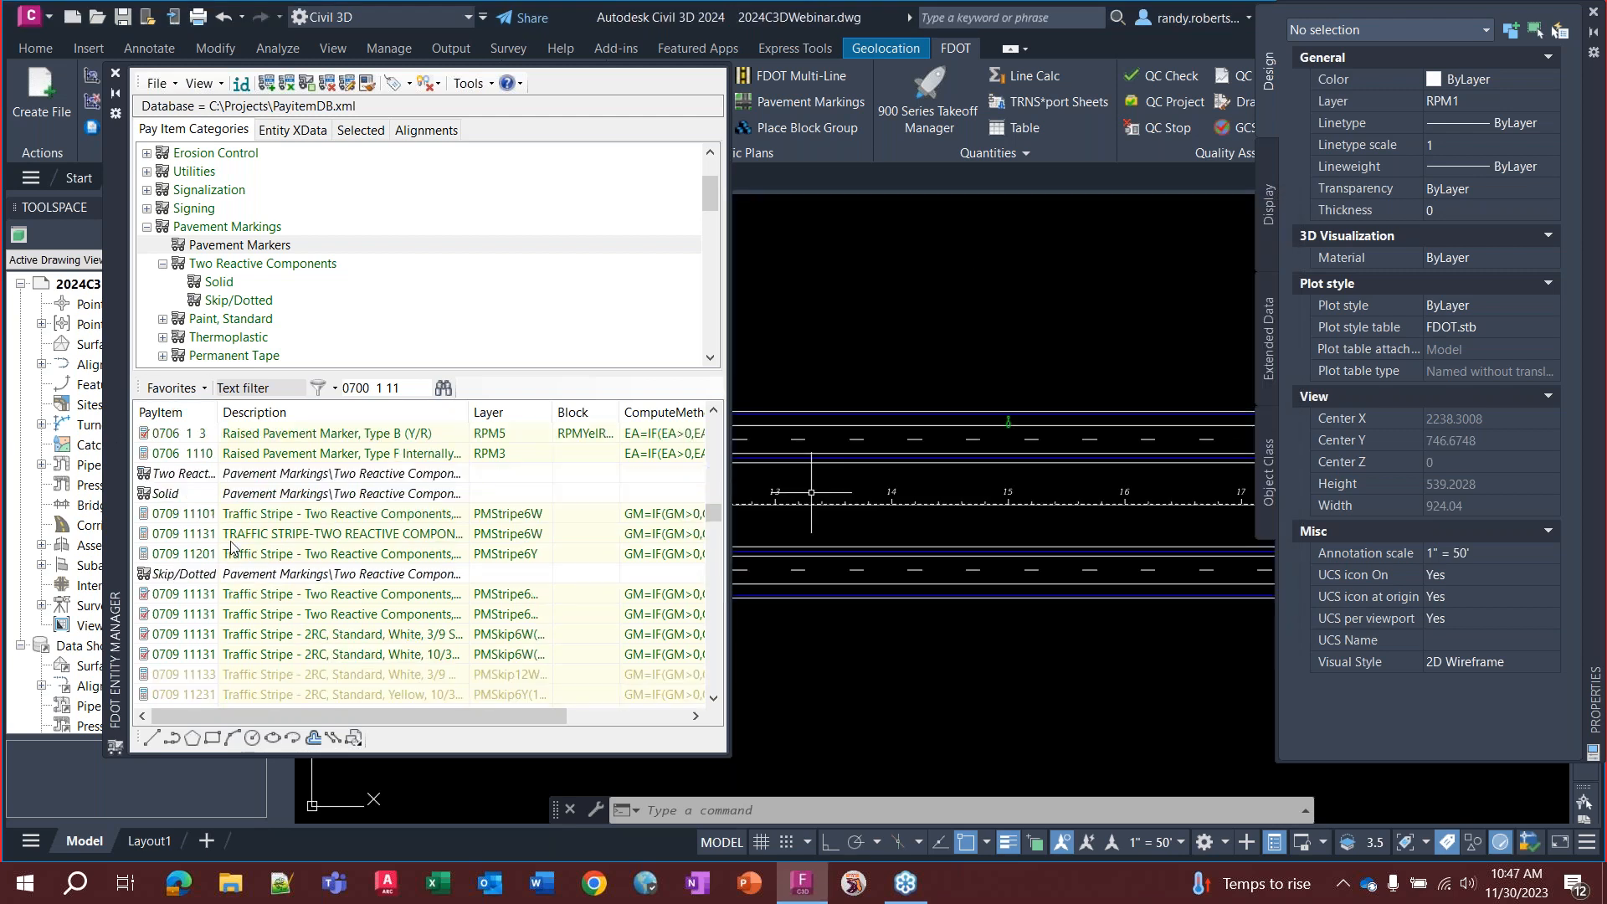
{"action": "left_click", "coordinate": [257, 516]}
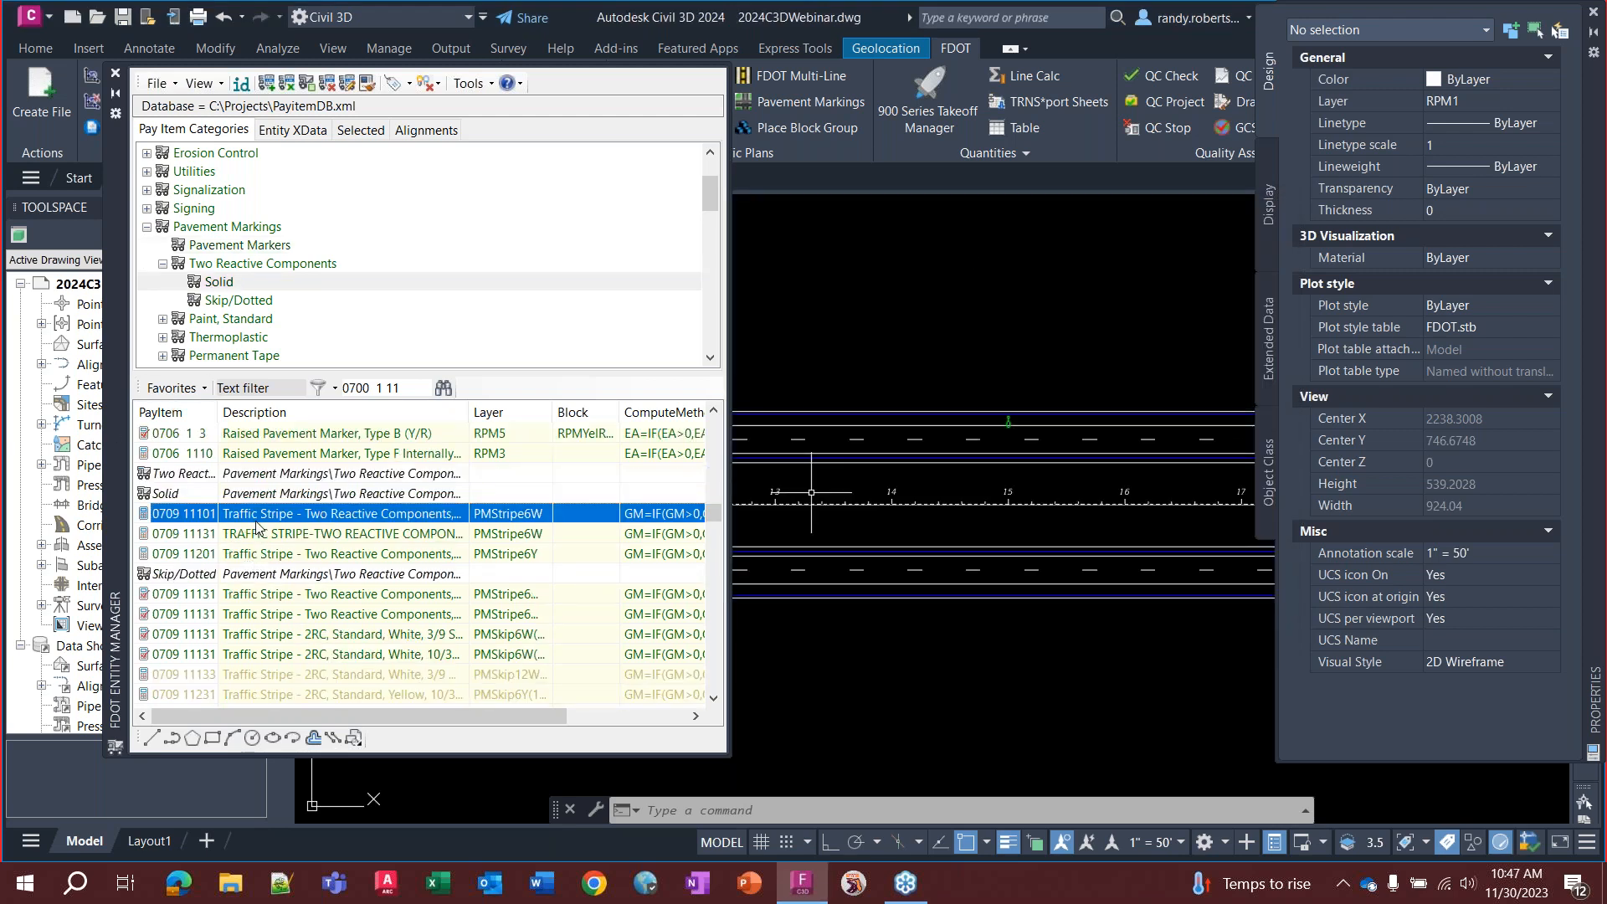
{"action": "right_click", "coordinate": [258, 521]}
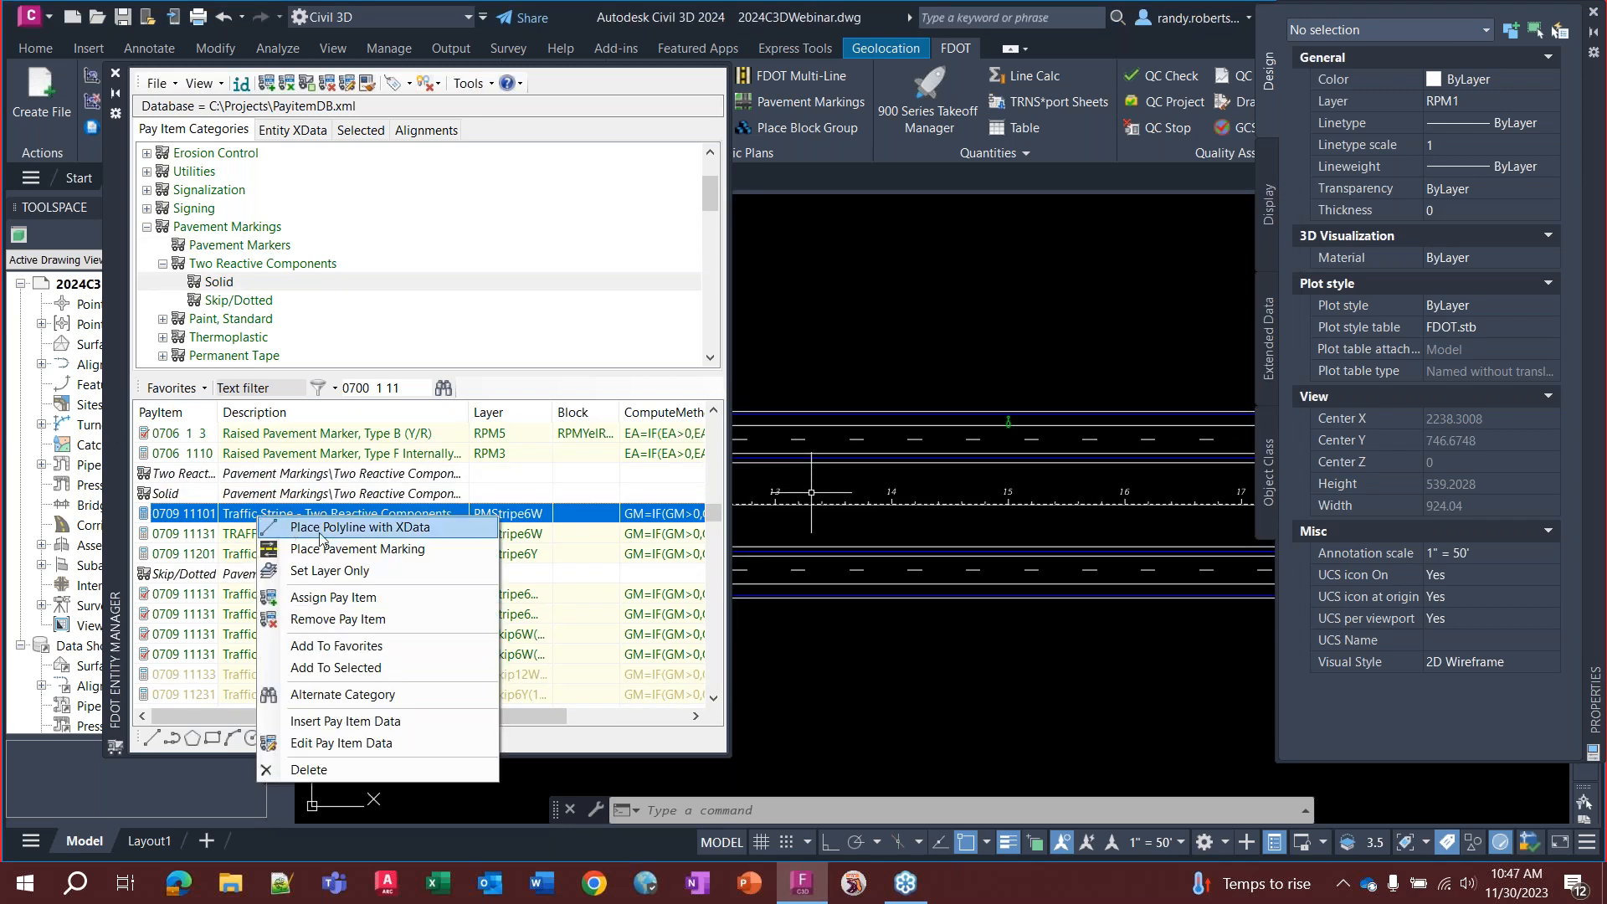
{"action": "left_click", "coordinate": [357, 550]}
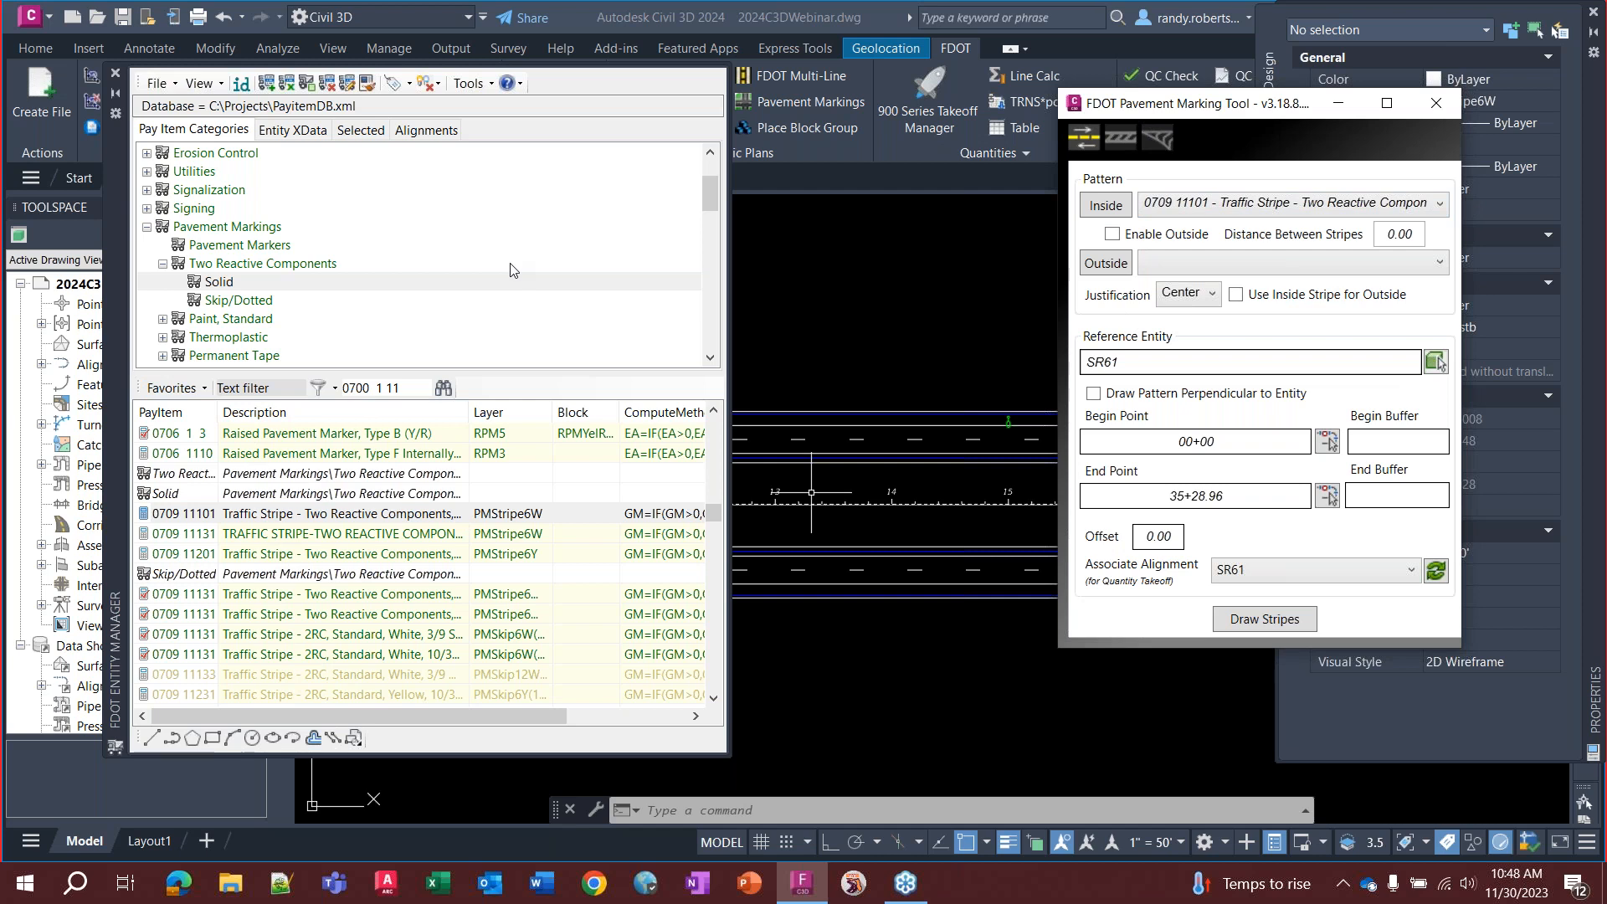
{"action": "scroll", "coordinate": [369, 634], "scroll_direction": "down", "scroll_amount": 7}
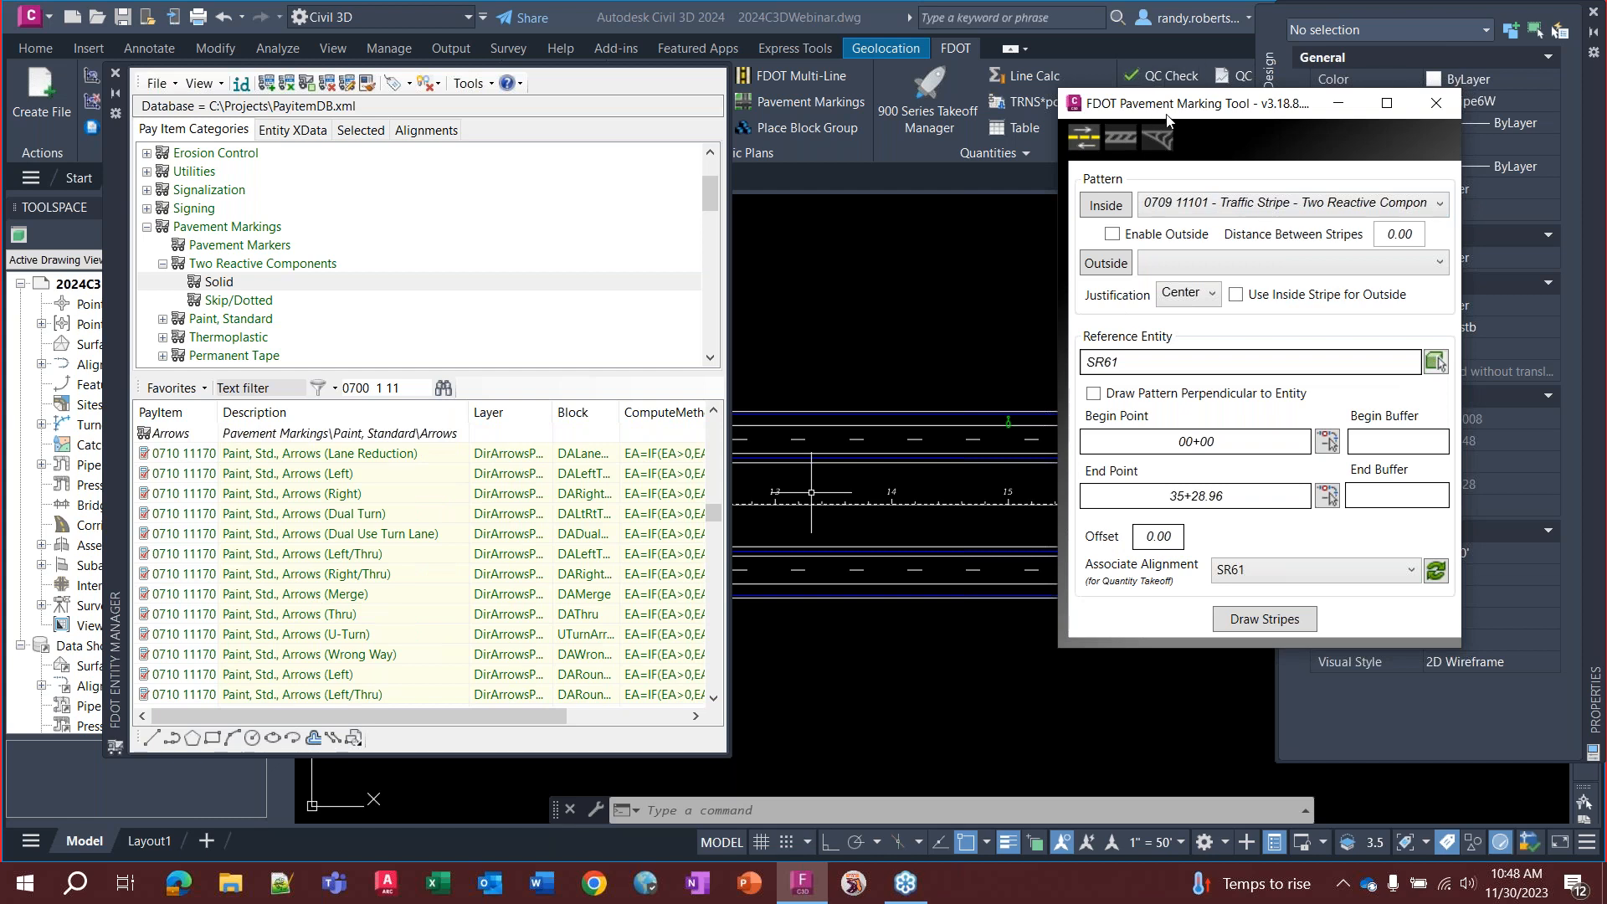
{"action": "left_click_drag", "start_coordinate": [1168, 117], "coordinate": [1248, 103]}
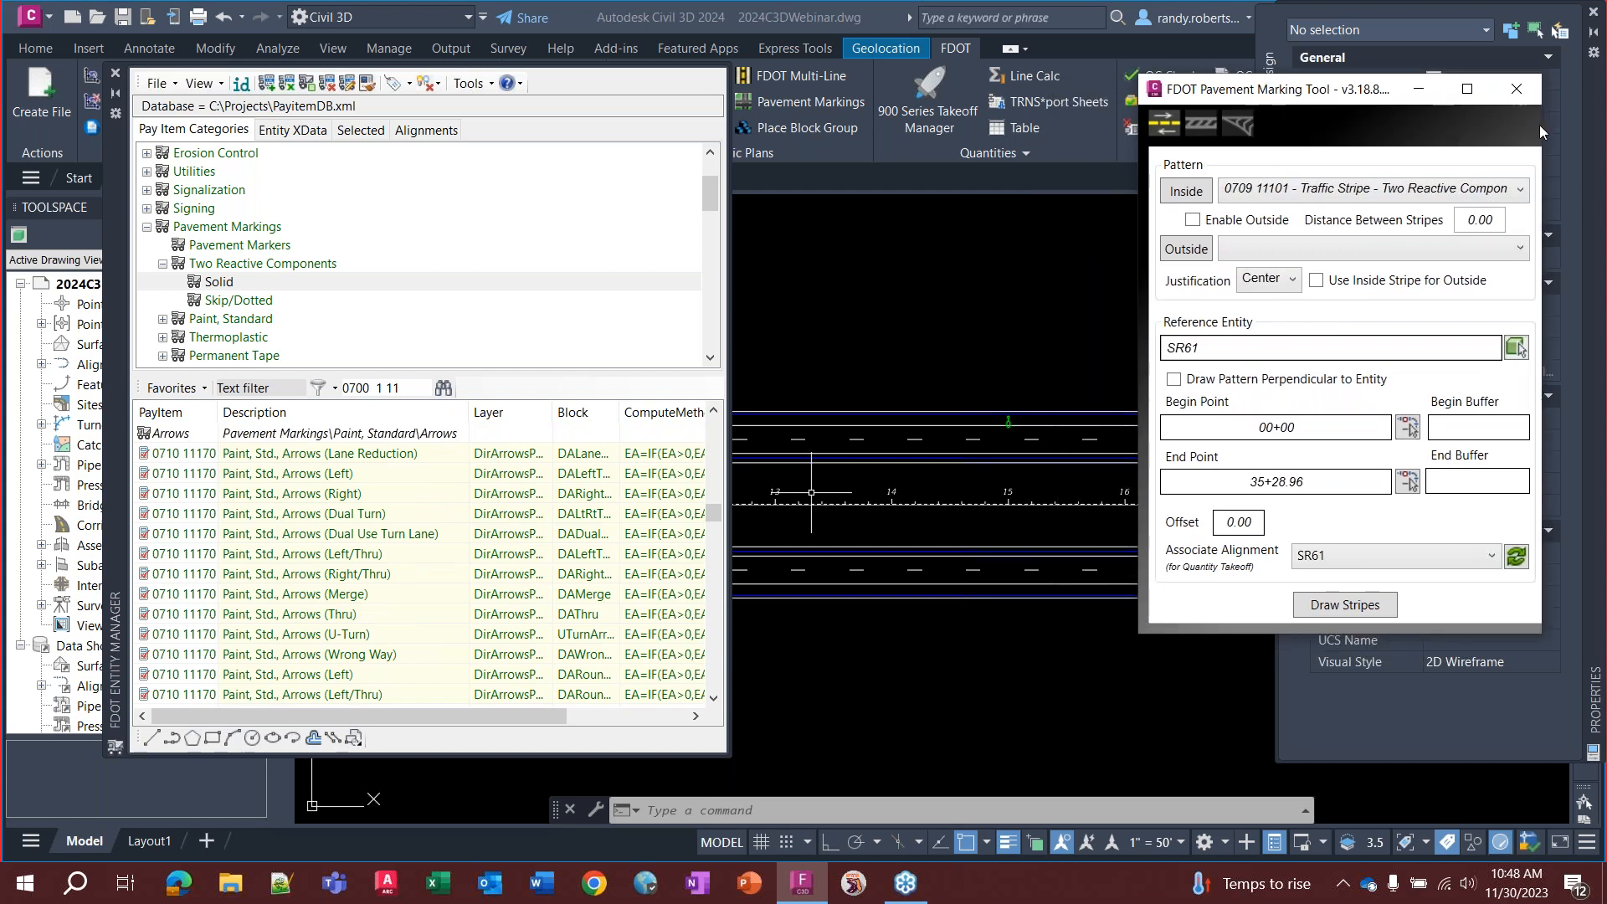
{"action": "left_click", "coordinate": [1516, 88]}
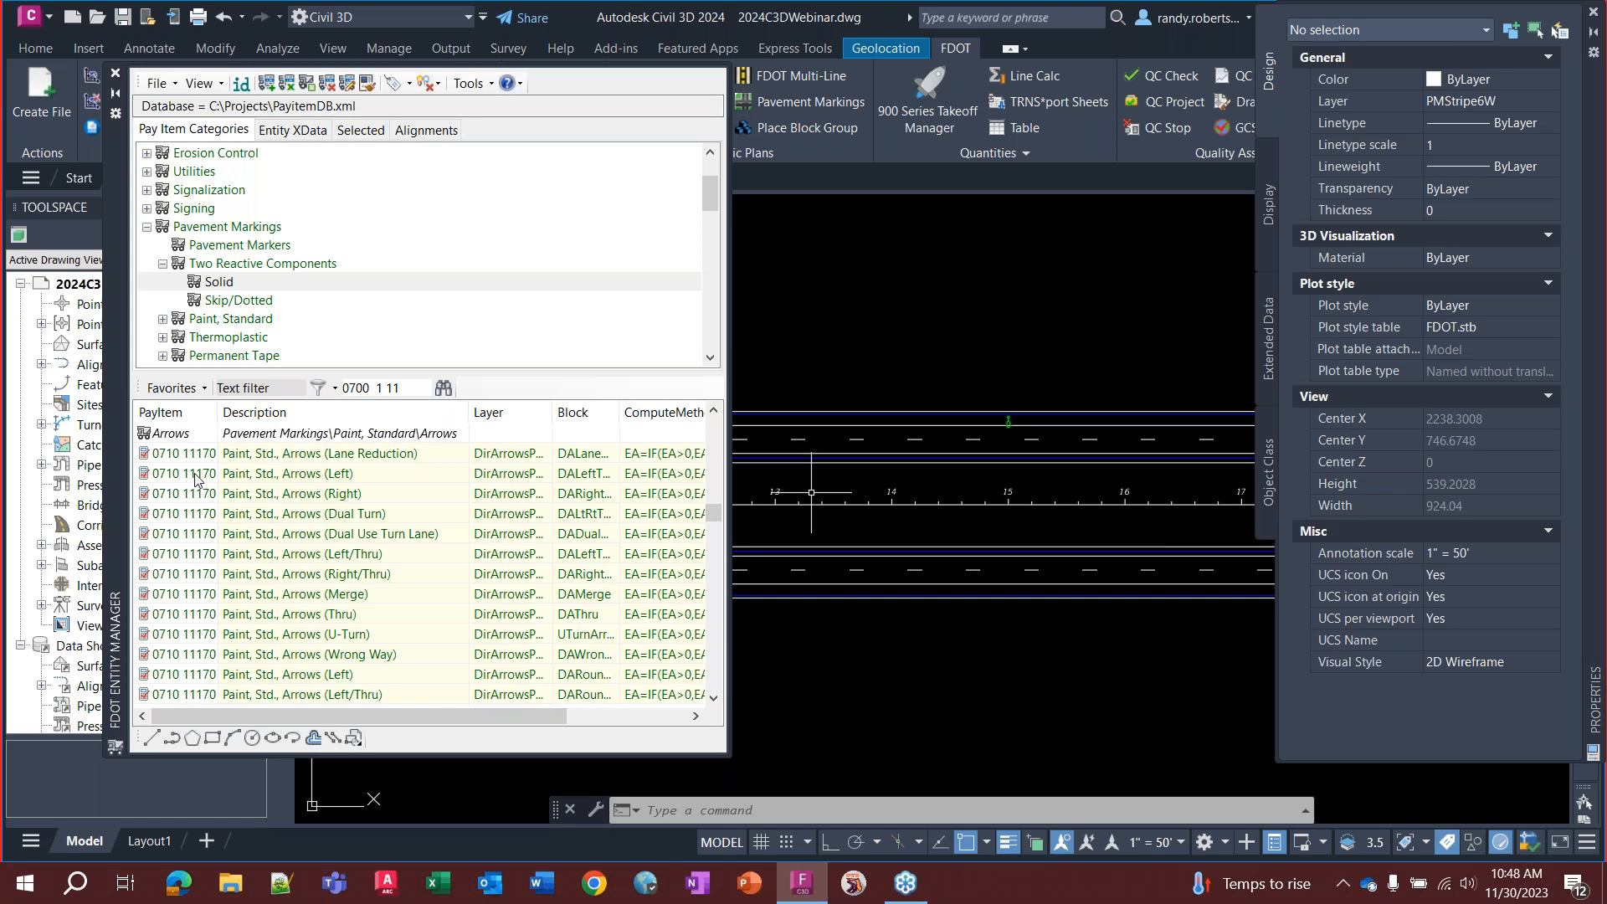
Open the Place Block Group tool for the Left, Dual Turn and Right/Thru standard paint arrow pay items, review it and close it
{"action": "left_click", "coordinate": [244, 478]}
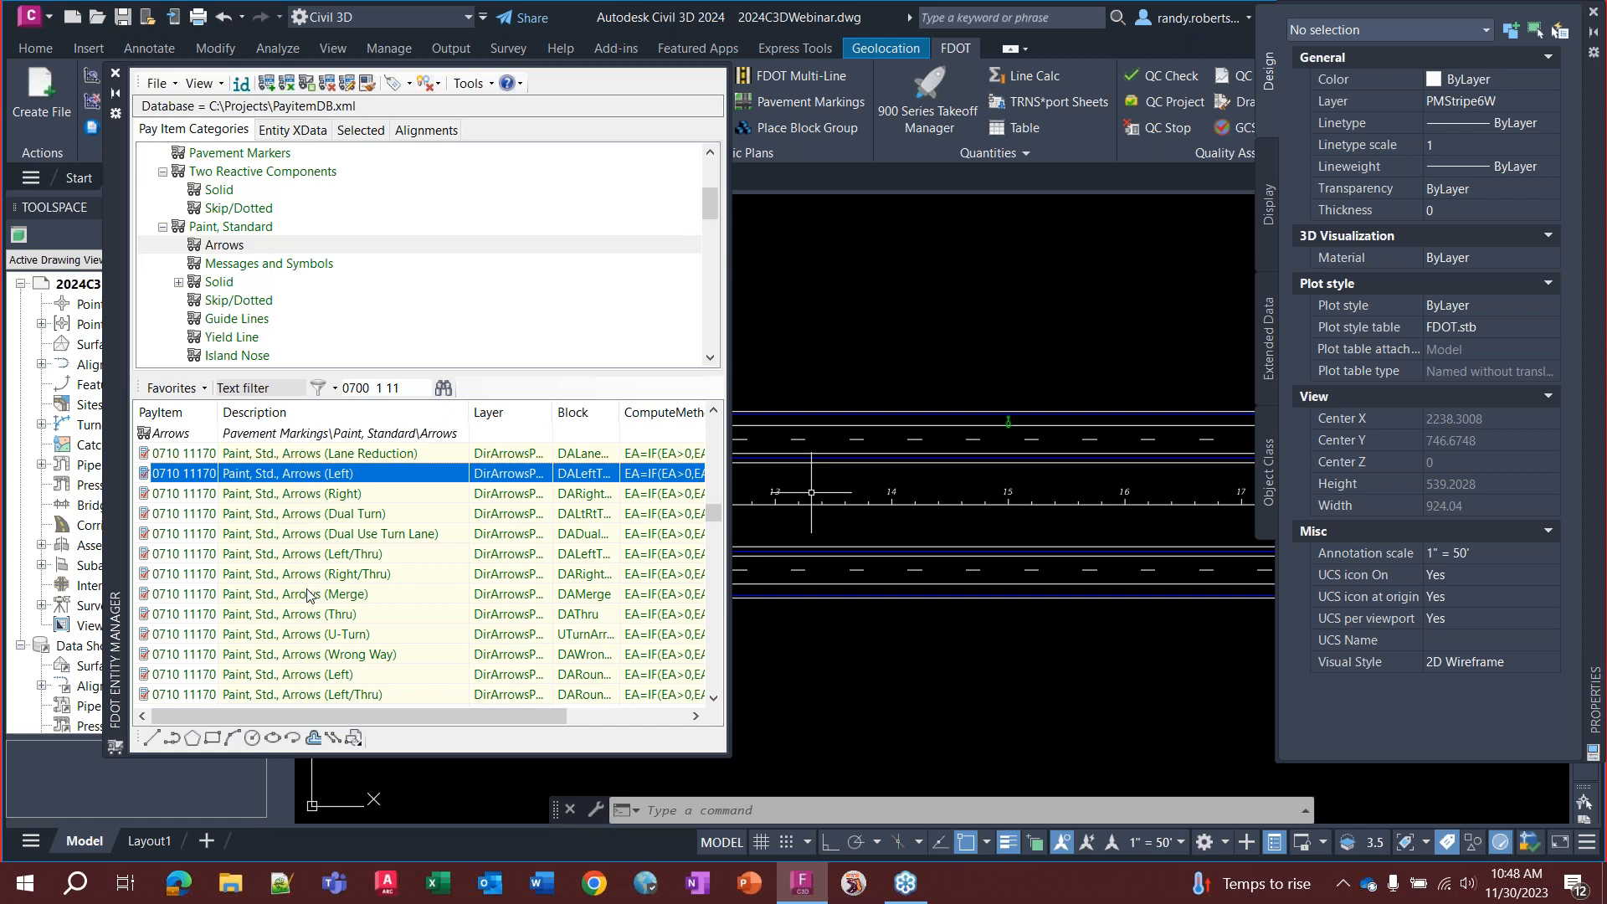
{"action": "left_click", "coordinate": [259, 519], "text": "ctrl"}
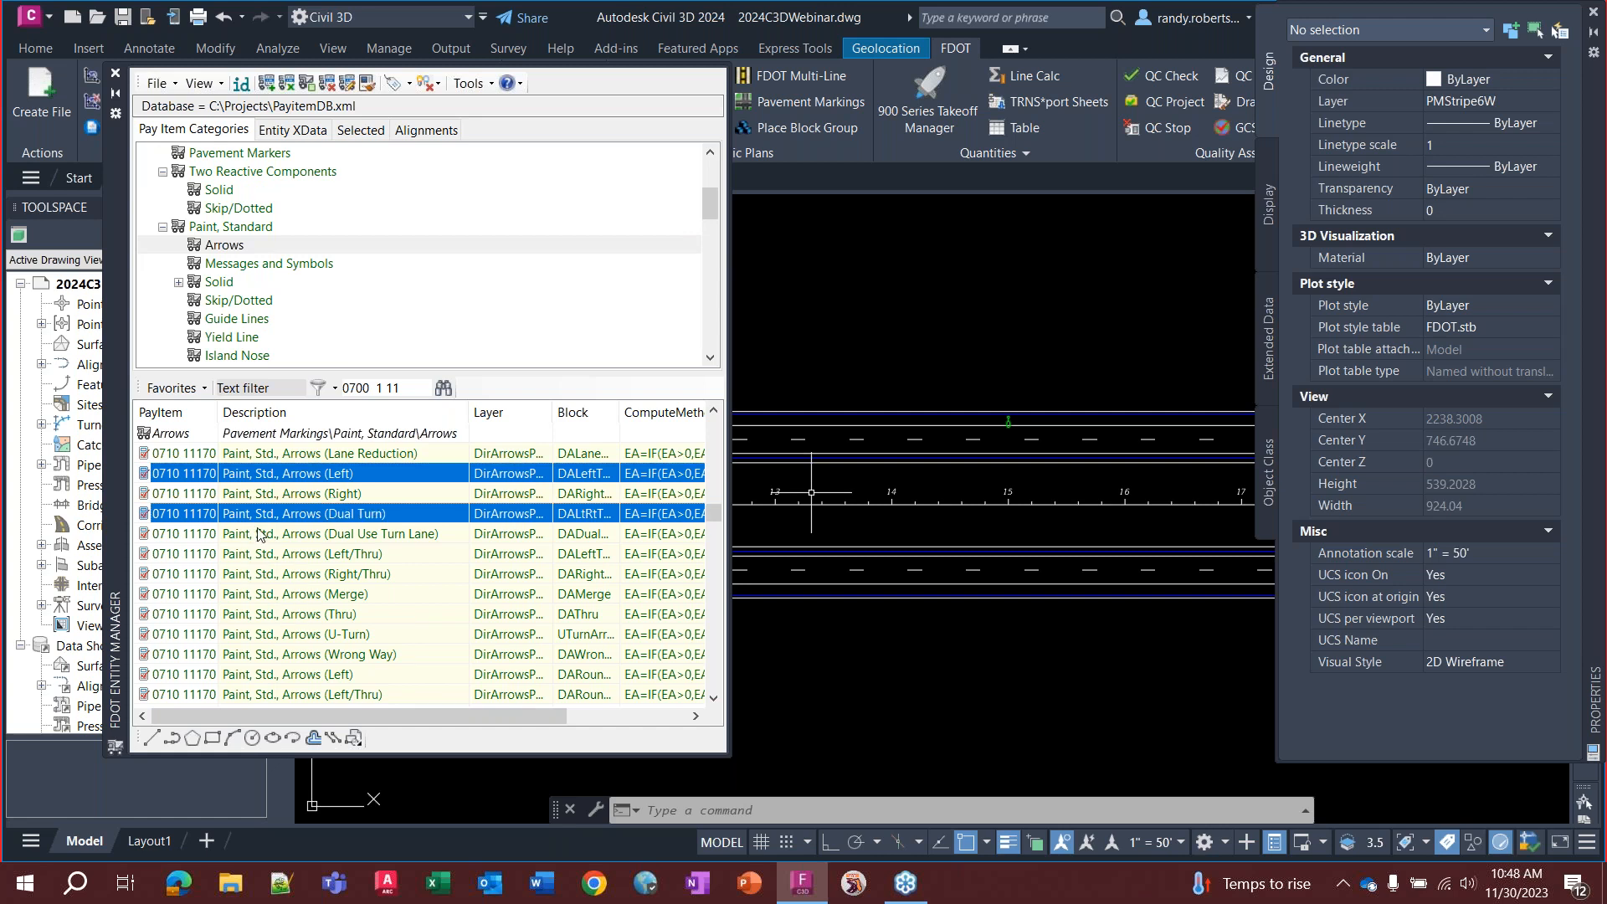
{"action": "left_click", "coordinate": [264, 580], "text": "ctrl"}
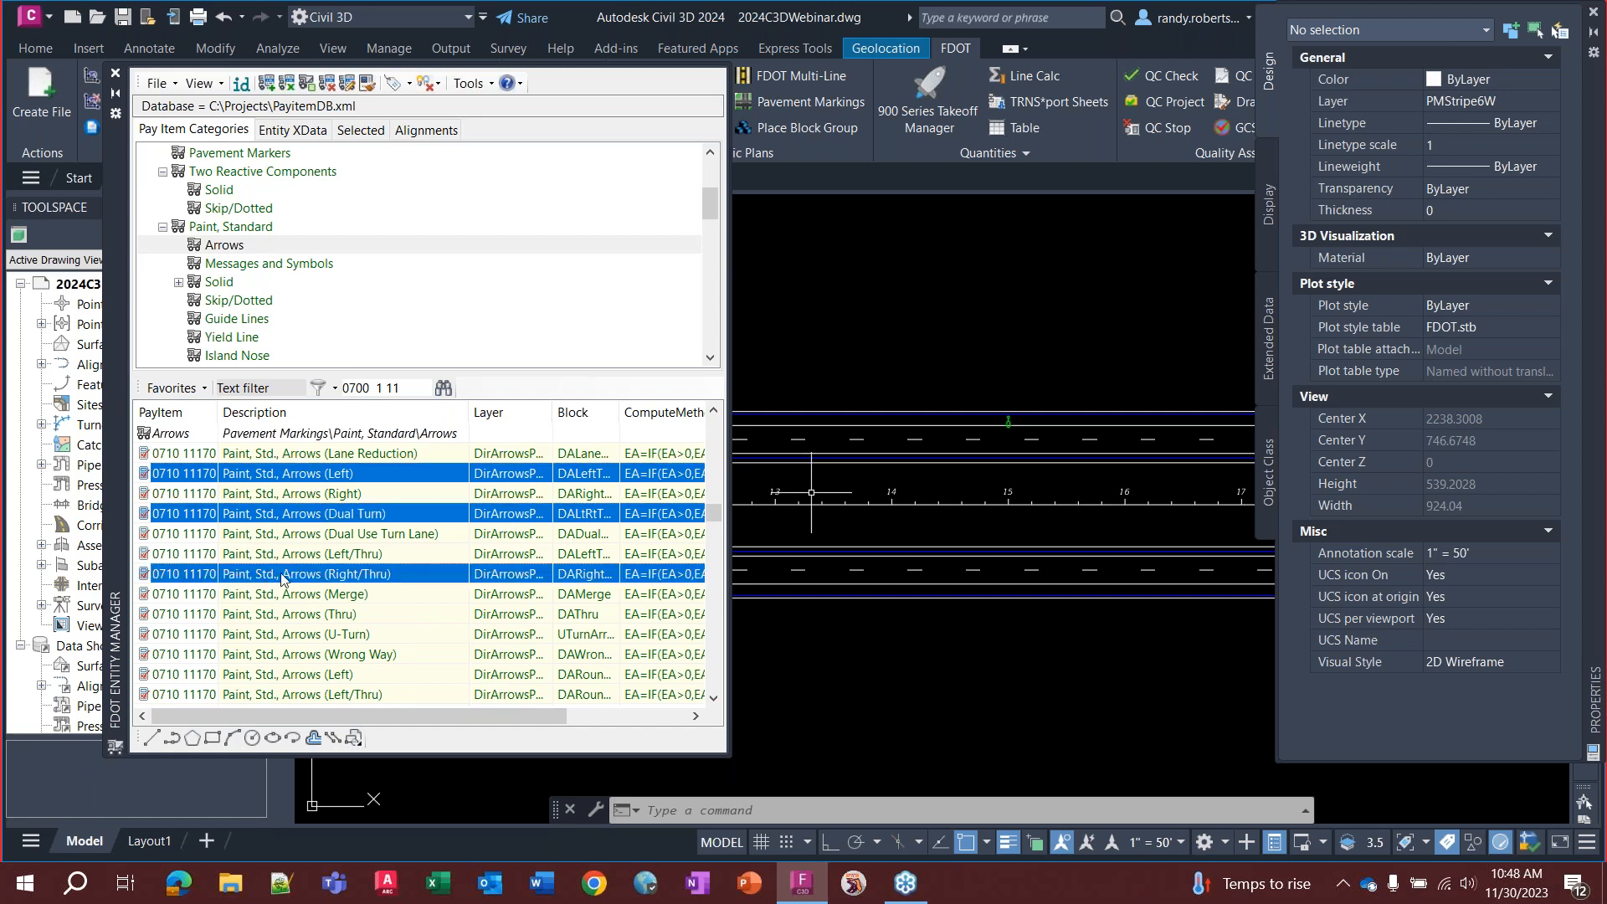
{"action": "right_click", "coordinate": [282, 574]}
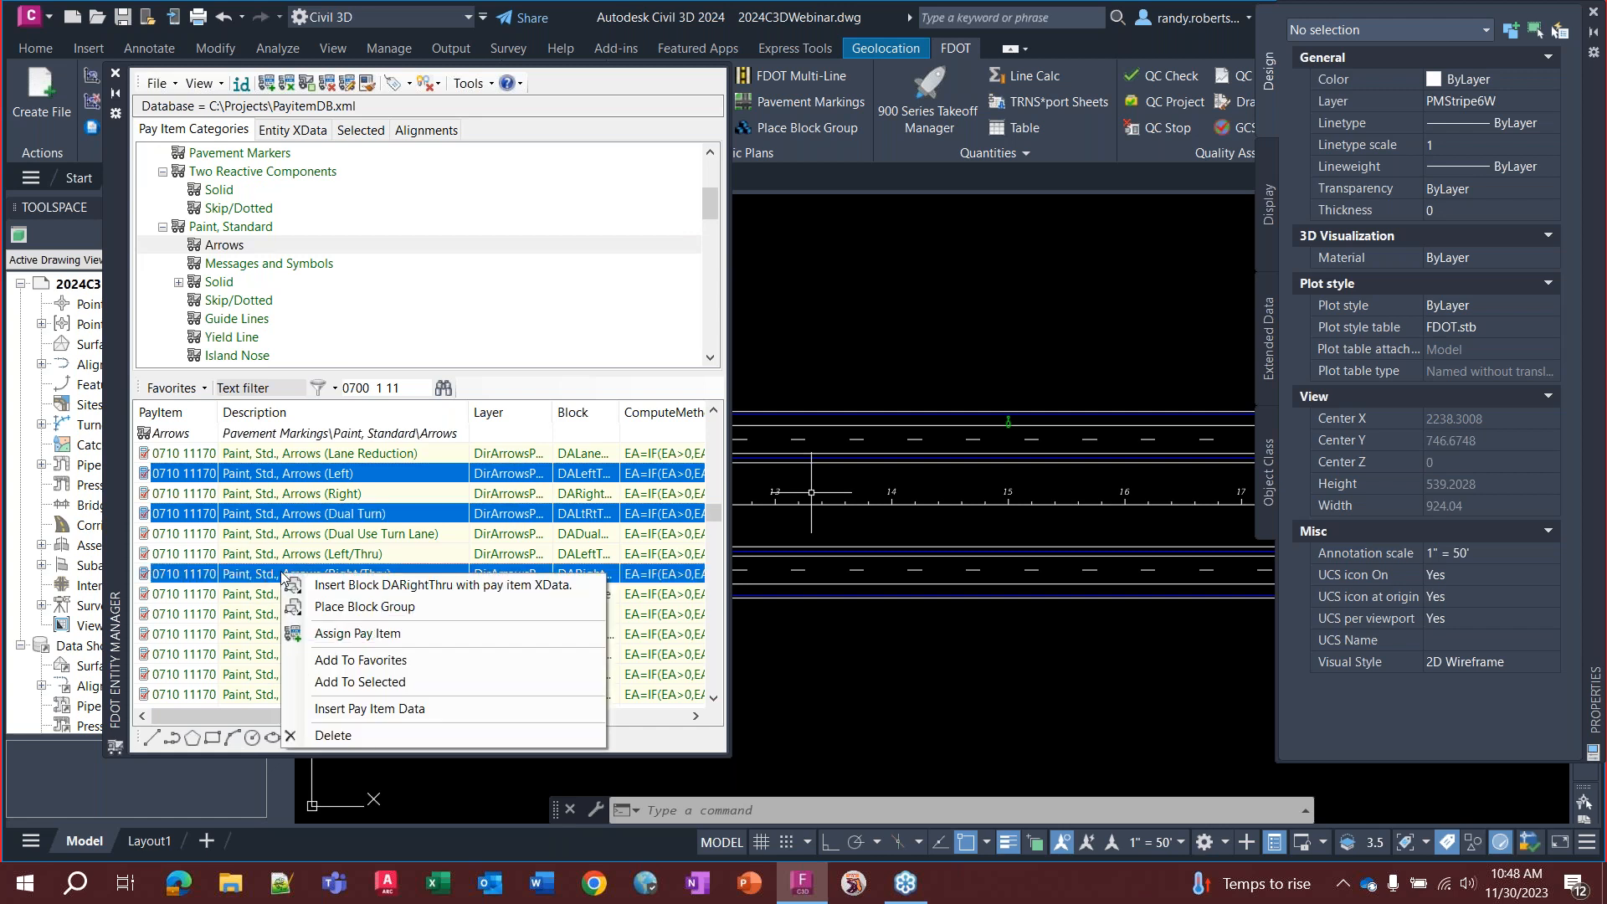
{"action": "left_click", "coordinate": [342, 607]}
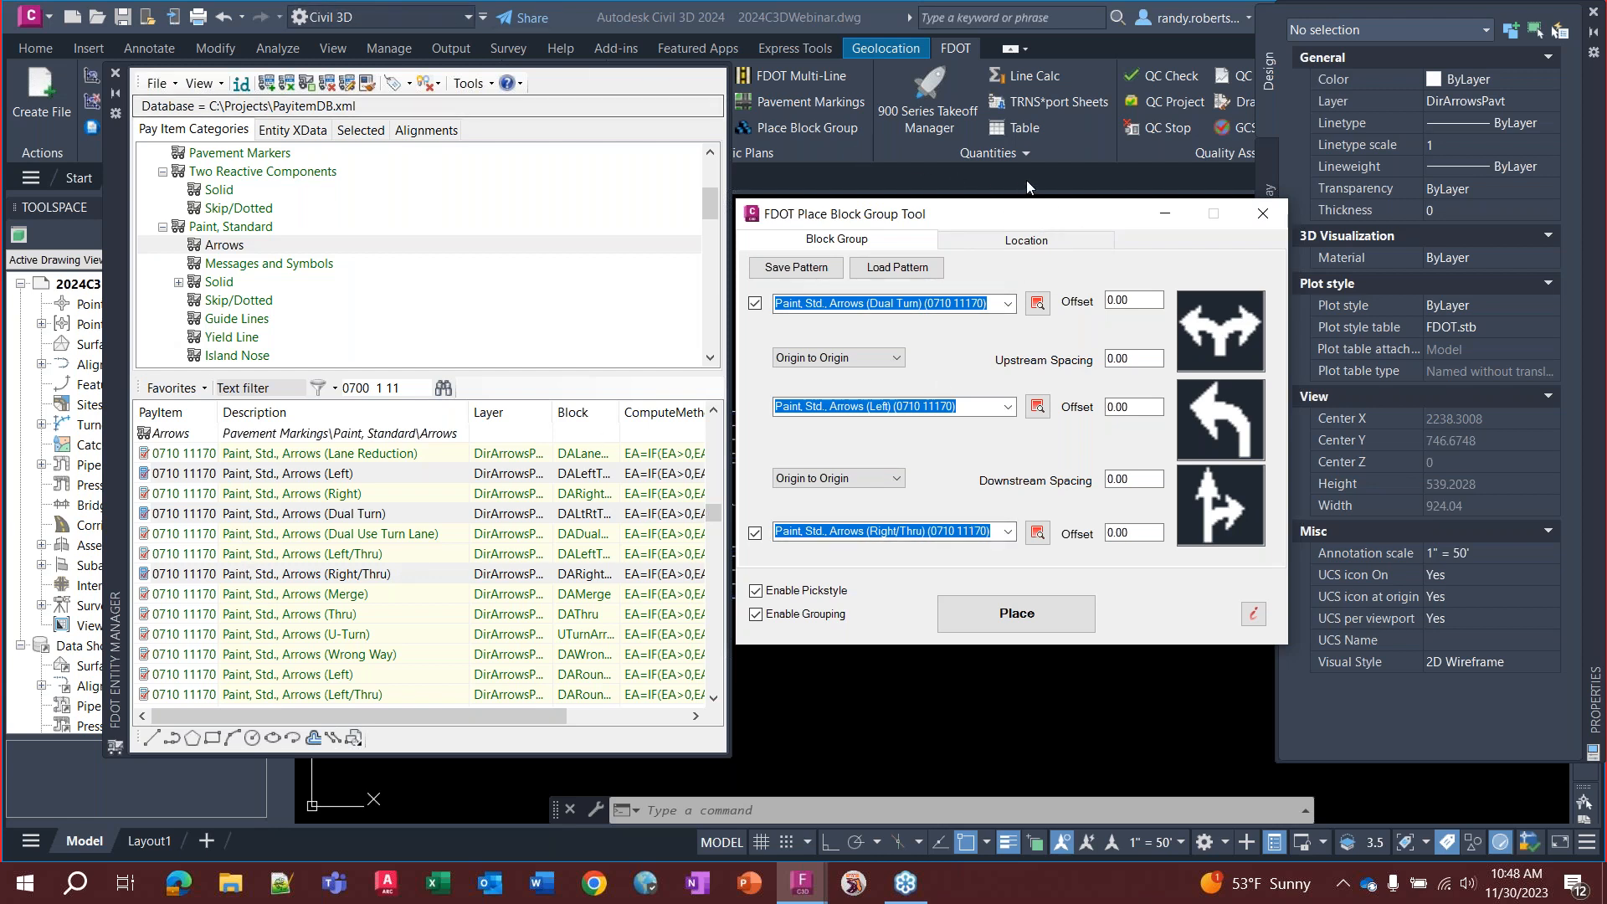
{"action": "left_click", "coordinate": [1274, 221]}
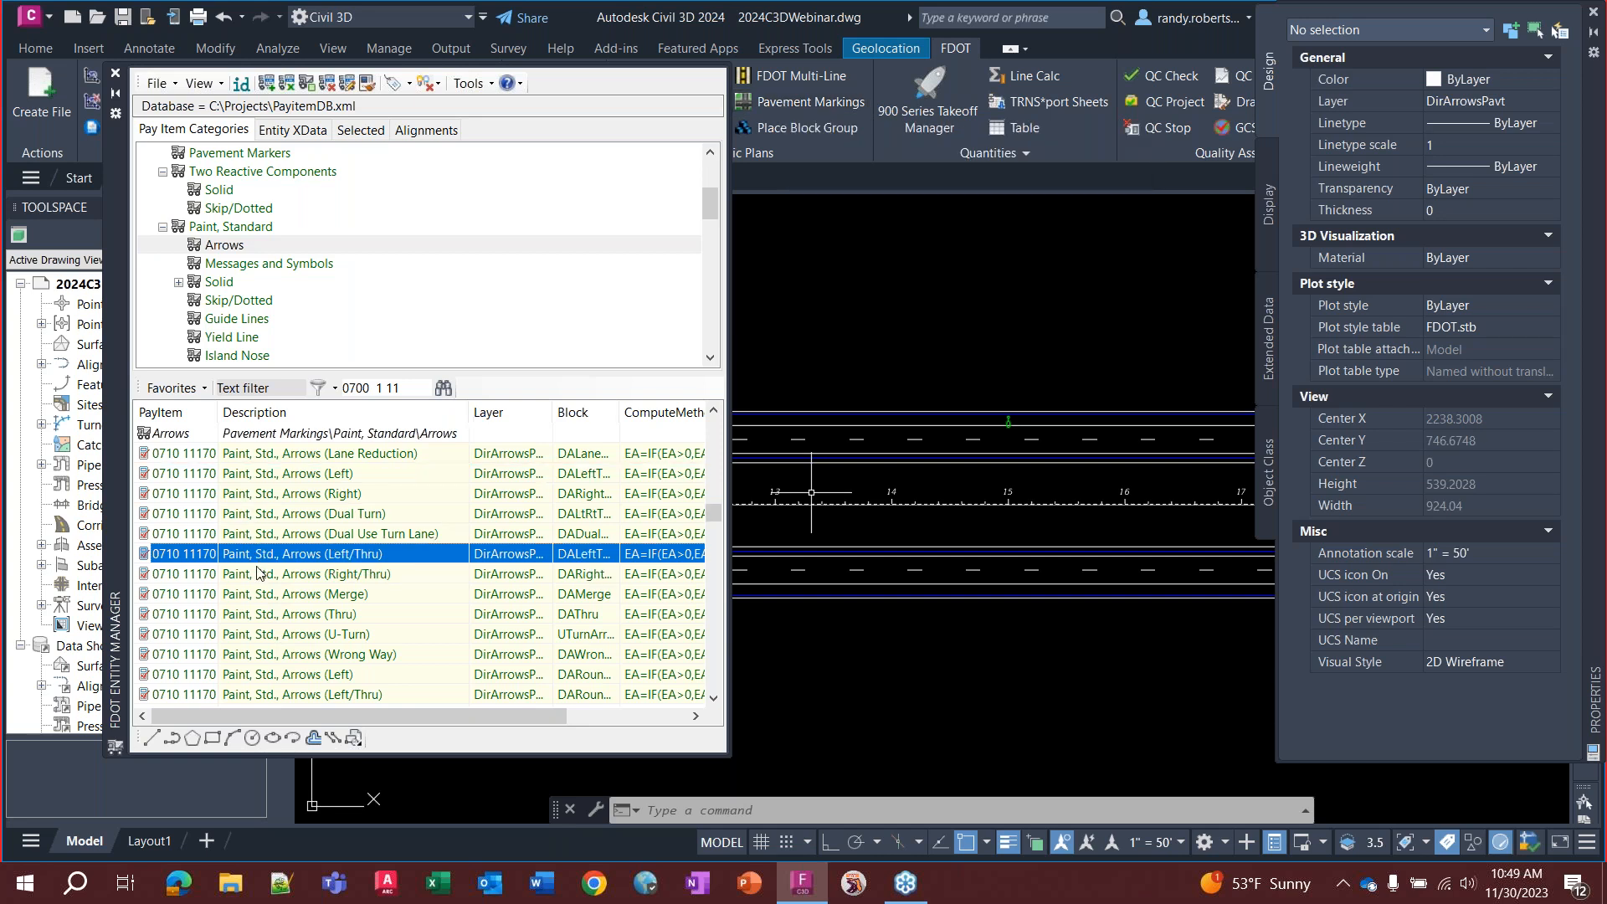
Filter the pay items by the text 24, look through the matches and clear the filter text
{"action": "scroll", "coordinate": [258, 550], "scroll_direction": "up", "scroll_amount": 8}
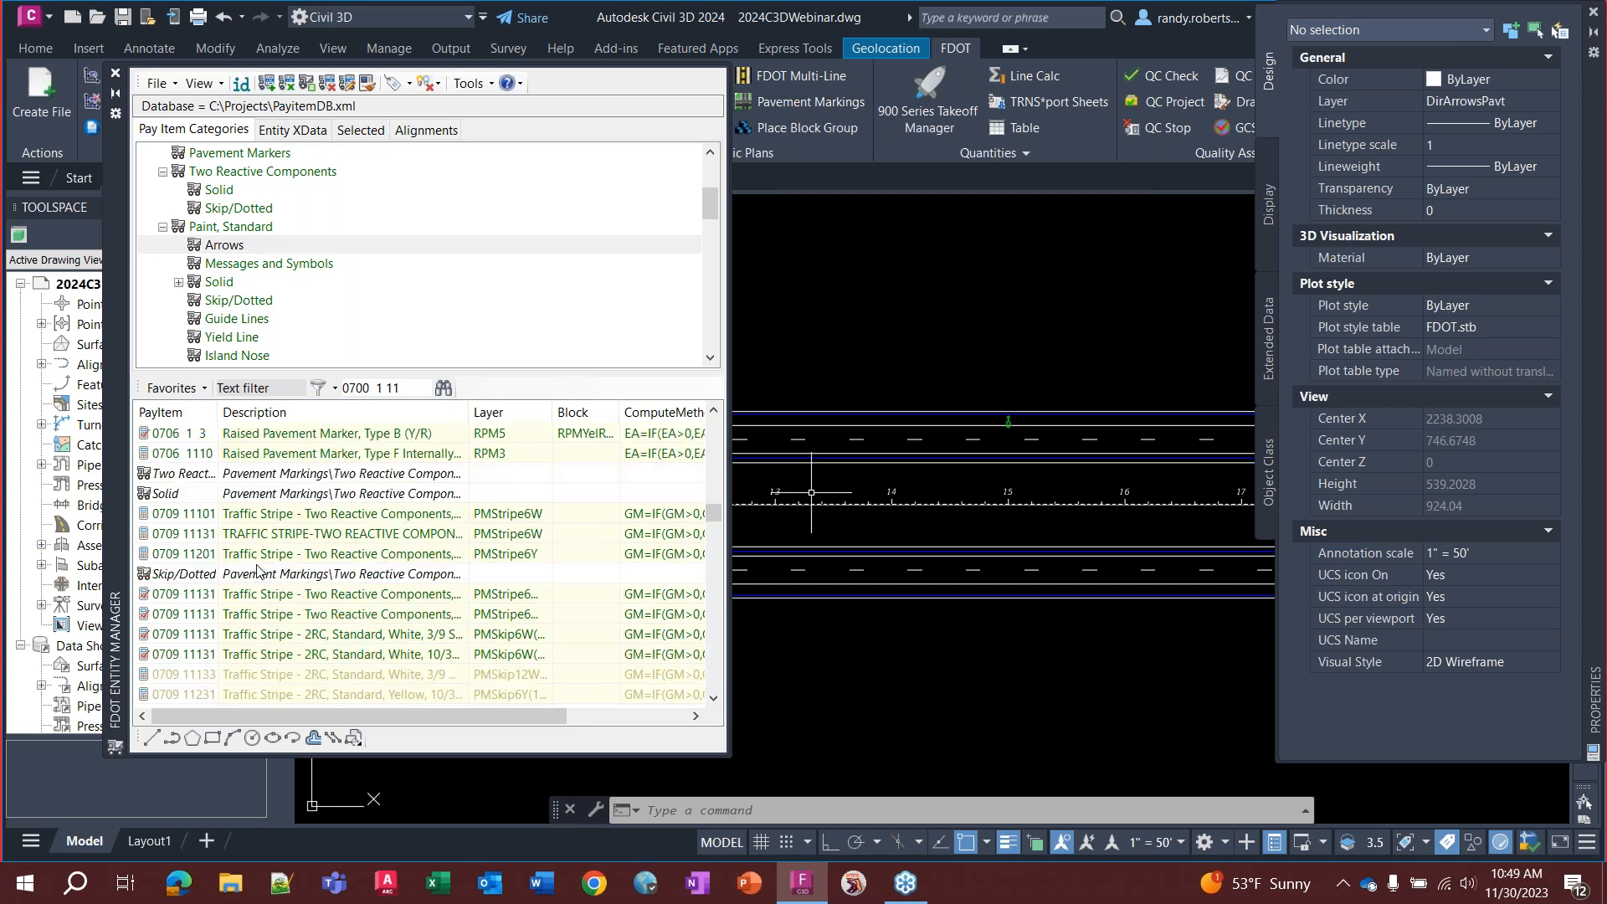
{"action": "left_click", "coordinate": [280, 390]}
{"action": "type", "text": "24"}
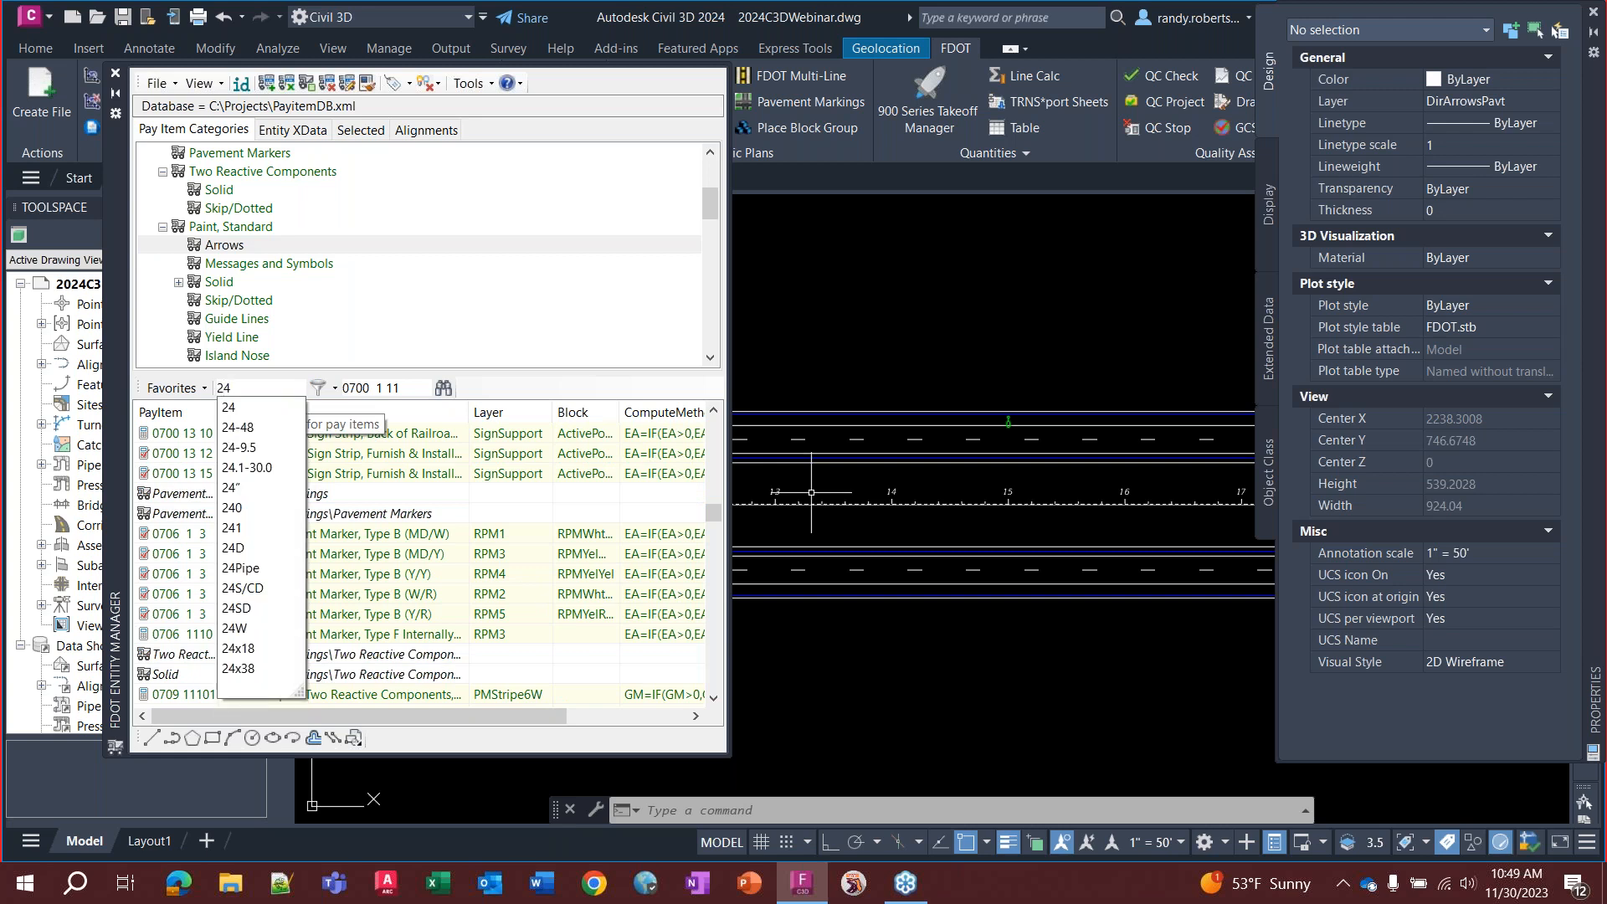
{"action": "key", "text": "Return"}
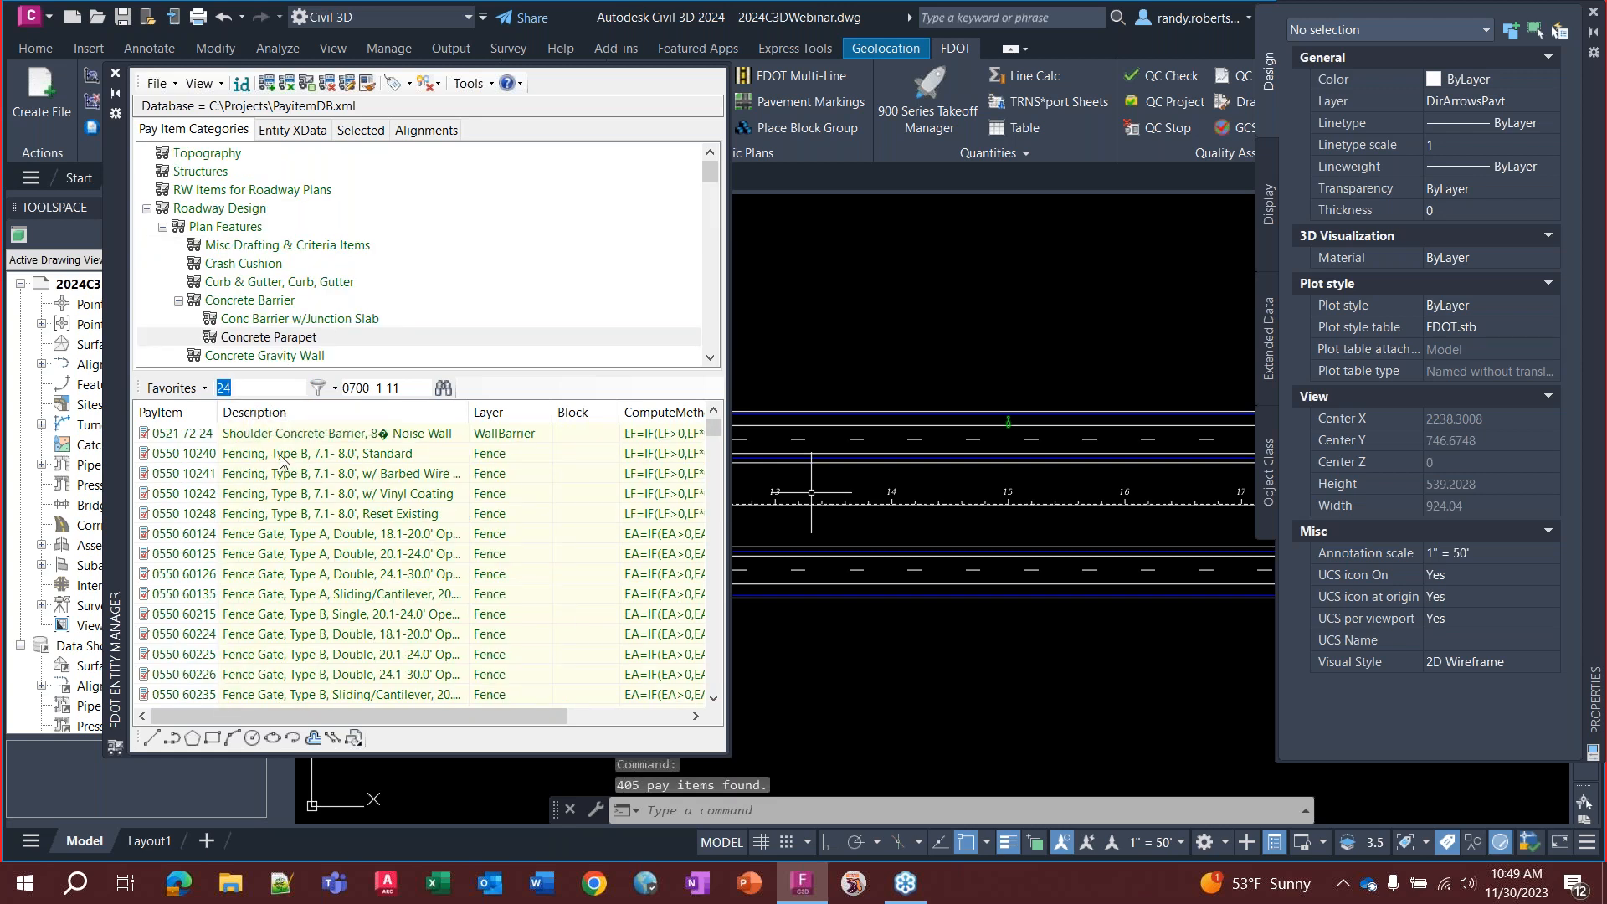
{"action": "scroll", "coordinate": [280, 485], "scroll_direction": "down", "scroll_amount": 10}
{"action": "scroll", "coordinate": [279, 502], "scroll_direction": "up", "scroll_amount": 10}
{"action": "left_click", "coordinate": [265, 385]}
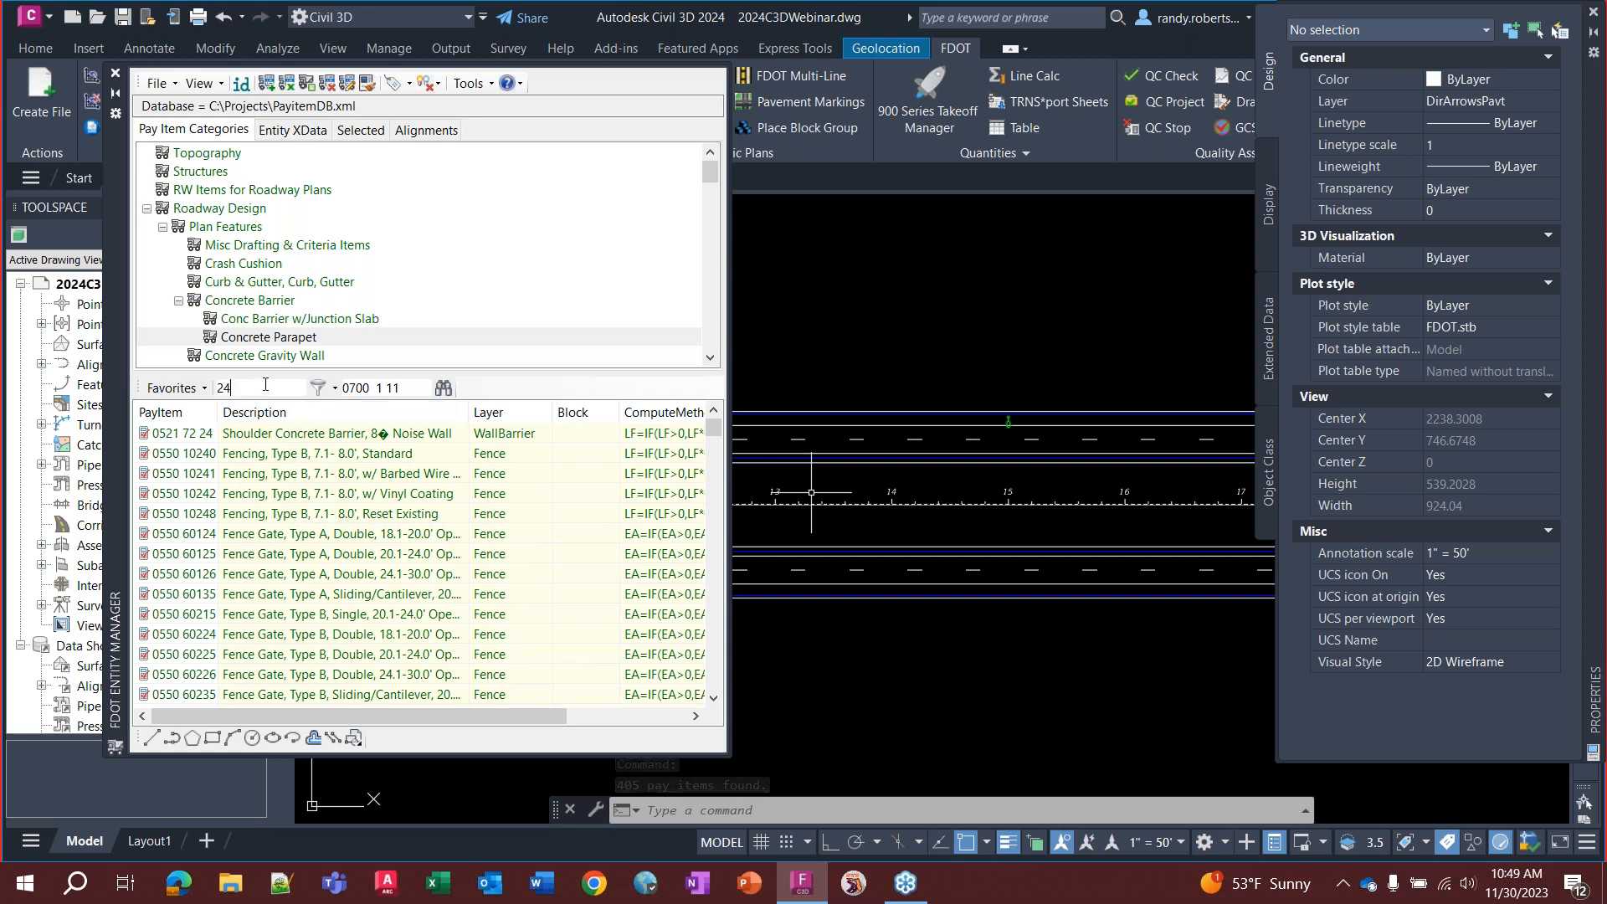
{"action": "key", "text": "BackSpace"}
{"action": "key", "text": "BackSpace"}
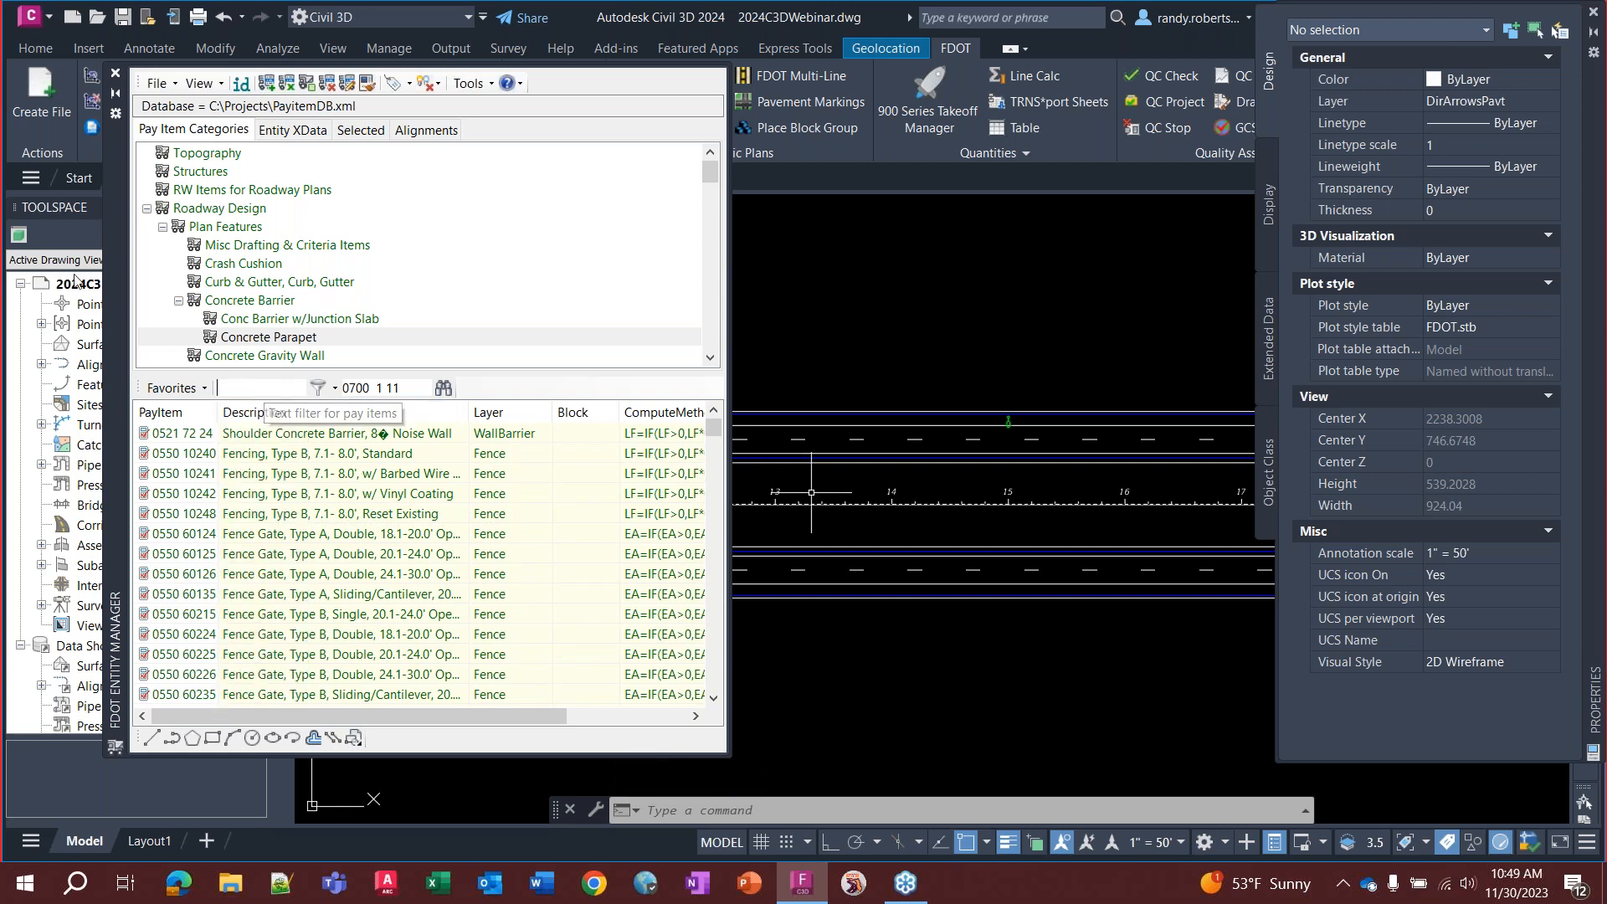
Collapse the Roadway Design category and browse the Pavement Markings pay items down to the standard paint Skip/Dotted stripes
{"action": "left_click", "coordinate": [146, 209]}
{"action": "scroll", "coordinate": [223, 191], "scroll_direction": "down", "scroll_amount": 4}
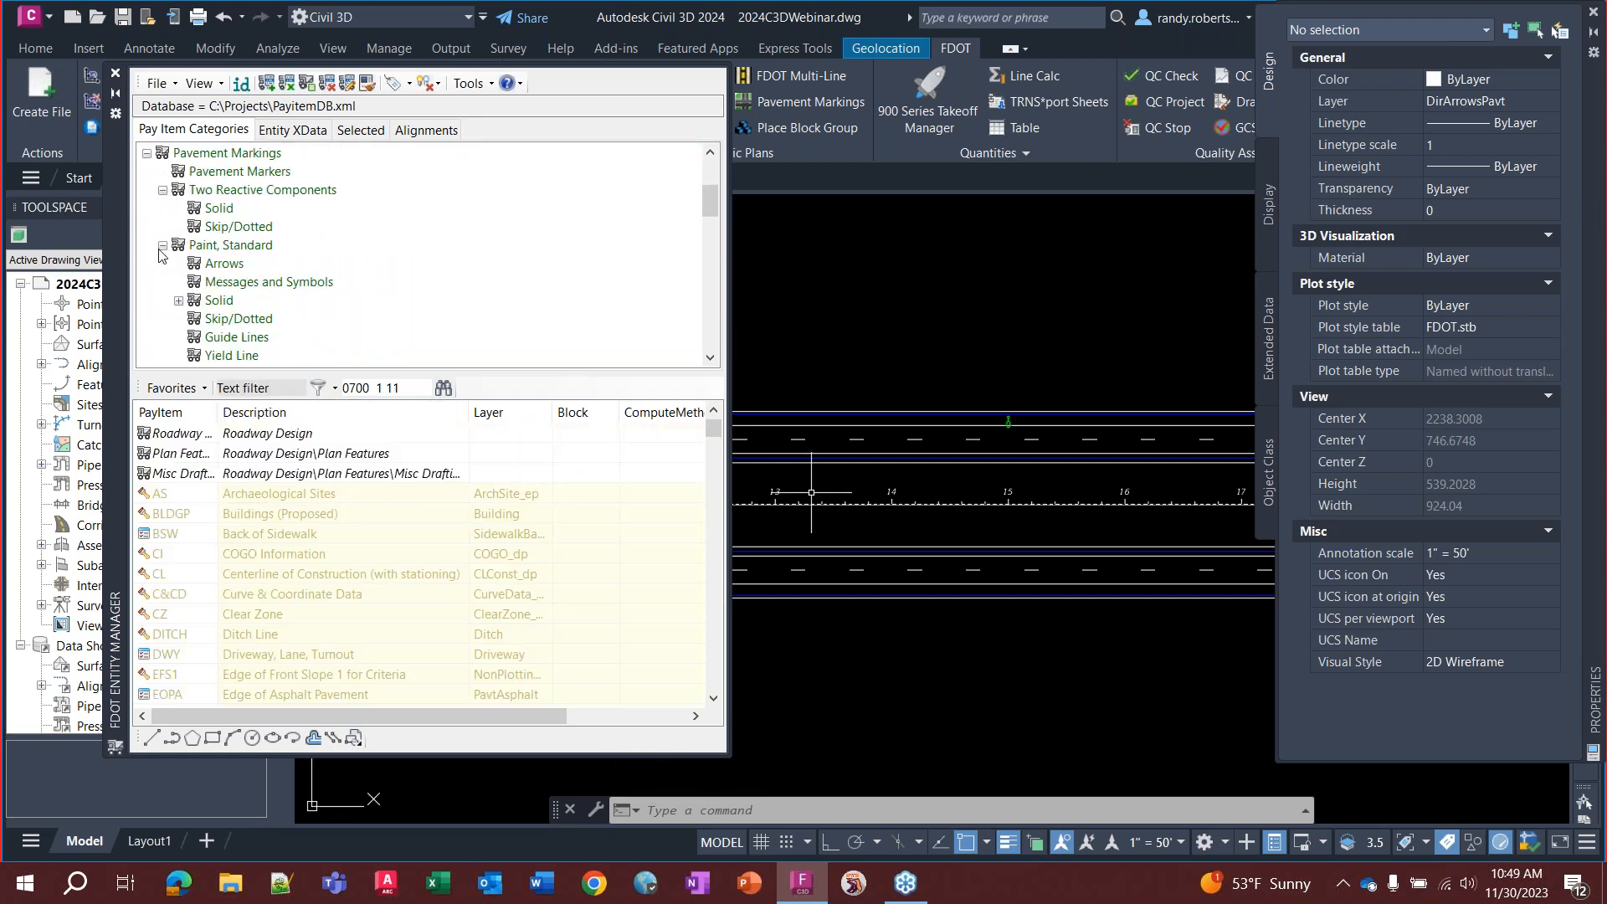
{"action": "left_click", "coordinate": [208, 173]}
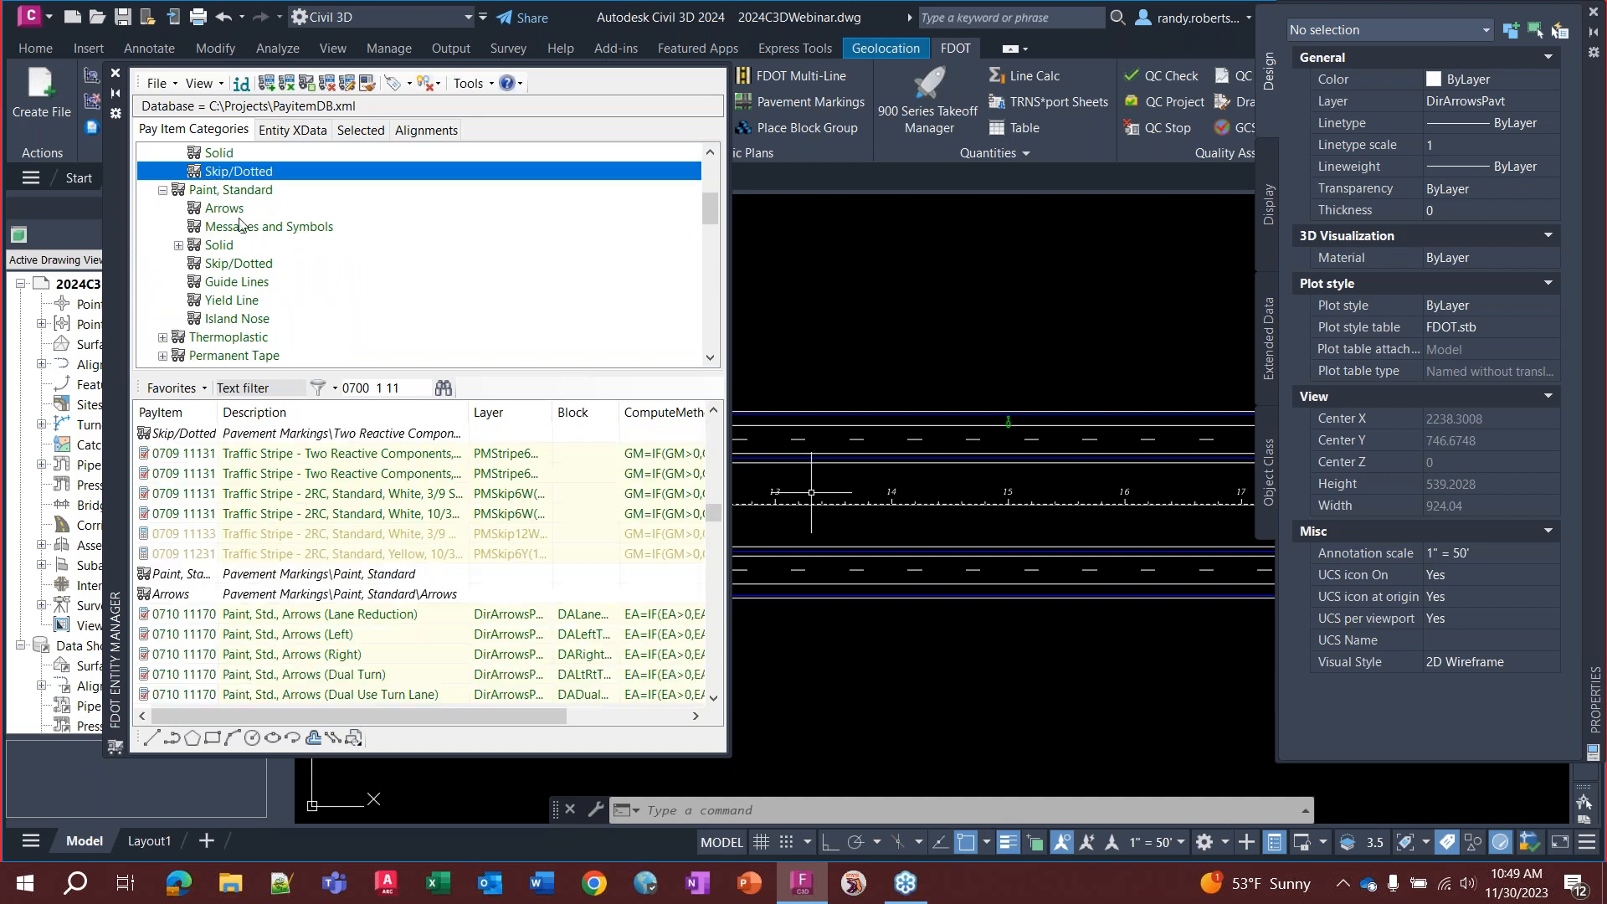
{"action": "scroll", "coordinate": [231, 454], "scroll_direction": "down", "scroll_amount": 1}
{"action": "scroll", "coordinate": [231, 454], "scroll_direction": "down", "scroll_amount": 10}
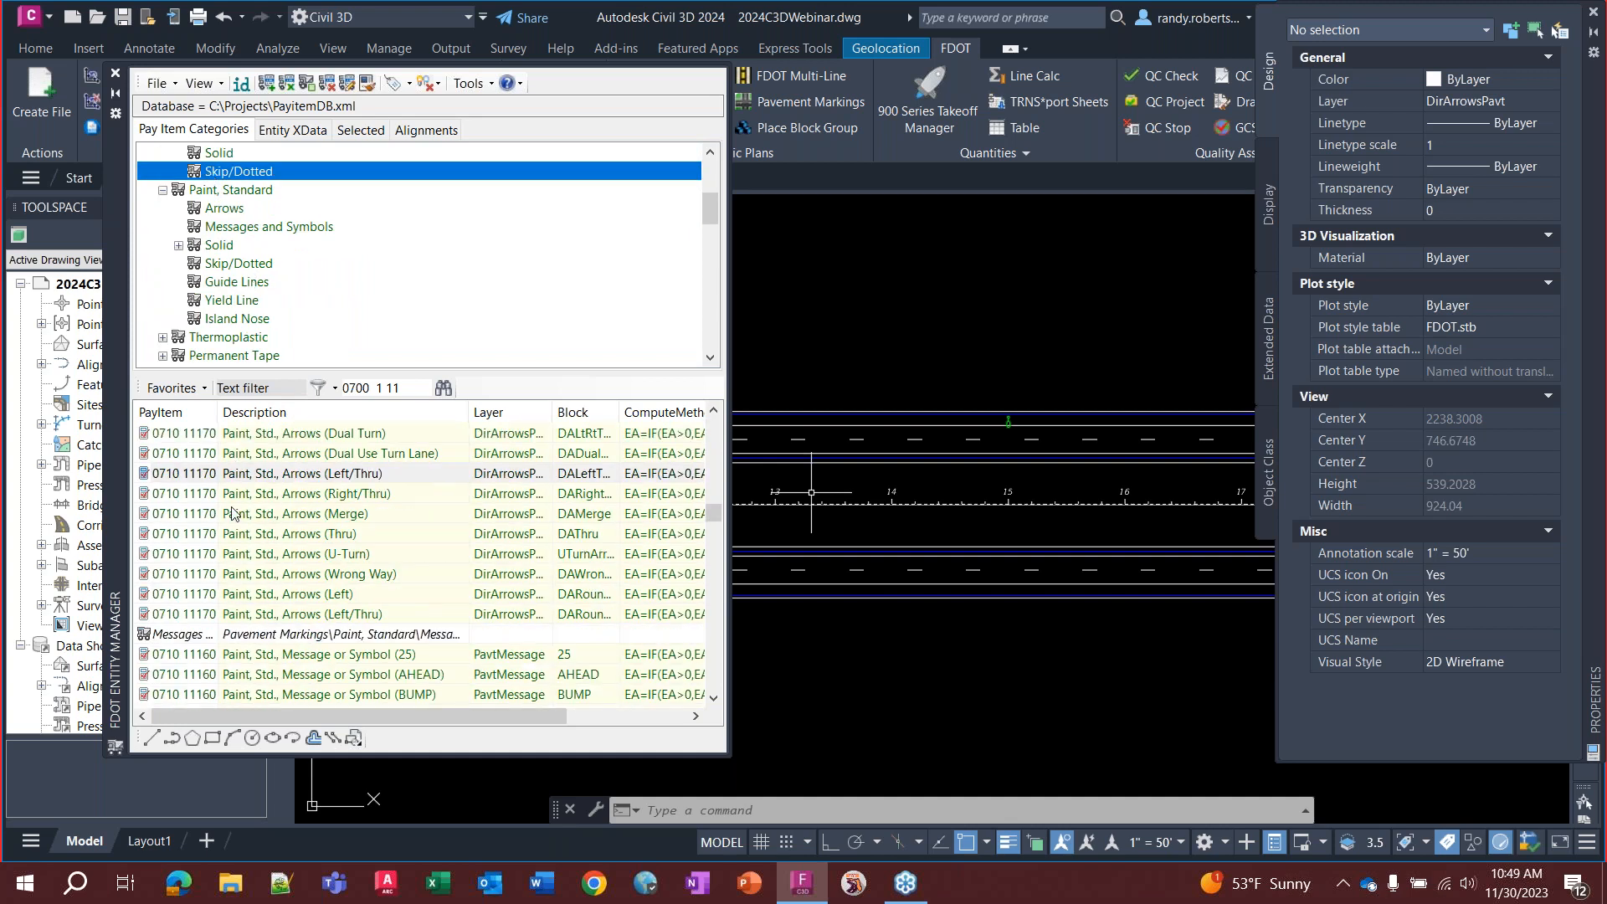
{"action": "scroll", "coordinate": [282, 538], "scroll_direction": "down", "scroll_amount": 5}
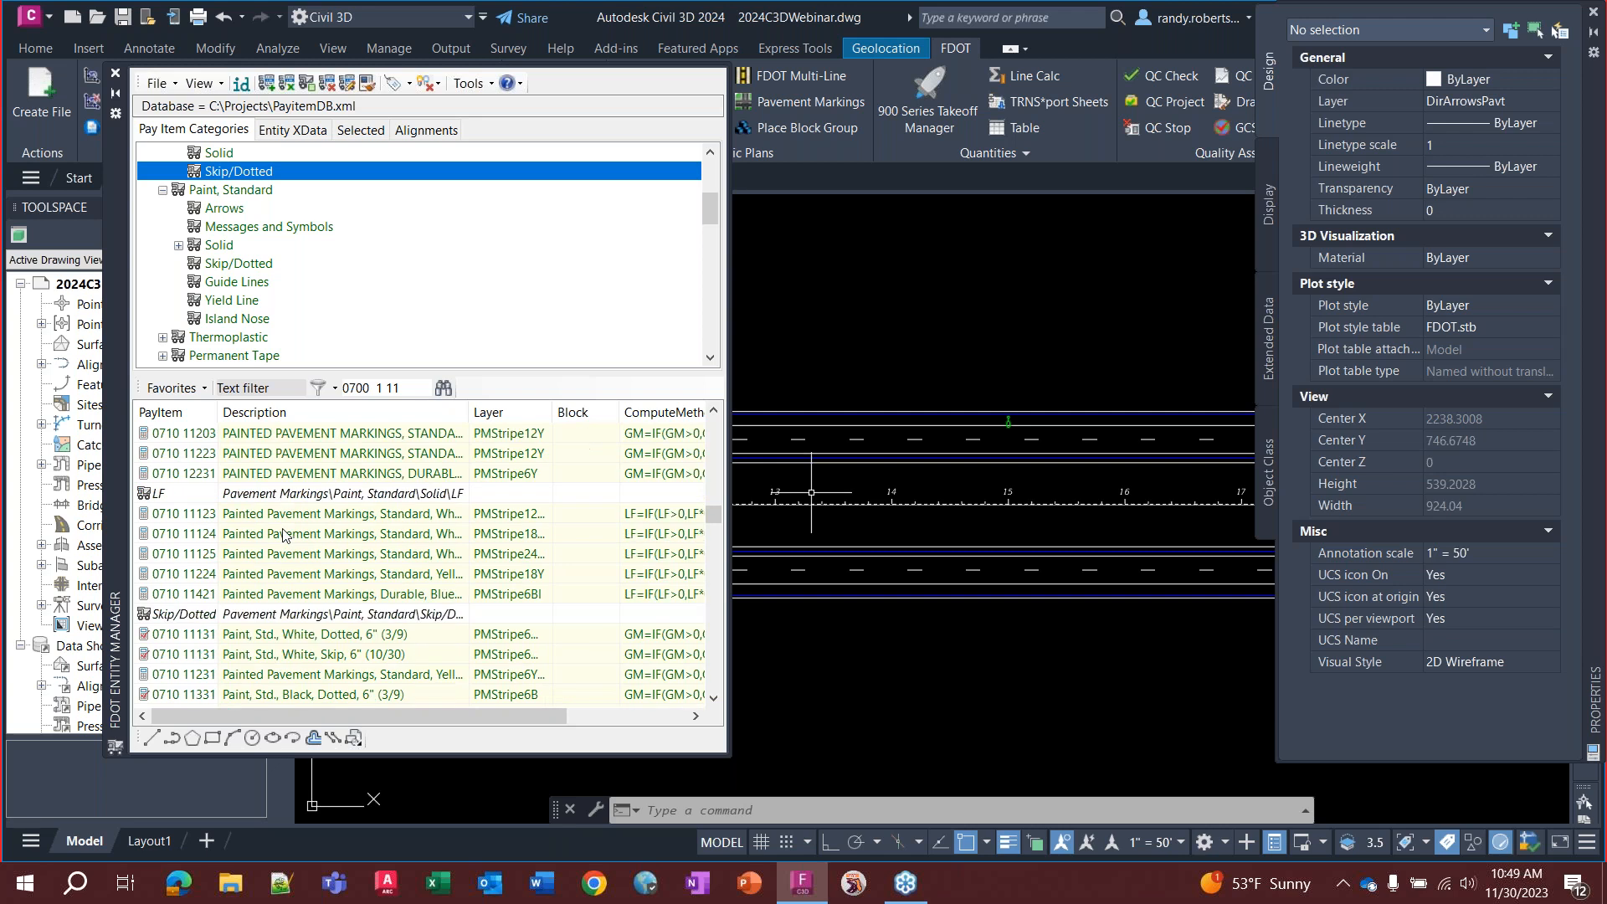
{"action": "scroll", "coordinate": [283, 549], "scroll_direction": "up", "scroll_amount": 3}
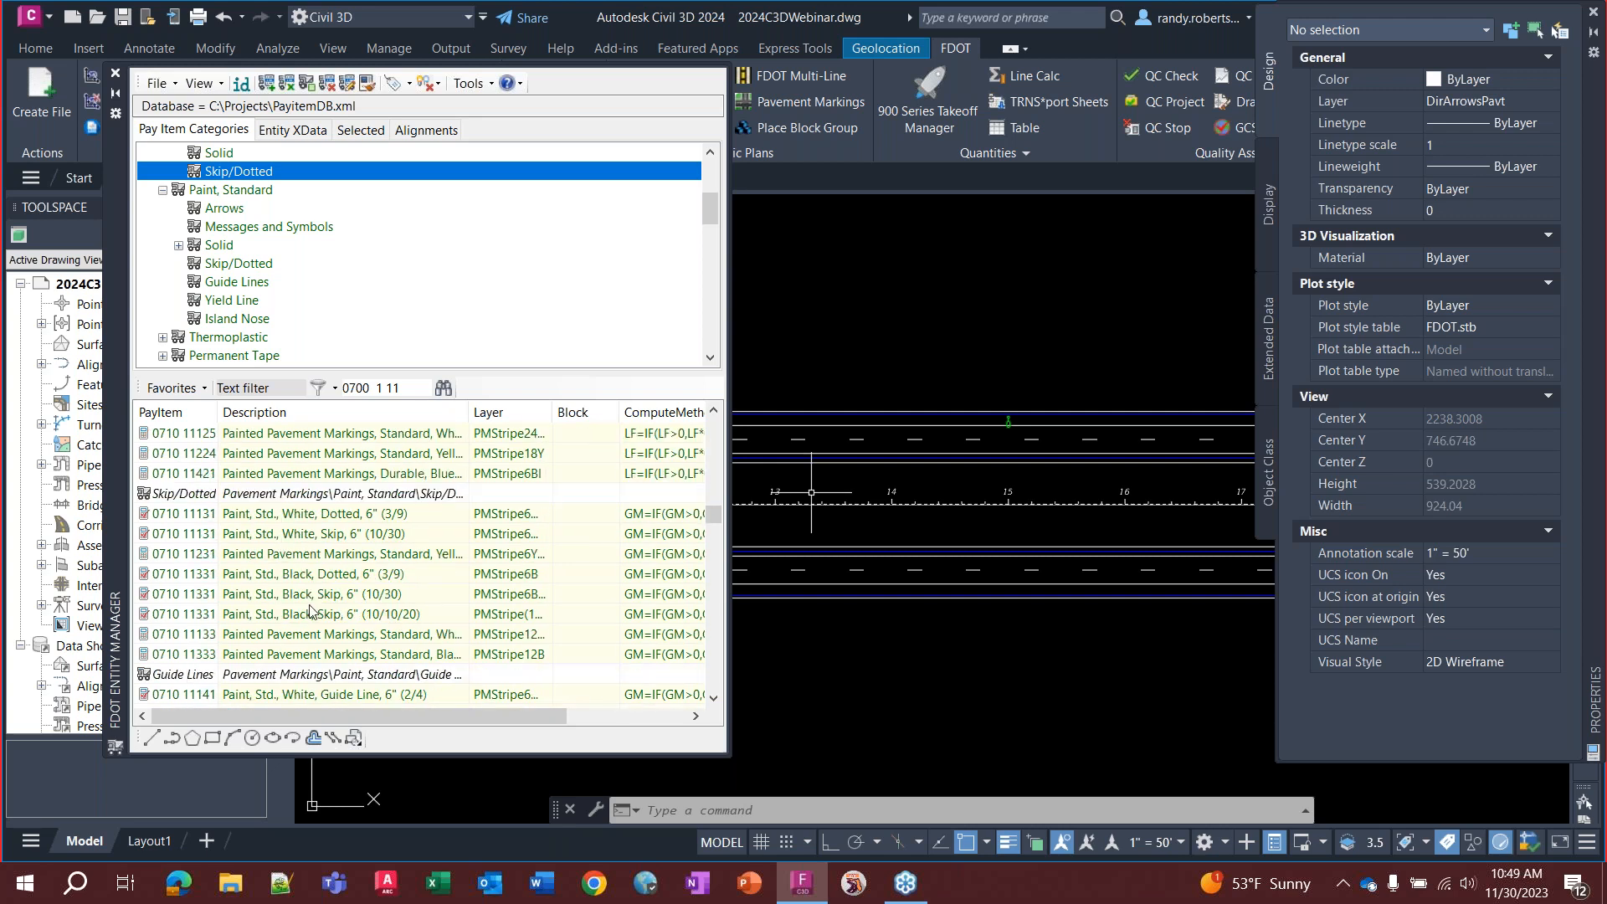
Draw a single-segment horizontal polyline below the roadway using painted pavement marking pay item 0710 11333
{"action": "left_click", "coordinate": [319, 659]}
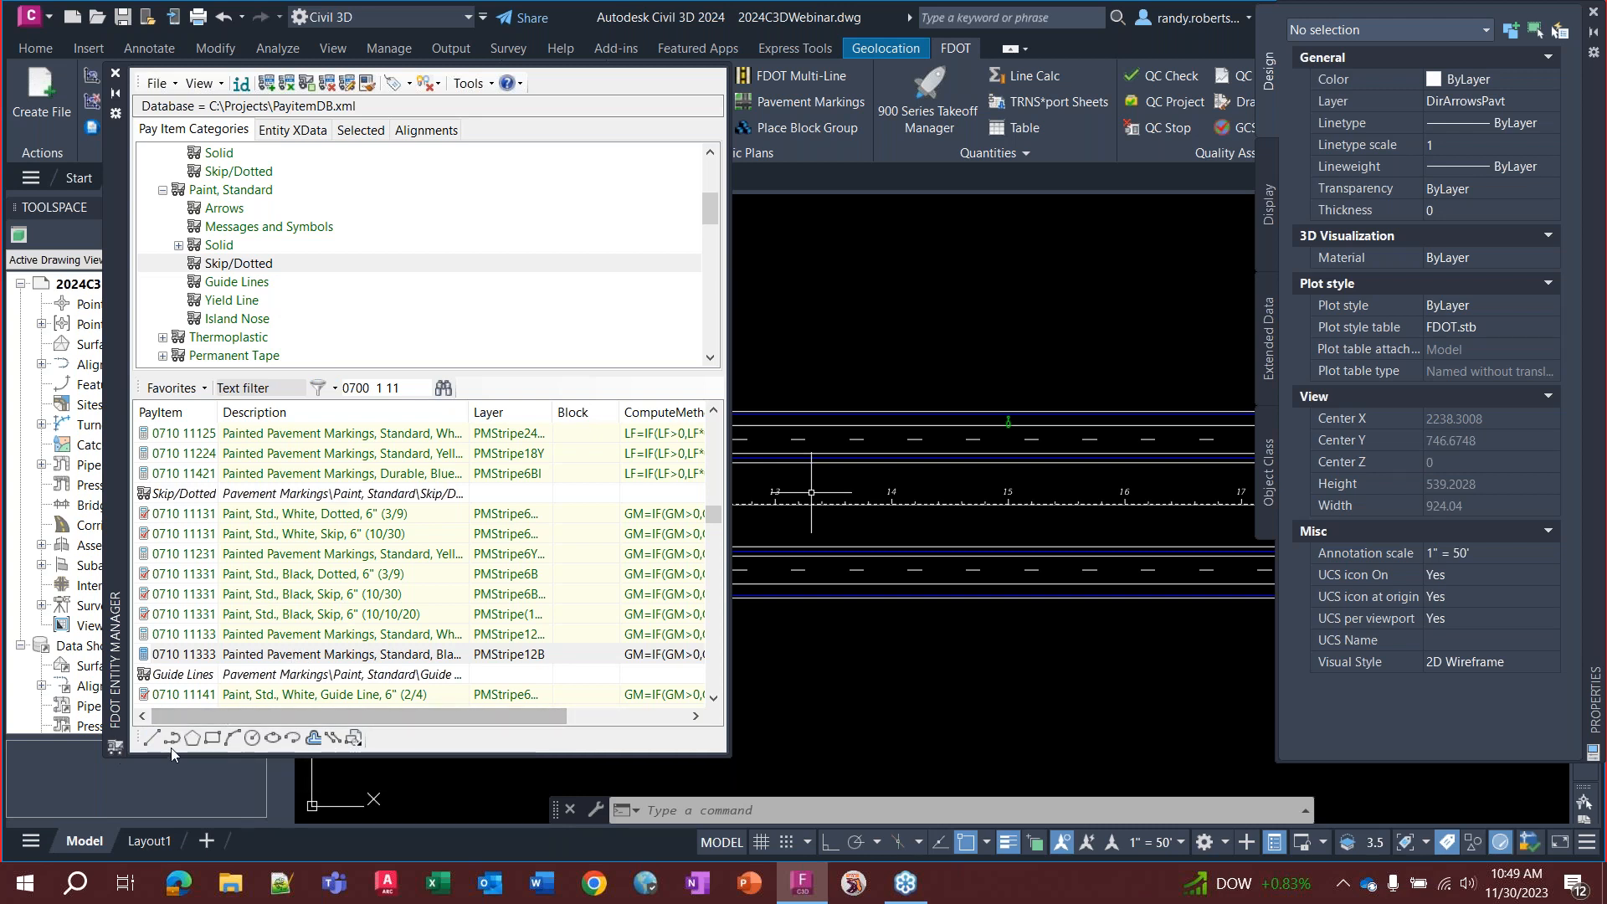
{"action": "double_click", "coordinate": [293, 661]}
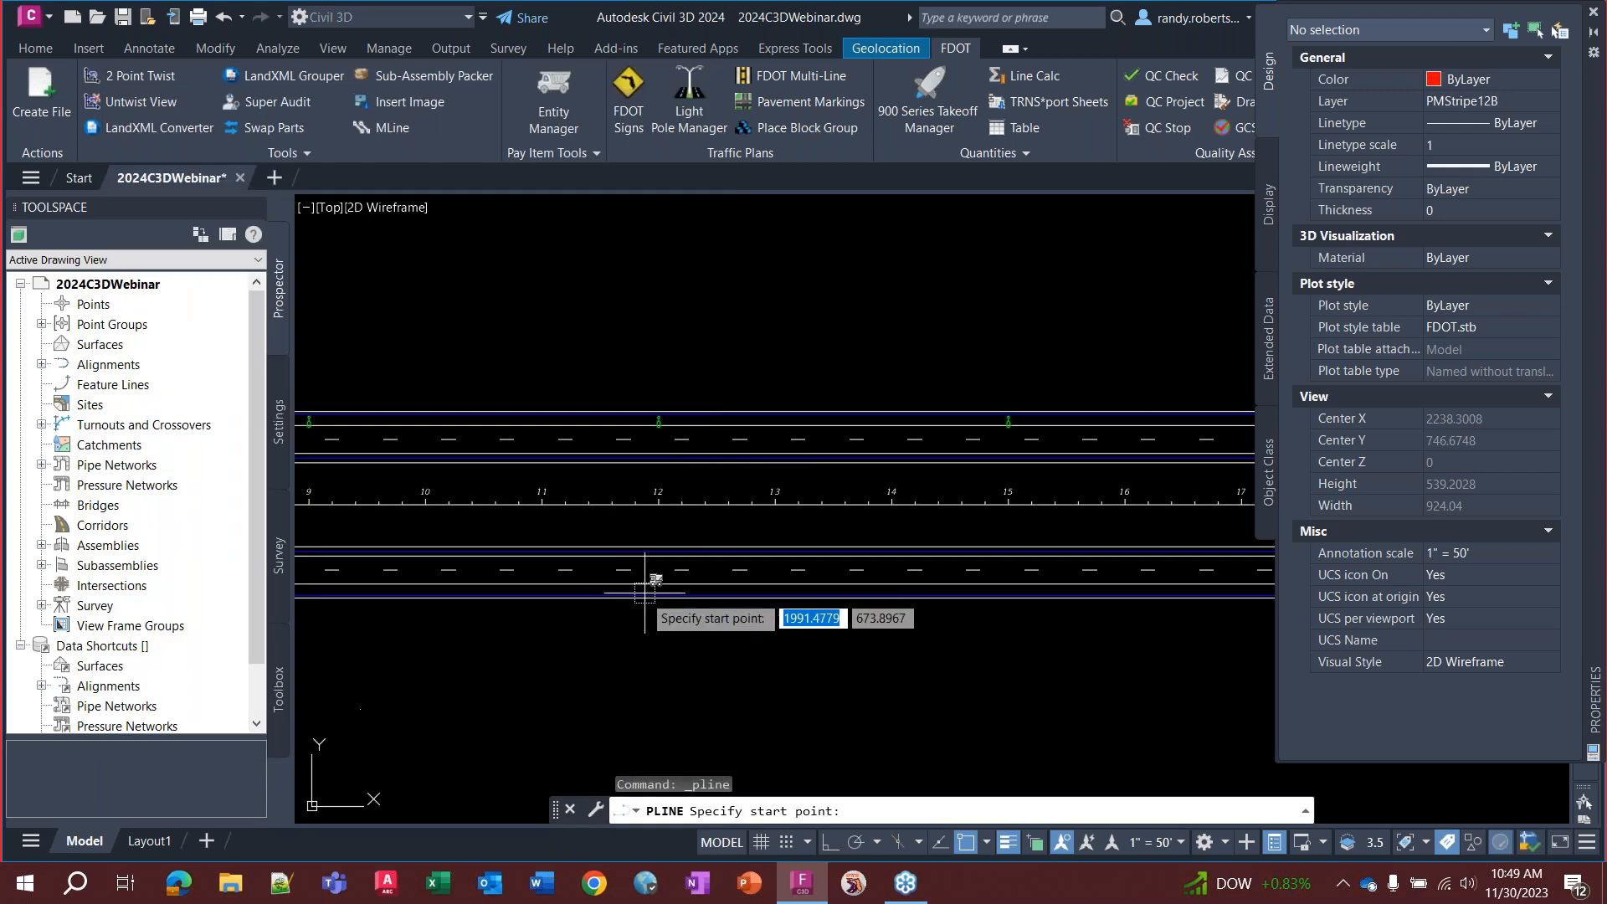
{"action": "left_click", "coordinate": [601, 655]}
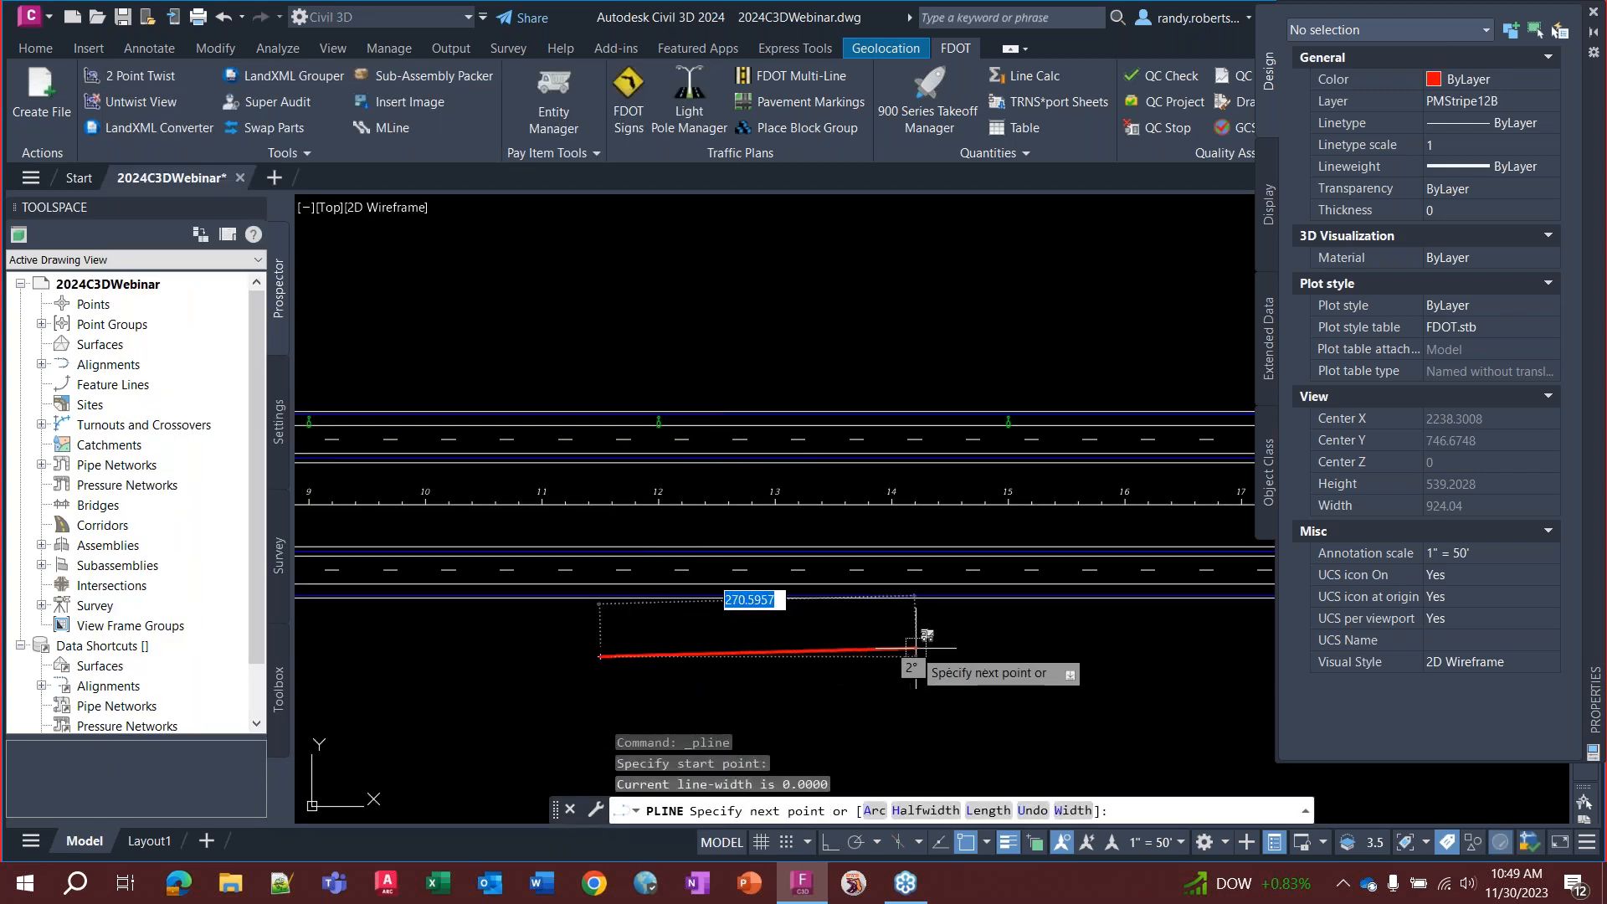
{"action": "left_click", "coordinate": [1067, 656]}
{"action": "right_click", "coordinate": [1096, 710]}
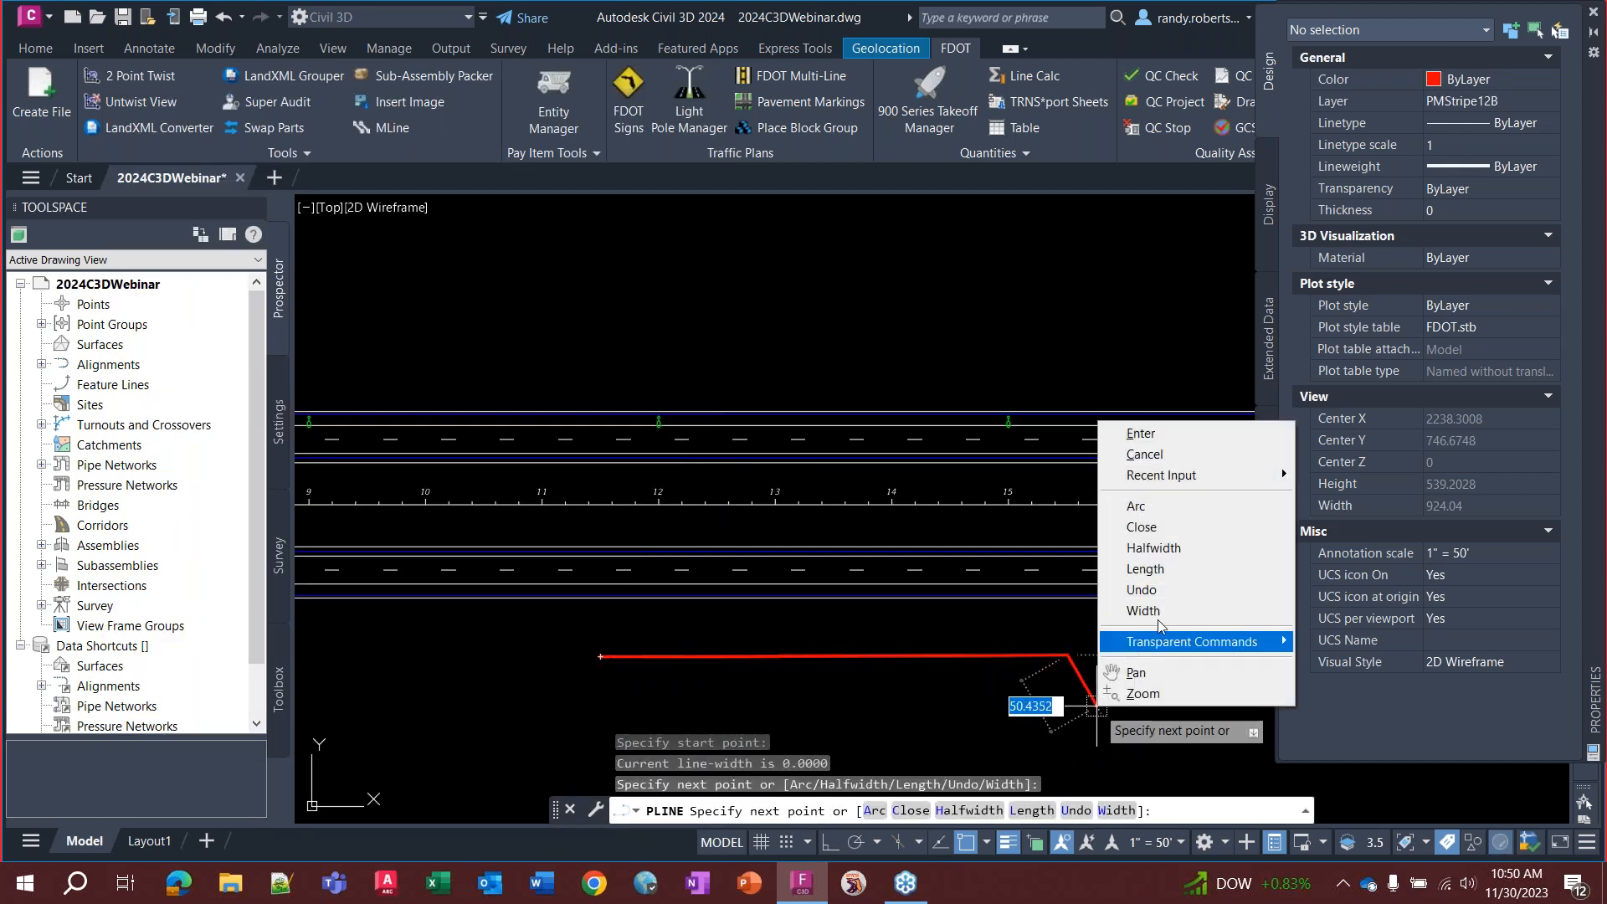
{"action": "left_click", "coordinate": [1139, 432]}
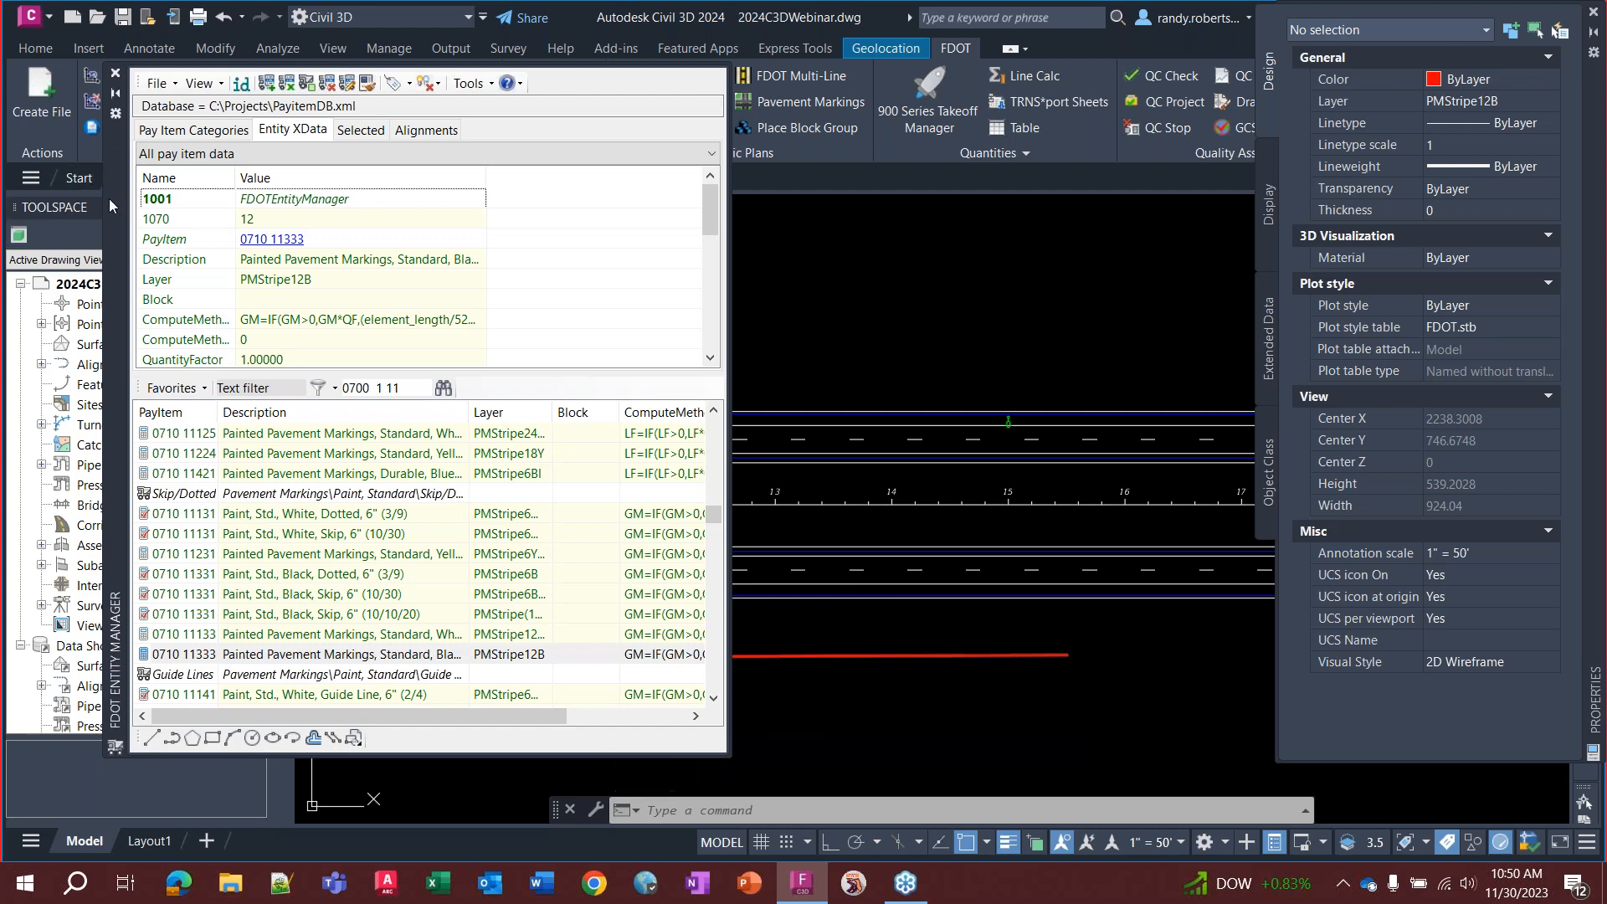
Shift the Entity Manager palette slightly, then close it and the Properties palette
{"action": "left_click_drag", "start_coordinate": [115, 207], "coordinate": [101, 203]}
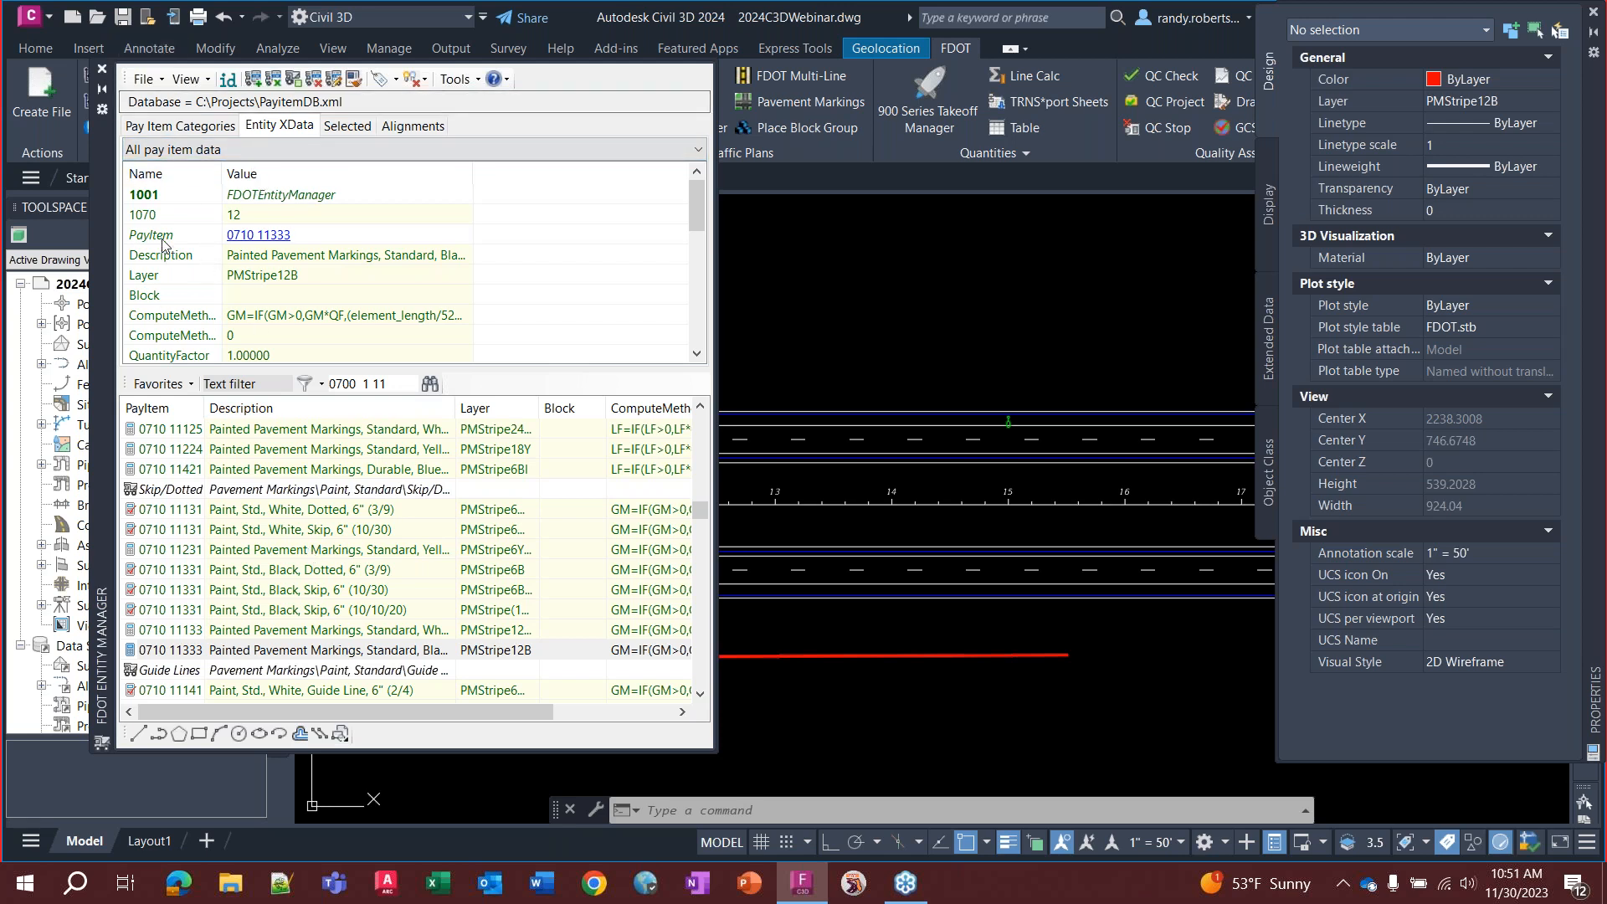
{"action": "left_click", "coordinate": [102, 73]}
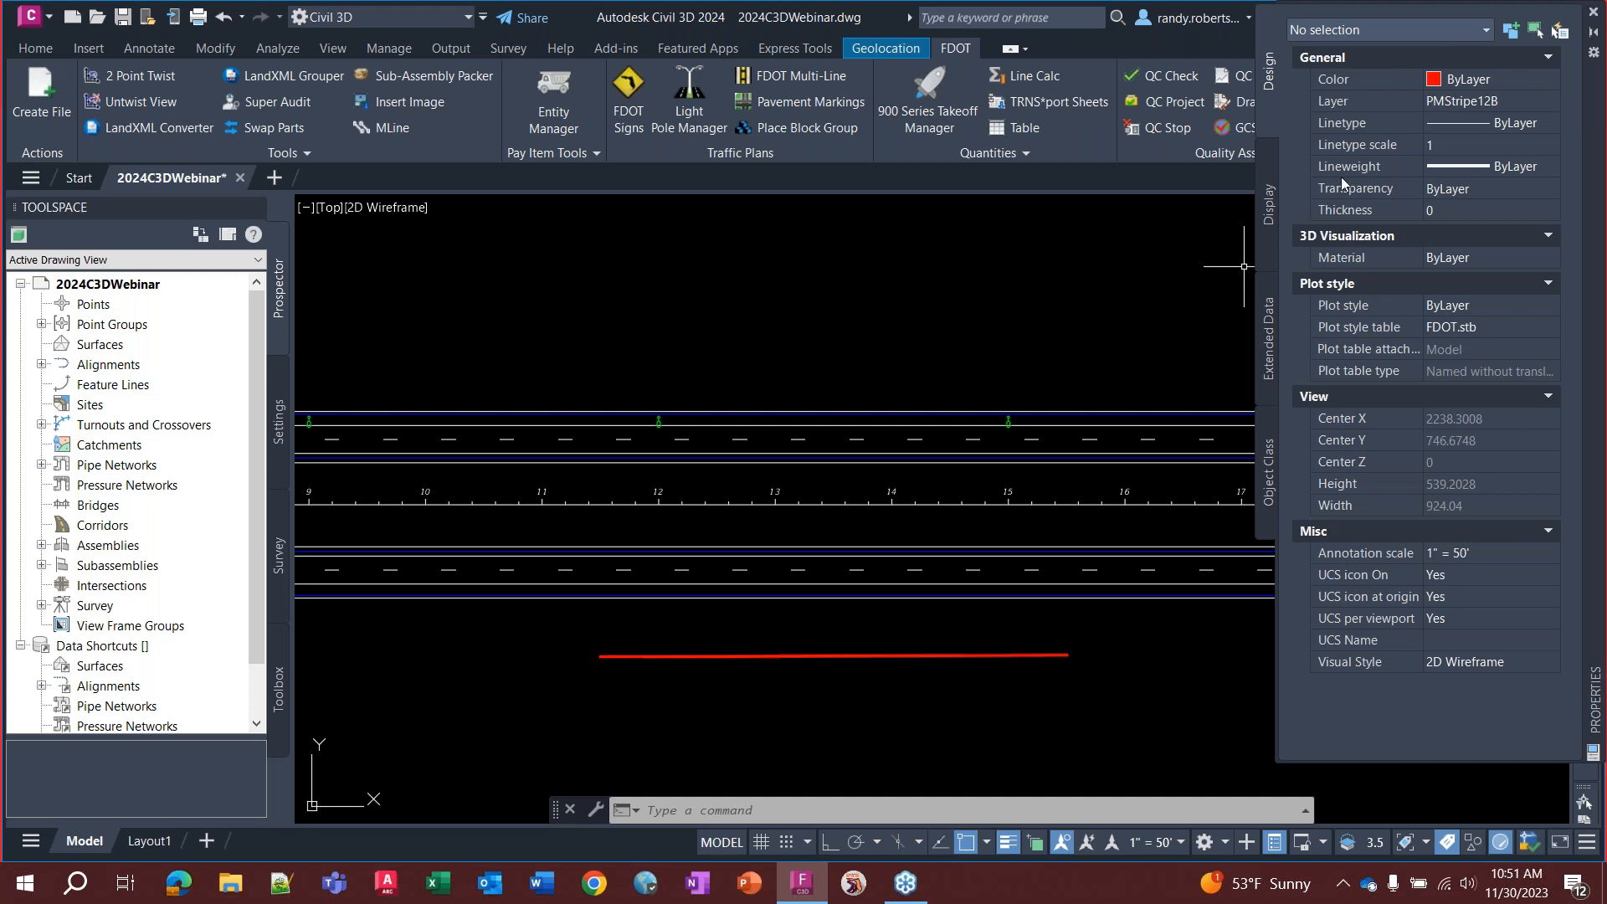
{"action": "left_click", "coordinate": [1593, 12]}
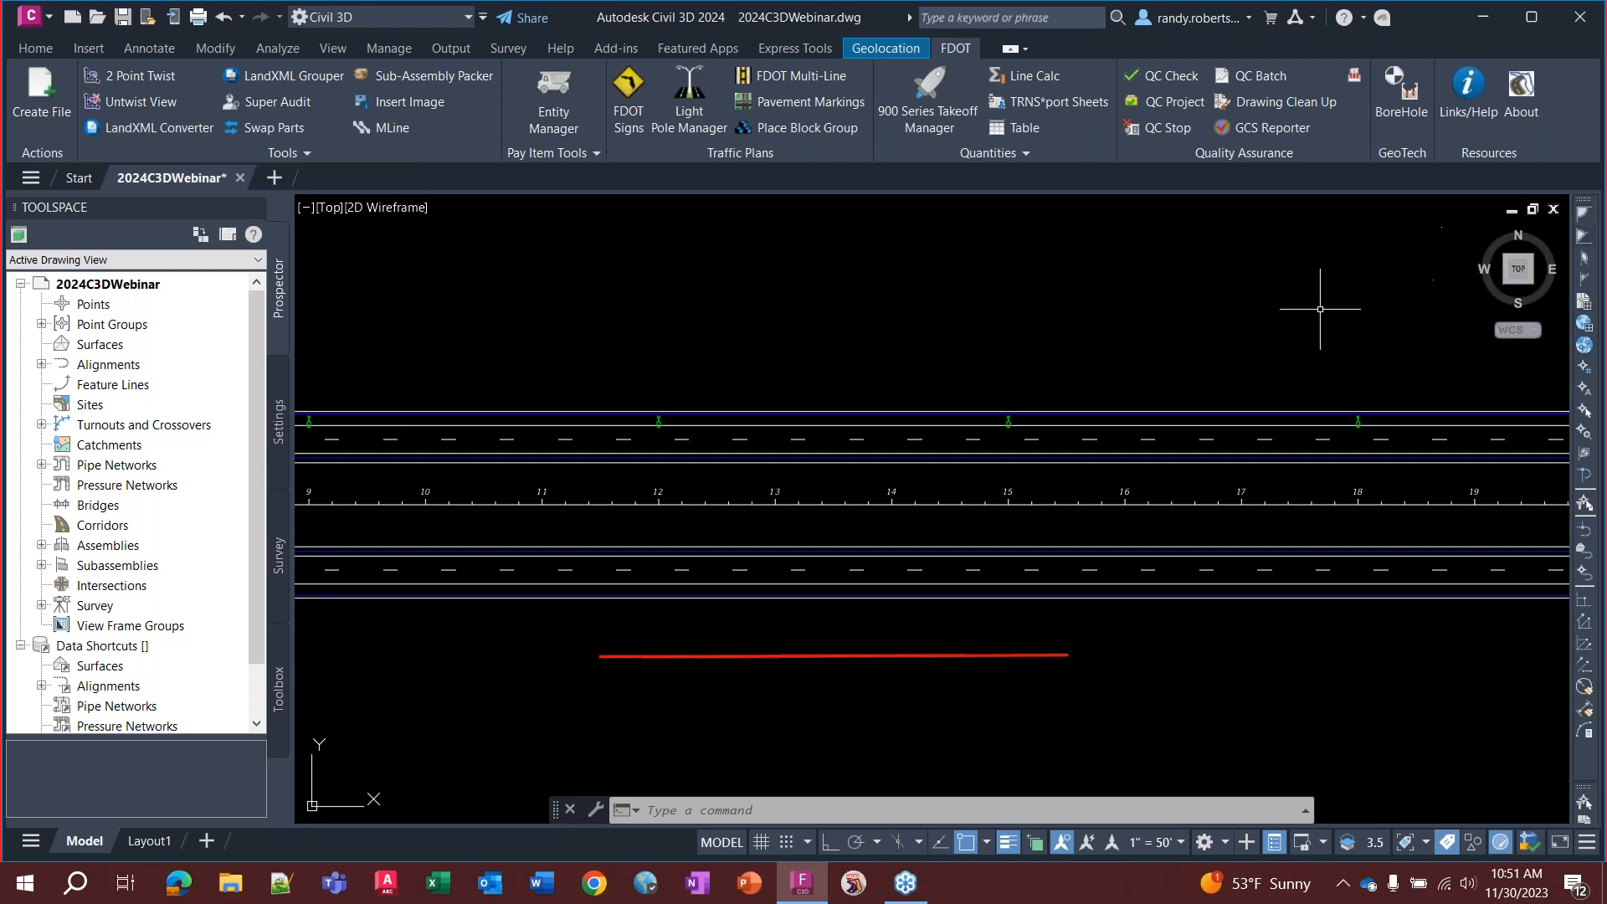
Show the tool palettes and switch them to the FDOT Traffic group
{"action": "left_click", "coordinate": [36, 48]}
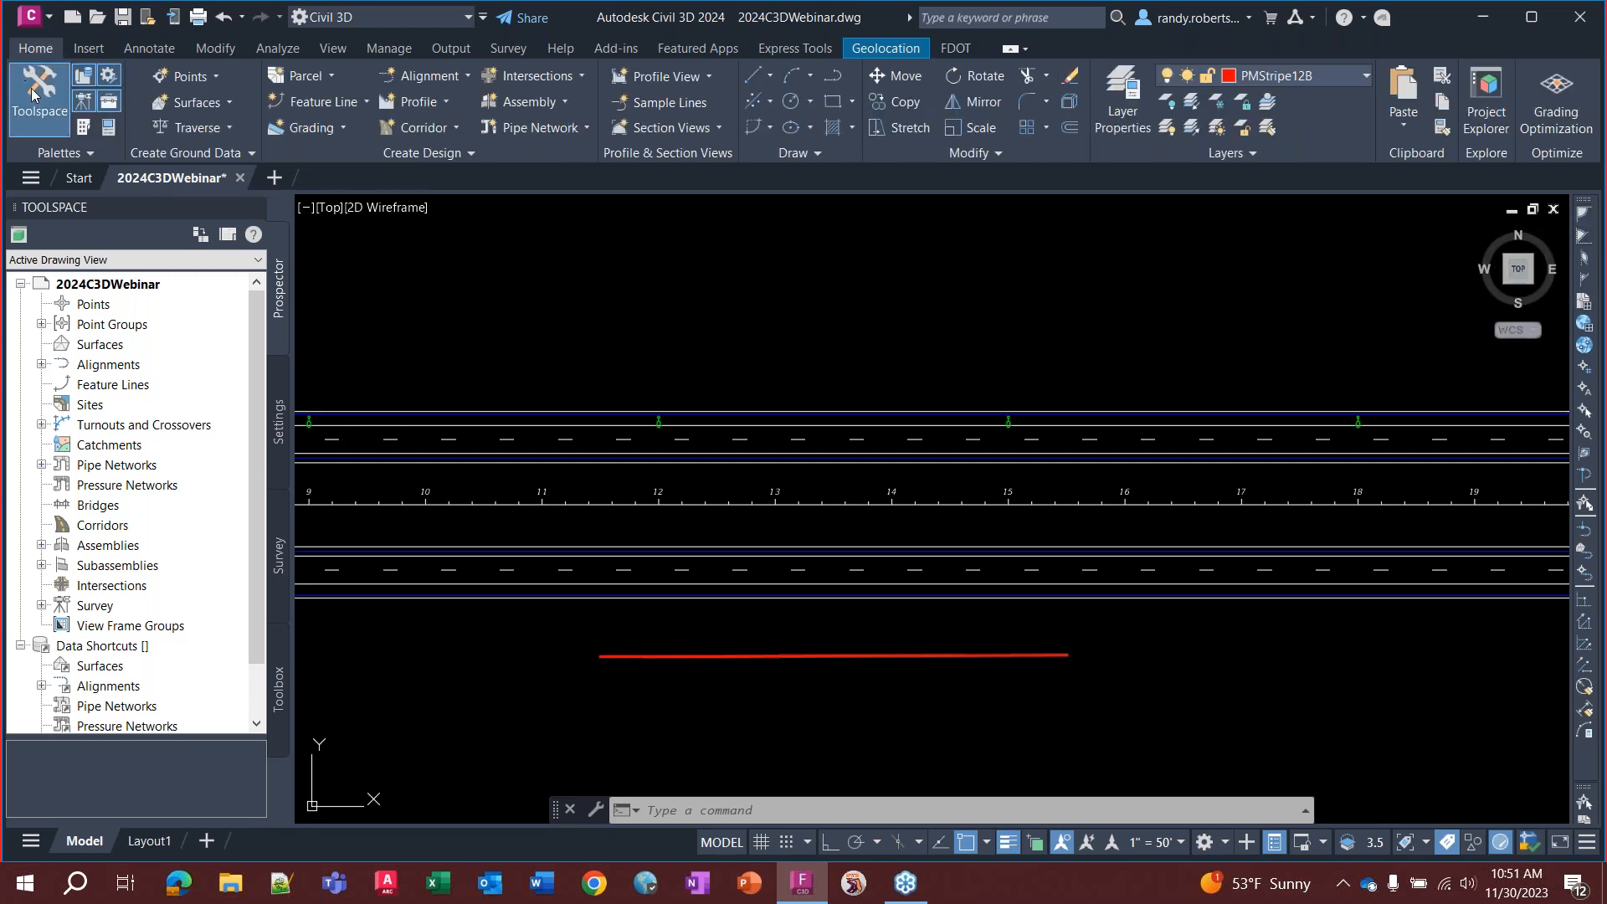
{"action": "key", "text": "ctrl+3"}
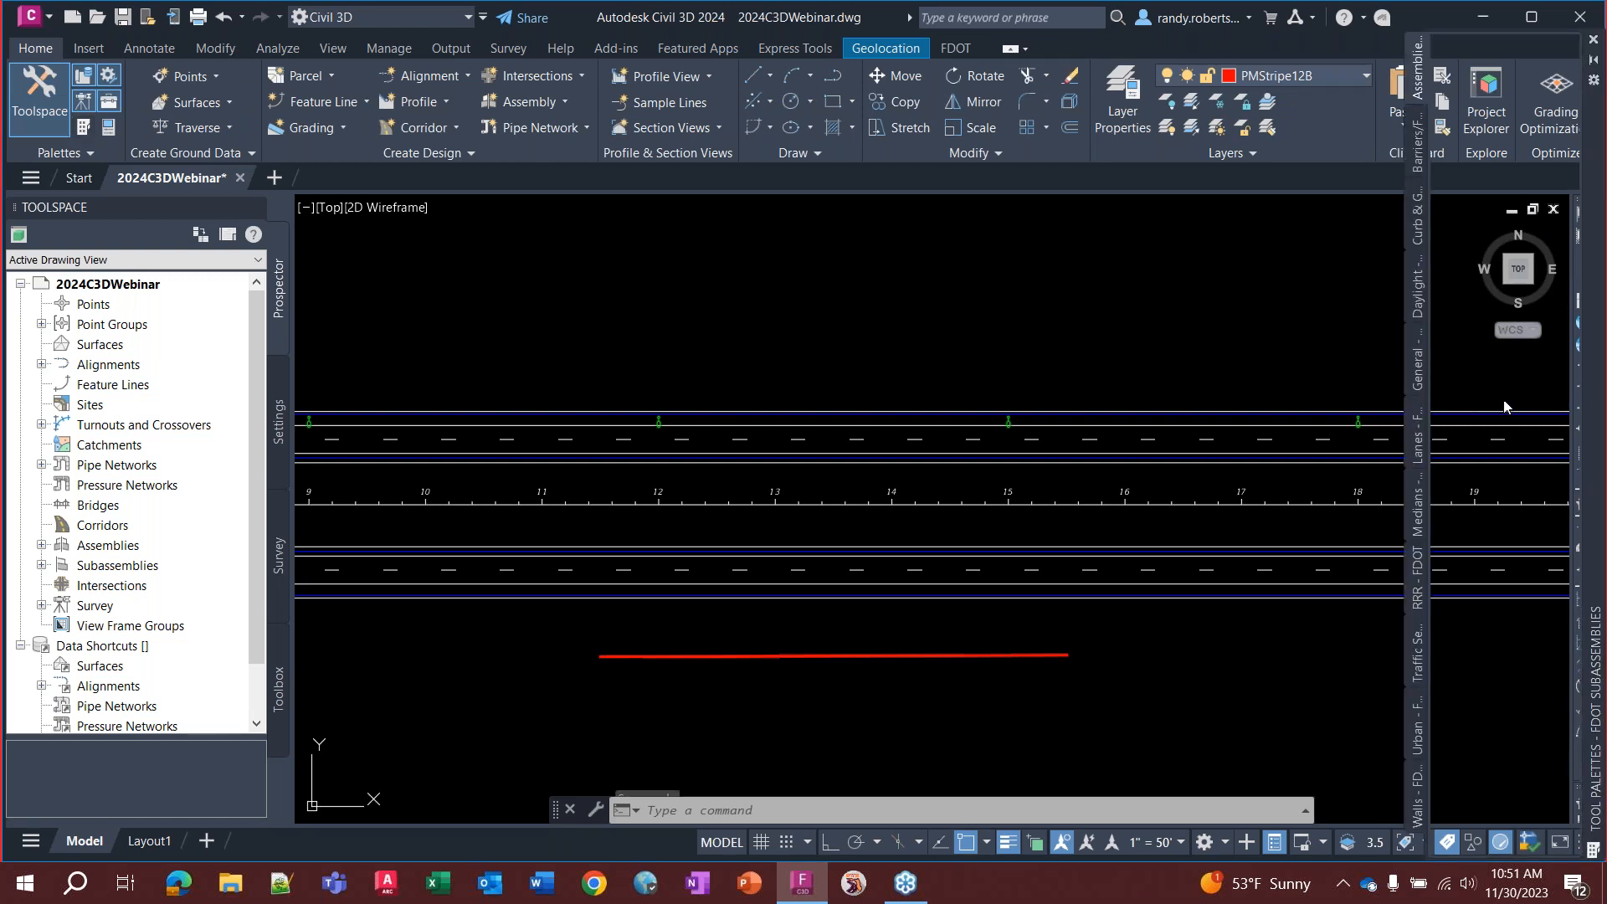
{"action": "right_click", "coordinate": [1564, 384]}
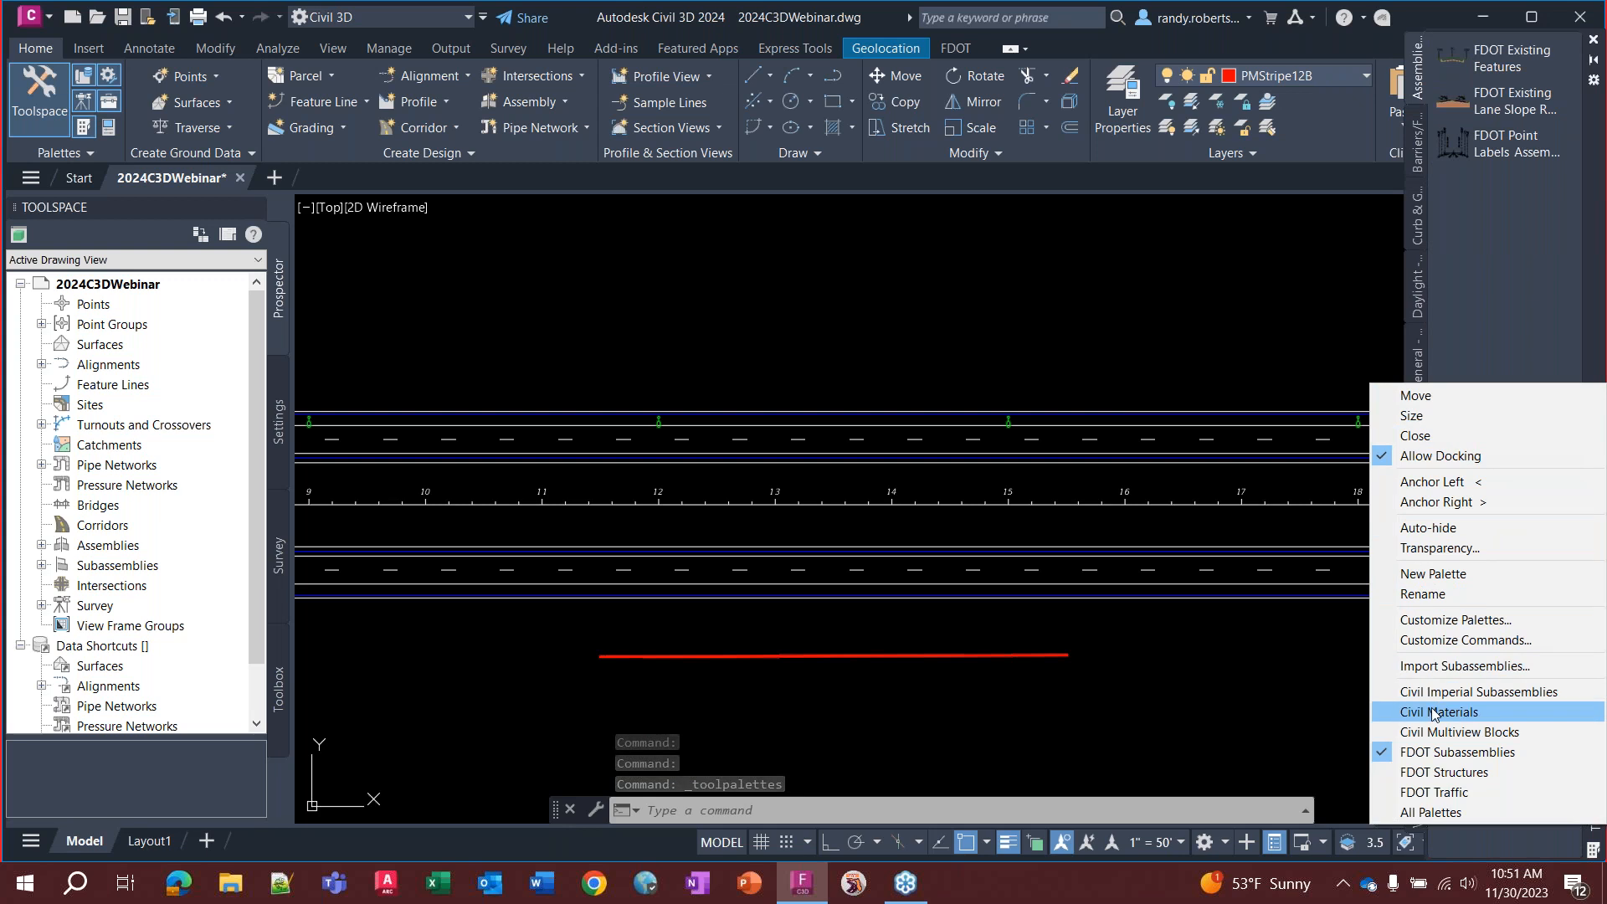
{"action": "left_click", "coordinate": [1434, 792]}
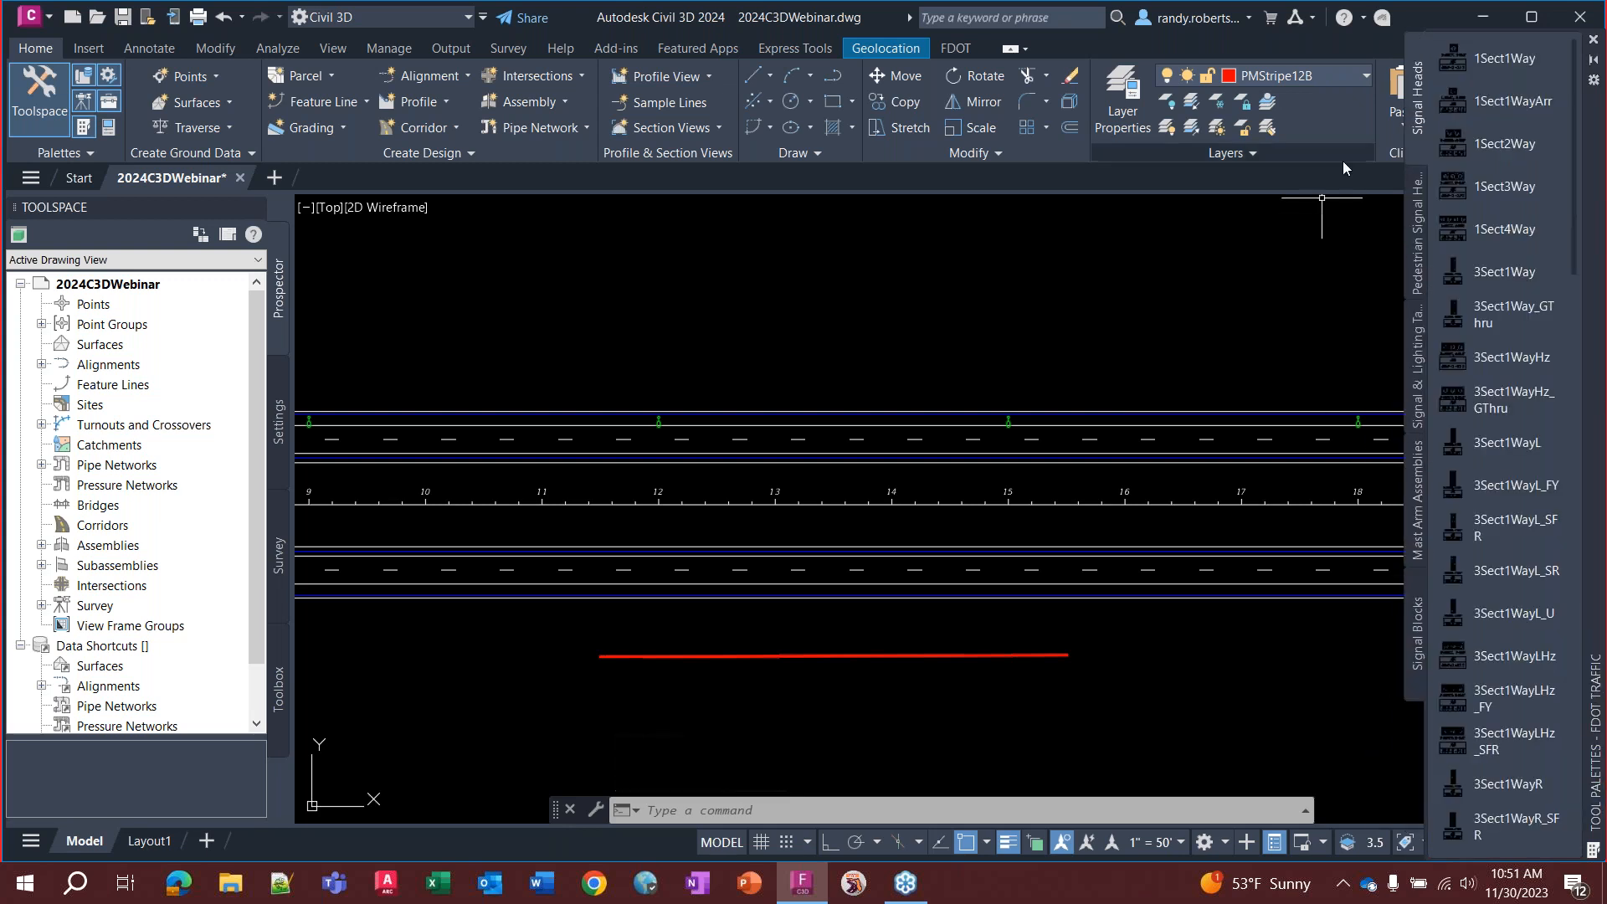
Look through the pedestrian signal head, signal and lighting table, signal block and mast arm assembly tools of the FDOT Traffic group
{"action": "left_click", "coordinate": [1418, 197]}
{"action": "left_click", "coordinate": [1417, 359]}
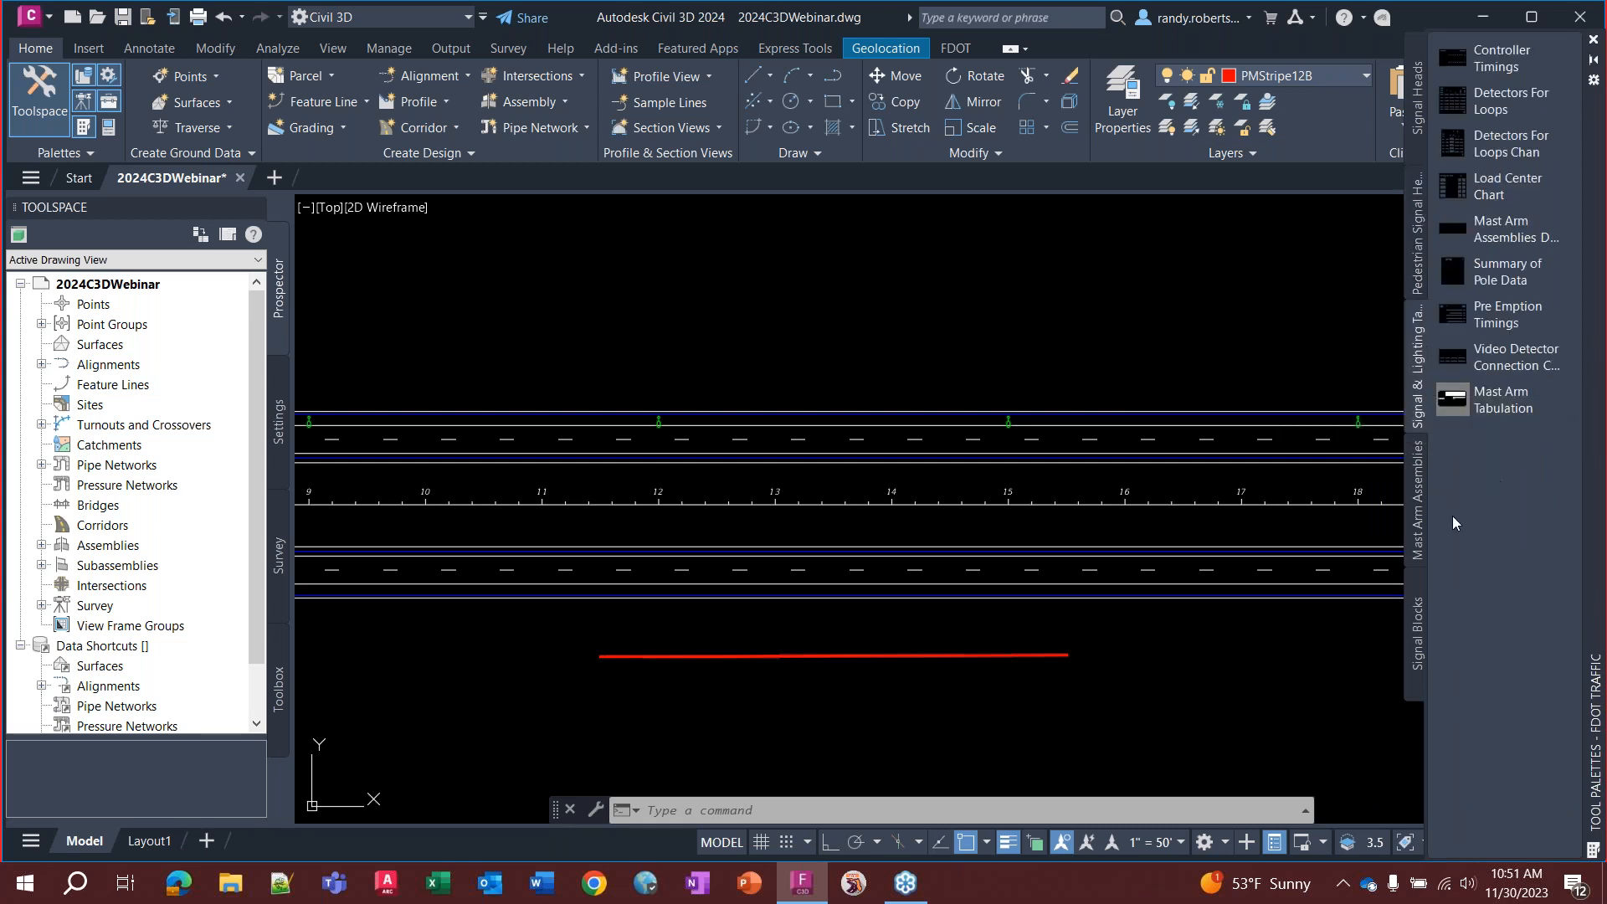
{"action": "left_click", "coordinate": [1420, 479]}
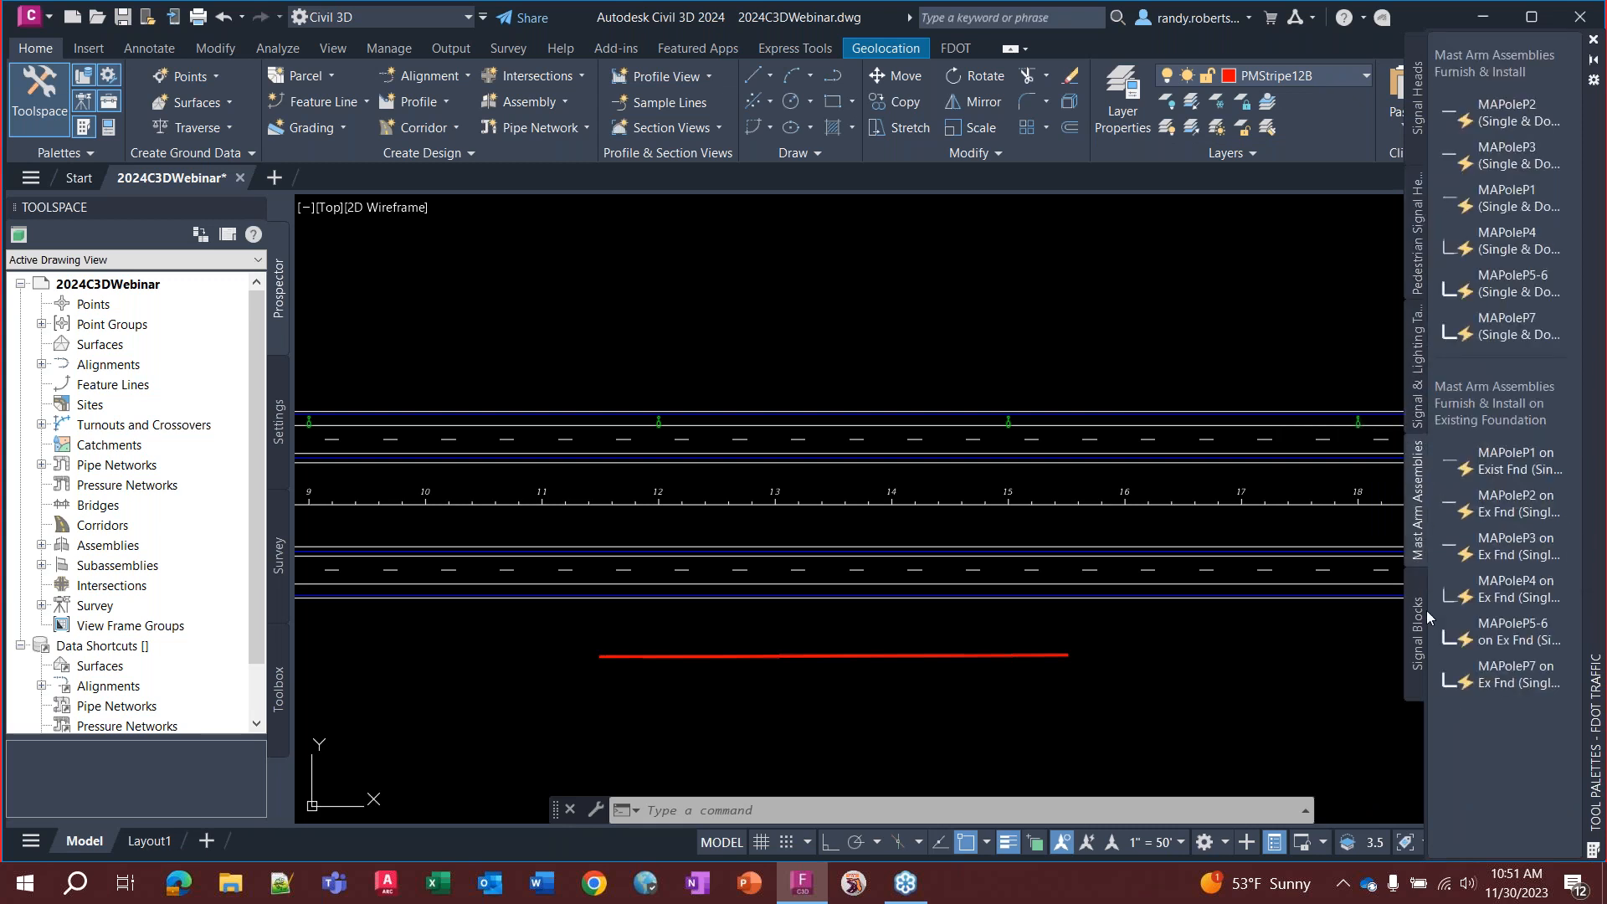
{"action": "left_click", "coordinate": [1420, 655]}
{"action": "left_click", "coordinate": [1425, 531]}
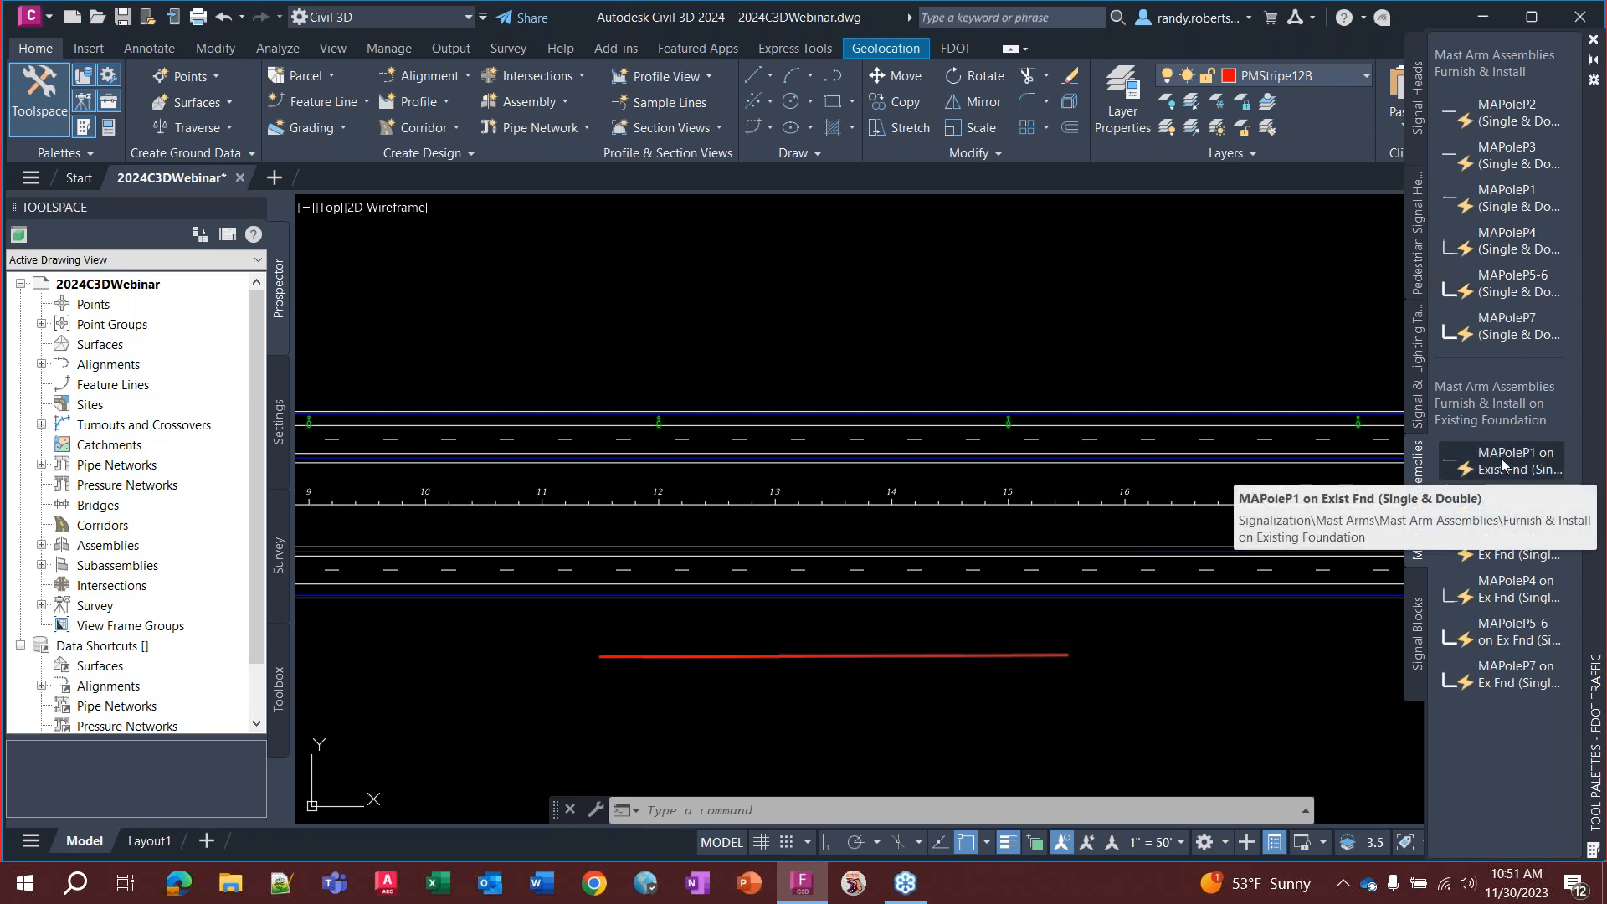
Insert the MAPoleP5-6 (Single & Double) furnish-and-install mast arm assembly above the roadway and select the placed block
{"action": "left_click", "coordinate": [1500, 288]}
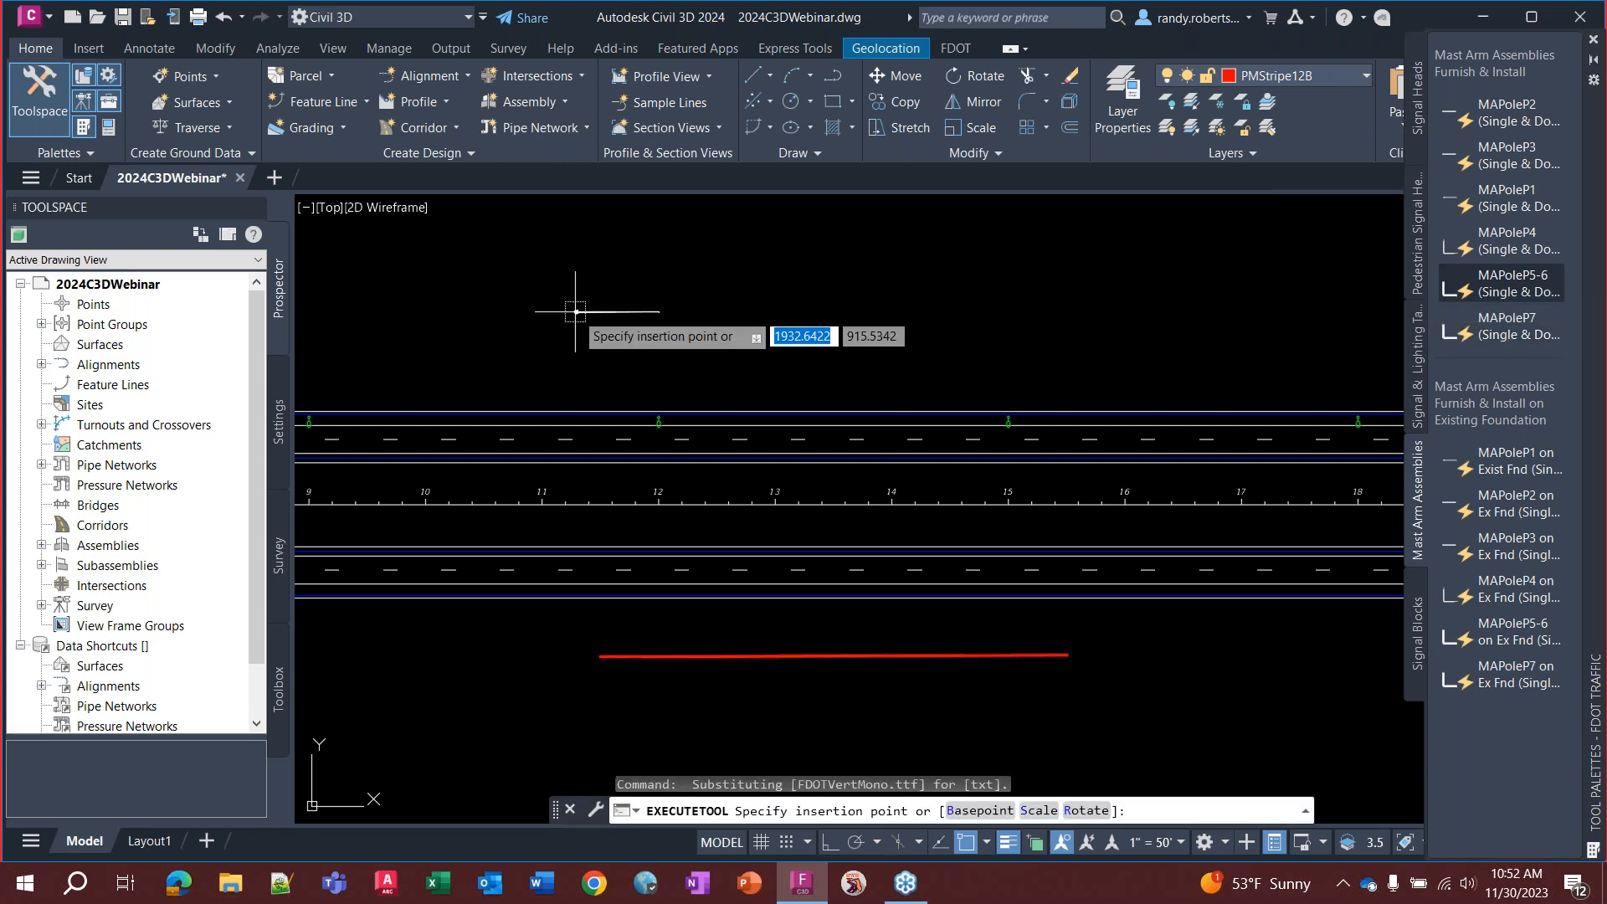
{"action": "scroll", "coordinate": [717, 348], "scroll_direction": "up", "scroll_amount": 5}
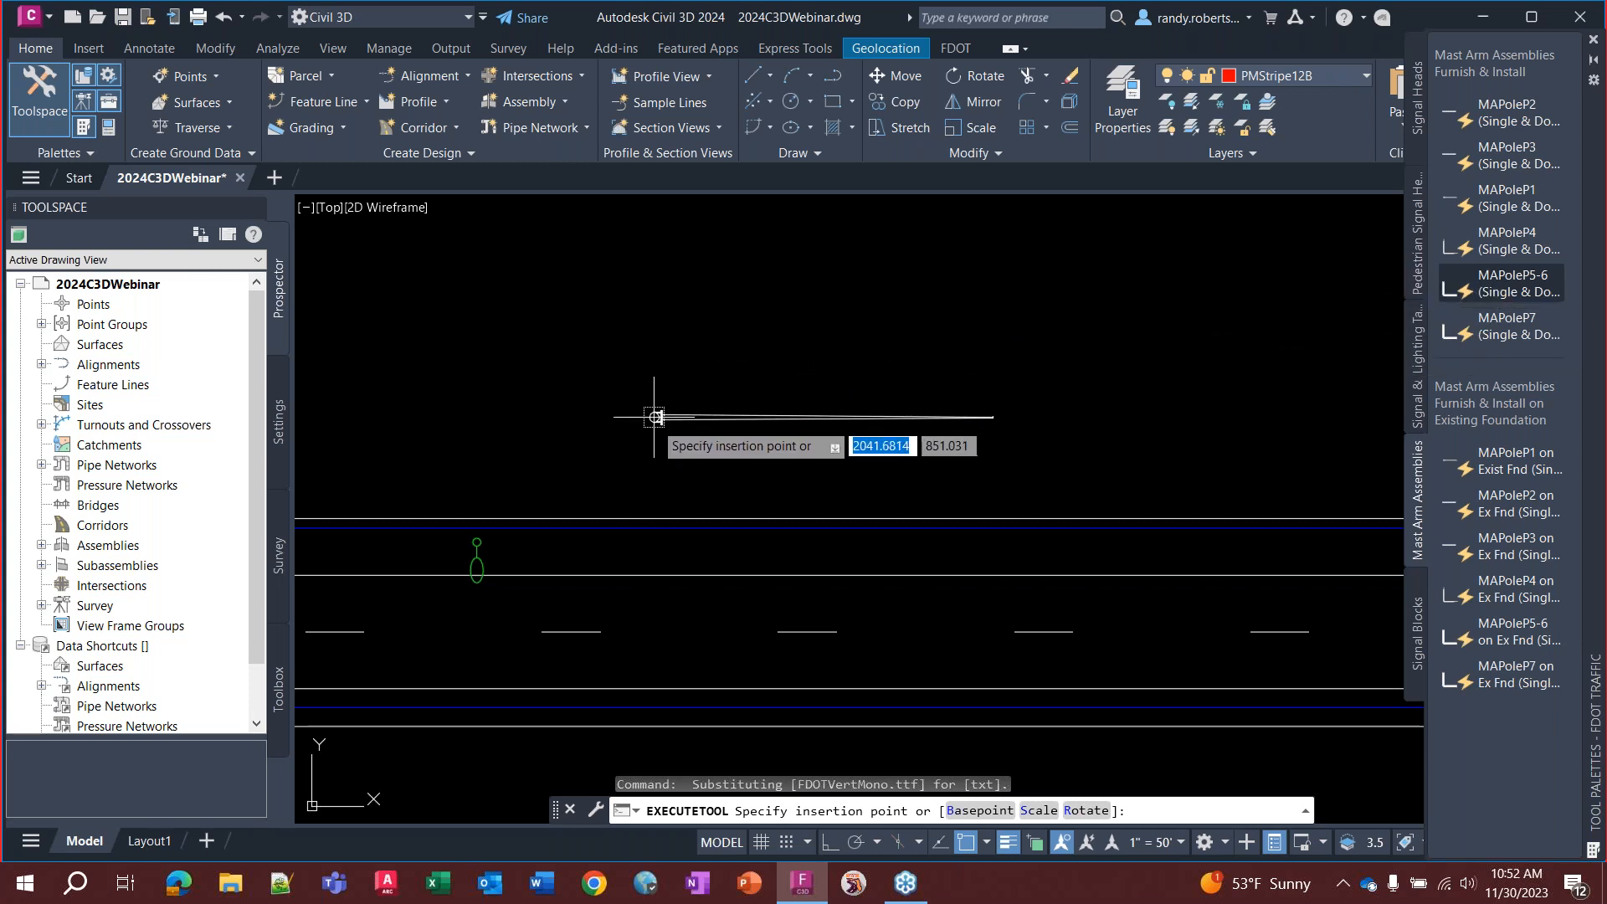
{"action": "left_click", "coordinate": [645, 269]}
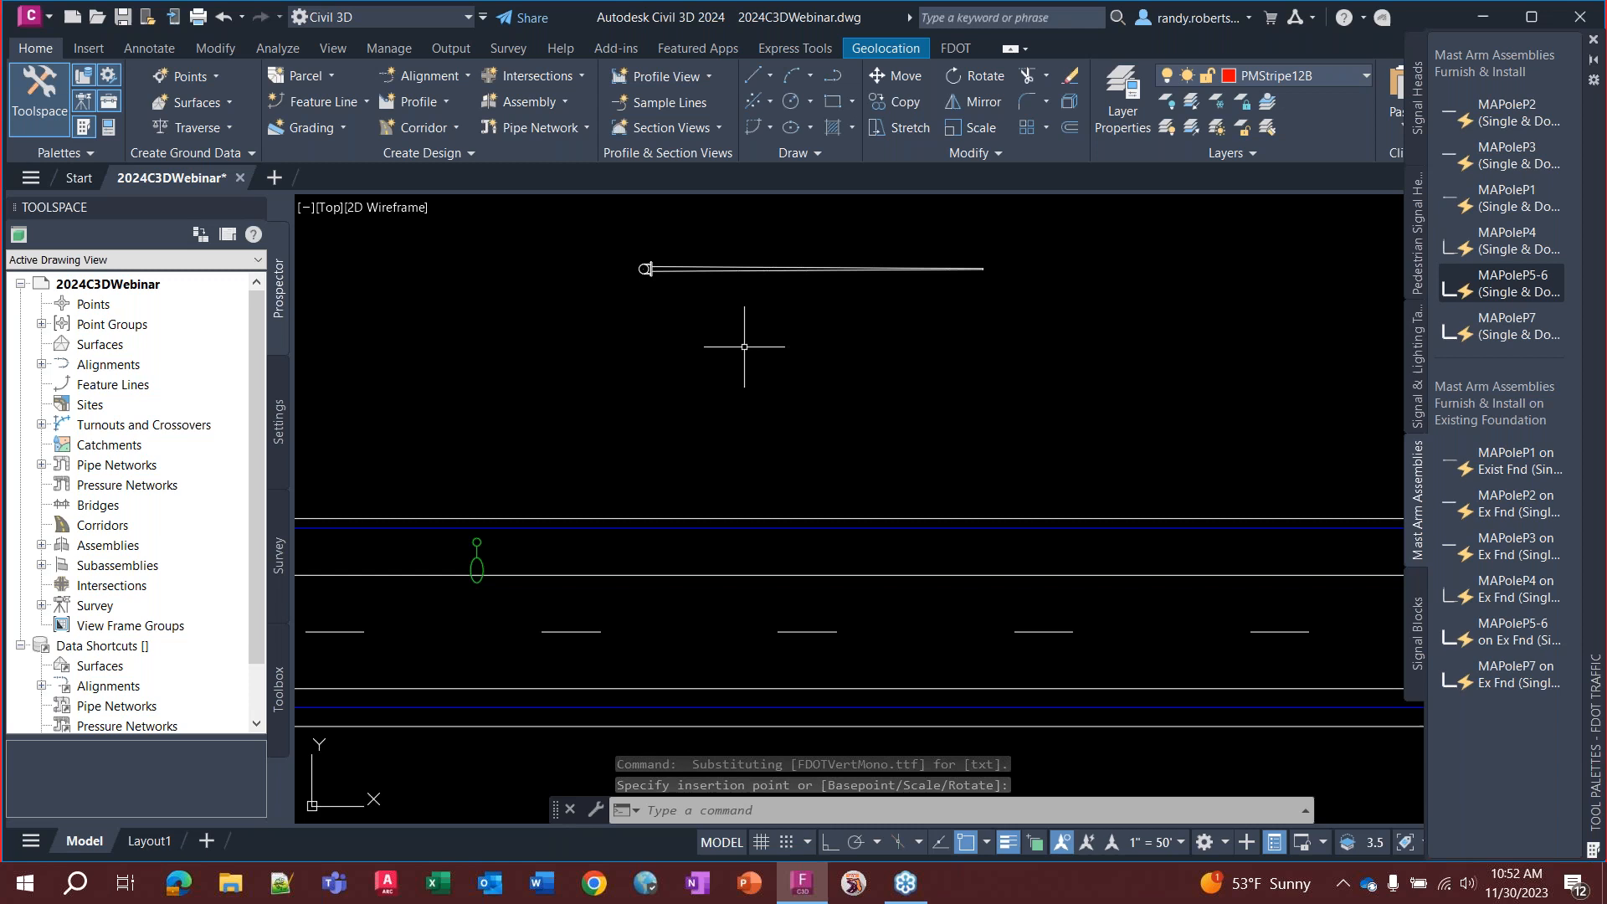
{"action": "left_click", "coordinate": [663, 268]}
{"action": "scroll", "coordinate": [649, 226], "scroll_direction": "up", "scroll_amount": 3}
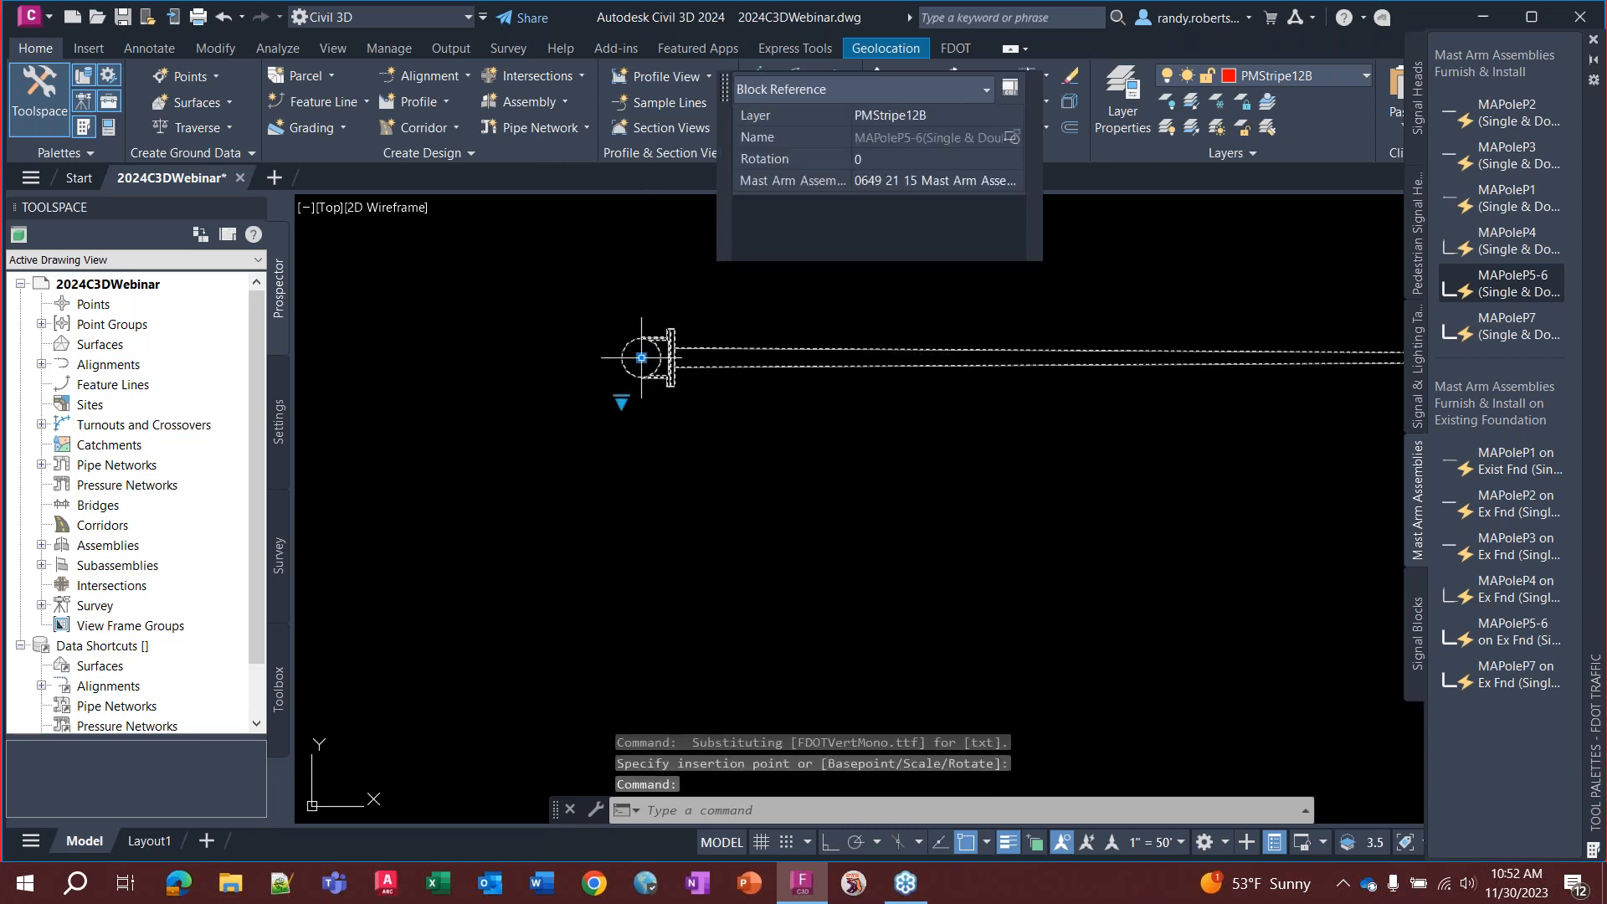
Change the placed mast arm block to the 0649 21 18 Mast Arm Assembly, FI, 70'-50' configuration and inspect both arms
{"action": "left_click", "coordinate": [621, 400]}
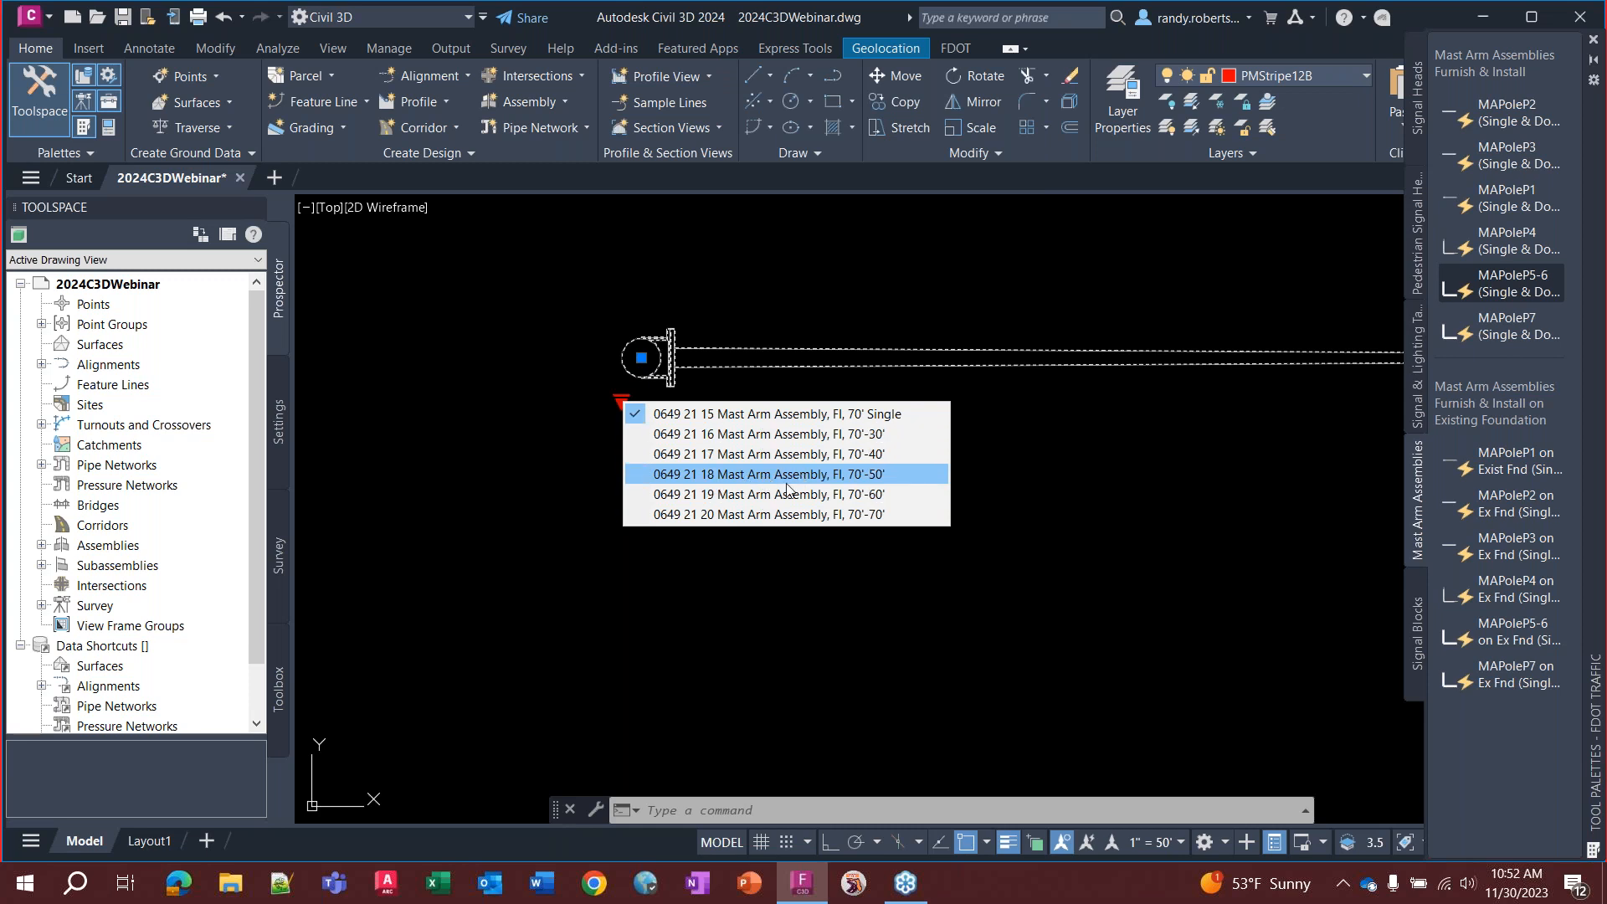
{"action": "left_click", "coordinate": [755, 482]}
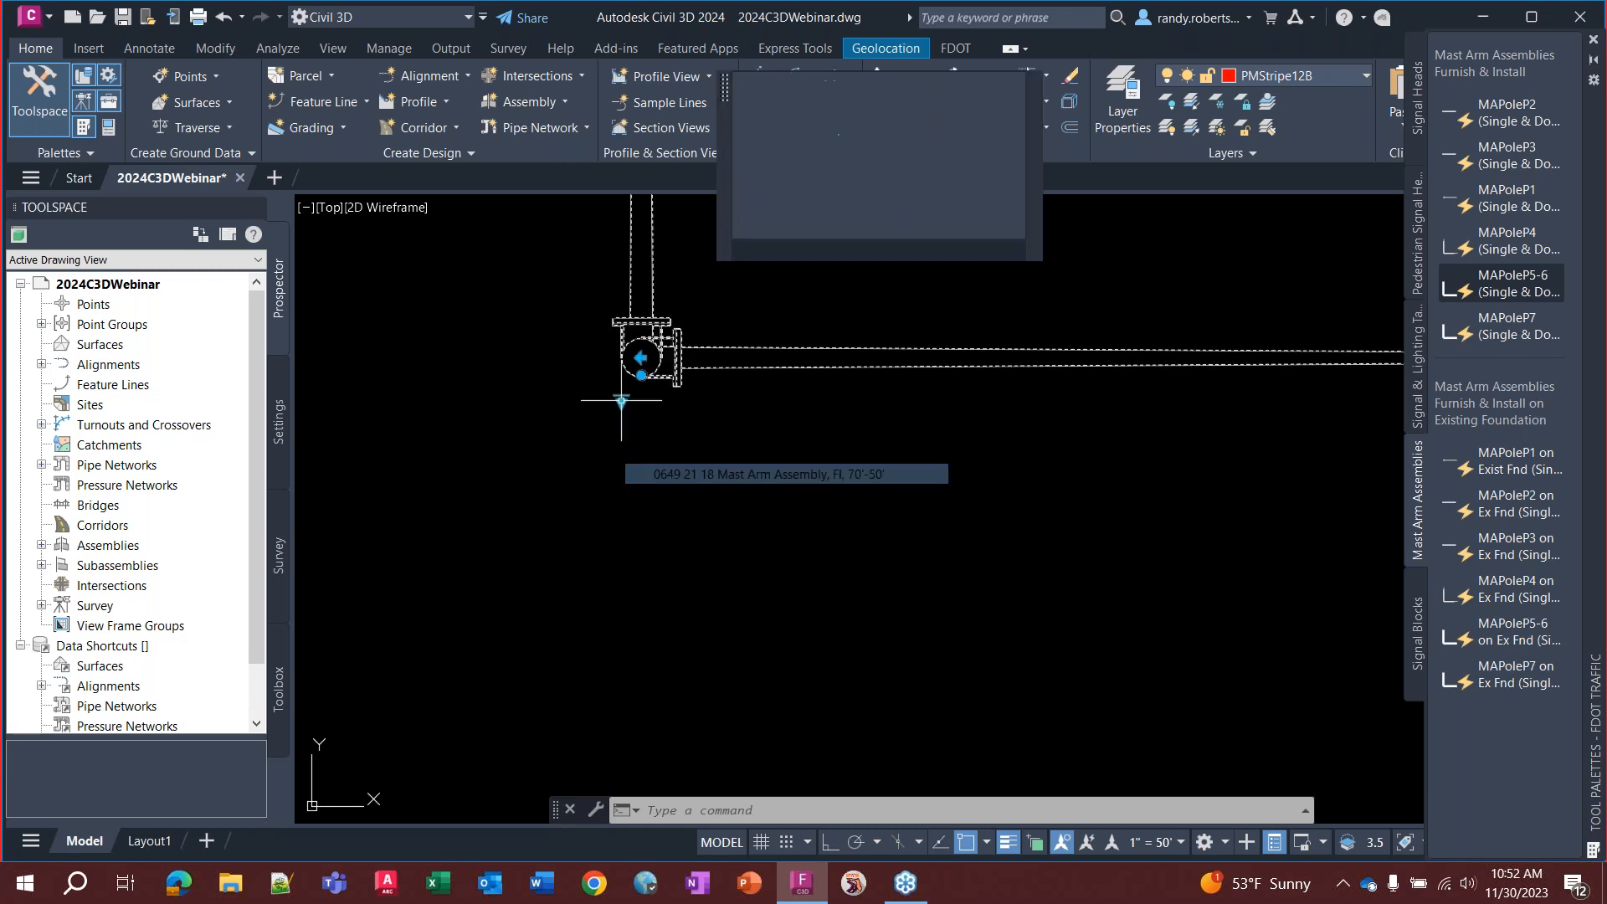
{"action": "scroll", "coordinate": [736, 552], "scroll_direction": "down", "scroll_amount": 3}
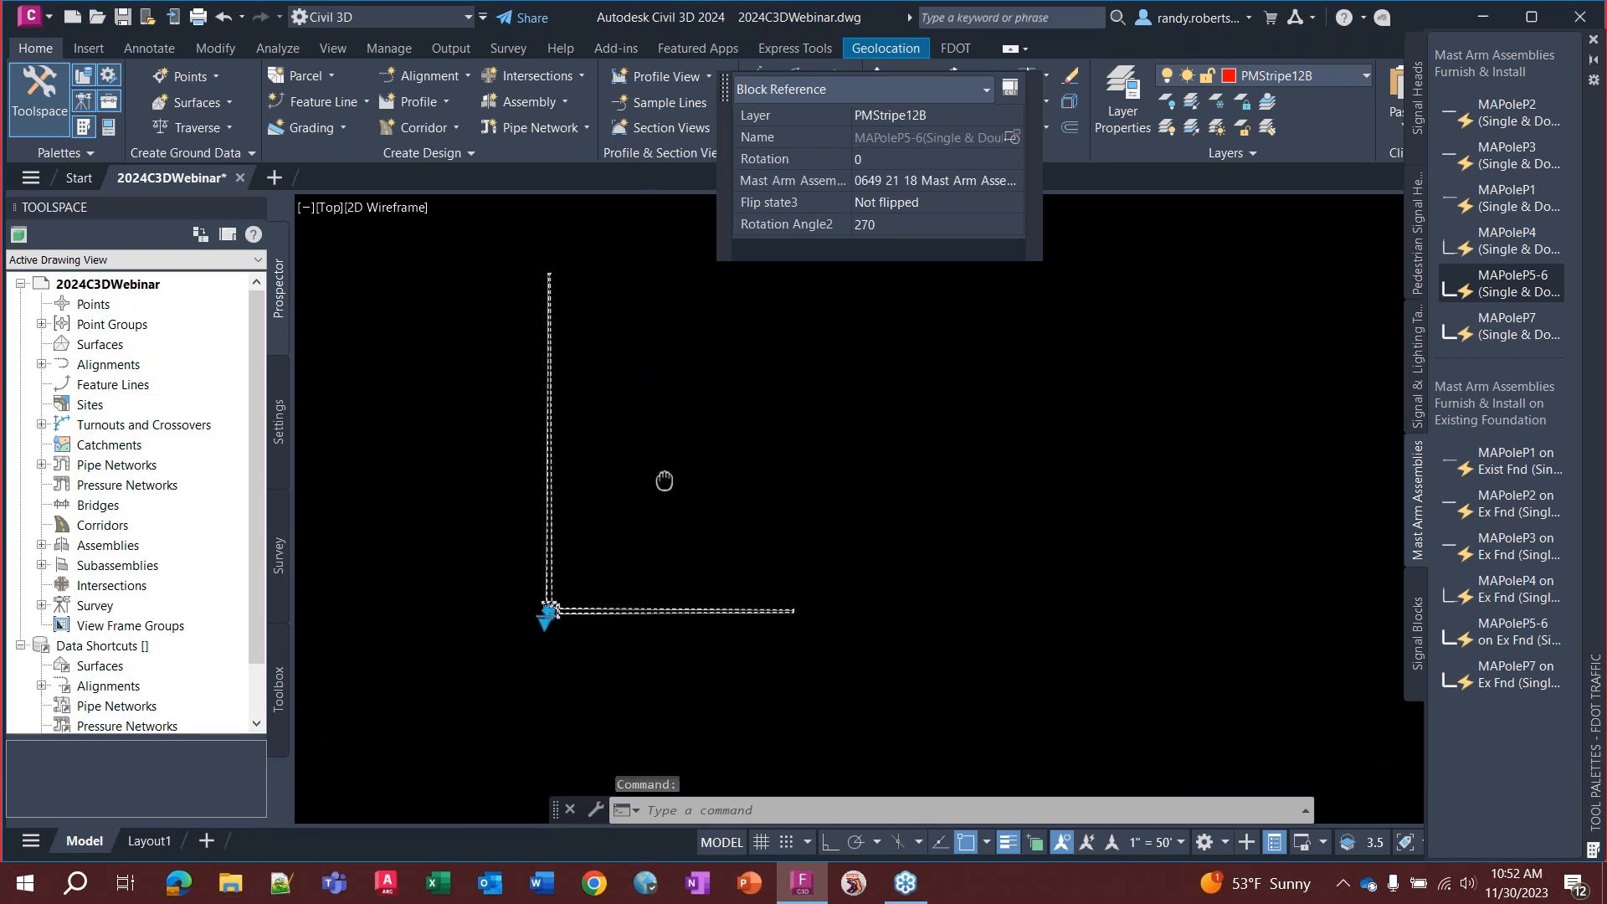
{"action": "scroll", "coordinate": [651, 577], "scroll_direction": "up", "scroll_amount": 5}
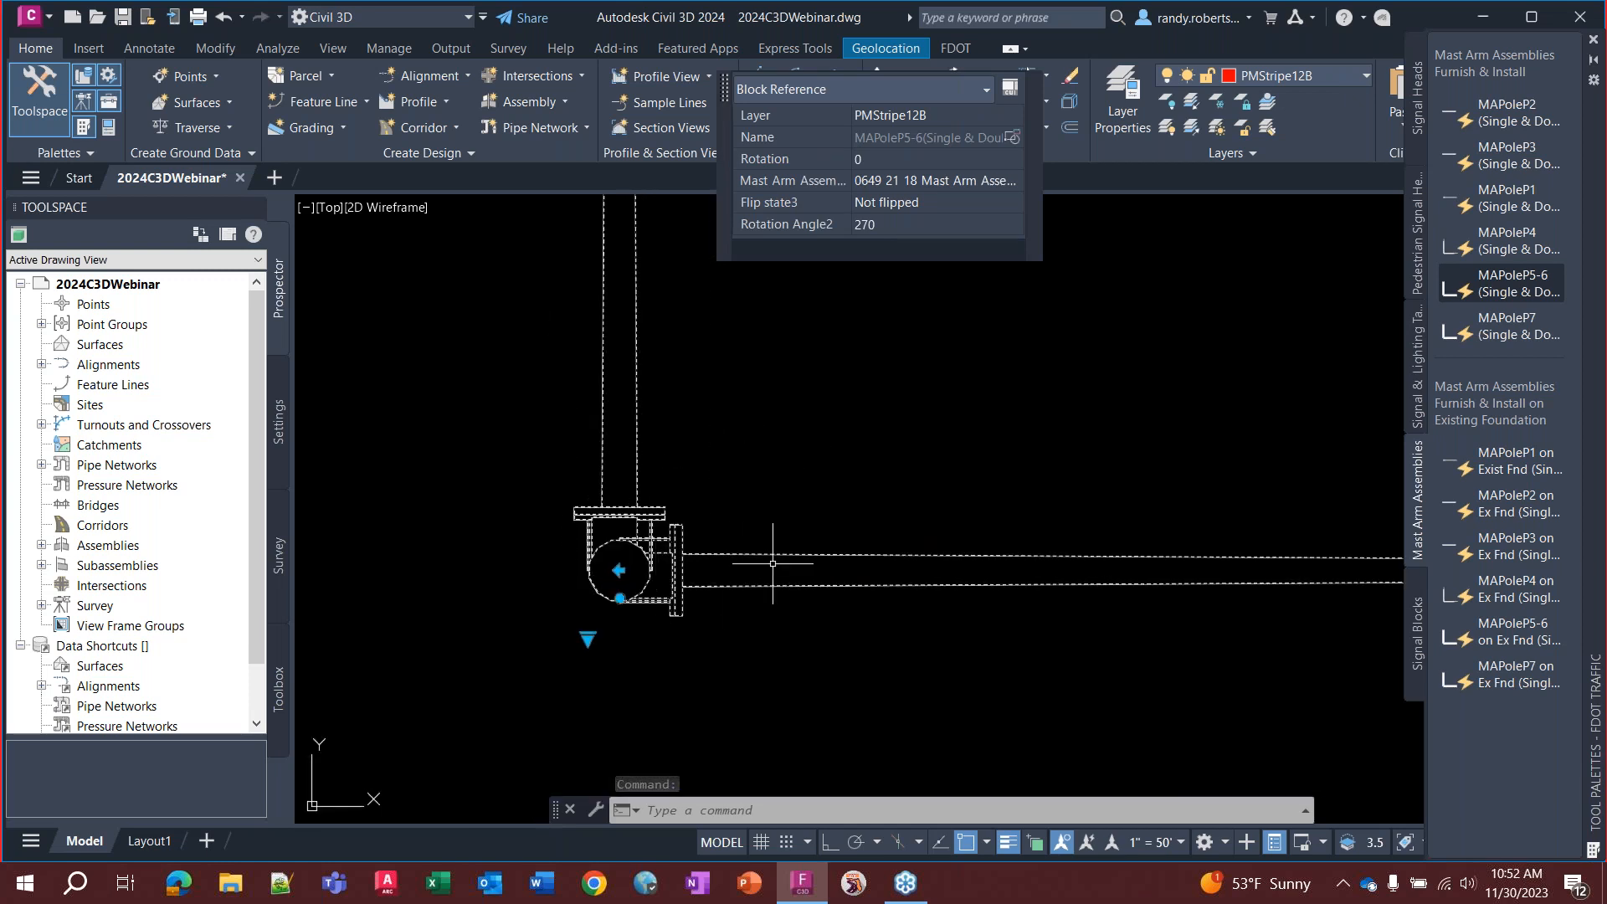
{"action": "scroll", "coordinate": [720, 600], "scroll_direction": "down", "scroll_amount": 2}
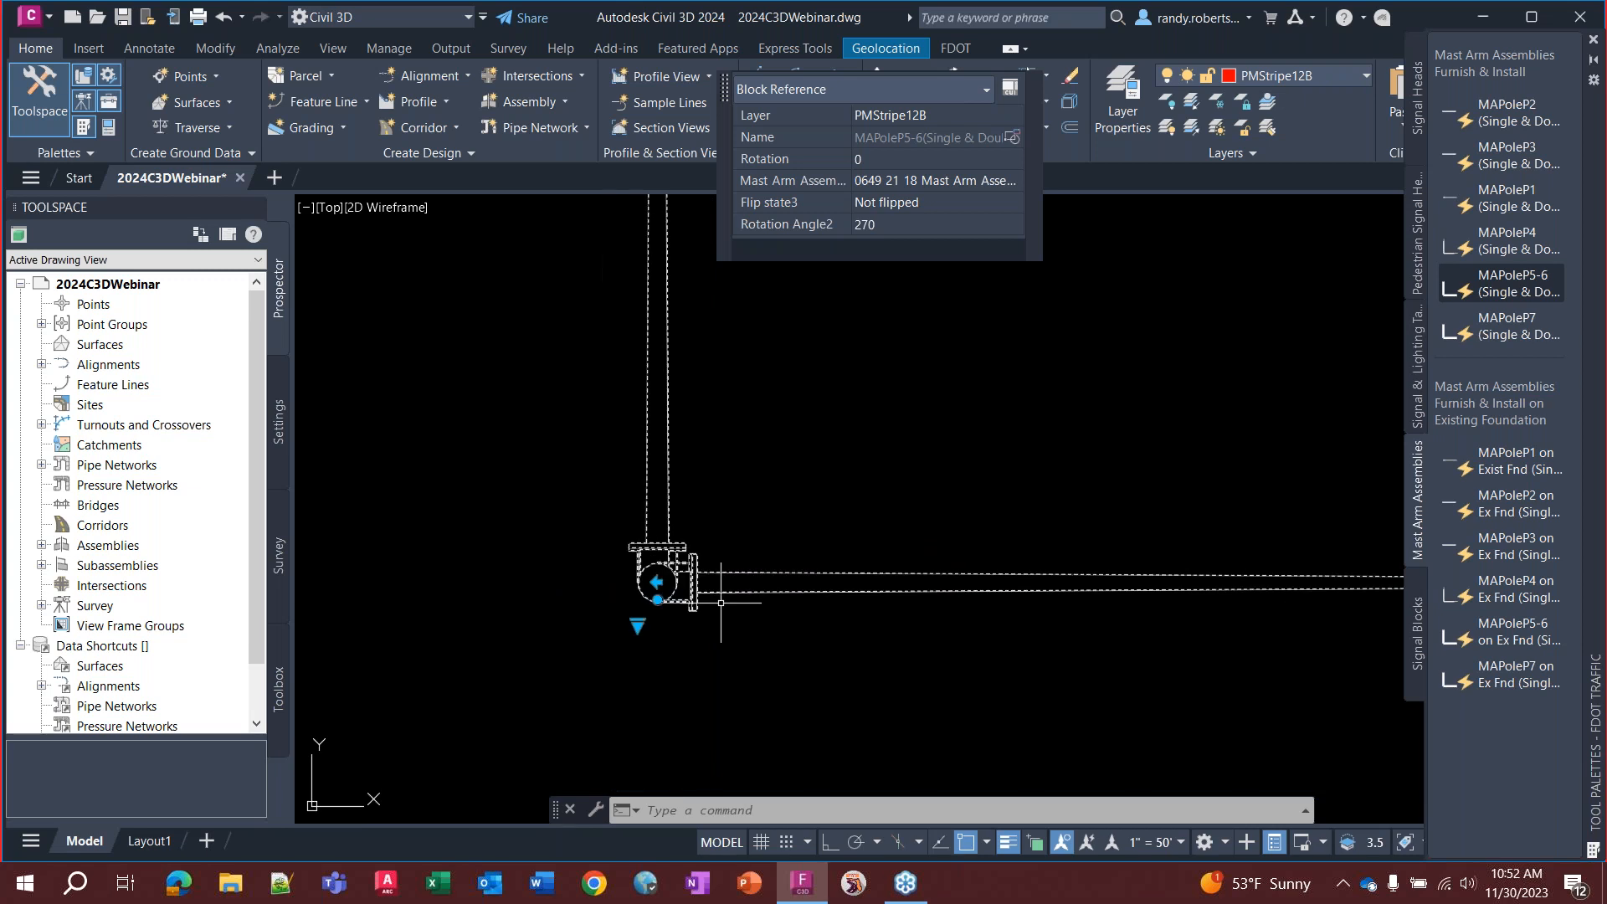
{"action": "scroll", "coordinate": [662, 594], "scroll_direction": "up", "scroll_amount": 4}
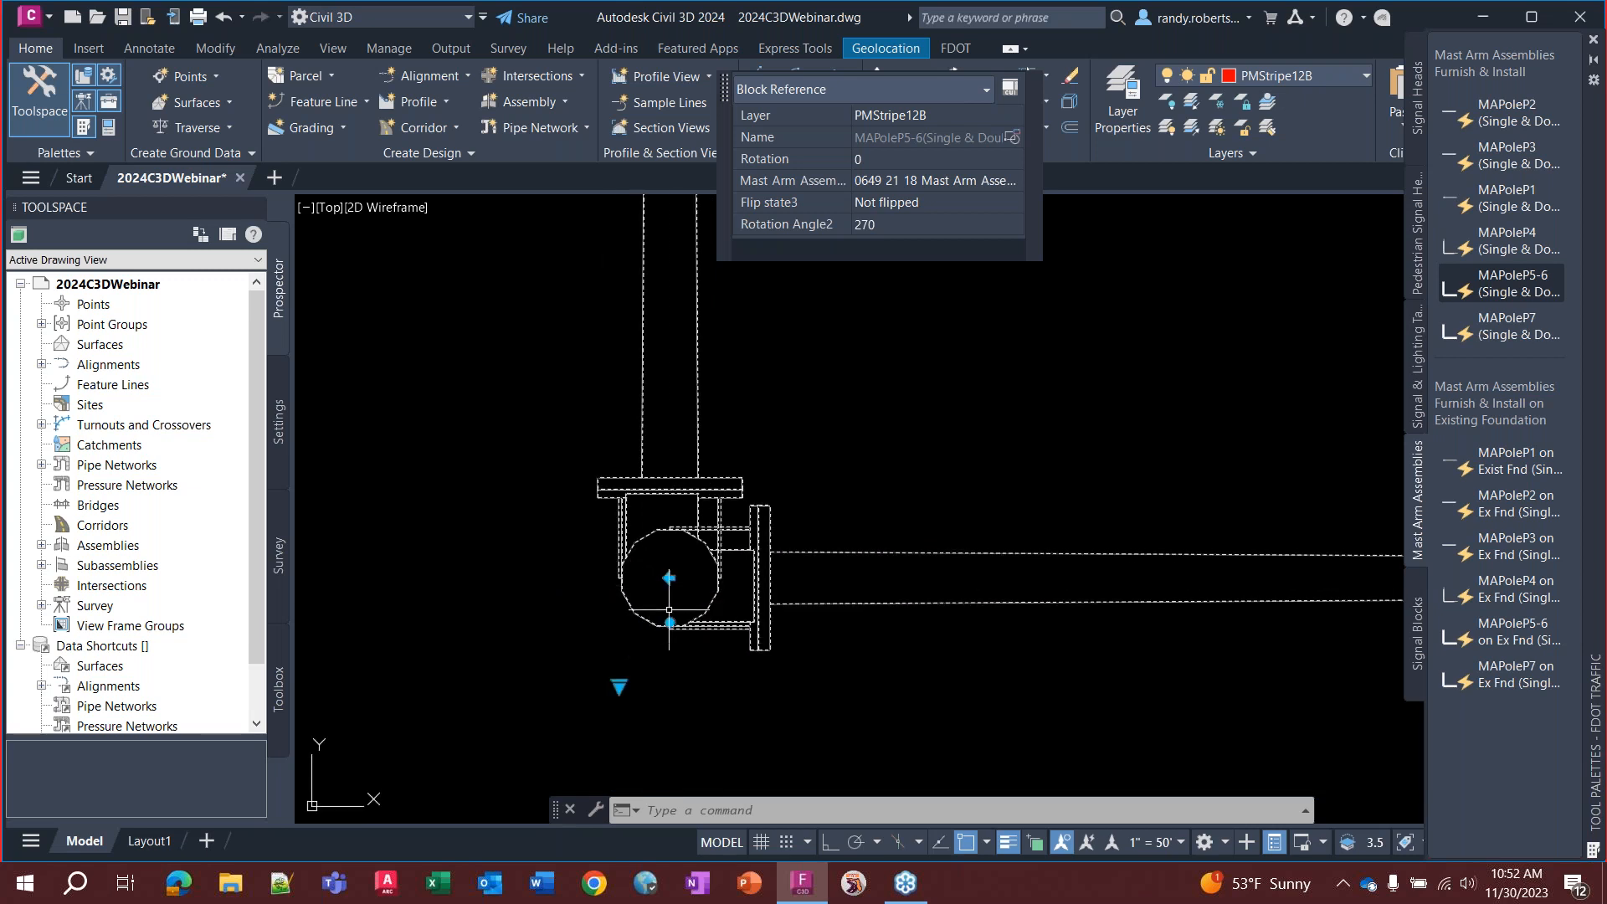
Rotate the horizontal arm of the mast arm assembly slightly upward around the pole, to an angle of about 274 degrees
{"action": "left_click", "coordinate": [669, 623]}
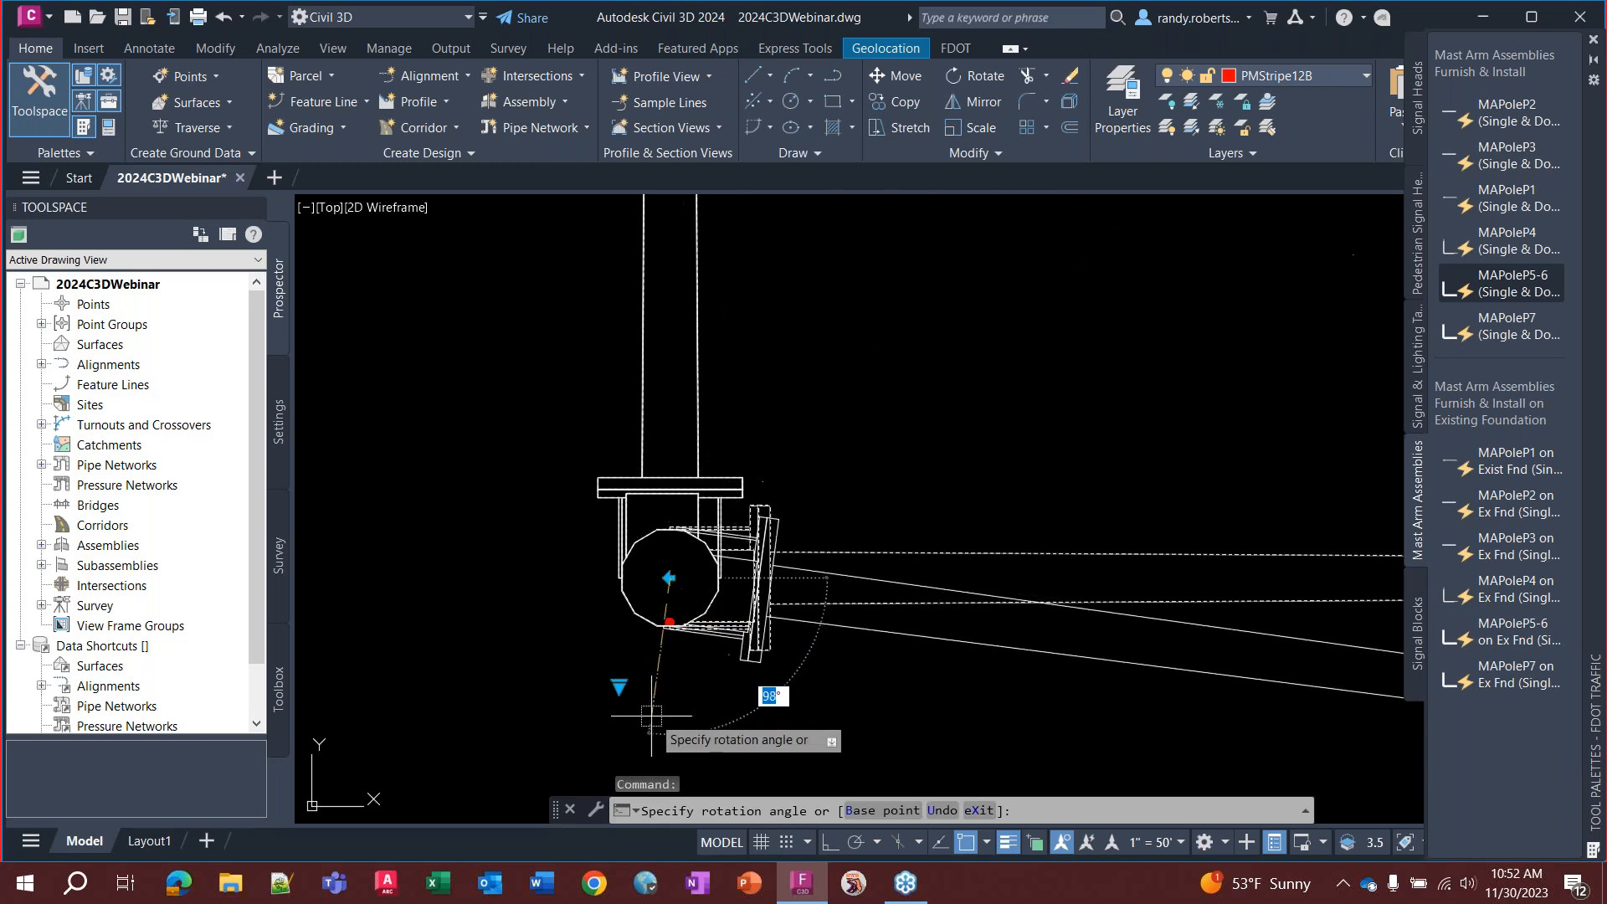
{"action": "scroll", "coordinate": [652, 716], "scroll_direction": "down", "scroll_amount": 5}
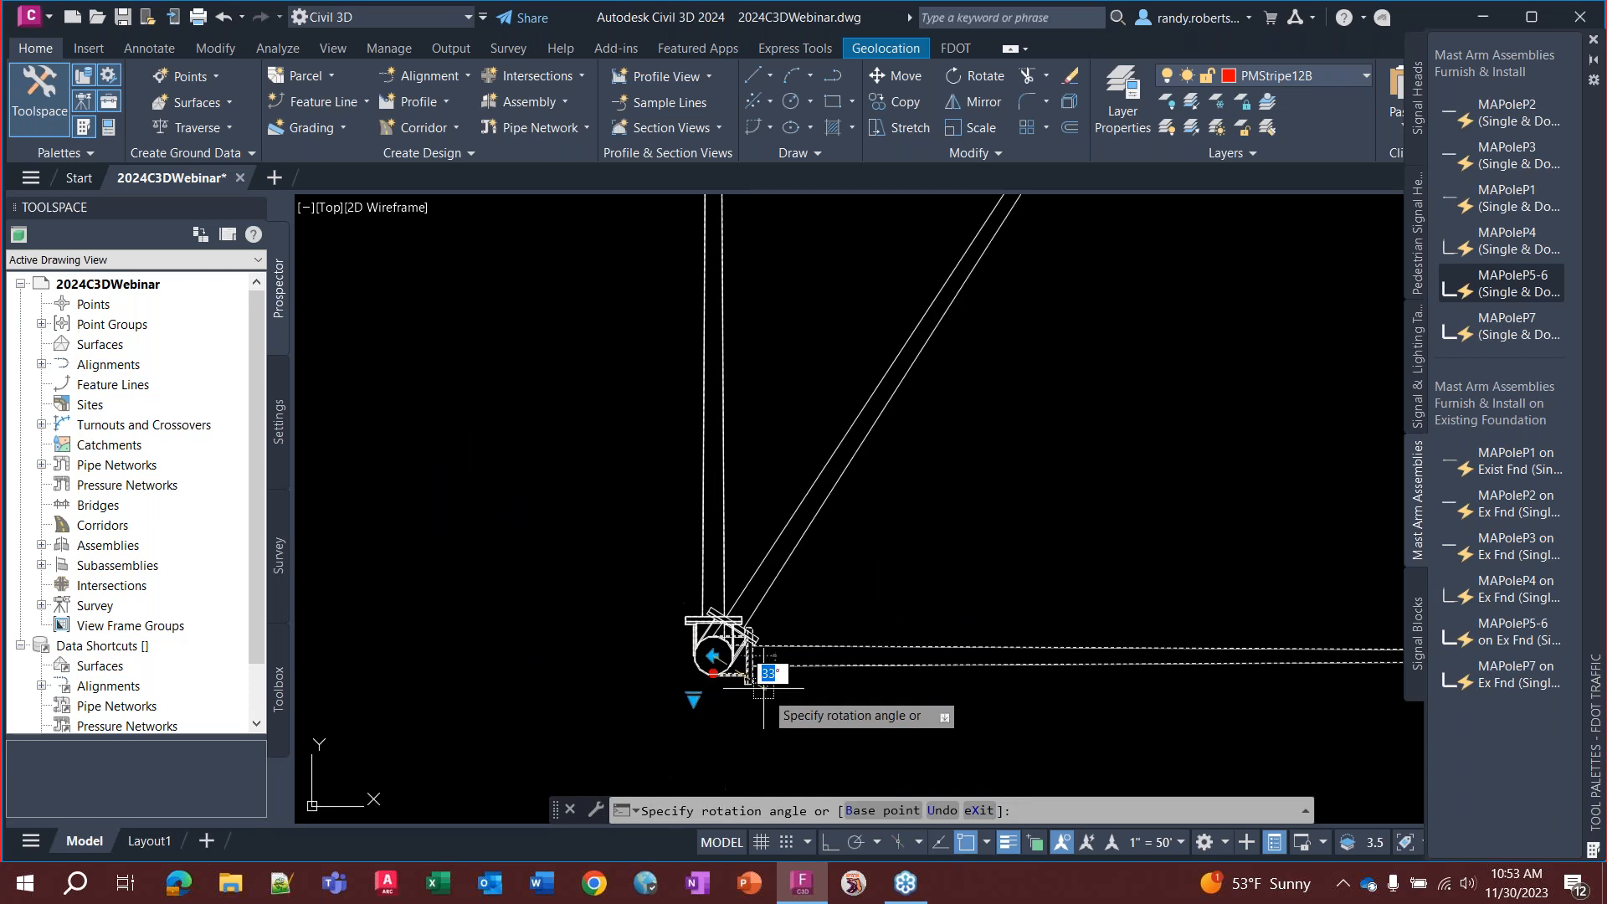
{"action": "left_click", "coordinate": [720, 753]}
{"action": "scroll", "coordinate": [554, 540], "scroll_direction": "down", "scroll_amount": 5}
{"action": "scroll", "coordinate": [554, 540], "scroll_direction": "up", "scroll_amount": 5}
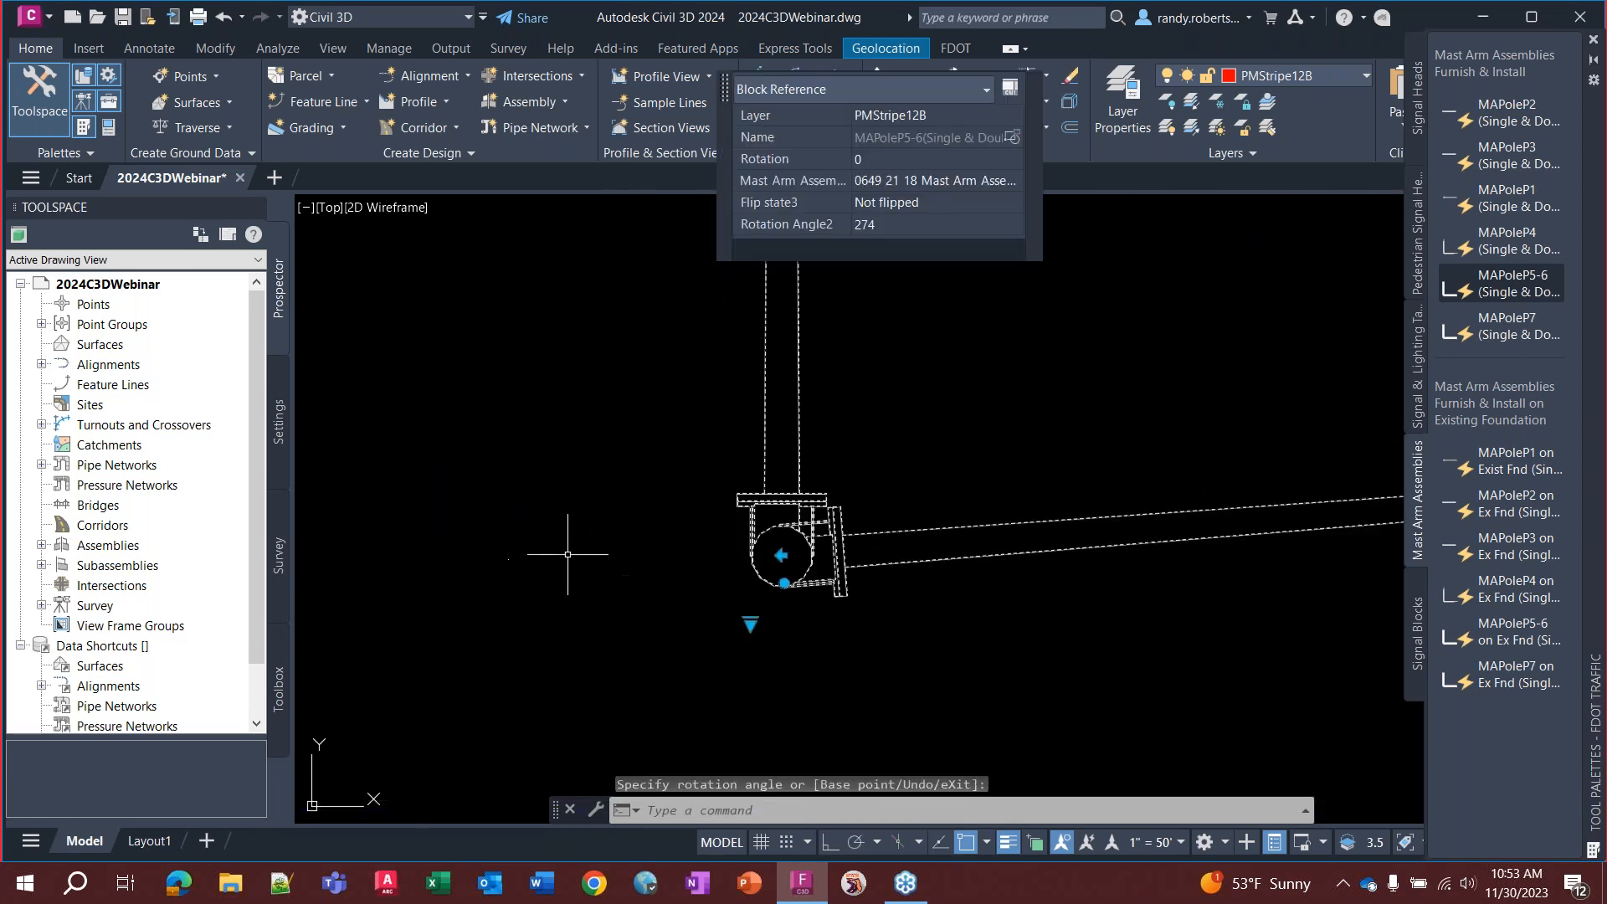
Flip the rotated arm to the opposite side of the pole and back again, and clear the selection
{"action": "left_click", "coordinate": [764, 638]}
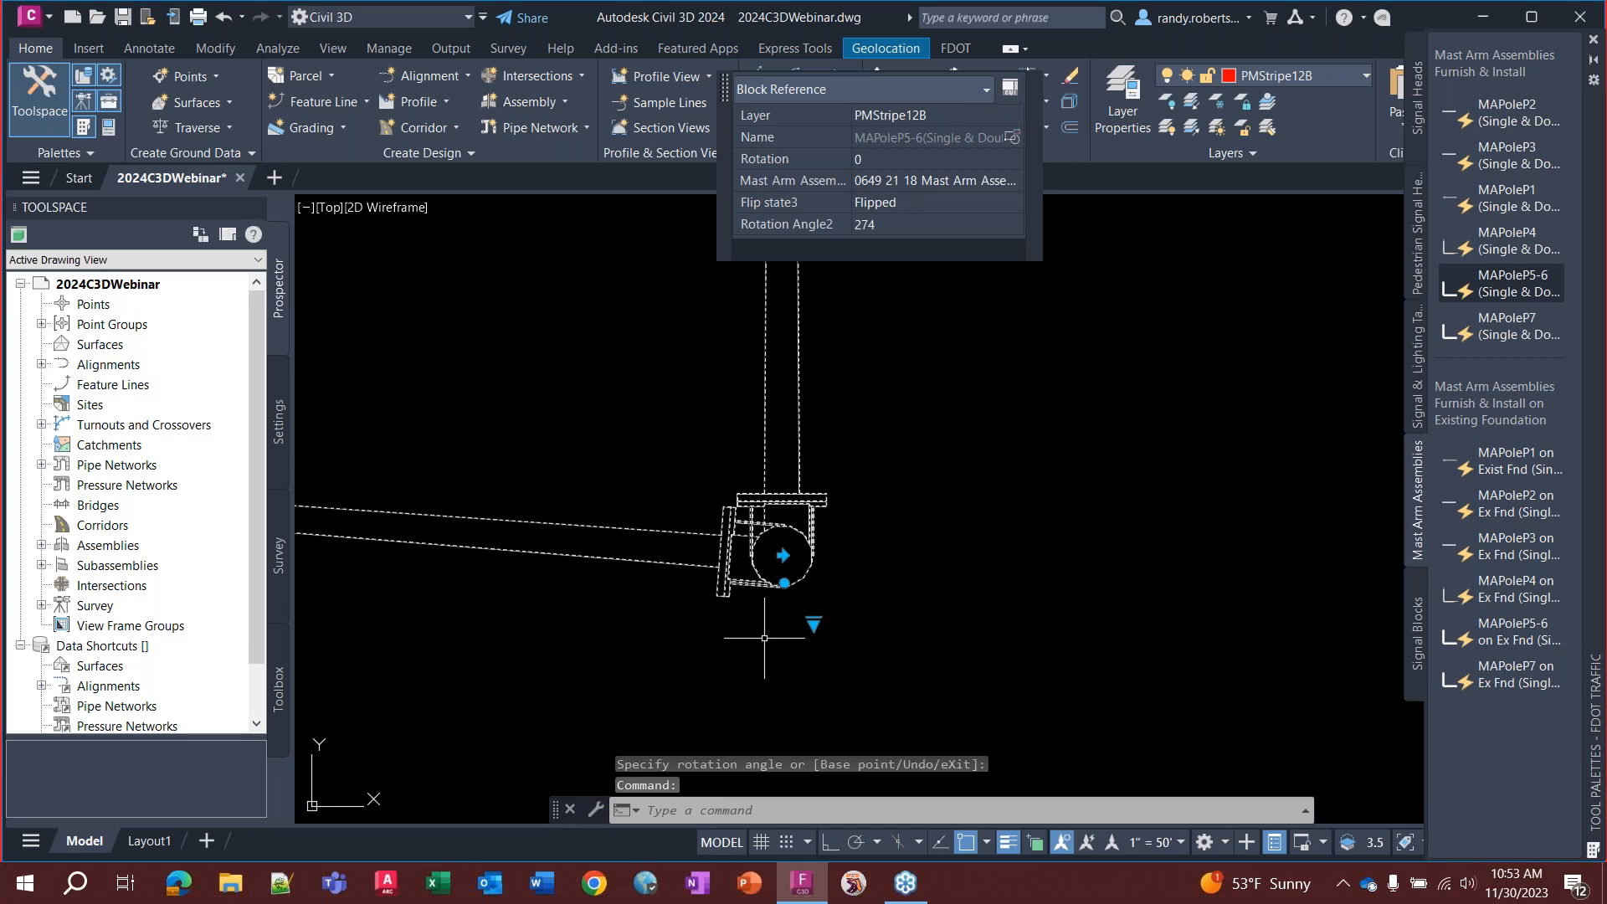
{"action": "left_click", "coordinate": [783, 555]}
{"action": "scroll", "coordinate": [628, 670], "scroll_direction": "down", "scroll_amount": 4}
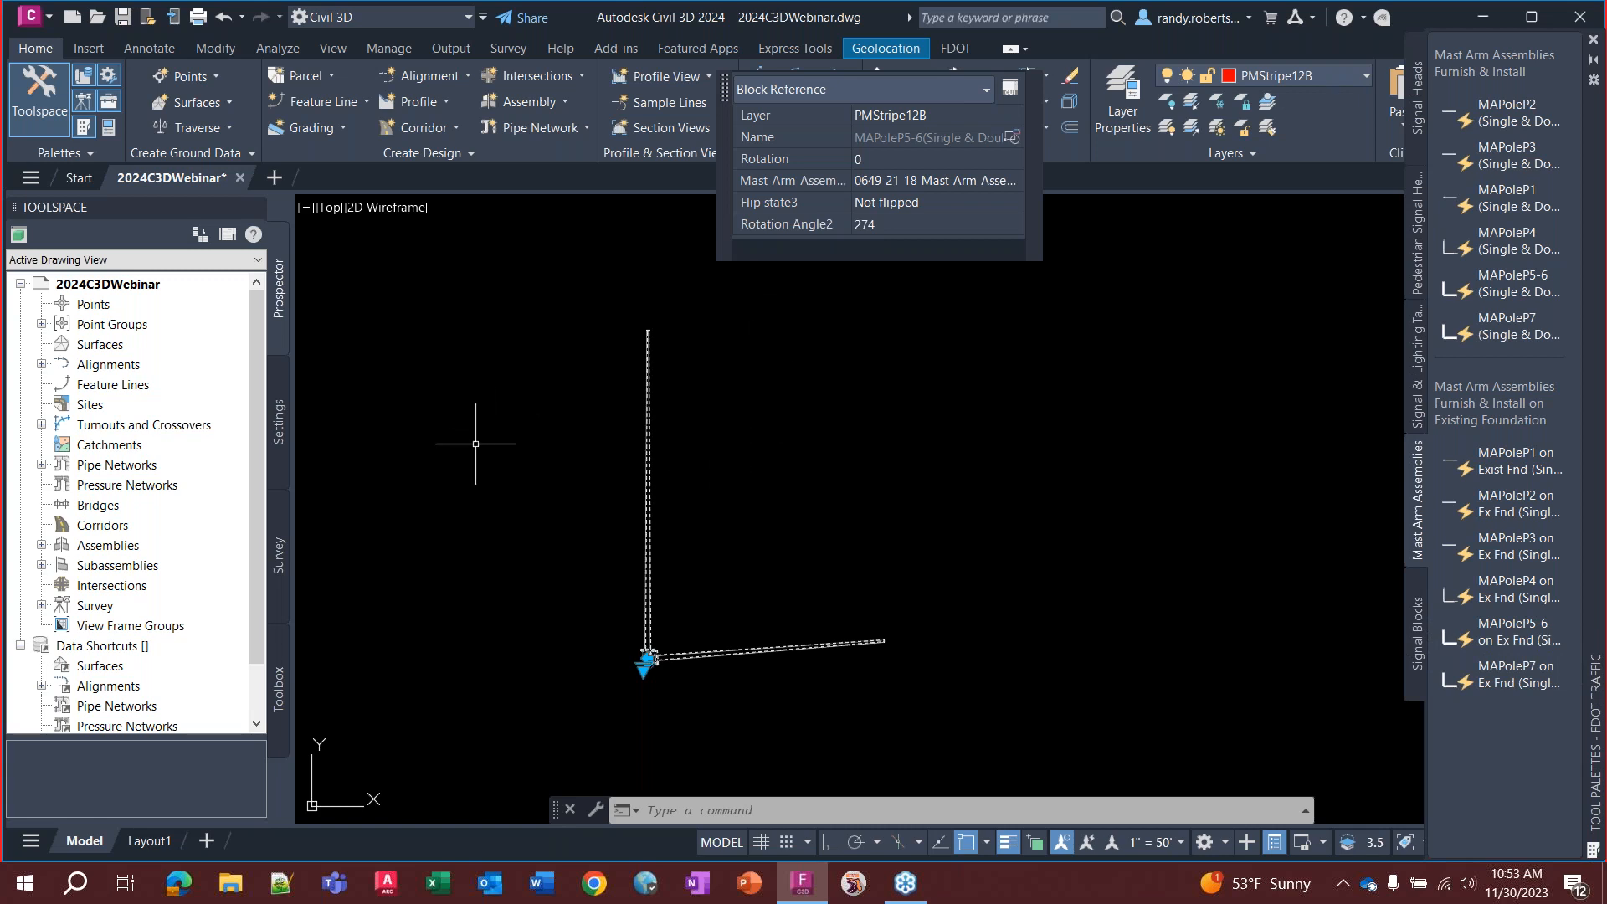
{"action": "key", "text": "Escape"}
{"action": "key", "text": "Escape"}
{"action": "key", "text": "Escape"}
Select the SR61 alignment between stations 11 and 12 and open the customization of its quick properties
{"action": "scroll", "coordinate": [632, 497], "scroll_direction": "down", "scroll_amount": 5}
{"action": "middle_click_drag", "start_coordinate": [542, 534], "coordinate": [624, 376]}
{"action": "scroll", "coordinate": [623, 551], "scroll_direction": "up", "scroll_amount": 4}
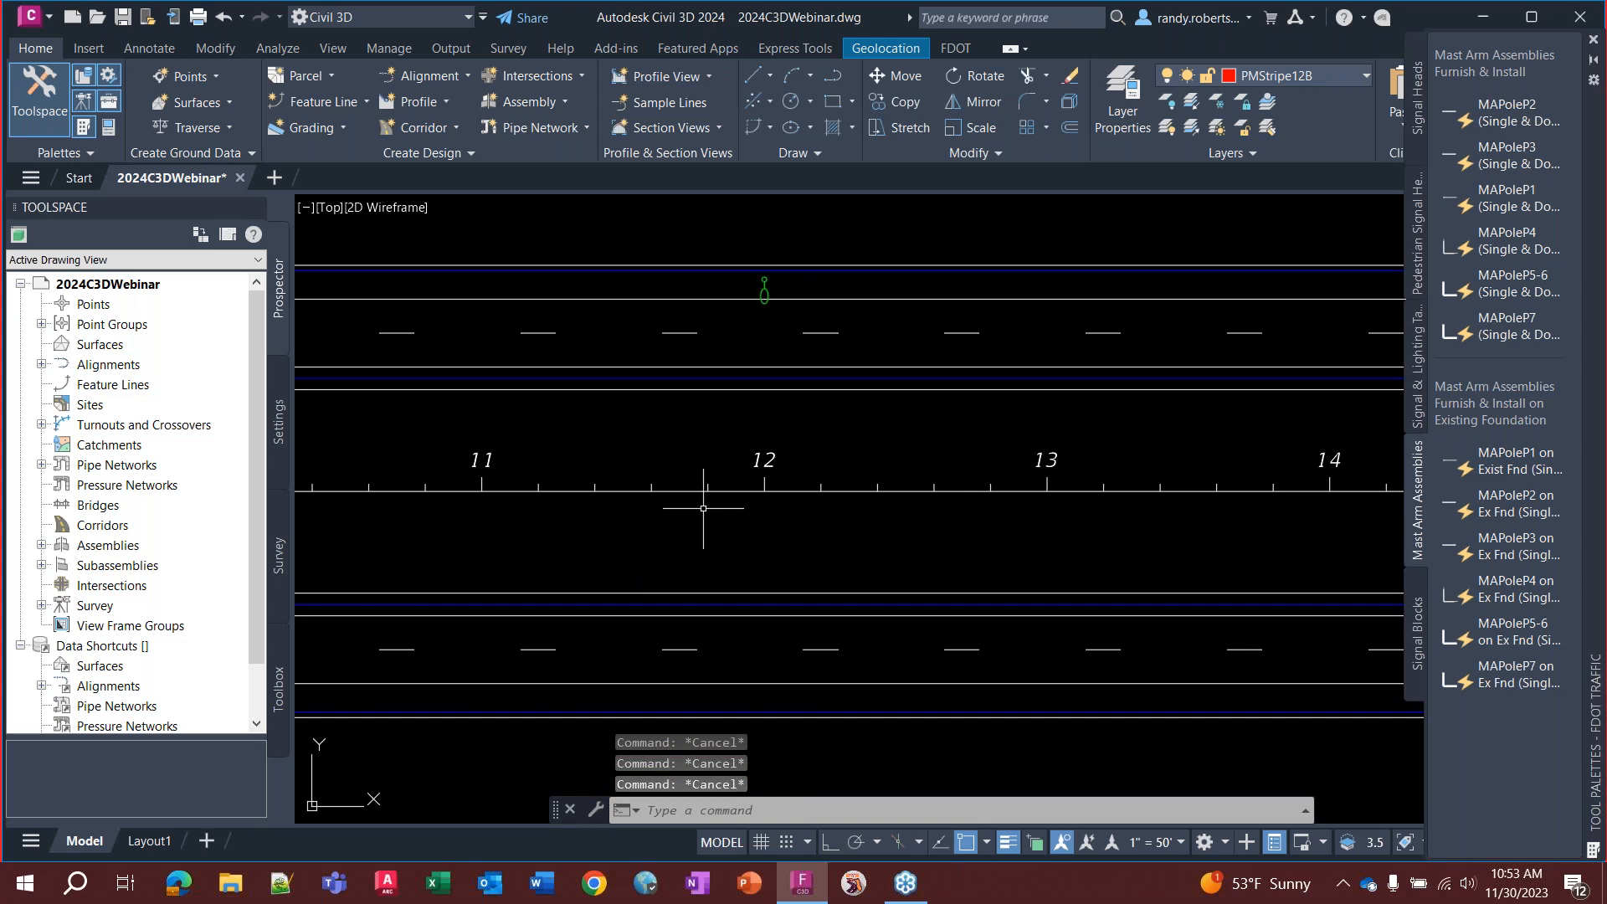
{"action": "left_click", "coordinate": [680, 491]}
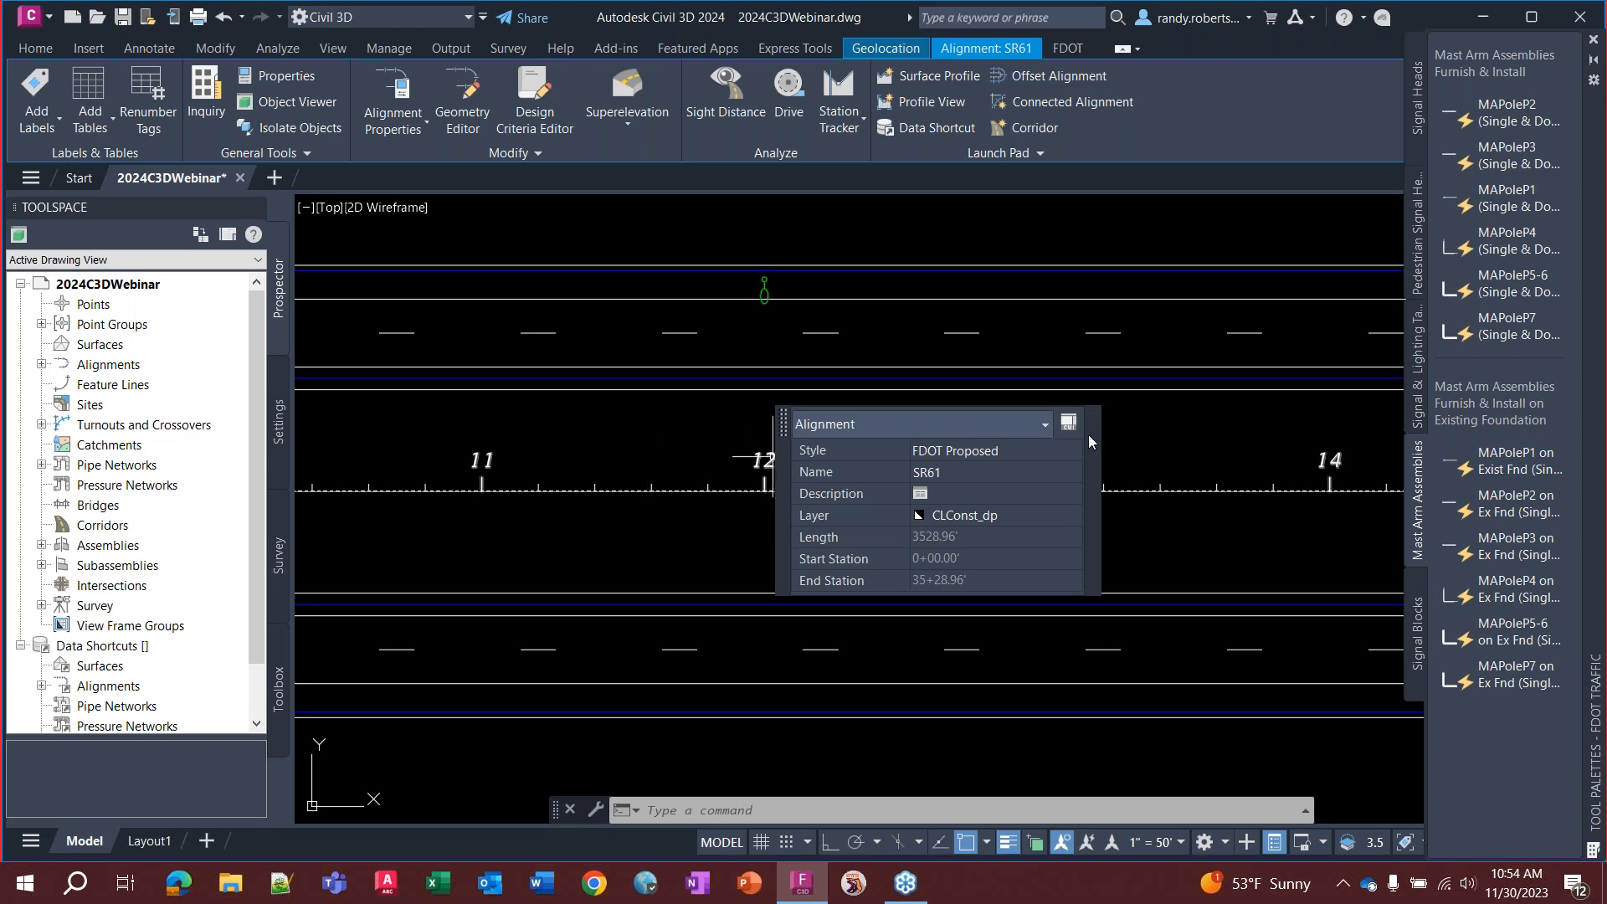
{"action": "left_click", "coordinate": [1067, 427]}
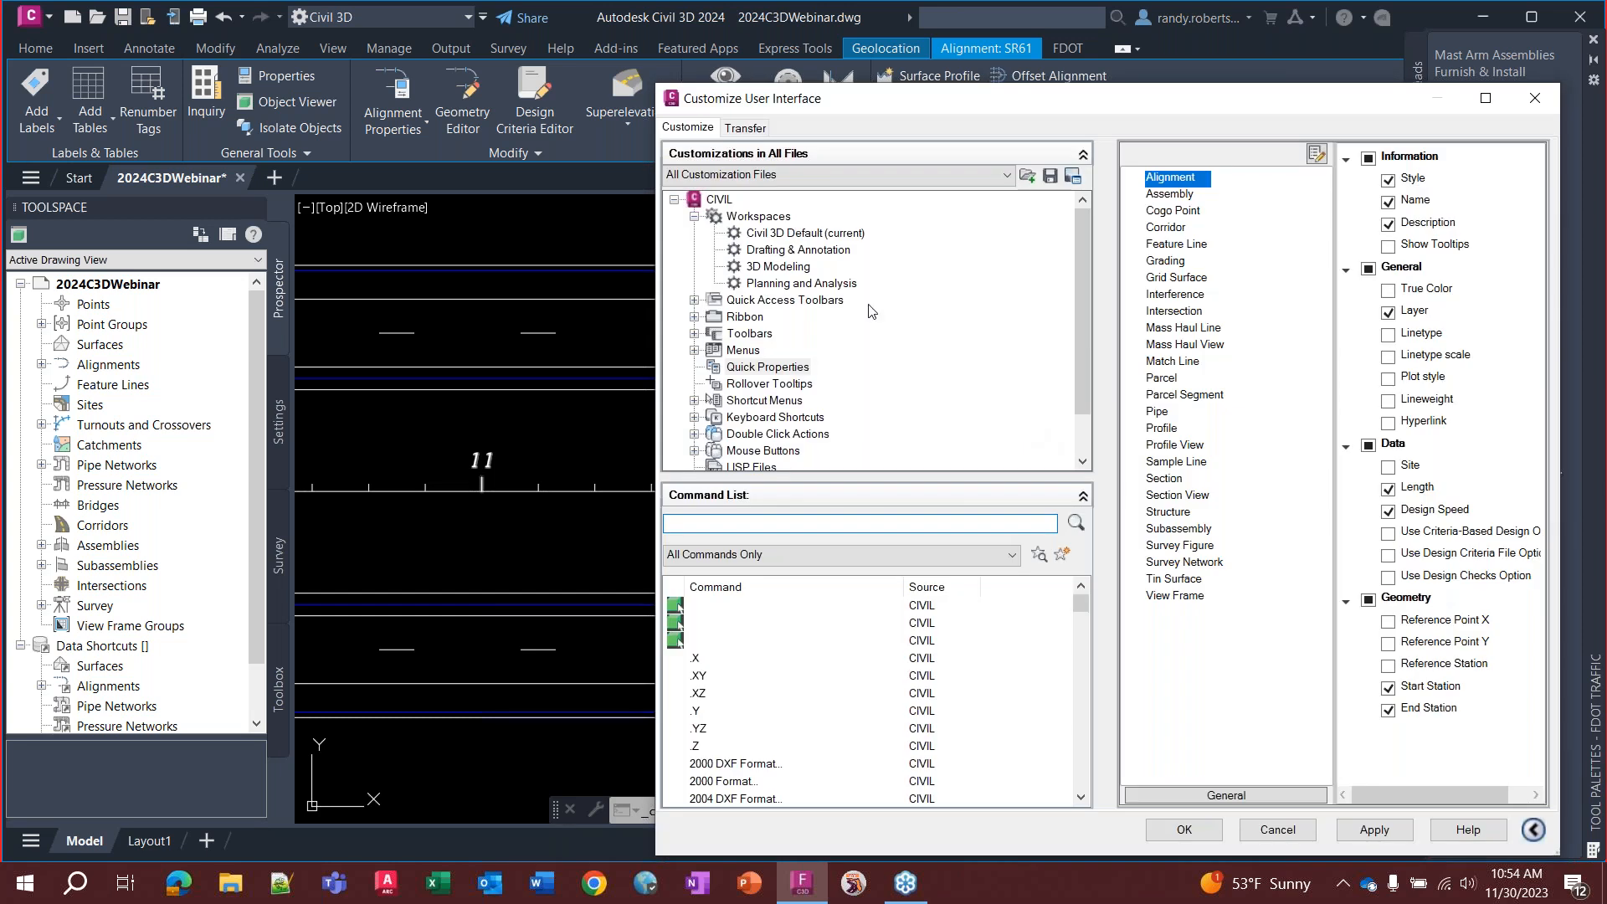
Review the rollover tooltip properties enabled for alignments, and apply and close the user interface customization
{"action": "left_click", "coordinate": [757, 385]}
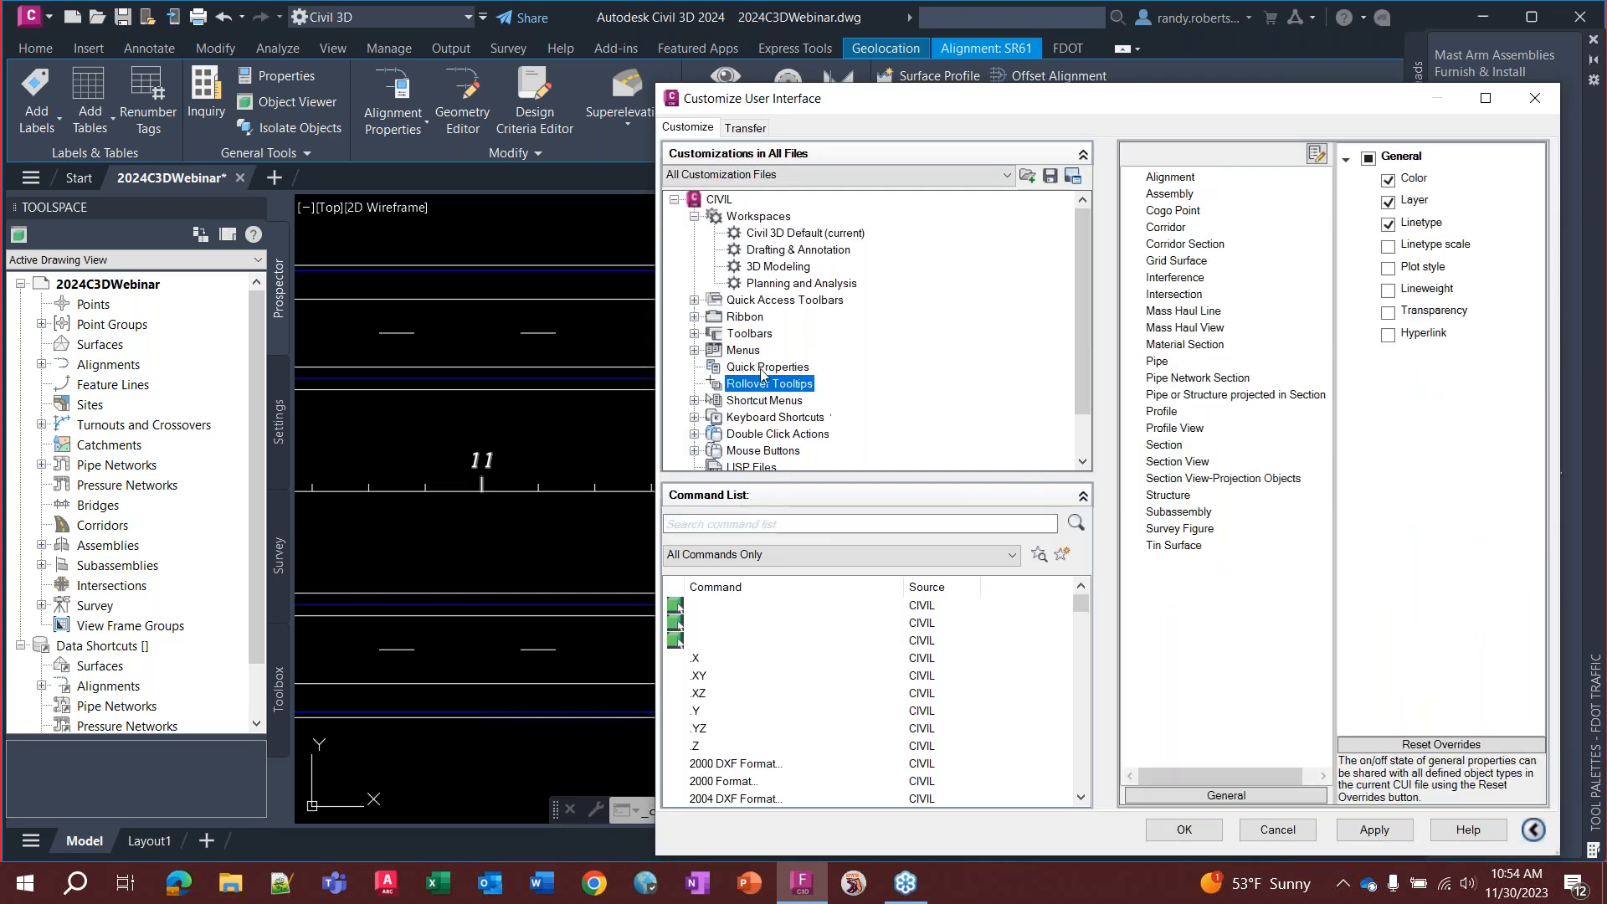
{"action": "left_click", "coordinate": [1169, 178]}
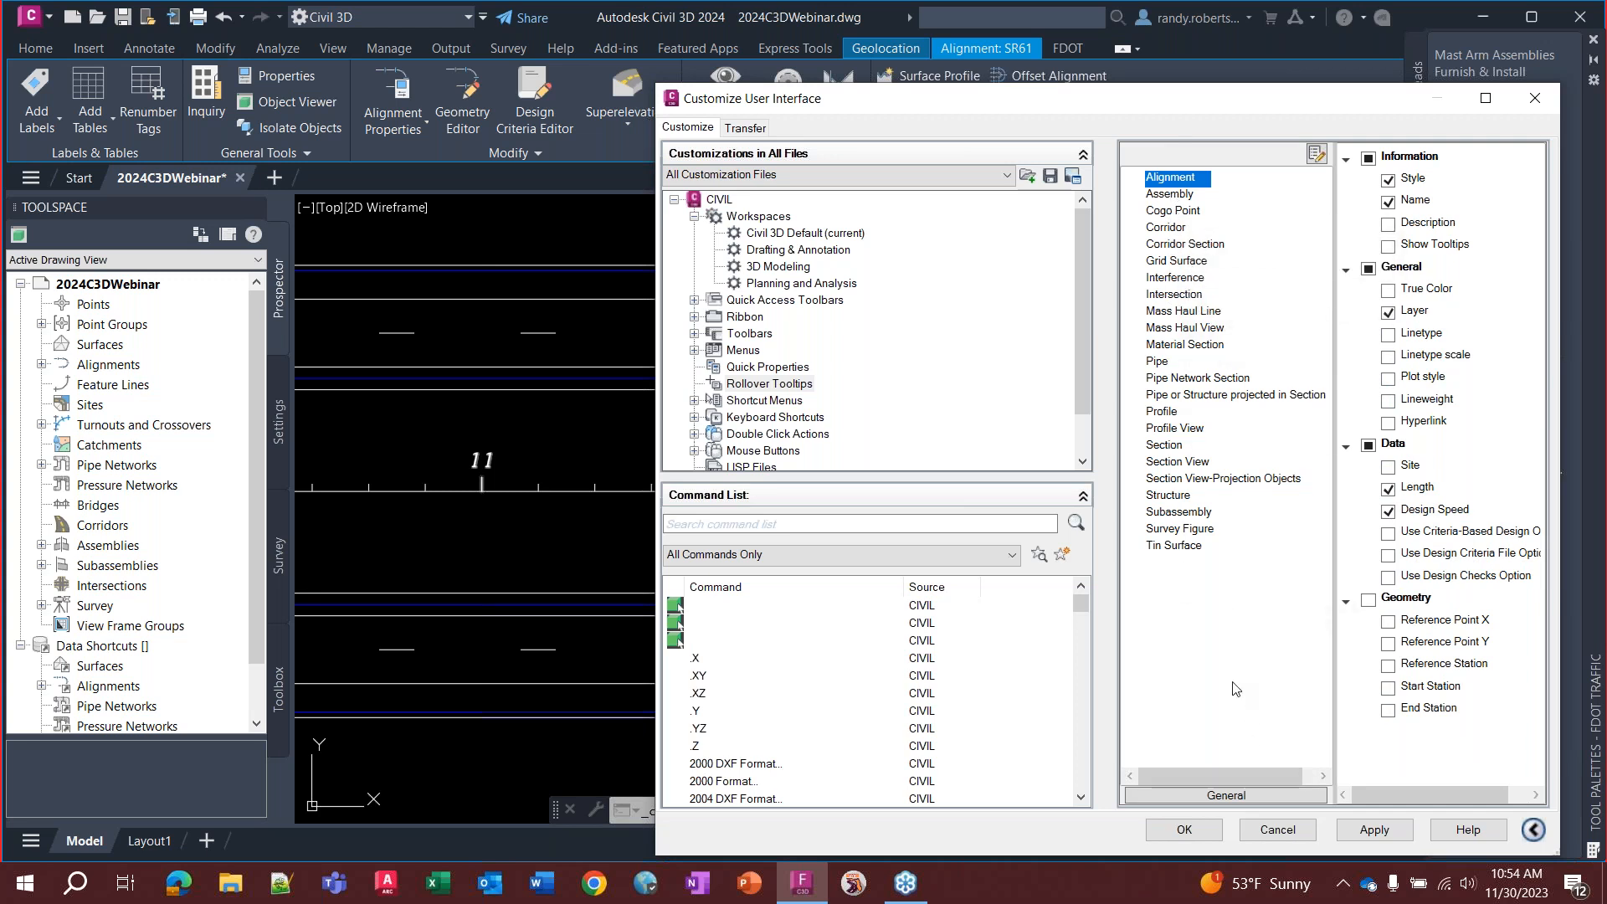
{"action": "left_click", "coordinate": [1361, 840]}
{"action": "left_click", "coordinate": [1205, 836]}
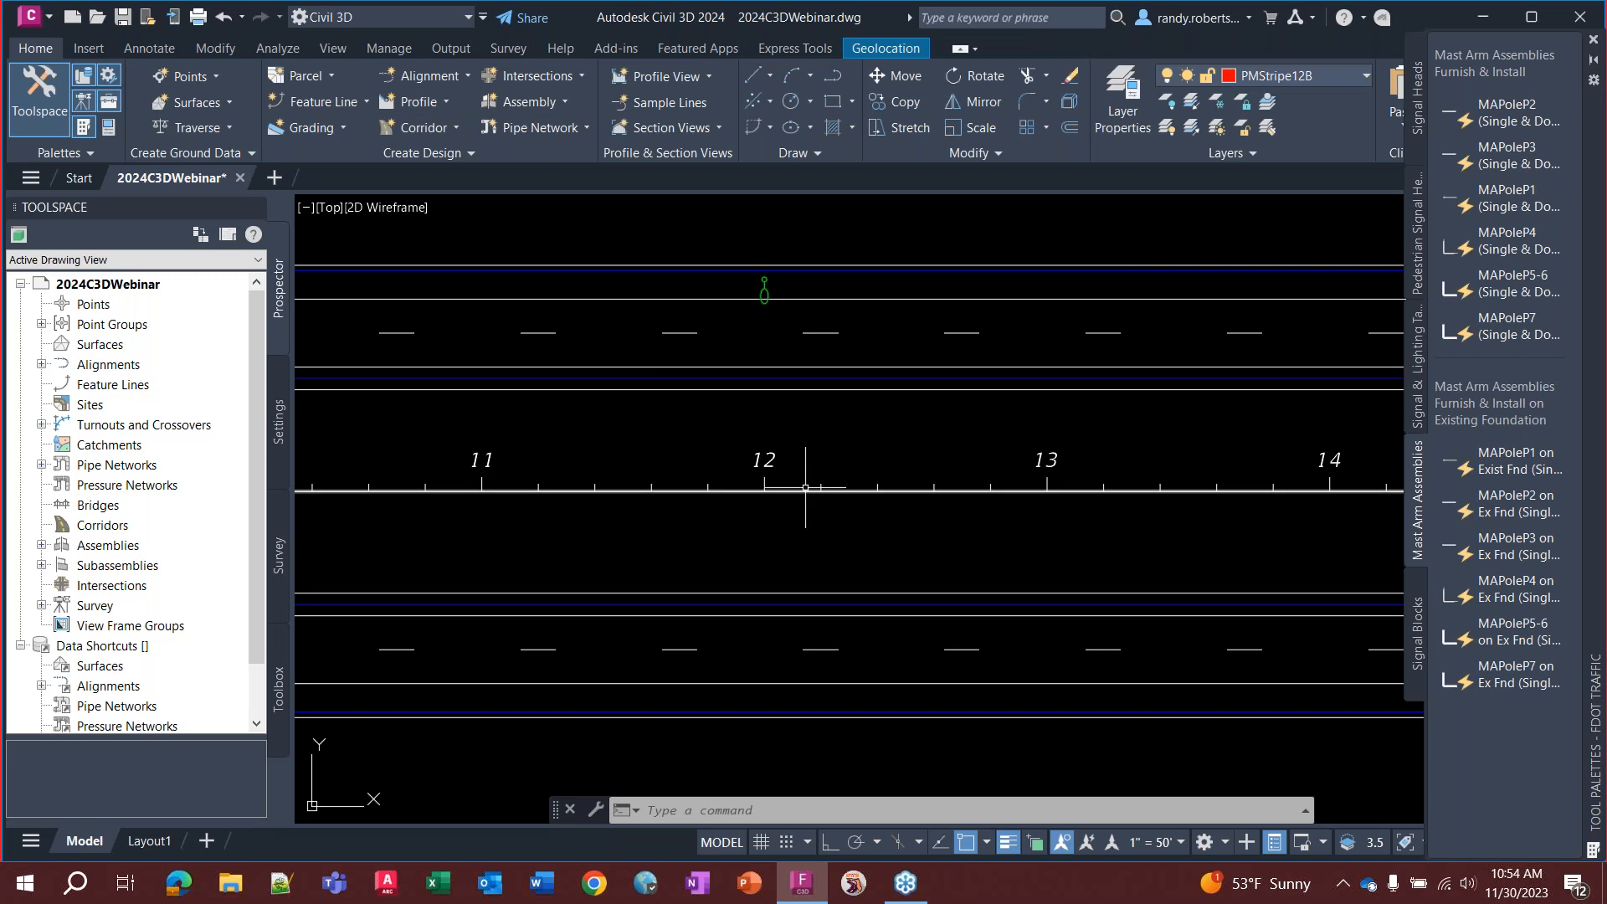
Select the SR61 alignment near station 12 to view its quick properties, and clear the selection
{"action": "left_click", "coordinate": [805, 487]}
{"action": "left_click", "coordinate": [785, 502]}
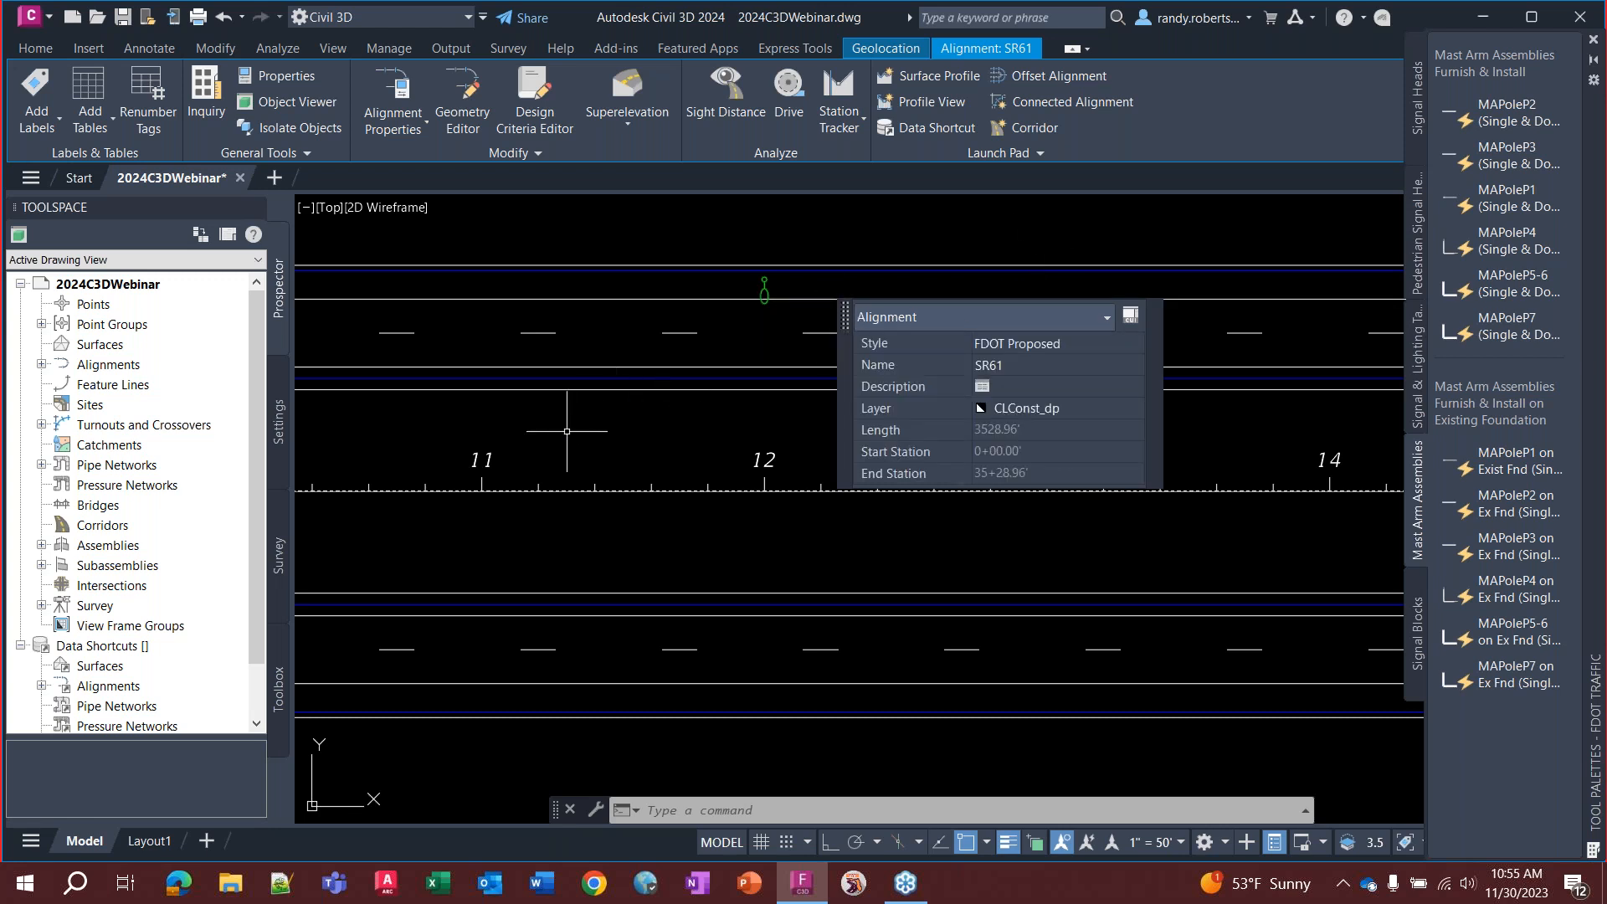
{"action": "left_click", "coordinate": [535, 421]}
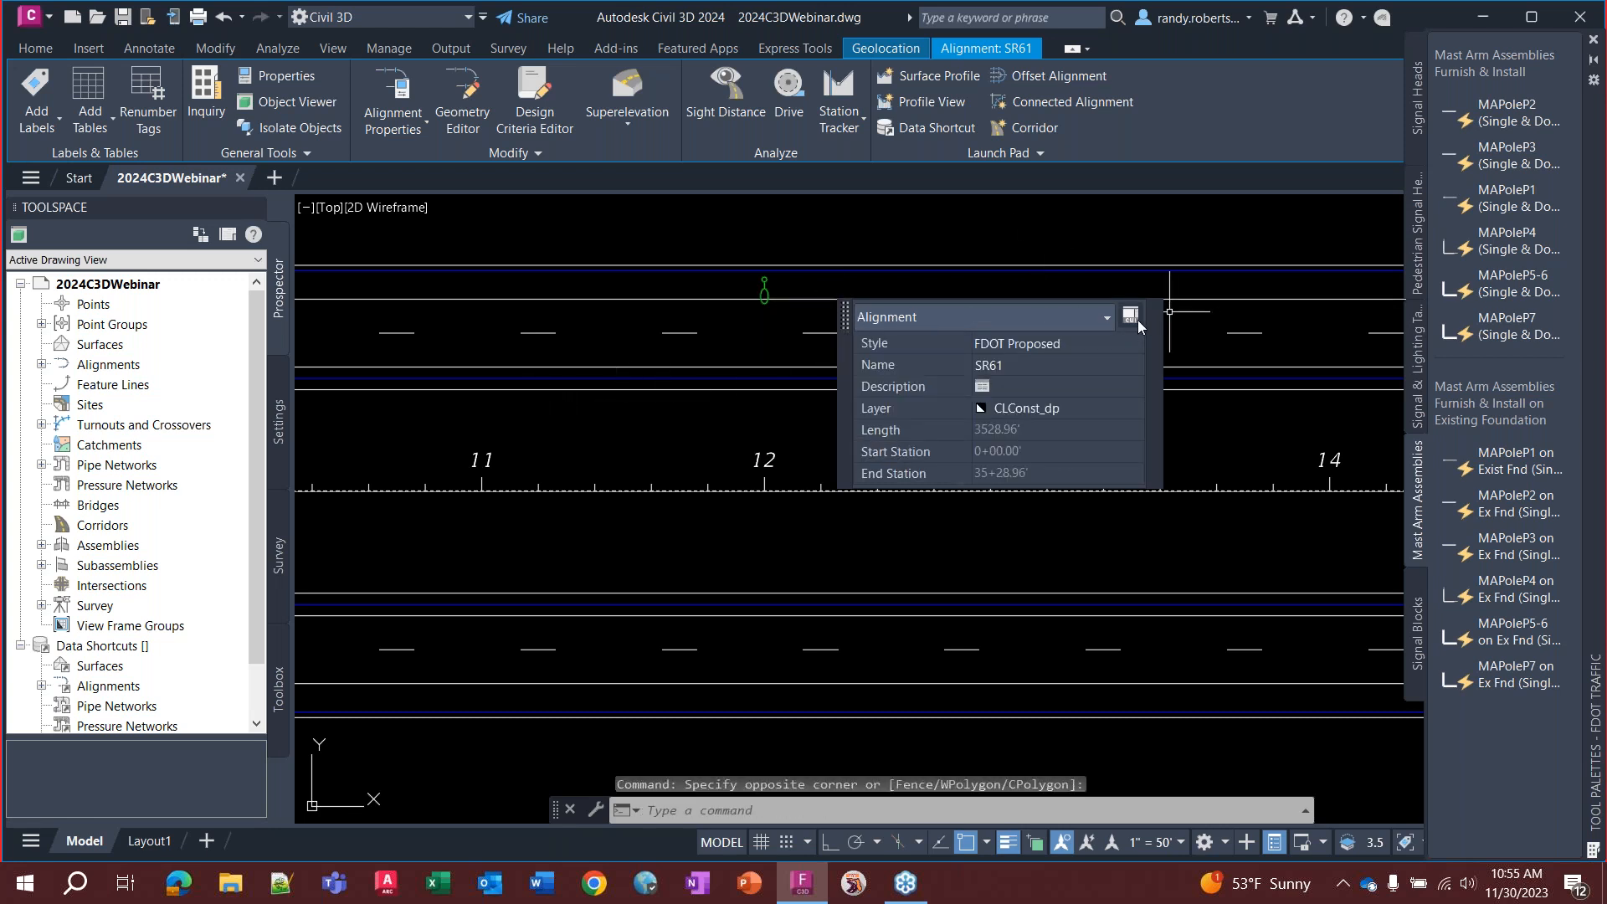
{"action": "key", "text": "Escape"}
{"action": "key", "text": "Escape"}
{"action": "key", "text": "Escape"}
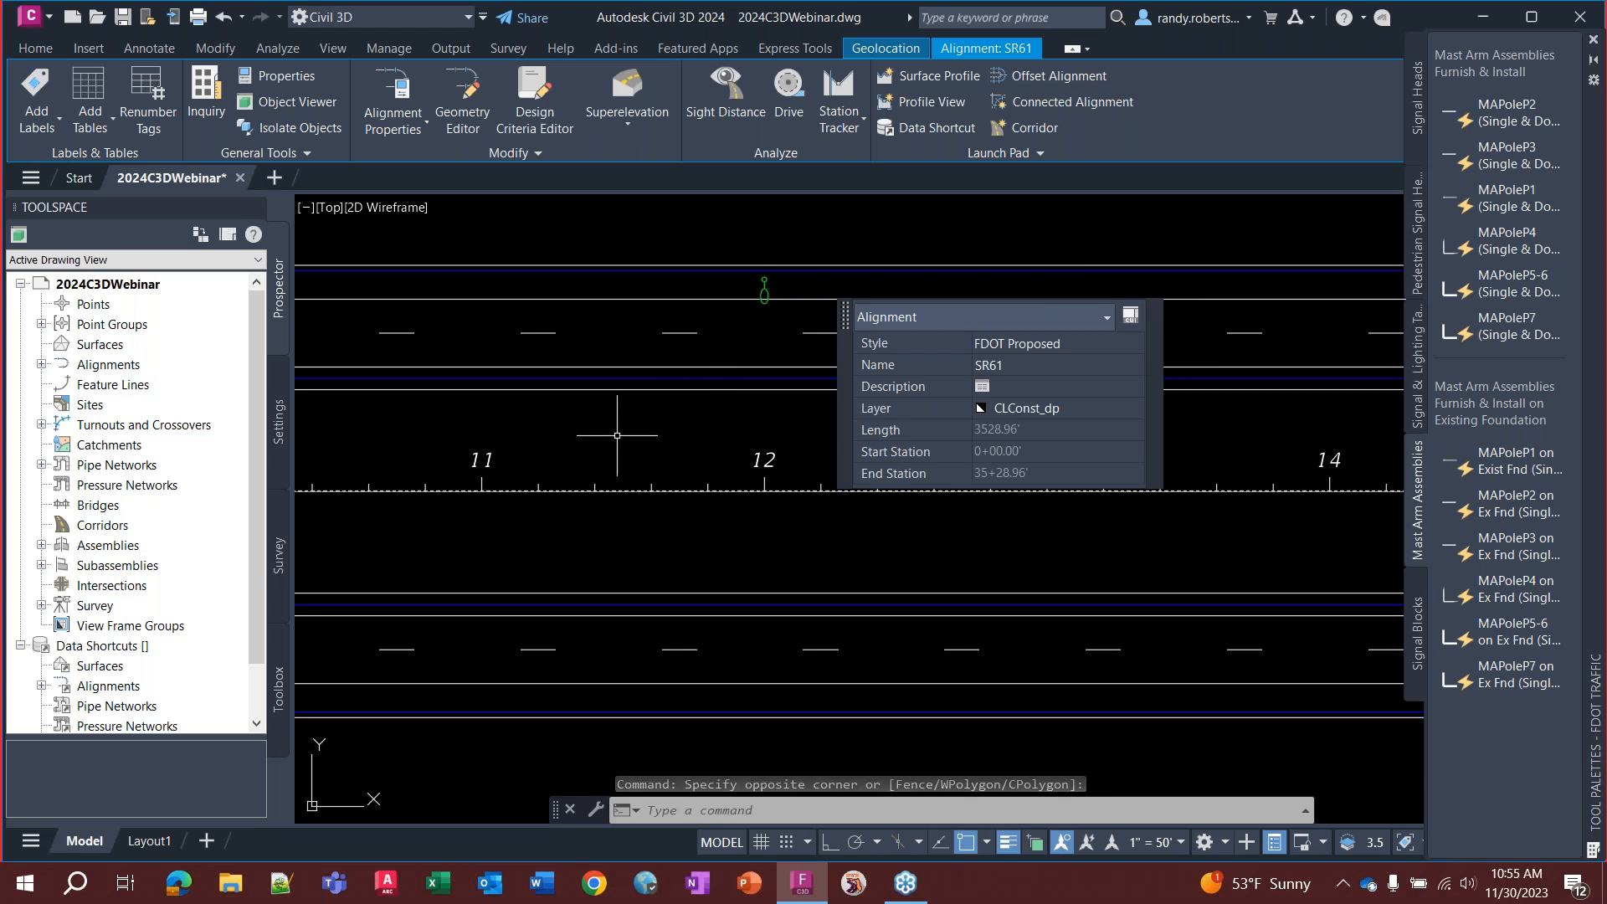
Restore the FDOT ribbon tools with the FDOTRIBBONTAB command, display them, and check the available workspaces
{"action": "scroll", "coordinate": [616, 435], "scroll_direction": "down", "scroll_amount": 6}
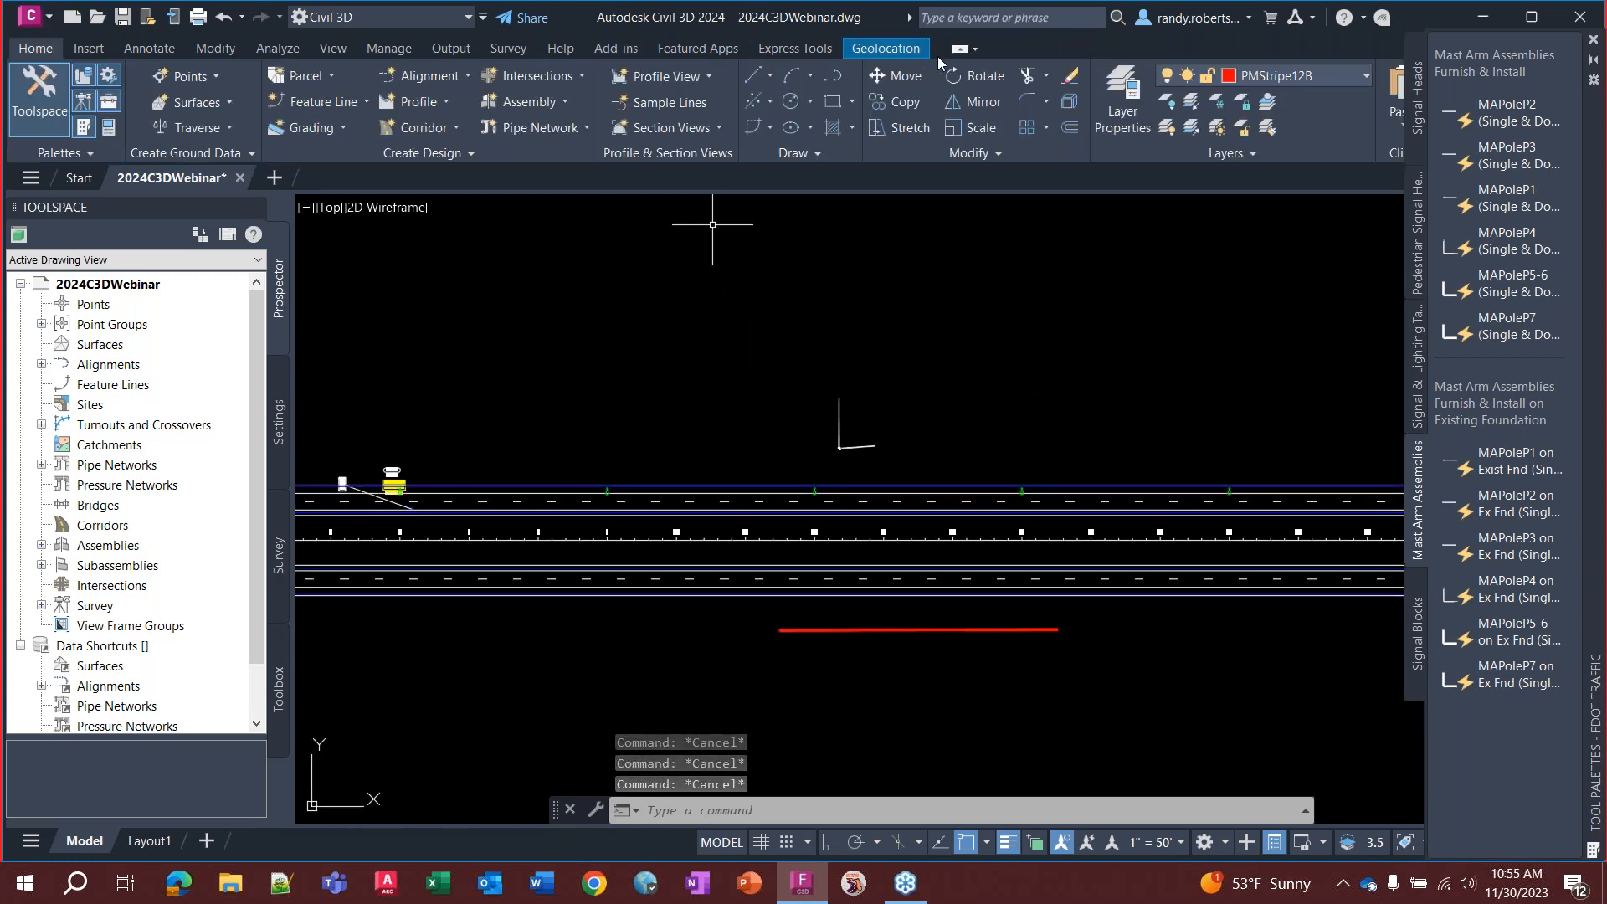
{"action": "left_click", "coordinate": [668, 314]}
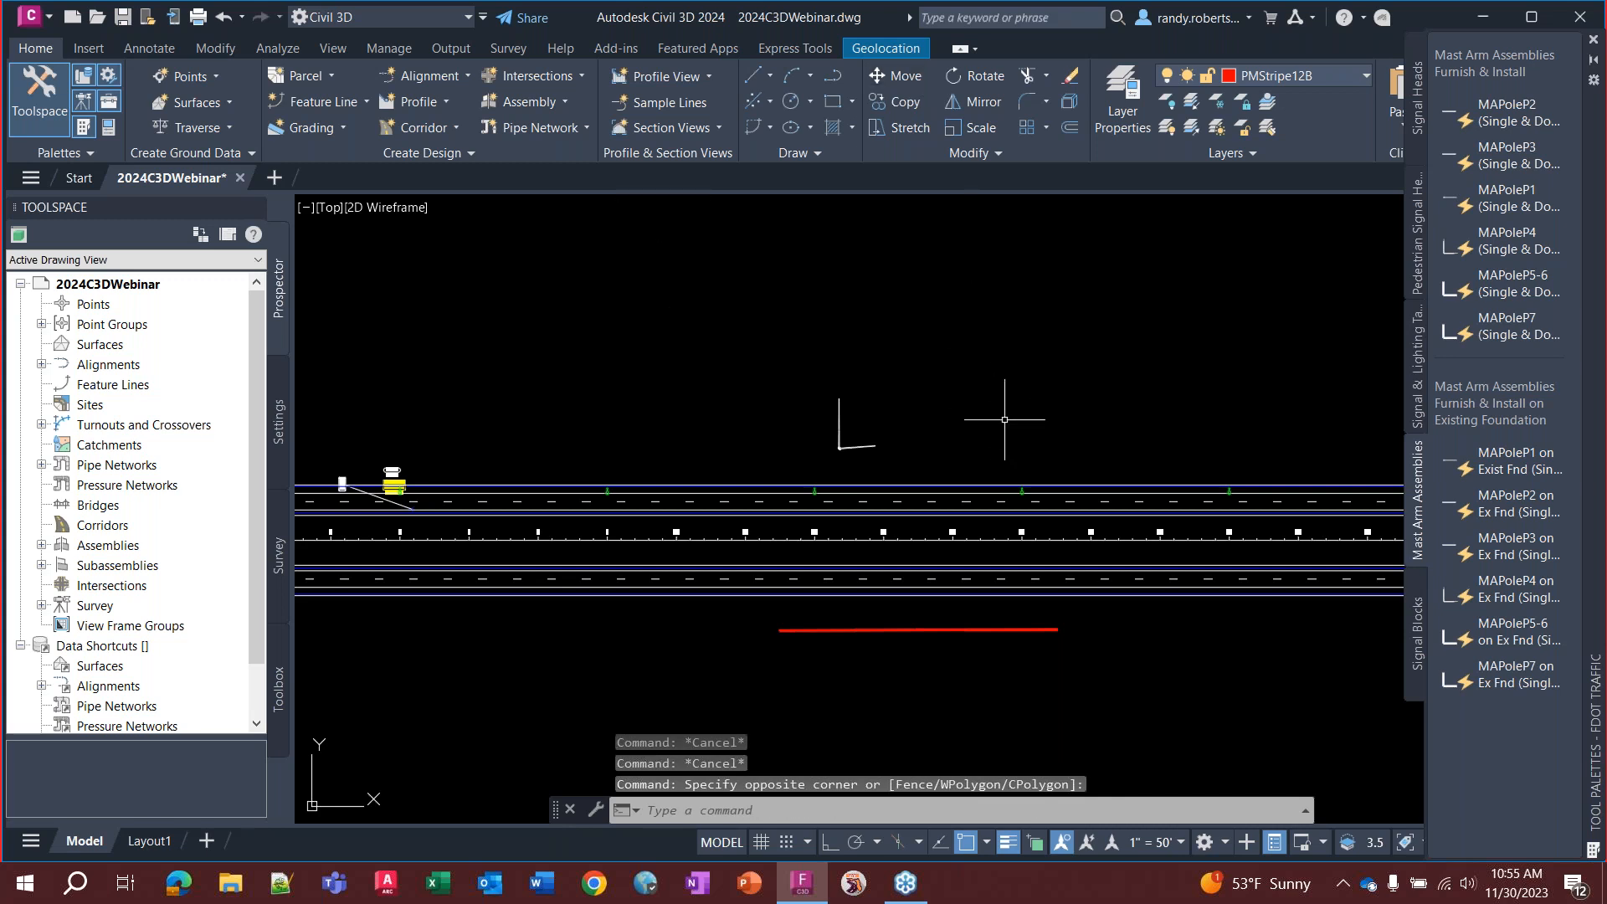
{"action": "type", "text": "FDOTRIBBONTAB"}
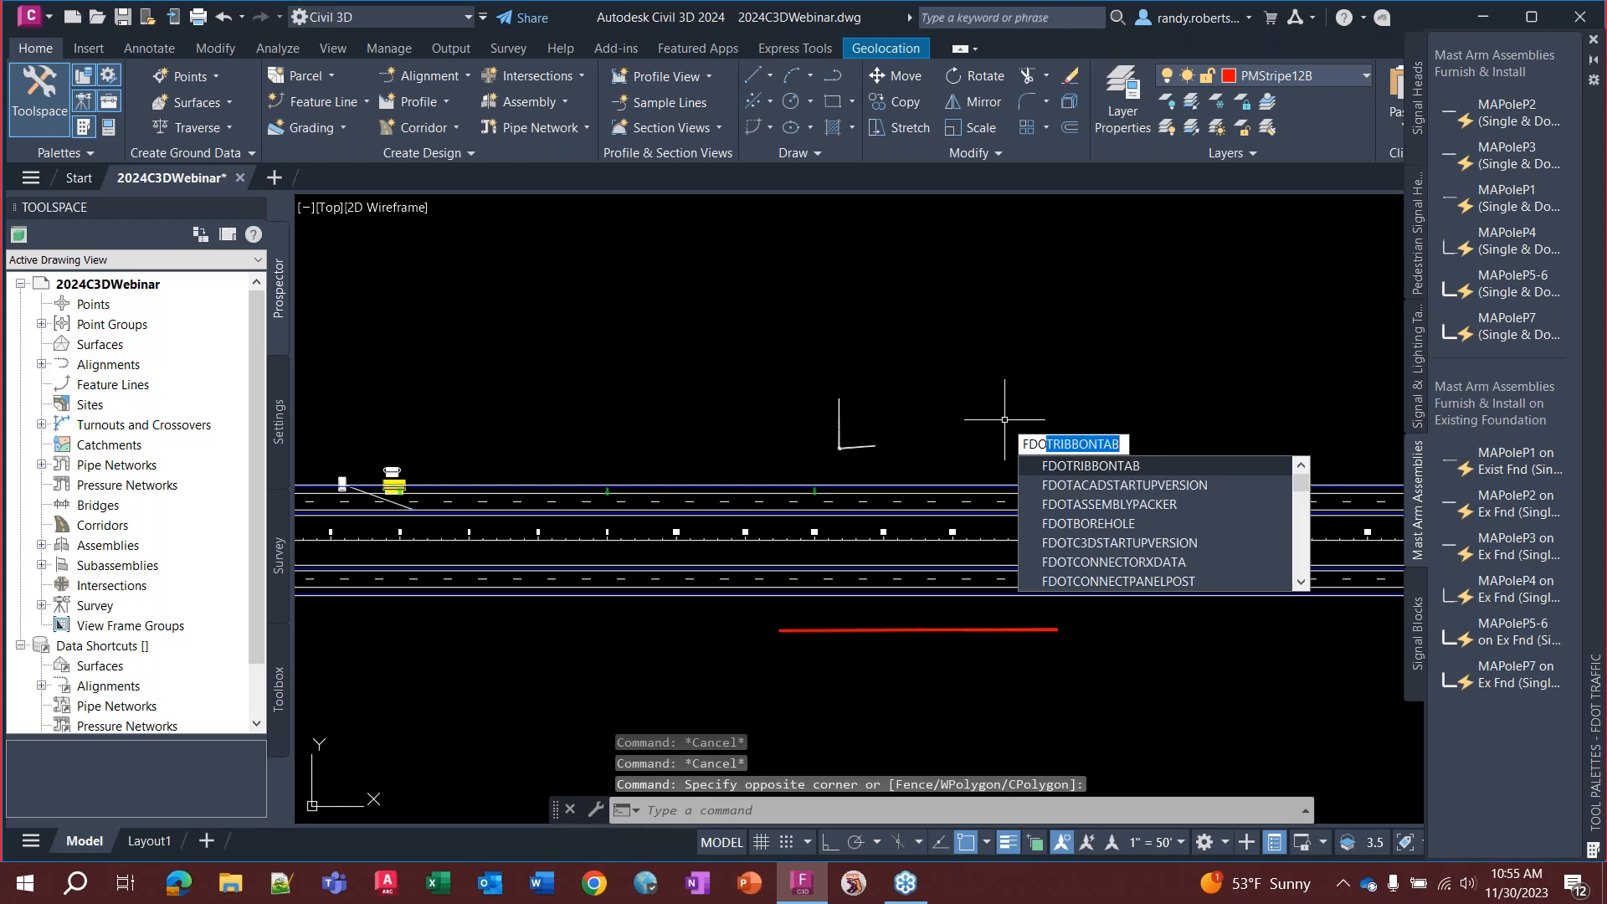
{"action": "key", "text": "Return"}
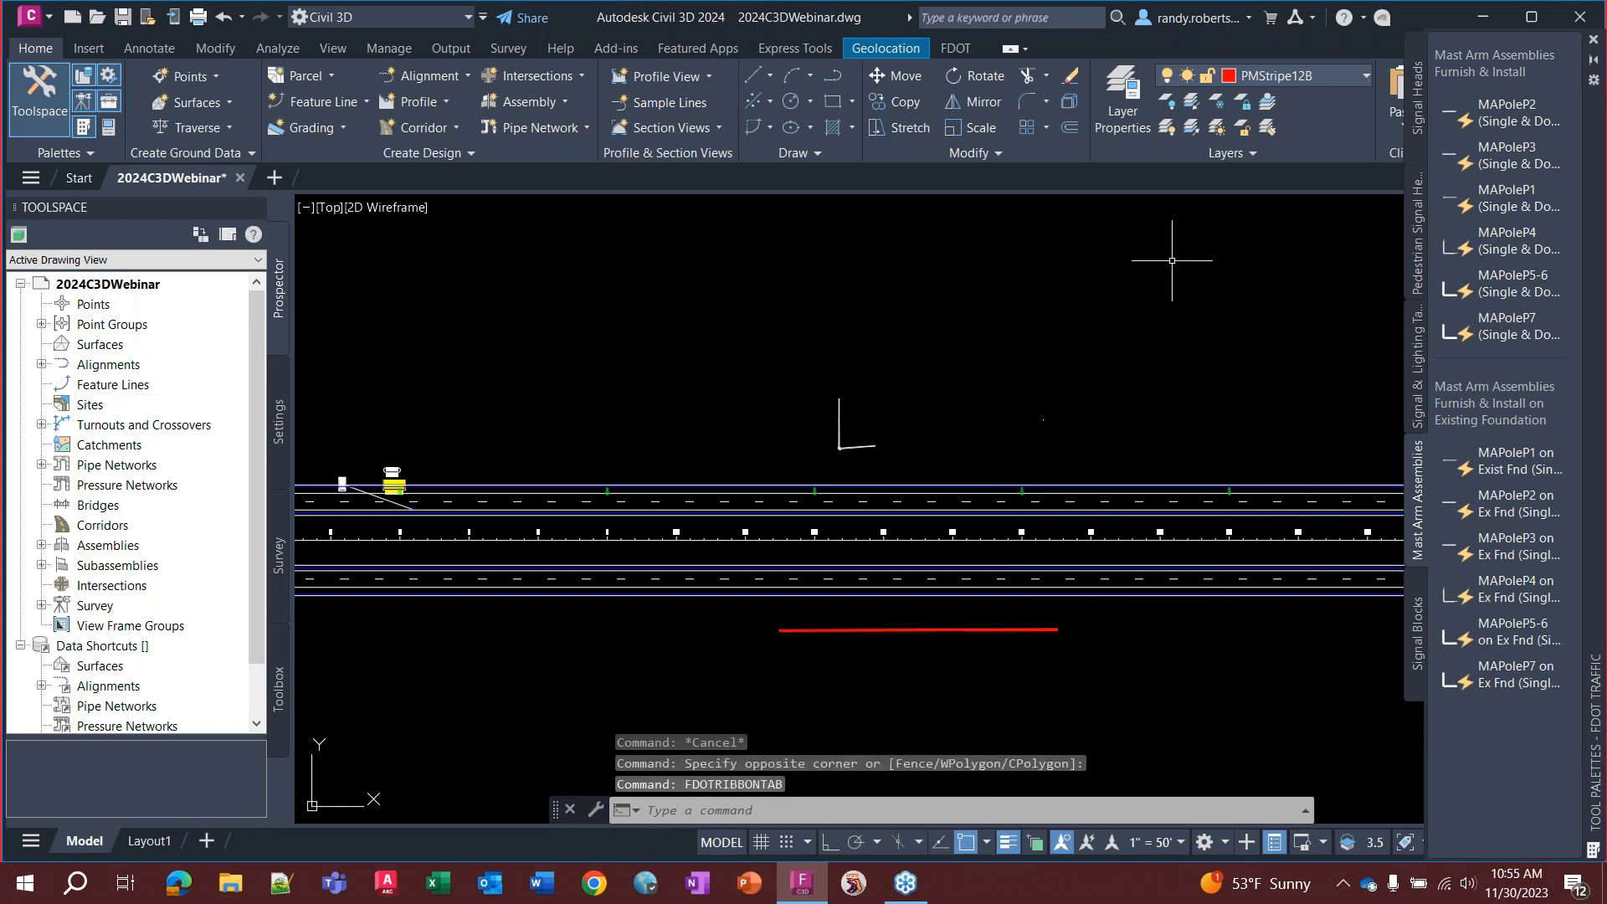
{"action": "left_click", "coordinate": [944, 55]}
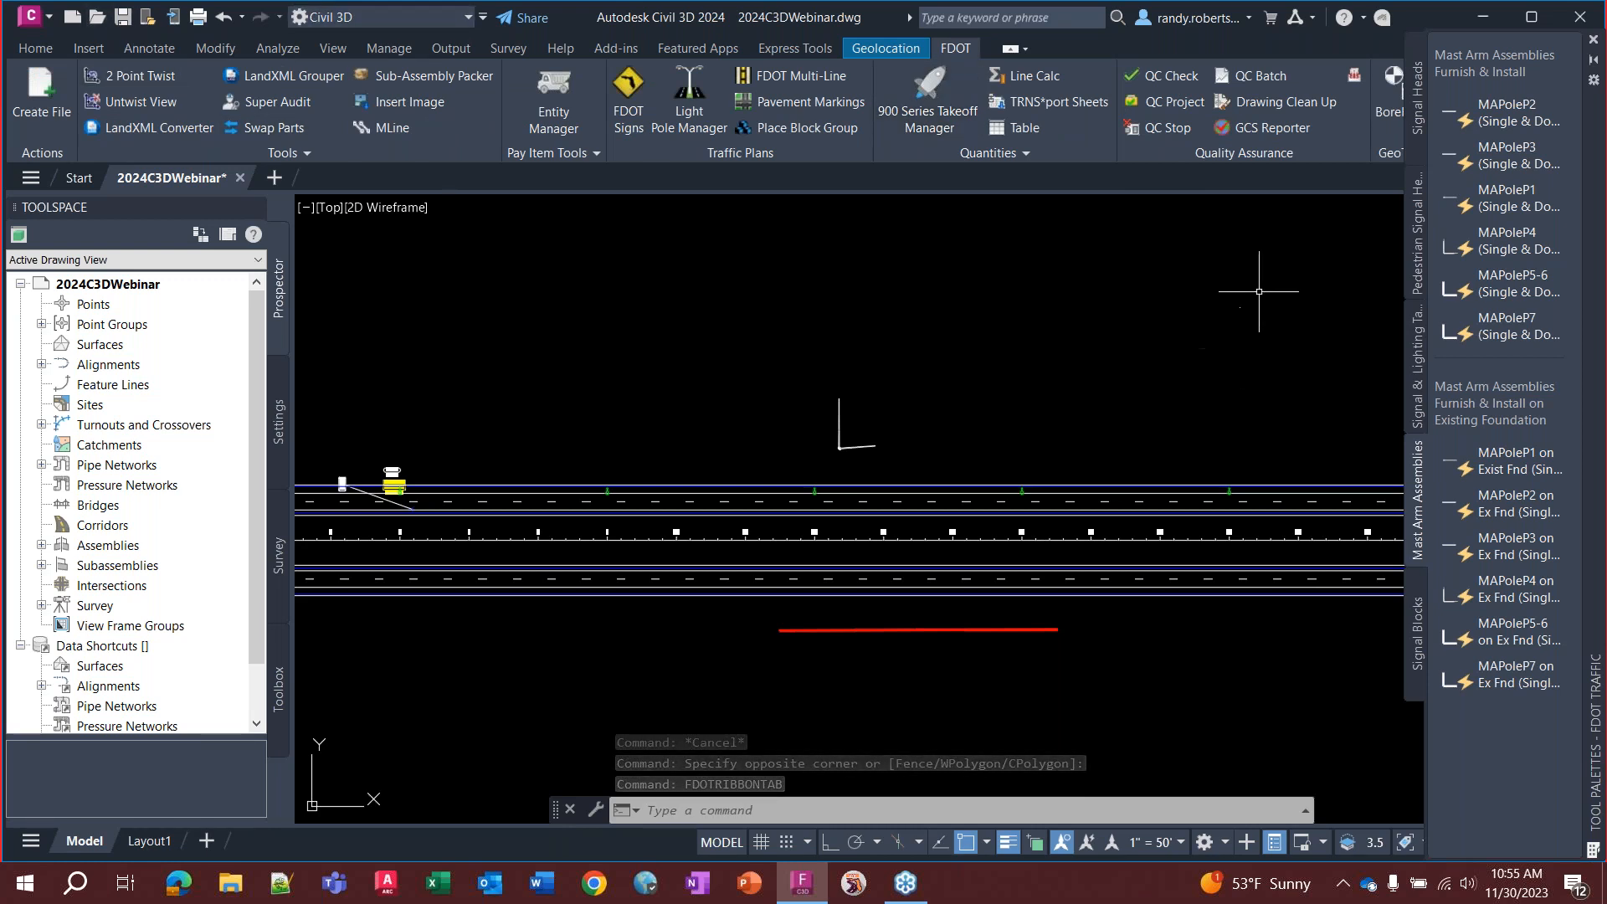
{"action": "left_click", "coordinate": [460, 19]}
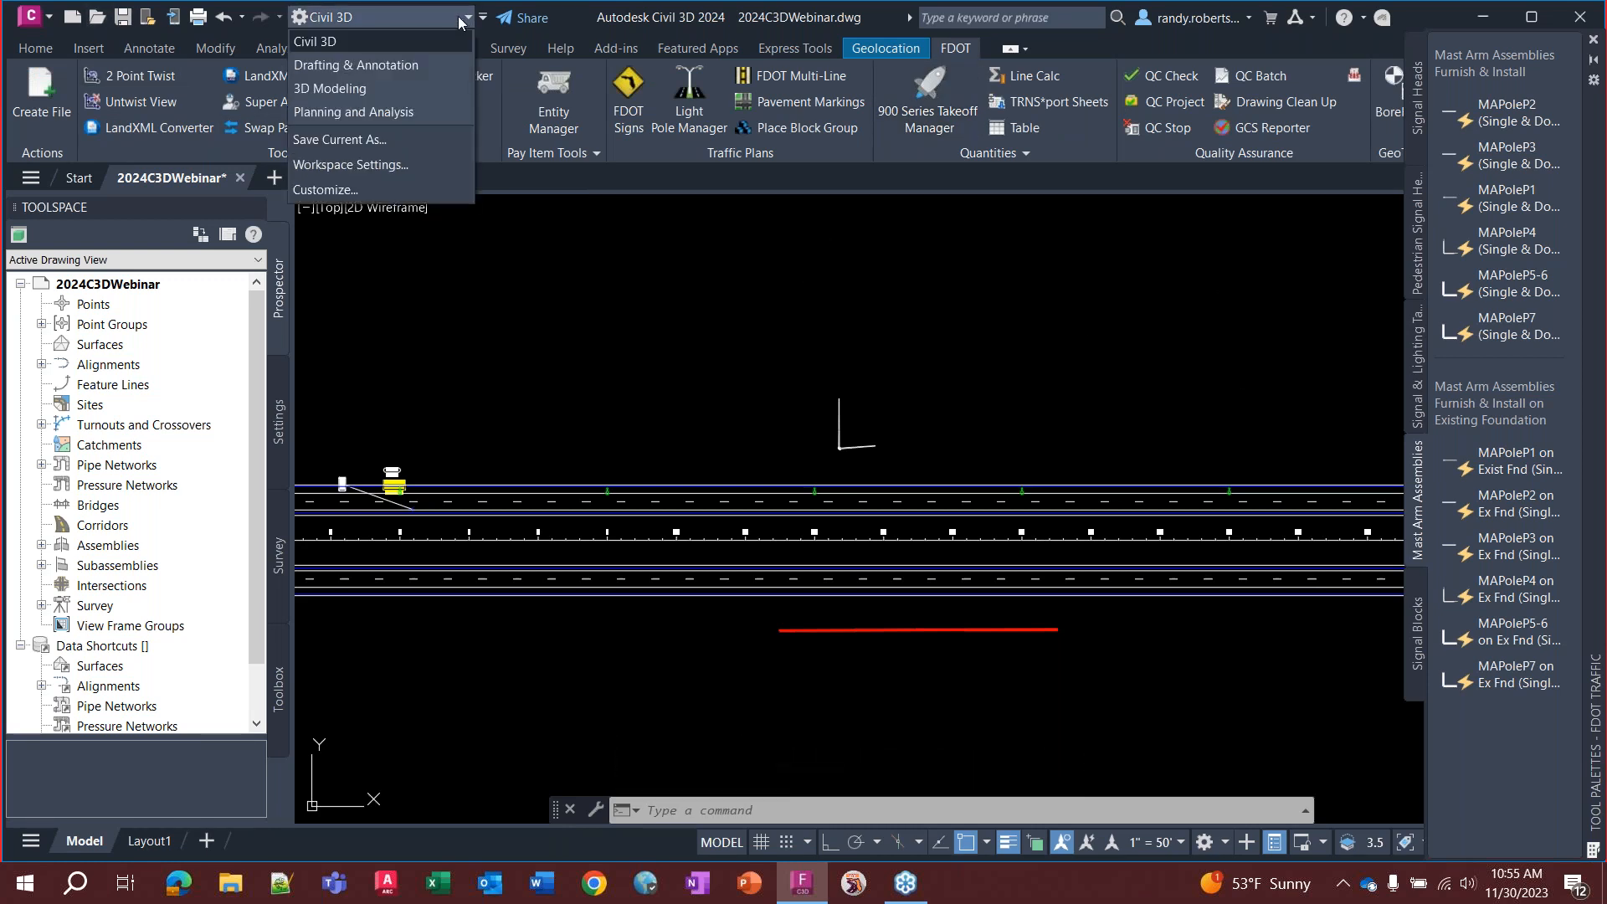
{"action": "left_click", "coordinate": [1088, 274]}
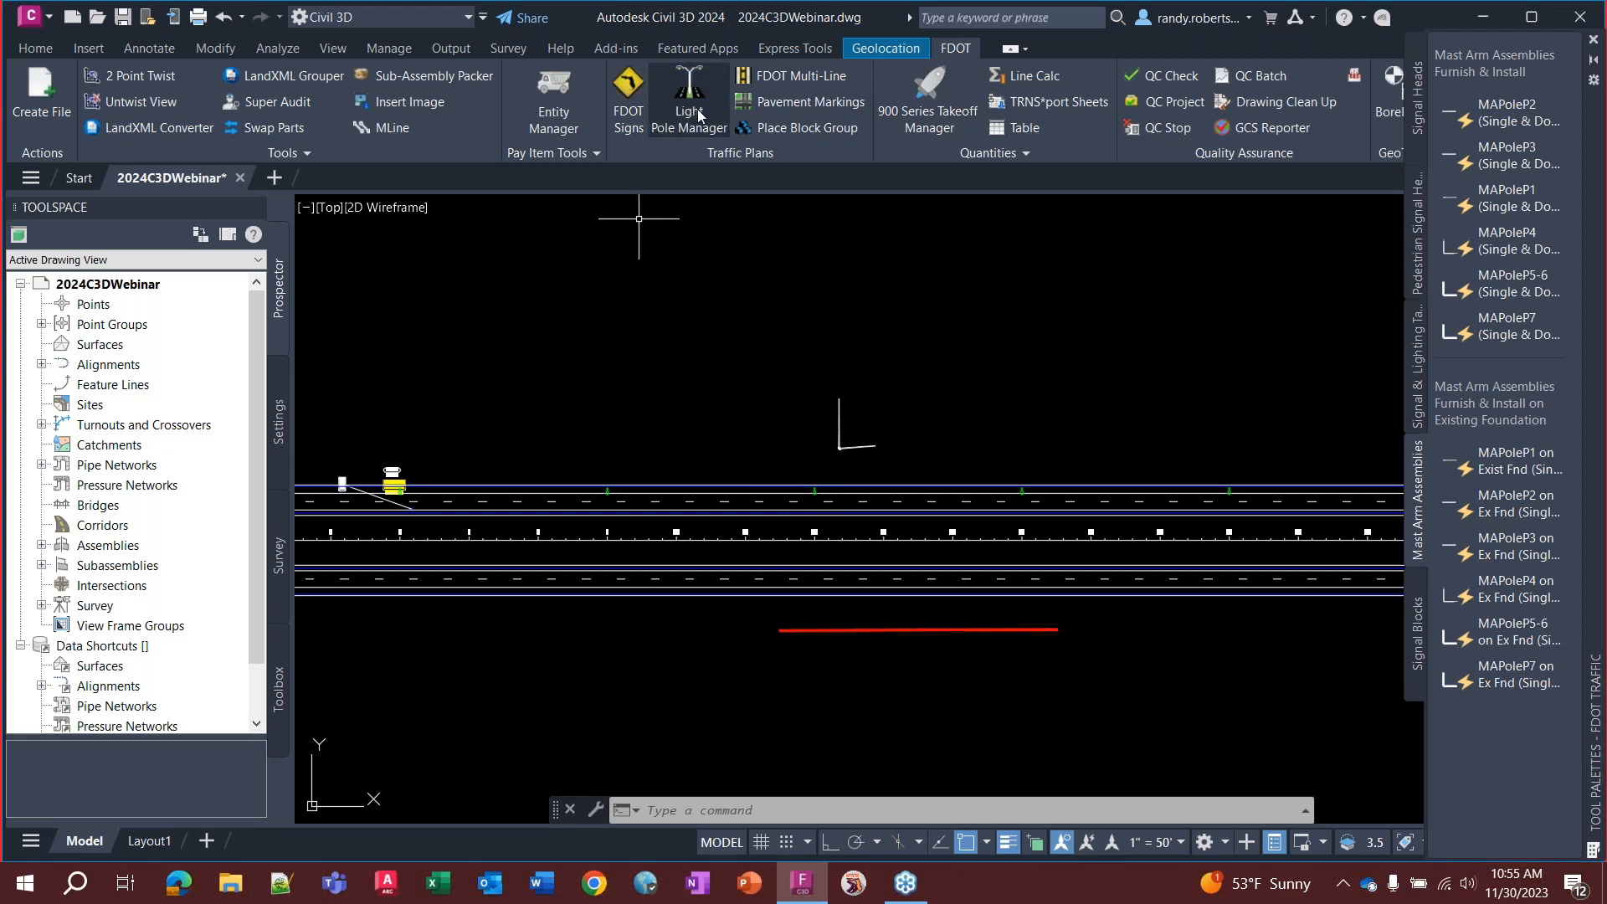
Select the light pole block at station 12 together with all similar blocks in the drawing
{"action": "scroll", "coordinate": [749, 553], "scroll_direction": "up", "scroll_amount": 6}
{"action": "scroll", "coordinate": [575, 287], "scroll_direction": "up", "scroll_amount": 2}
{"action": "middle_click_drag", "start_coordinate": [575, 282], "coordinate": [676, 360]}
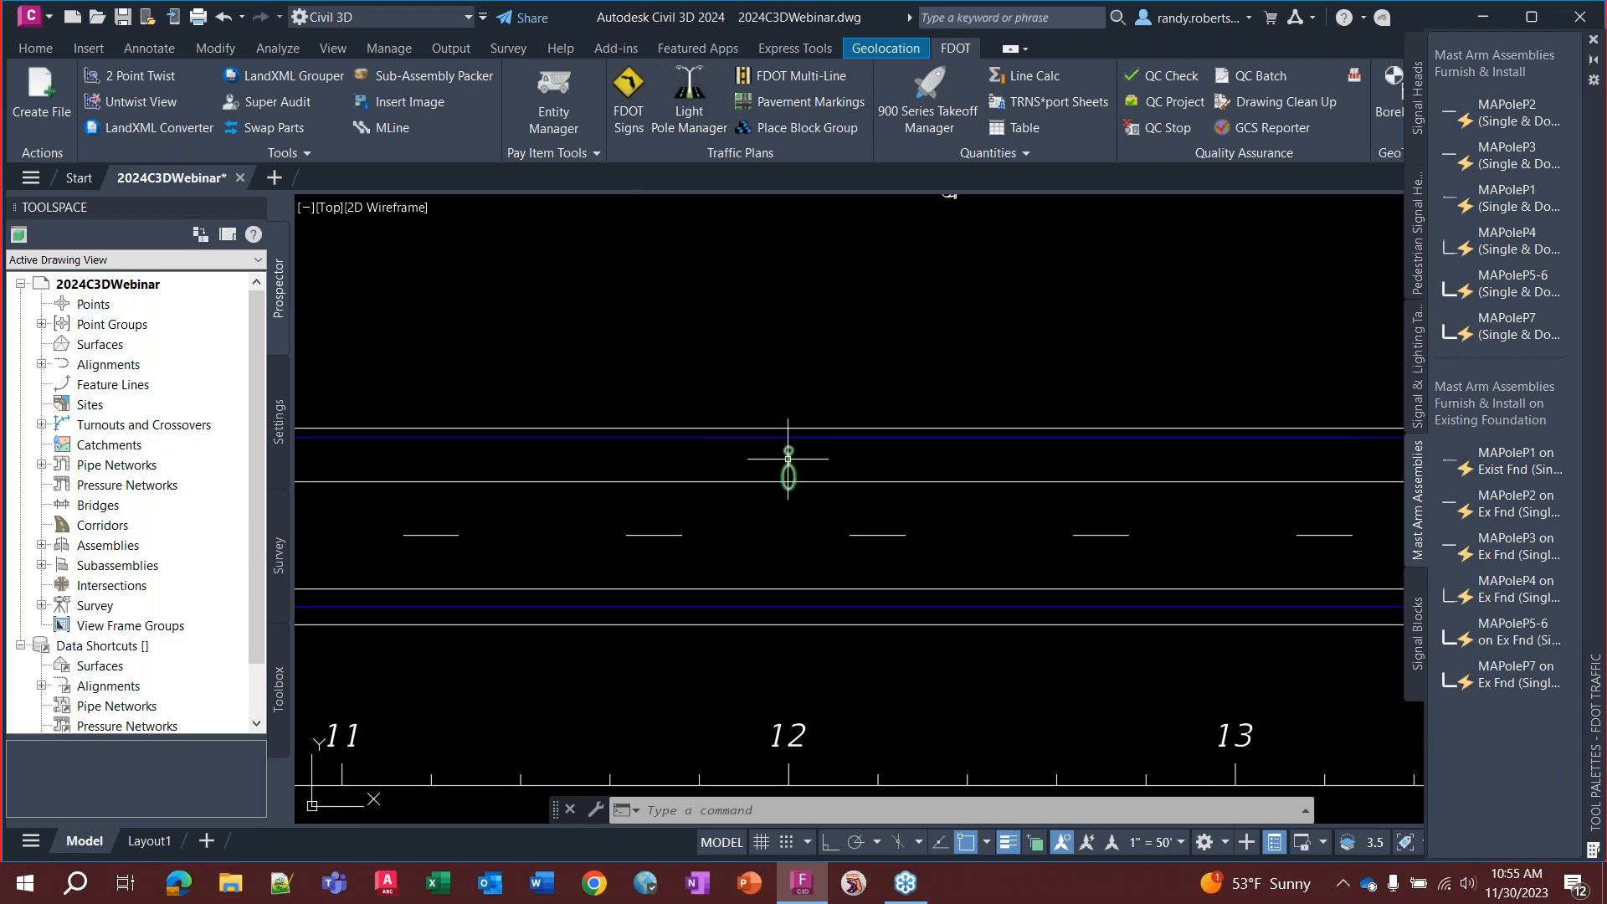
{"action": "left_click", "coordinate": [788, 459]}
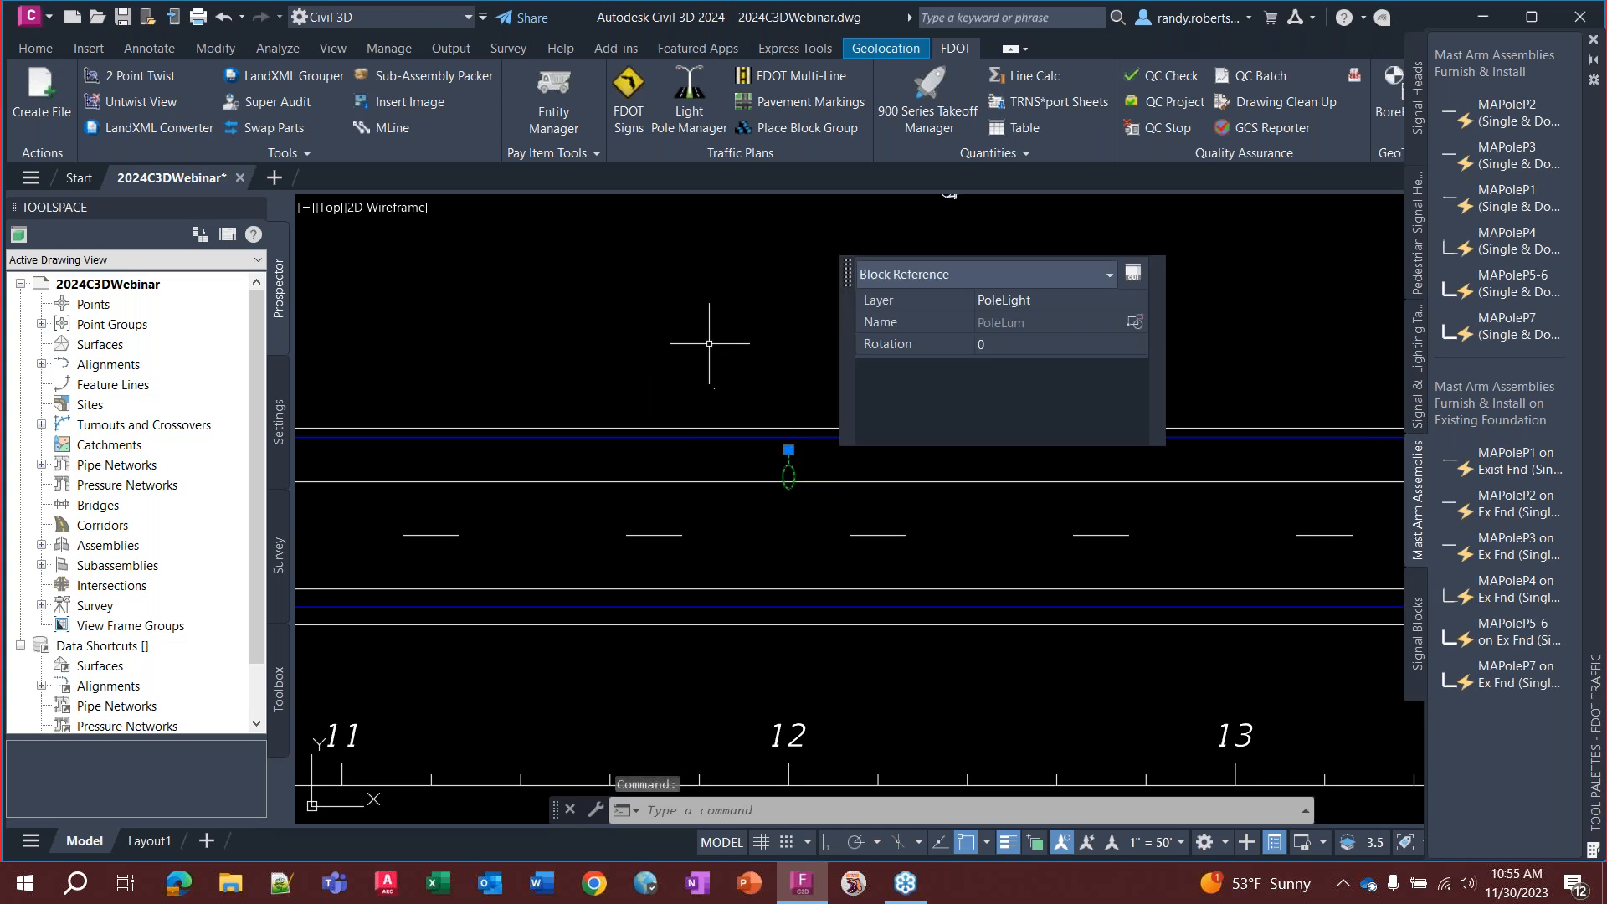
{"action": "right_click", "coordinate": [693, 323]}
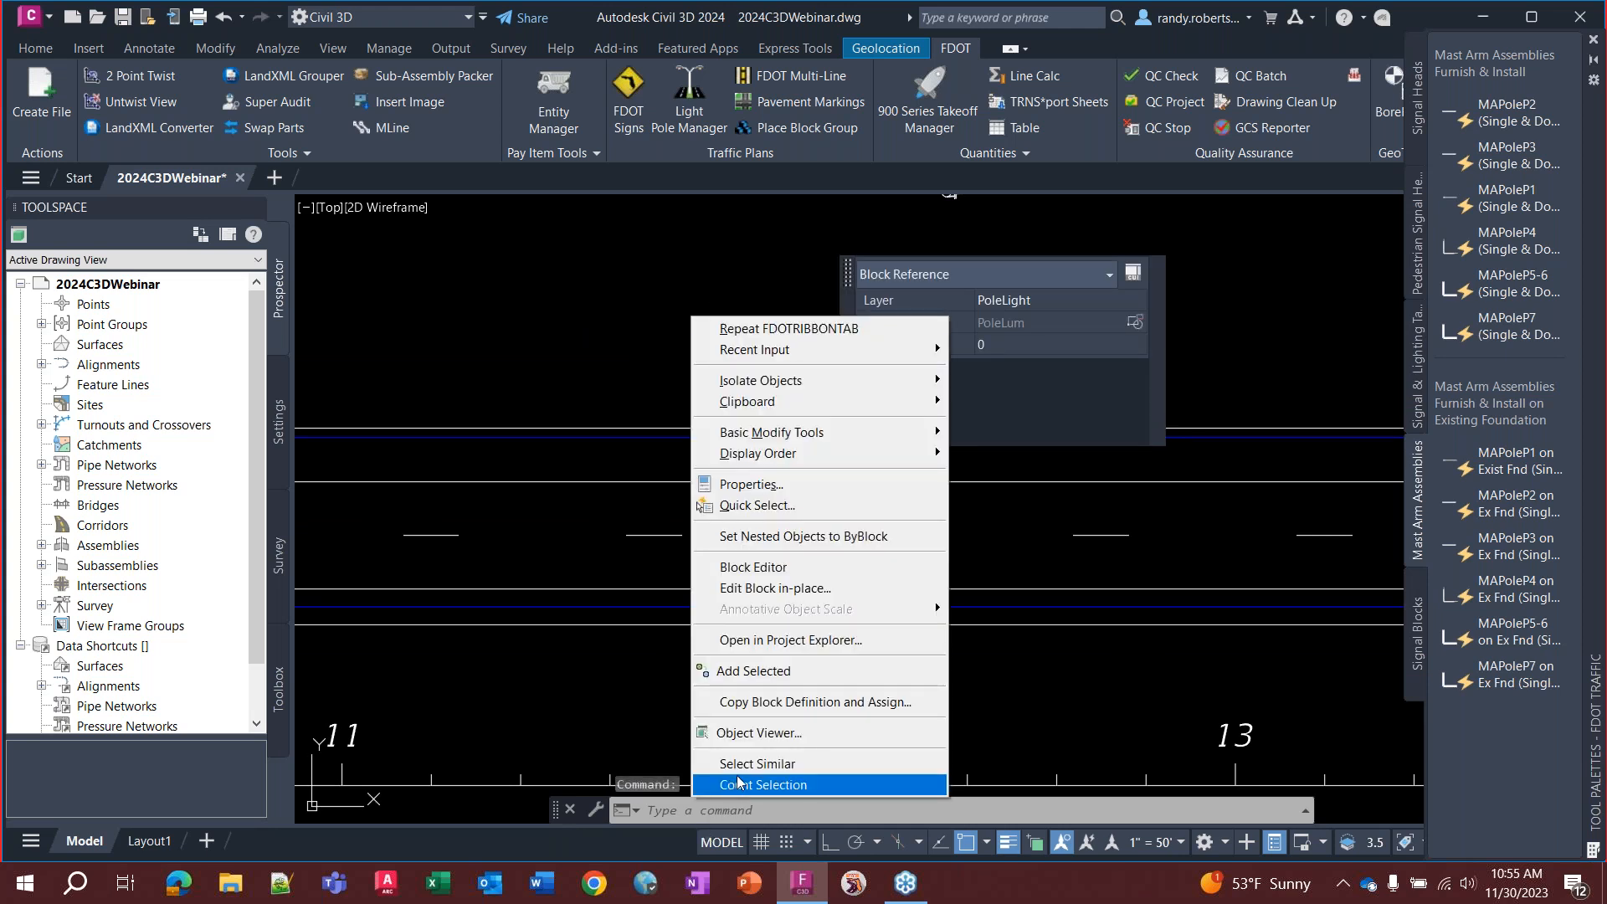
{"action": "left_click", "coordinate": [757, 763]}
Attach only the Light Pole Data property set to the selected light pole blocks, leaving out BoreHole and Load Center Data
{"action": "right_click", "coordinate": [764, 320]}
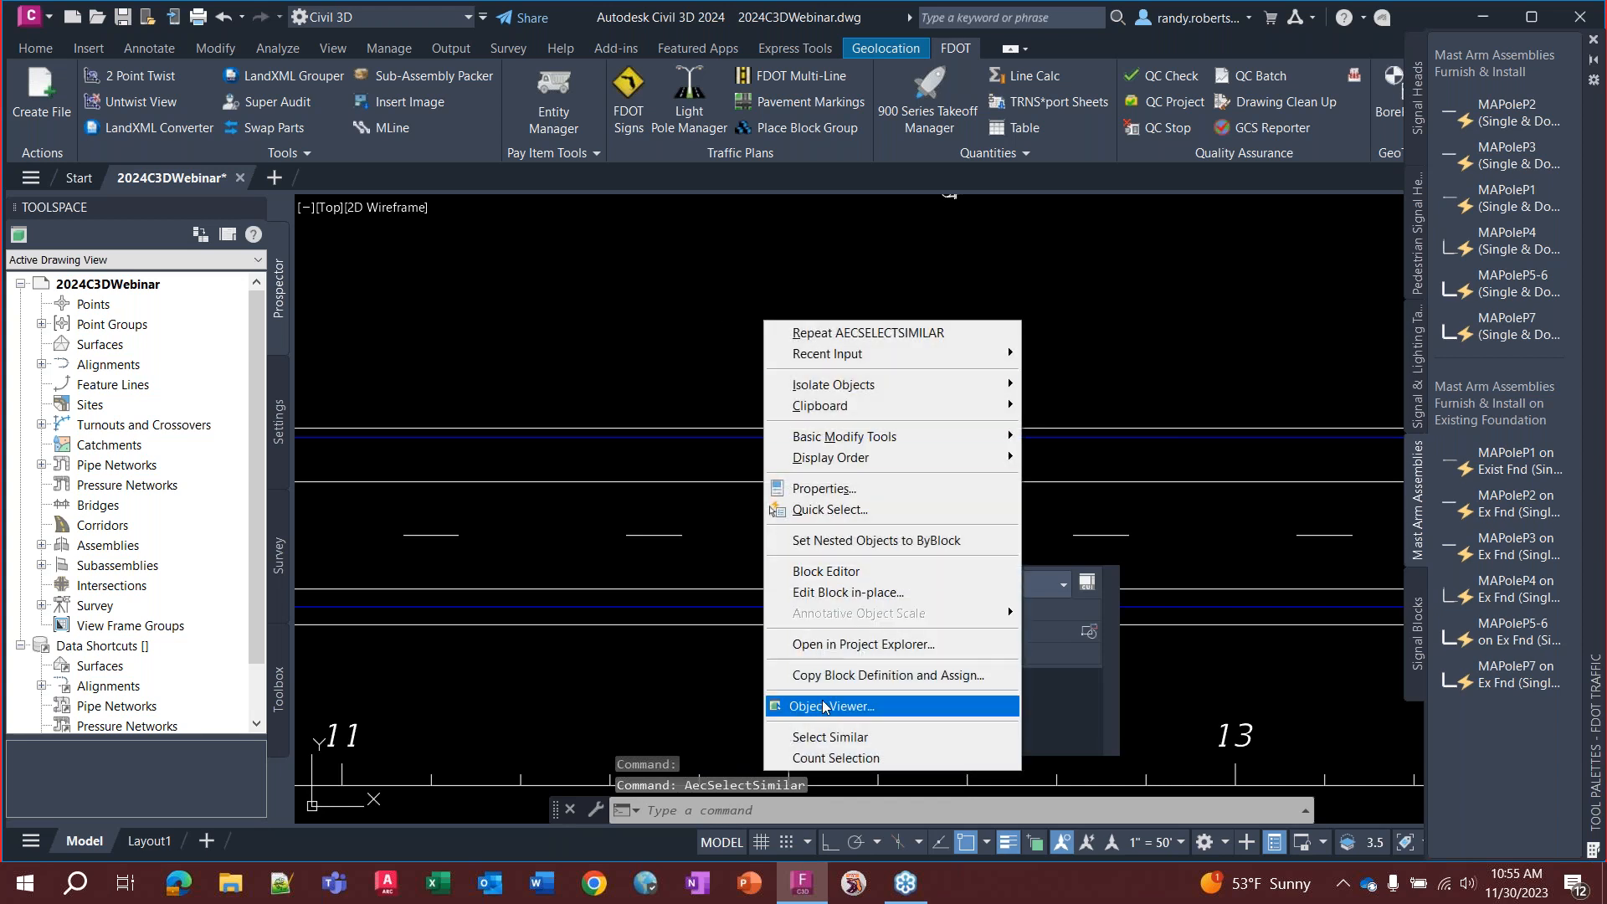
{"action": "left_click", "coordinate": [824, 489]}
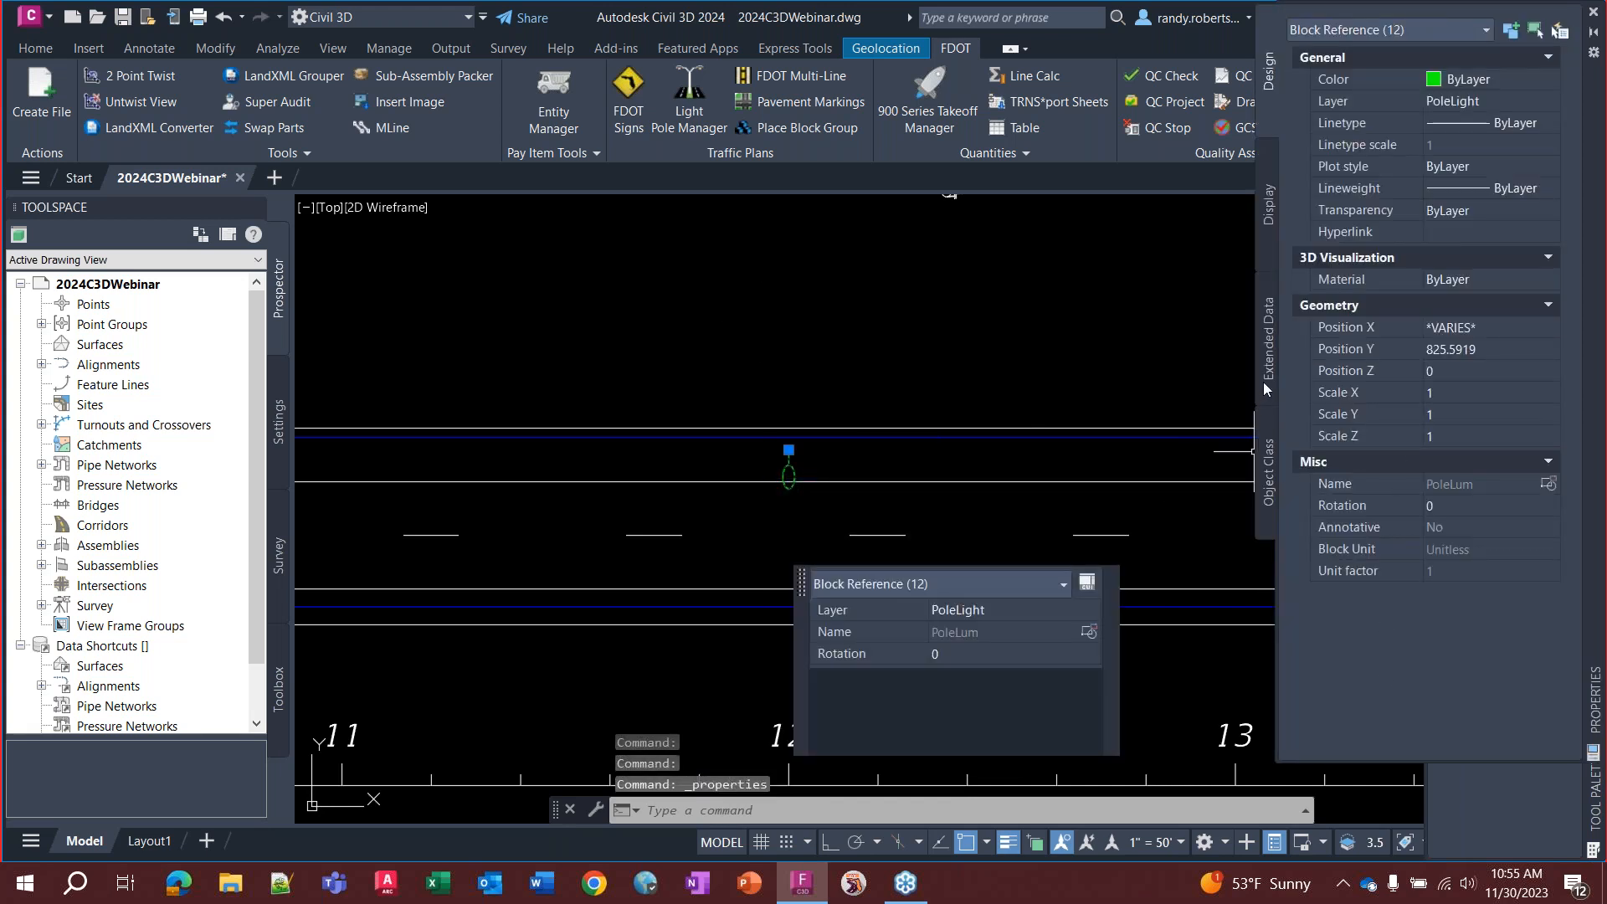
{"action": "left_click", "coordinate": [1267, 378]}
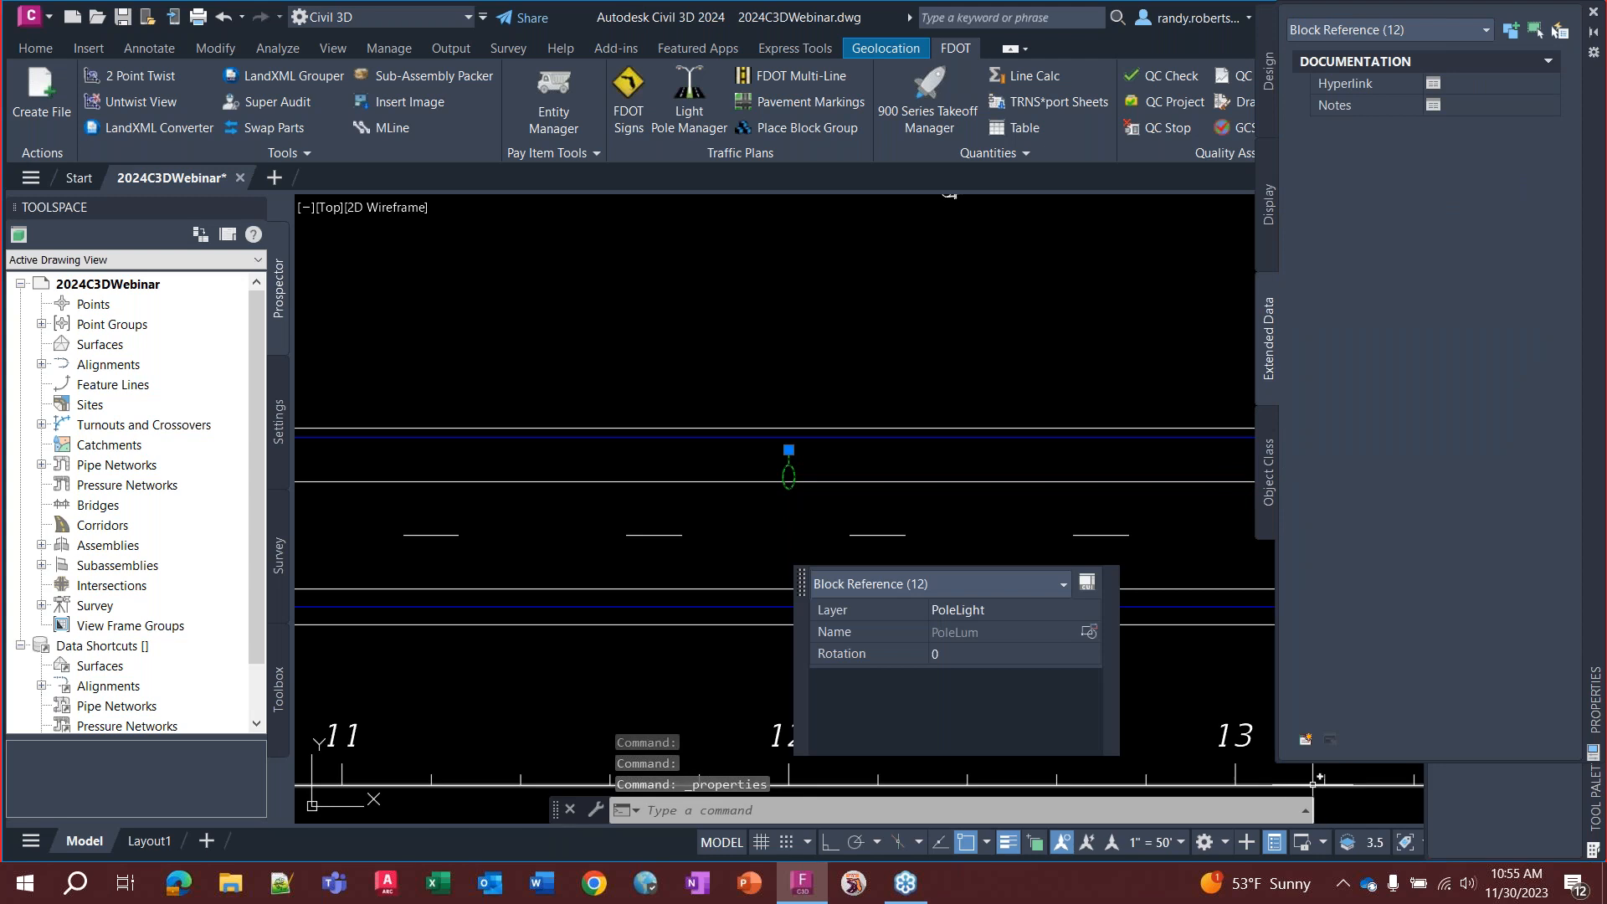
{"action": "left_click", "coordinate": [1304, 740]}
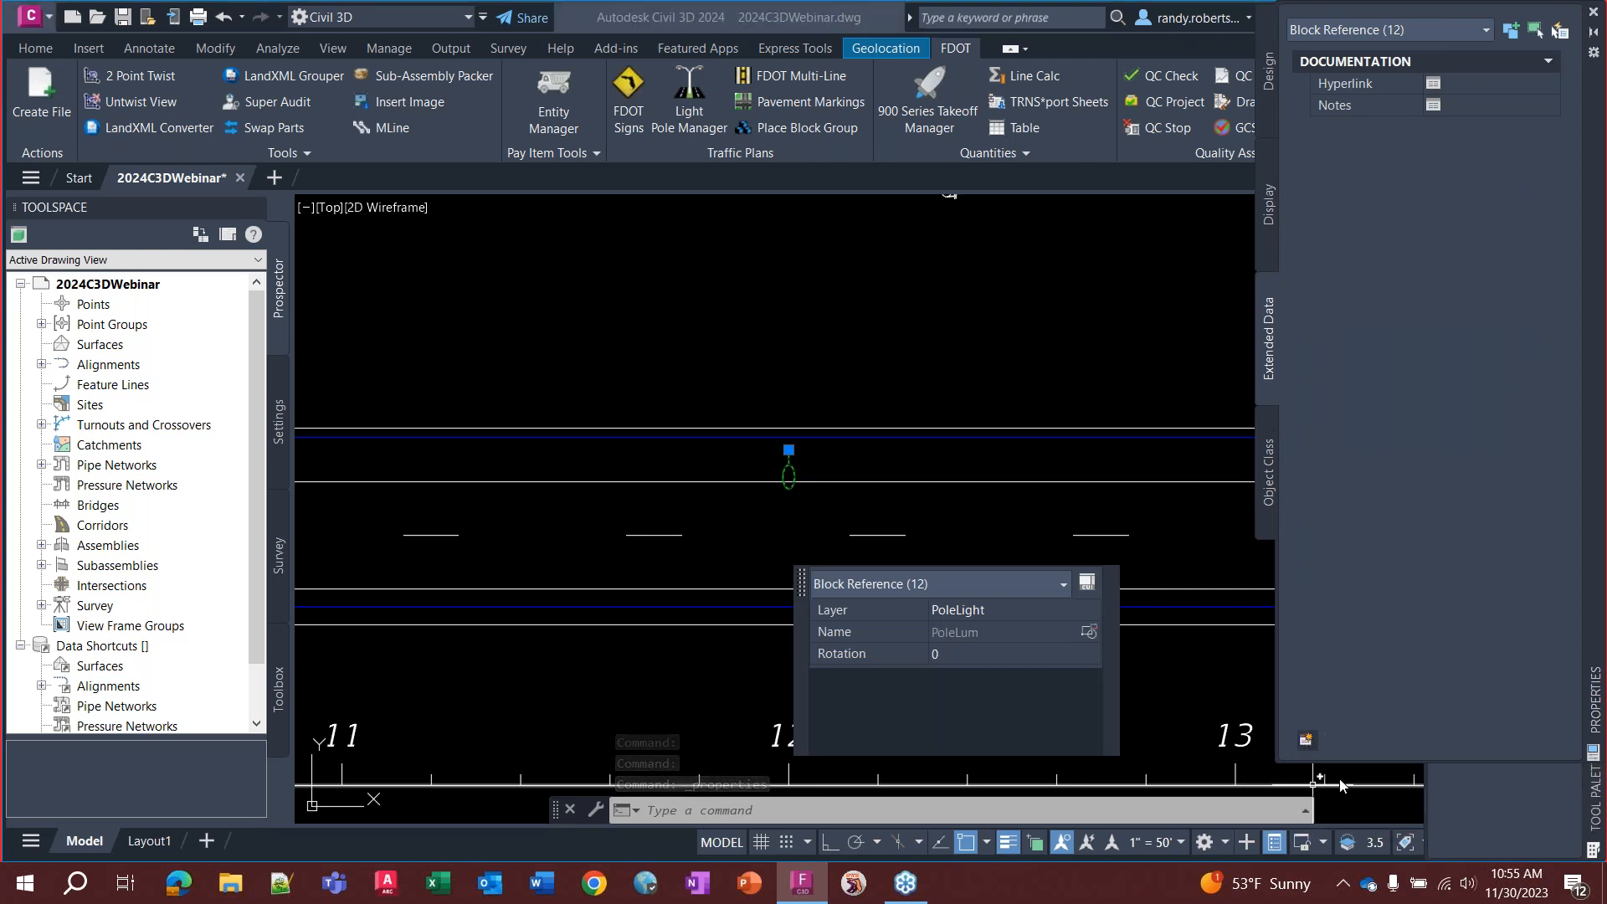
{"action": "left_click", "coordinate": [665, 358]}
{"action": "left_click", "coordinate": [666, 394]}
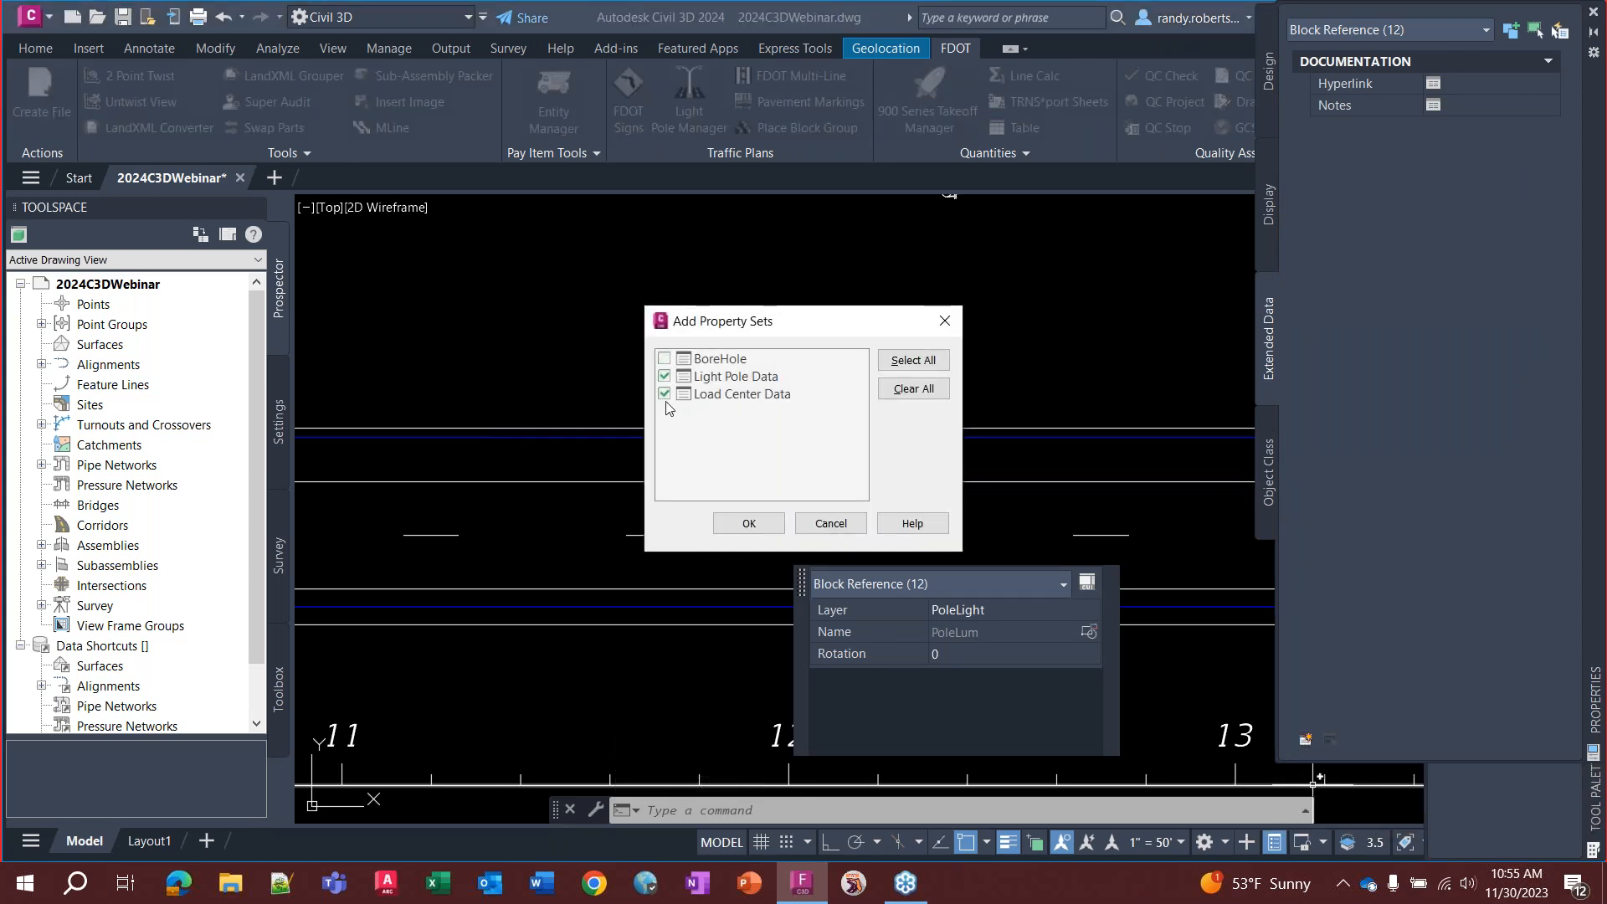
{"action": "left_click", "coordinate": [747, 524]}
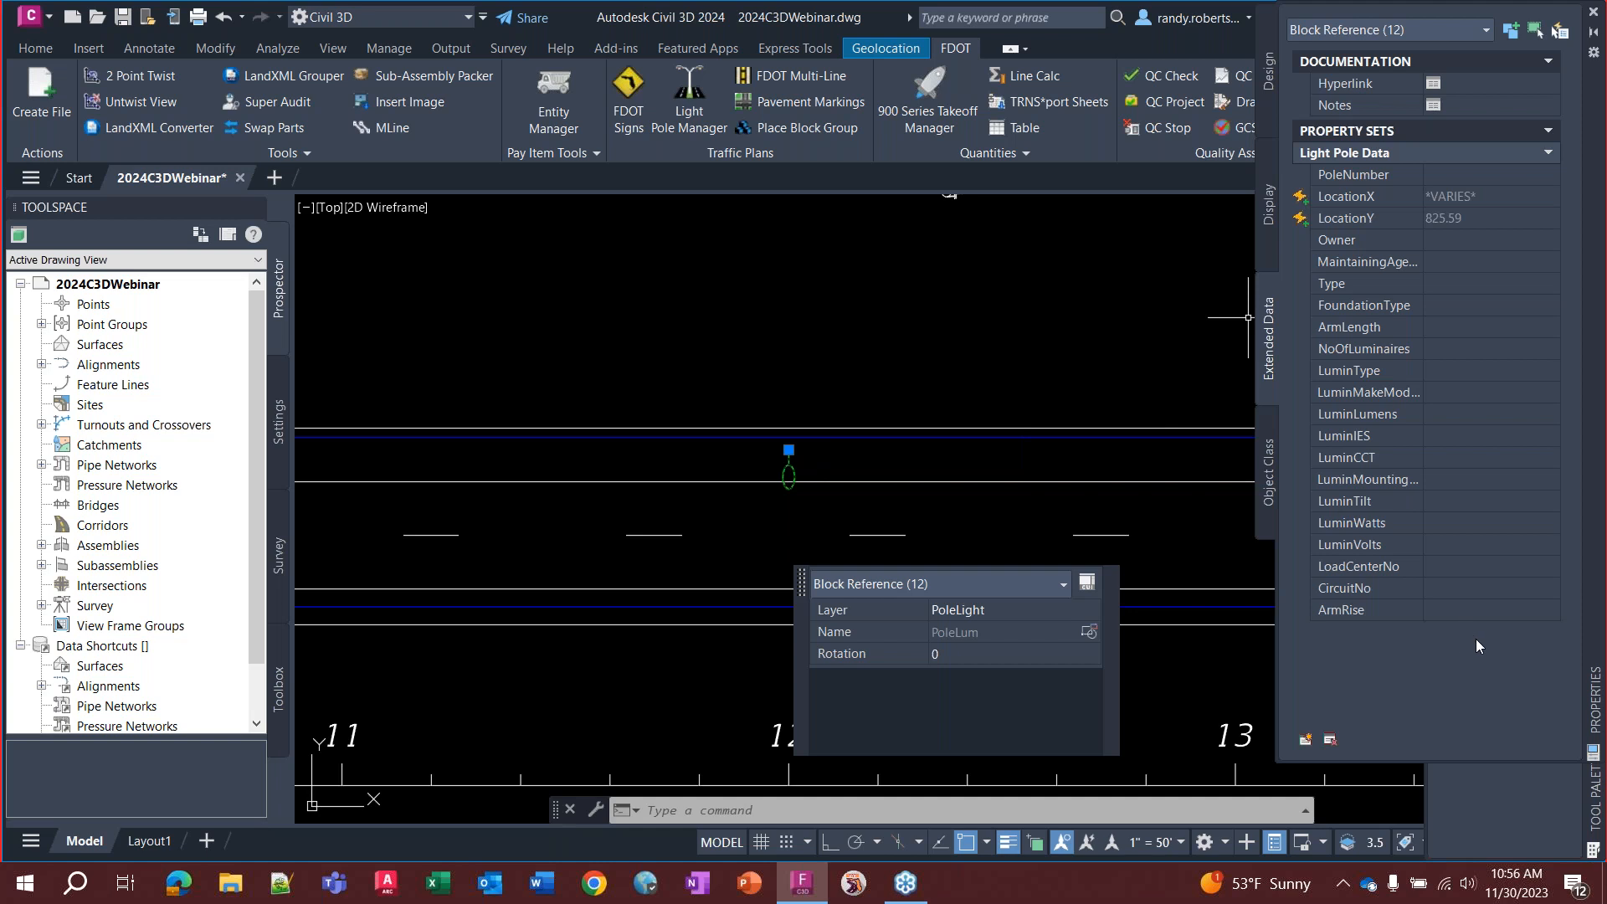
Renumber all light poles in the Light Pole Manager without a prefix, starting at 1 with an increment of 1
{"action": "left_click", "coordinate": [689, 99]}
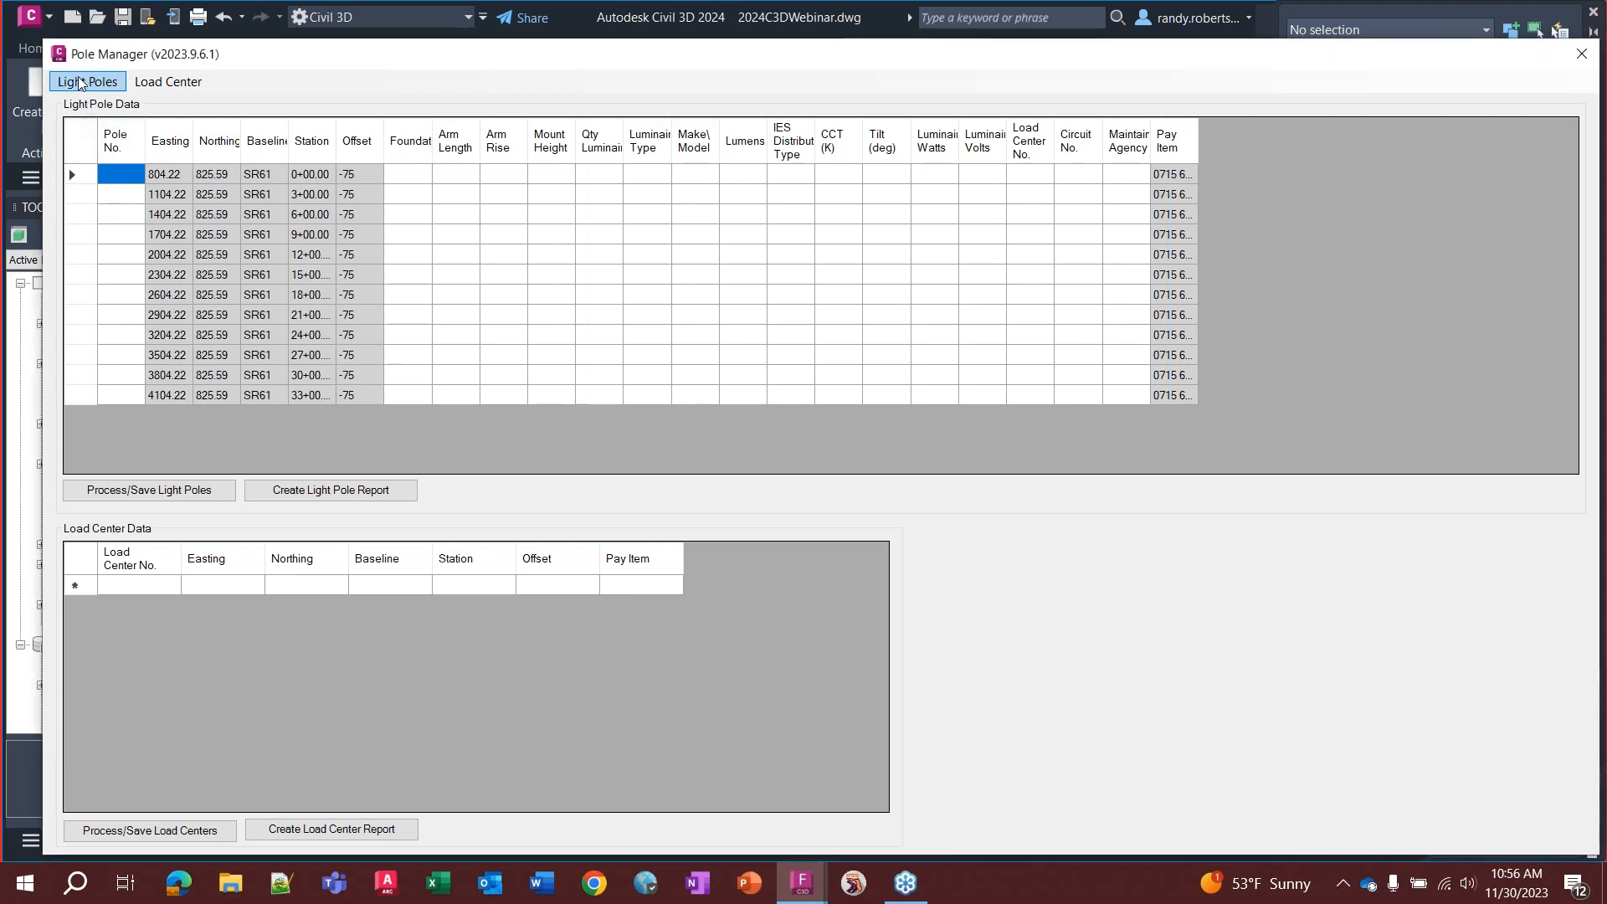
{"action": "left_click", "coordinate": [82, 82]}
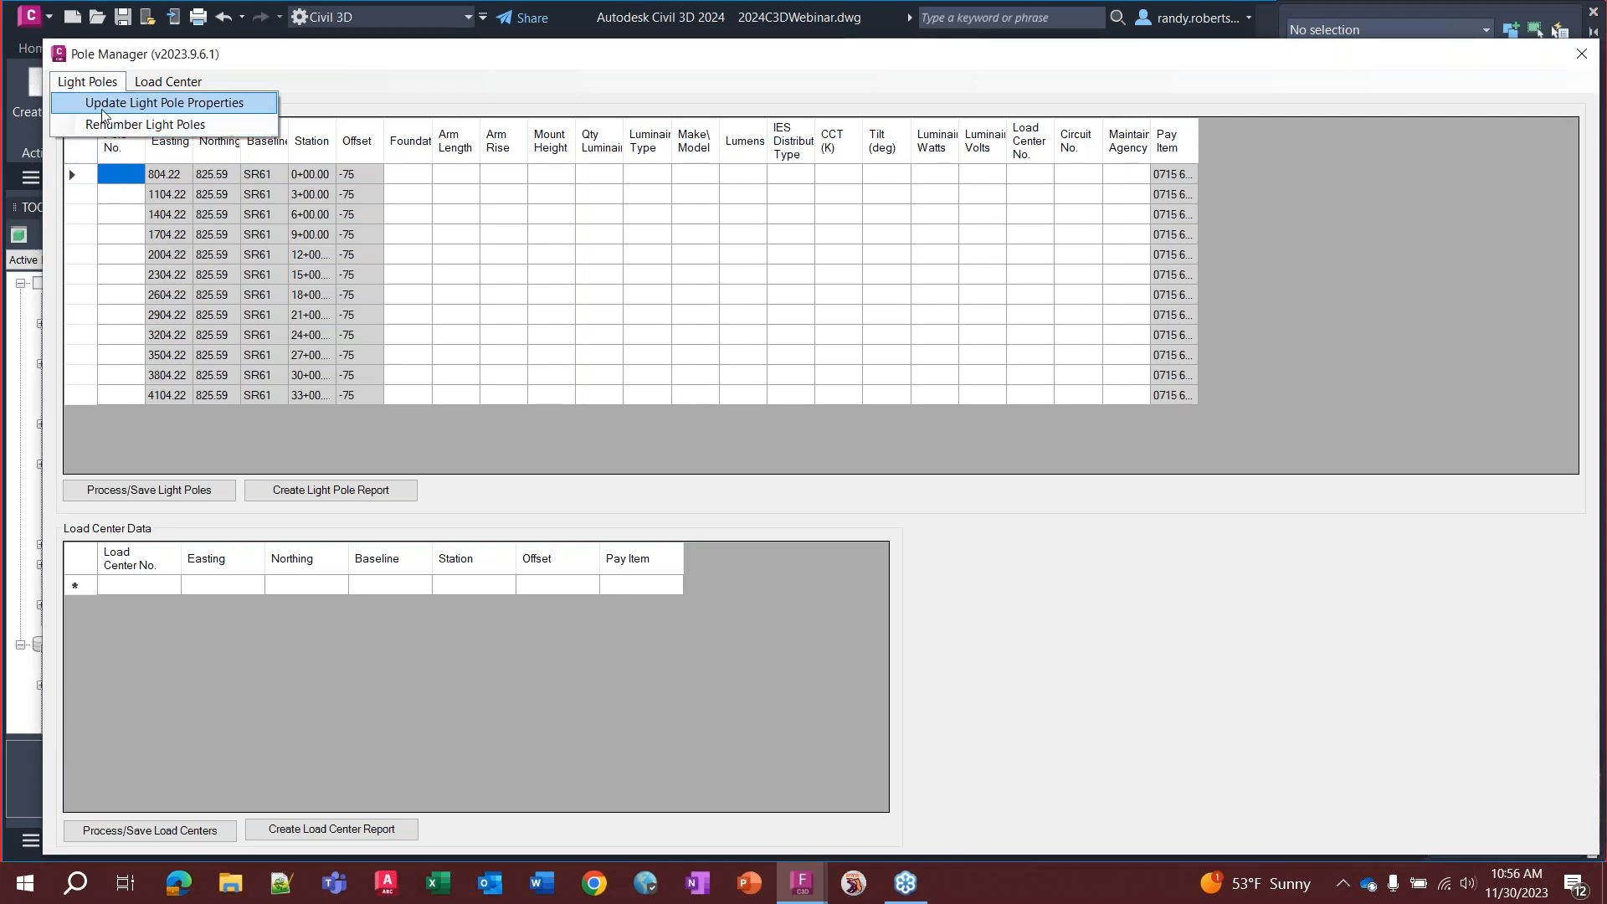
{"action": "left_click", "coordinate": [110, 129]}
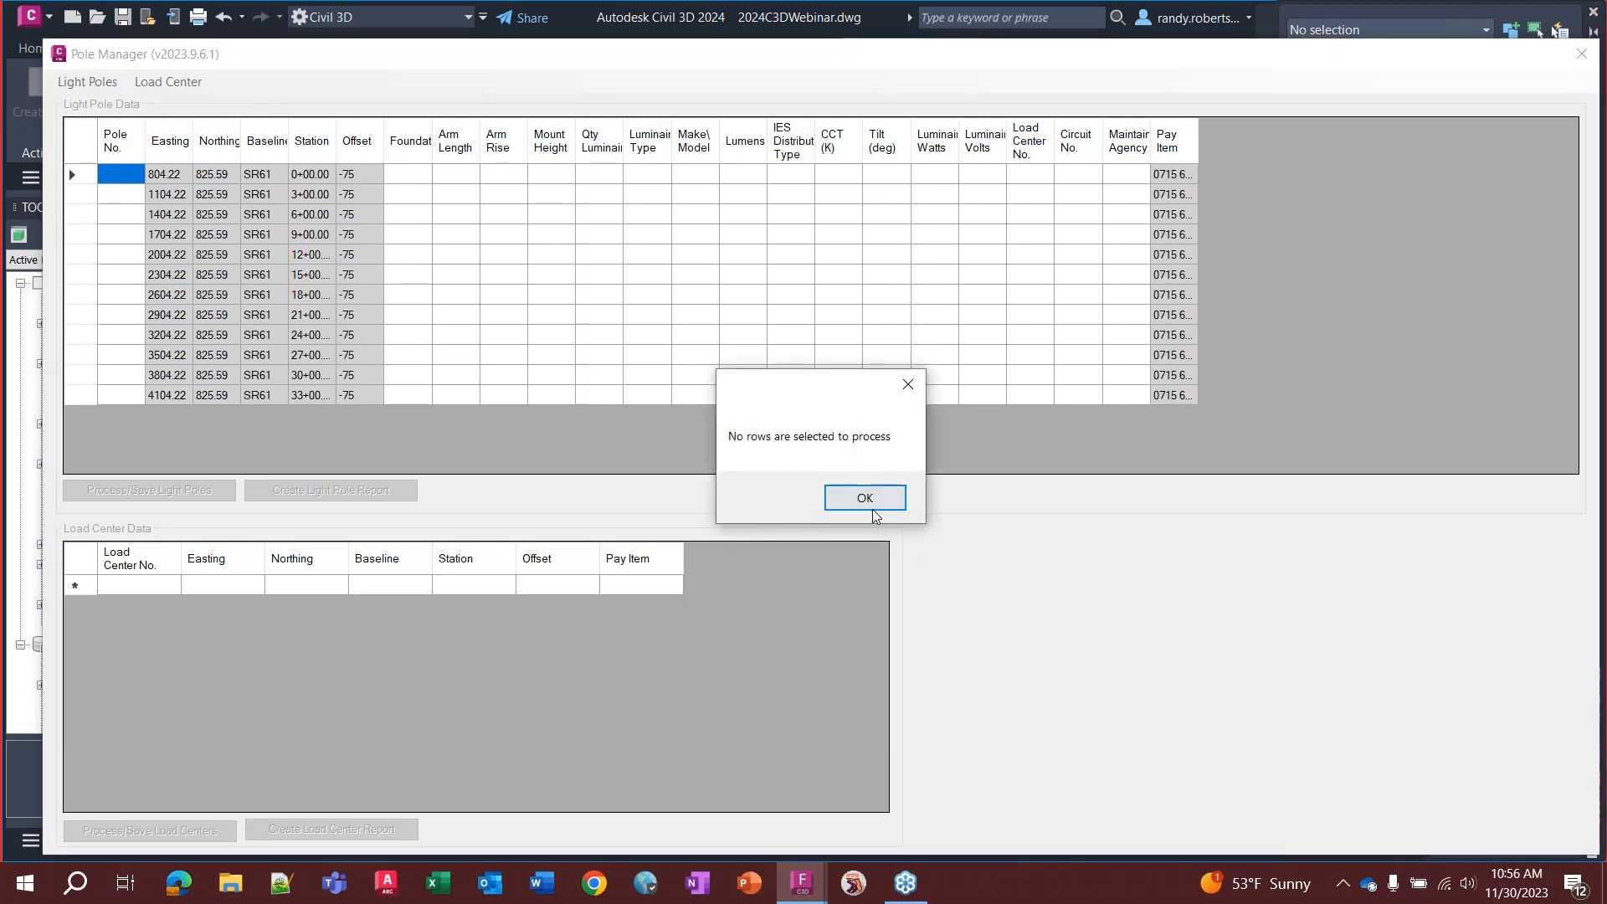
{"action": "left_click", "coordinate": [872, 509]}
{"action": "left_click", "coordinate": [74, 143]}
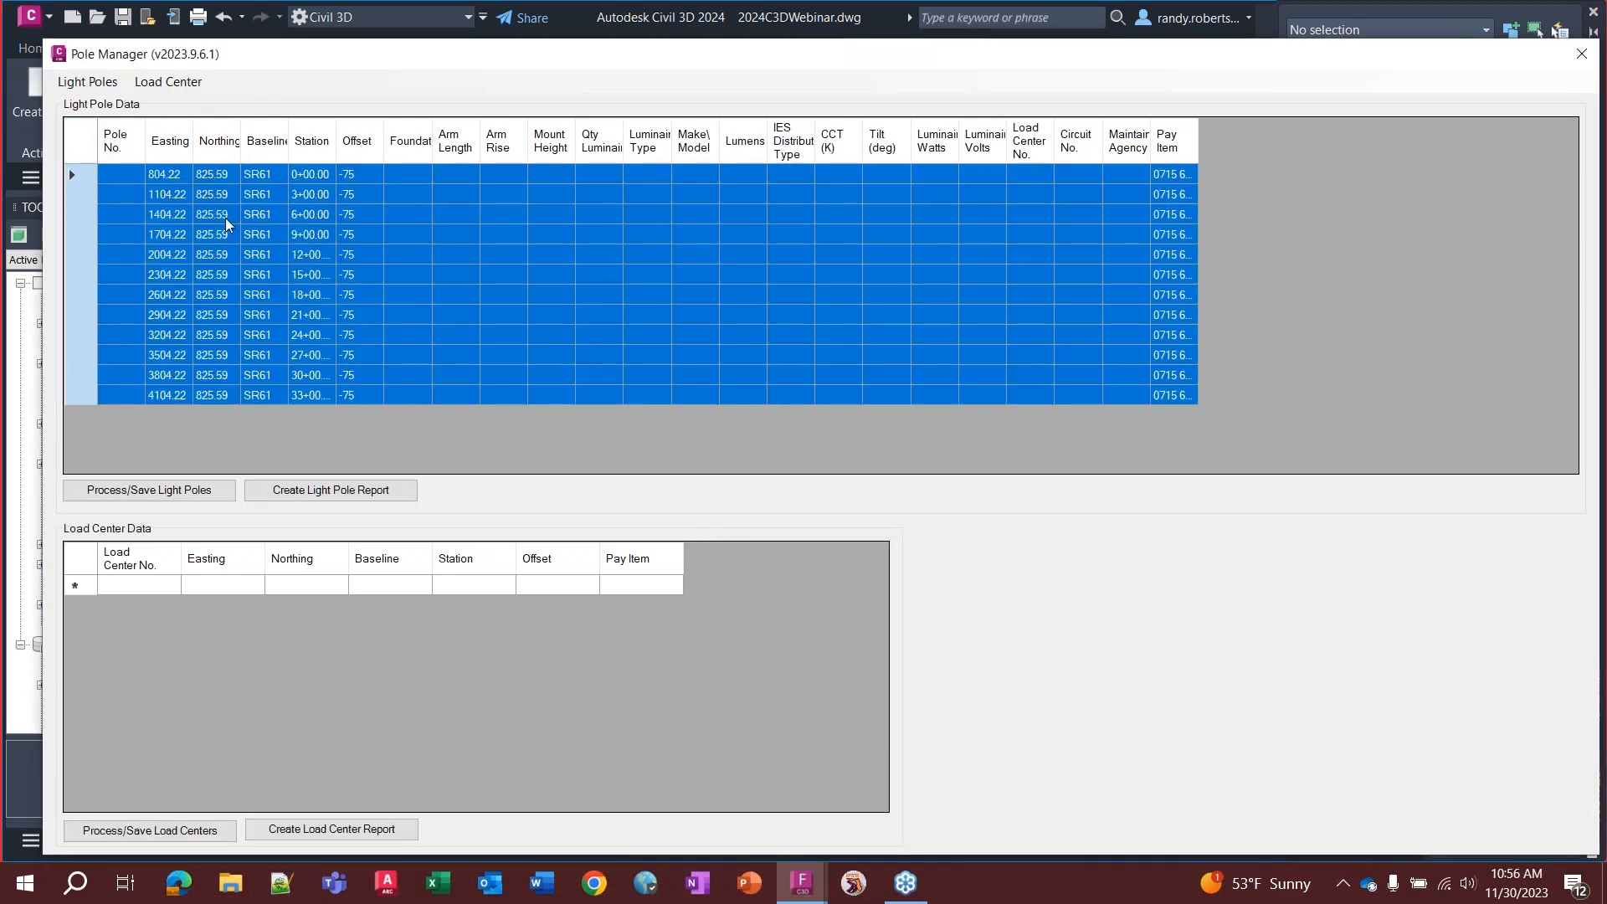
{"action": "left_click", "coordinate": [87, 81]}
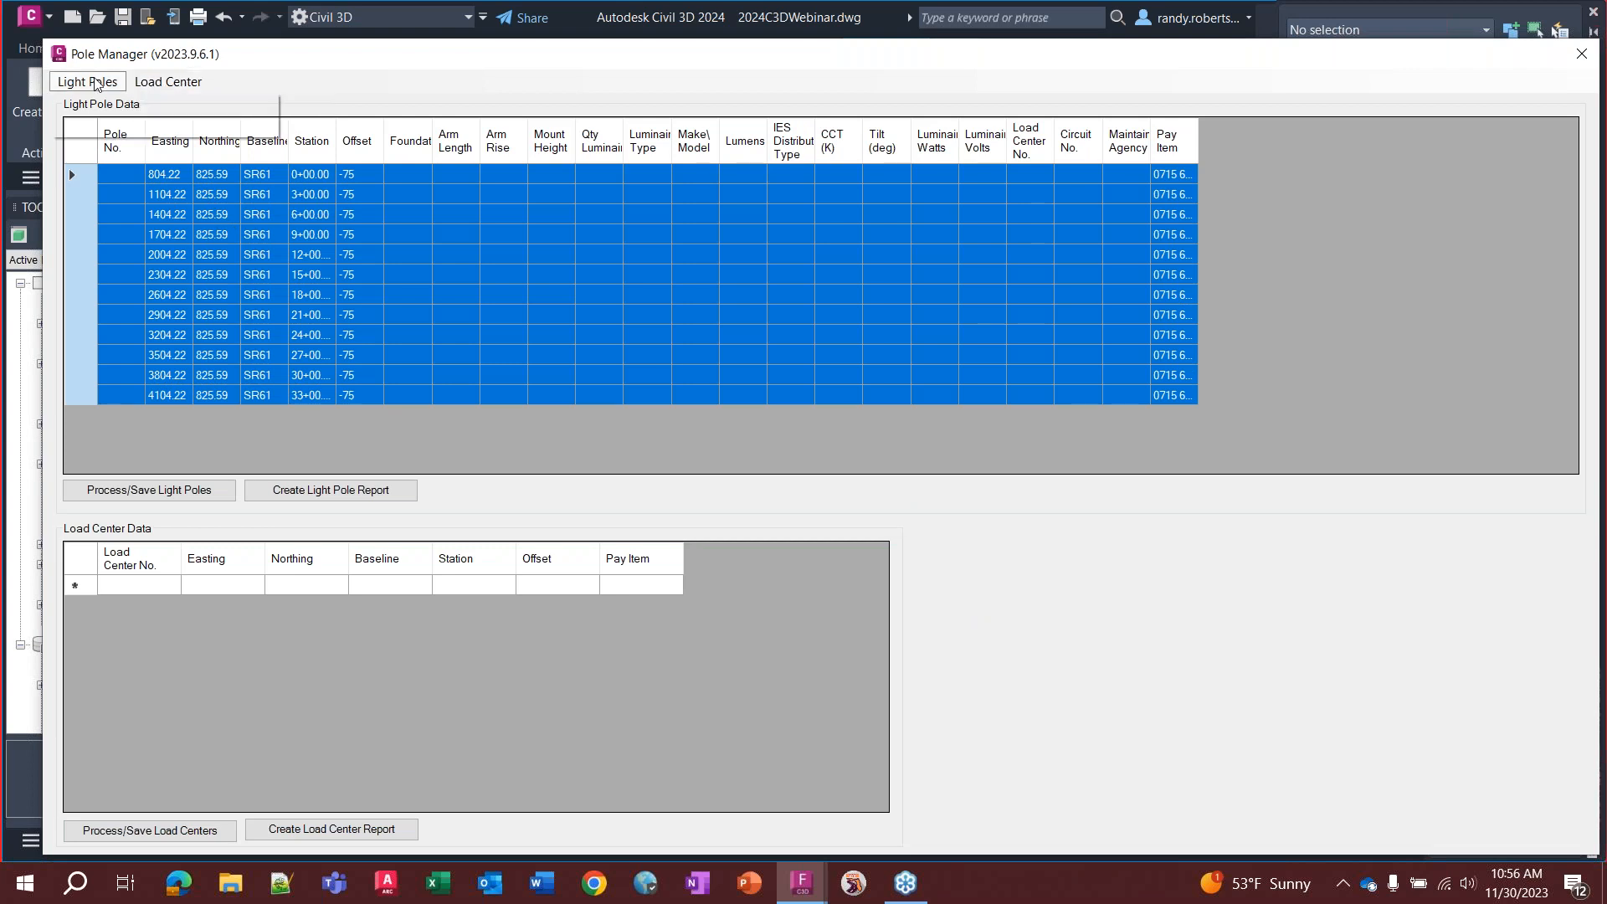
{"action": "mouse_move", "coordinate": [94, 83]}
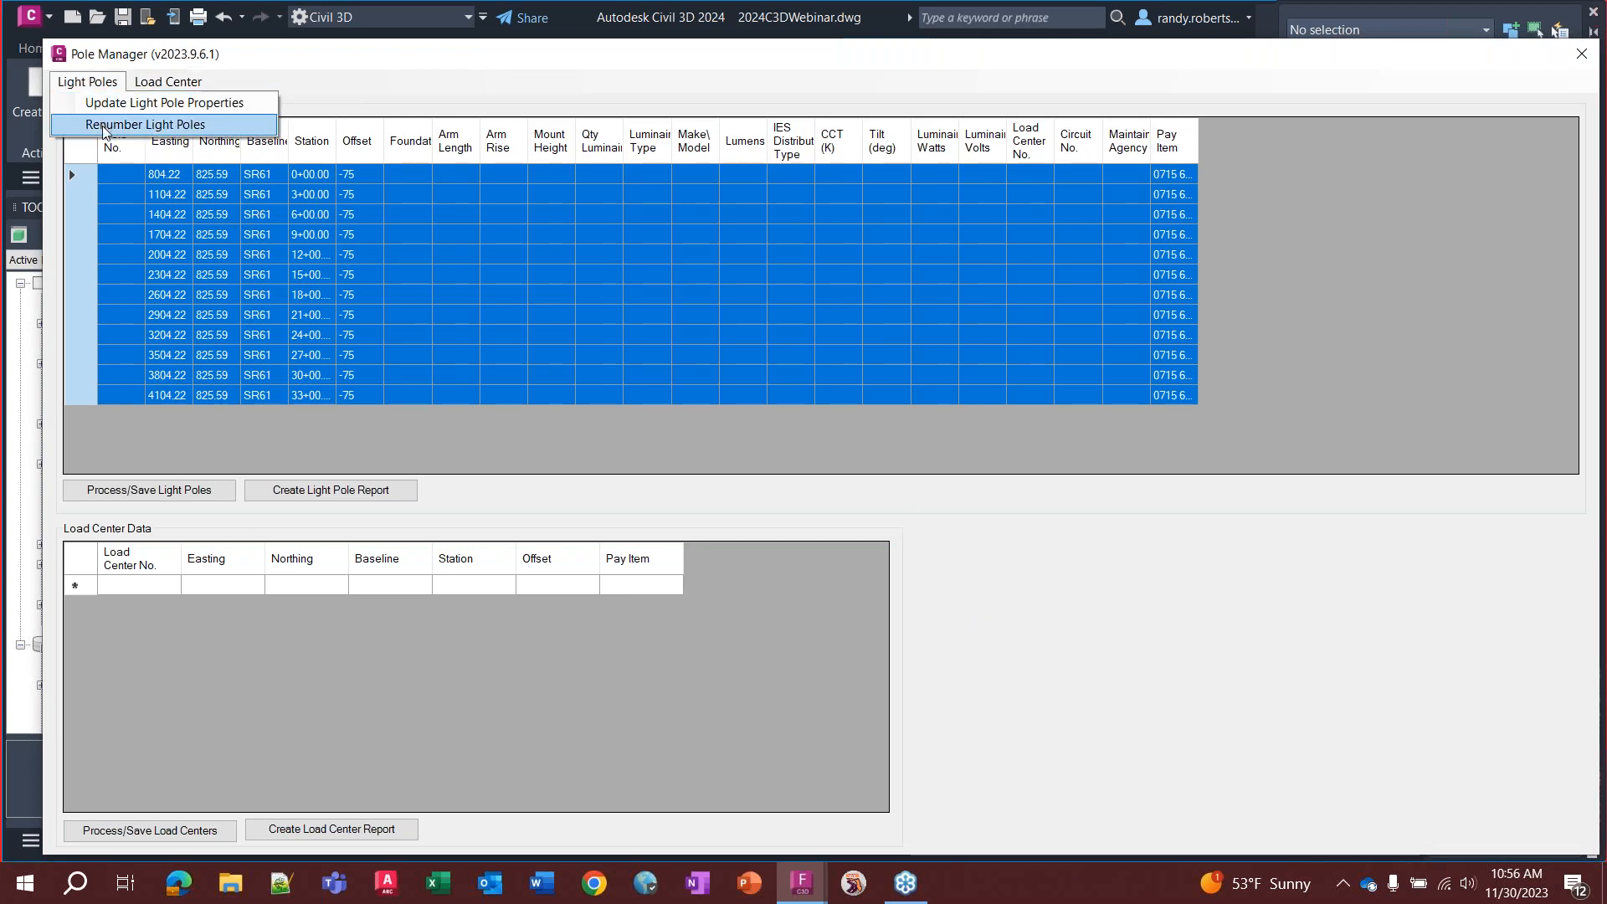
{"action": "left_click", "coordinate": [102, 126]}
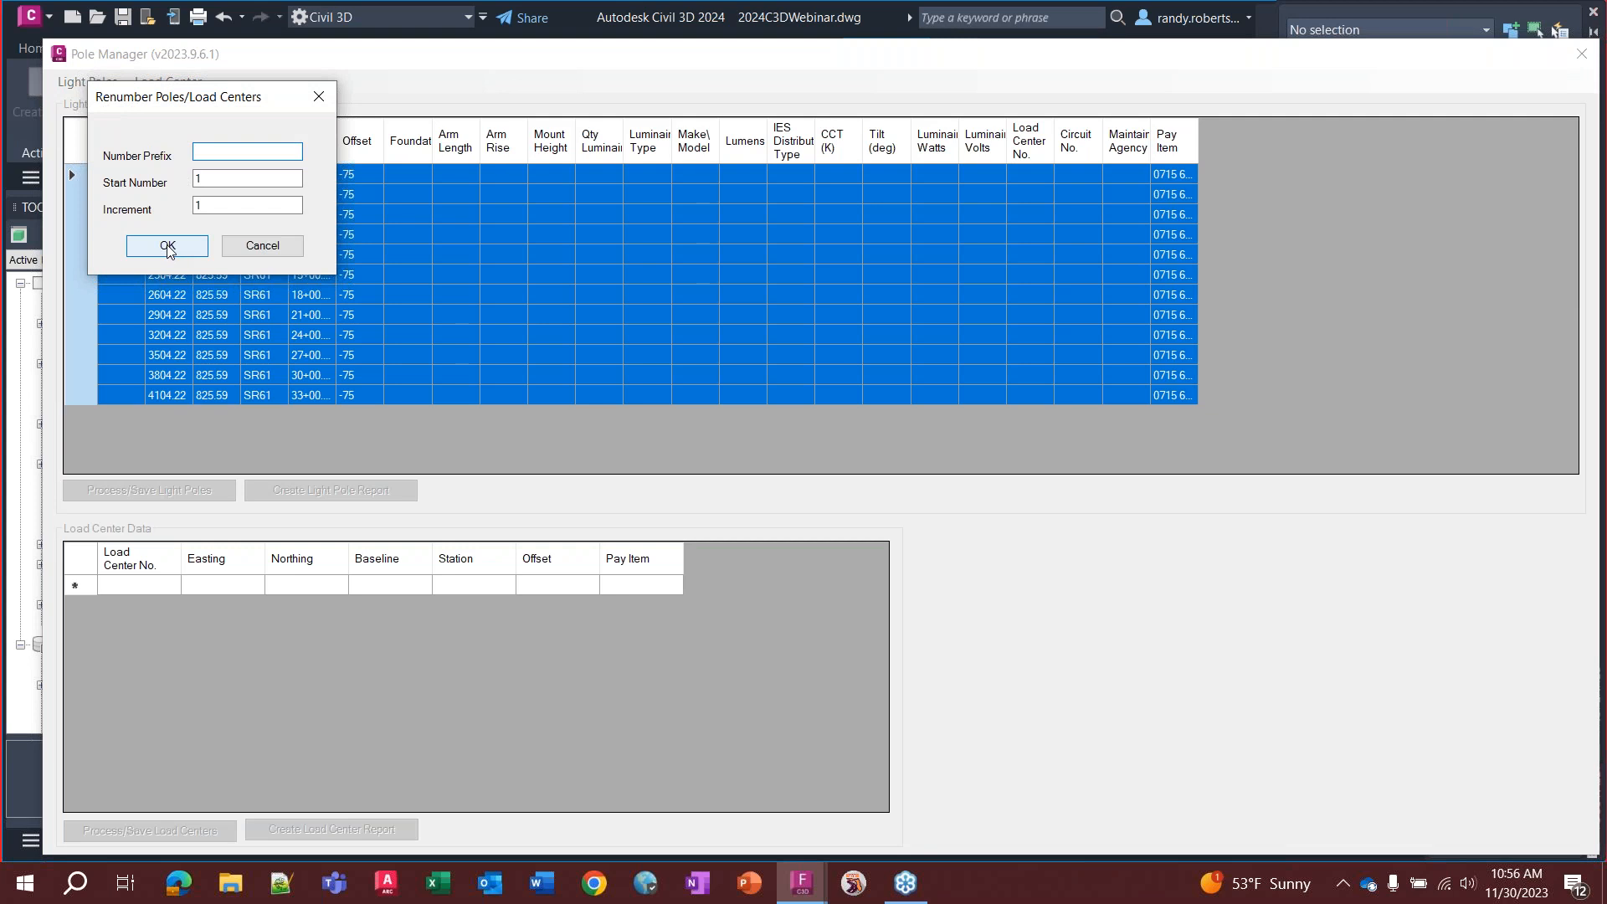
{"action": "left_click", "coordinate": [167, 248]}
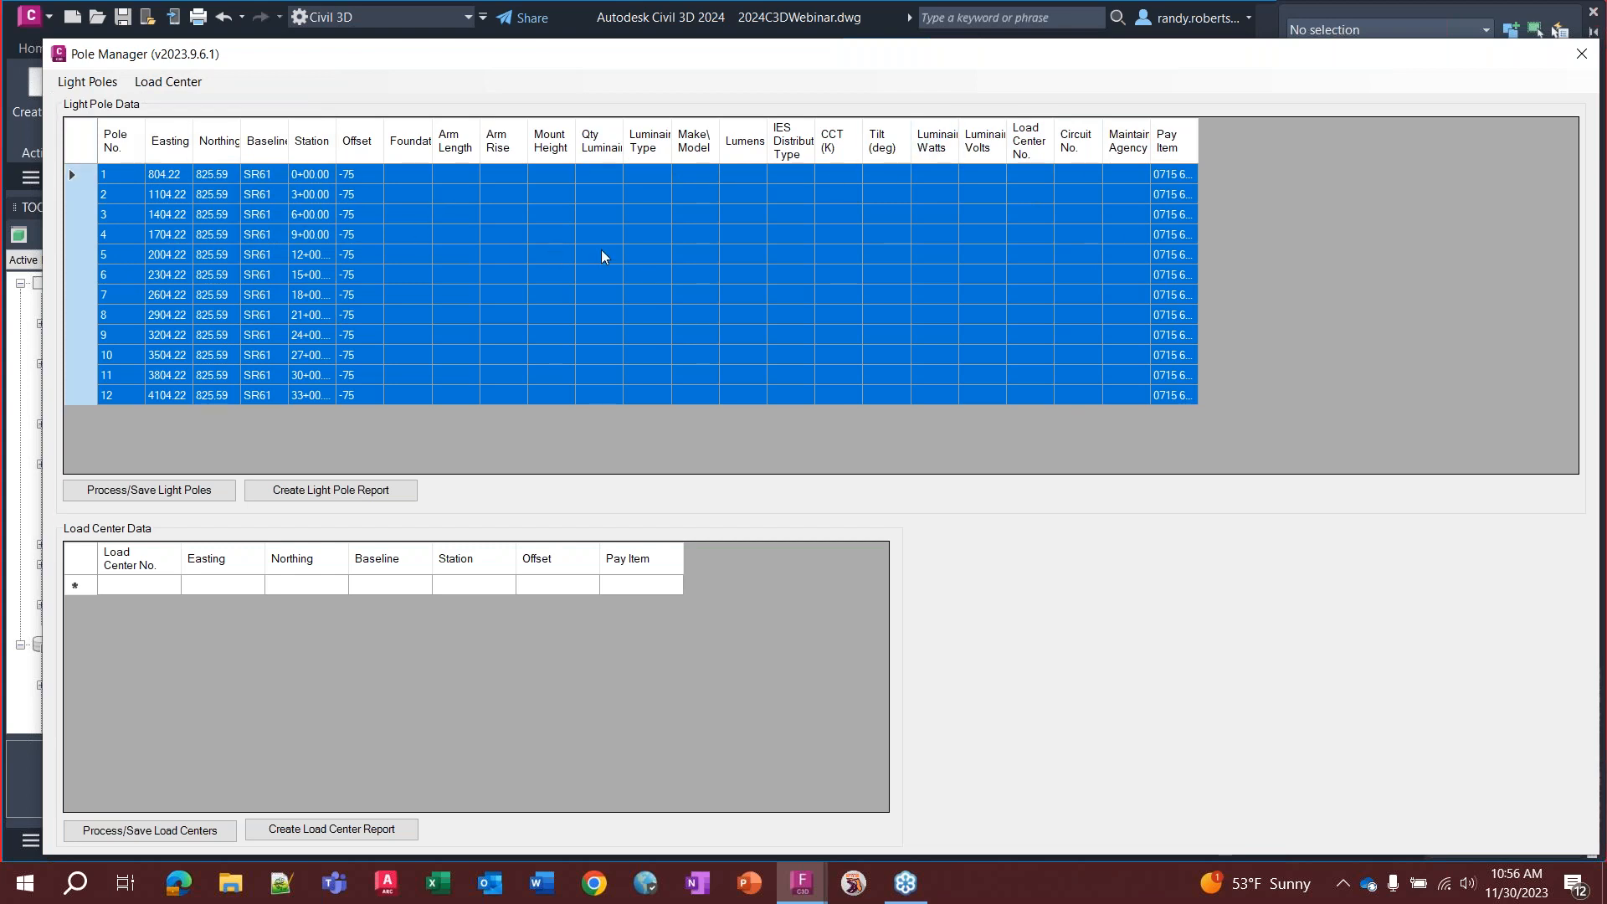
Review the bulk light pole property options with all properties included, check the foundation type choices, and cancel the bulk update
{"action": "left_click", "coordinate": [72, 83]}
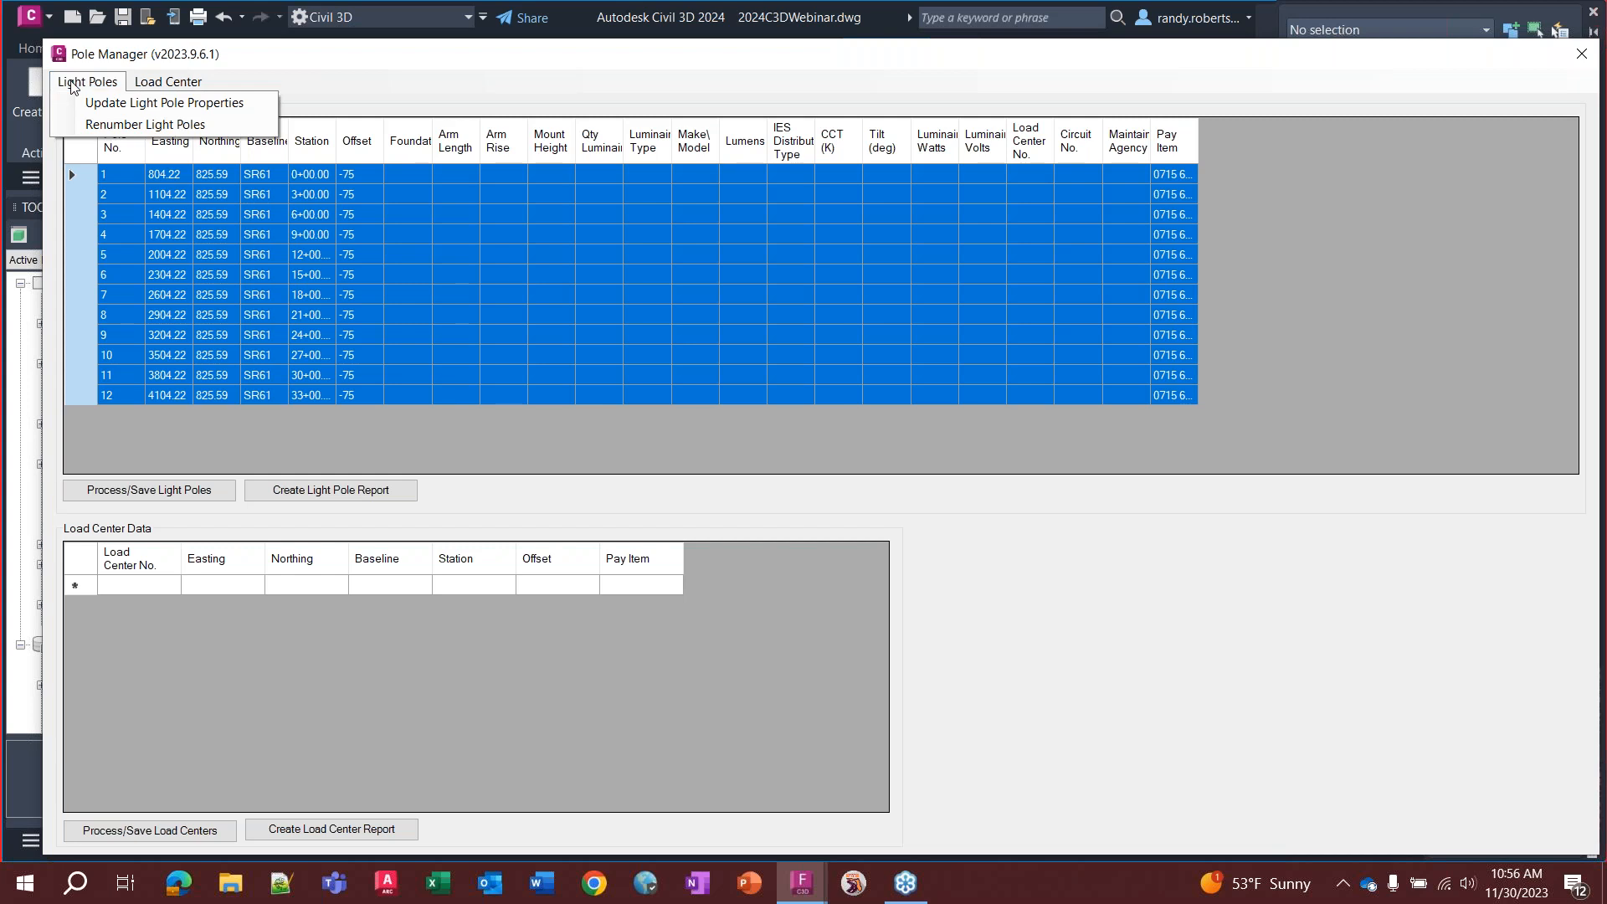
{"action": "left_click", "coordinate": [121, 109]}
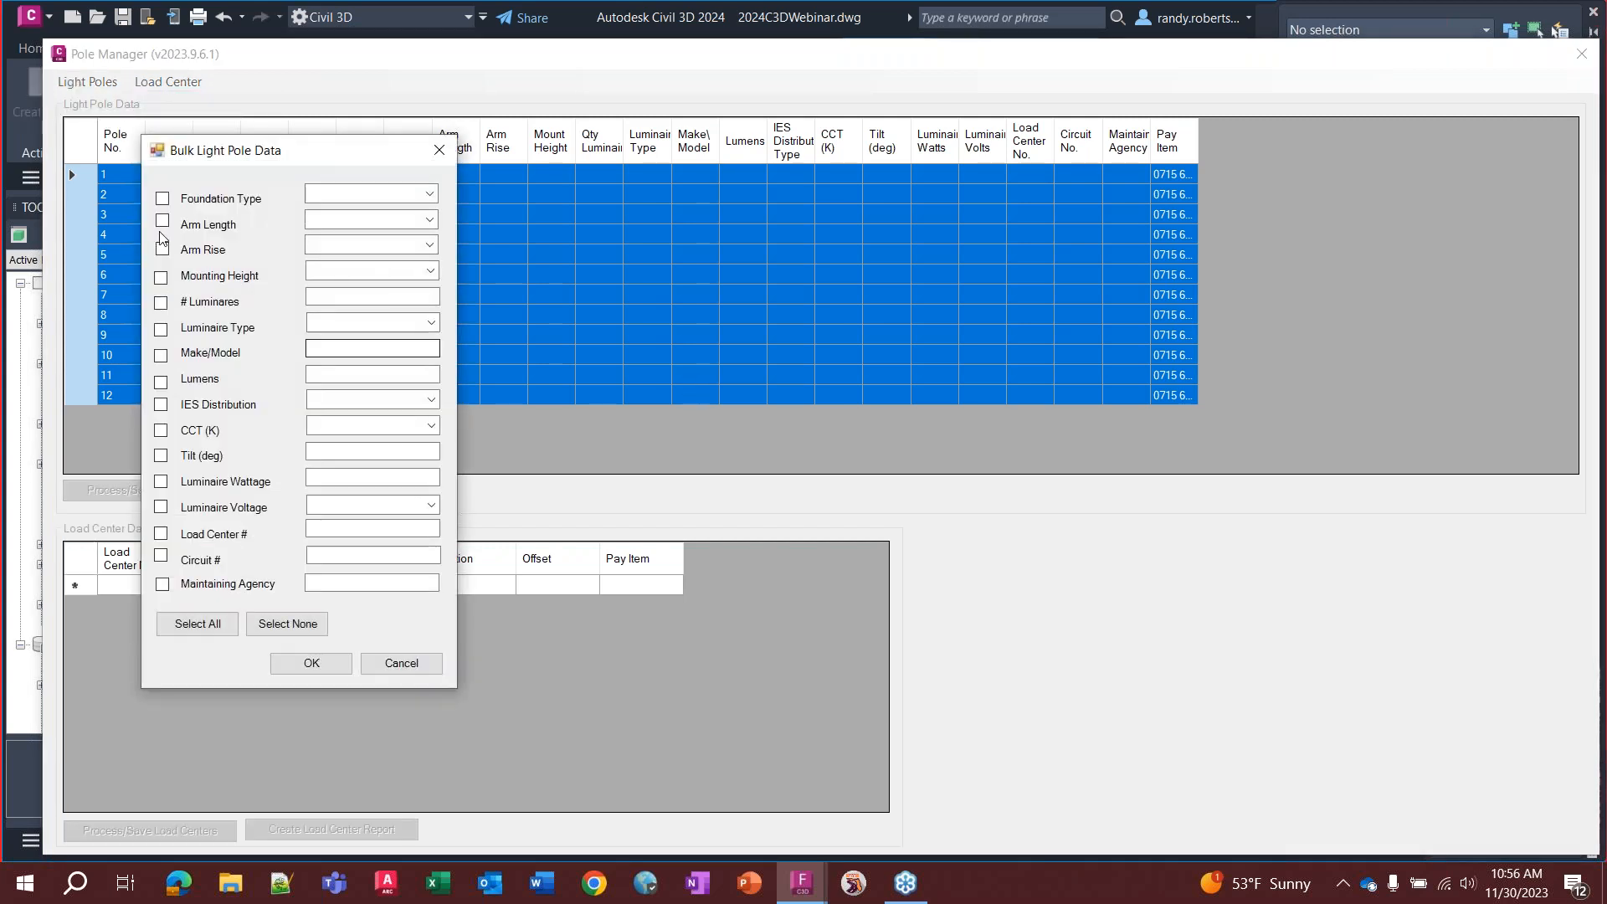
{"action": "left_click", "coordinate": [199, 629]}
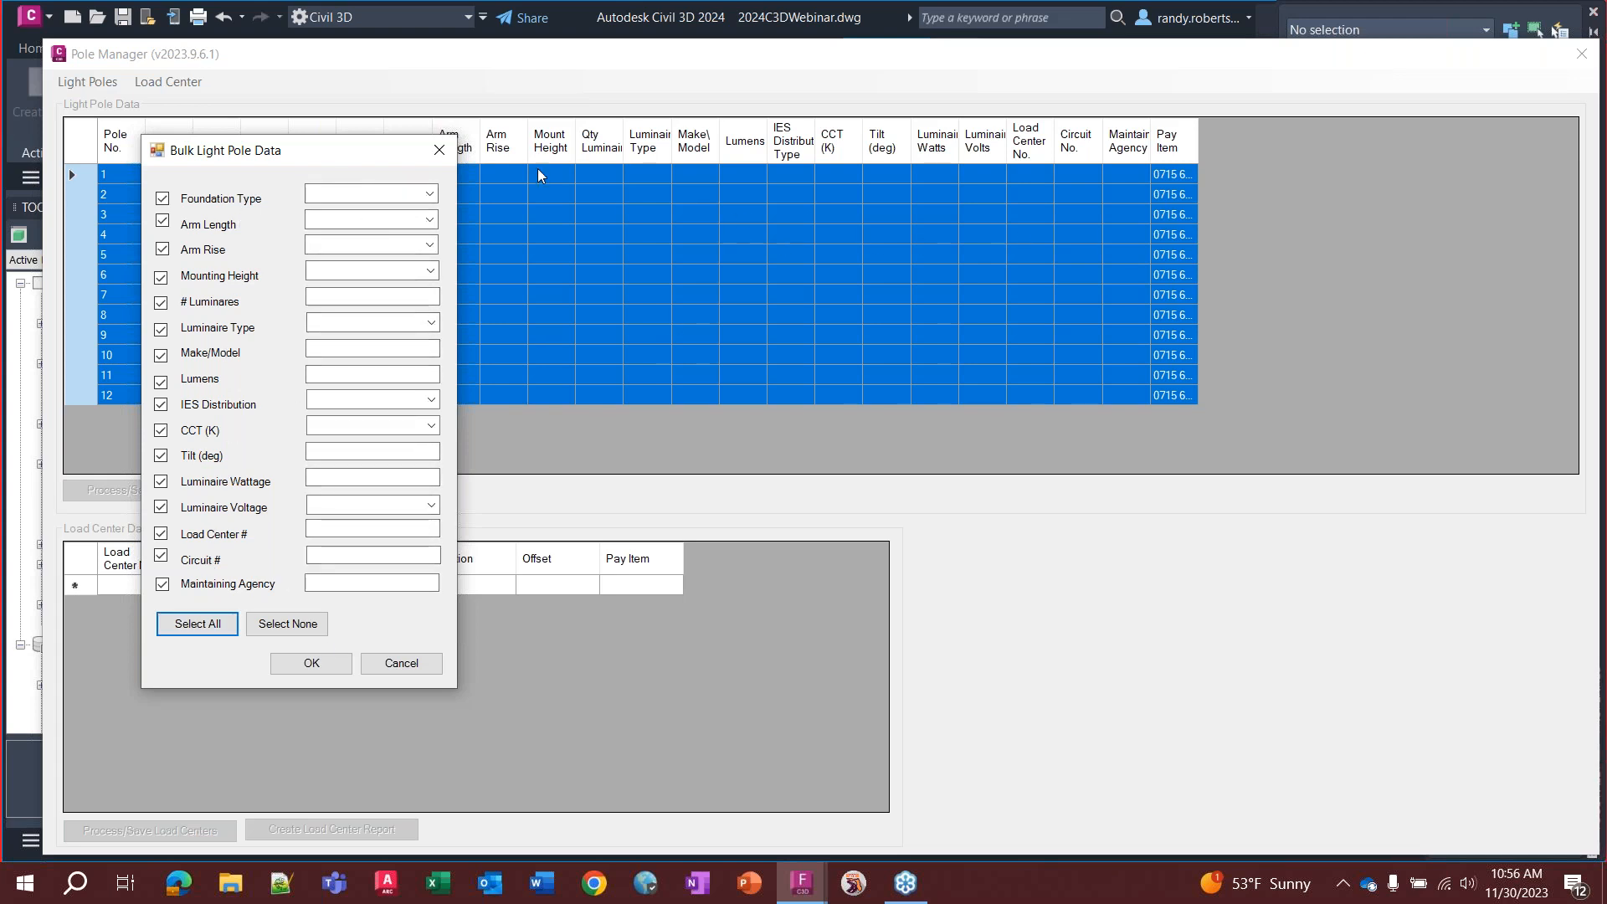
{"action": "left_click", "coordinate": [408, 193]}
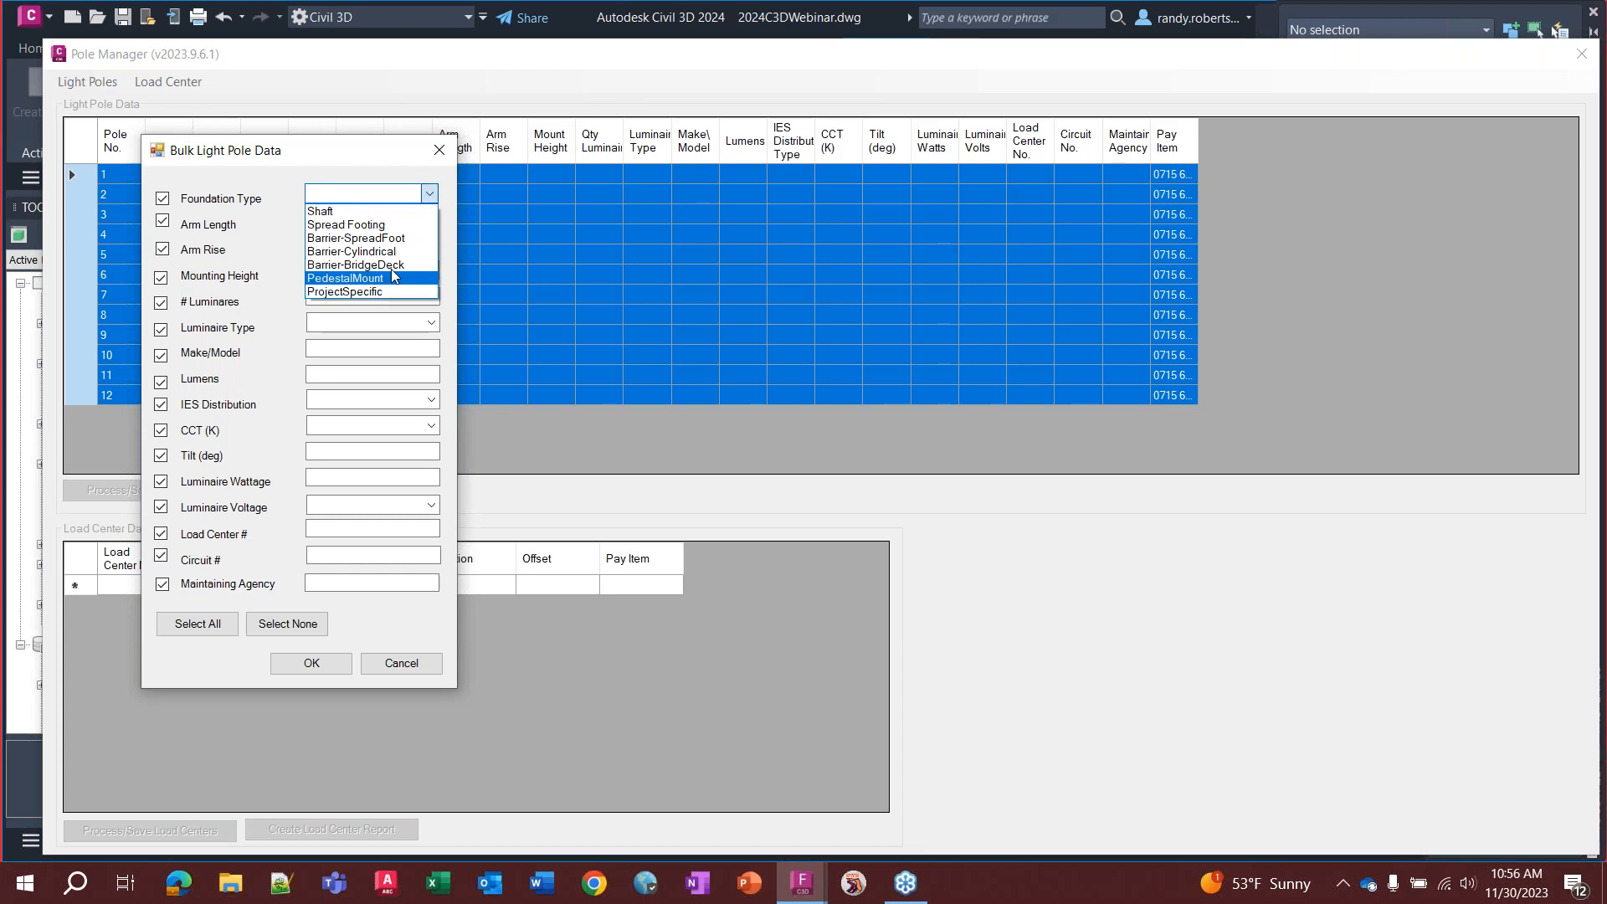
{"action": "left_click", "coordinate": [367, 168]}
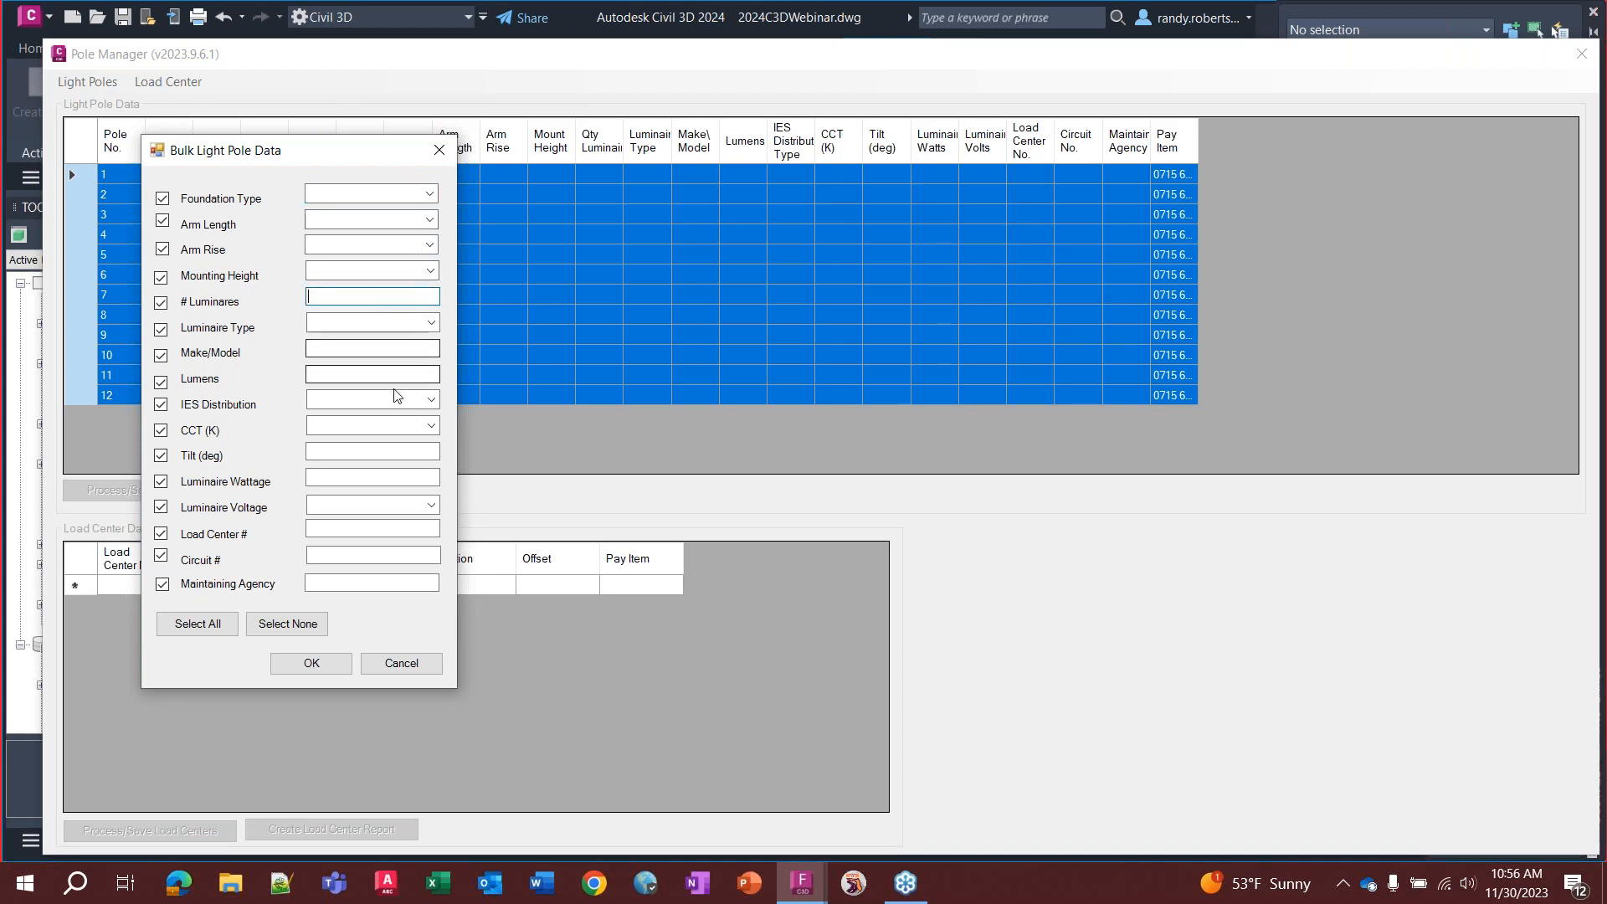
{"action": "left_click", "coordinate": [393, 669]}
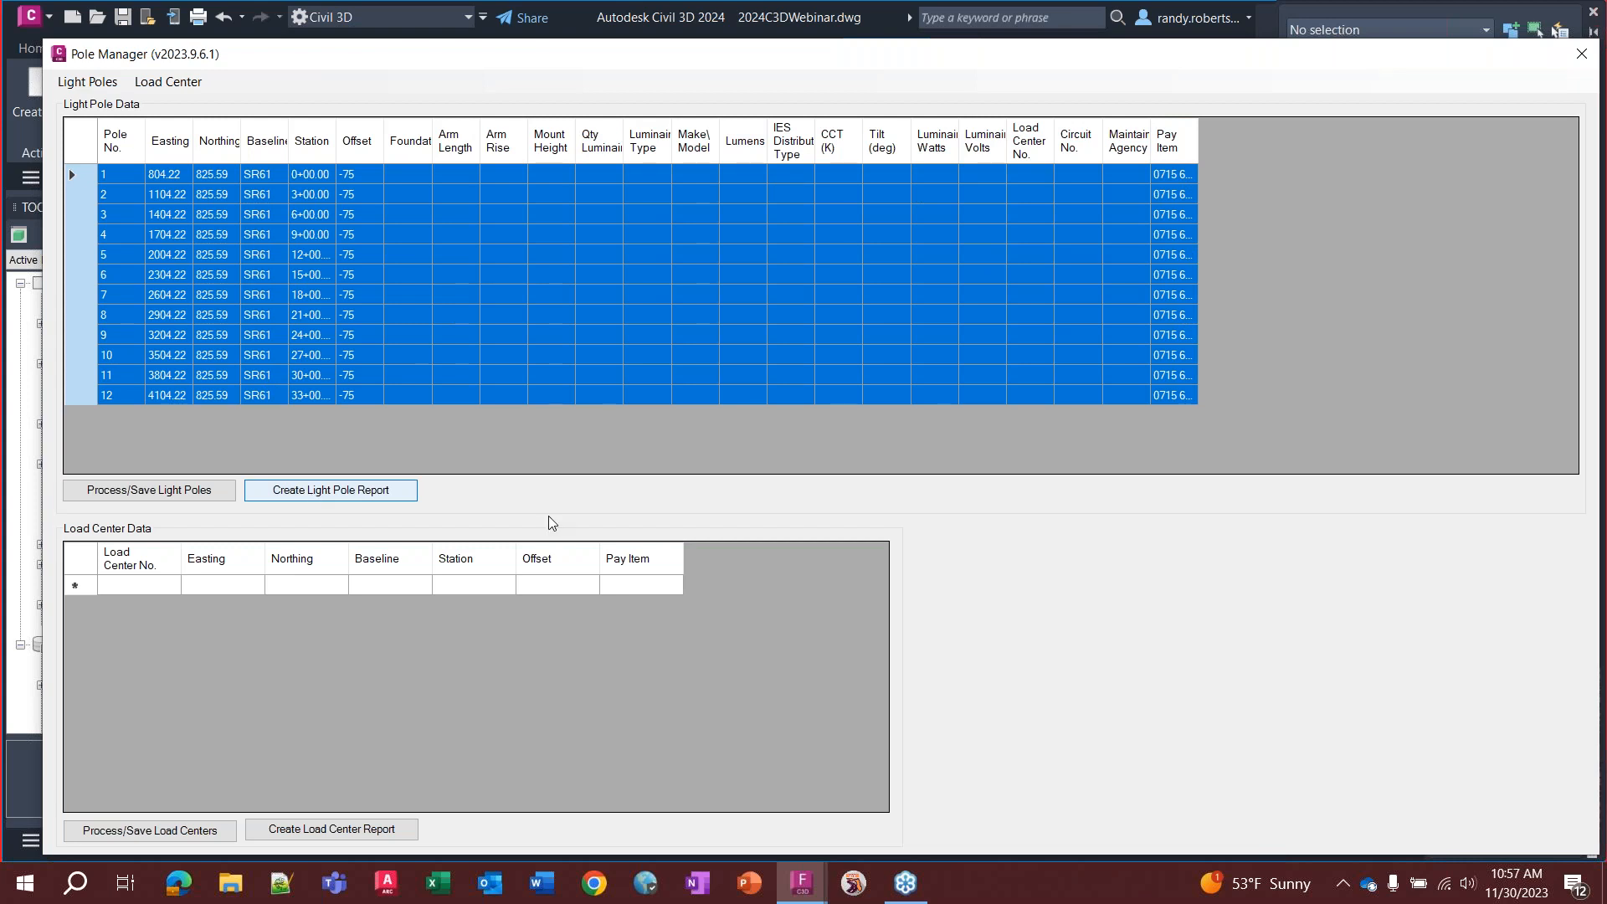
Close the Pole Manager, view the Insert Table settings, and cancel without inserting a table
{"action": "left_click", "coordinate": [801, 883]}
{"action": "left_click", "coordinate": [701, 831]}
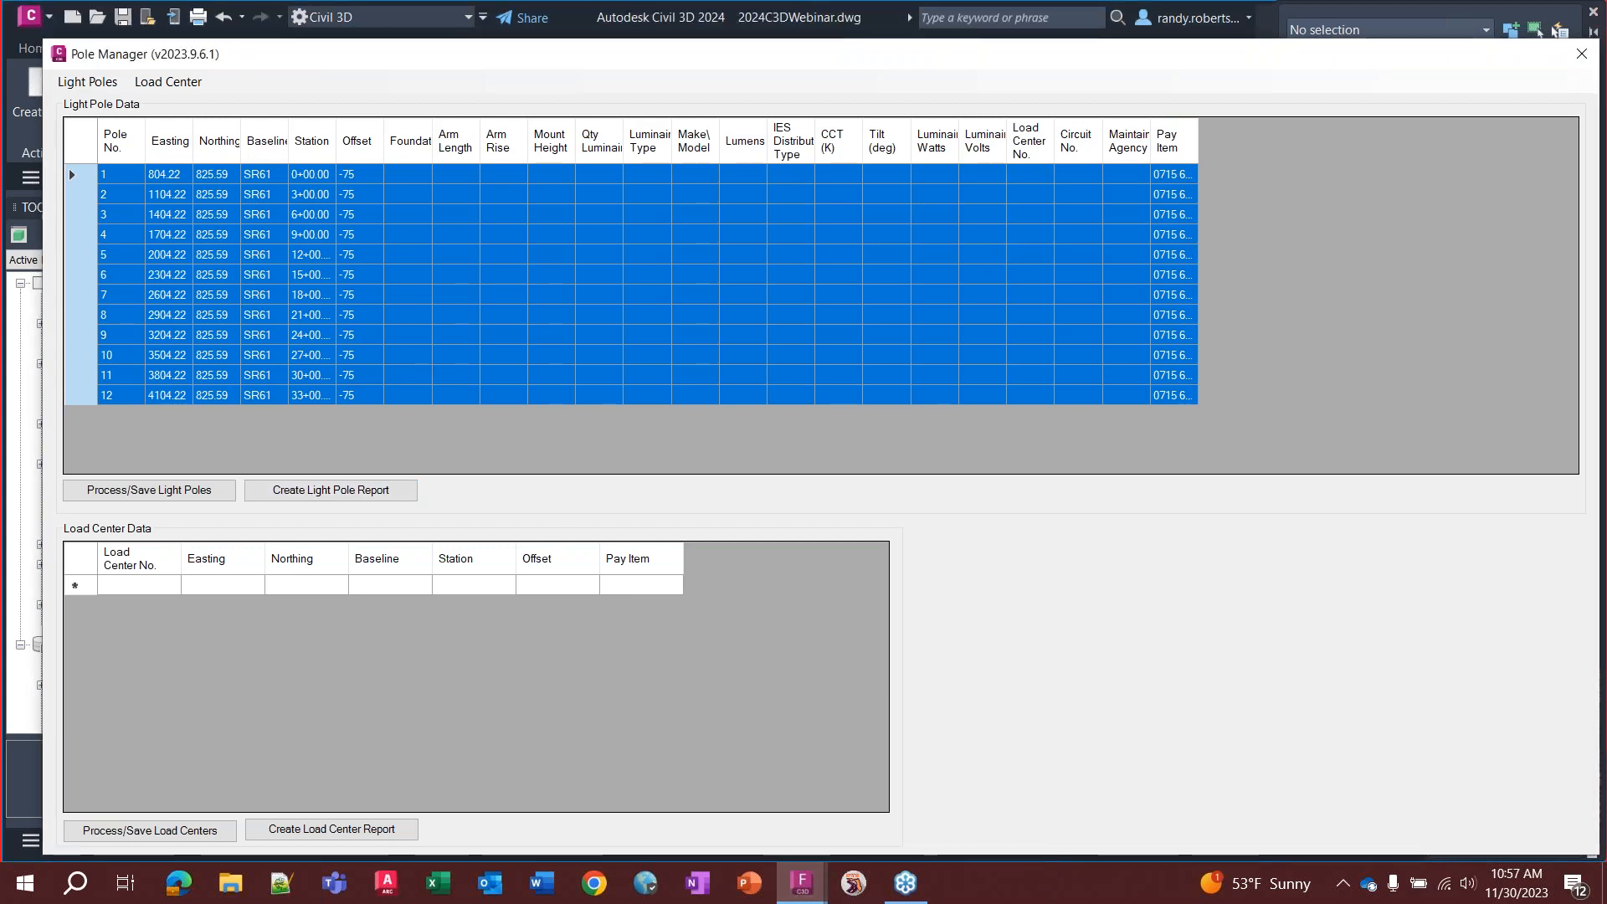
{"action": "left_click", "coordinate": [1582, 54]}
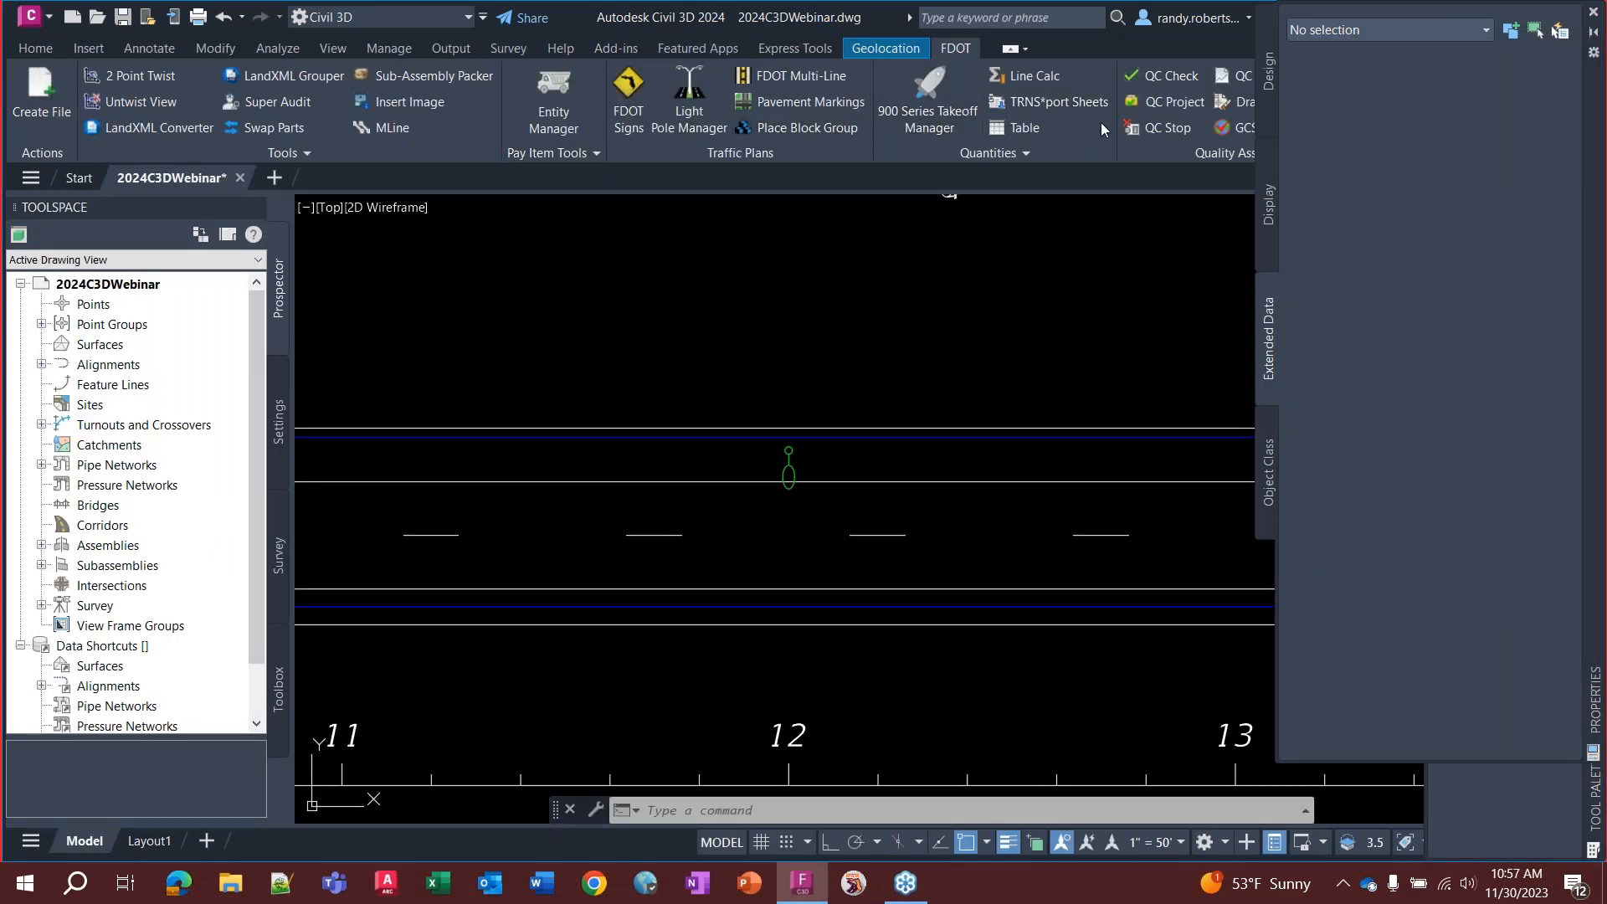
{"action": "left_click", "coordinate": [1025, 130]}
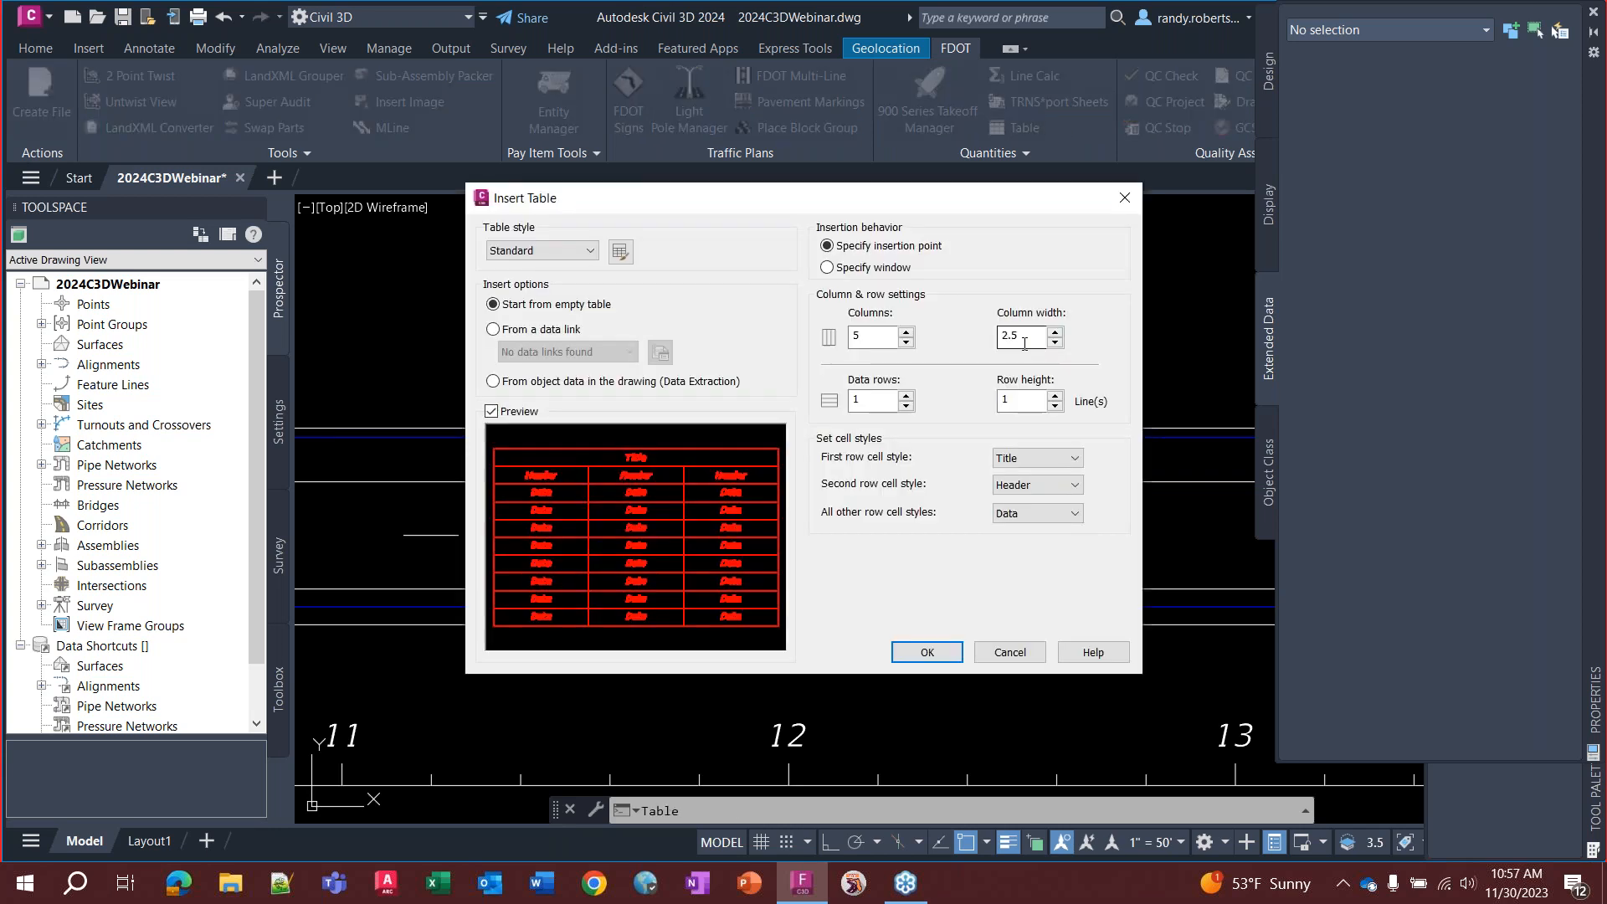
{"action": "left_click", "coordinate": [1015, 655]}
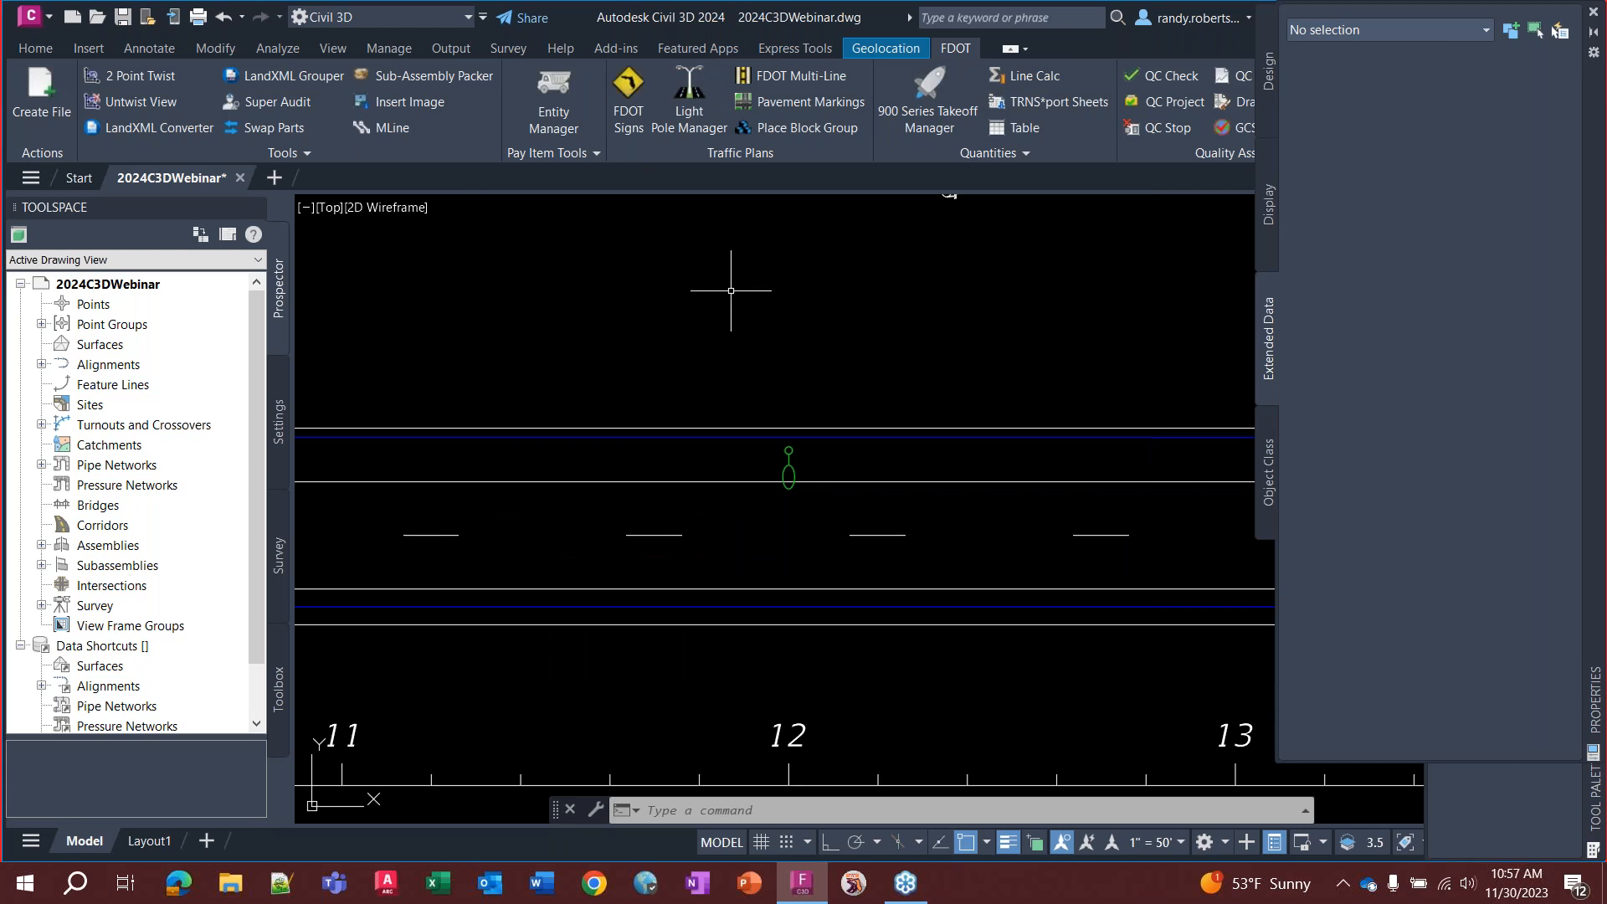